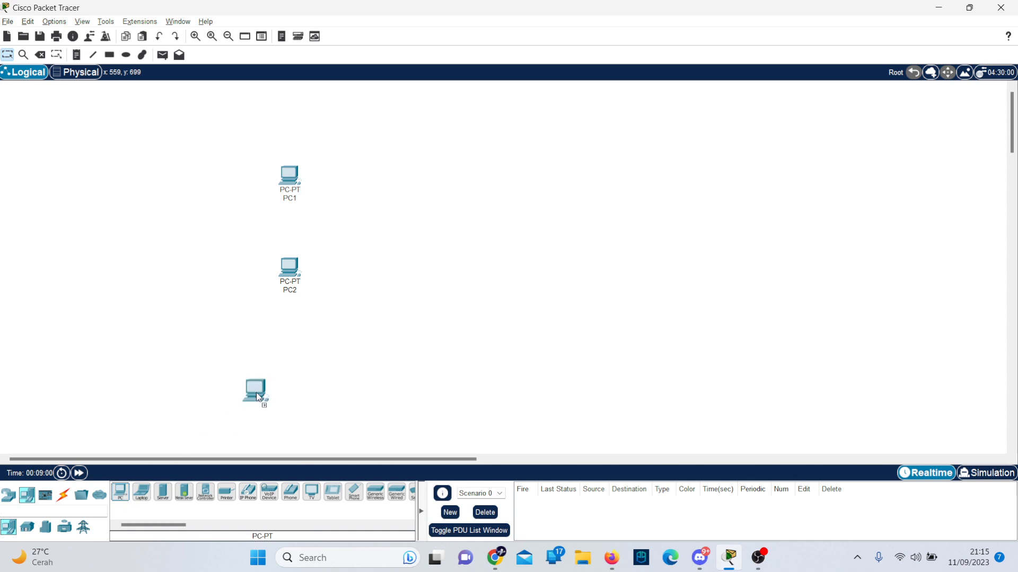
Place three more generic PCs, PC4, PC5 and PC6, in a vertical column opposite PC1, PC2 and PC3.
left_click(121, 492)
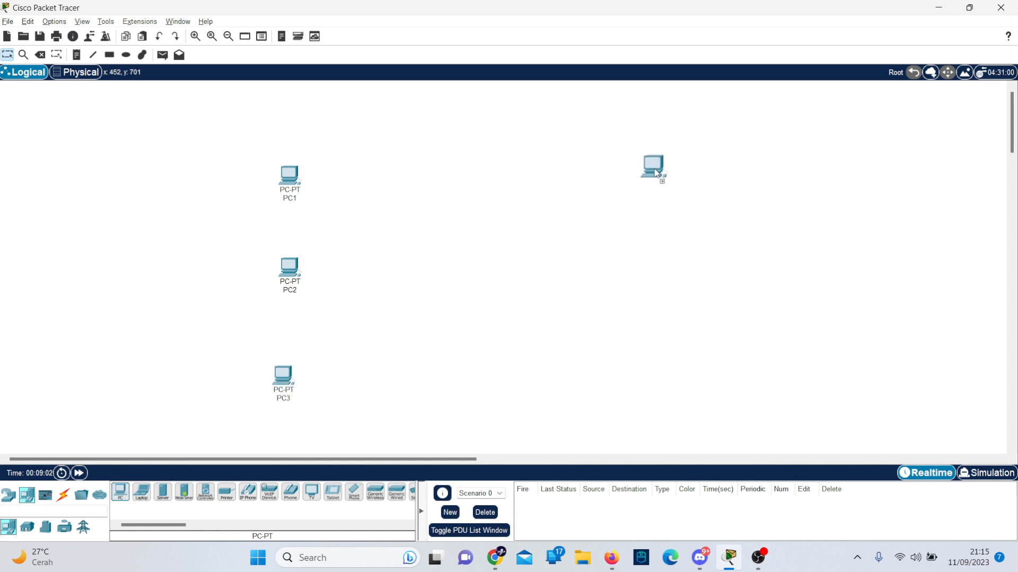
left_click(643, 182)
left_click(120, 492)
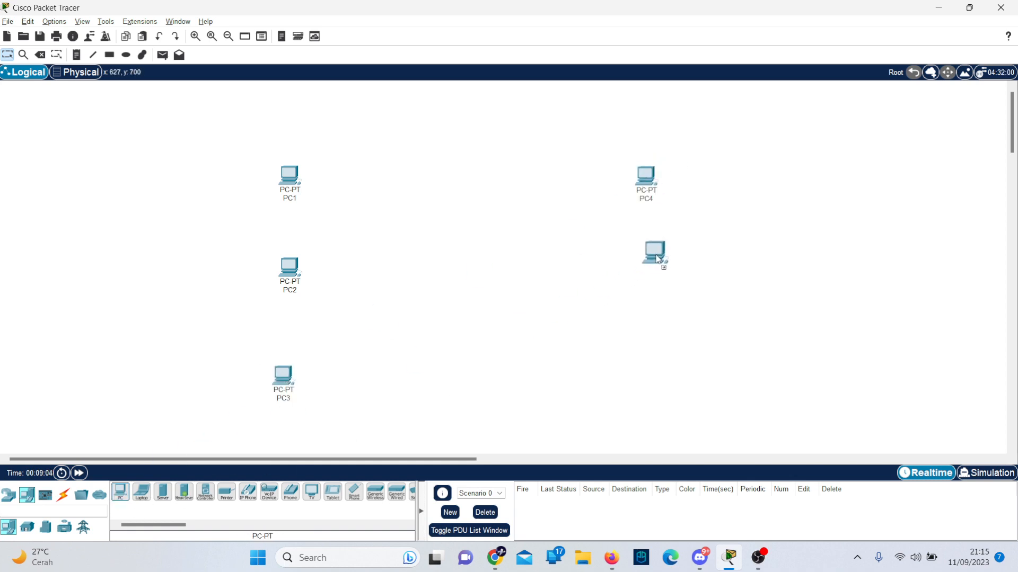
left_click(637, 274)
left_click(120, 492)
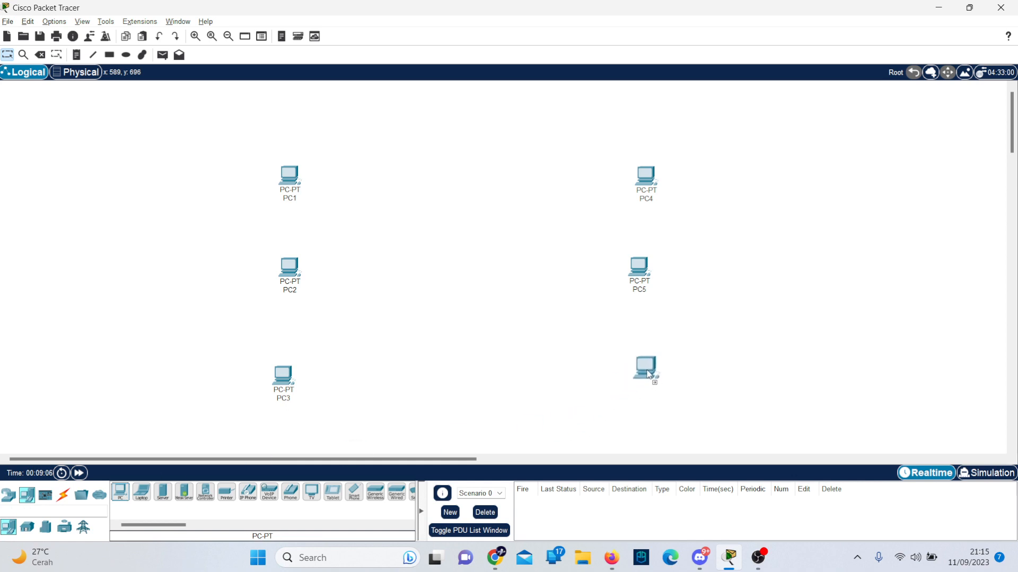
left_click(634, 386)
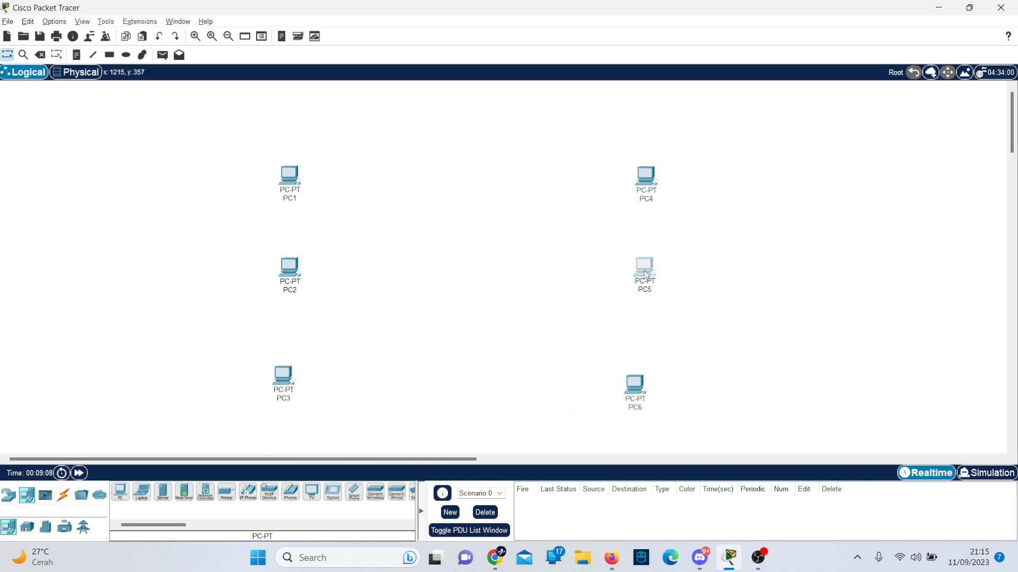
Check the topology diagram in the PDF, then place two 2960 switches between the two columns of PCs.
key("alt+Tab")
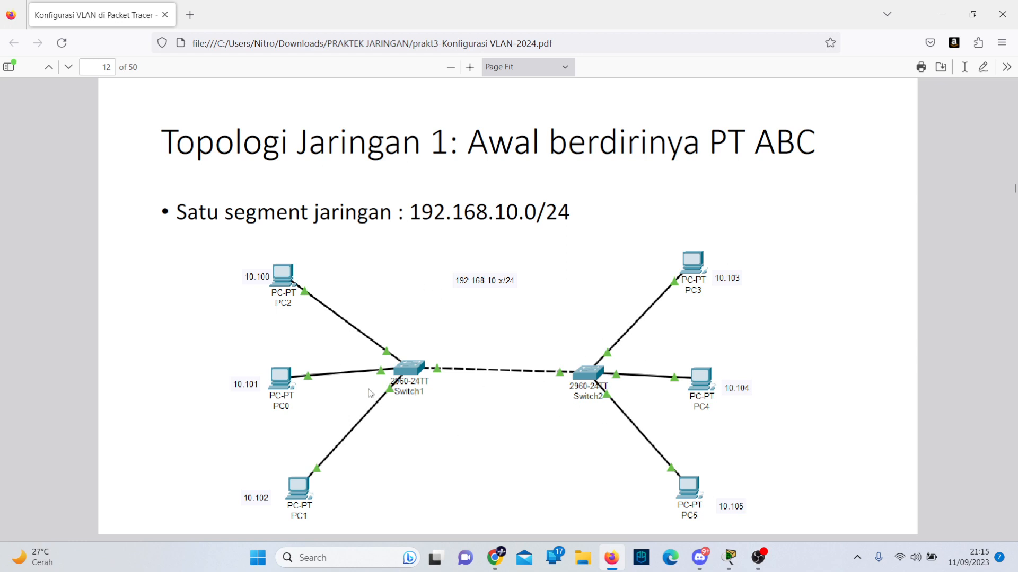
key("alt+Tab")
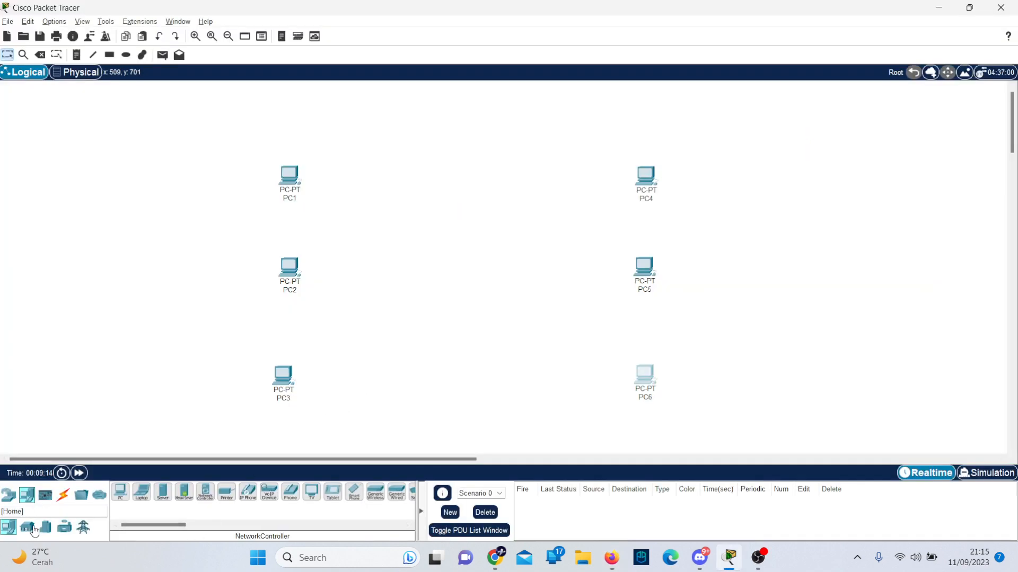
left_click(9, 495)
left_click(27, 528)
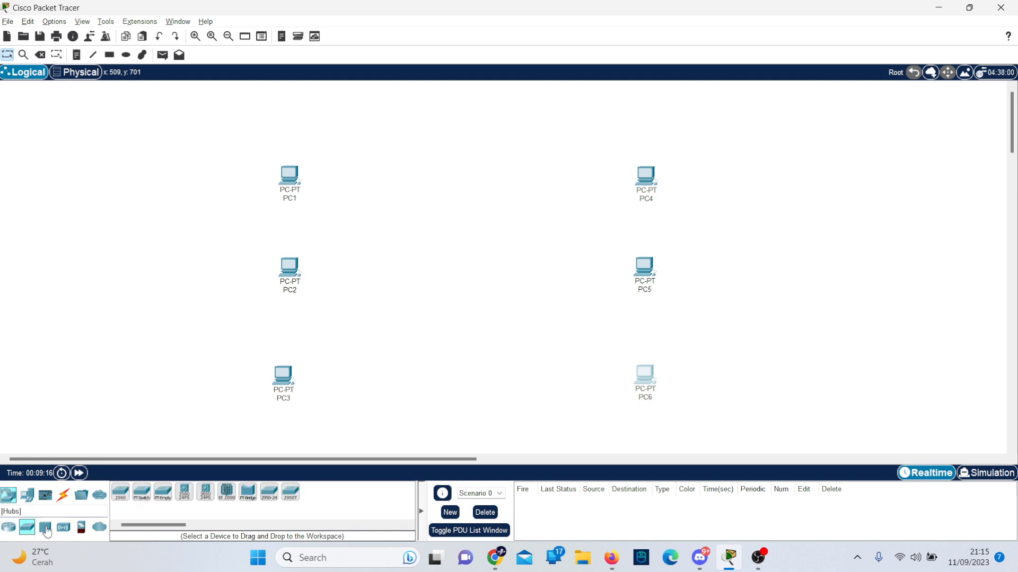
left_click_drag(120, 492, 401, 292)
left_click_drag(526, 334, 542, 305)
Move the PC4, PC5 and PC6 column farther outward as a group and shift Switch1 toward it, level with PC5.
left_click_drag(515, 127, 837, 522)
left_click_drag(642, 274, 744, 261)
left_click_drag(647, 302, 609, 271)
left_click(627, 298)
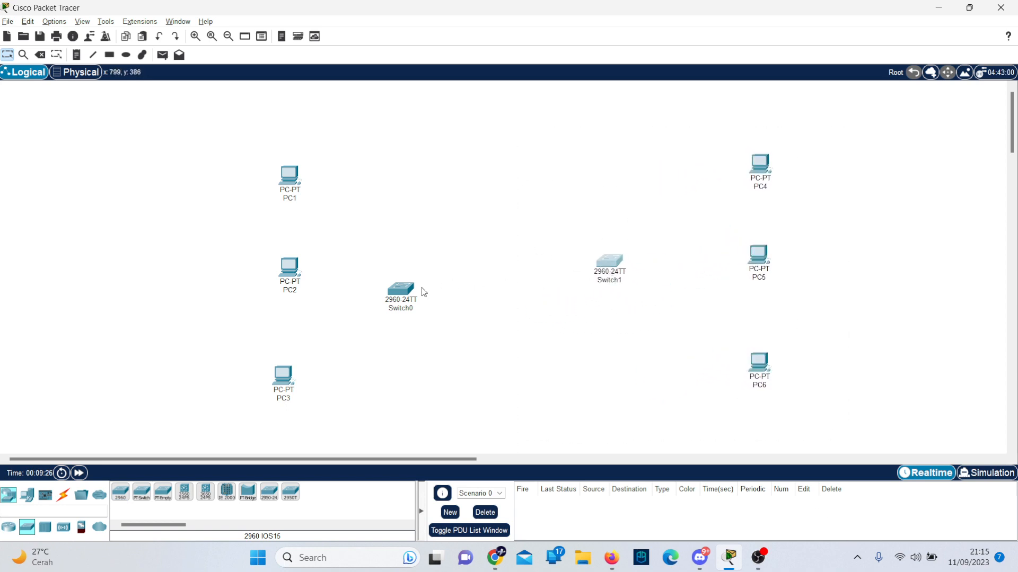
Tidy the layout by moving Switch0 toward the centre, realigning PC1 and PC2 above PC3, and nudging Switch1 level with Switch0.
left_click_drag(420, 291, 478, 267)
left_click_drag(277, 185, 283, 186)
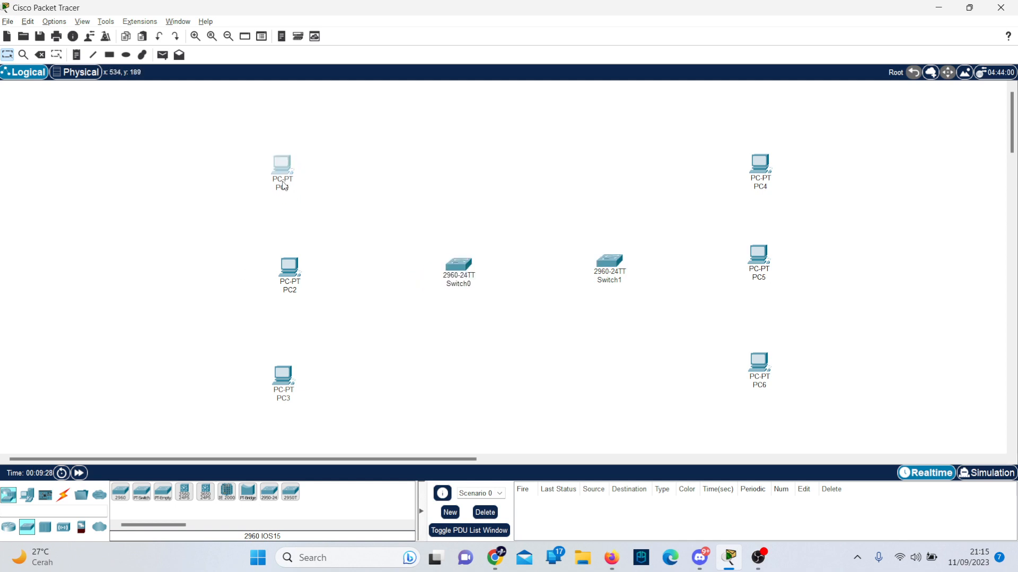
left_click_drag(303, 276, 295, 263)
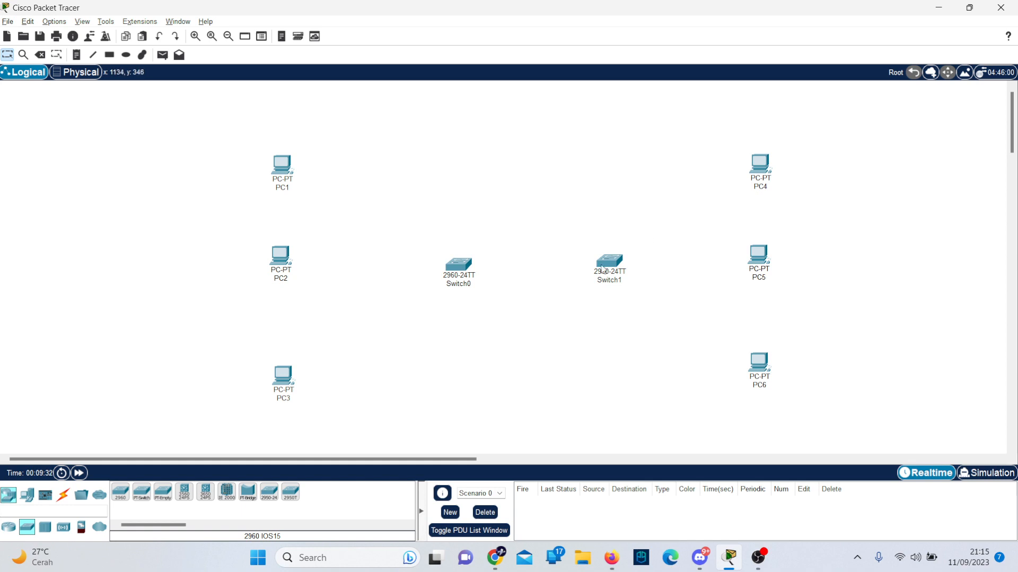
left_click_drag(607, 265, 618, 266)
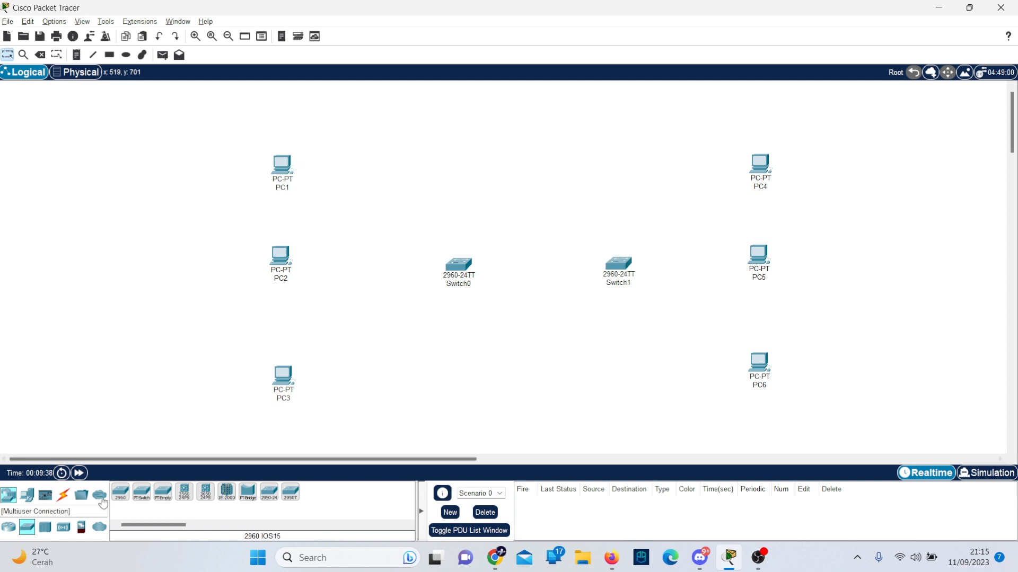
Connect PC1's FastEthernet0 to Switch0's FastEthernet0/1 with a copper straight-through cable.
left_click(64, 495)
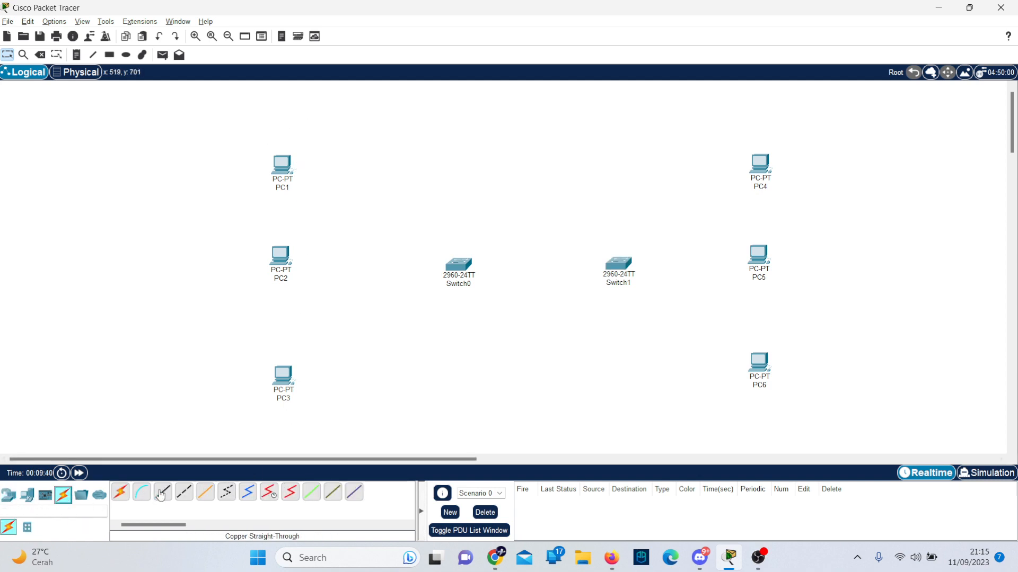
left_click(161, 496)
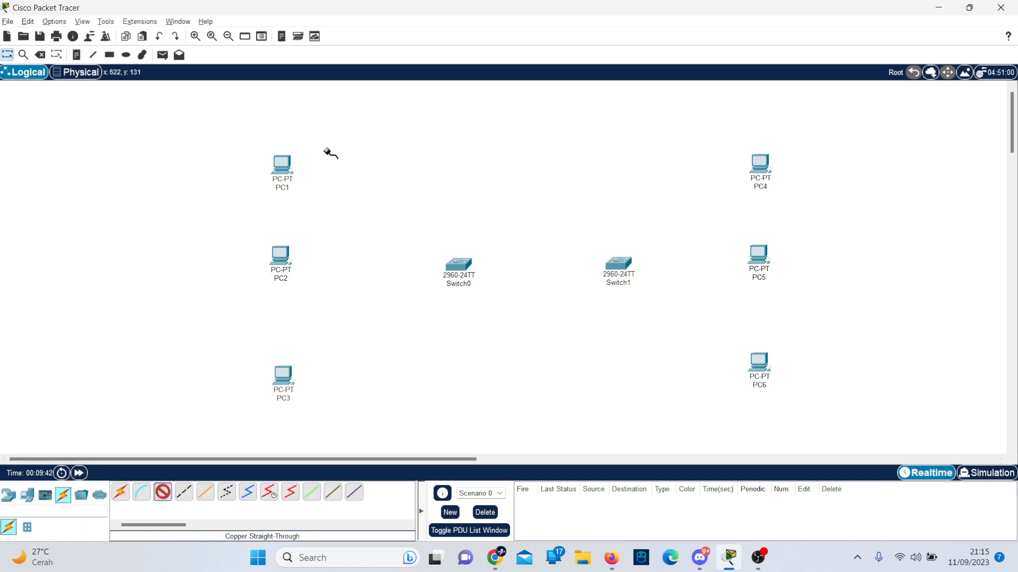
left_click(282, 166)
left_click(319, 212)
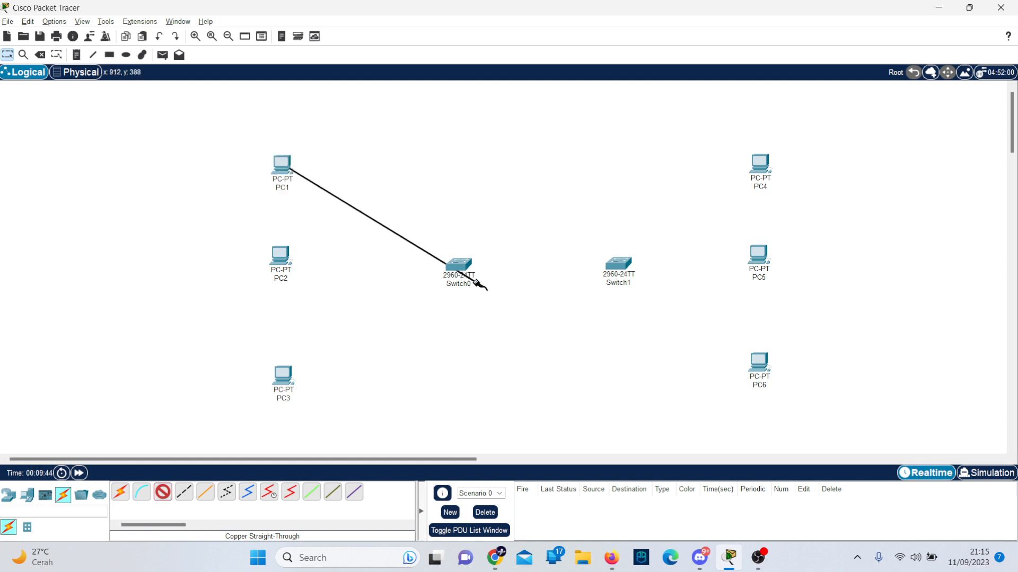
left_click(457, 265)
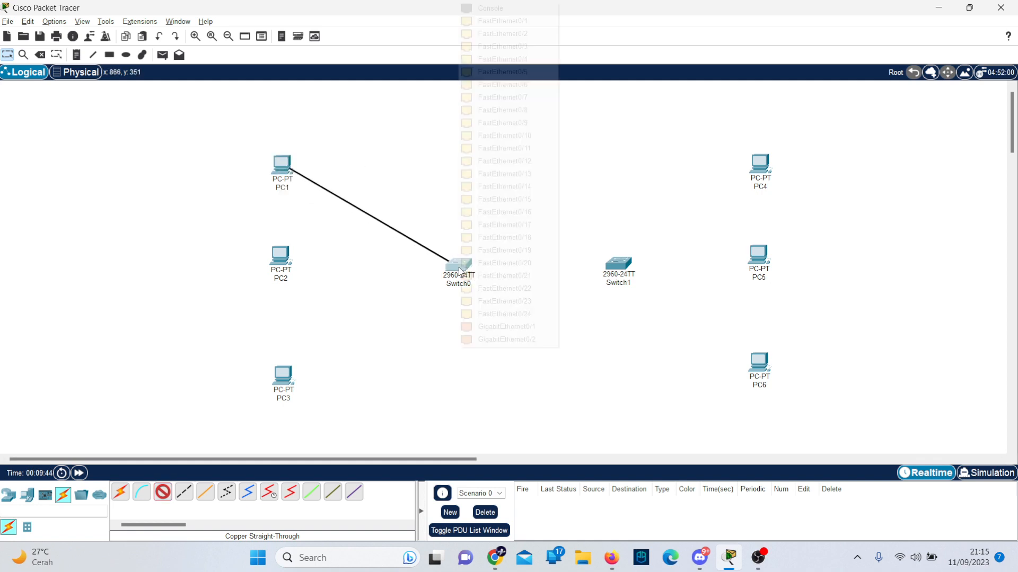
left_click(524, 23)
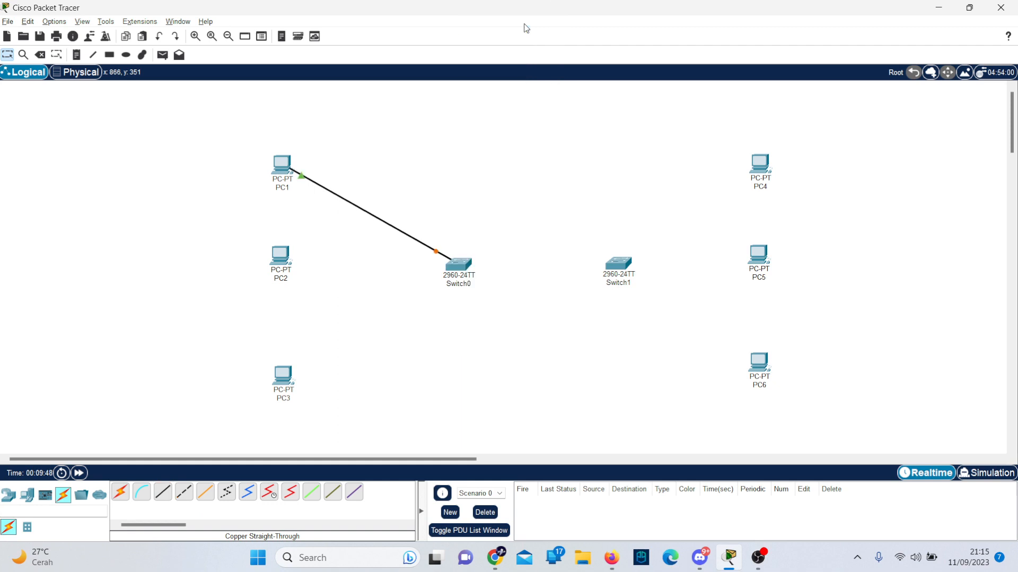
Connect PC2's FastEthernet0 to Switch0's FastEthernet0/2 with a copper straight-through cable.
left_click(163, 492)
left_click(285, 258)
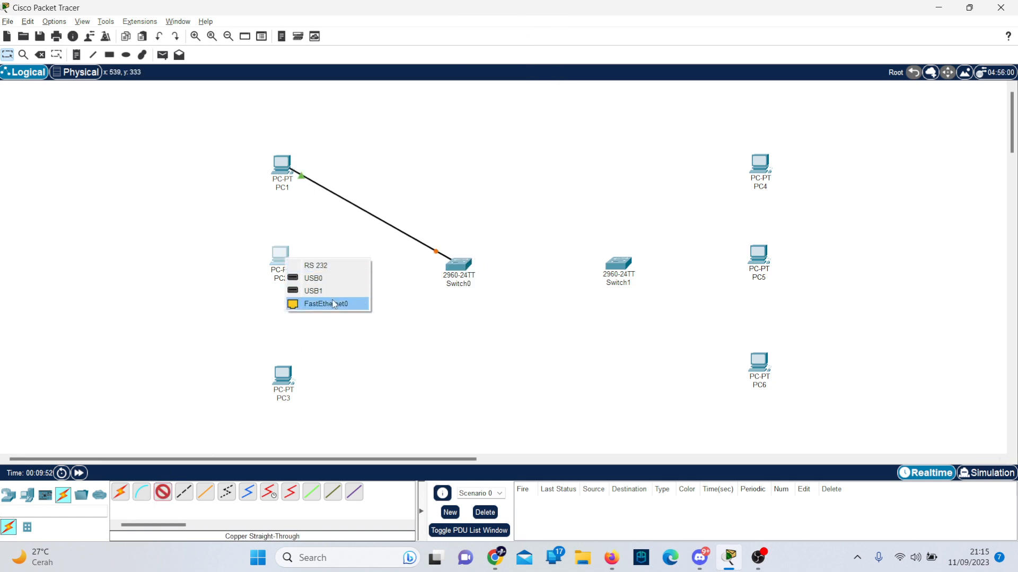
left_click(325, 304)
left_click(465, 263)
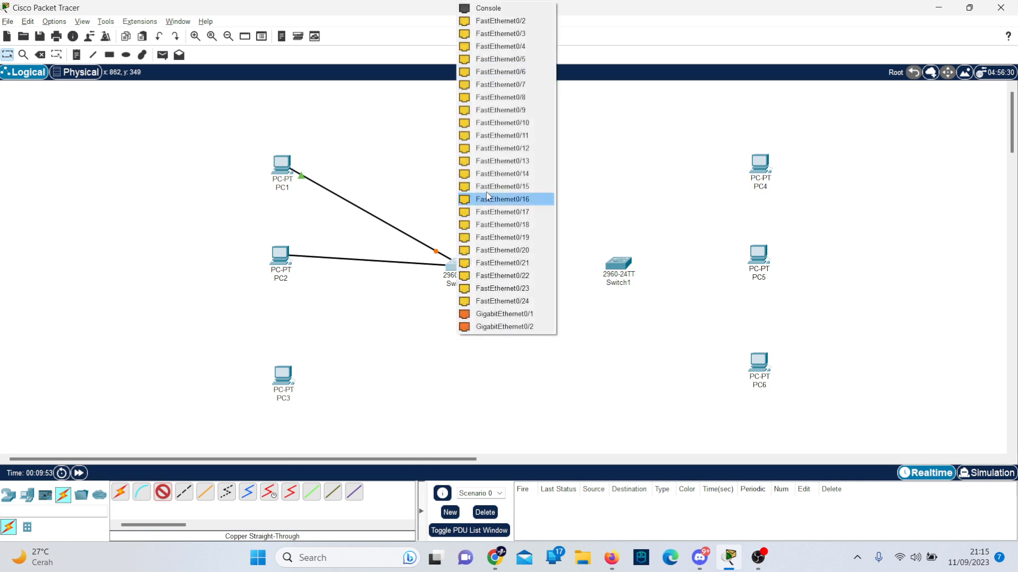
left_click(539, 24)
Connect PC3's FastEthernet0 to Switch0's FastEthernet0/3 with a copper straight-through cable.
left_click(161, 493)
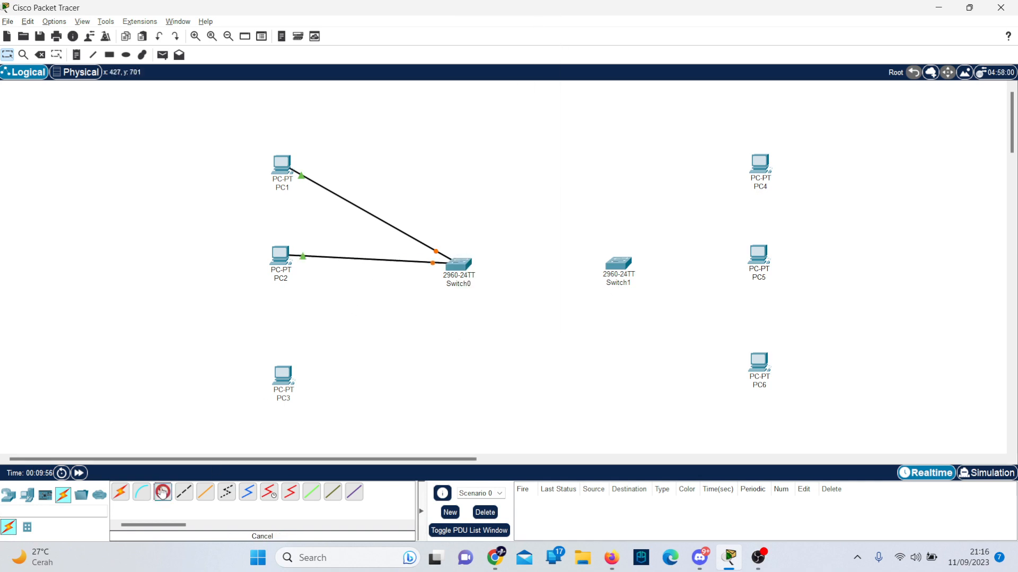
left_click(282, 378)
left_click(320, 425)
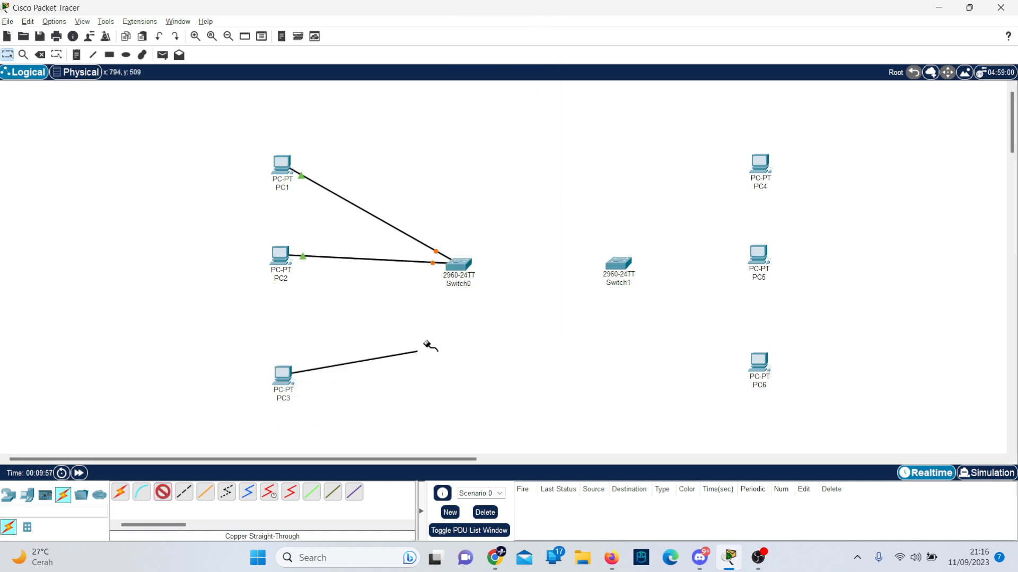
left_click(457, 264)
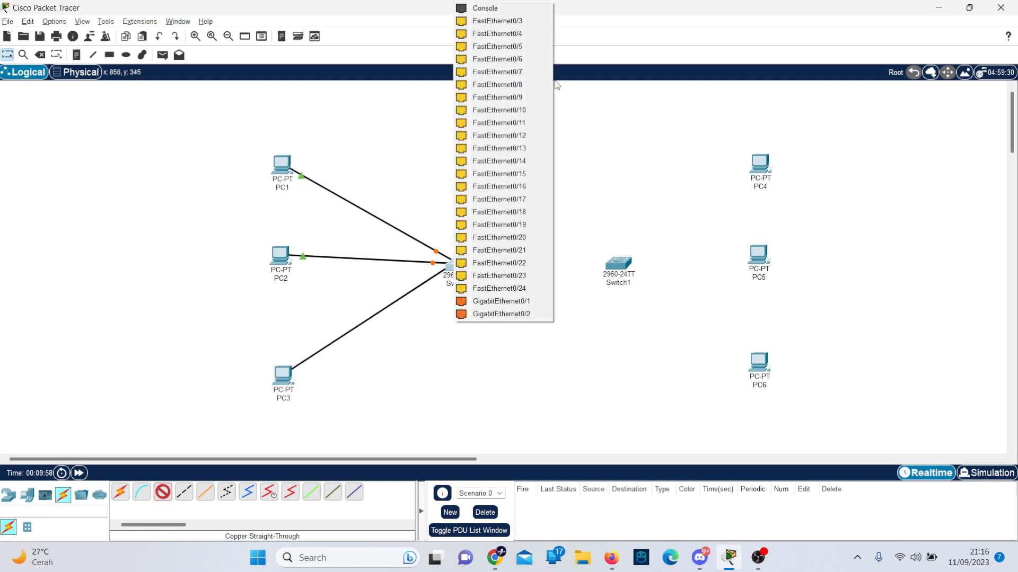
left_click(530, 23)
Connect PC4's FastEthernet0 to Switch1's FastEthernet0/1 with a copper straight-through cable.
left_click(166, 497)
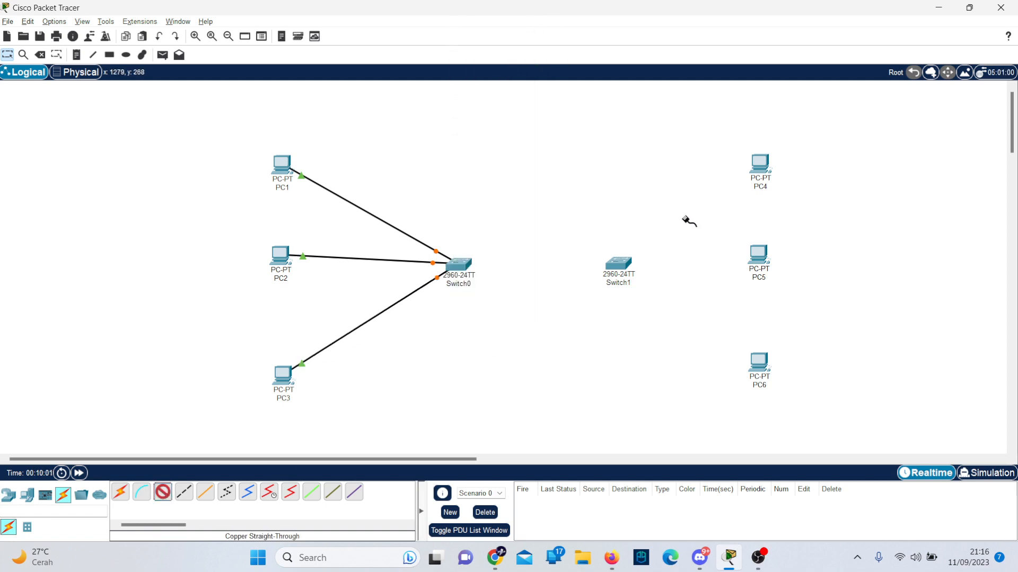
left_click(764, 166)
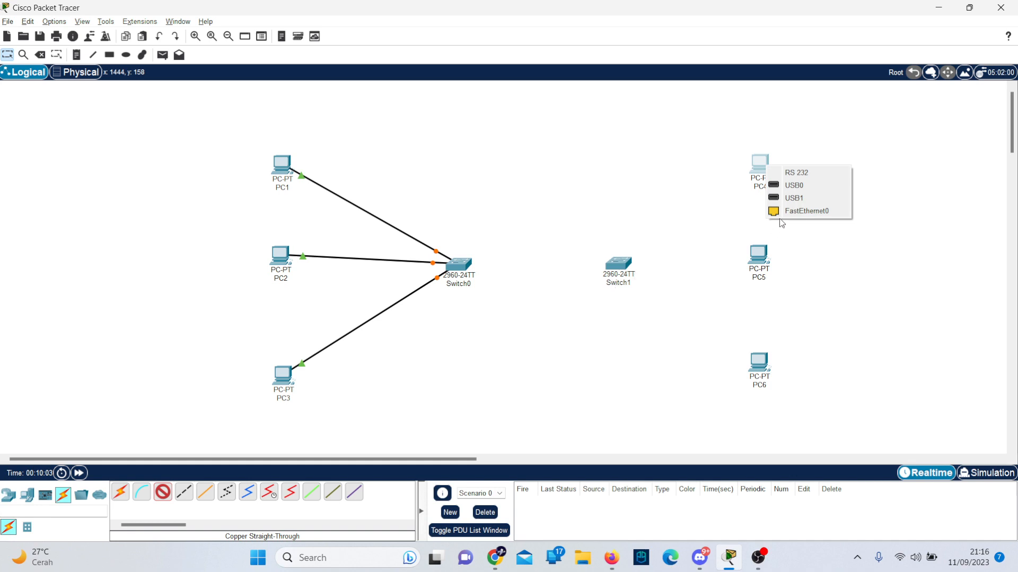
left_click(787, 210)
left_click(618, 265)
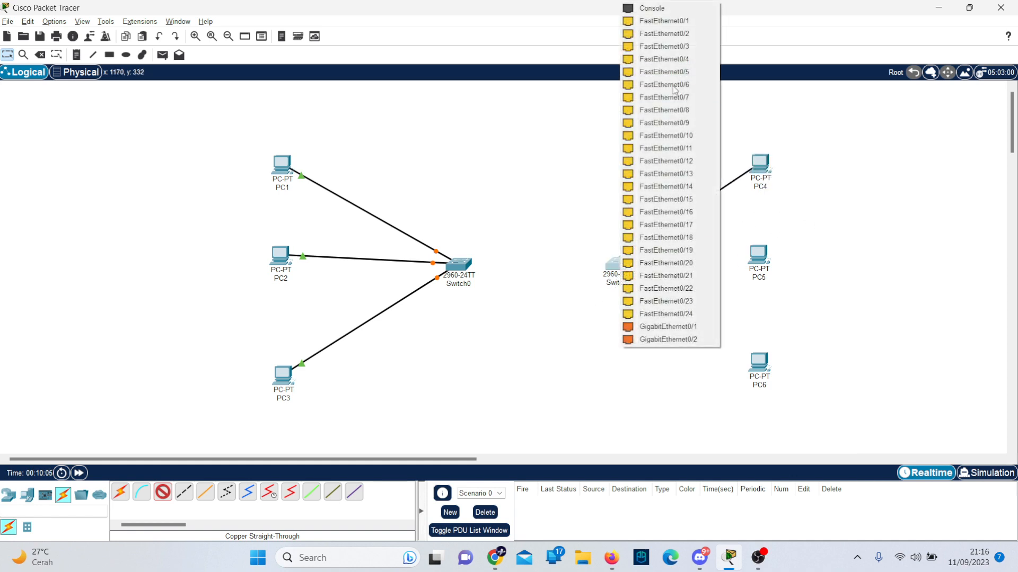
left_click(704, 21)
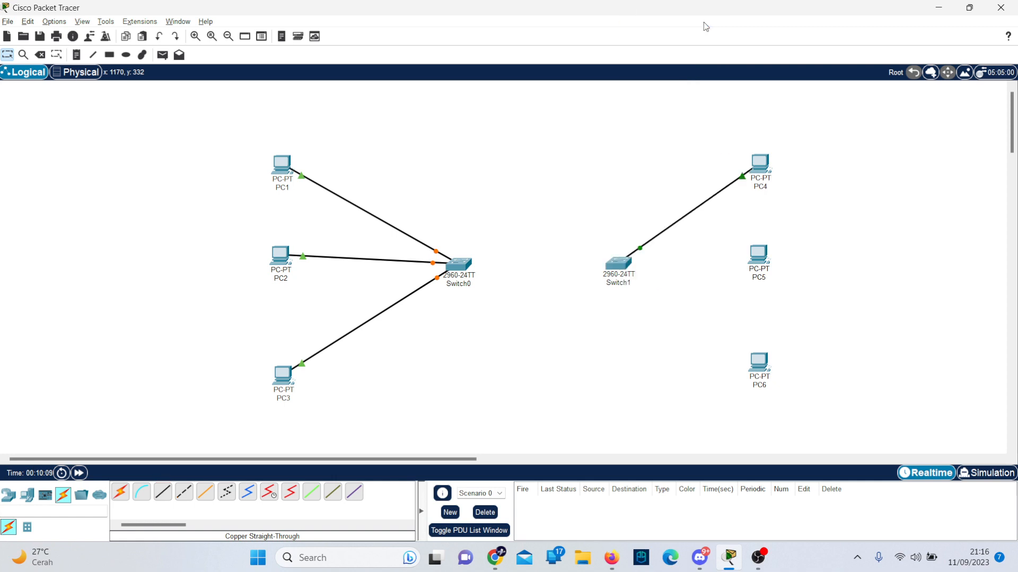
Connect PC5's FastEthernet0 to Switch1's FastEthernet0/2 with a copper straight-through cable.
left_click(762, 257)
left_click(789, 309)
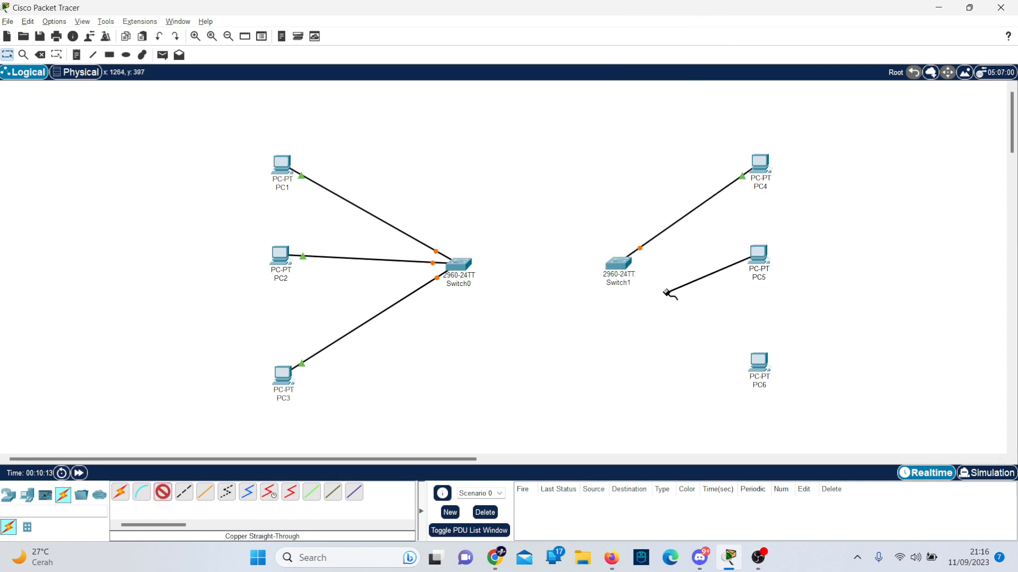
left_click(619, 264)
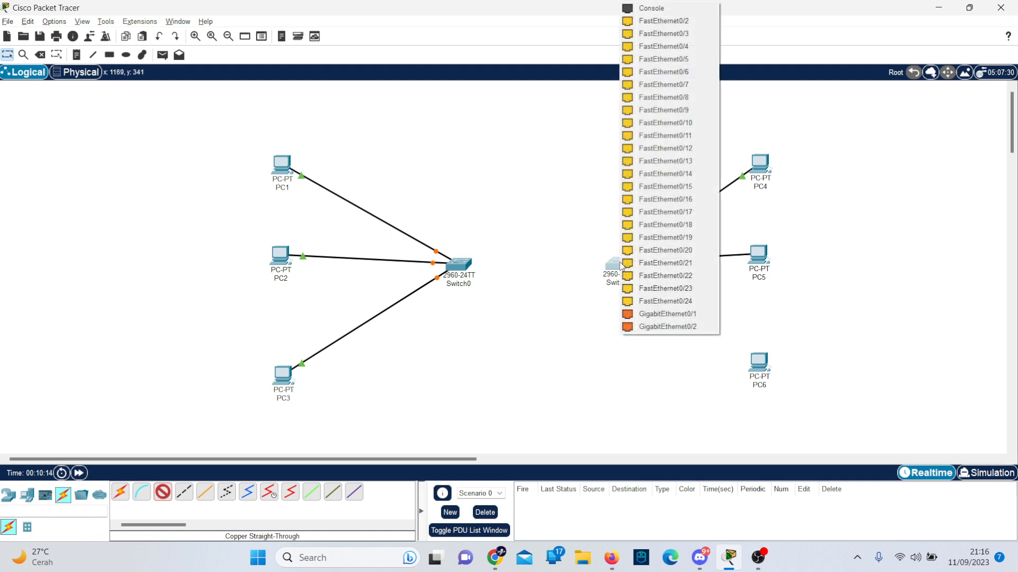
left_click(686, 21)
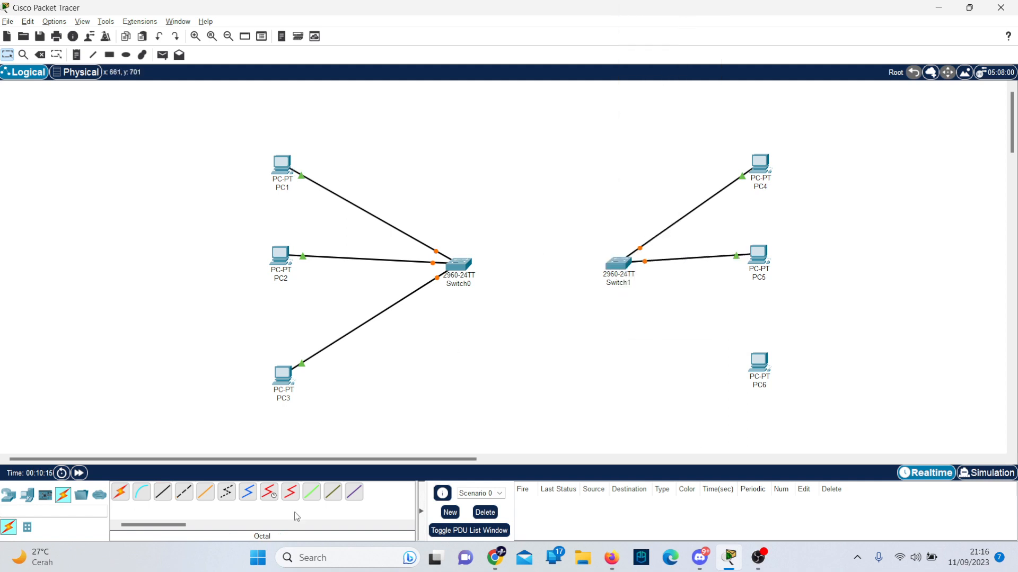
Connect PC6's FastEthernet0 to Switch1's FastEthernet0/3 with a copper straight-through cable.
left_click(762, 365)
left_click(790, 412)
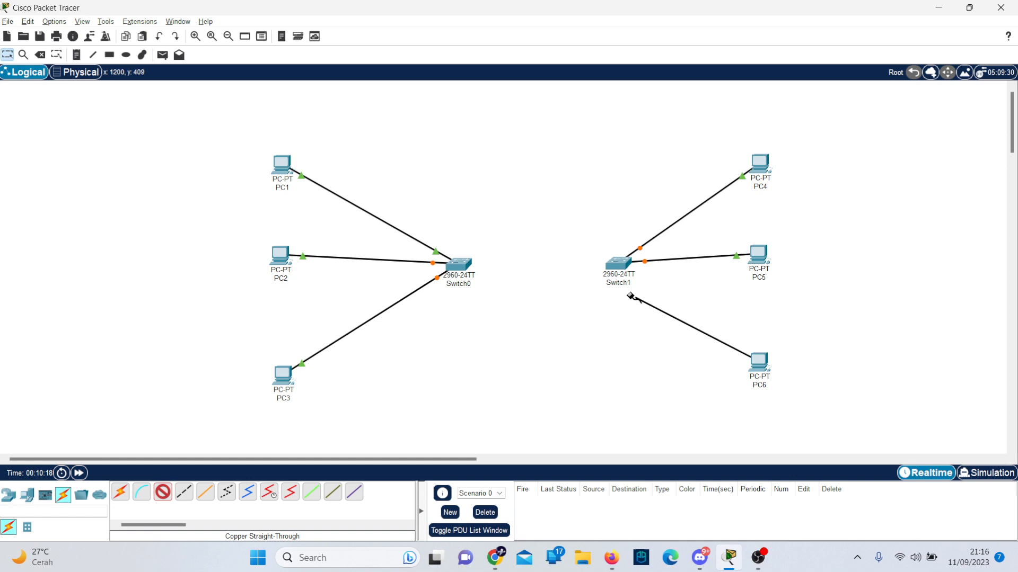
left_click(617, 264)
left_click(693, 25)
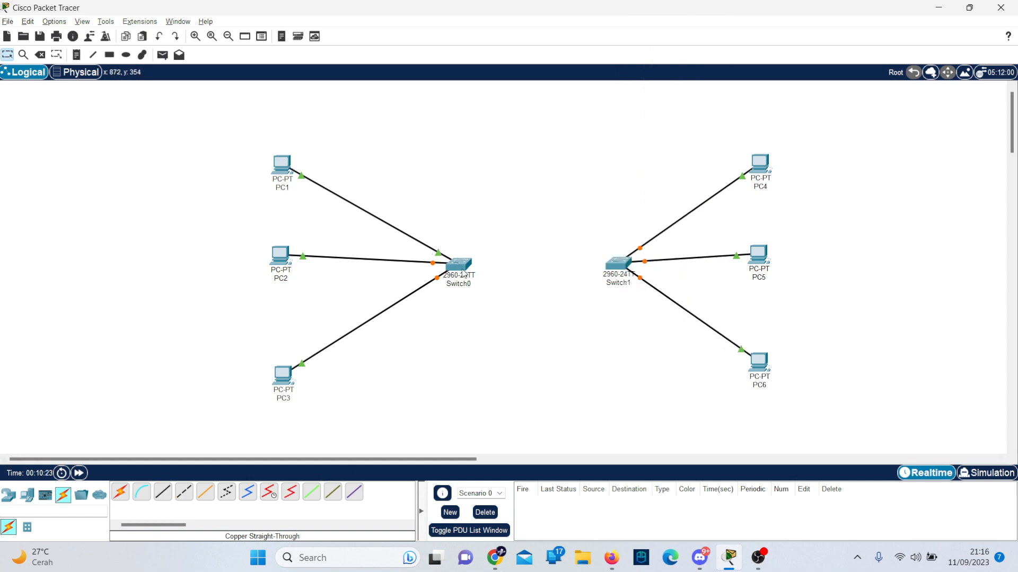
Connect Switch0's GigabitEthernet0/1 to Switch1's GigabitEthernet0/1 with a copper cross-over cable.
left_click(184, 492)
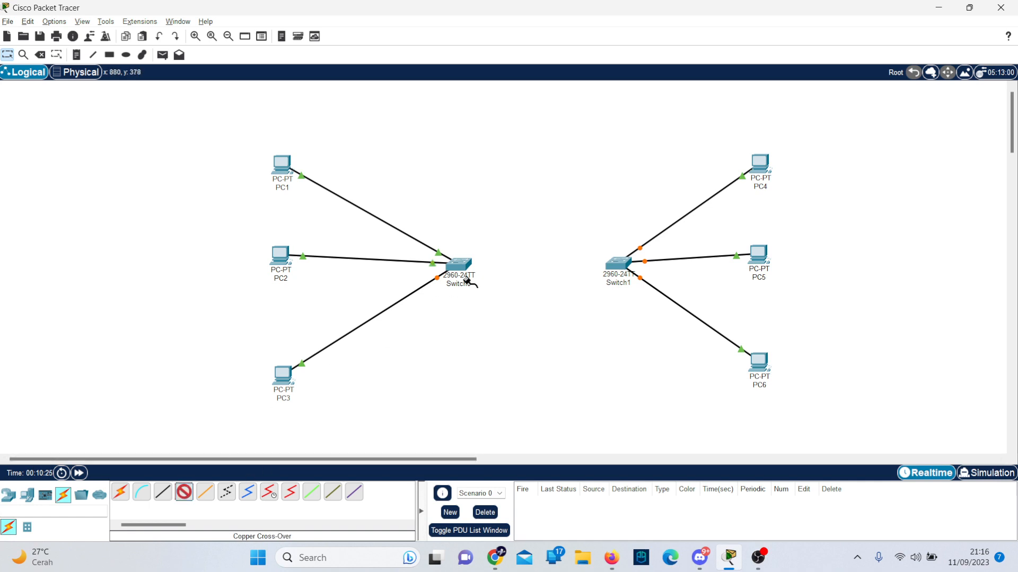
left_click(455, 261)
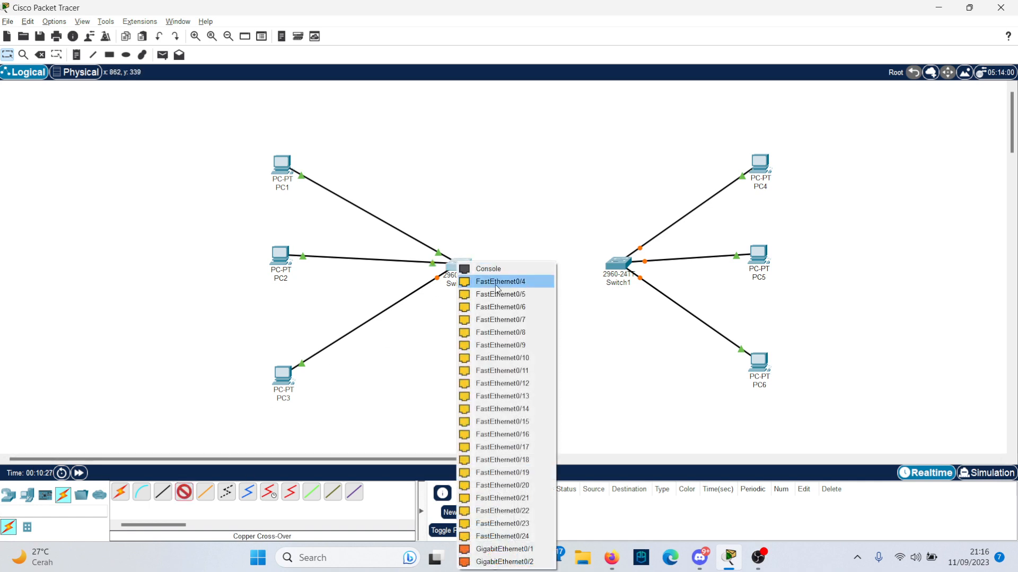
left_click(441, 373)
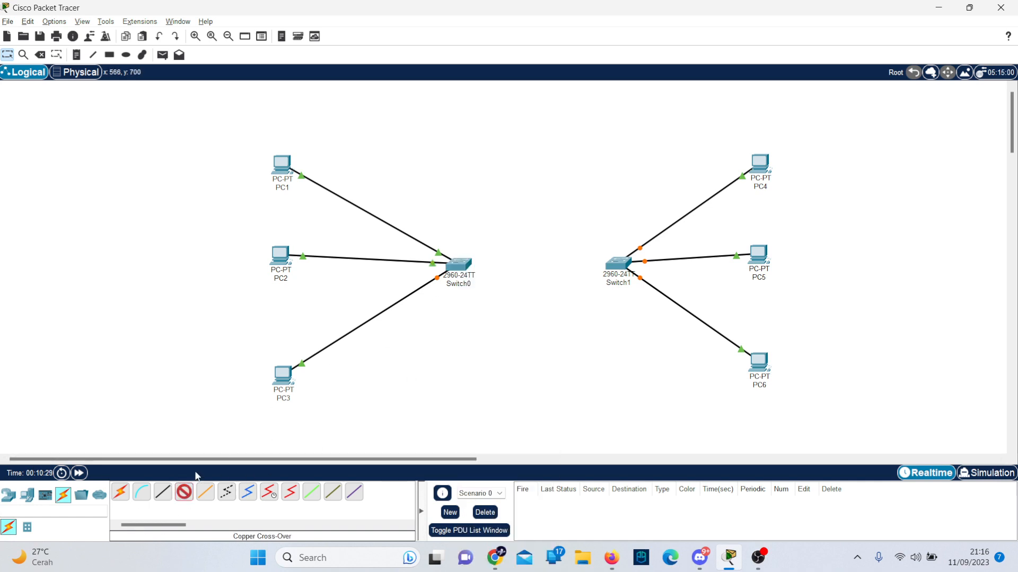
left_click(456, 265)
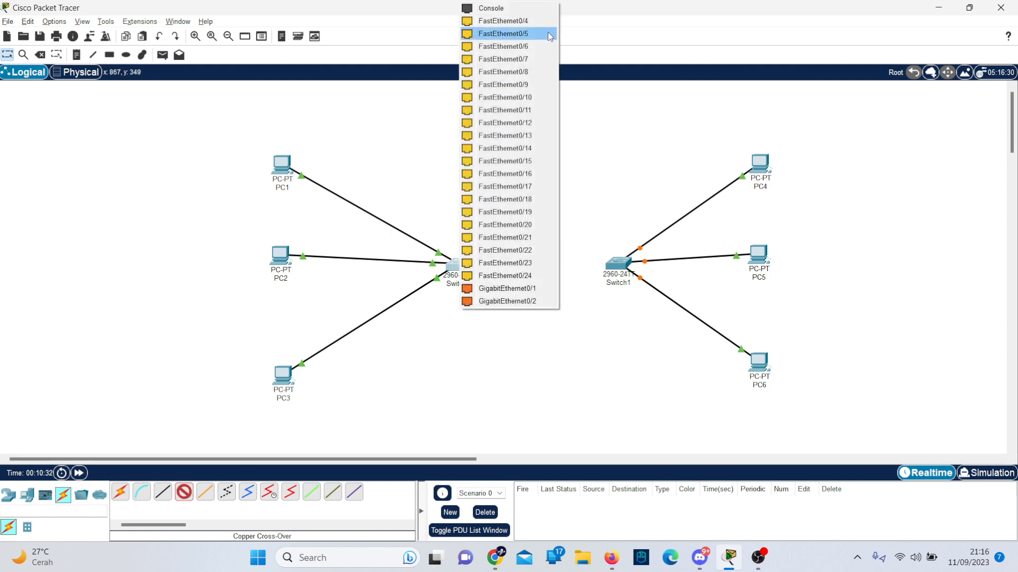
left_click(507, 288)
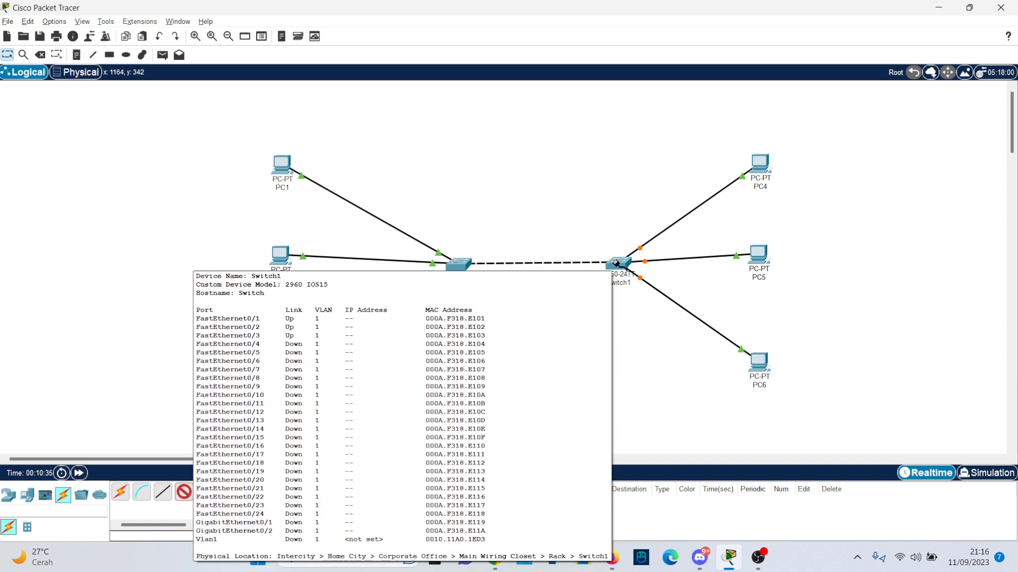
left_click(616, 263)
left_click(664, 552)
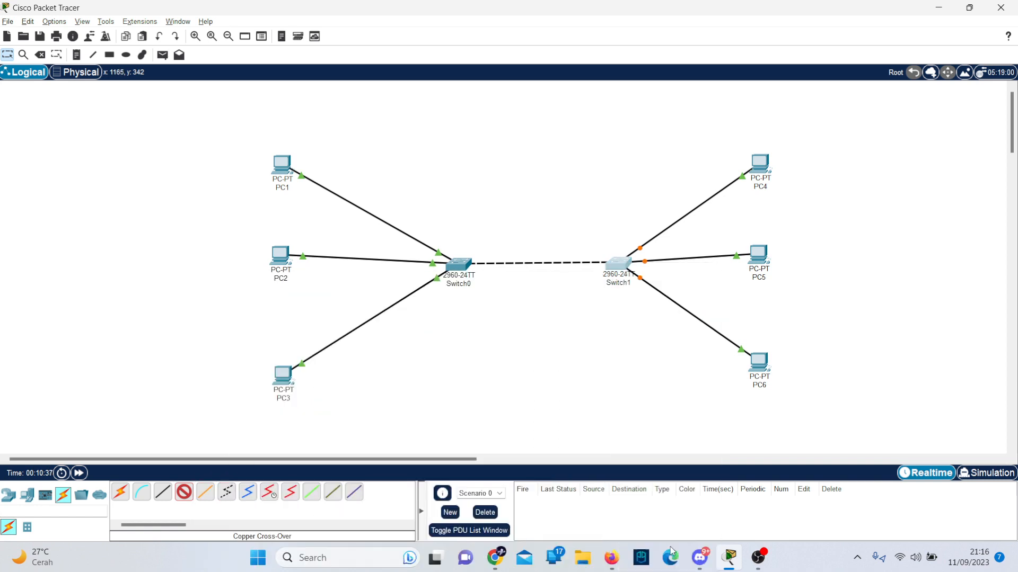
left_click_drag(425, 139, 605, 339)
left_click(550, 176)
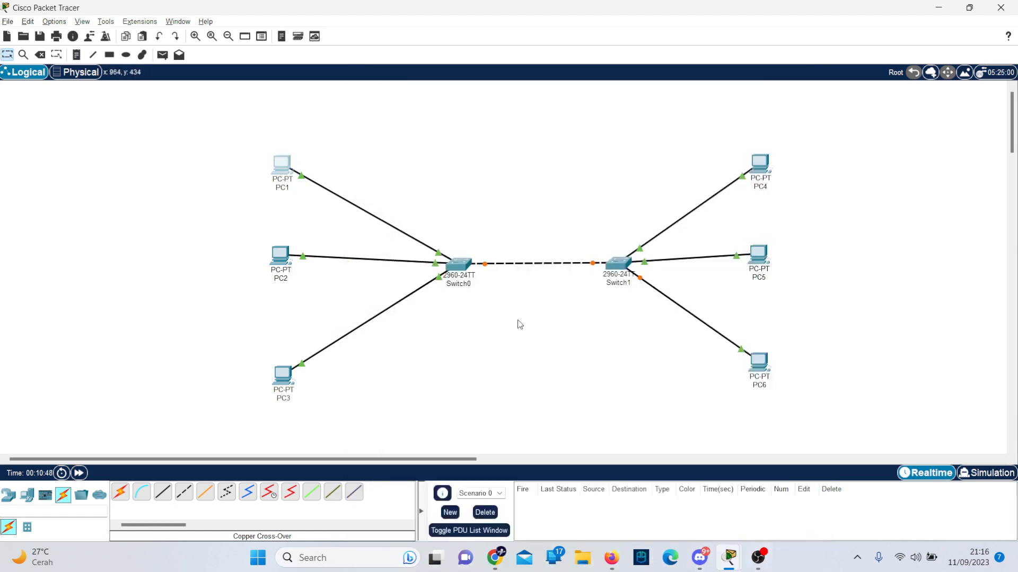
Open PC1's IP Configuration.
mouse_move(730, 560)
left_click(783, 476)
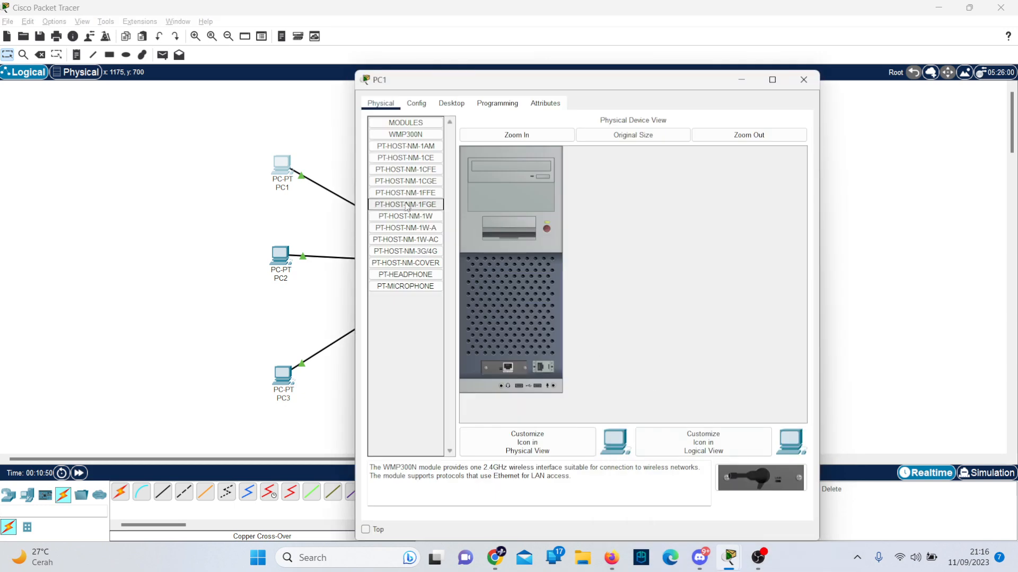
left_click_drag(442, 74, 437, 46)
left_click(451, 72)
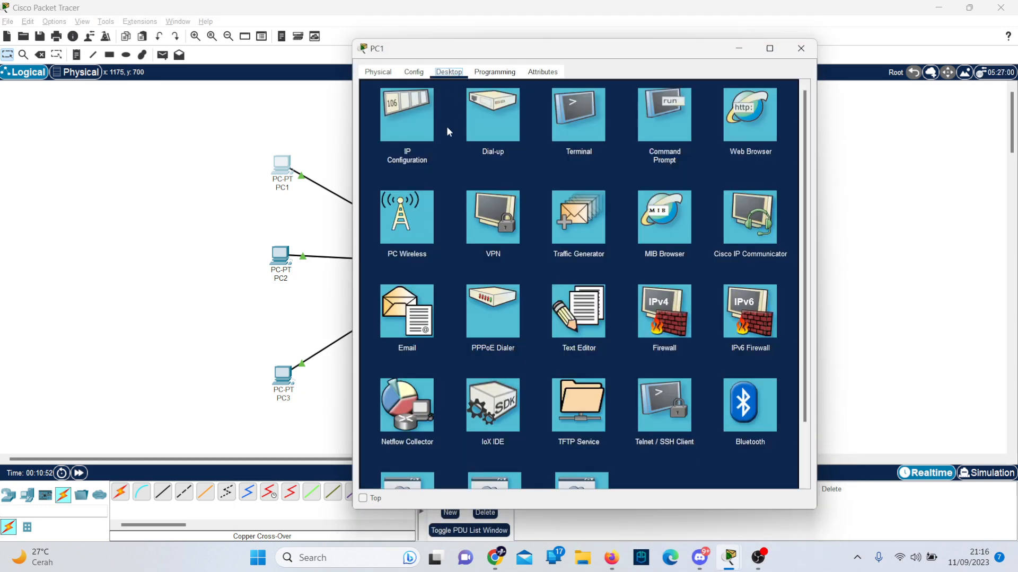
left_click(421, 123)
Switch to the VLAN practice PDF in Firefox and copy the network address 192.168.10.0/24.
key("alt+Tab")
key("alt+Tab")
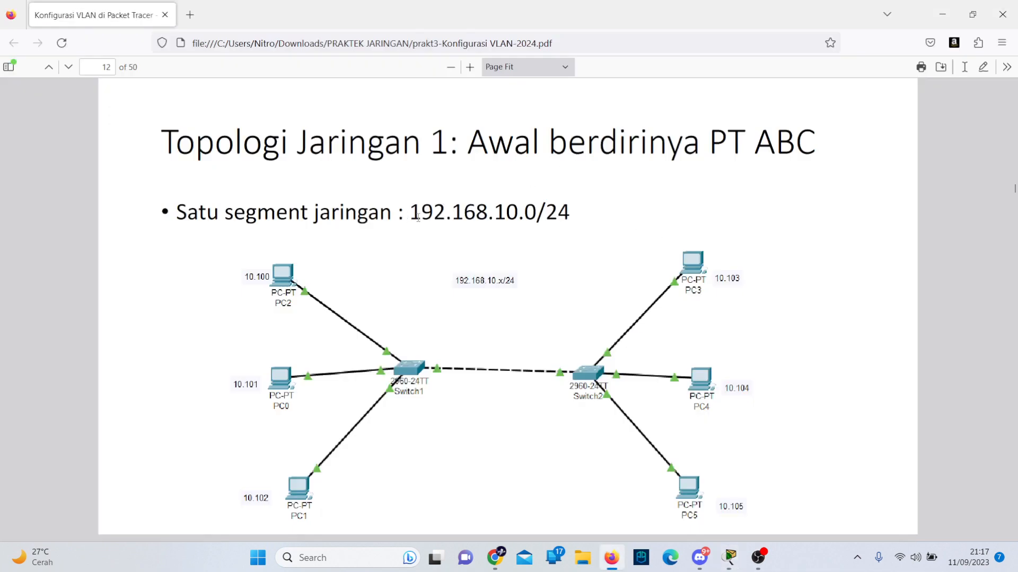
left_click_drag(418, 217, 595, 213)
key("ctrl+c")
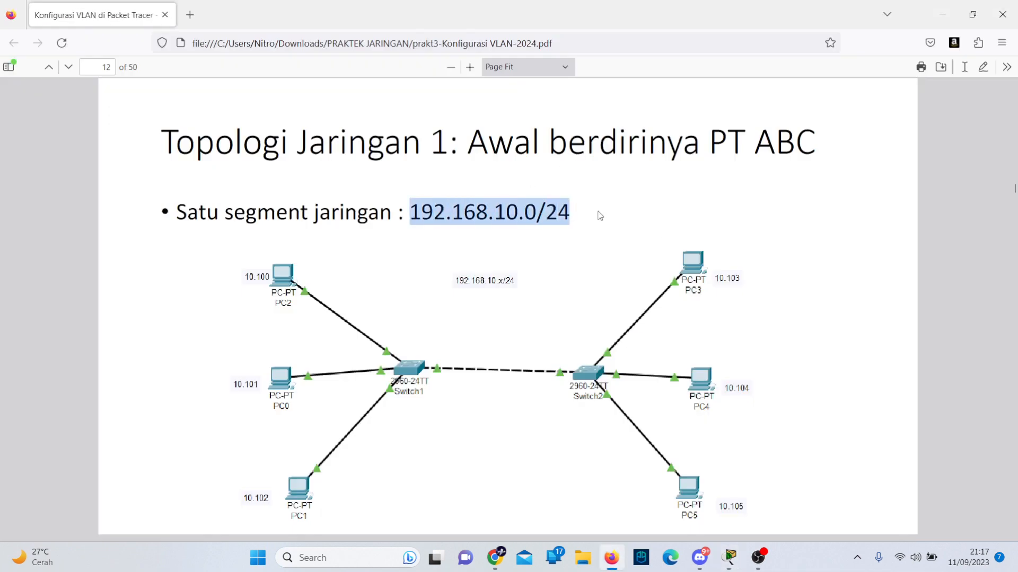
Back in Packet Tracer, set PC1's IPv4 address to 192.168.10.101 with subnet mask 255.255.255.0, and close its configuration.
key("alt+Tab")
left_click(561, 150)
key("ctrl+v")
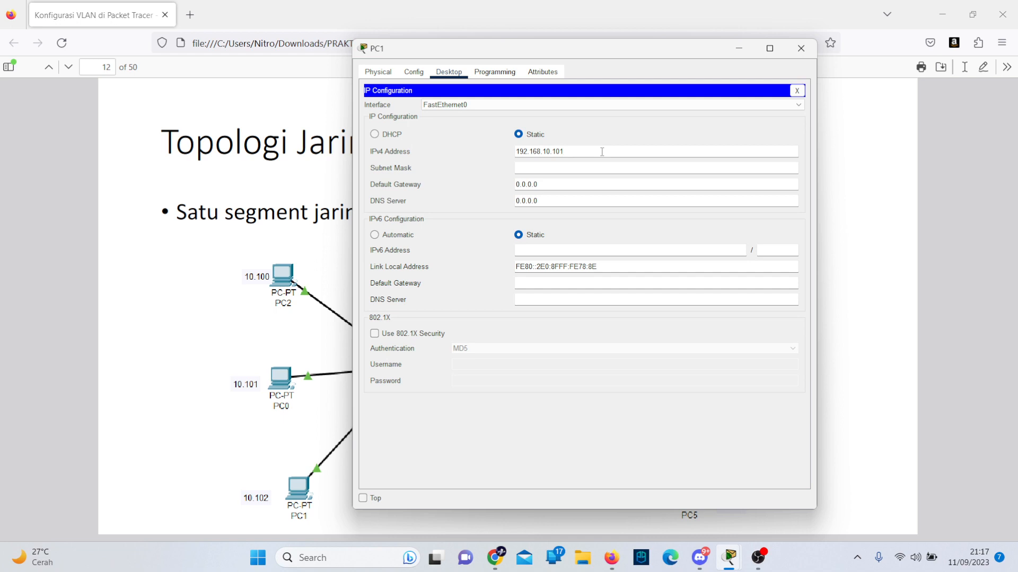
left_click(601, 152)
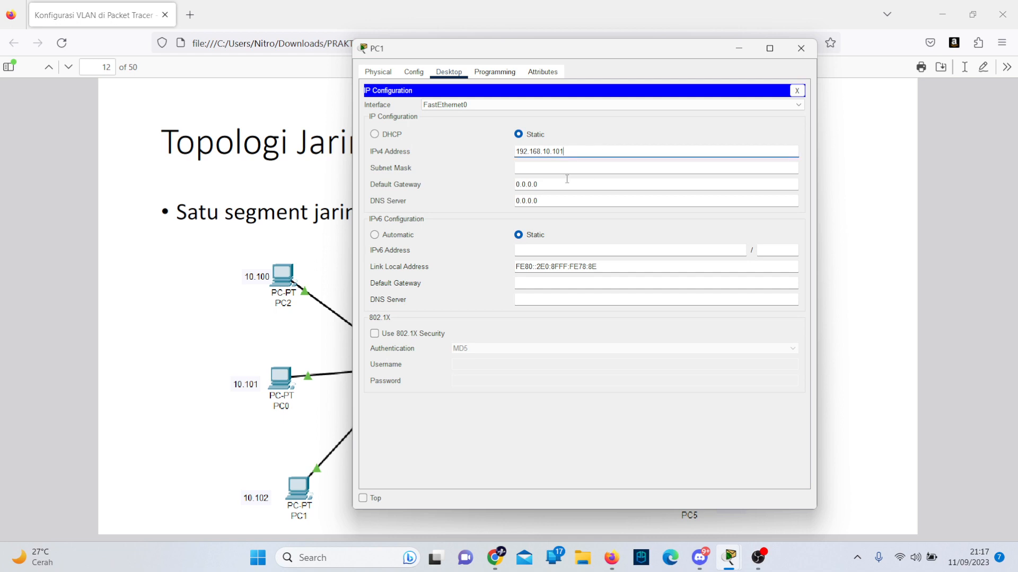
left_click(603, 168)
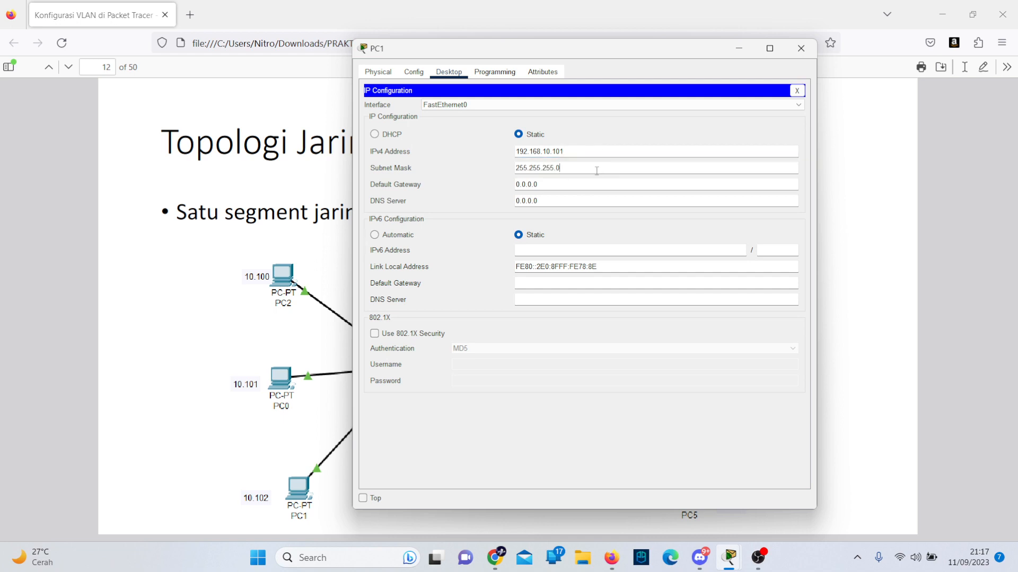
left_click(532, 222)
left_click(801, 48)
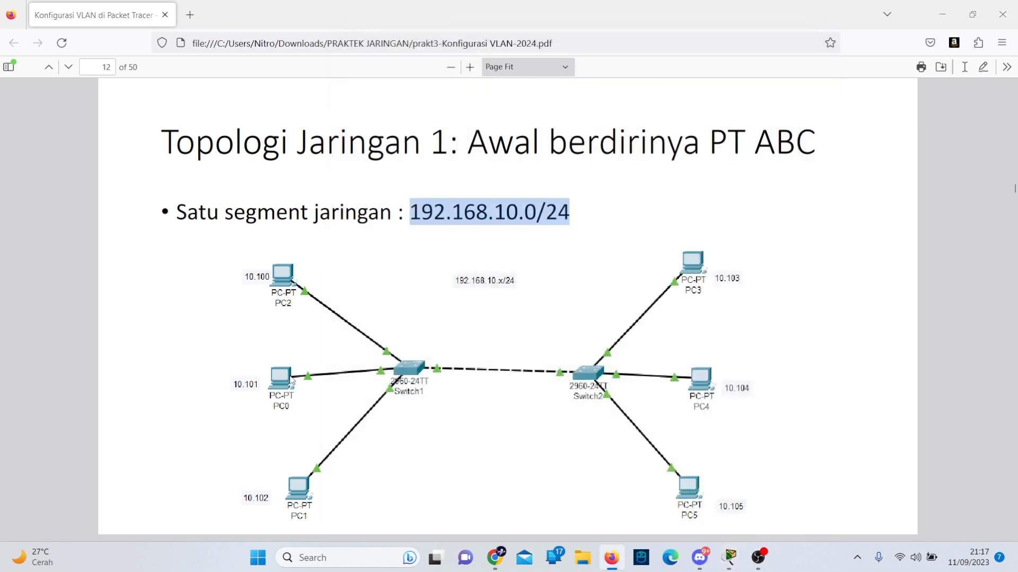
Close PC1's leftover window in Packet Tracer and open PC2's IP Configuration.
key("alt+Tab")
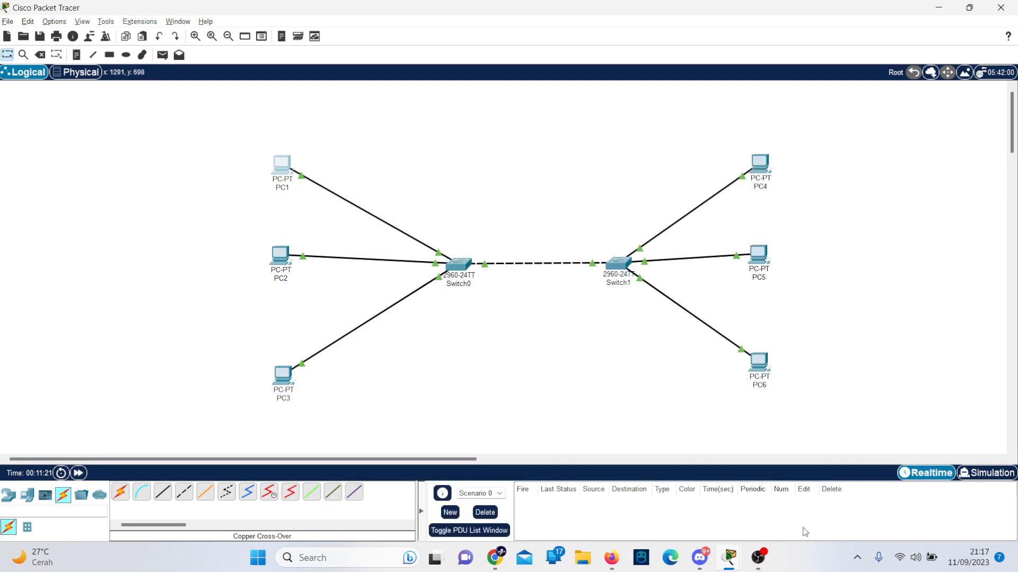
mouse_move(730, 556)
mouse_move(747, 480)
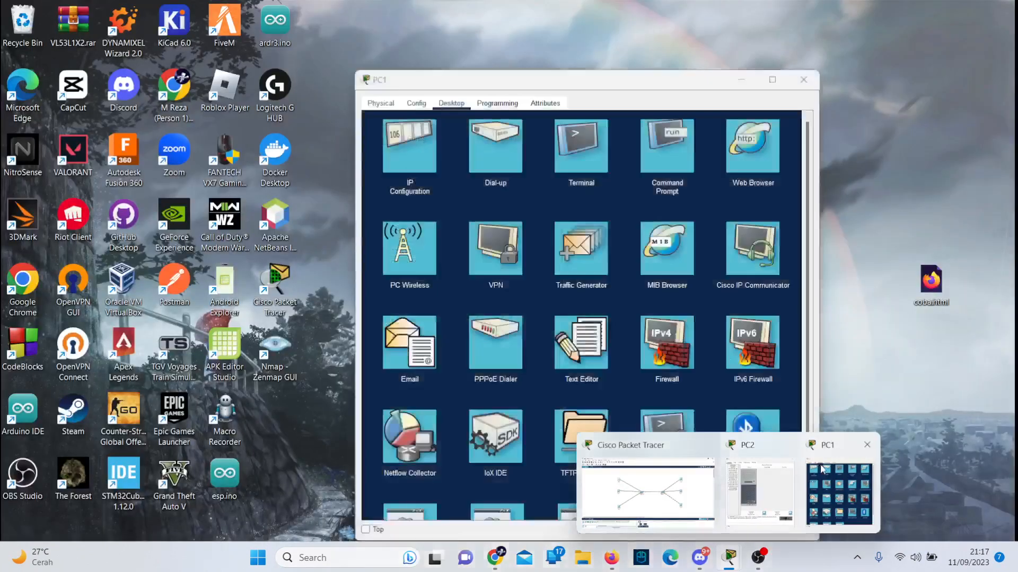
left_click(867, 445)
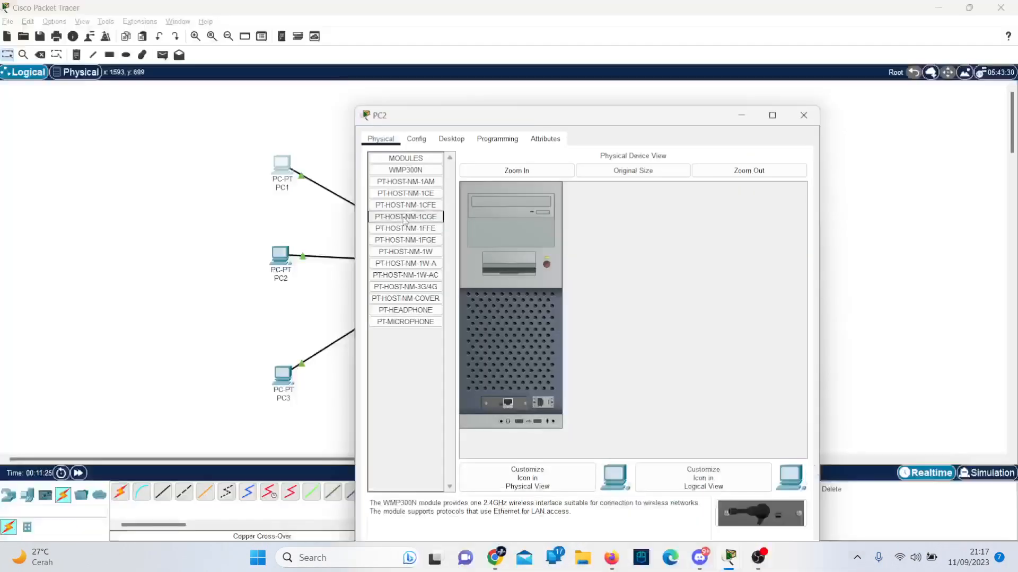
left_click(452, 138)
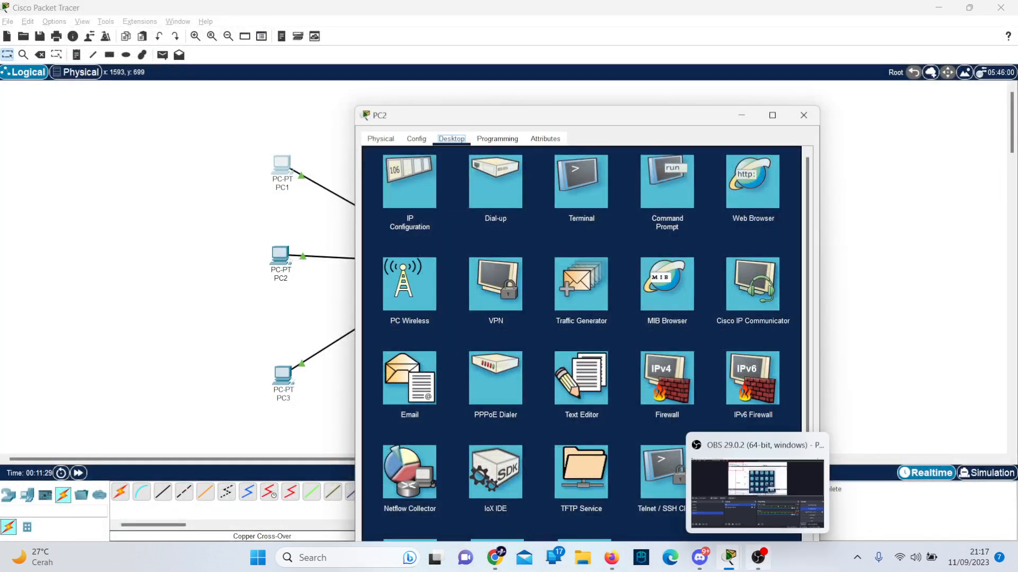
left_click(409, 183)
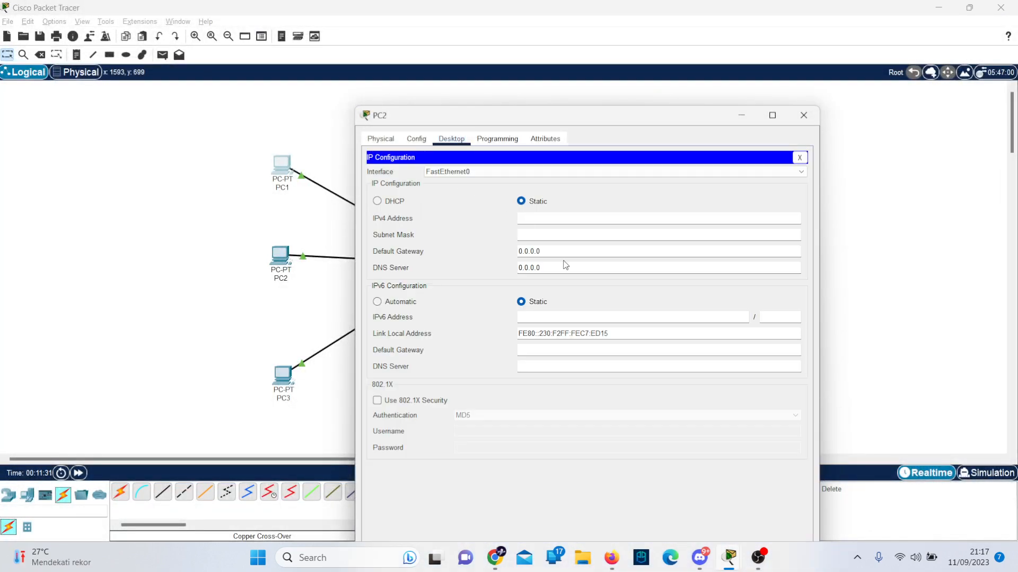
Set PC2's IPv4 address to 192.168.10.102 and close its window.
left_click(575, 221)
key("alt+Tab")
key("alt+Tab")
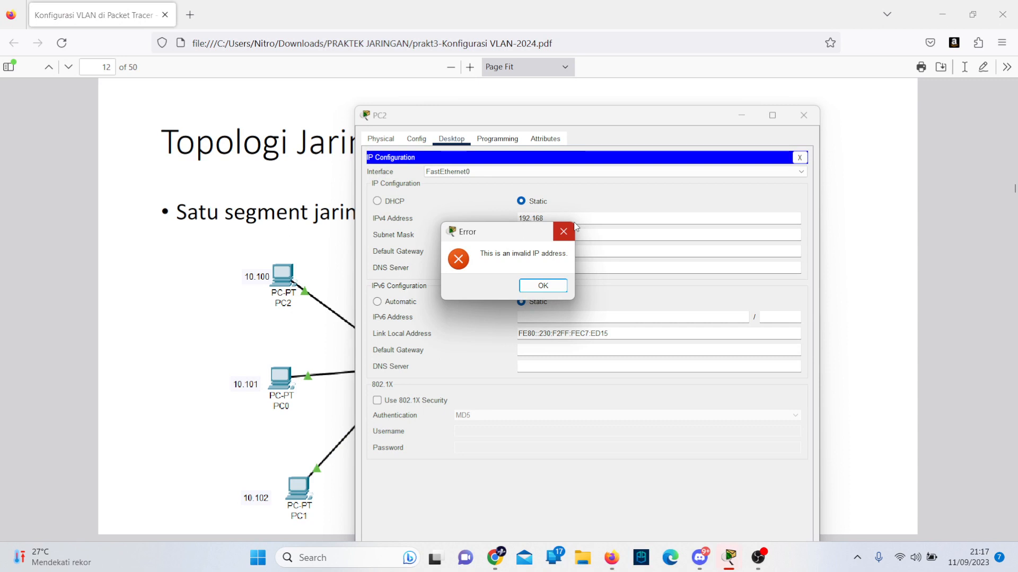
left_click(569, 230)
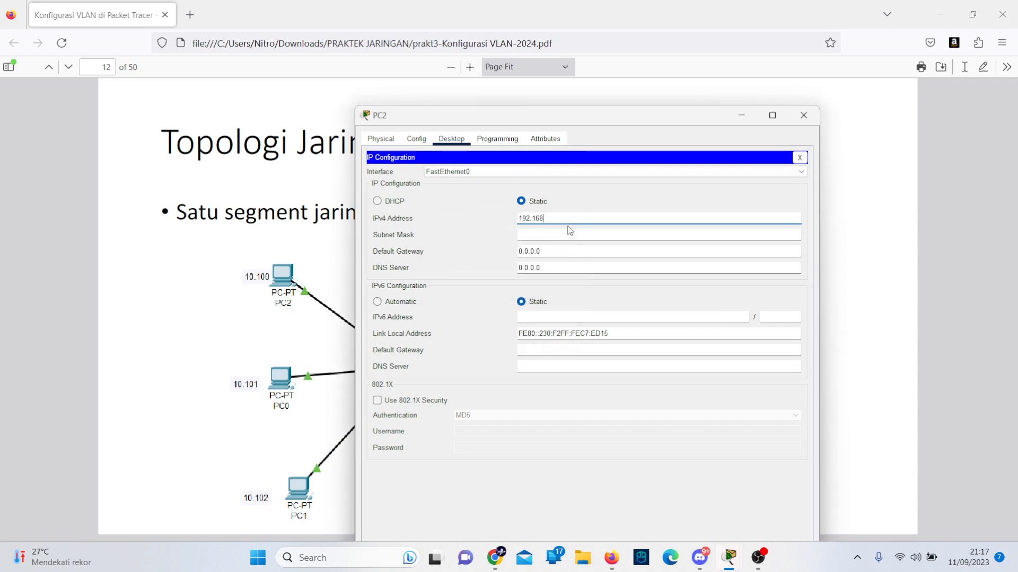
type("192.168.10.102")
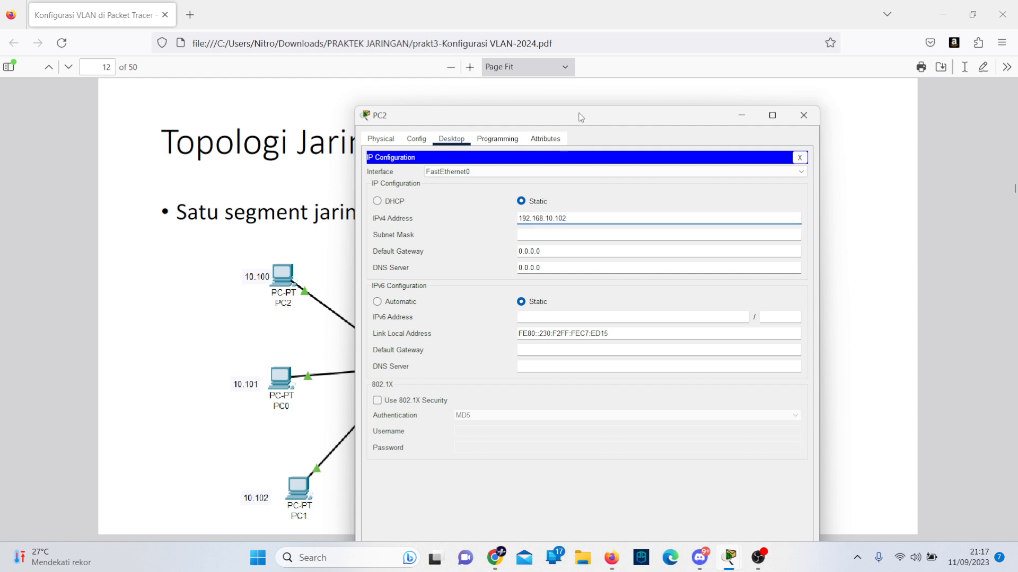
left_click_drag(576, 113, 539, 12)
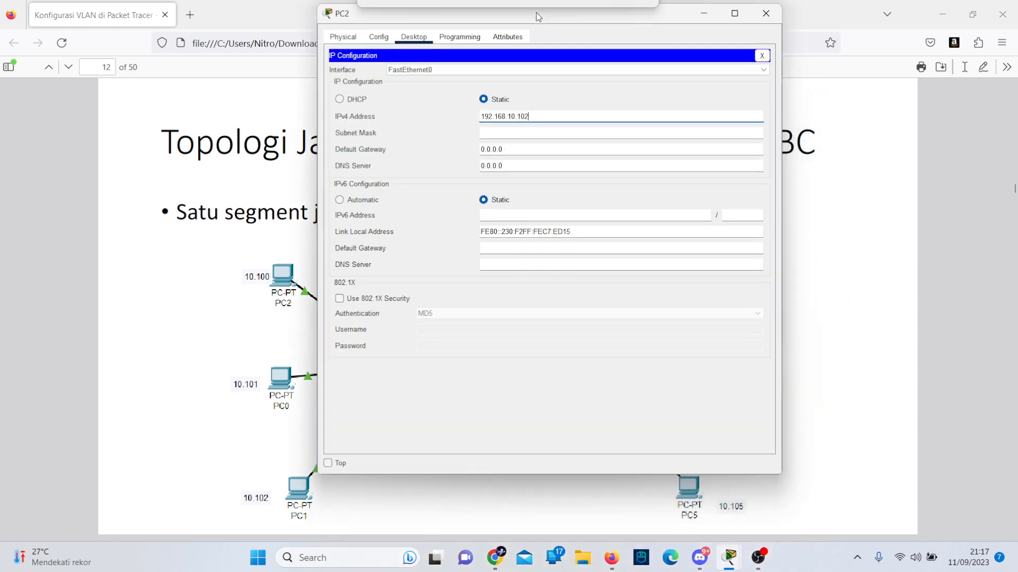
left_click(766, 13)
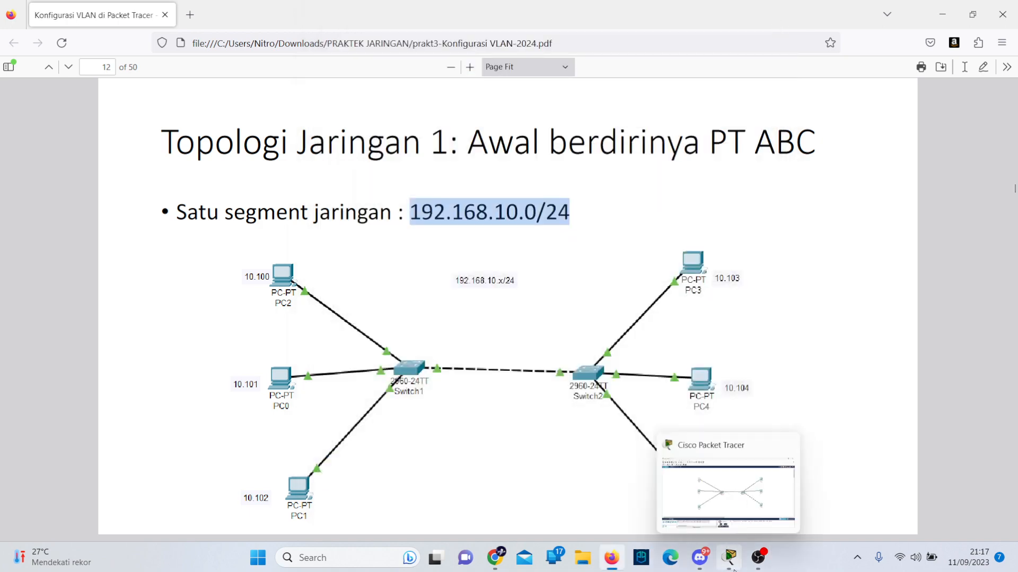
Return to the Packet Tracer workspace and open PC3's IP Configuration.
left_click(686, 392)
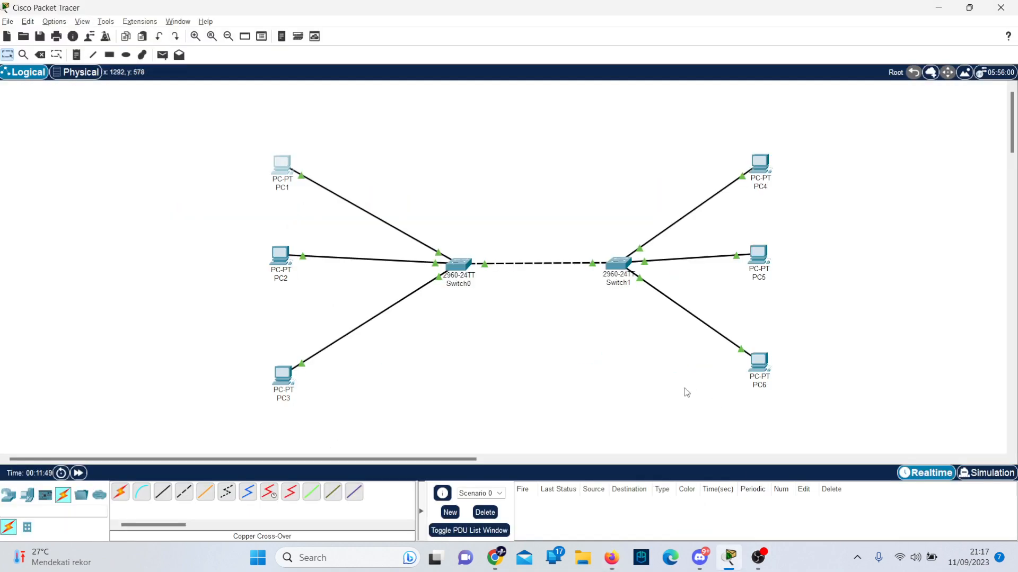
left_click(271, 383)
mouse_move(730, 560)
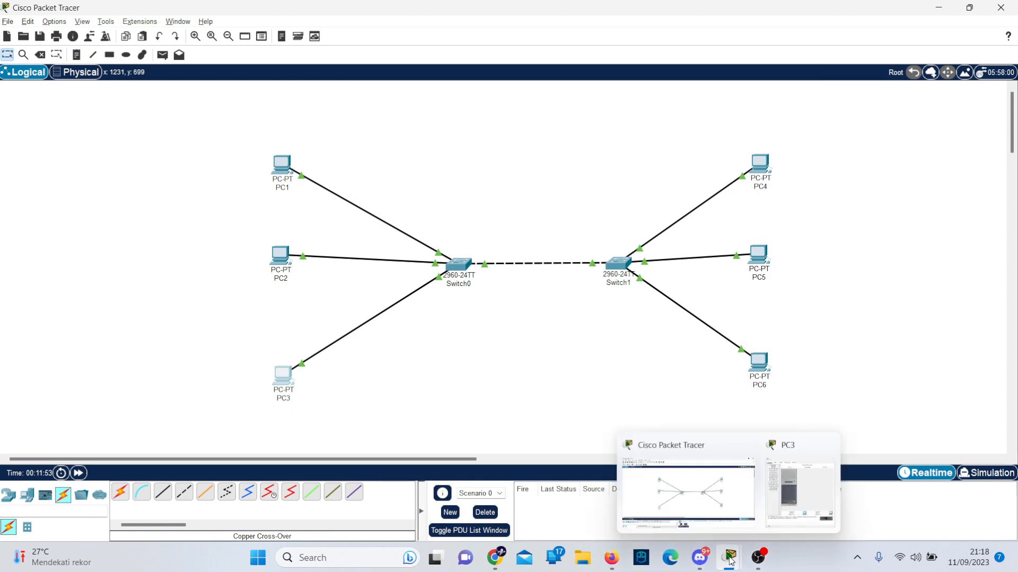
left_click(800, 493)
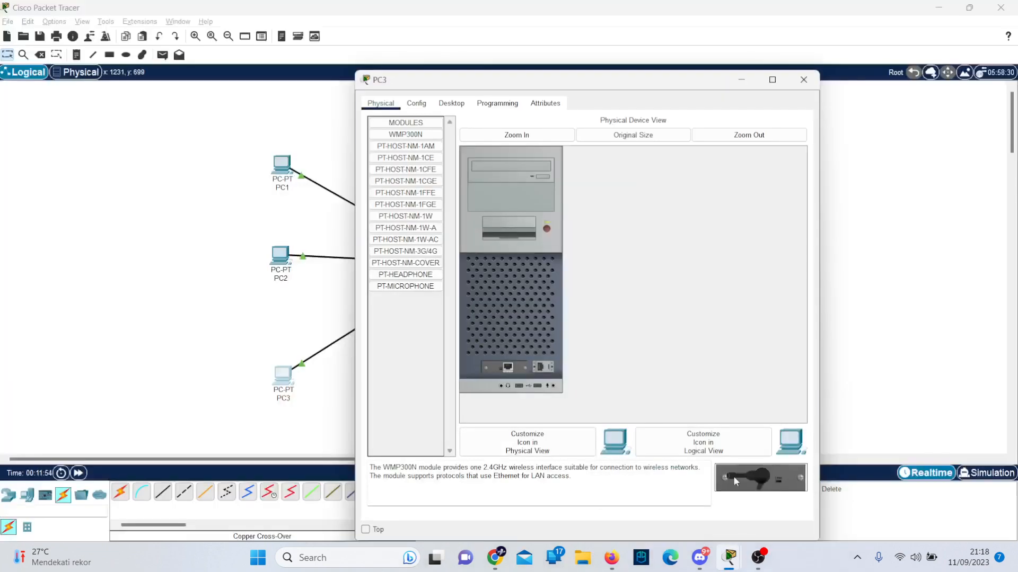
left_click(451, 103)
left_click(409, 159)
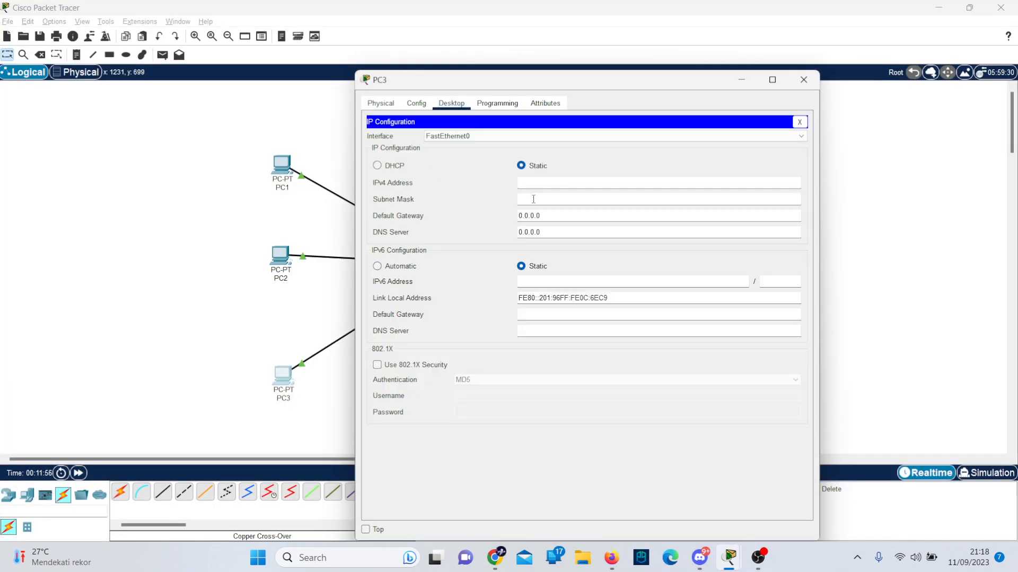
Set PC3's IPv4 address to 192.168.10.103 and close its window.
left_click(568, 186)
type("192.168.")
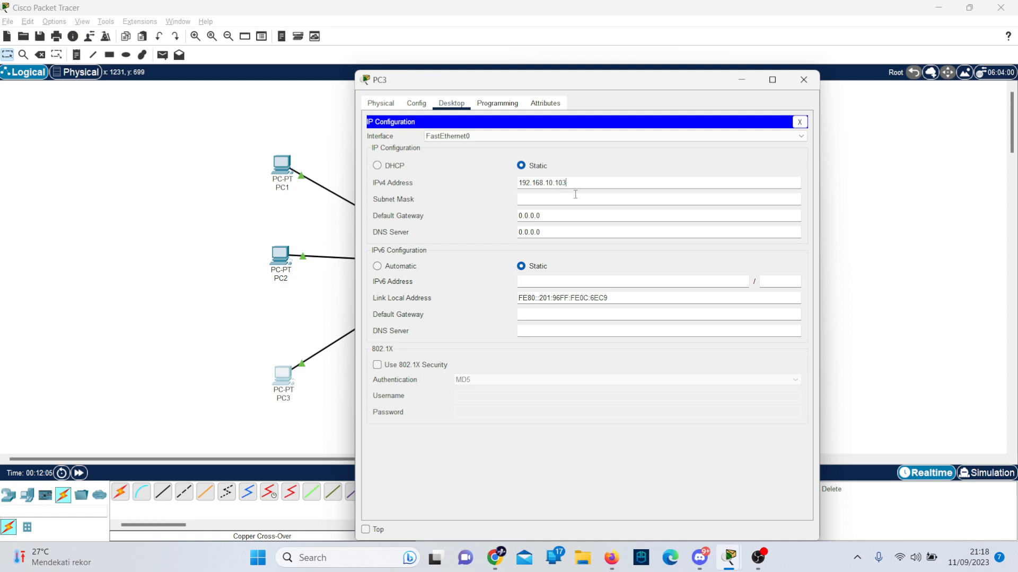
type("10.103")
left_click(575, 194)
left_click(804, 79)
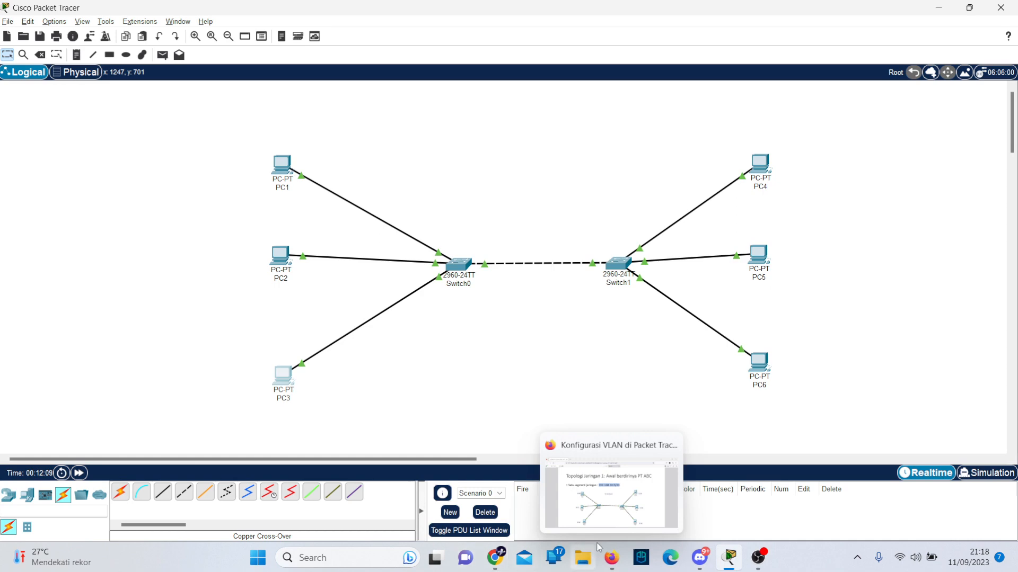
Check the PT ABC topology page in the PDF, and give PC4 the IPv4 address 192.168.10.104 with subnet mask 255.255.255.0.
left_click(643, 502)
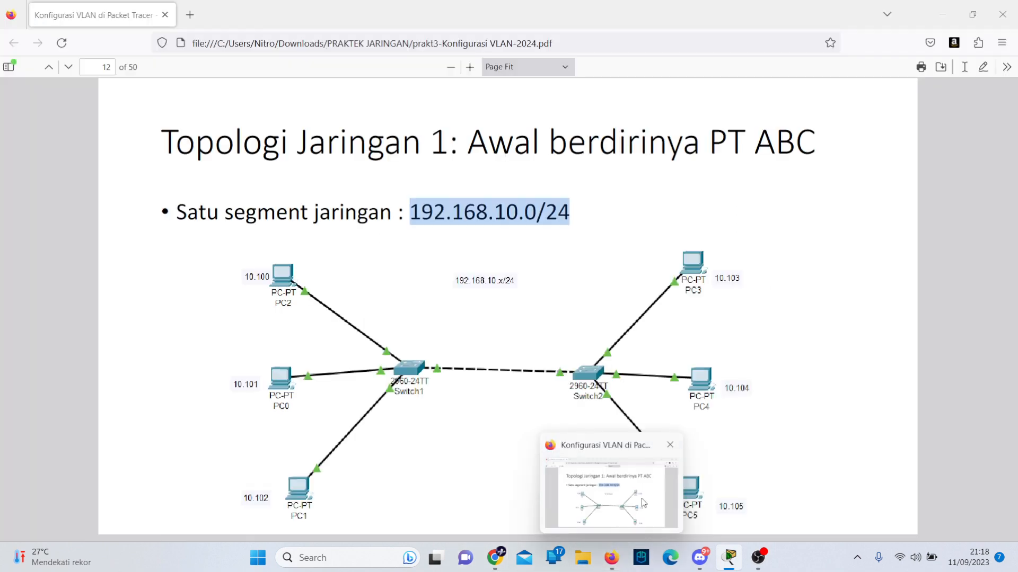
left_click(671, 470)
left_click(763, 170)
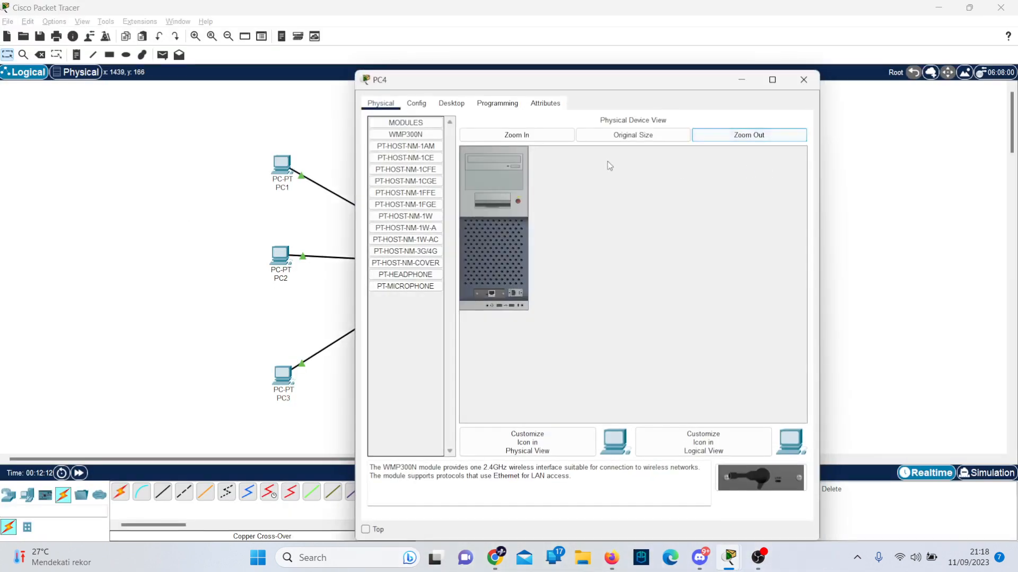
left_click(416, 104)
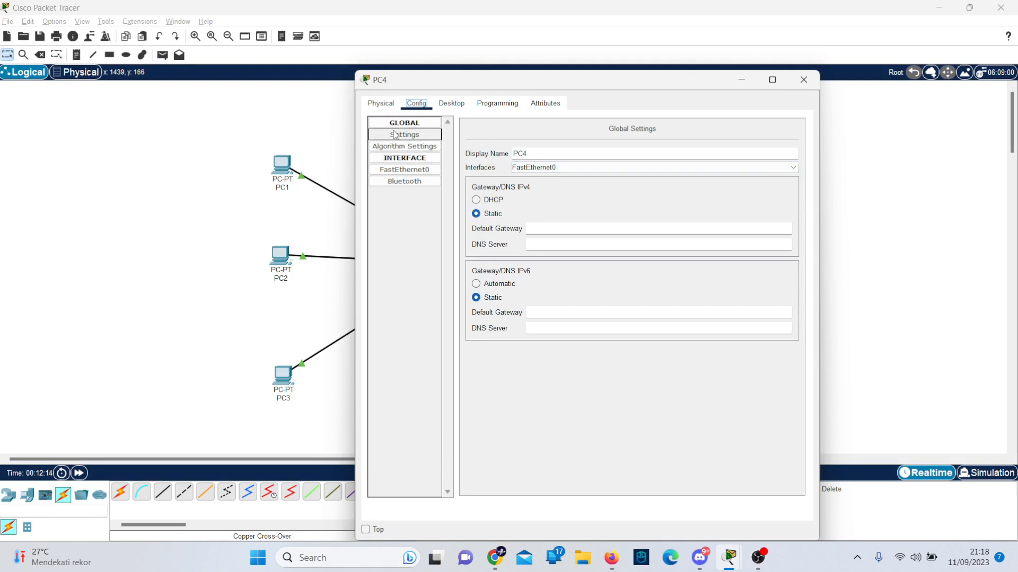
left_click(457, 104)
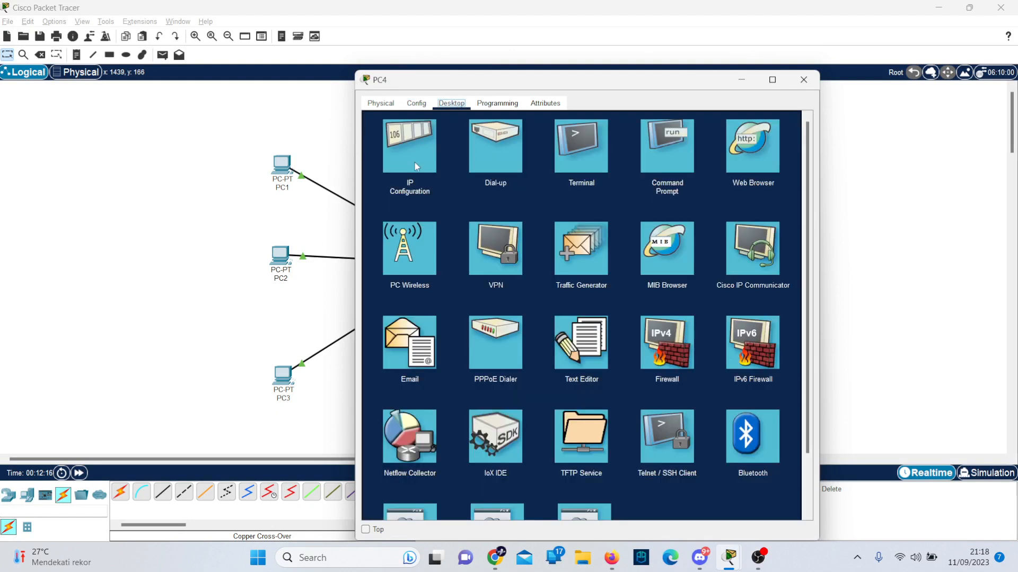
left_click(415, 161)
type("19")
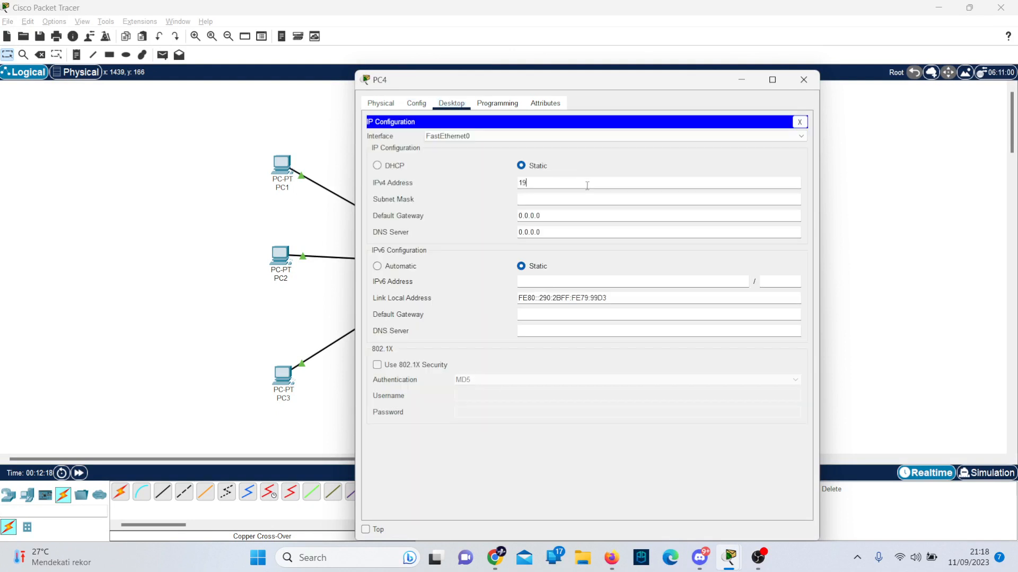
type("2.168.")
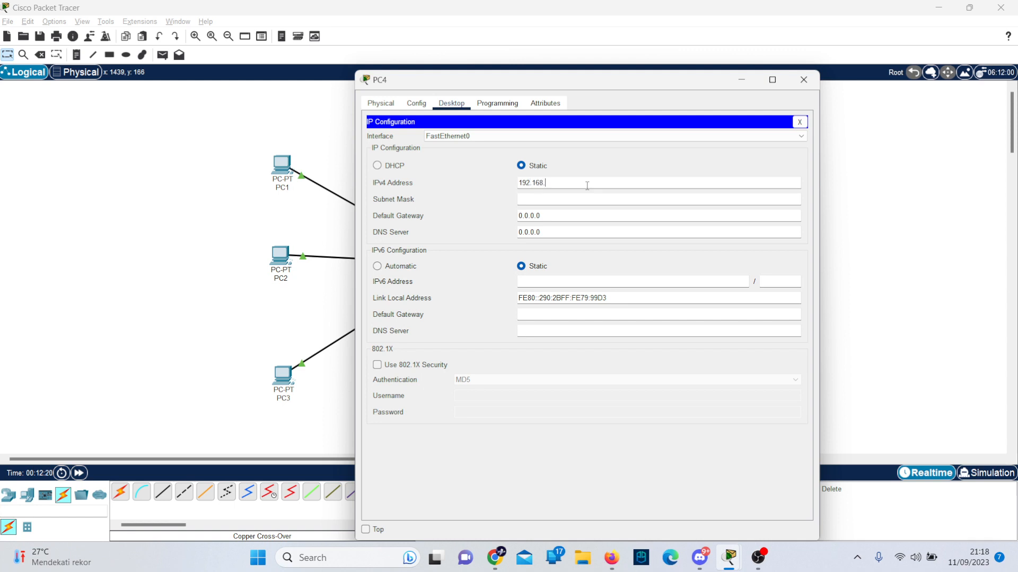
type("10.104")
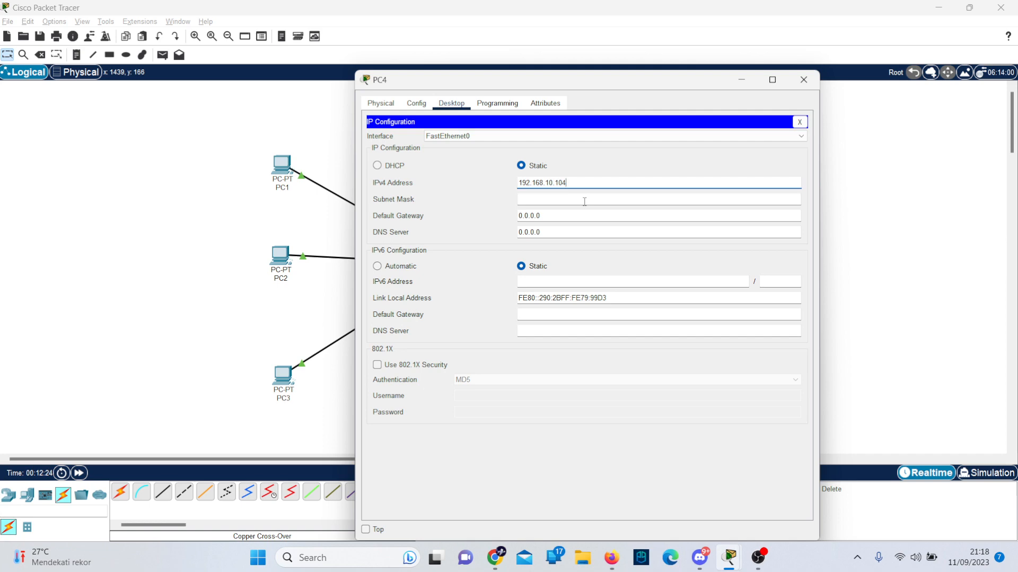
left_click(608, 197)
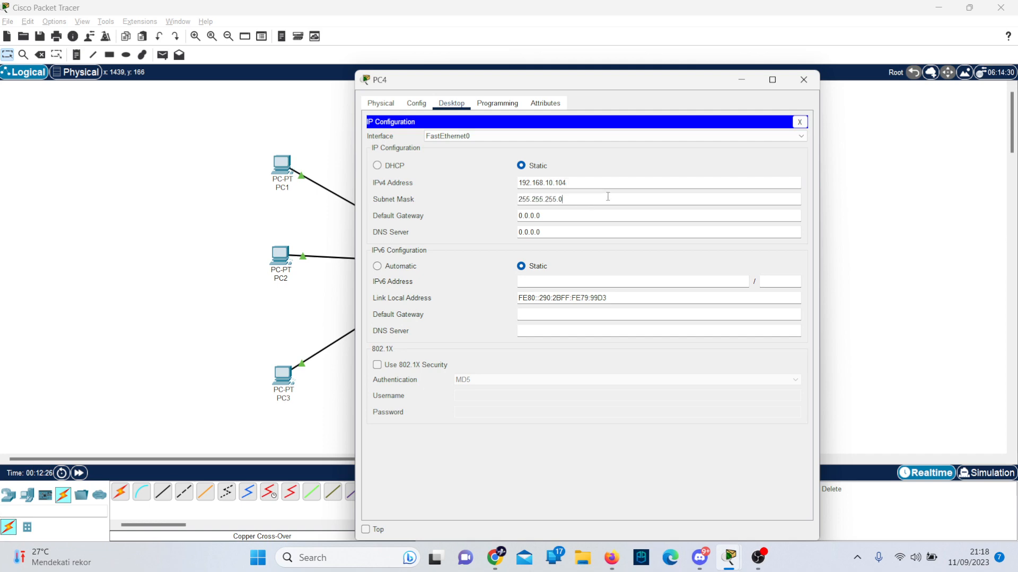
left_click(799, 90)
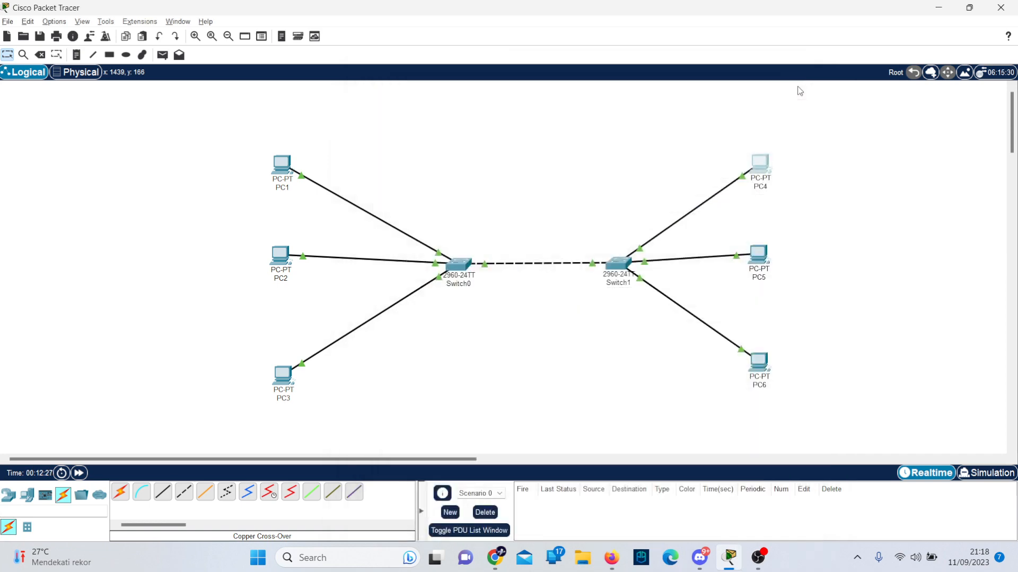
Give PC5 the static IPv4 address 192.168.10.105 with subnet mask 255.255.255.0 and close its window.
left_click(766, 255)
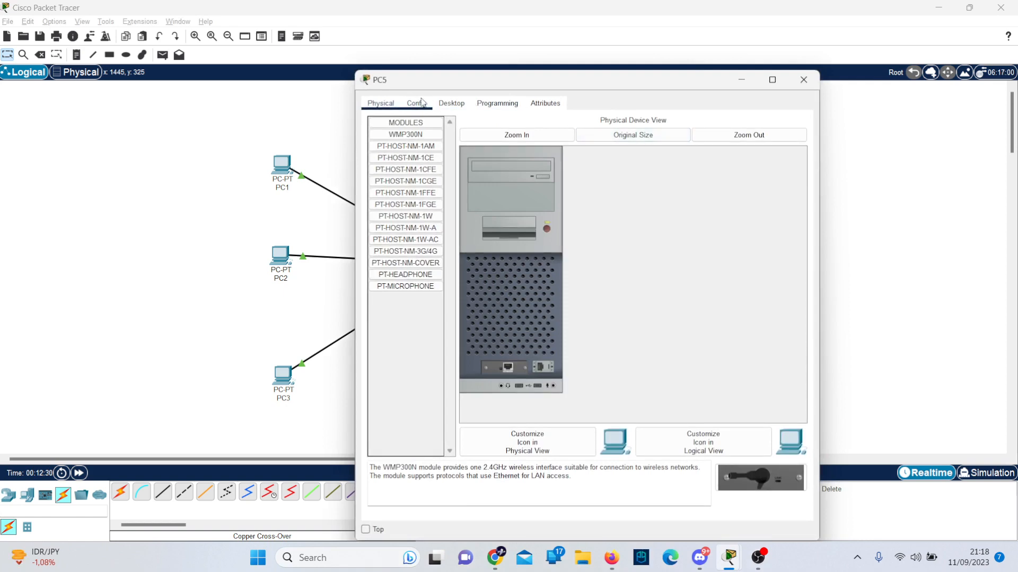
left_click(448, 104)
left_click(409, 154)
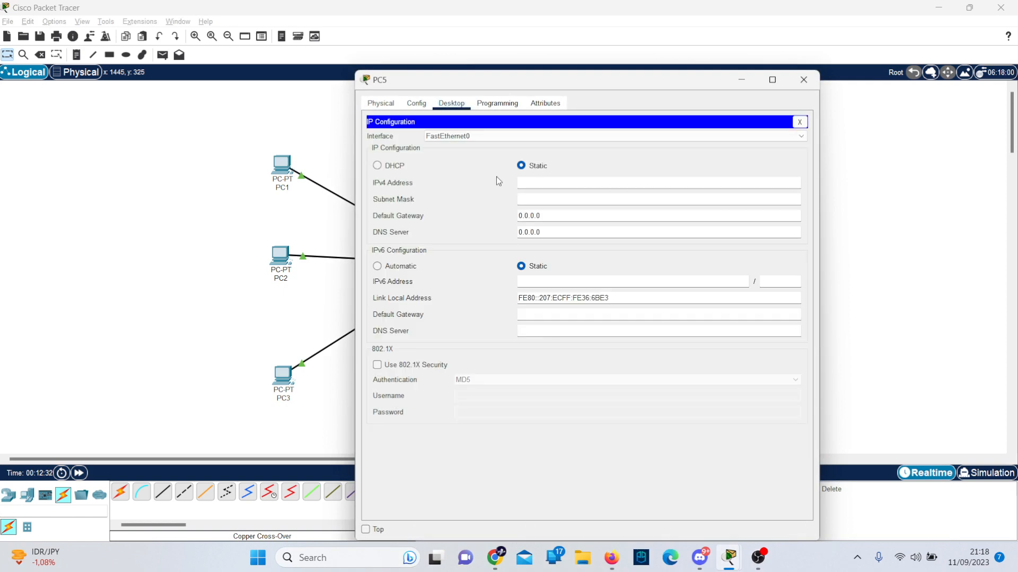
type("192.168.")
key("BackSpace")
key("BackSpace")
key("BackSpace")
type("168.10")
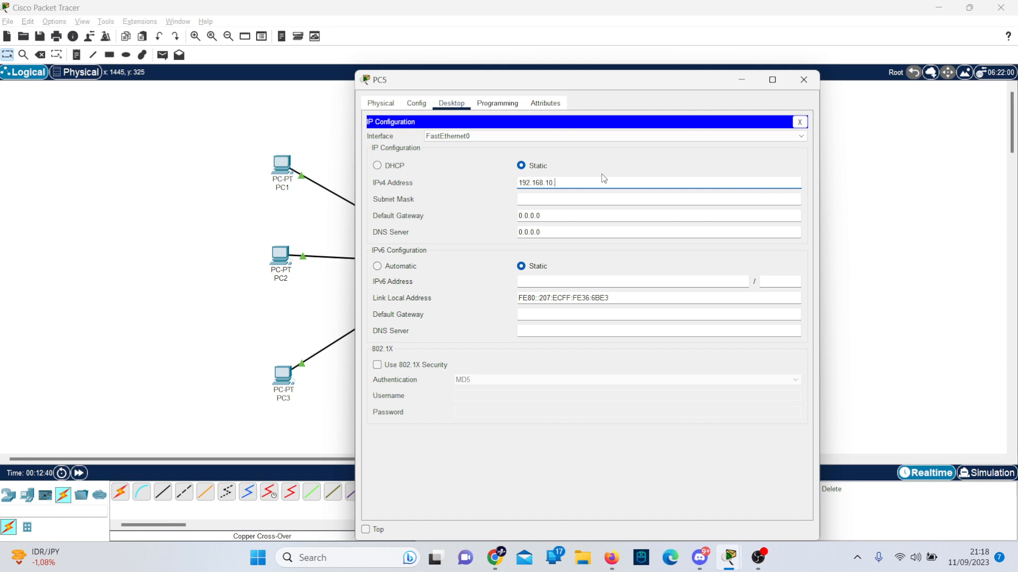
type(".105")
left_click(589, 200)
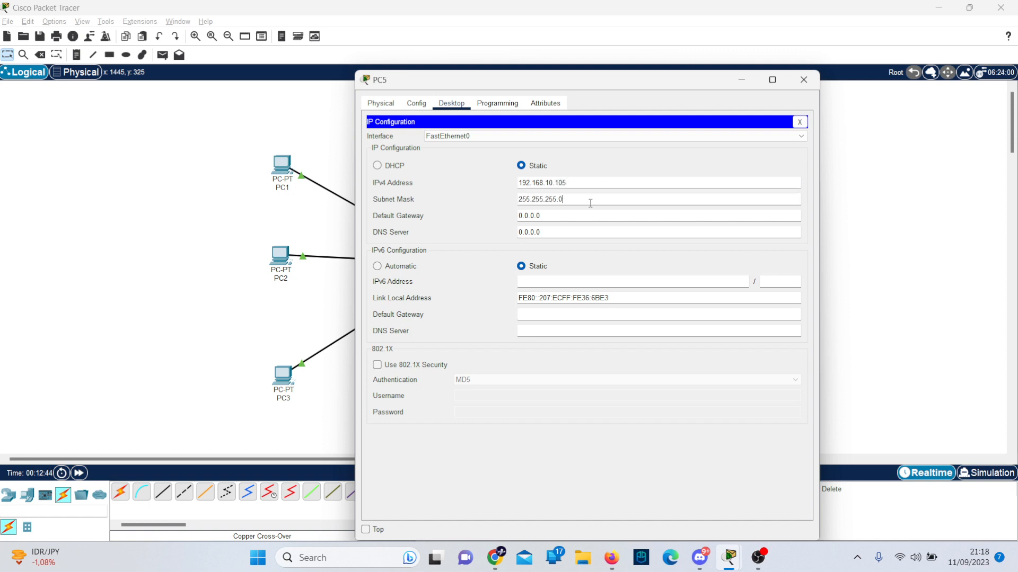
left_click(797, 122)
left_click(806, 80)
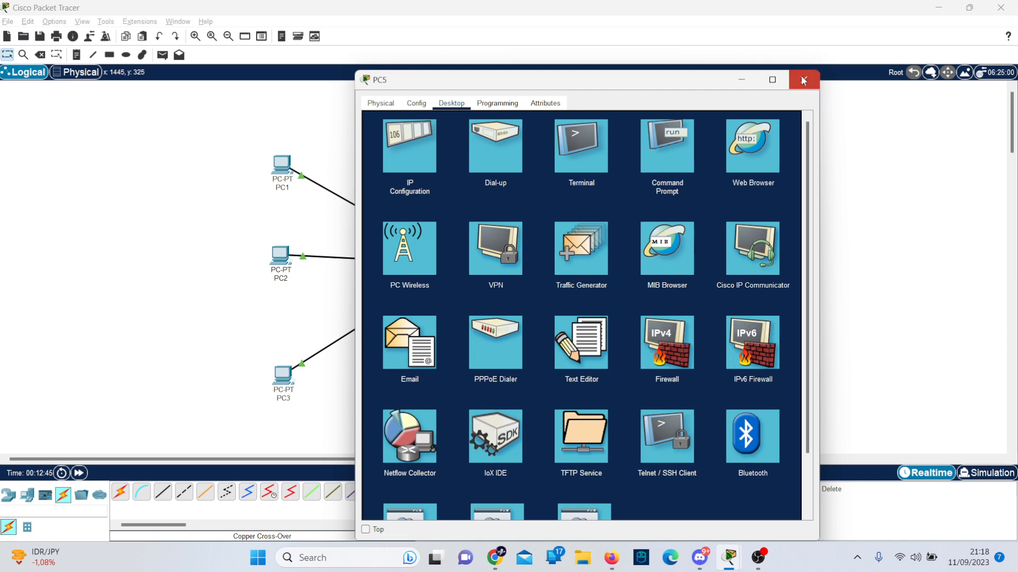
Give PC6 the static IPv4 address 192.168.10.106 with subnet mask 255.255.255.0 and close its window.
left_click(762, 367)
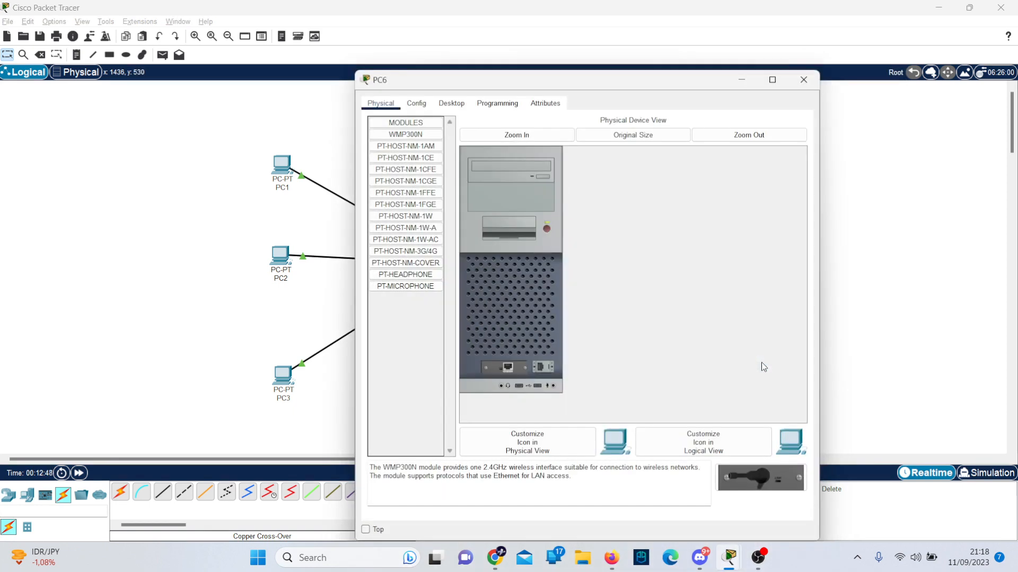
left_click(419, 104)
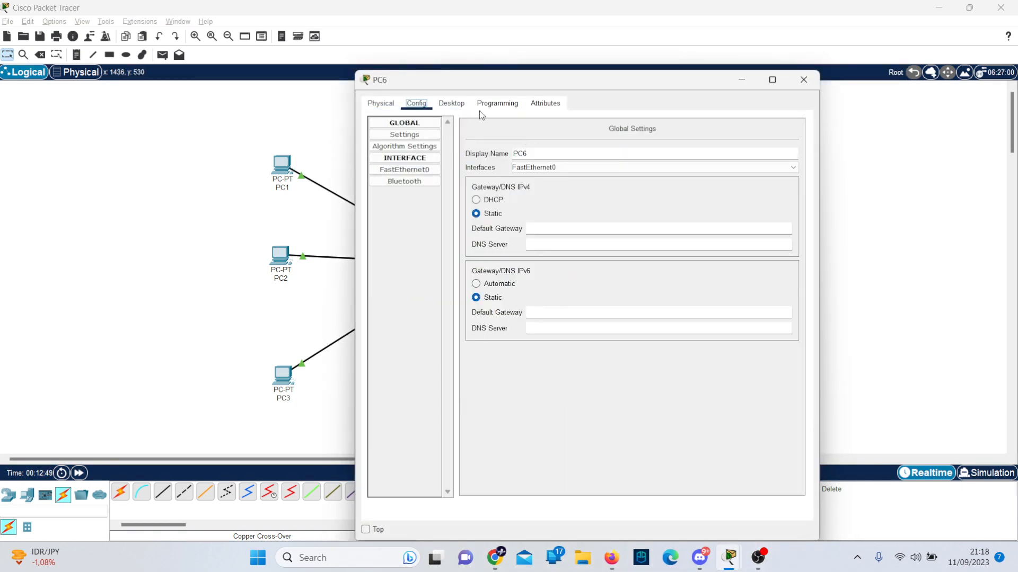
left_click(445, 104)
left_click(414, 144)
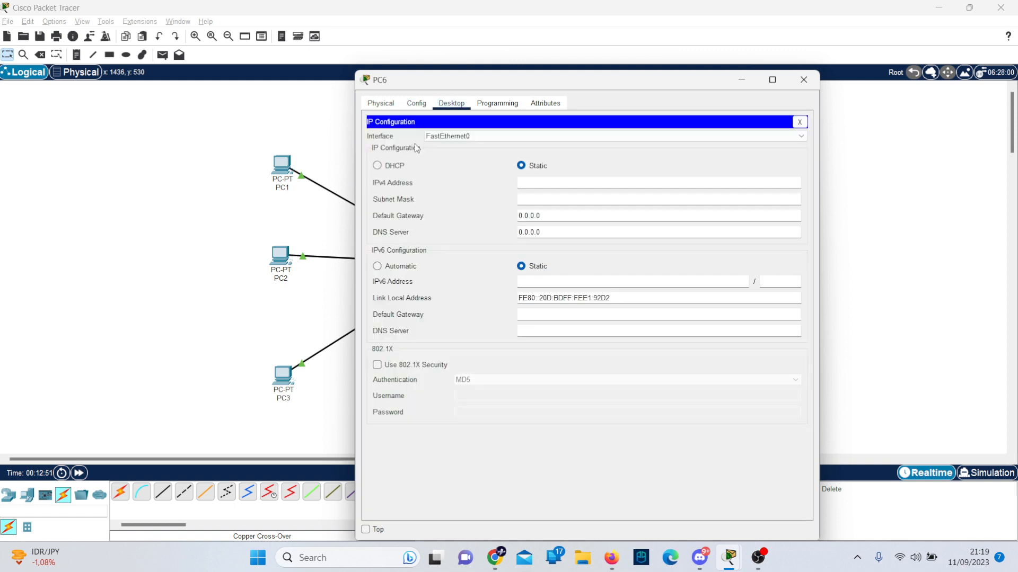
left_click(530, 183)
type("192.168.")
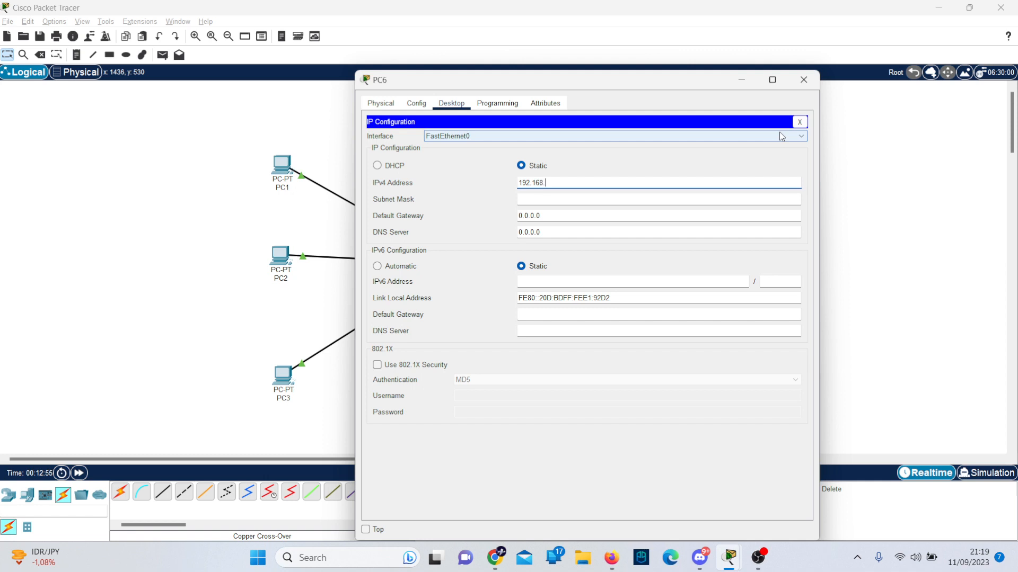
type("10.106")
key("Tab")
left_click(797, 83)
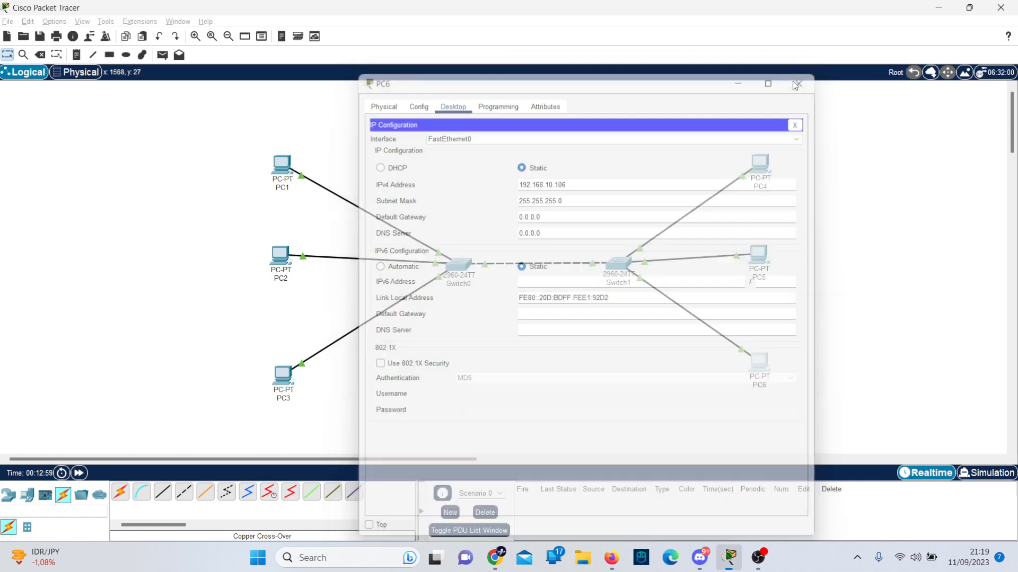
Check the PCs' assigned addresses in the topology and look at Switch0's command-line log.
mouse_move(768, 357)
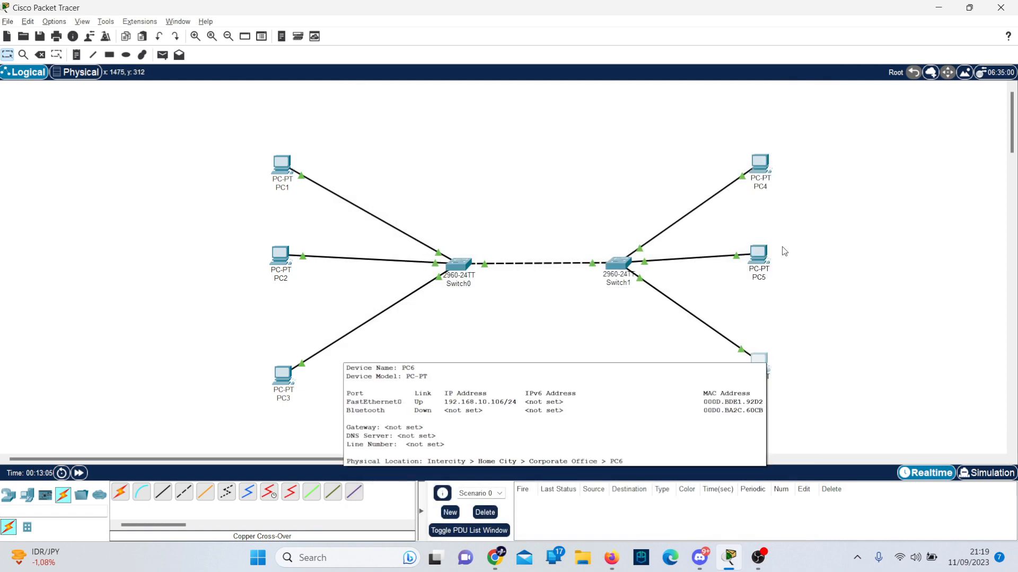
mouse_move(755, 265)
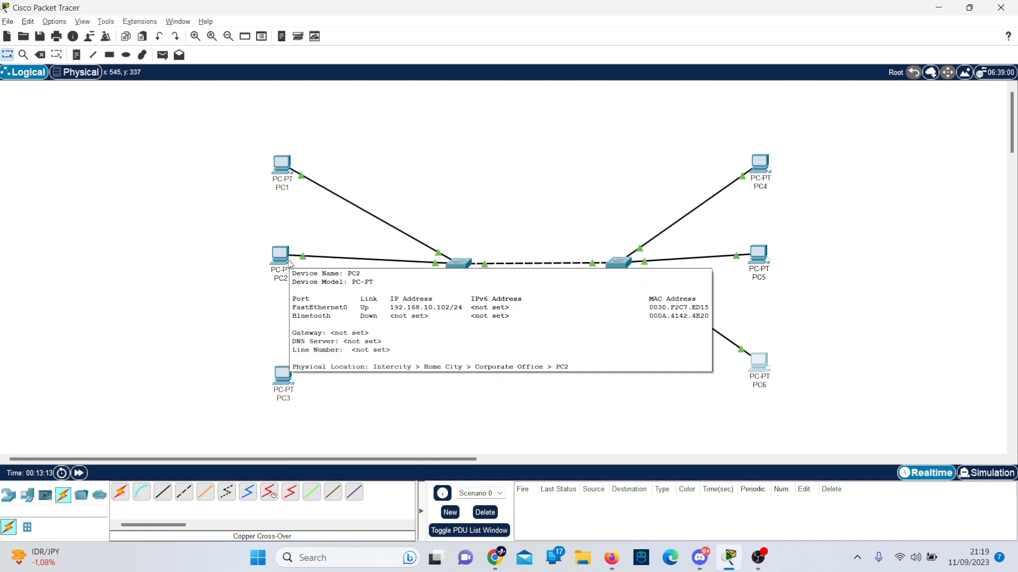
mouse_move(283, 383)
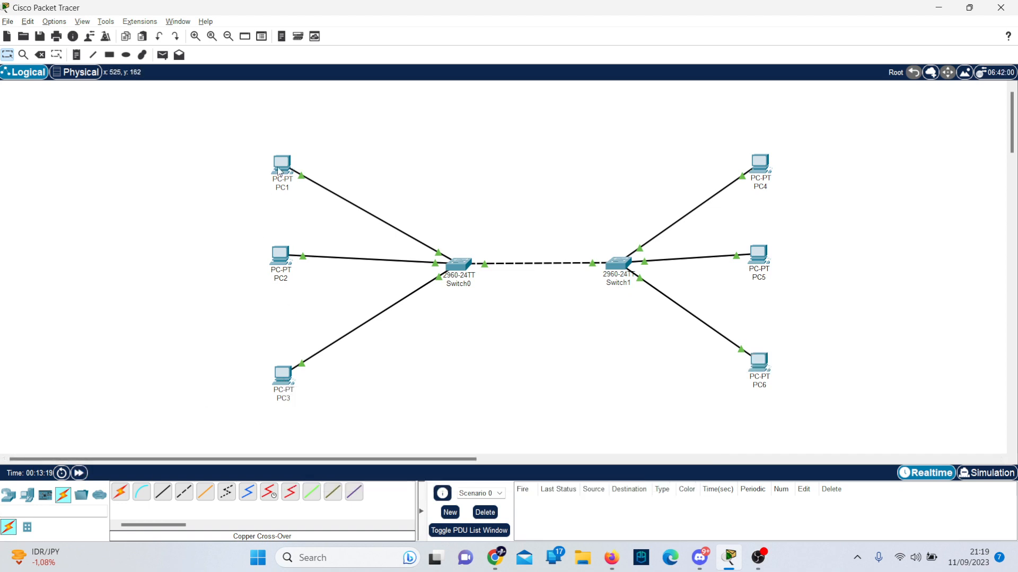
left_click(459, 263)
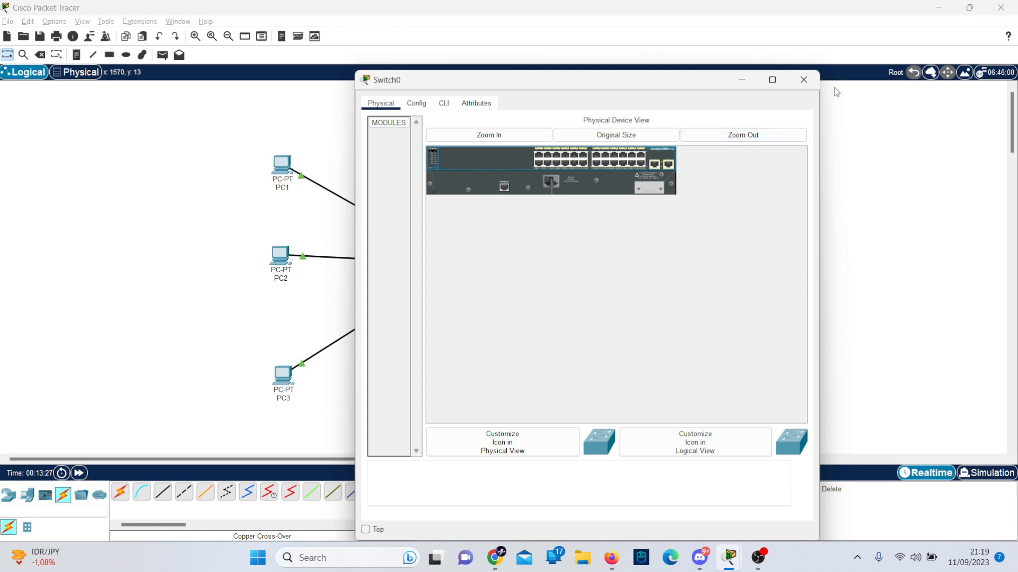
left_click(444, 103)
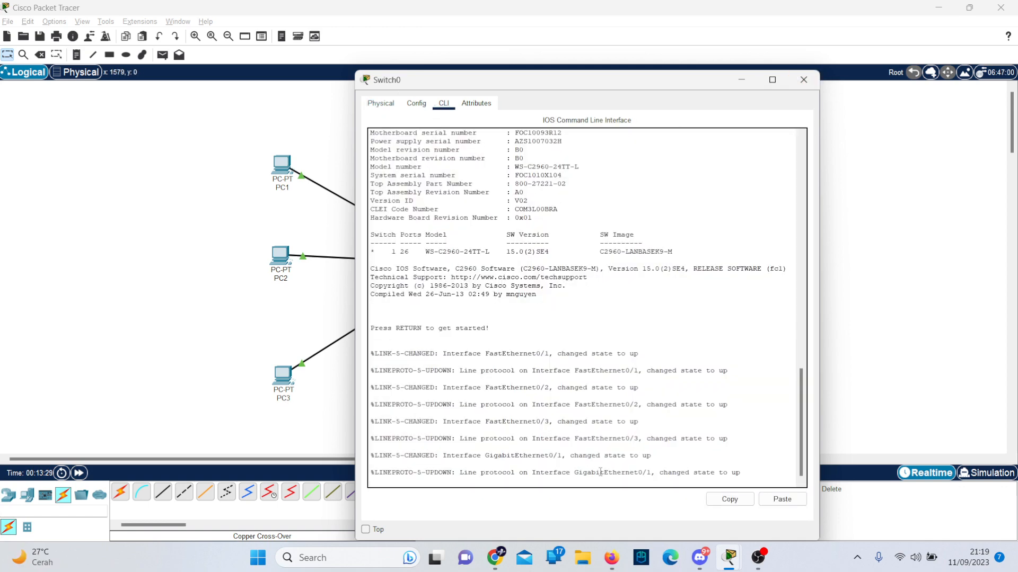
left_click_drag(742, 474, 452, 362)
left_click(450, 343)
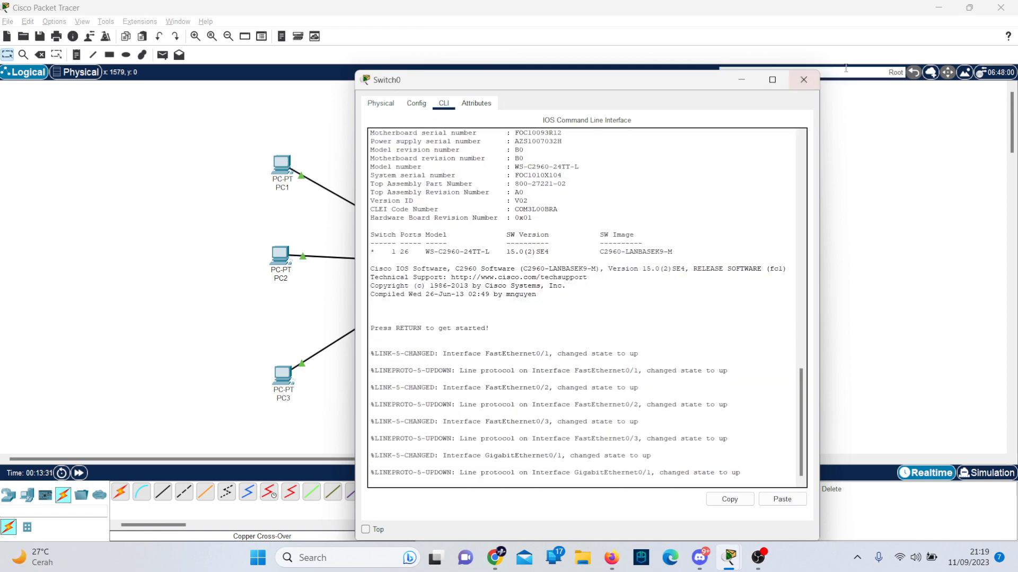
left_click(804, 80)
Run a continuous ping to 192.168.10.102 from PC1's Command Prompt and stop it.
left_click(291, 166)
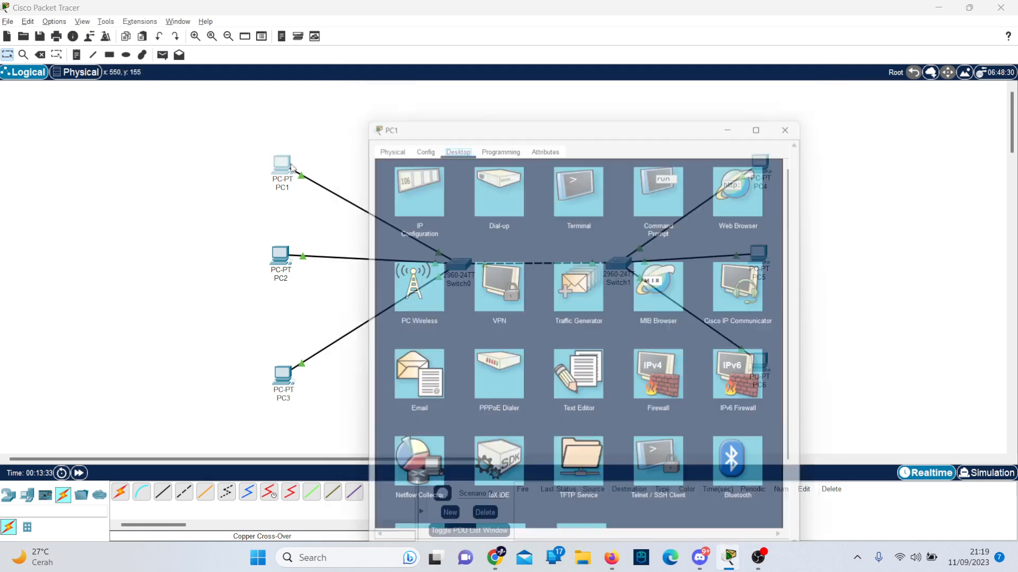
left_click(682, 177)
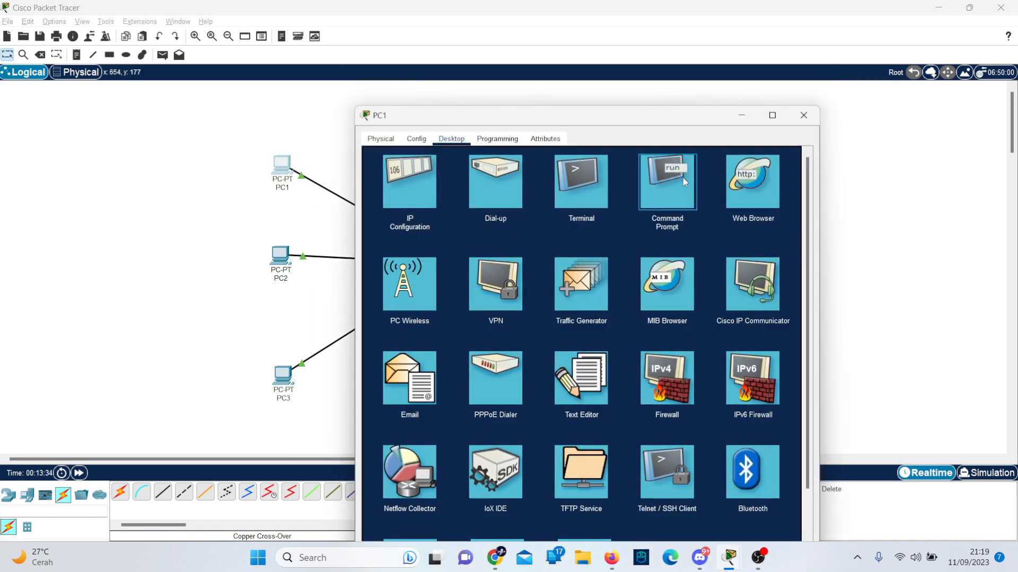
type("pi")
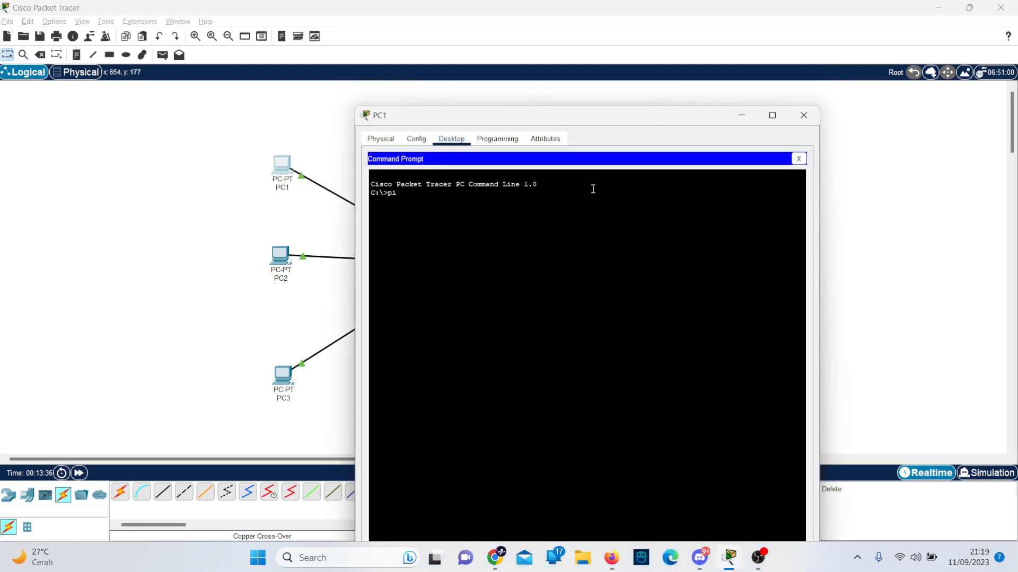
type("ng -t 192.168.10.102")
key("Return")
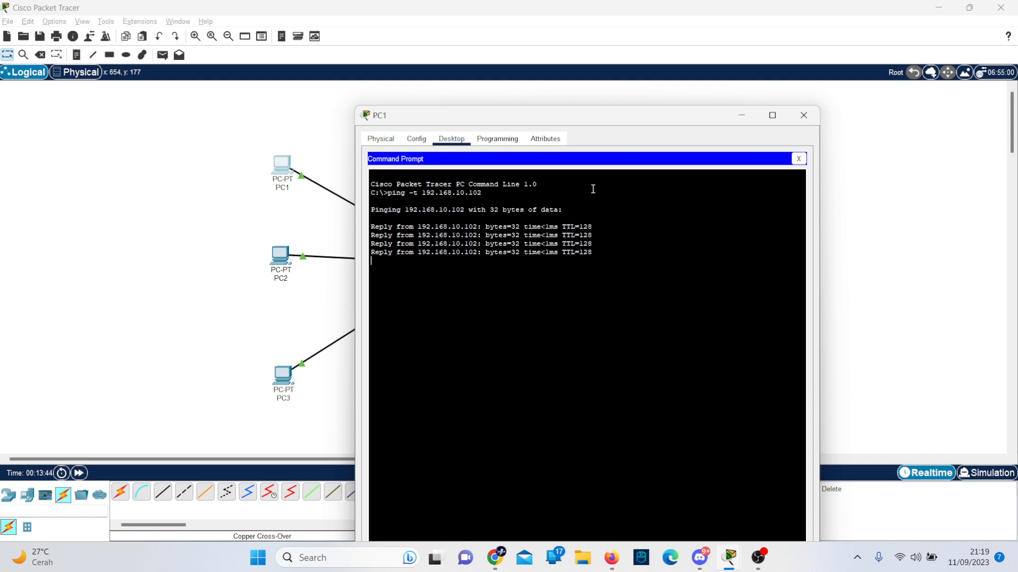
key("ctrl+c")
Run a continuous ping from PC1 to PC3 at 192.168.10.103 and stop it.
key("Up")
key("BackSpace")
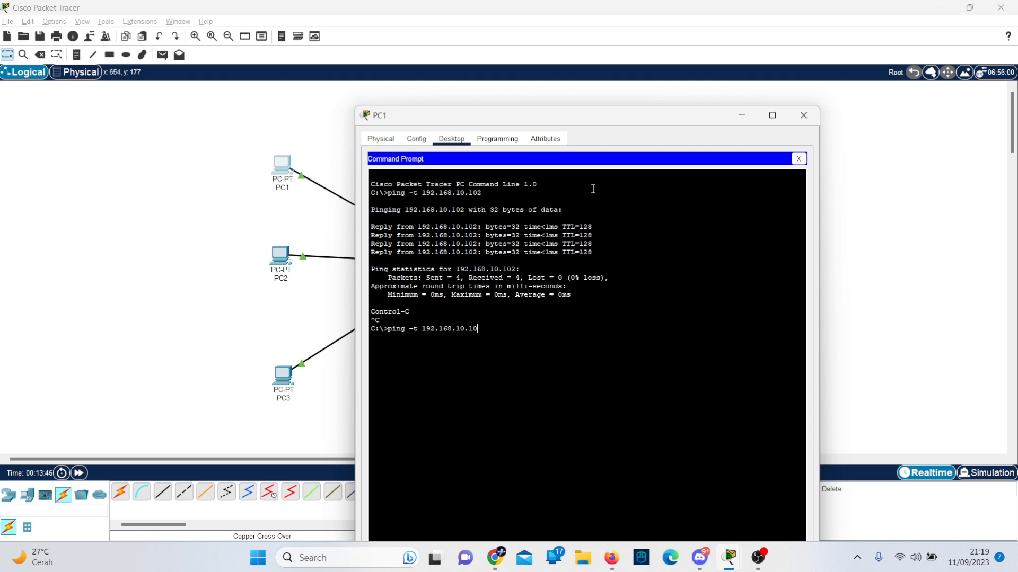
type("3")
key("Return")
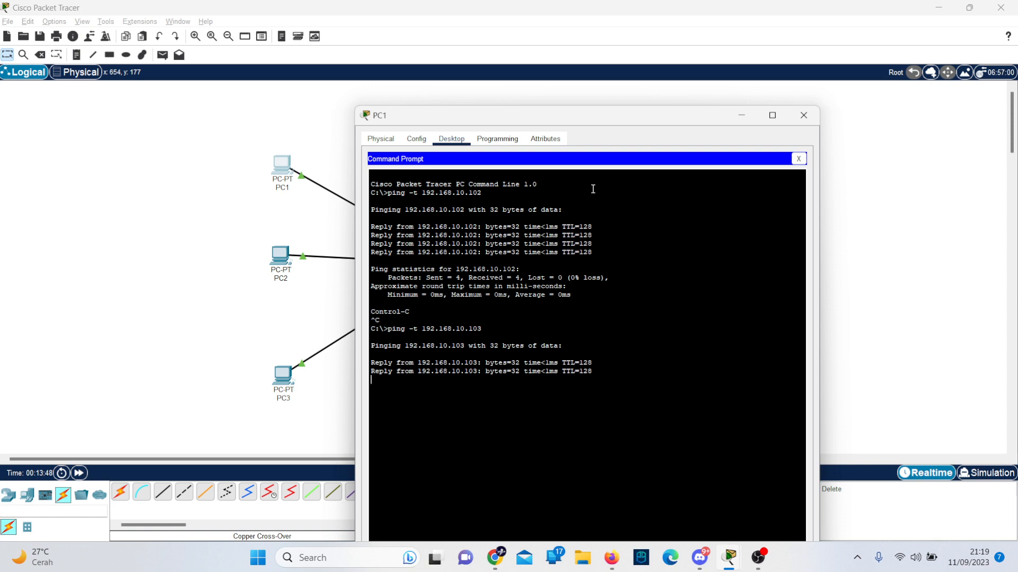
key("ctrl+c")
Run a continuous ping from PC1 to PC4 at 192.168.10.104 and stop it.
key("Up")
type("4")
key("Return")
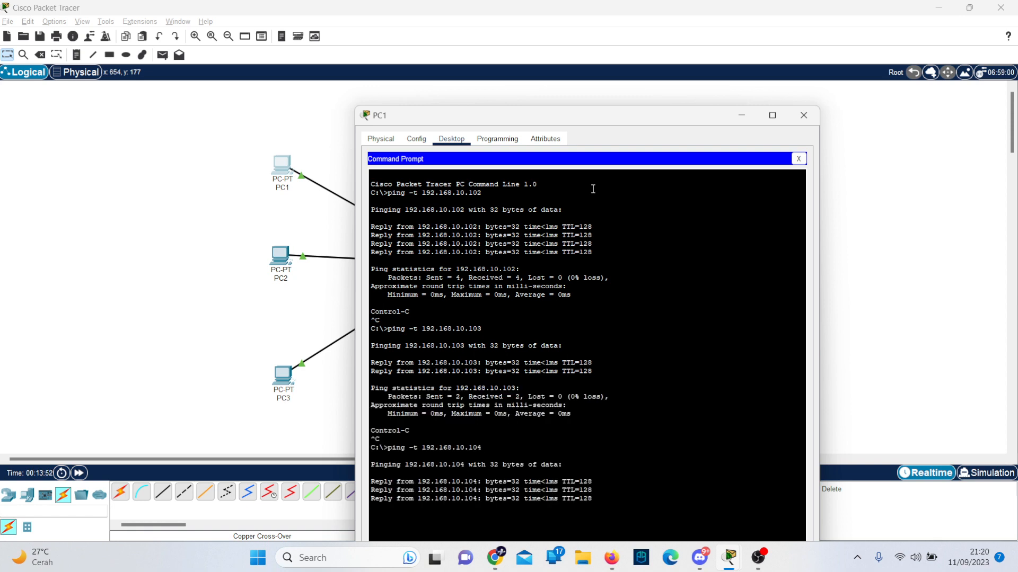
key("ctrl+c")
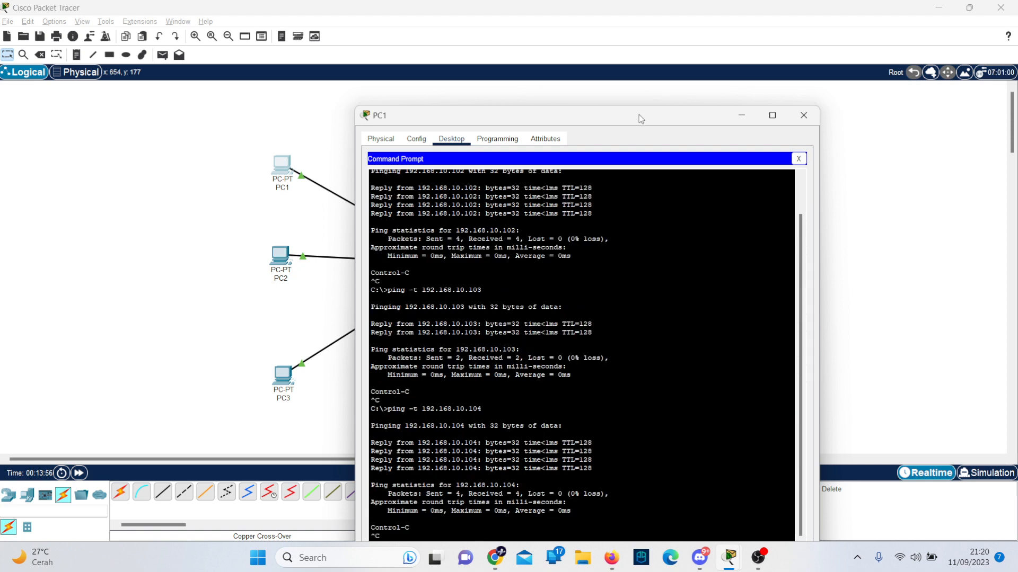
Move PC1's window so the whole prompt is visible and start a continuous ping to 192.168.10.105.
left_click_drag(638, 116, 594, 76)
key("BackSpace")
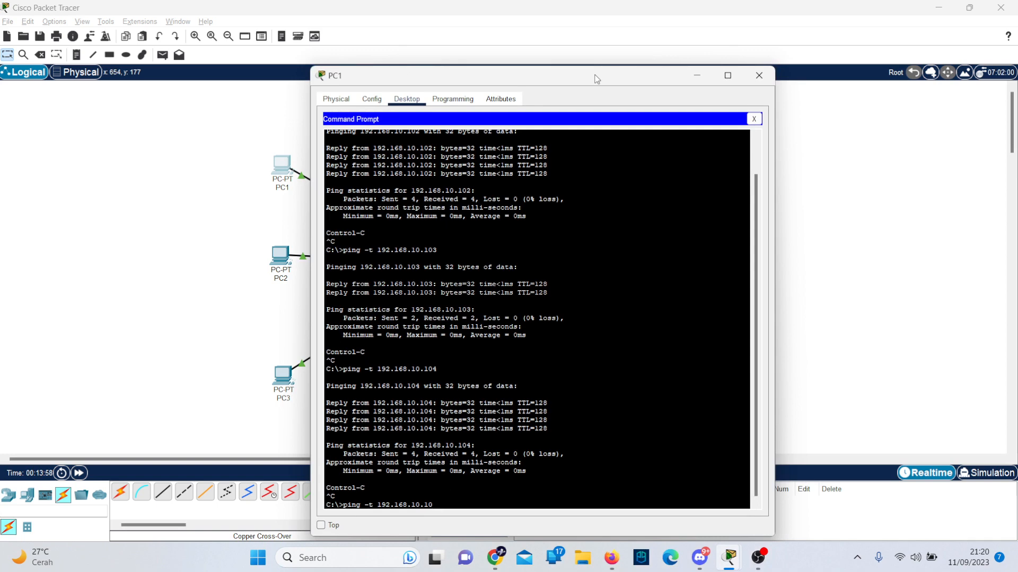
type("5")
key("Return")
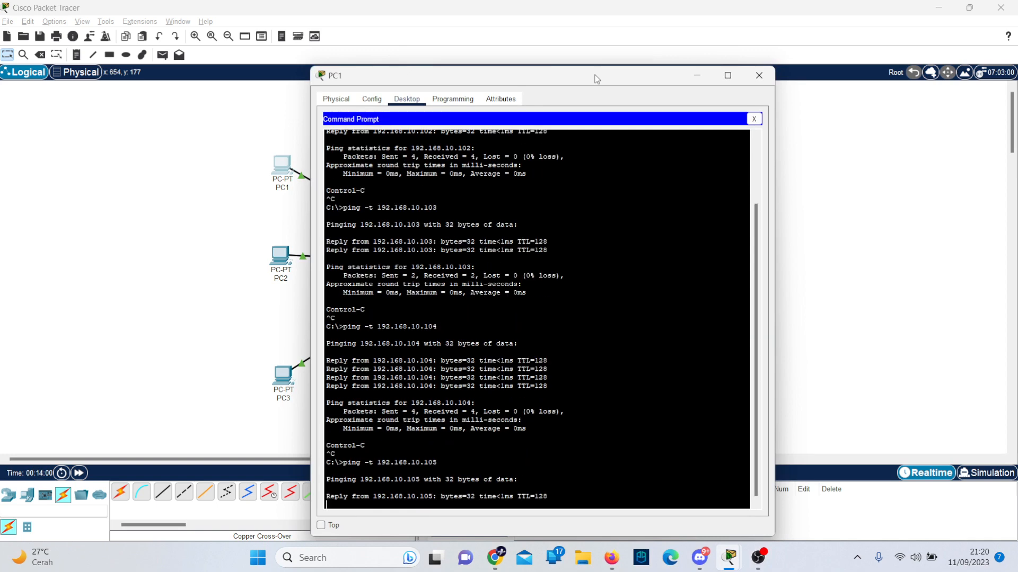
Stop the ping to 192.168.10.105, then run a continuous ping from PC1 to 192.168.10.106 and stop it.
key("ctrl+c")
key("Up")
type("6")
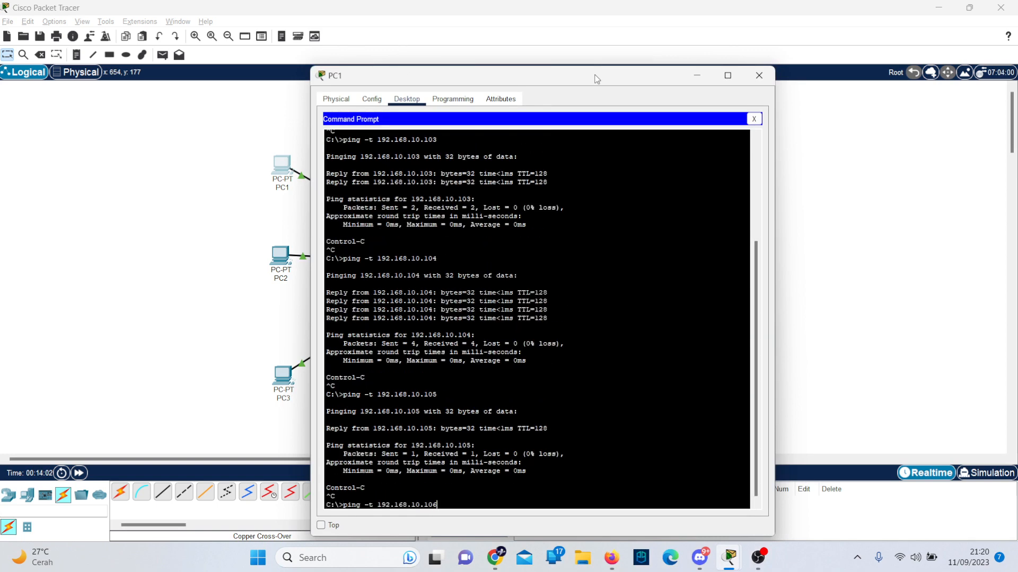
key("Return")
key("ctrl+c")
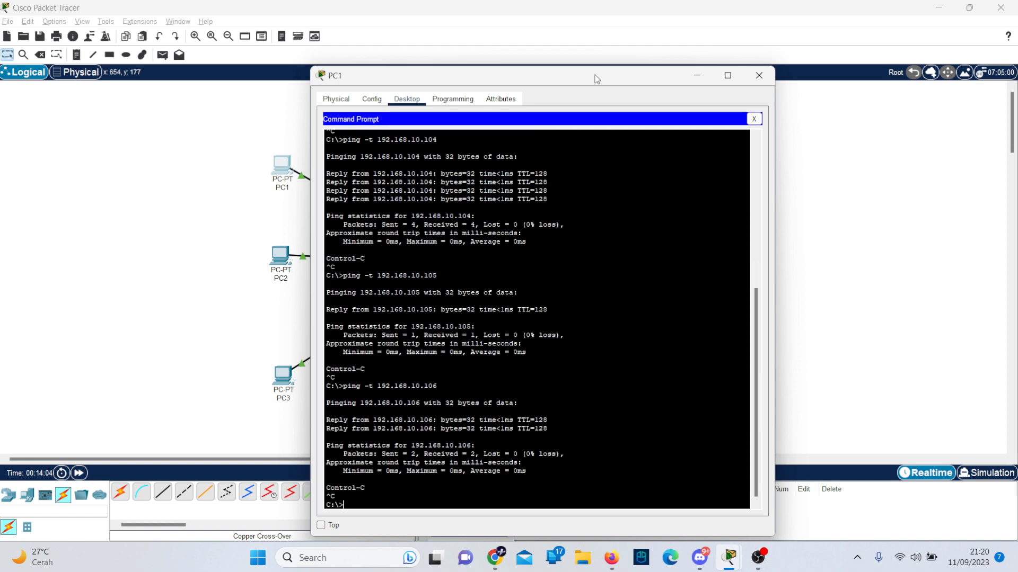
Switch to the VLAN practice PDF in Firefox and read the Percobaan 1 tasks and the PC IP and netmask instructions.
key("alt+Tab")
key("alt+Tab")
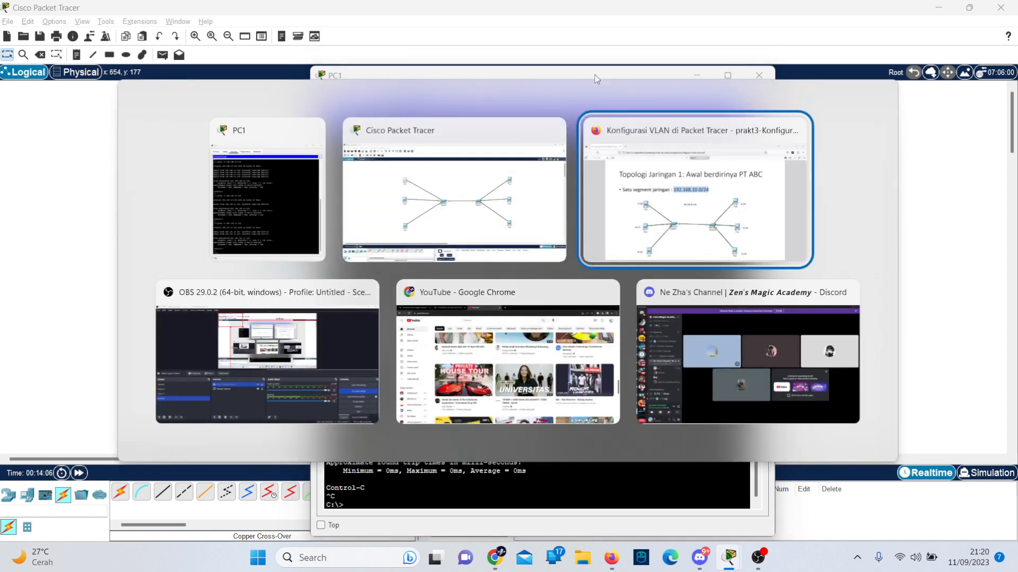
left_click(637, 404)
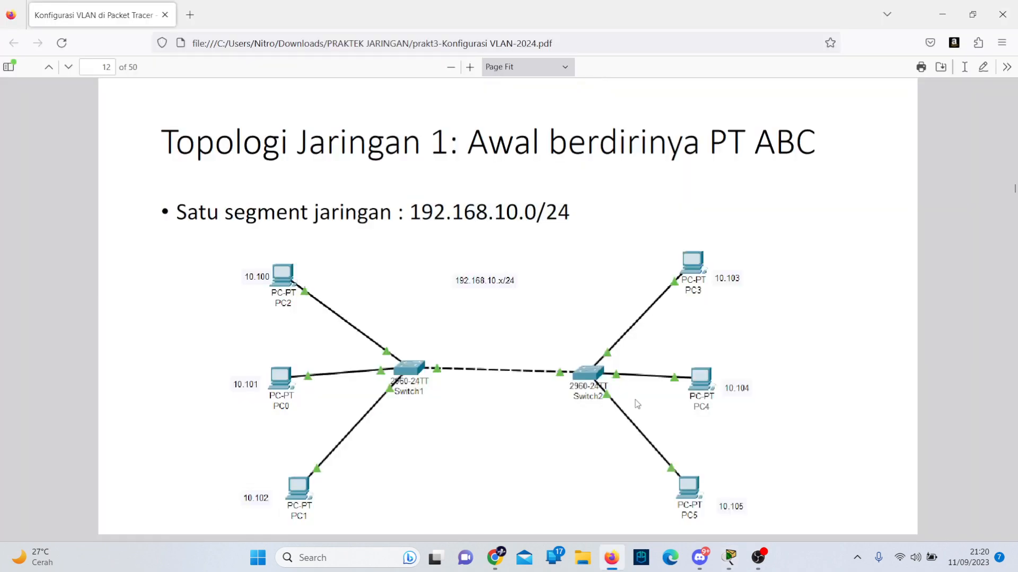
scroll(624, 411, "down", 3)
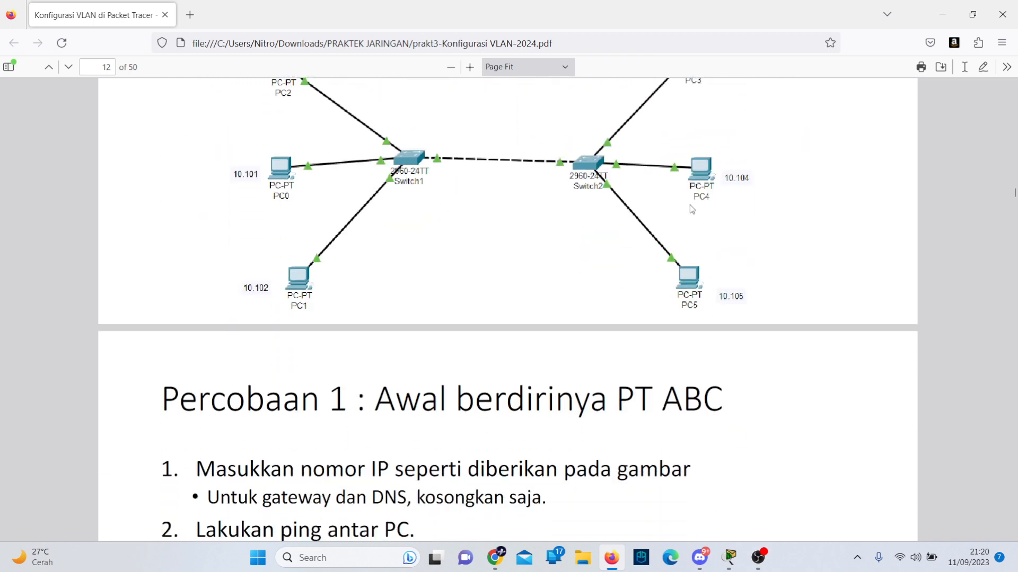
scroll(419, 470, "down", 3)
left_click_drag(196, 389, 411, 391)
scroll(411, 392, "down", 3)
scroll(371, 344, "down", 5)
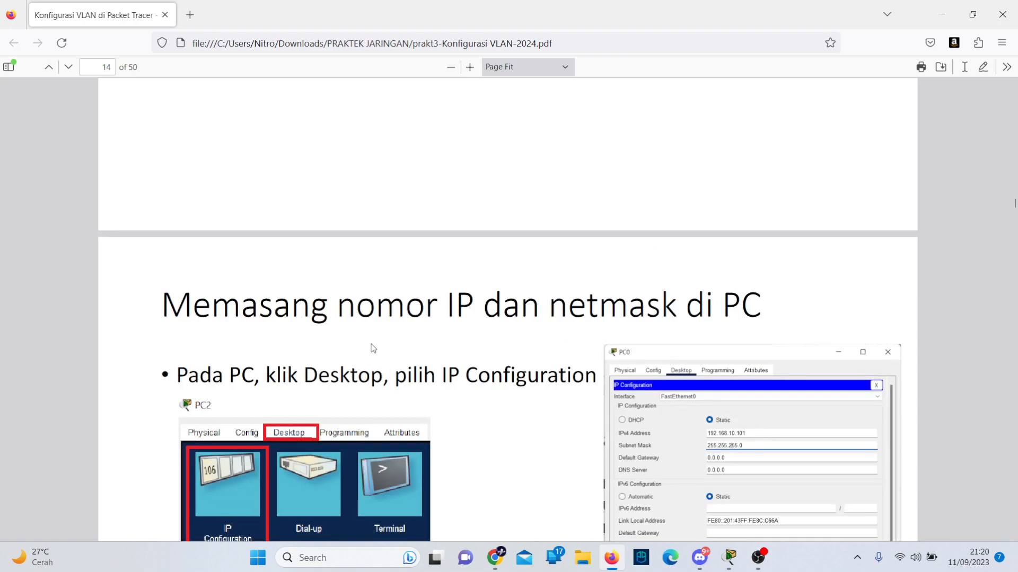
scroll(371, 344, "down", 4)
scroll(373, 348, "down", 6)
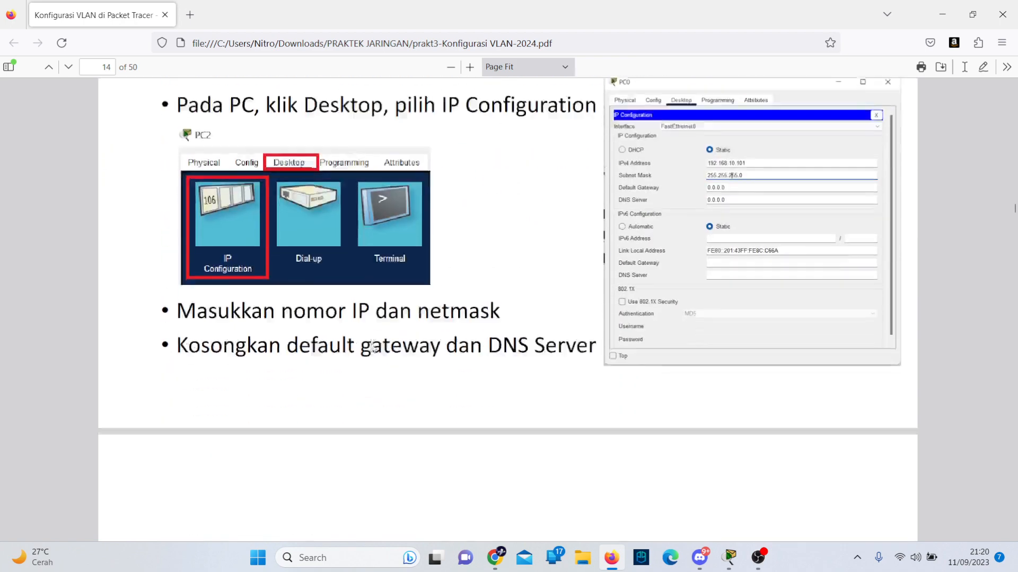
Read the PDF's ipconfig /all and ping instructions, continuing to the Topologi Jaringan 2 slide.
scroll(373, 348, "down", 3)
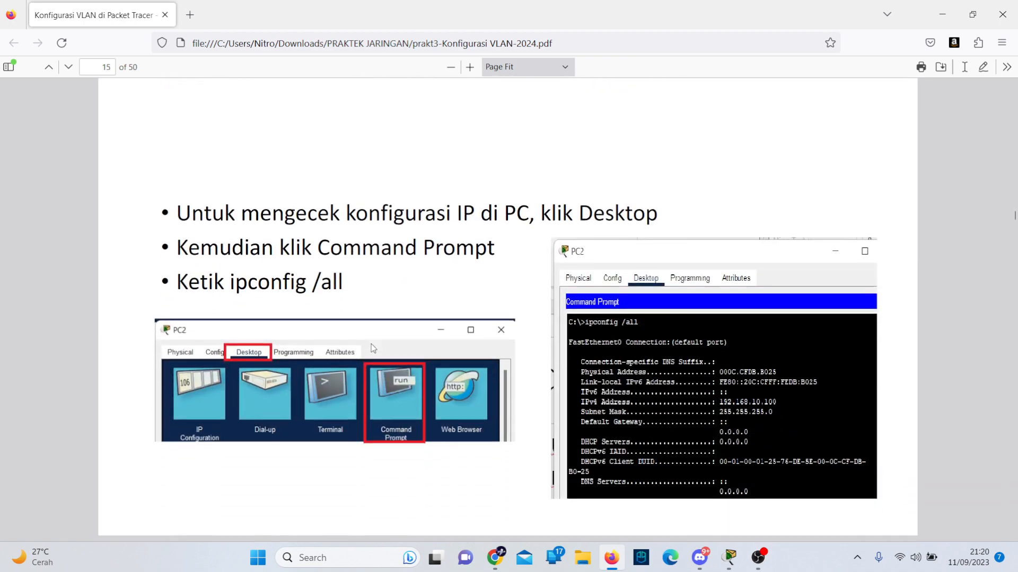
left_click_drag(158, 157, 687, 141)
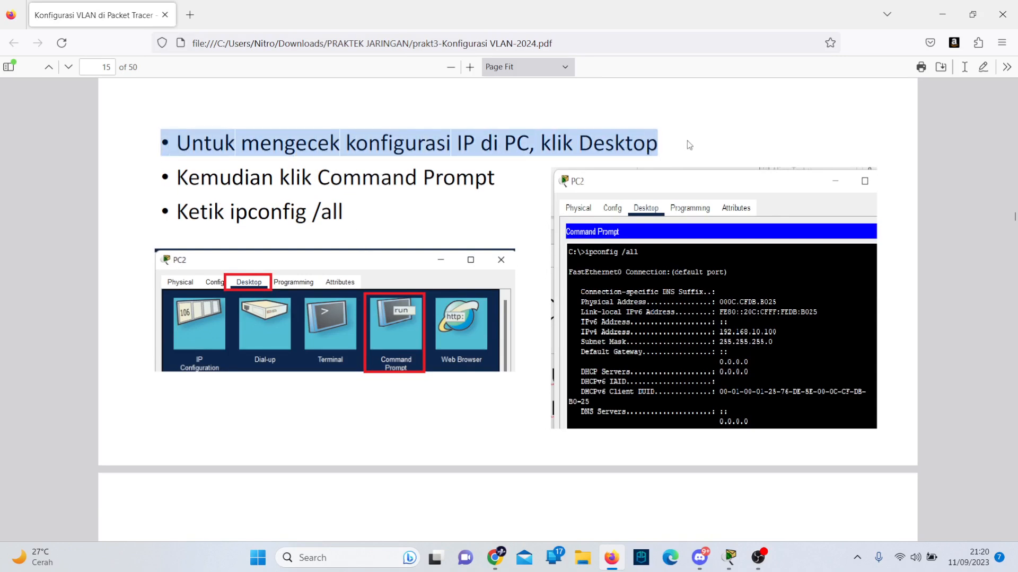
left_click_drag(160, 178, 548, 172)
scroll(489, 200, "down", 8)
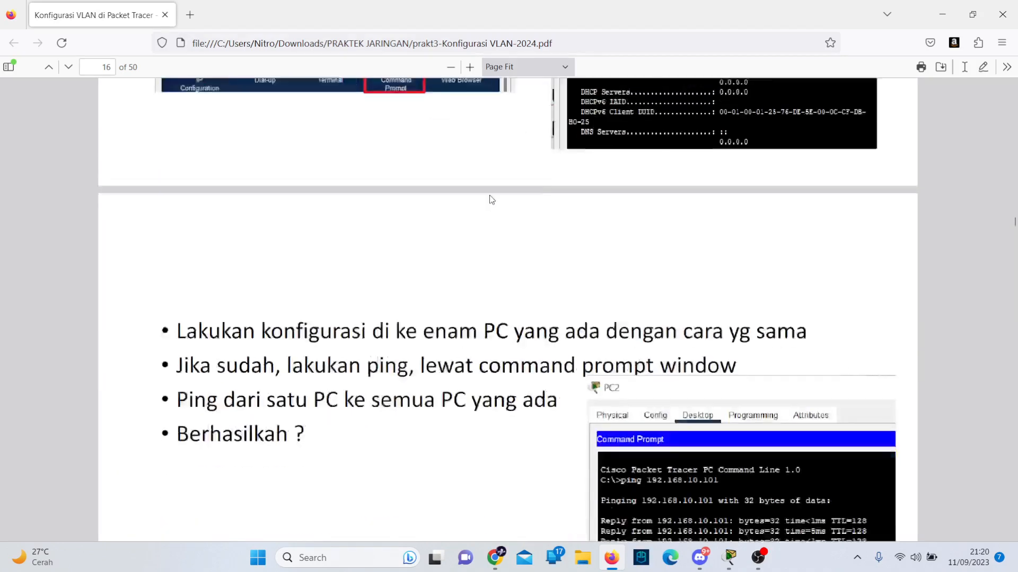
left_click_drag(161, 260, 525, 342)
scroll(525, 342, "down", 10)
scroll(514, 264, "down", 3)
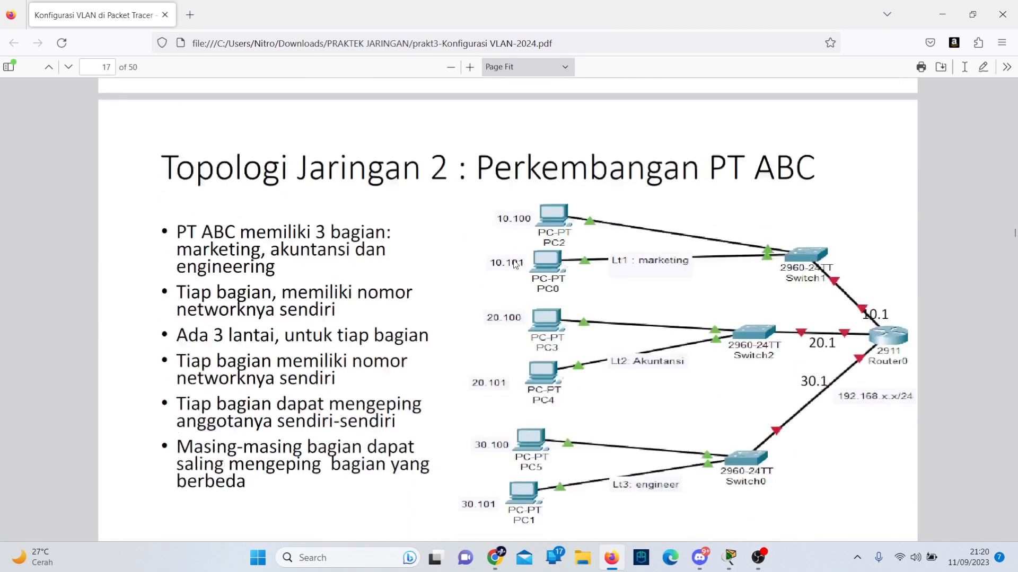
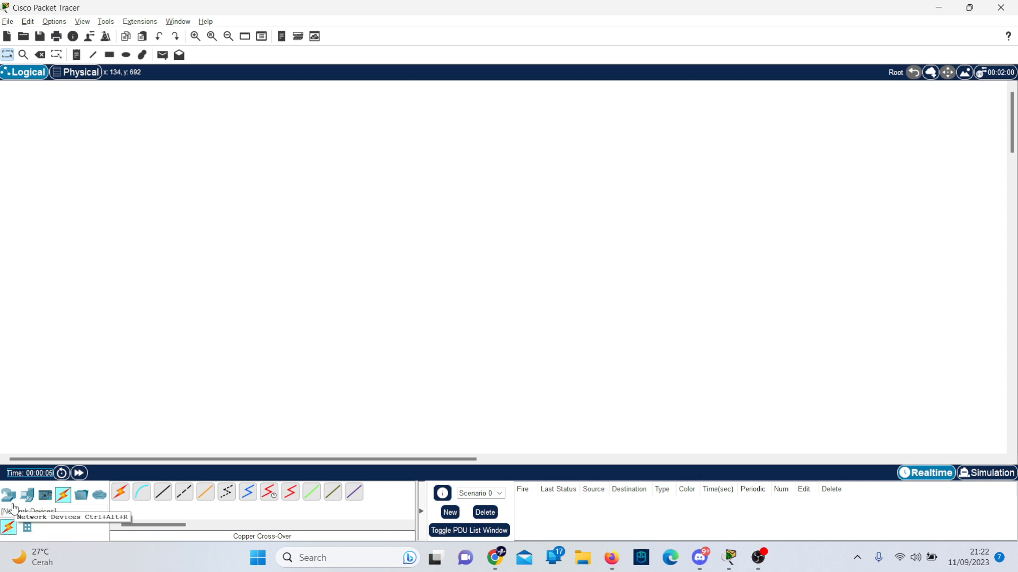
Place a PC near the top of the empty Packet Tracer workspace and consult the PDF's Topologi Jaringan 2 diagram.
left_click(9, 494)
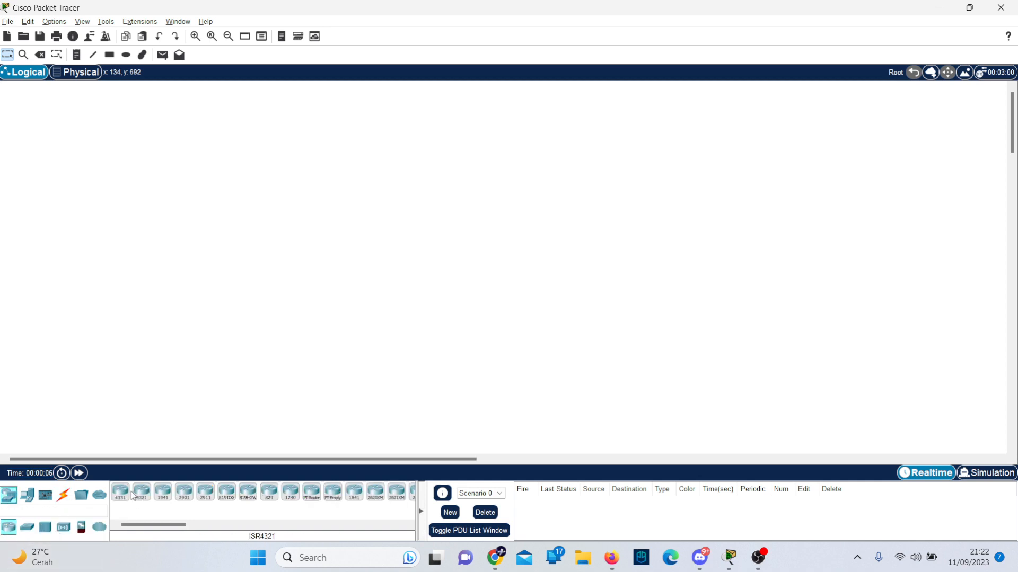
left_click(27, 527)
left_click(27, 494)
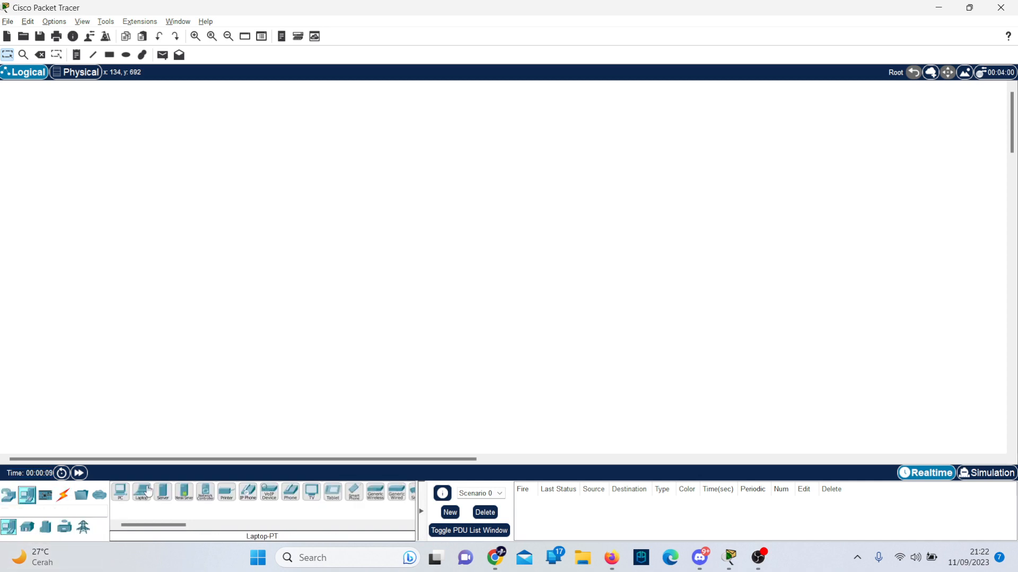
left_click_drag(120, 493, 352, 132)
key("alt+Tab")
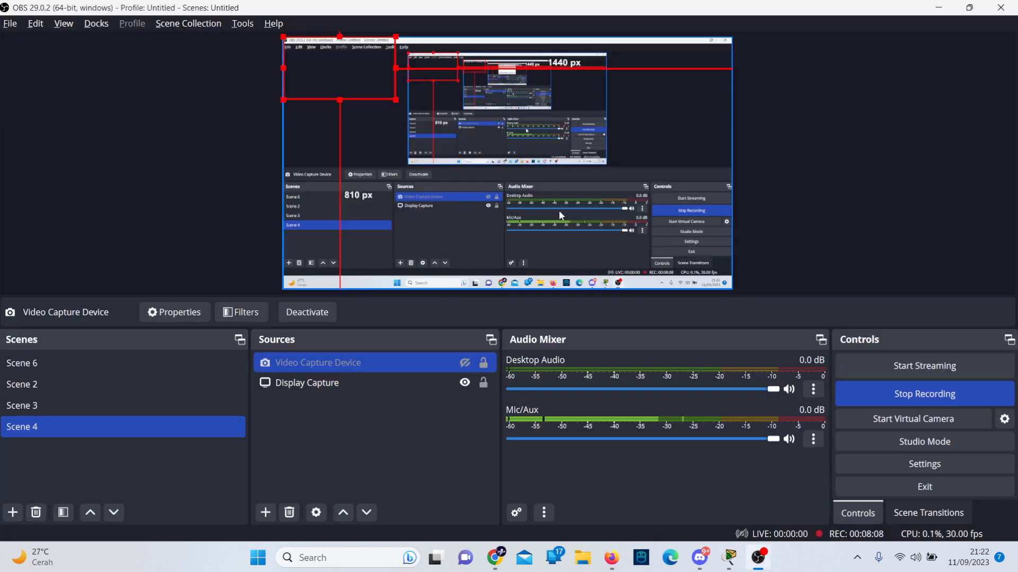
key("alt+Tab")
key("alt+Tab")
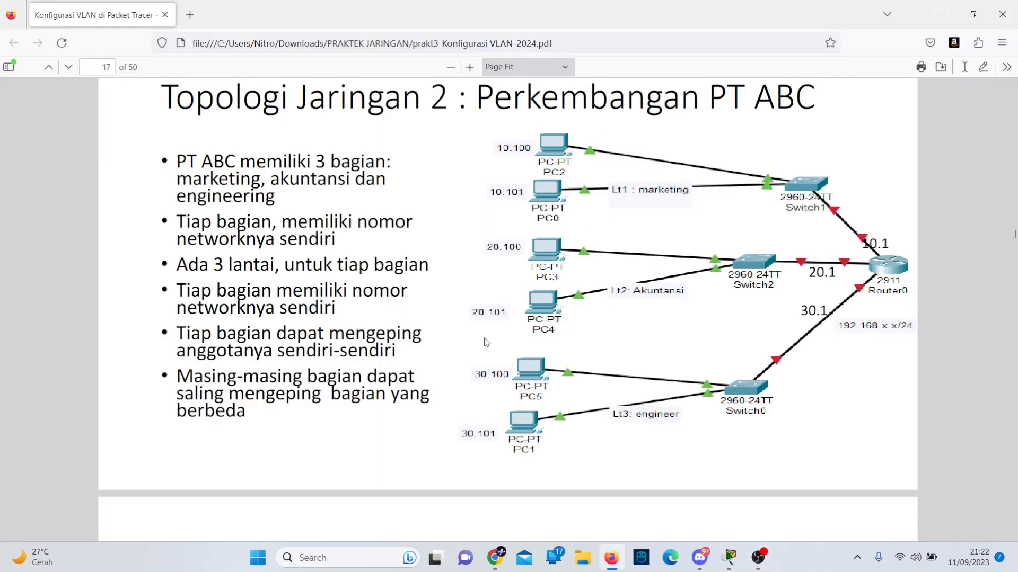
key("alt+Tab")
key("alt+Tab")
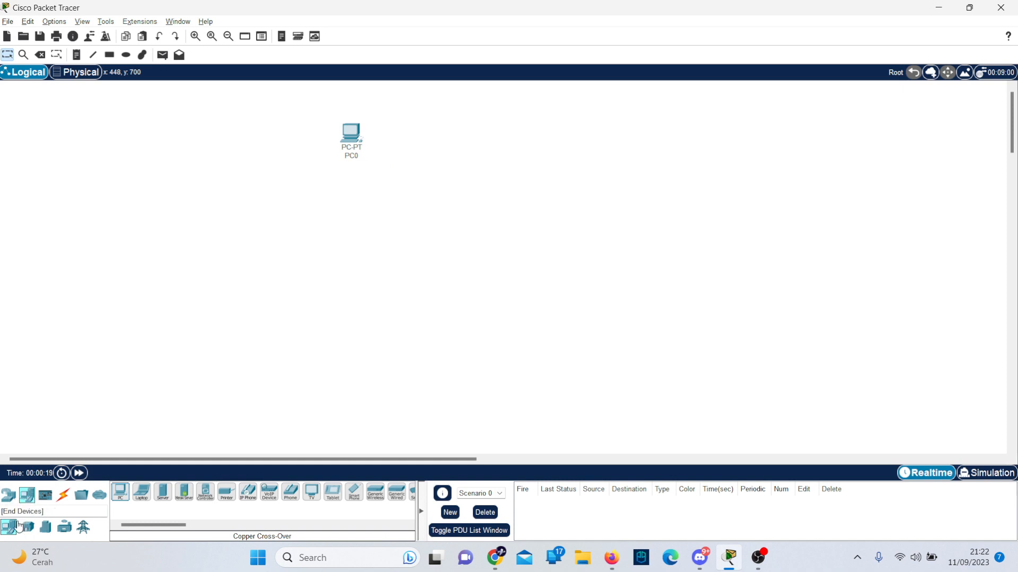
Add five more PCs in a vertical column below PC0.
left_click_drag(29, 494, 360, 202)
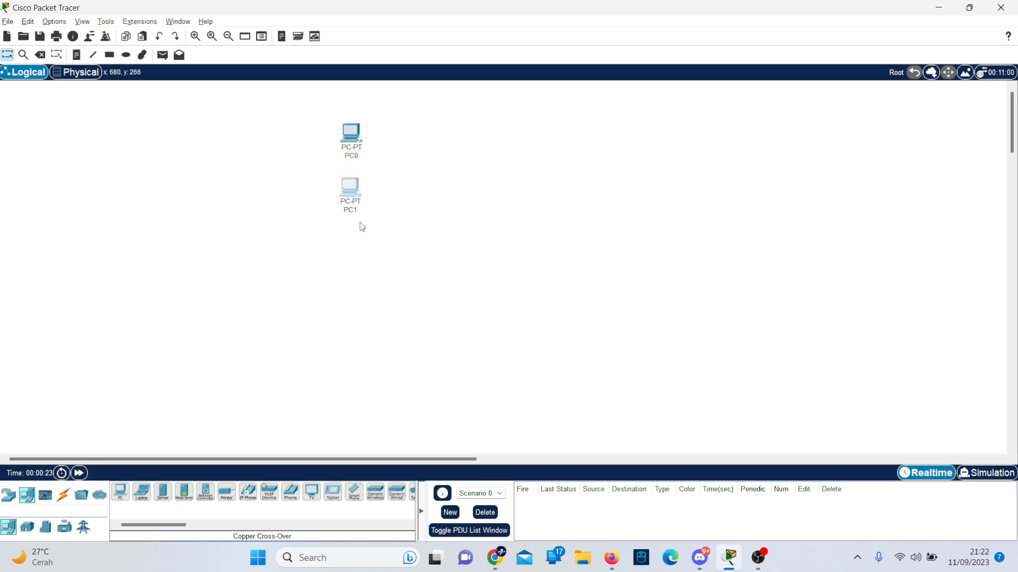
scroll(362, 227, "down", 2)
scroll(328, 233, "up", 1)
left_click(327, 238)
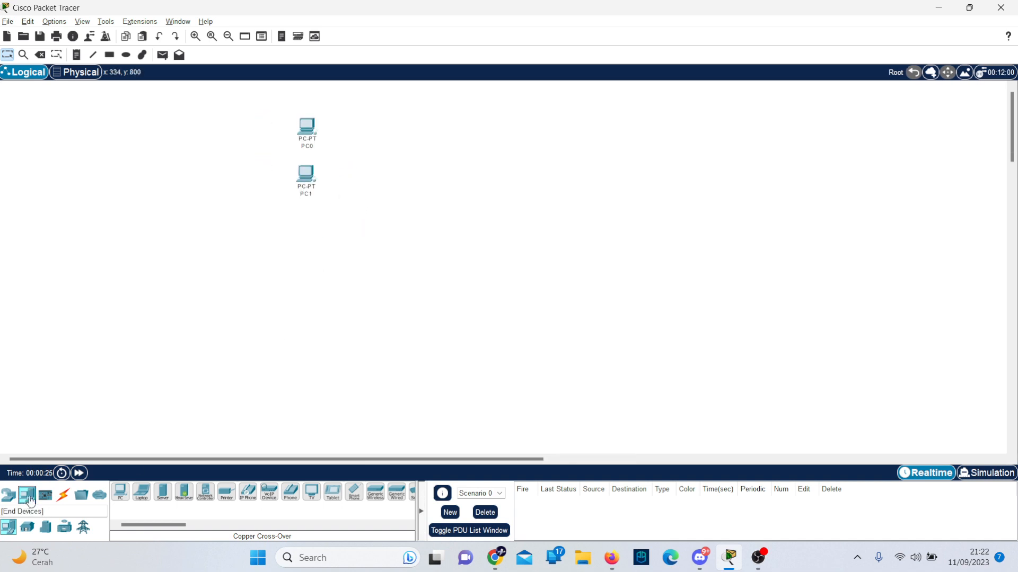
left_click_drag(30, 500, 312, 249)
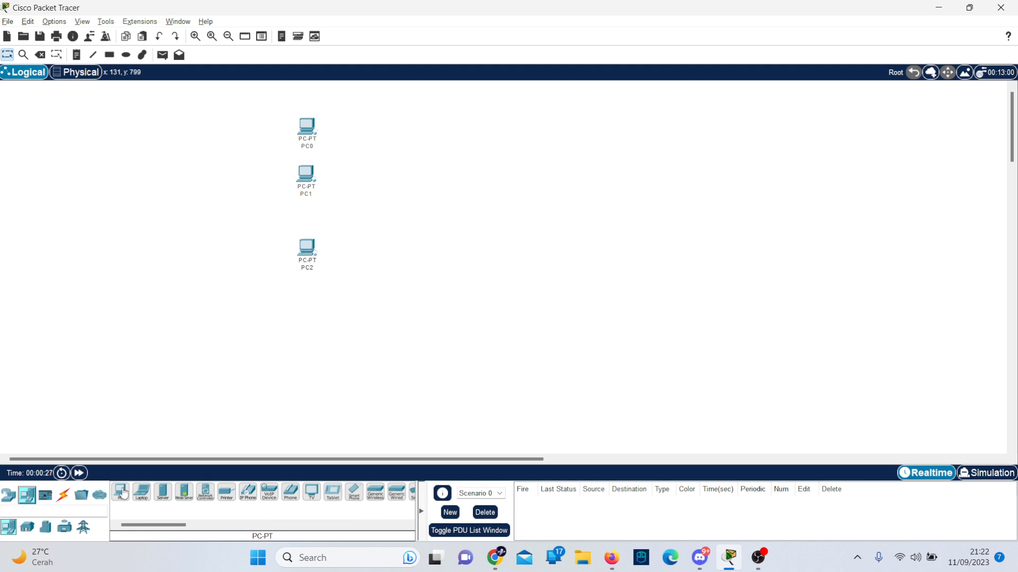
left_click_drag(122, 493, 301, 317)
scroll(312, 318, "down", 2)
left_click_drag(120, 492, 308, 286)
left_click_drag(120, 492, 285, 363)
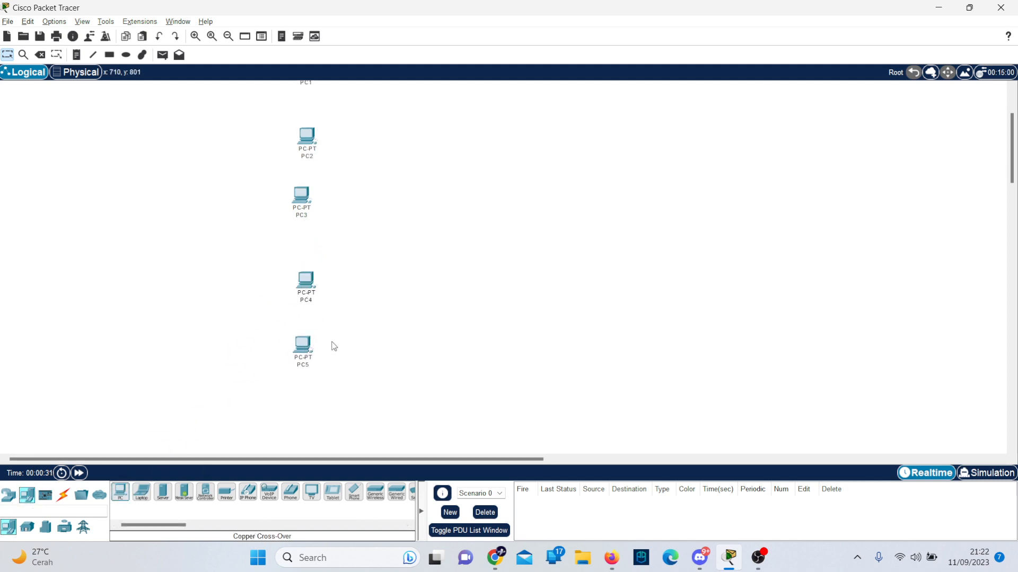
scroll(339, 345, "up", 1)
scroll(359, 349, "down", 1)
scroll(356, 348, "up", 1)
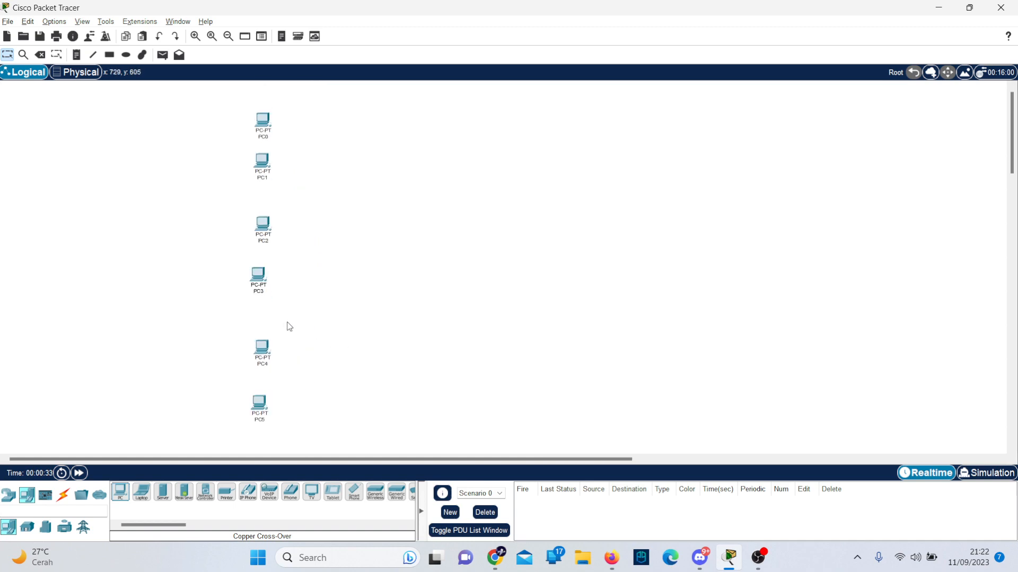
Check the PDF diagram and shift PC2 through PC5 so the six PCs form three aligned pairs.
key("alt+Tab")
key("alt+Tab")
left_click_drag(264, 226, 259, 230)
left_click_drag(260, 273, 261, 271)
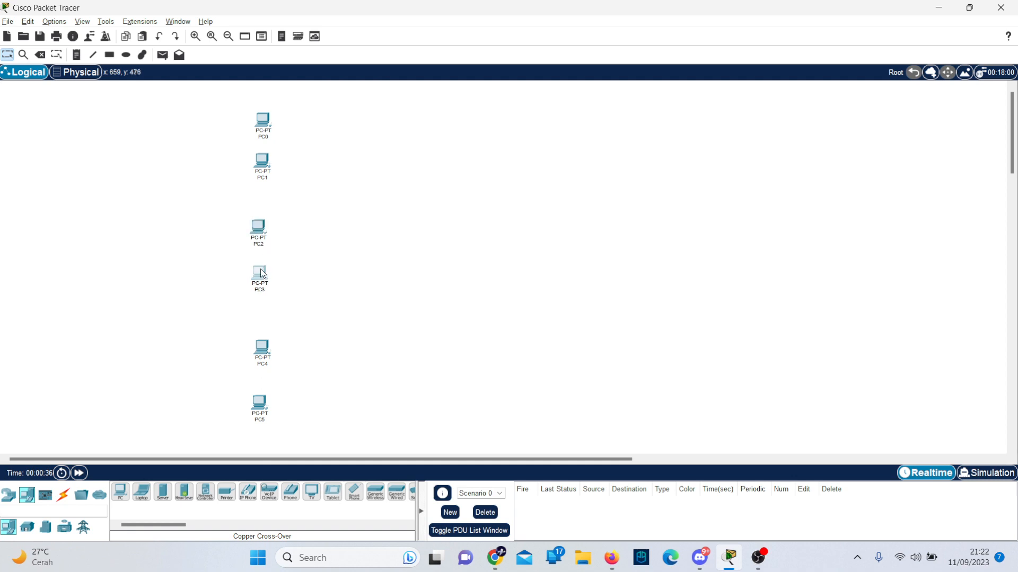
left_click_drag(263, 348, 256, 340)
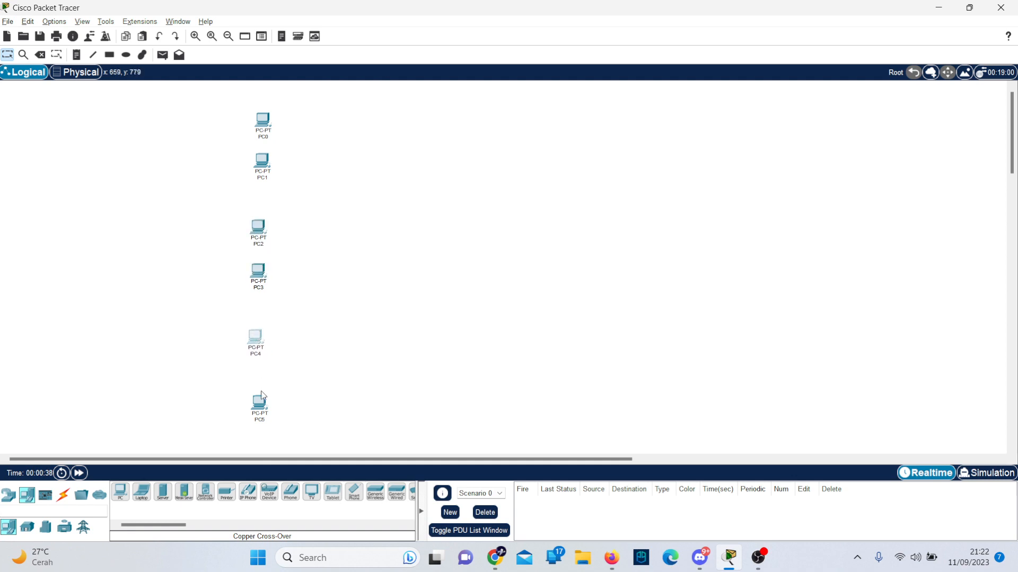
left_click_drag(259, 405, 259, 386)
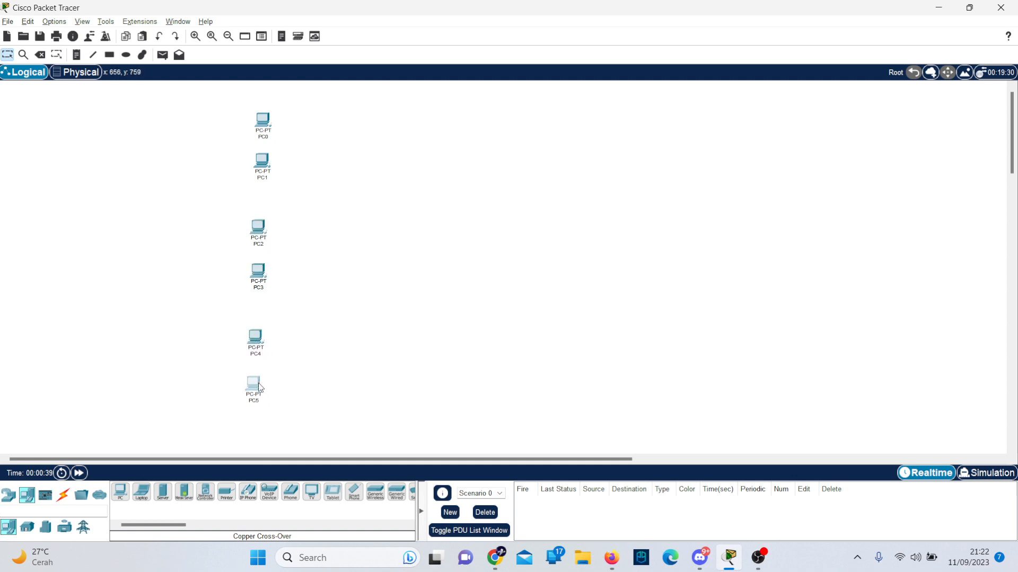
Place three 2960 switches to the right of the PCs, one beside each pair.
left_click(8, 495)
left_click(27, 528)
left_click(124, 494)
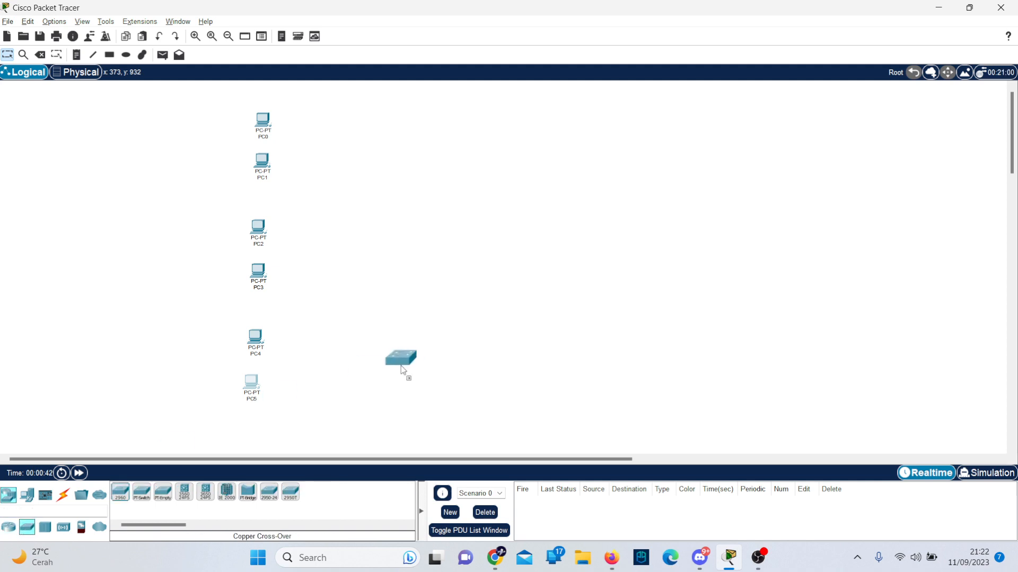
left_click(376, 365)
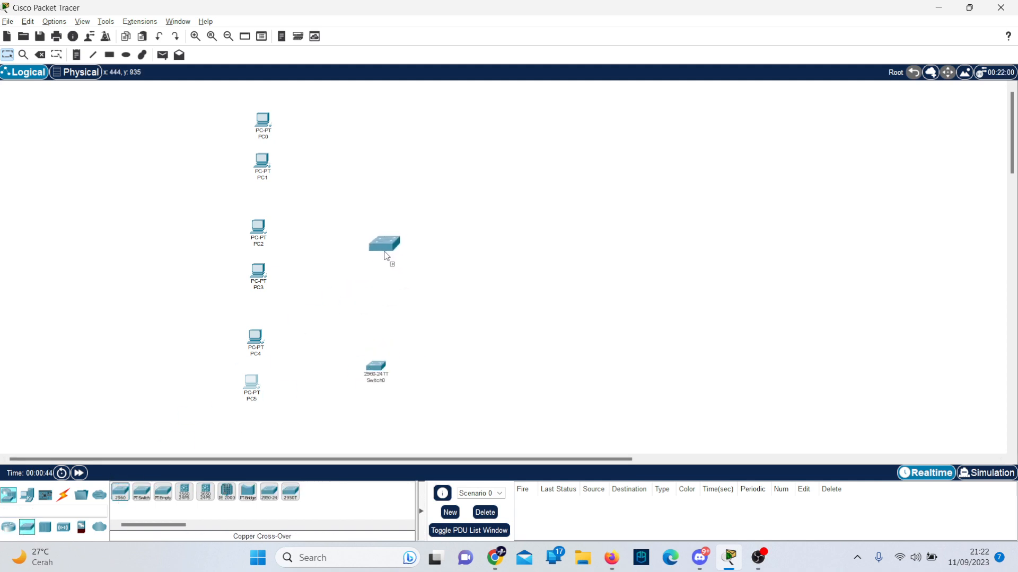
left_click(379, 250)
left_click(121, 493)
left_click(385, 158)
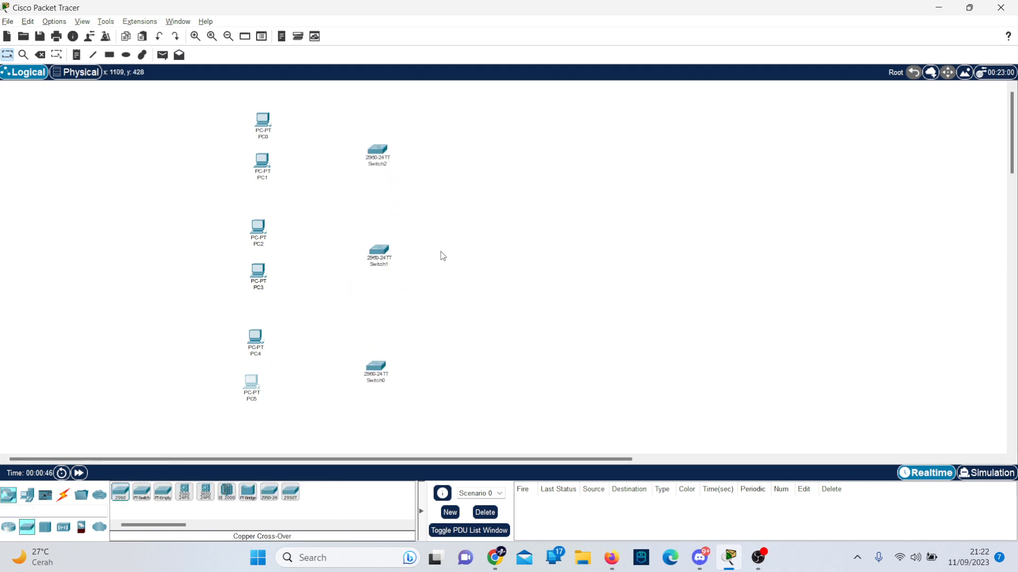
Check the router model in the PDF diagram and place a 2911 router to the right of the middle switch.
key("alt+Tab")
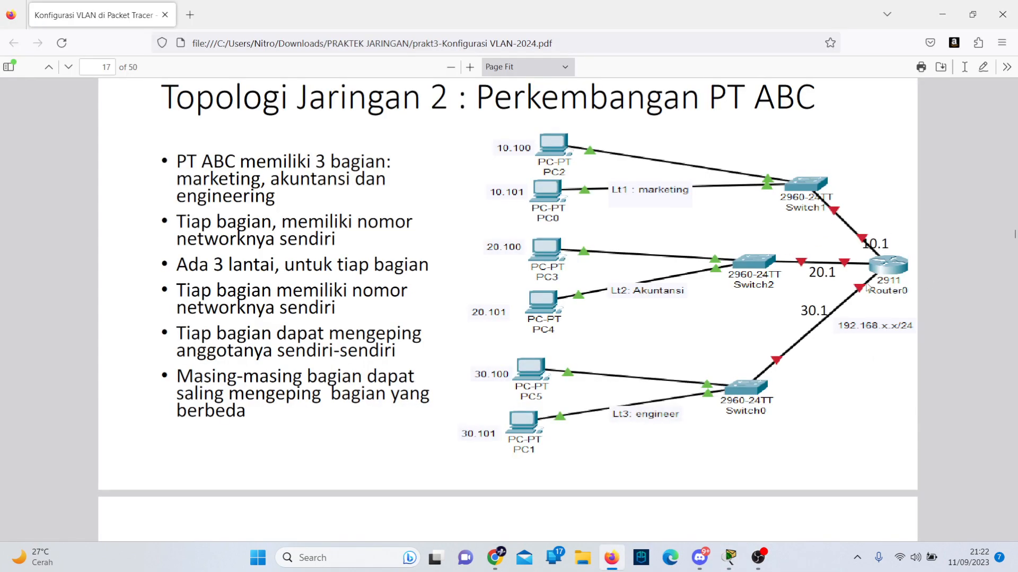
key("alt+Tab")
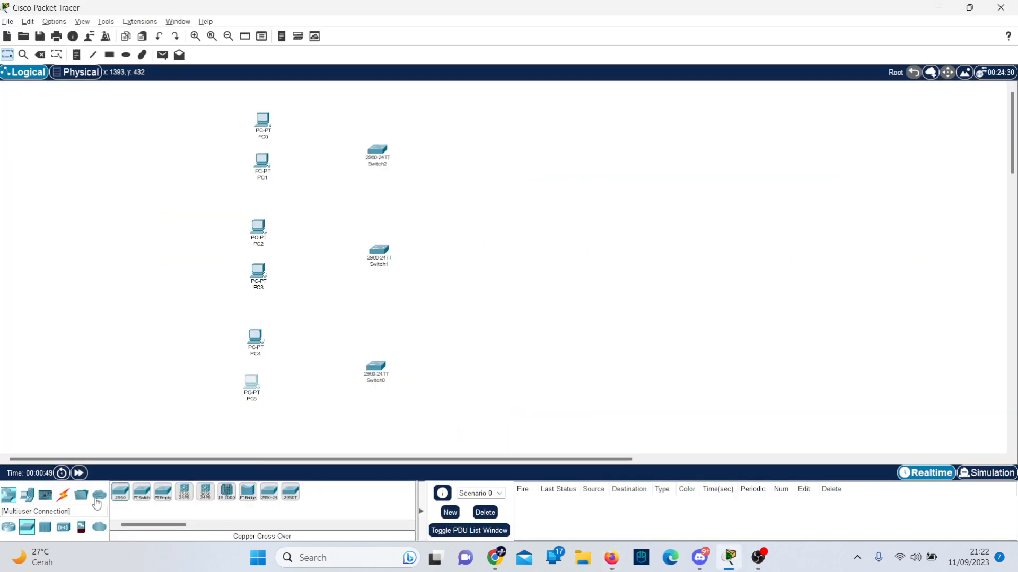
left_click(28, 497)
left_click(9, 496)
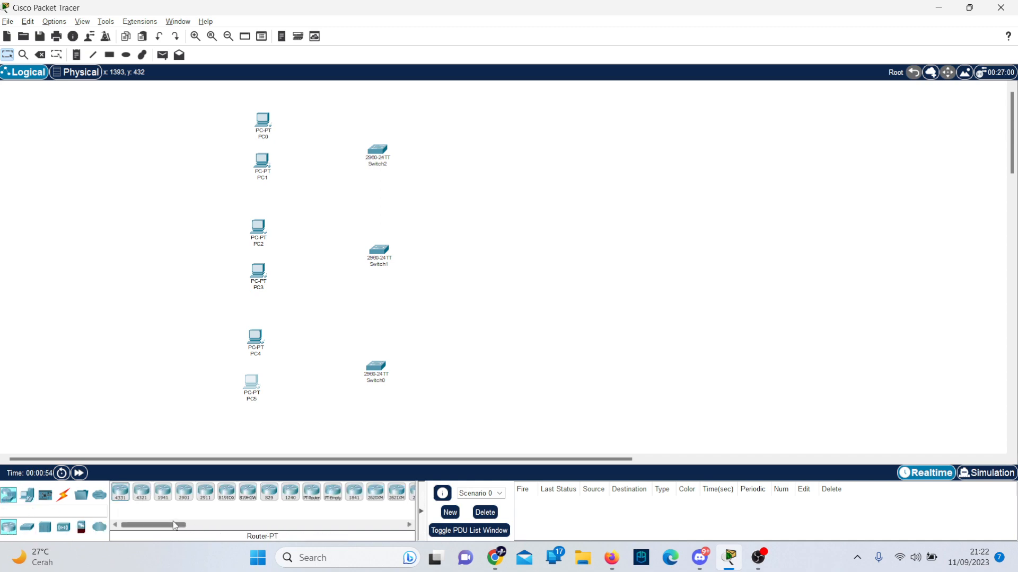
left_click_drag(176, 526, 144, 522)
key("alt+Tab")
key("alt+Tab")
left_click_drag(205, 492, 516, 258)
Swap Switch0 and Switch2 so Switch0 sits beside PC0 and PC1 and Switch2 beside PC4 and PC5.
scroll(208, 155, "up", 1)
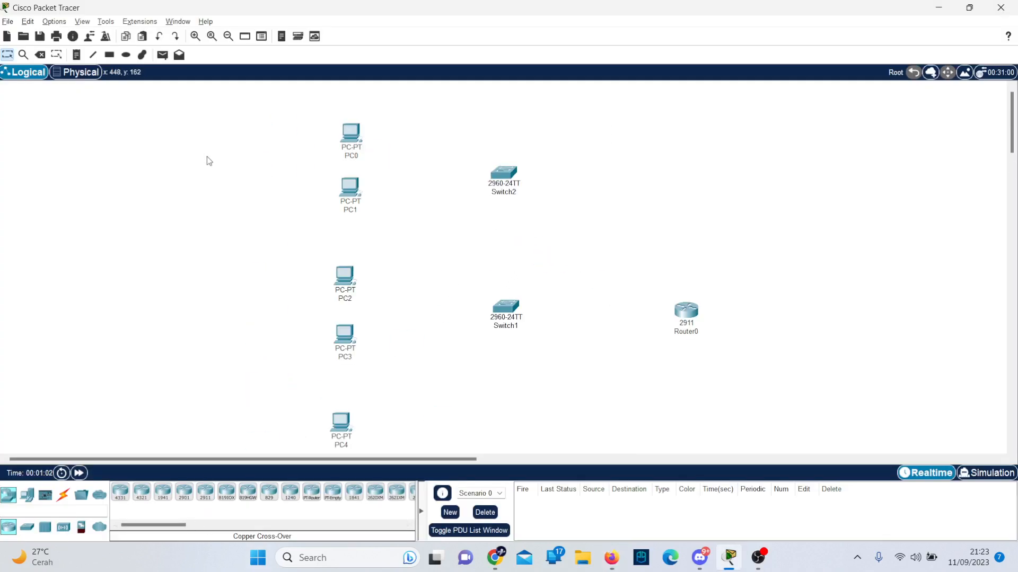
scroll(594, 219, "down", 3)
left_click_drag(503, 359, 544, 128)
scroll(540, 129, "up", 1)
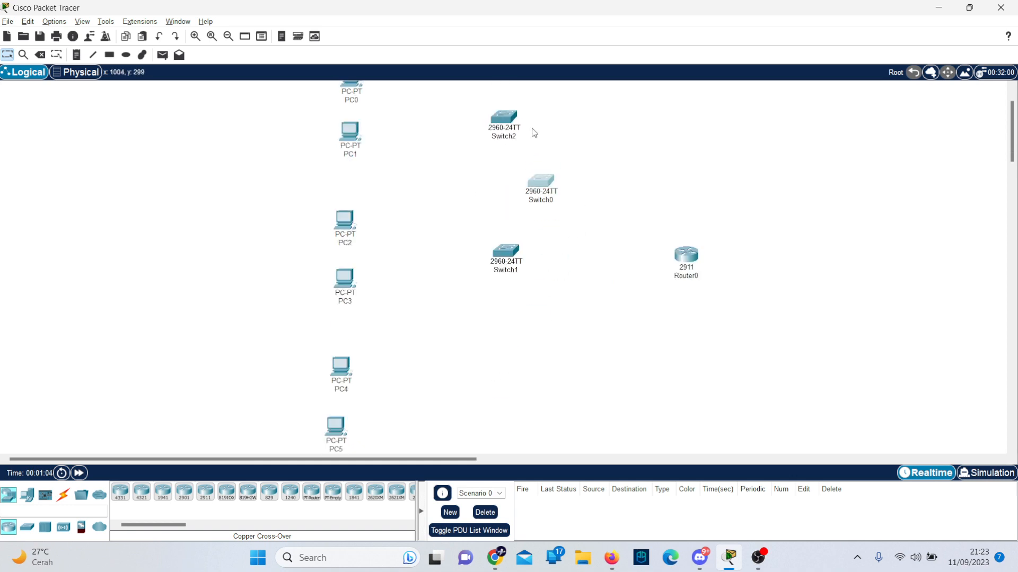
scroll(529, 139, "up", 1)
left_click_drag(511, 181, 514, 387)
scroll(515, 371, "down", 1)
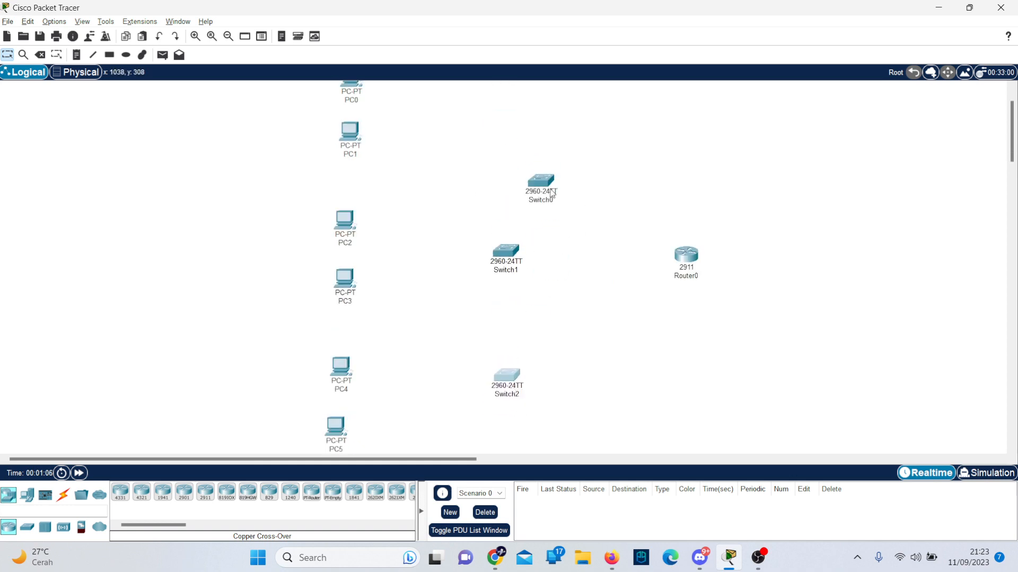
left_click_drag(551, 193, 517, 127)
scroll(593, 195, "up", 1)
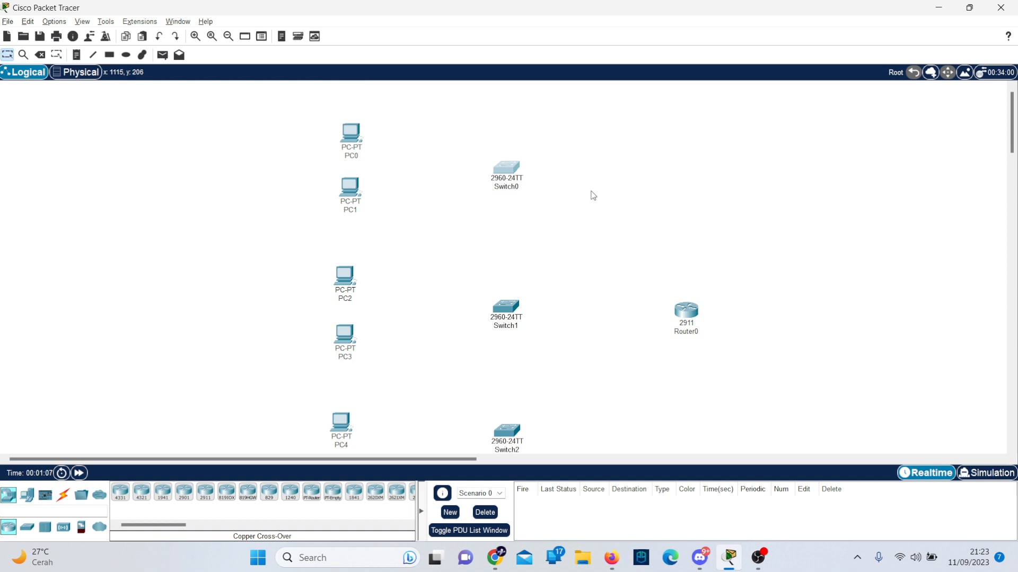
Connect PC0 to Switch0's FastEthernet0/1 port with a copper straight-through cable.
left_click(360, 151)
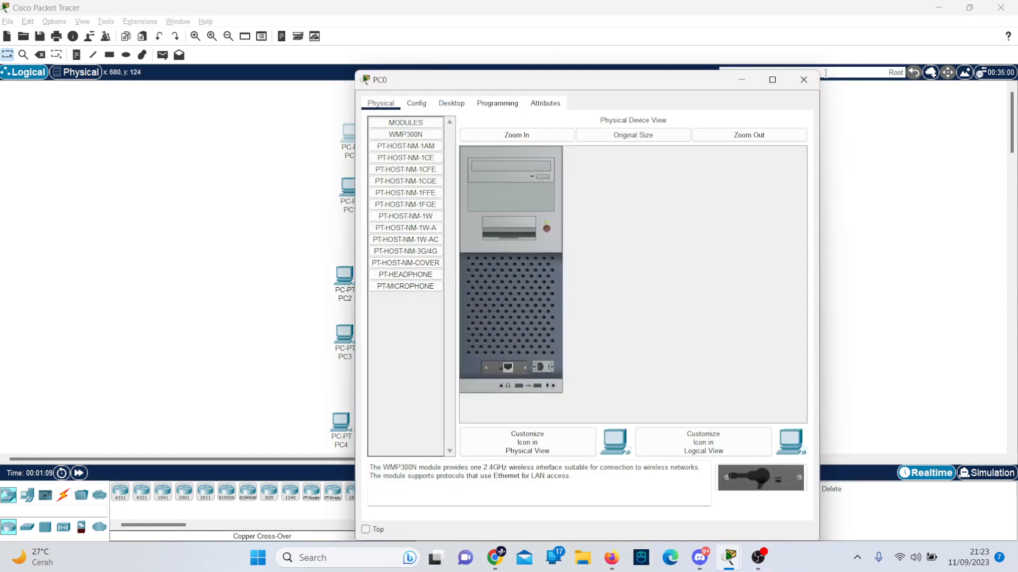
left_click(801, 79)
left_click(63, 494)
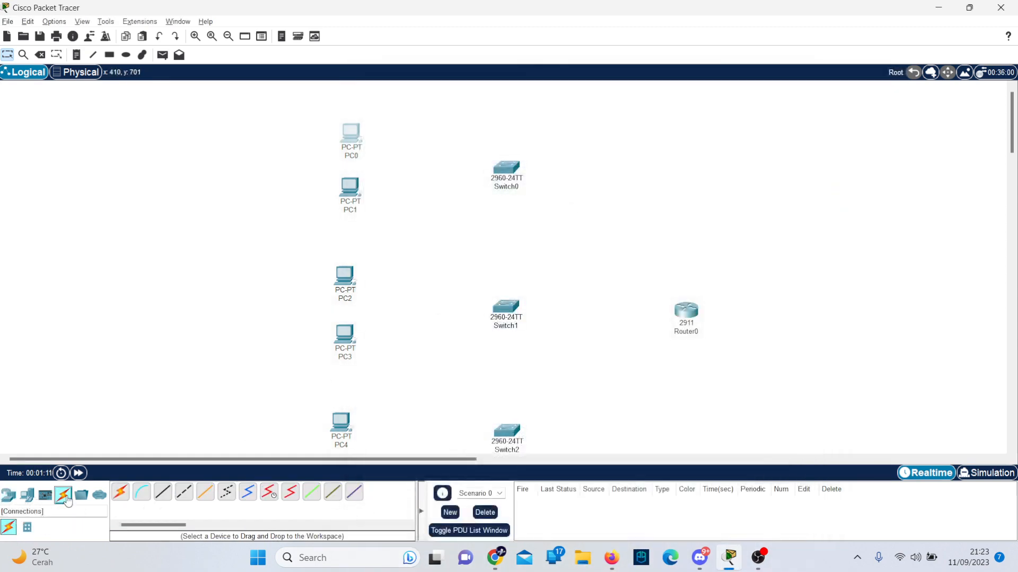
left_click(162, 492)
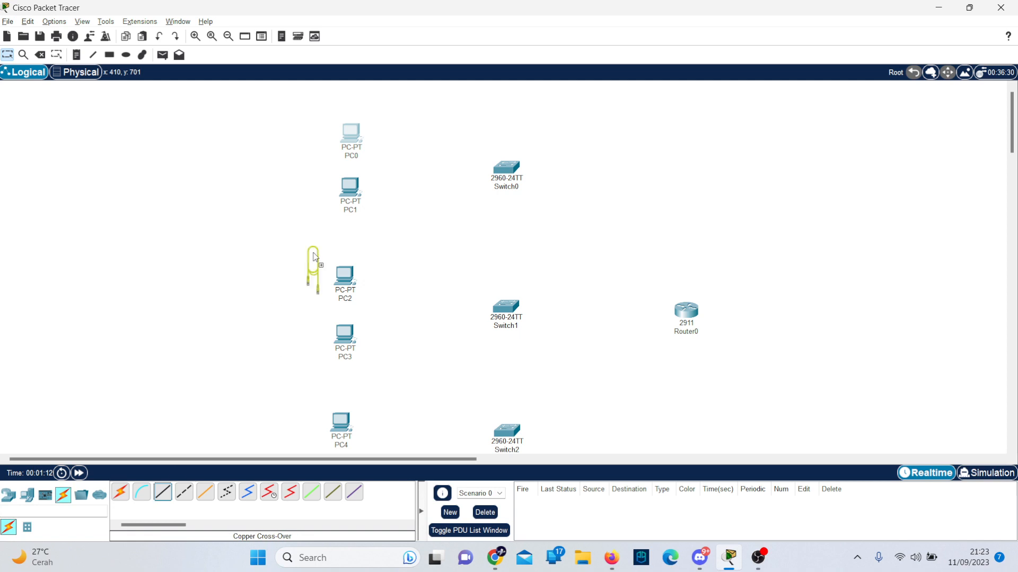
left_click(163, 492)
left_click(349, 133)
left_click(410, 181)
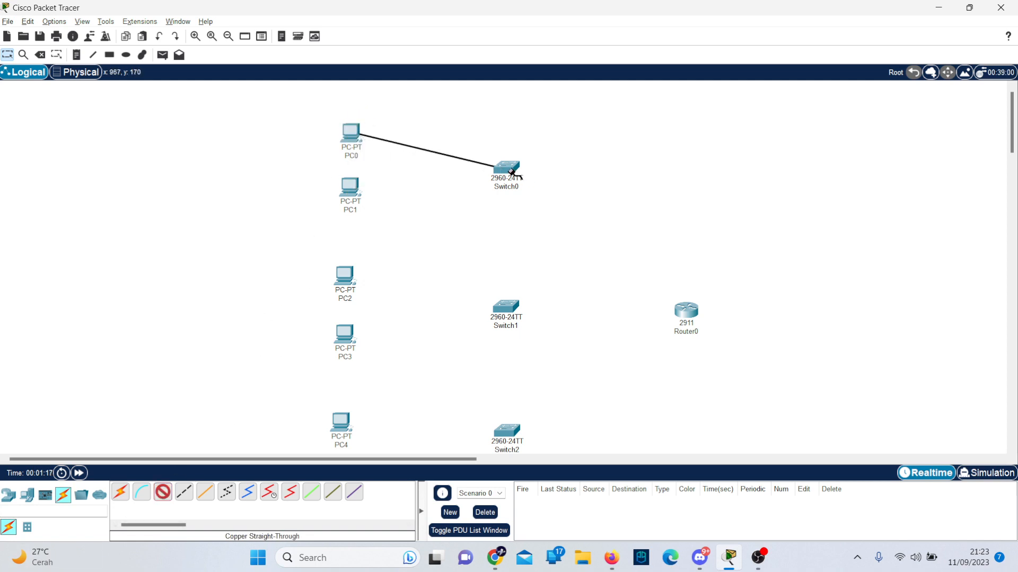
left_click(509, 170)
left_click(538, 191)
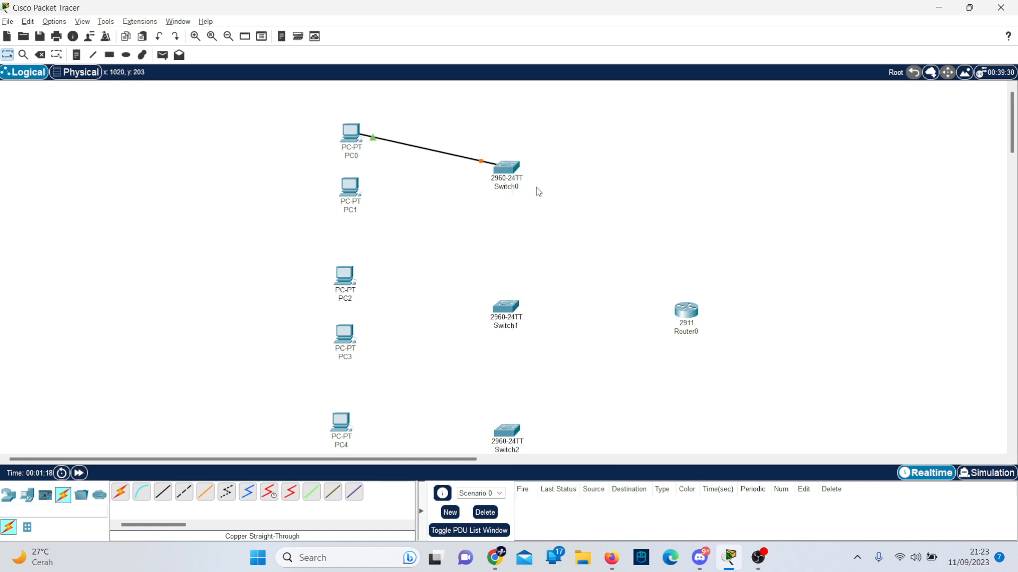
Connect PC1 to Switch0's FastEthernet0/2 port with a copper straight-through cable.
left_click(163, 492)
left_click(349, 192)
left_click(423, 239)
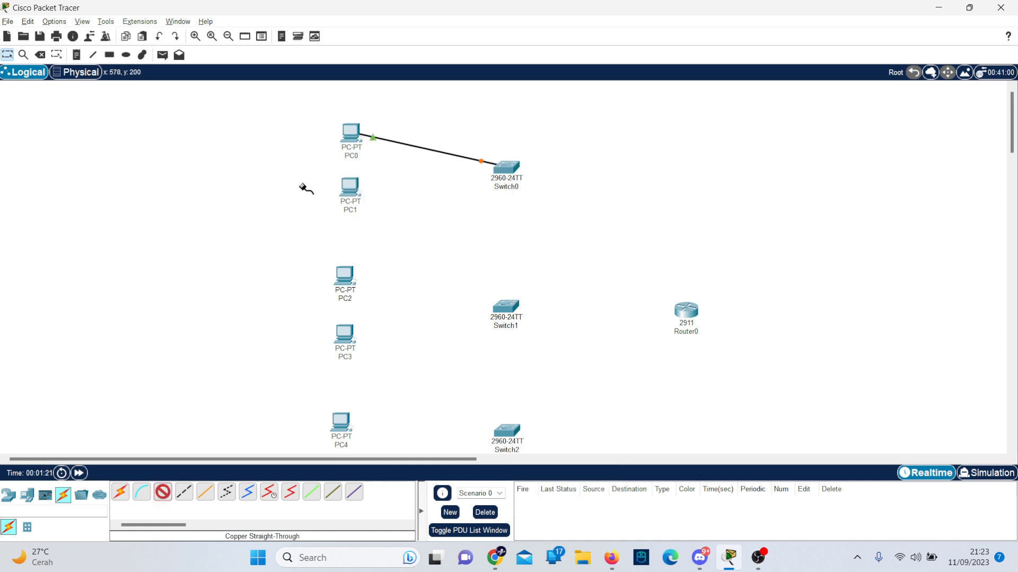
left_click(347, 192)
left_click(390, 227)
left_click(565, 291)
left_click(350, 190)
left_click(393, 238)
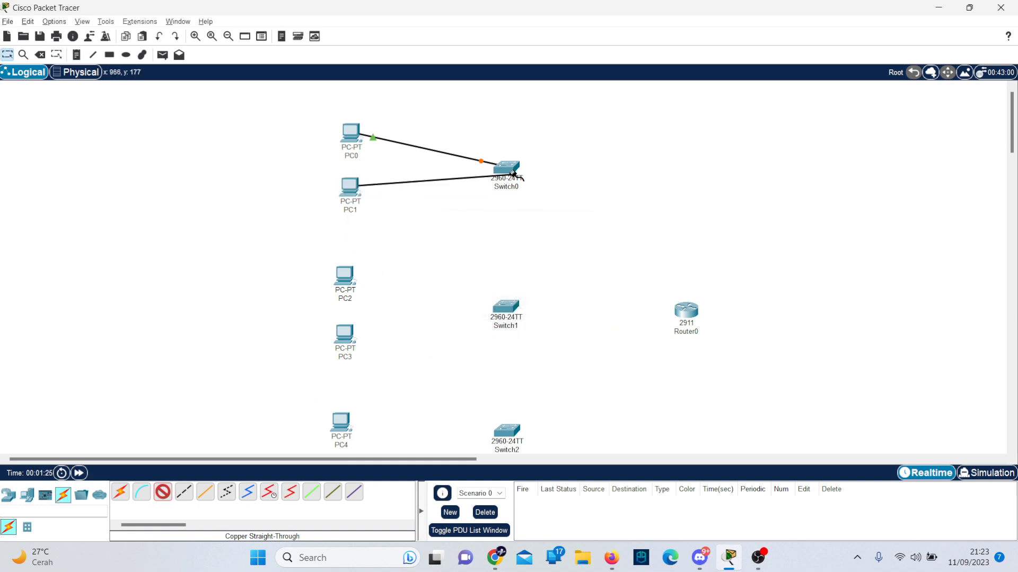
left_click(509, 168)
left_click(546, 185)
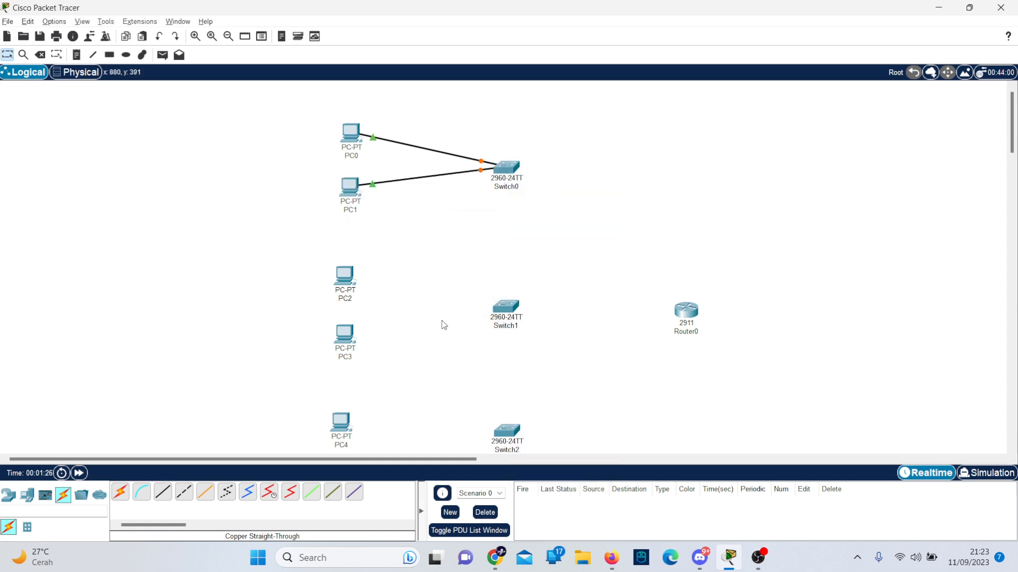
Connect PC2 to Switch1's FastEthernet0/1 port with a copper straight-through cable.
left_click(162, 491)
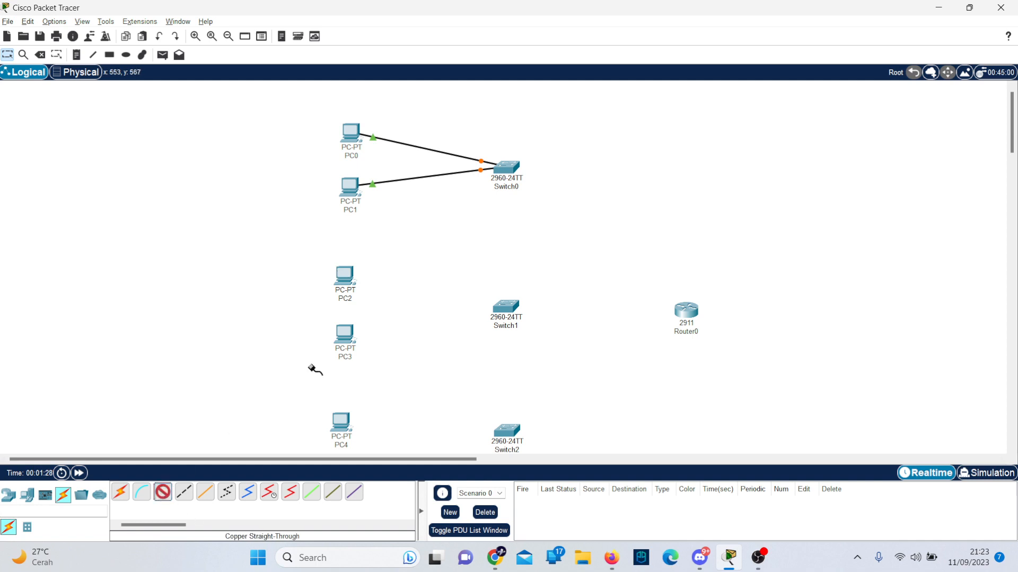
left_click(345, 275)
left_click(385, 324)
left_click(504, 305)
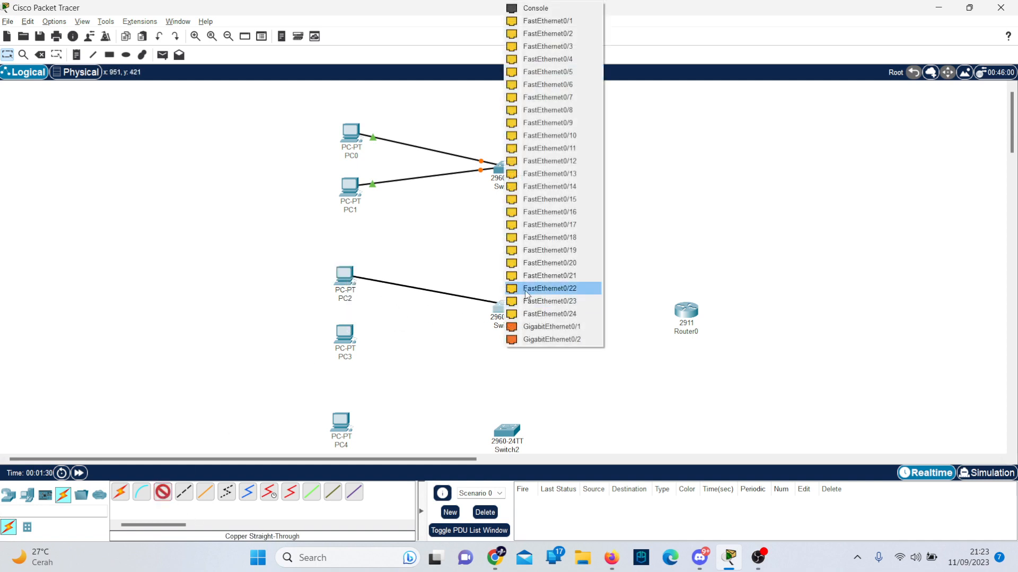
left_click(546, 21)
Connect PC3 to Switch1's FastEthernet0/2 port with a copper straight-through cable.
left_click(162, 492)
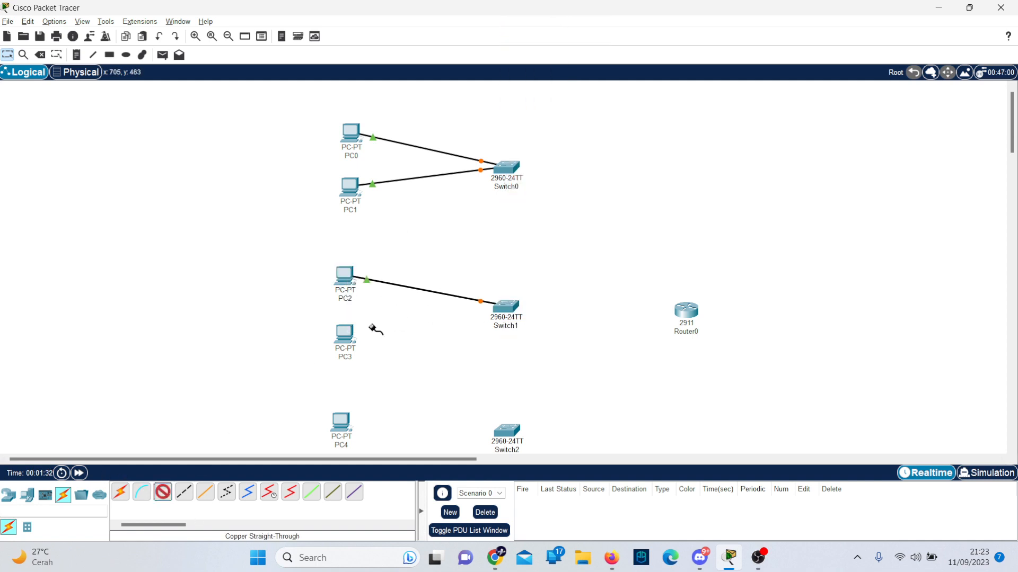
left_click(350, 341)
left_click(403, 390)
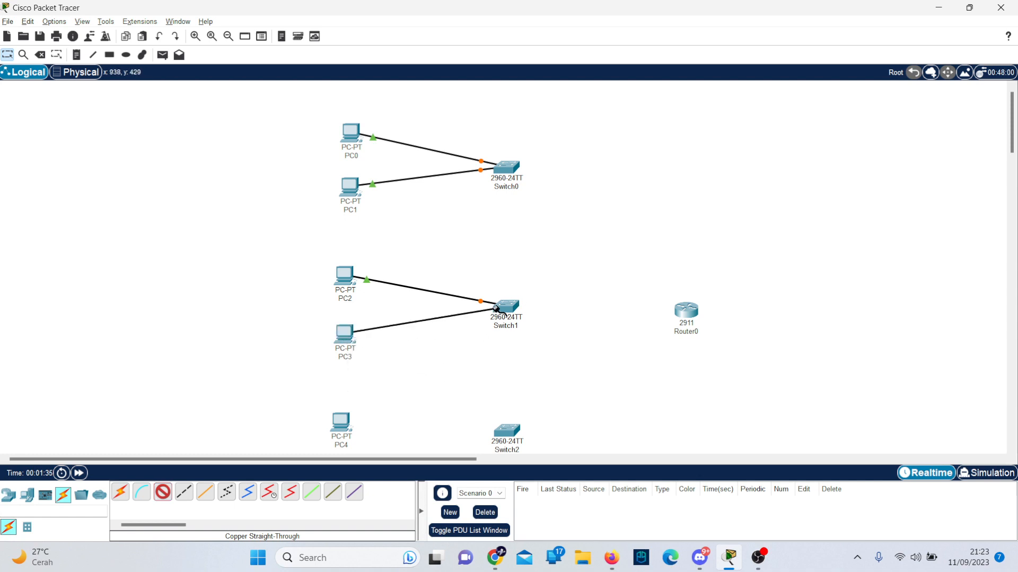
left_click(501, 306)
left_click(577, 31)
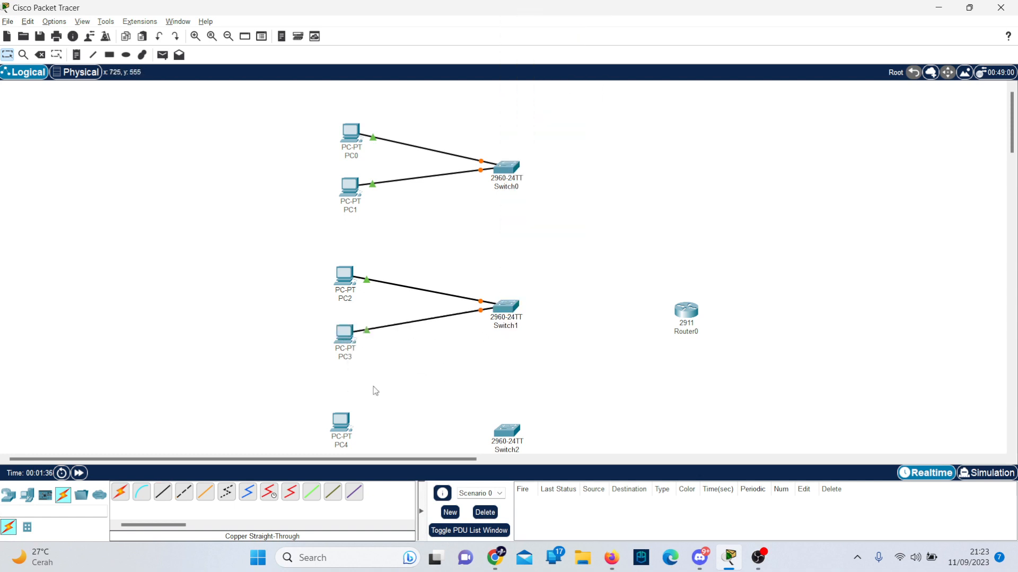
Connect PC4's FastEthernet0 port to Switch2's FastEthernet0/1 port with a copper straight-through cable.
left_click(160, 495)
left_click(340, 426)
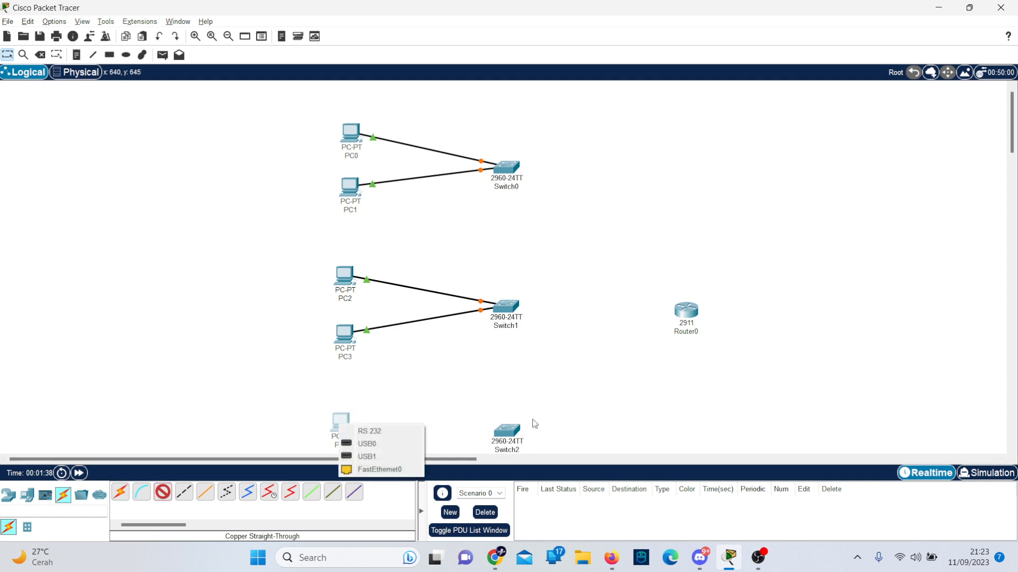
left_click(375, 468)
left_click(506, 430)
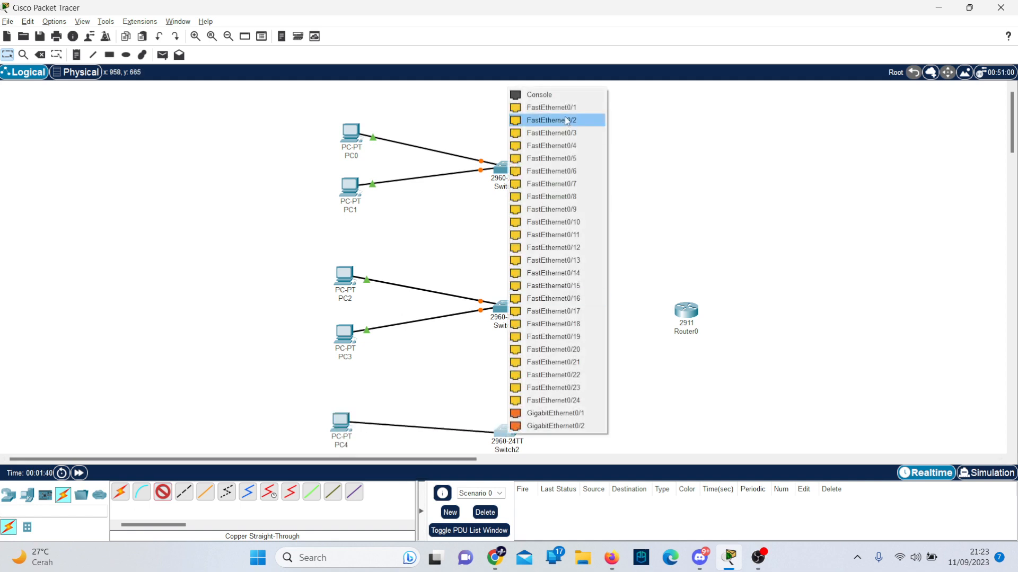
left_click(551, 107)
Connect PC5 to a free FastEthernet port on Switch2 with a copper straight-through cable.
scroll(496, 244, "down", 3)
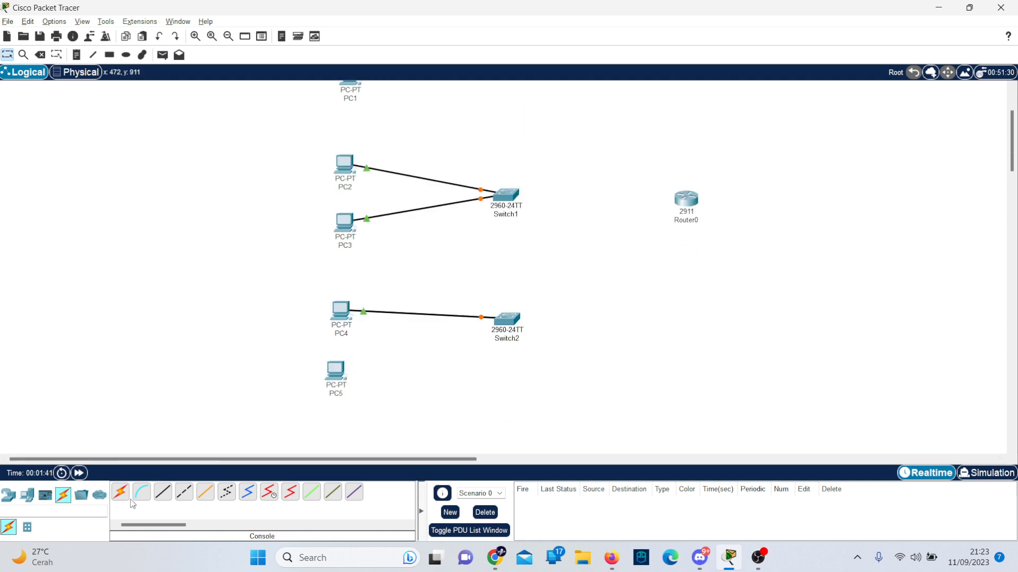
left_click(337, 373)
left_click(379, 418)
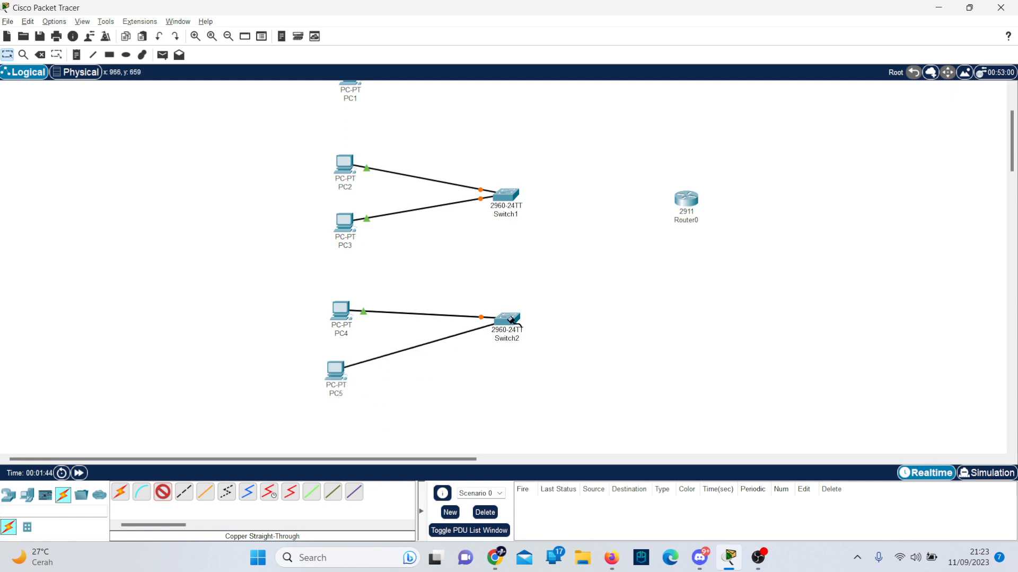
left_click(513, 320)
left_click(593, 22)
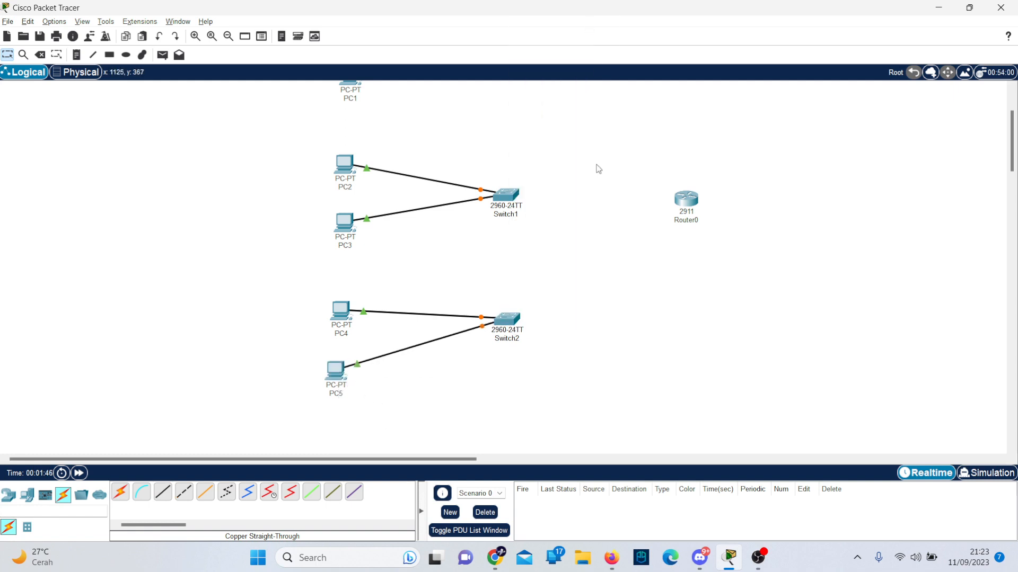
Check the uplinks in the PDF diagram and connect Switch0's GigabitEthernet0/1 port to Router0 with a copper straight-through cable.
scroll(563, 250, "up", 3)
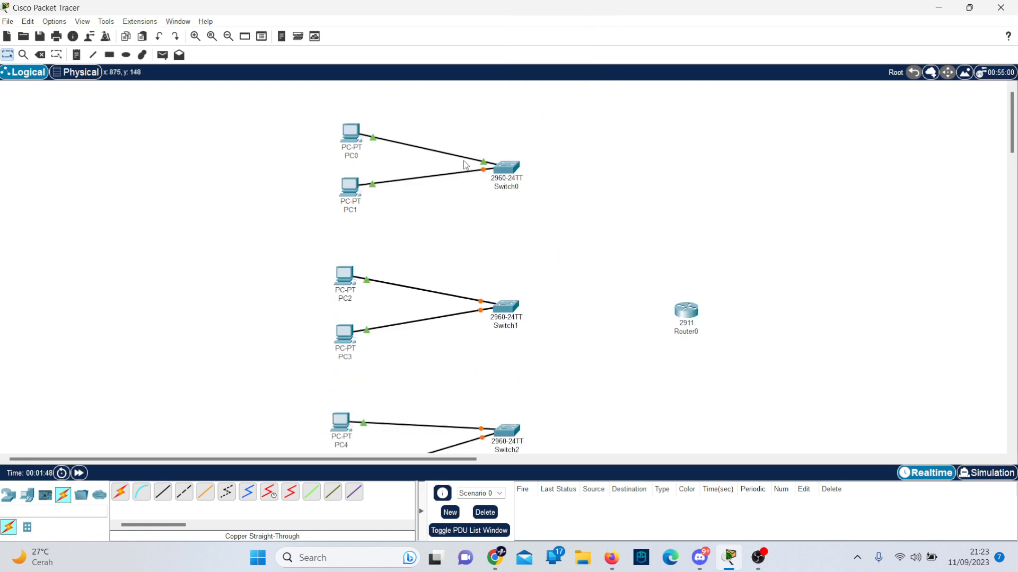
key("alt+Tab")
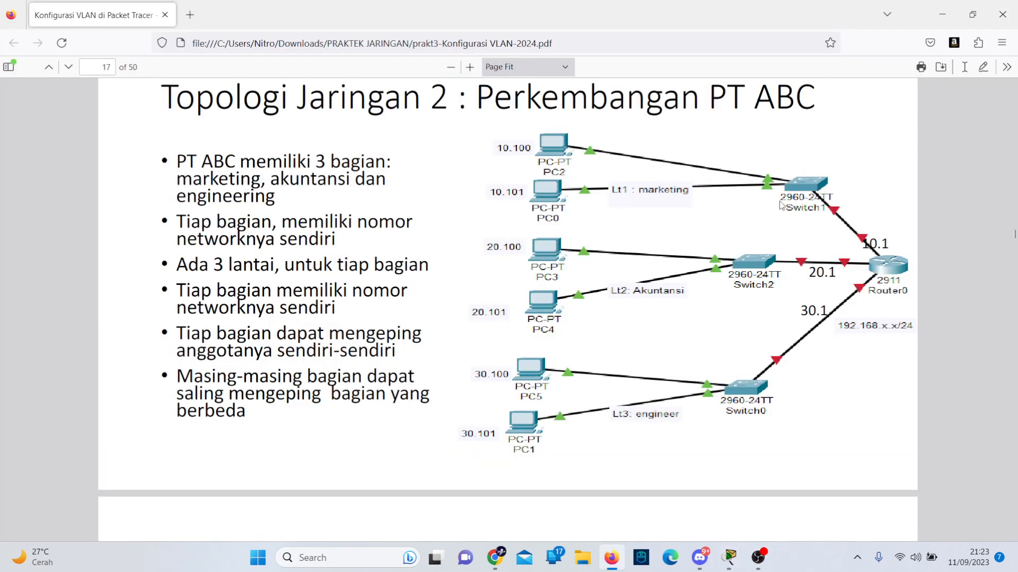
key("alt+Tab")
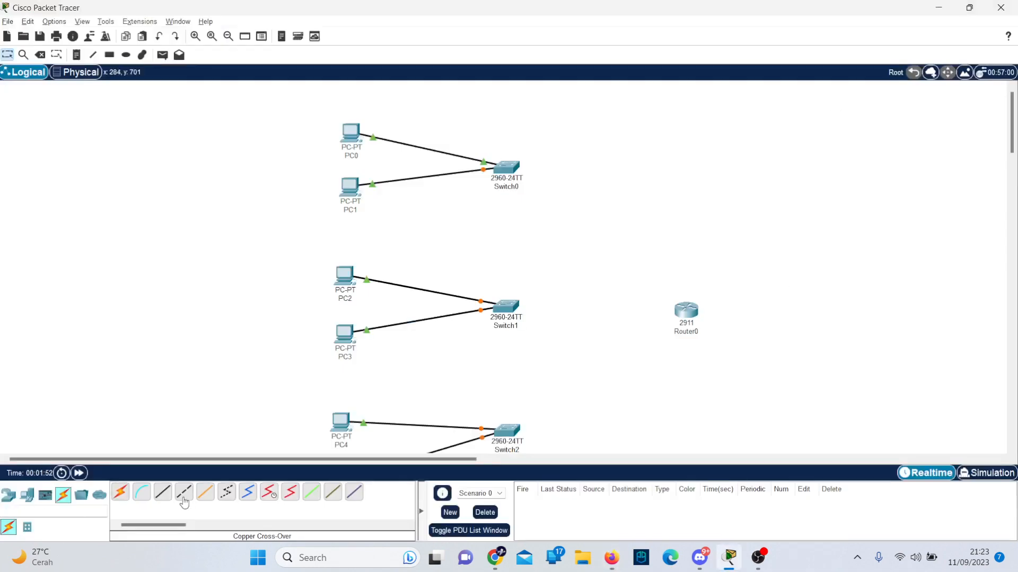
left_click(161, 501)
left_click(500, 169)
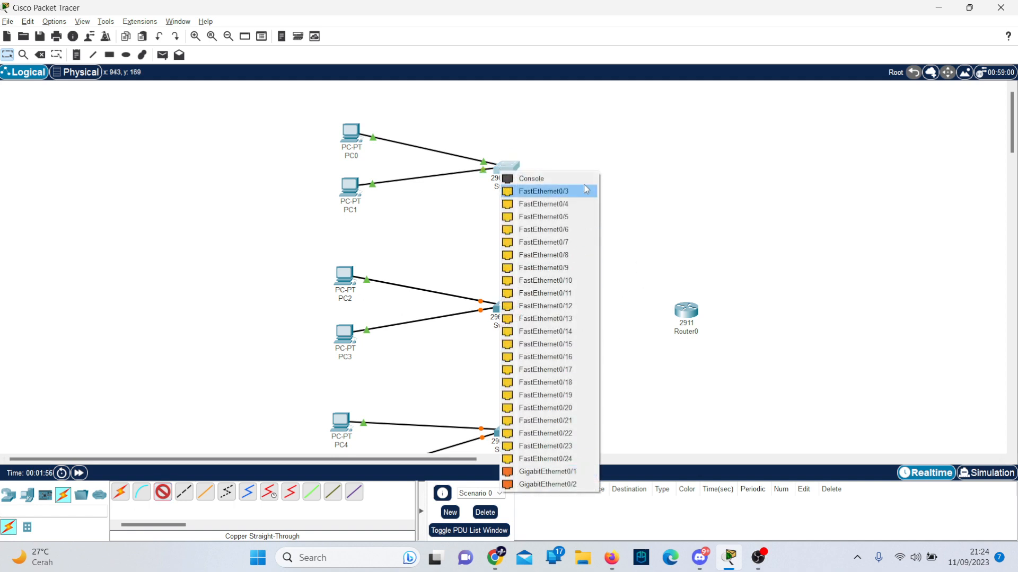
left_click(572, 471)
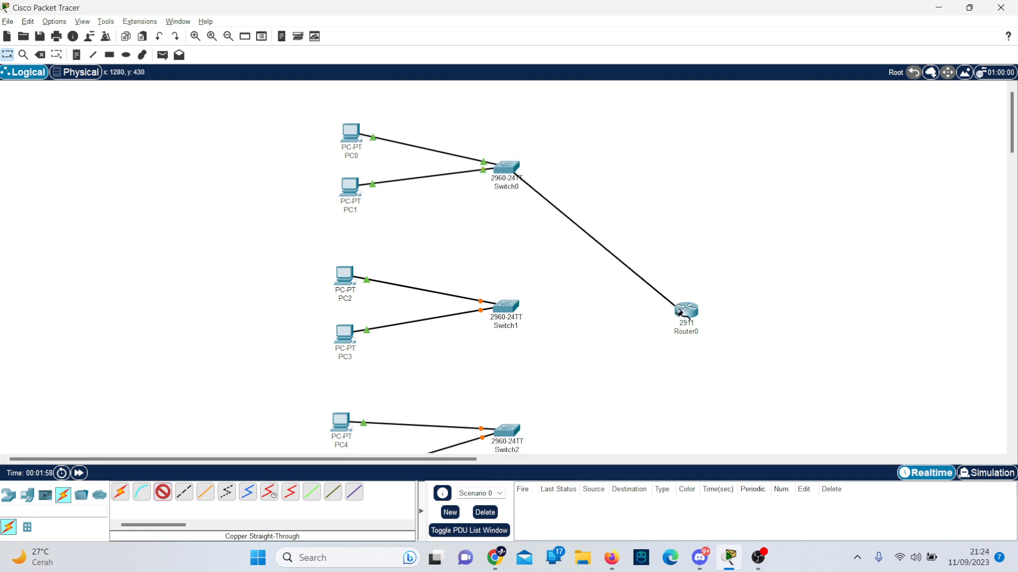
left_click(685, 311)
left_click(725, 357)
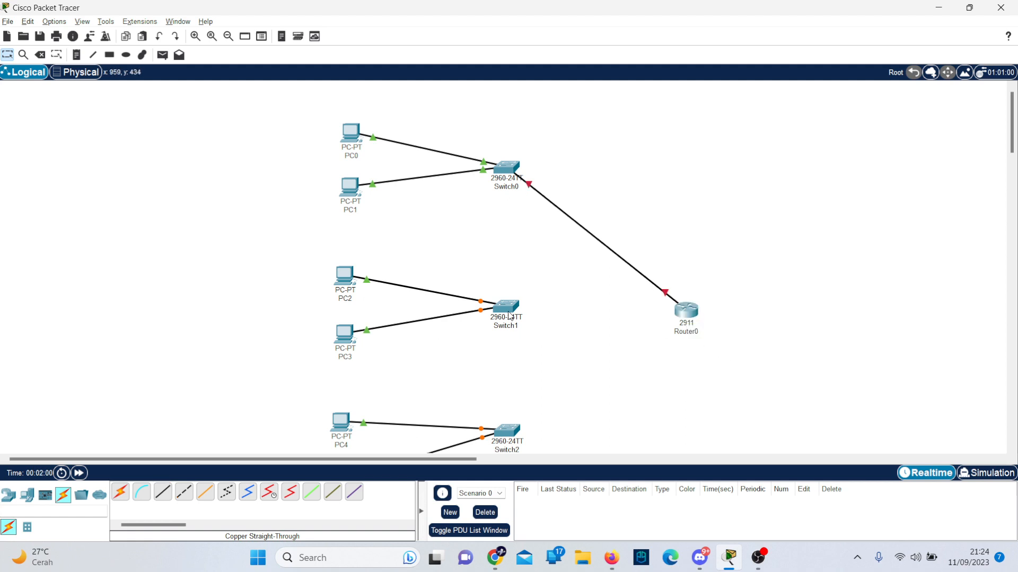
Connect Switch1's GigabitEthernet0/1 port to Router0 with a copper straight-through cable.
left_click(162, 492)
left_click(500, 310)
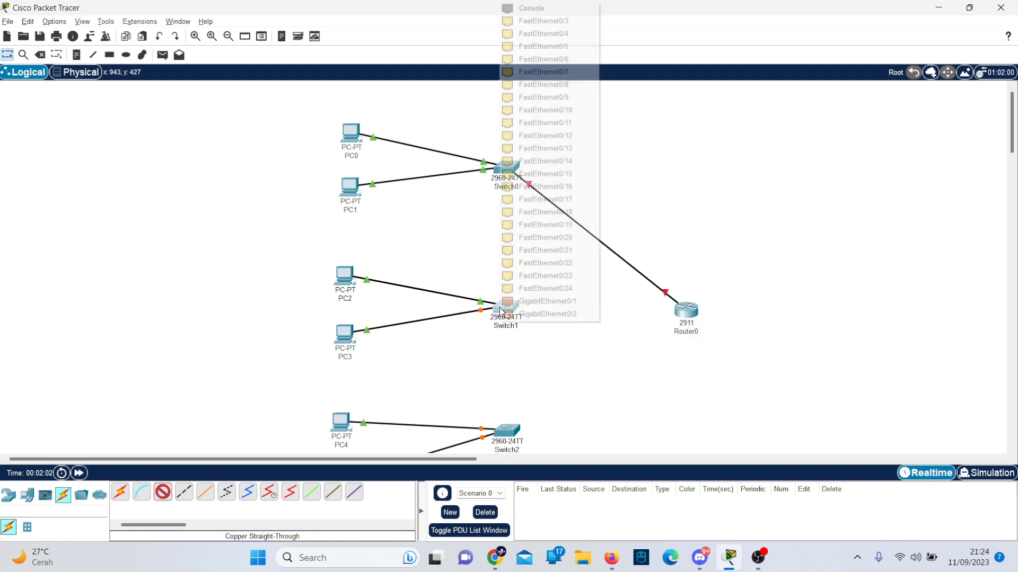
left_click(542, 300)
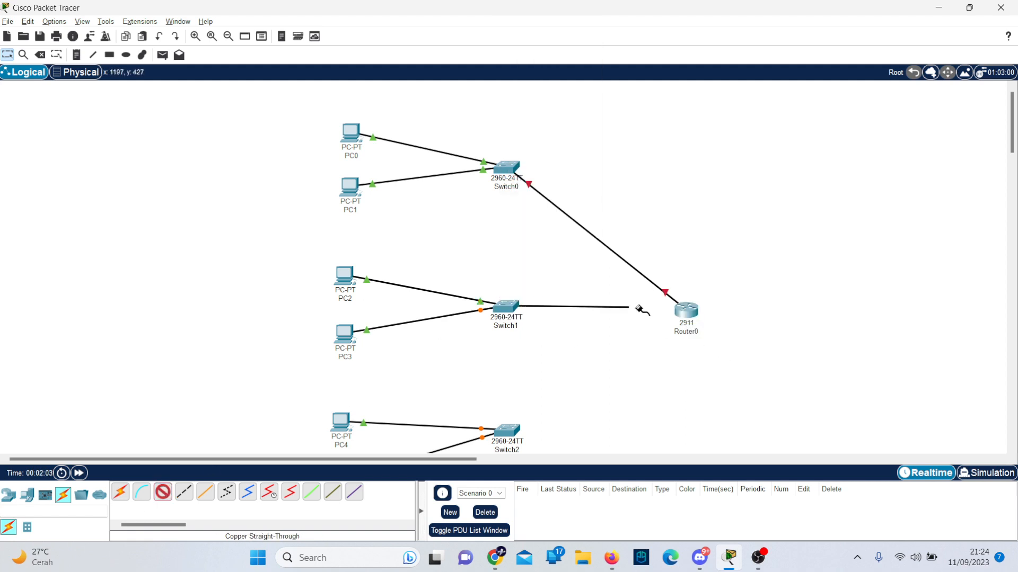
left_click(685, 309)
left_click(751, 354)
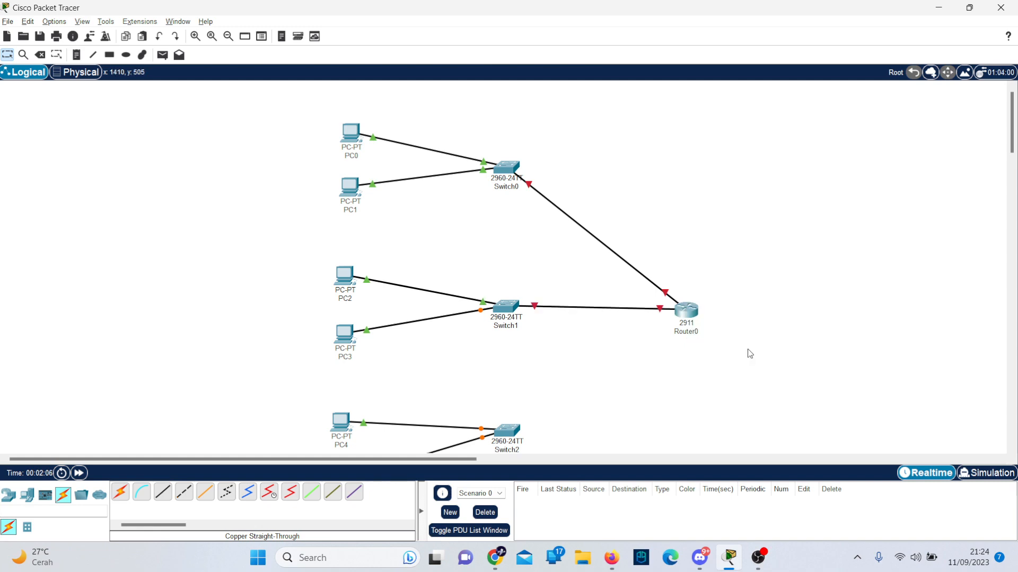
Connect Switch2 to Router0 with a copper straight-through cable.
left_click(690, 324)
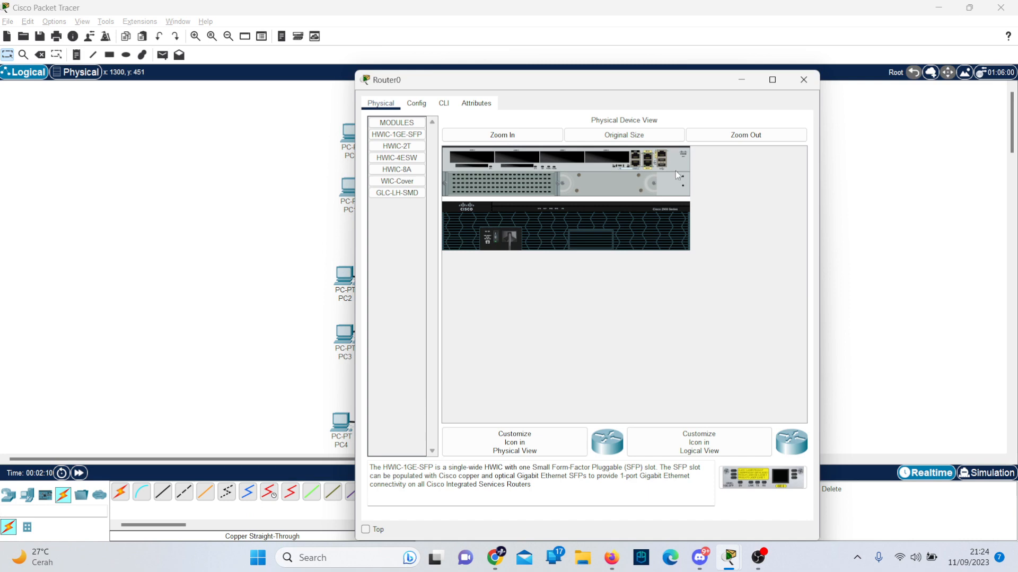
left_click(806, 85)
left_click(163, 492)
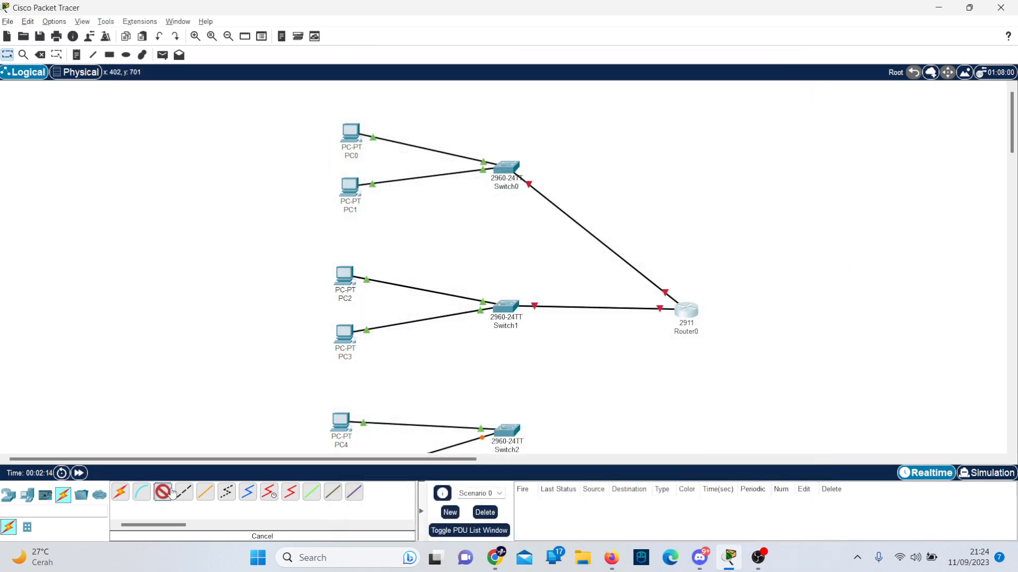
left_click(506, 428)
left_click(530, 396)
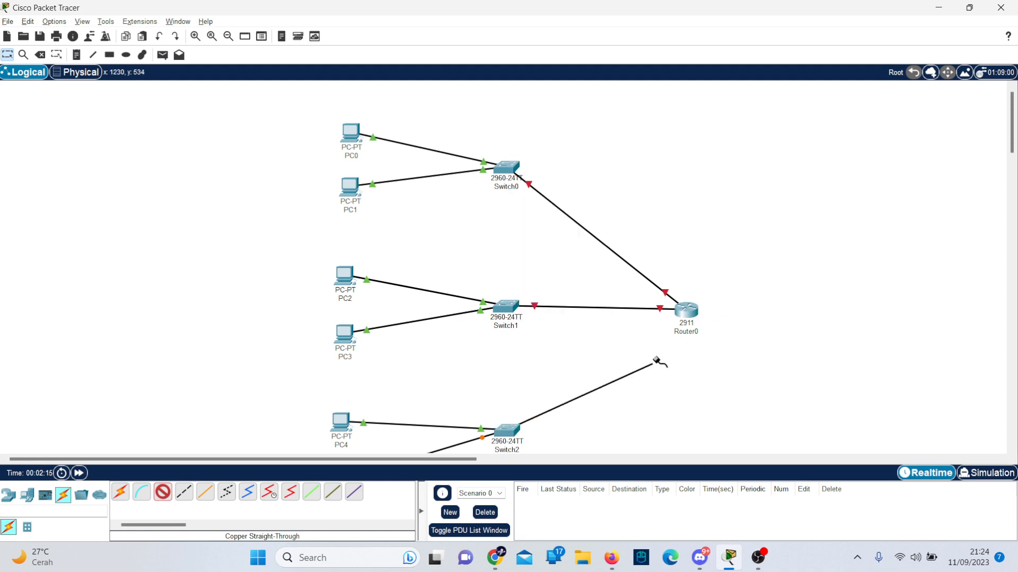
left_click(690, 309)
left_click(726, 339)
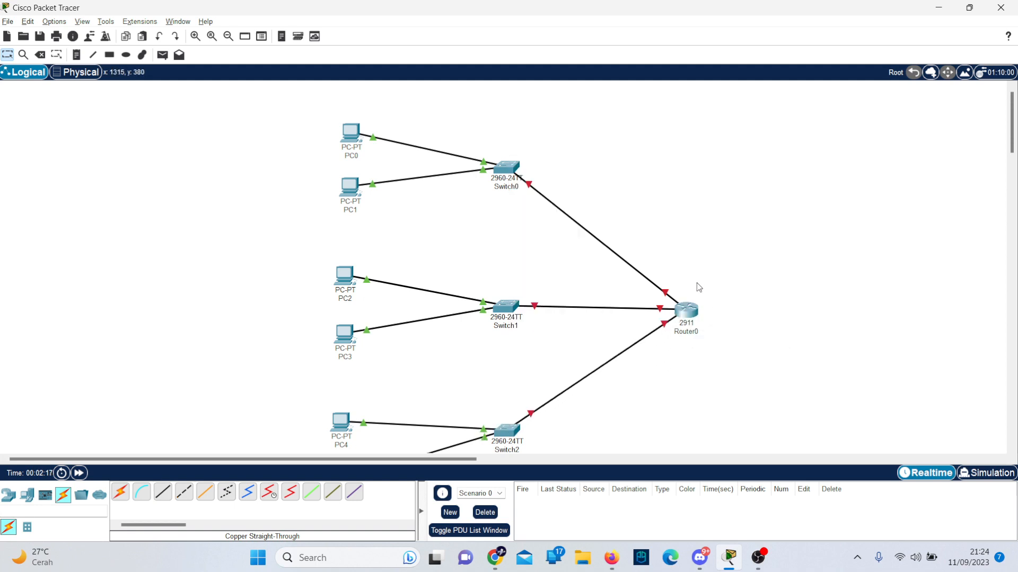
Inspect Router0's configuration page and IOS command-line interface.
left_click(689, 310)
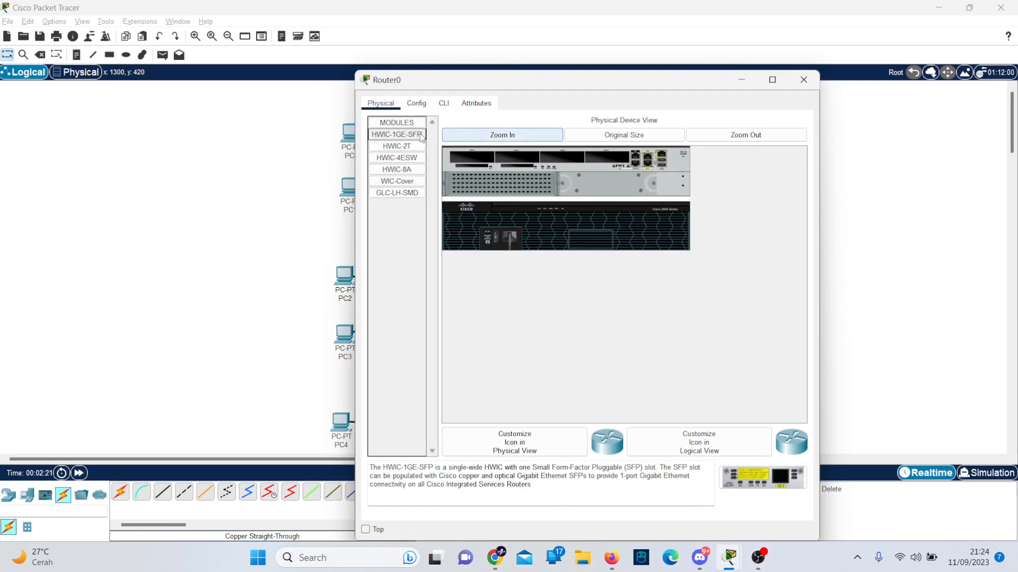
left_click(417, 103)
left_click(442, 104)
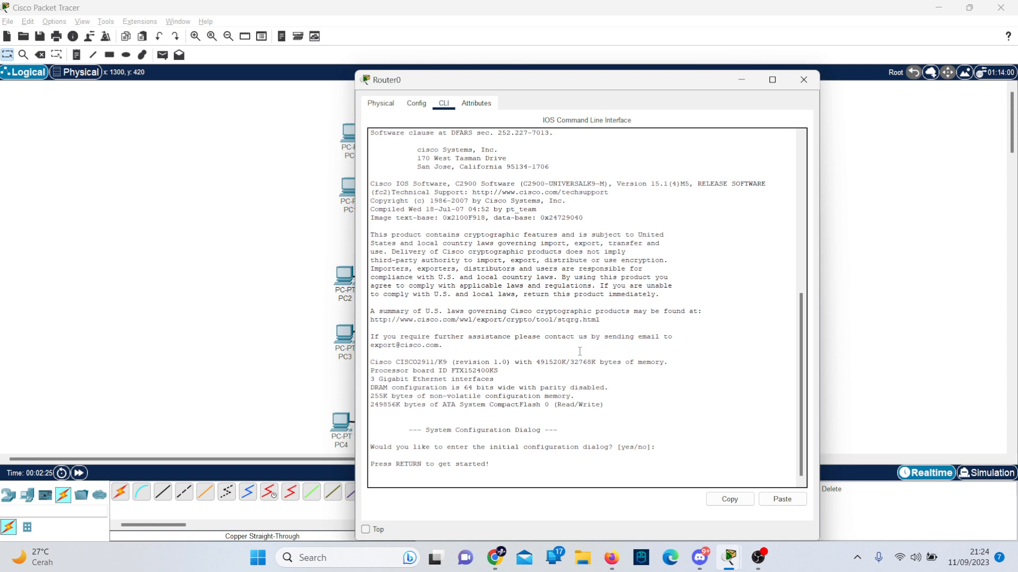
left_click(803, 79)
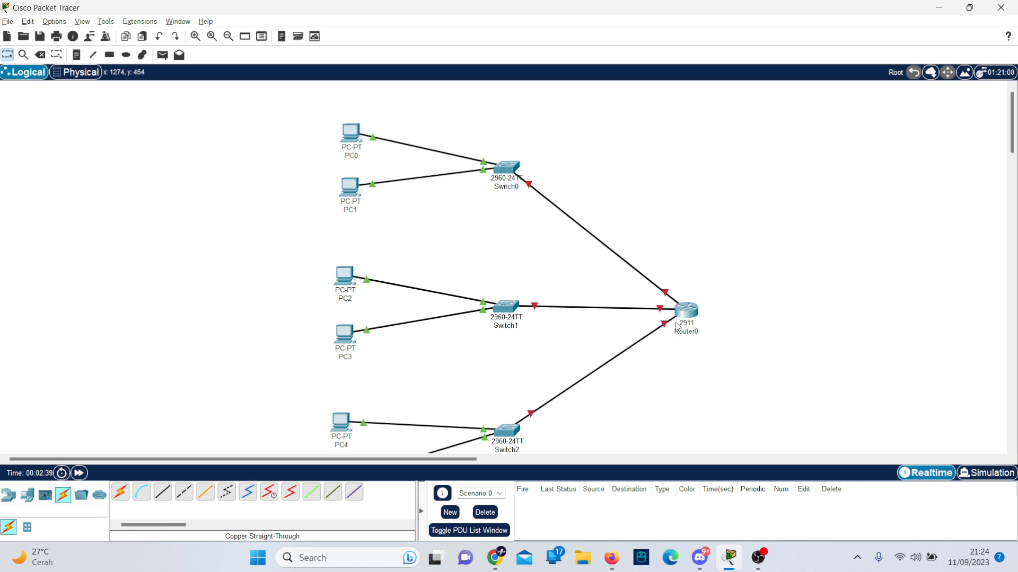
Delete the cable between Switch1 and Router0.
key("Delete")
left_click(636, 308)
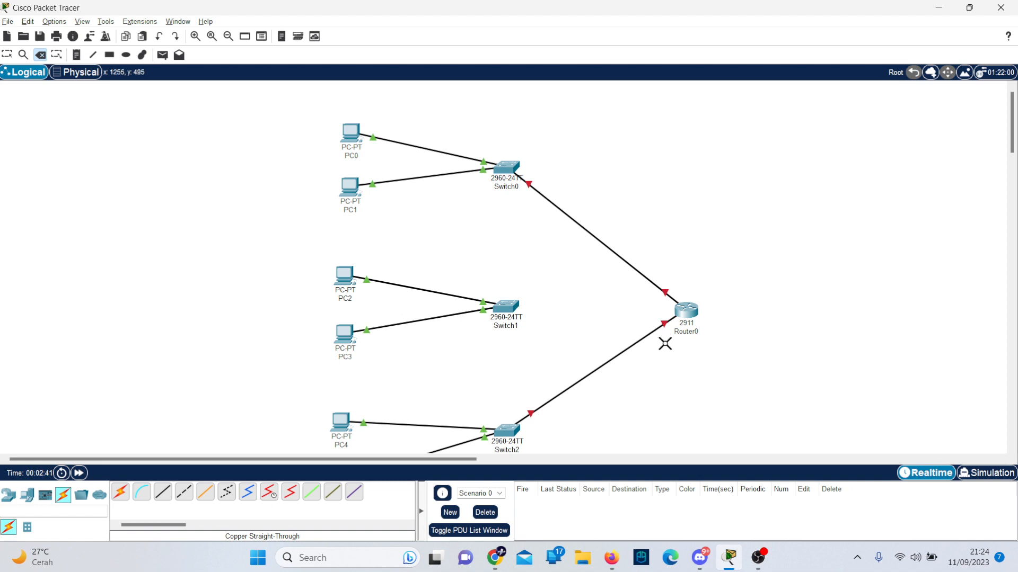
Delete the cable between Switch2 and Router0, and connect Switch1 to Router0 with a copper straight-through cable.
left_click(654, 333)
left_click(163, 492)
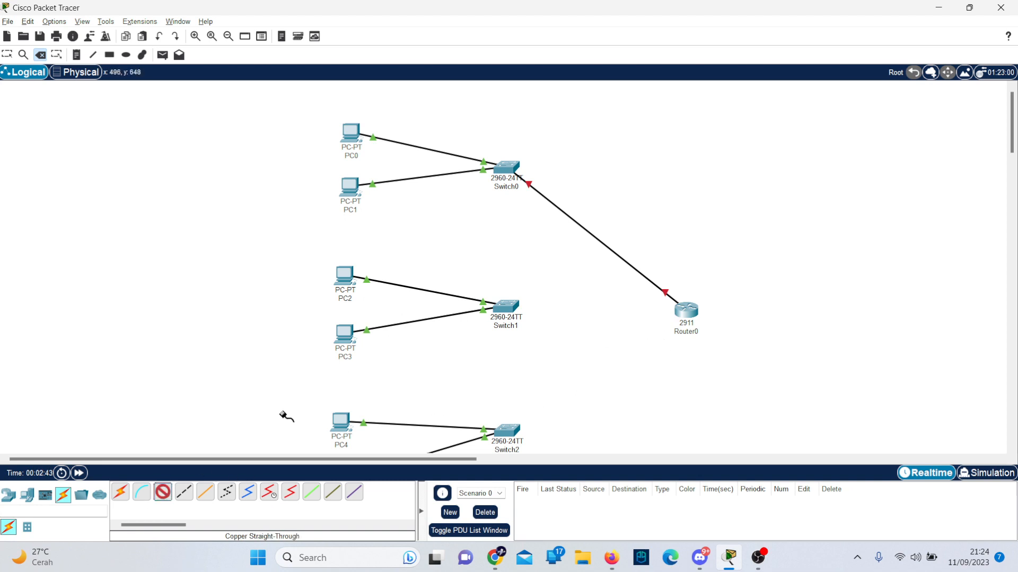
left_click(507, 313)
left_click(549, 304)
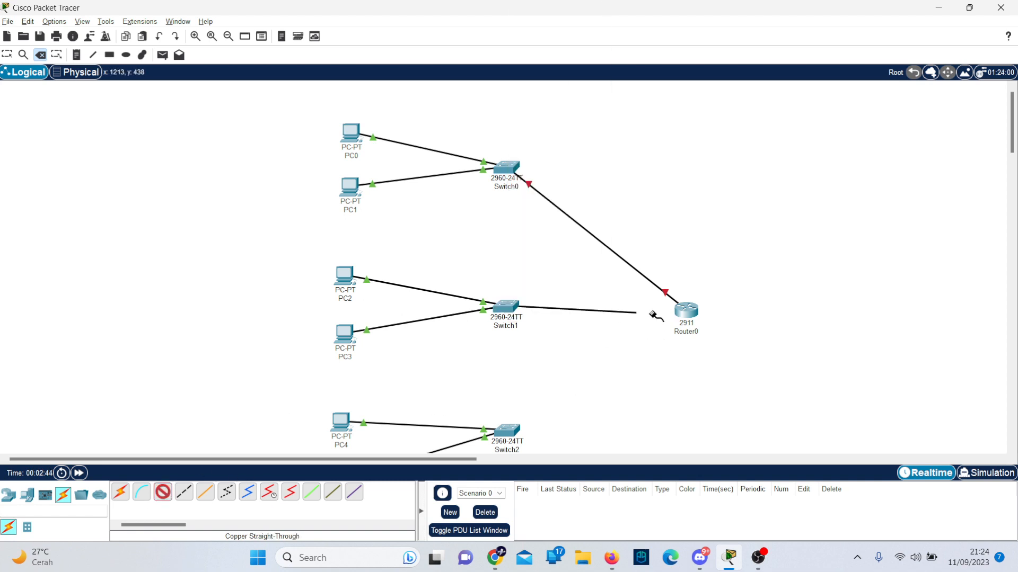
left_click(685, 310)
left_click(740, 357)
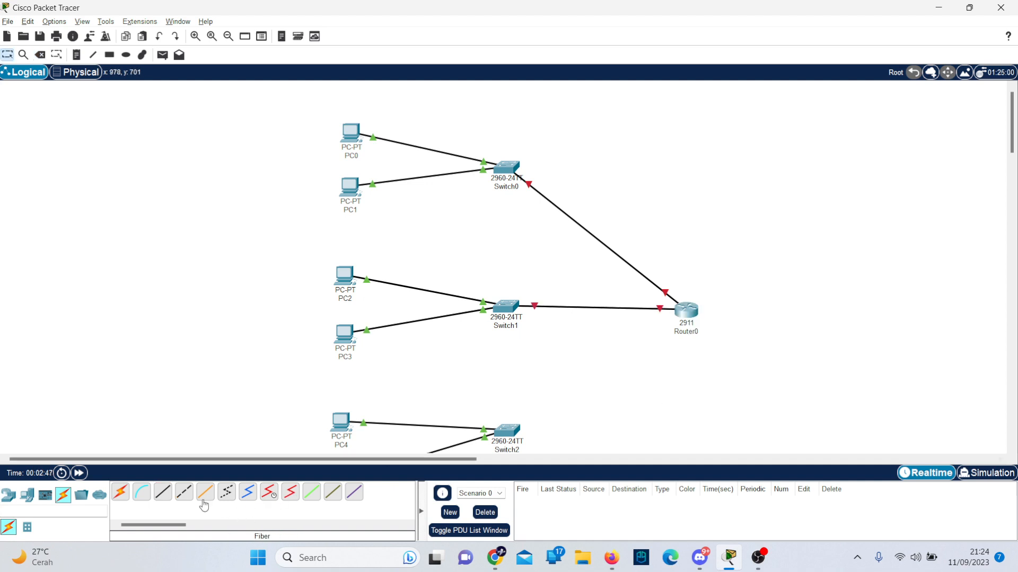
Connect Switch2's GigabitEthernet0/1 port to Router0's GigabitEthernet0/2 port with a copper straight-through cable.
left_click(508, 431)
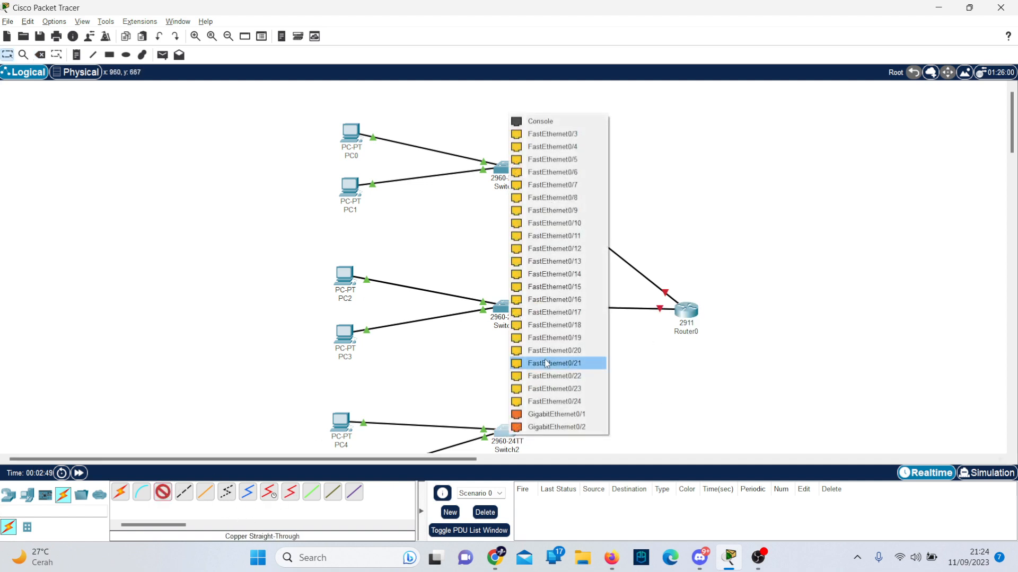
left_click(579, 415)
left_click(685, 312)
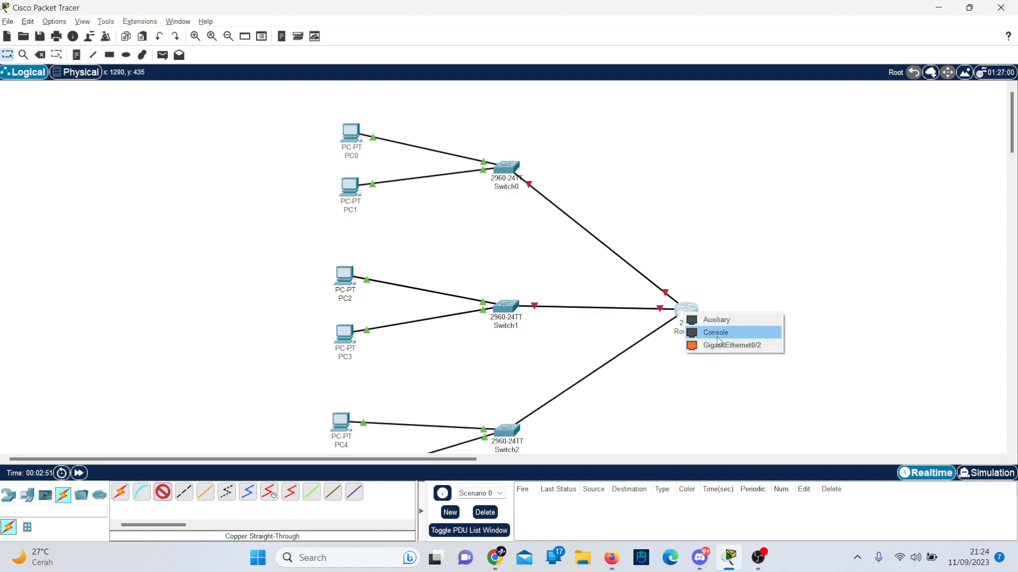
left_click(755, 344)
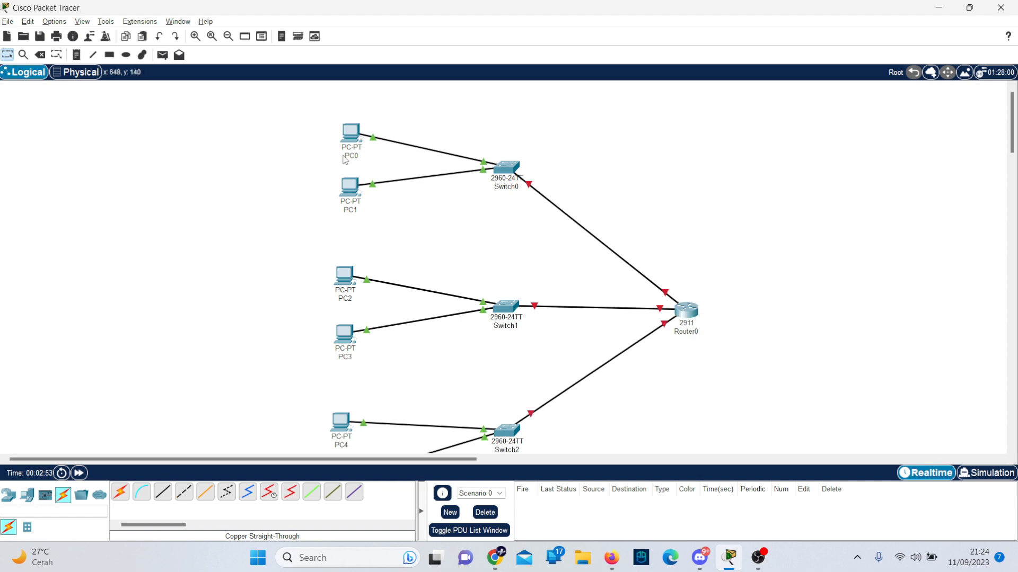
Check the addressing in the PDF's topology and set PC0's static IPv4 address to 192.168.10.100 with subnet mask 255.255.255.0.
scroll(526, 287, "down", 3)
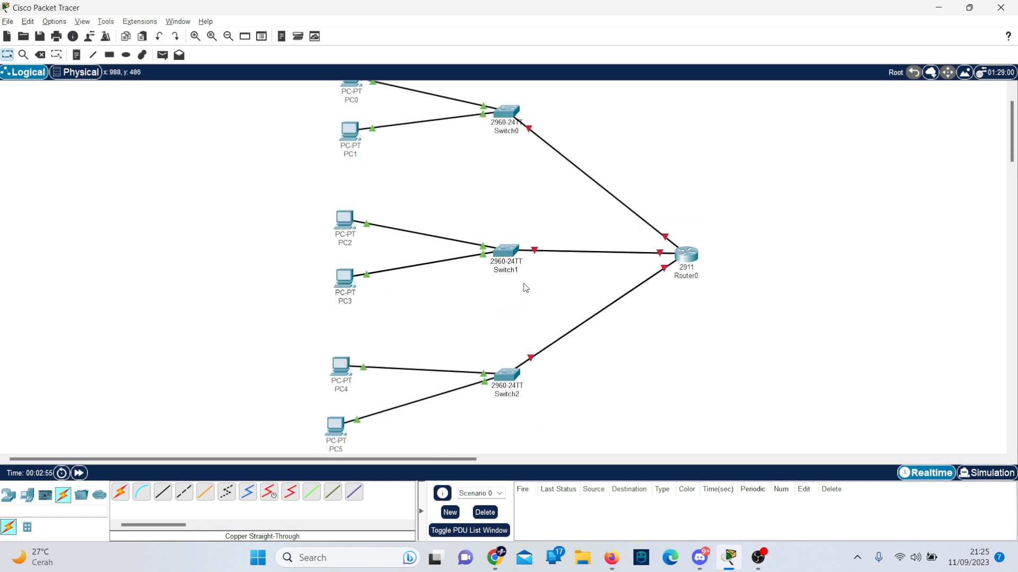
scroll(532, 290, "down", 2)
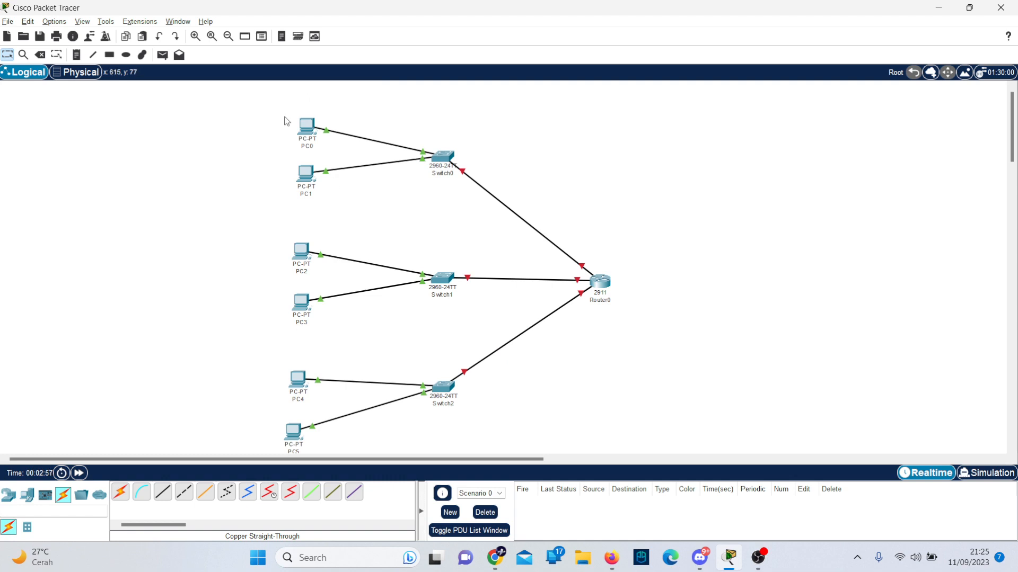
key("alt+Tab")
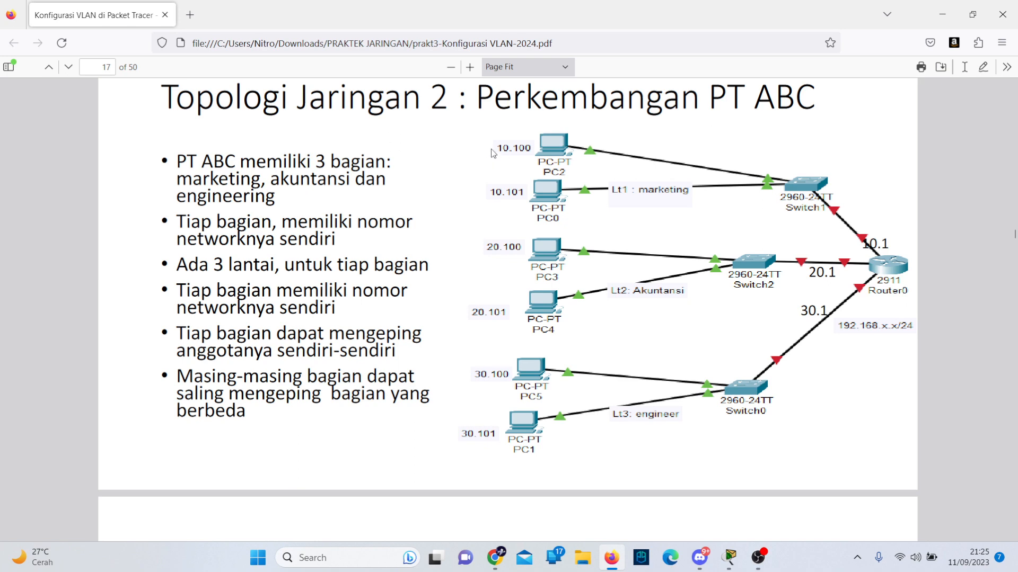
key("alt+Tab")
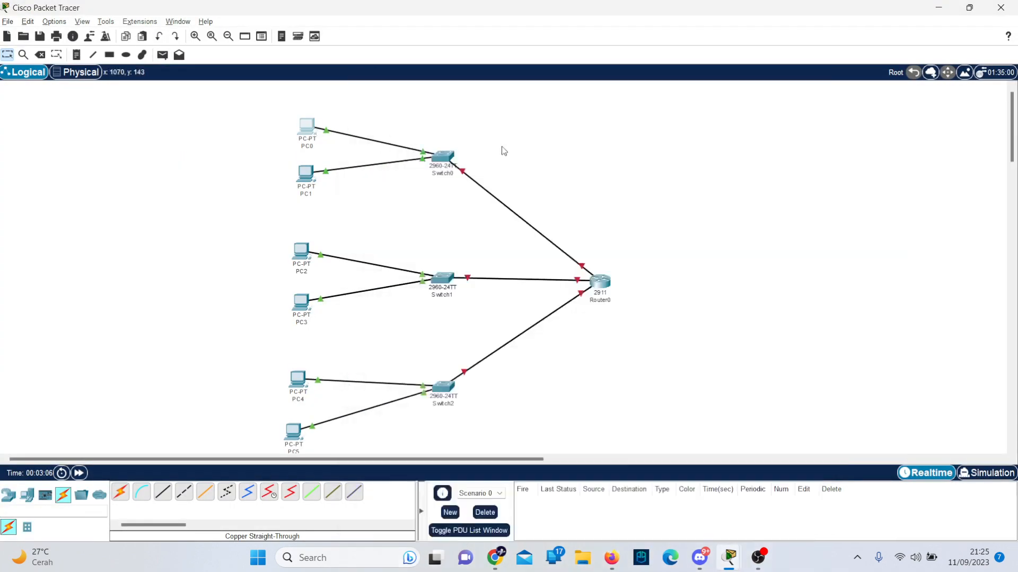
left_click(307, 129)
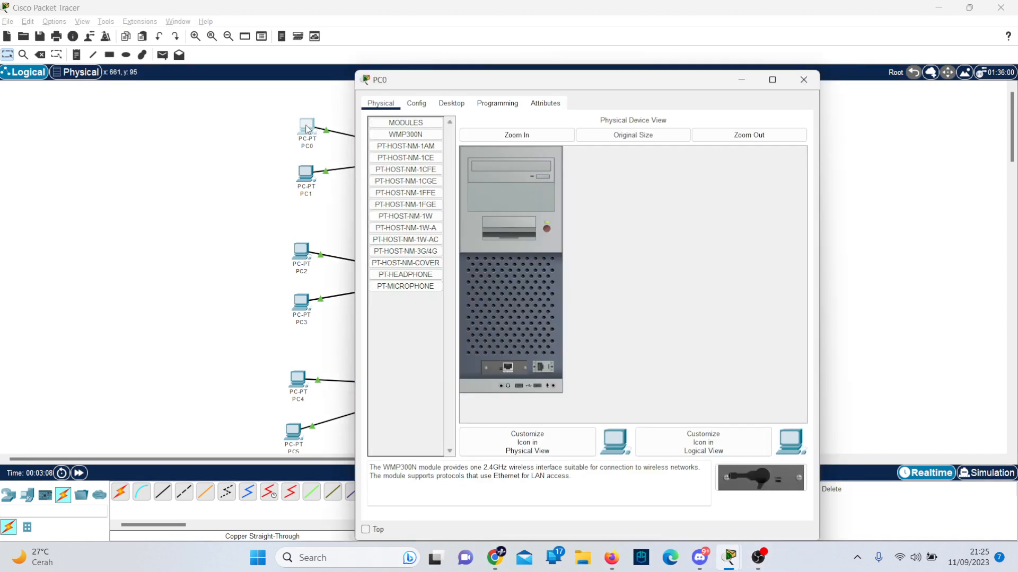
left_click(417, 103)
left_click(451, 103)
left_click(434, 147)
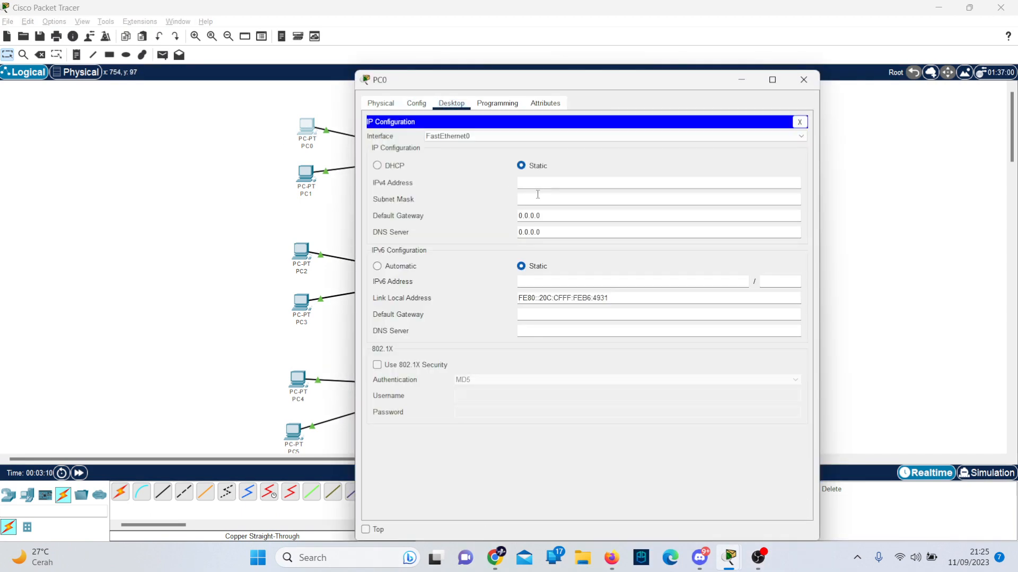
type("192.168.10.100")
key("alt+Tab")
key("alt+Tab")
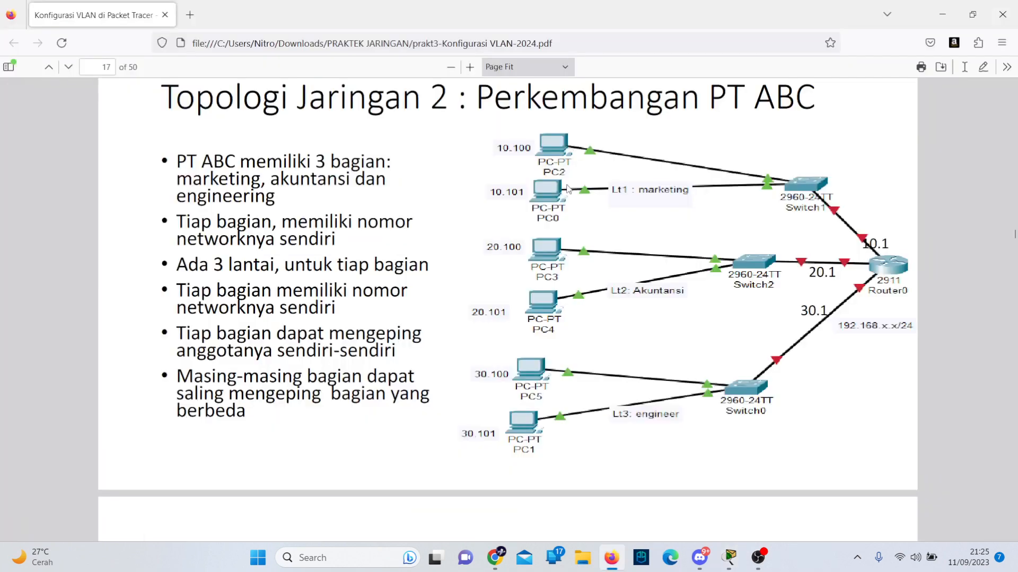
key("alt+Tab")
key("alt+Tab")
left_click(563, 200)
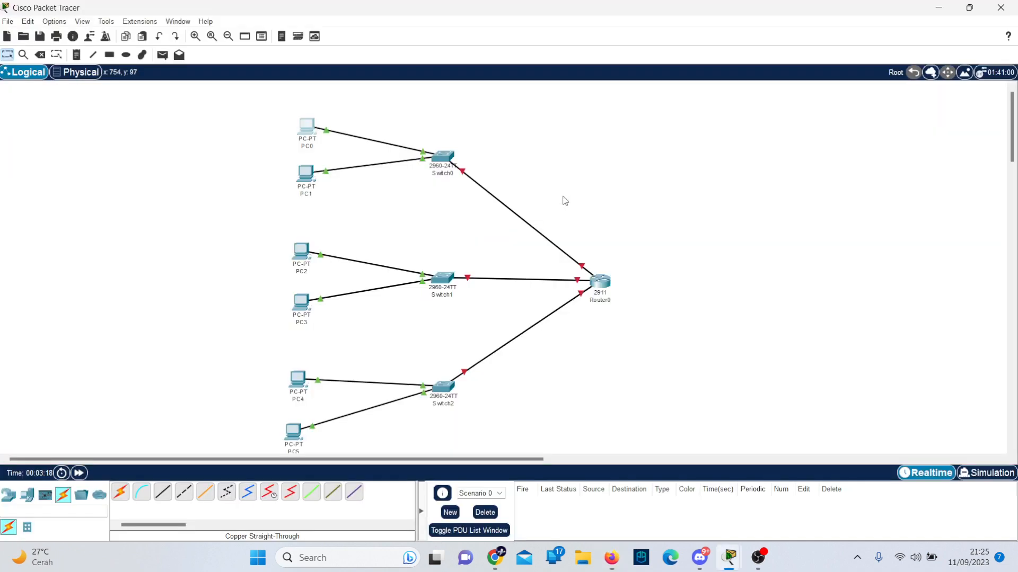
key("alt+Tab")
key("alt+Tab")
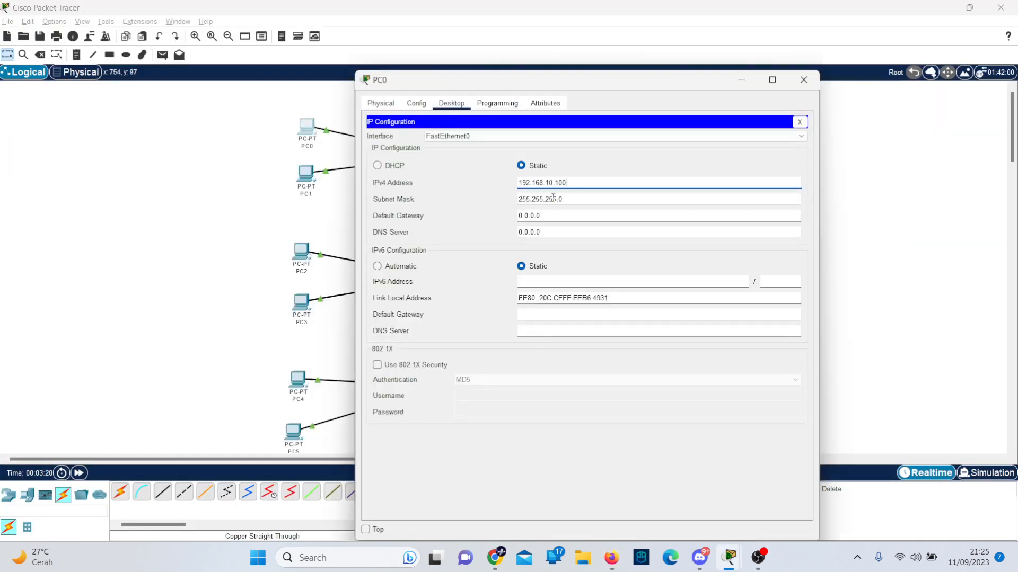
Set PC0's default gateway to 192.168.10.1 and close its configuration window.
left_click(556, 212)
key("BackSpace")
key("BackSpace")
key("BackSpace")
key("BackSpace")
key("BackSpace")
key("BackSpace")
key("BackSpace")
type("19")
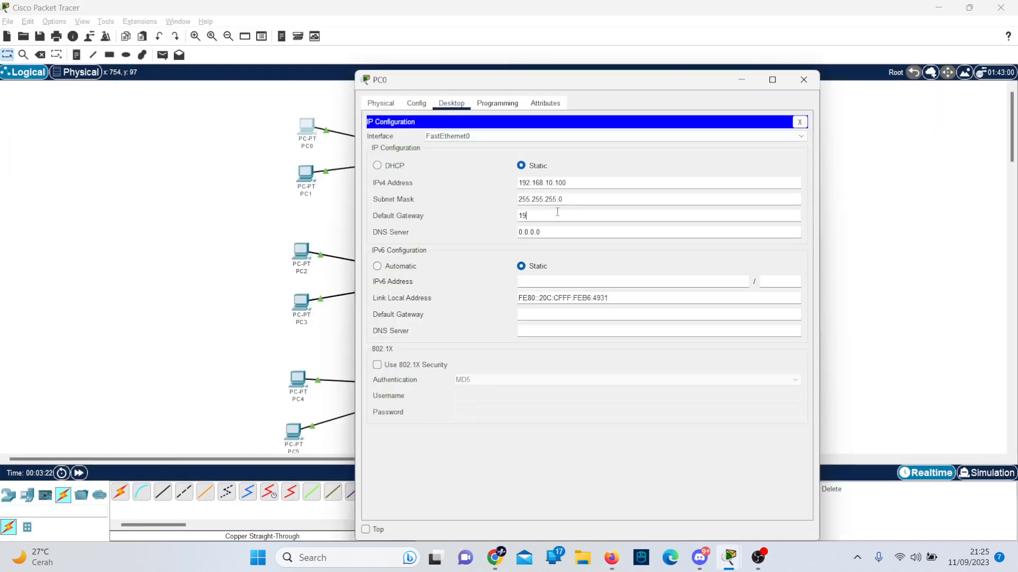
type("2.168.10.1")
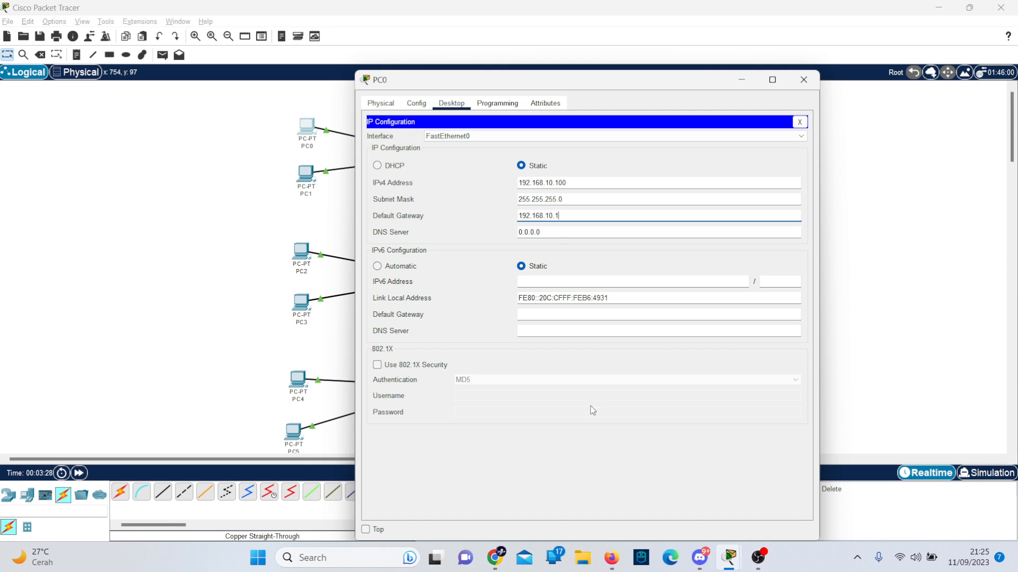
key("Escape")
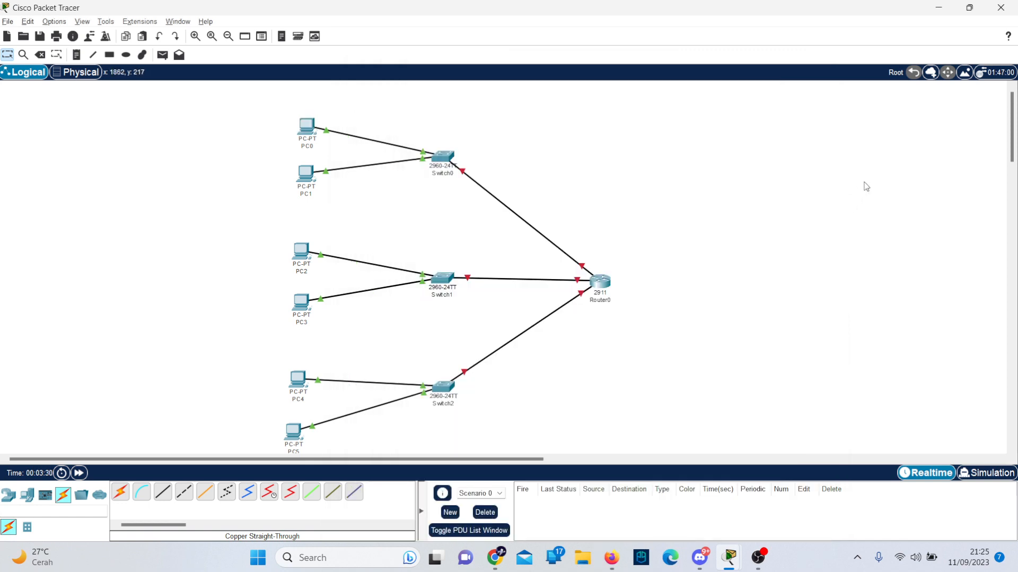
Set PC1's static IPv4 address to 192.168.10.101 with subnet mask 255.255.255.0.
double_click(305, 176)
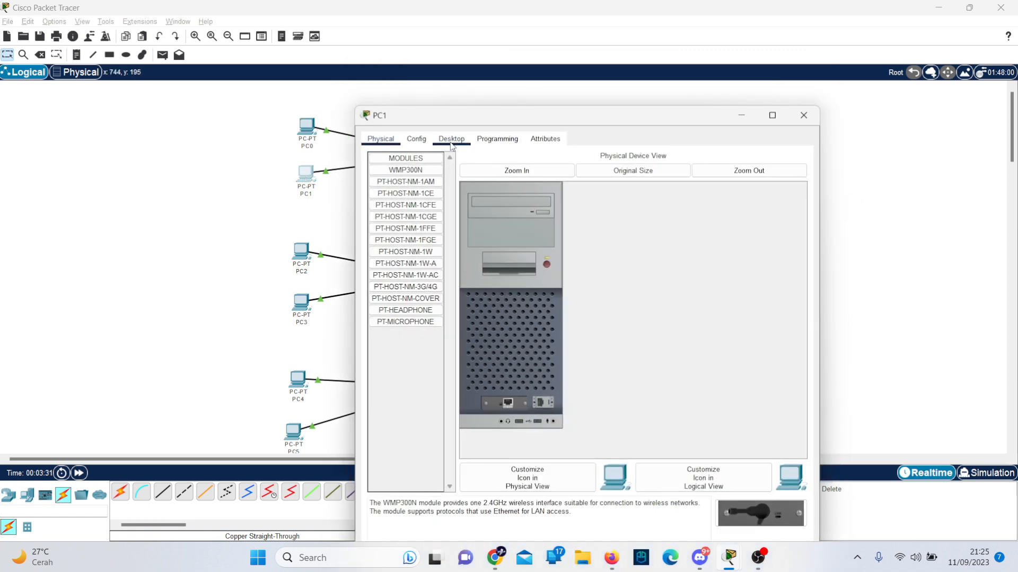
left_click(416, 139)
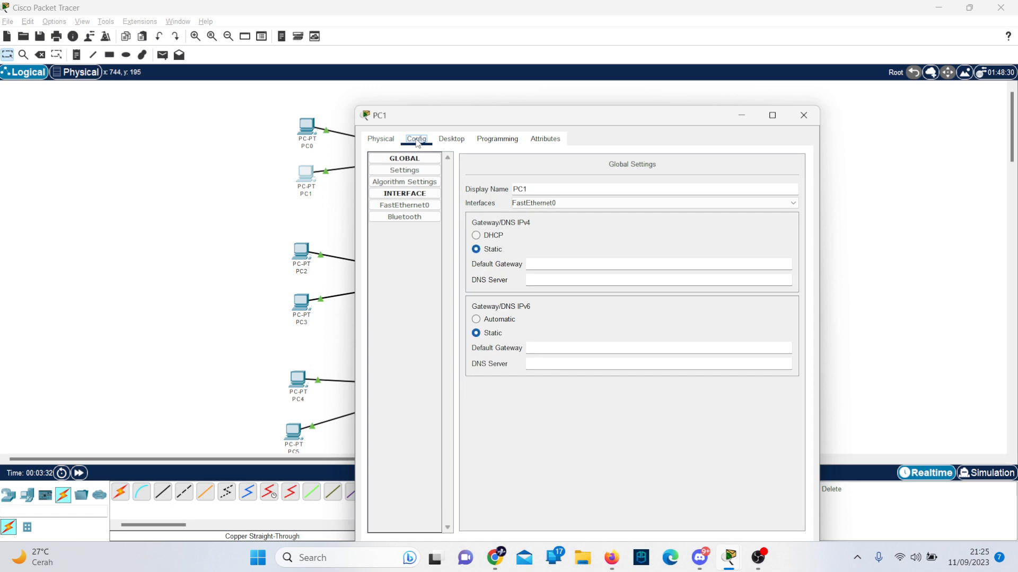
left_click(460, 143)
left_click(424, 181)
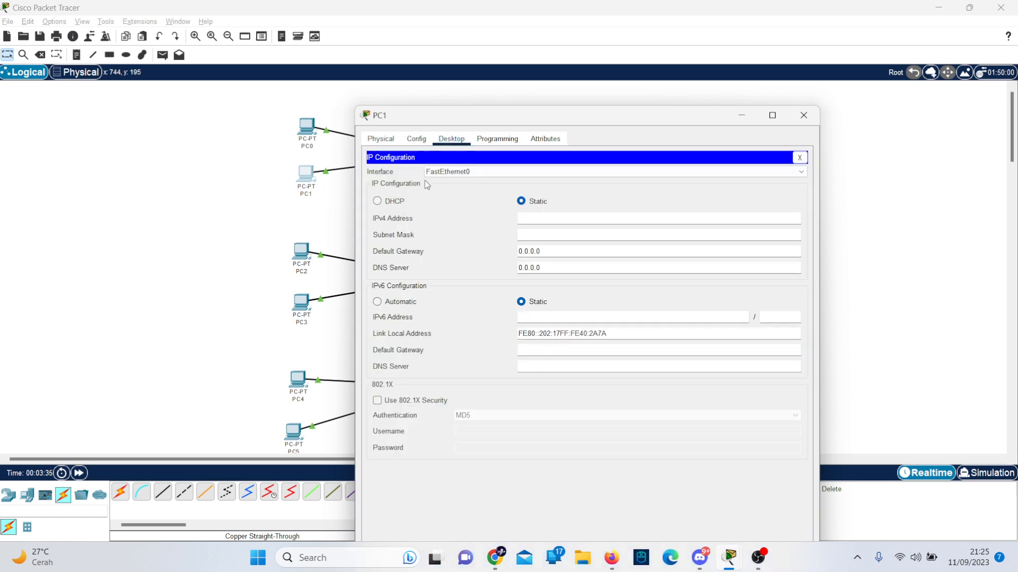
left_click(568, 219)
type("192.15")
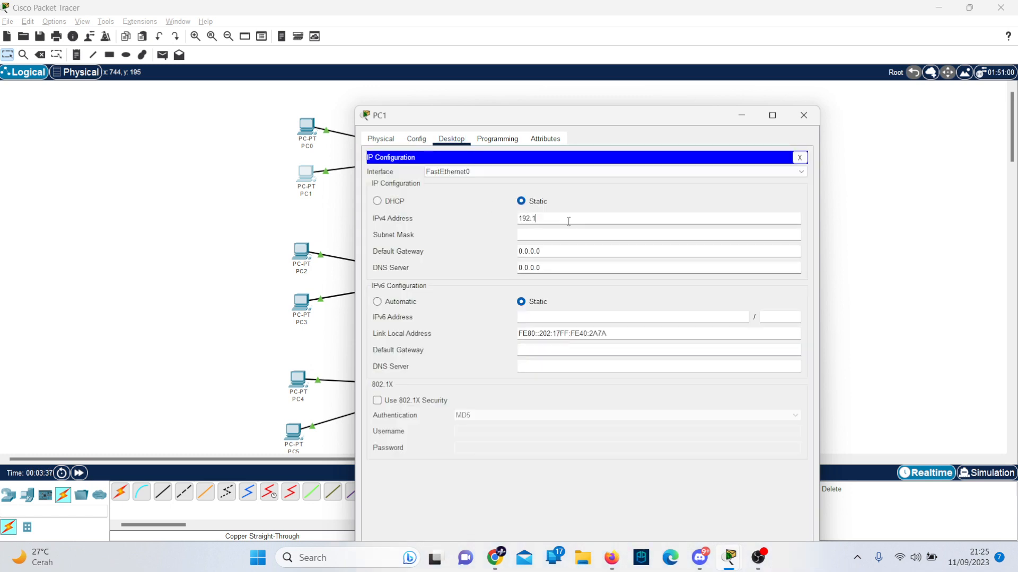
type("8.10.101")
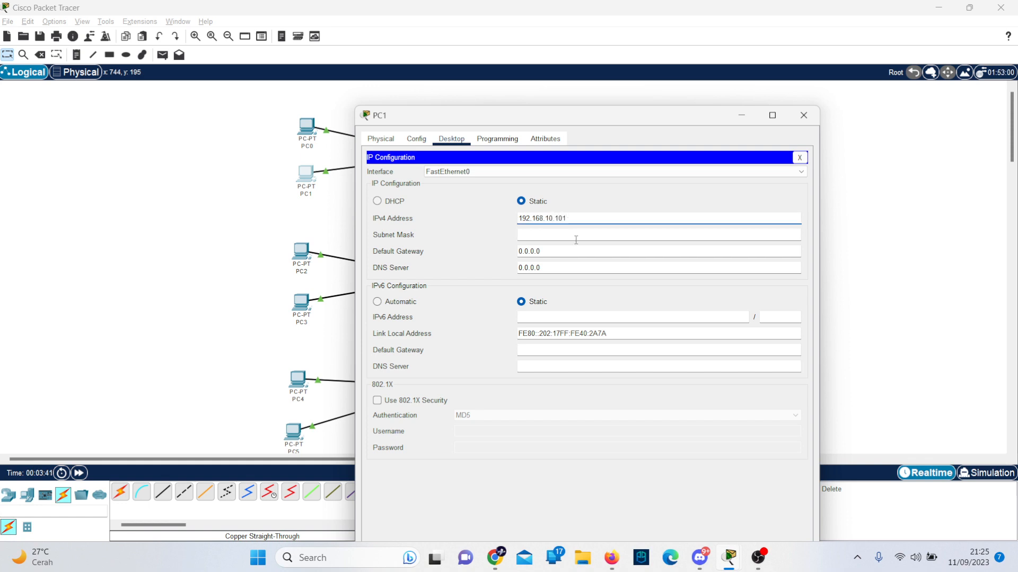
left_click(574, 237)
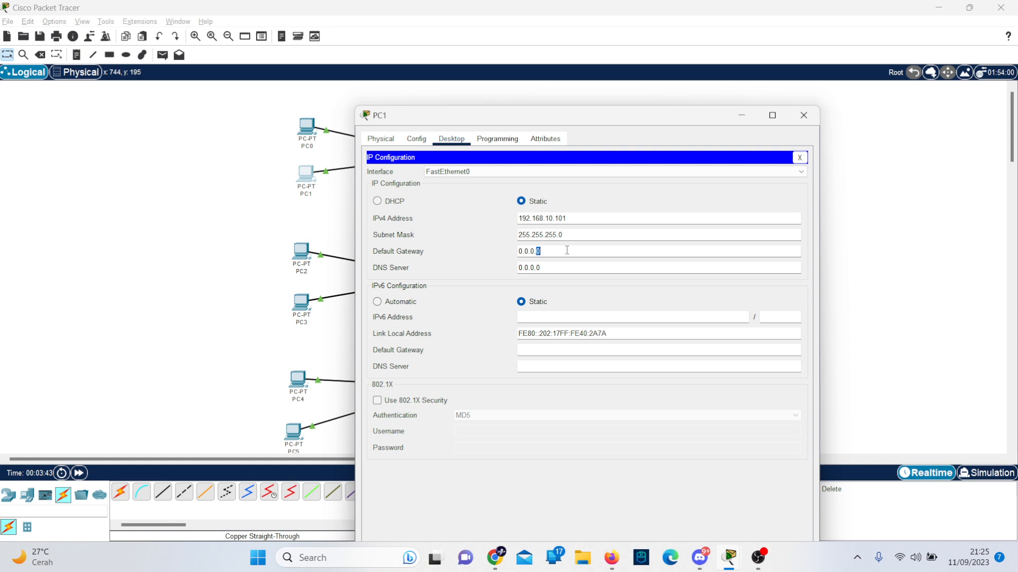
Set PC1's default gateway to 192.168.10.1 and return to the topology workspace.
triple_click(567, 251)
type("192.168.10.1")
left_click(886, 241)
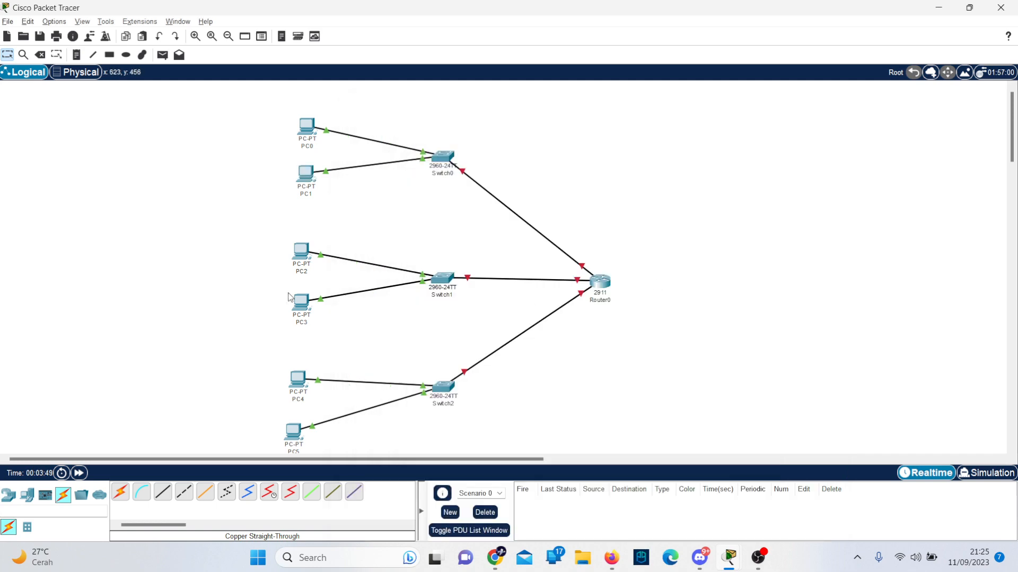
Read the gateway addresses for each department on the PDF's Percobaan 2 page, compare them with PC1's settings, and close PC1's window.
key("alt+Tab")
left_click(679, 219)
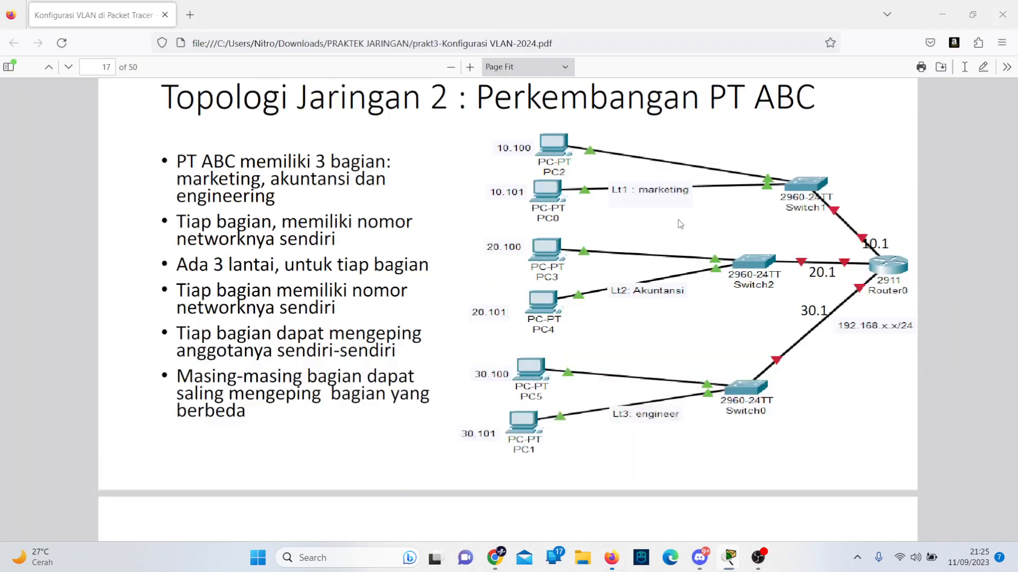
scroll(468, 299, "down", 1)
scroll(469, 299, "down", 6)
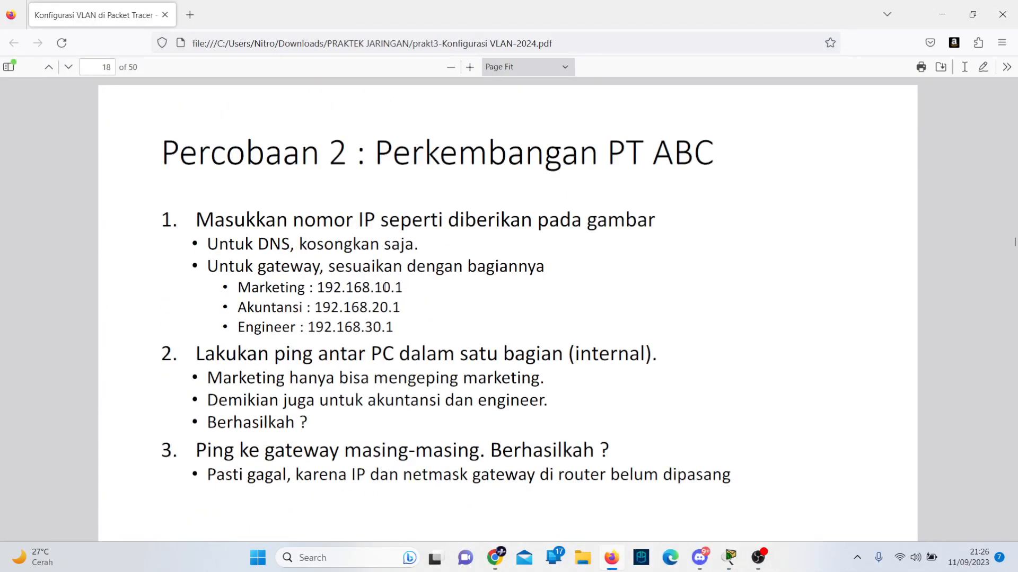
triple_click(386, 288)
key("alt+Tab")
key("alt+Tab")
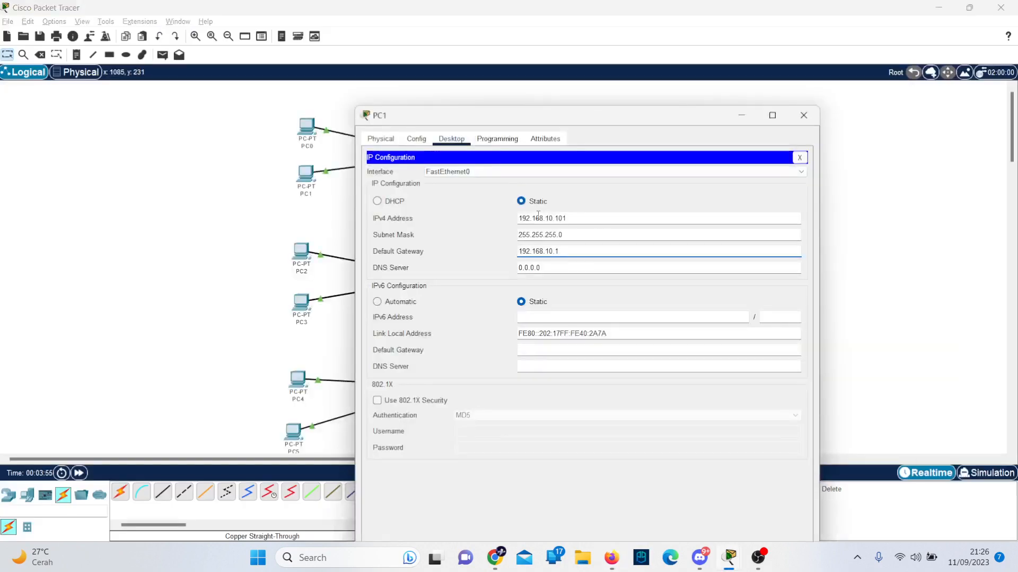
left_click(839, 111)
key("alt+Tab")
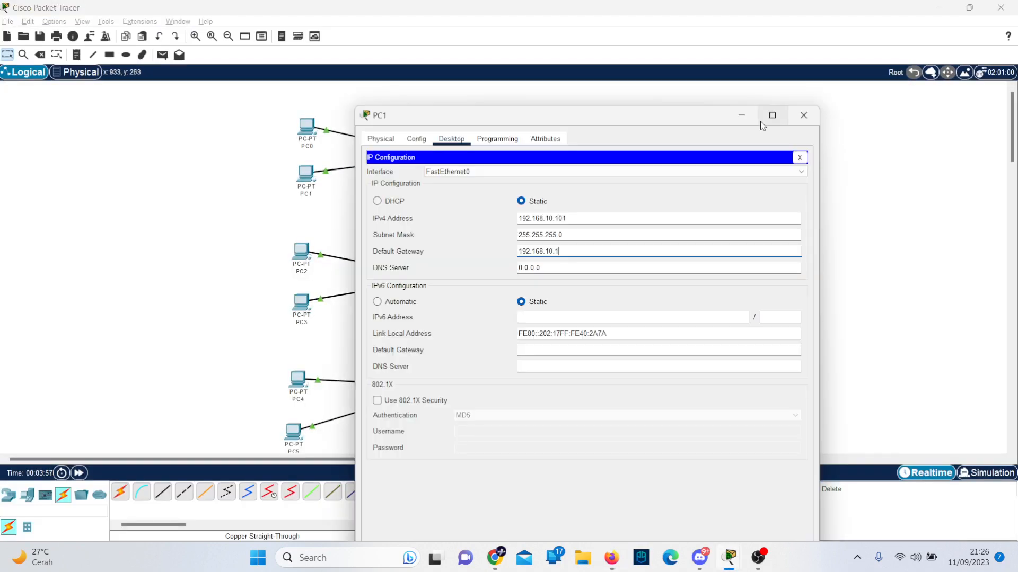
left_click(796, 122)
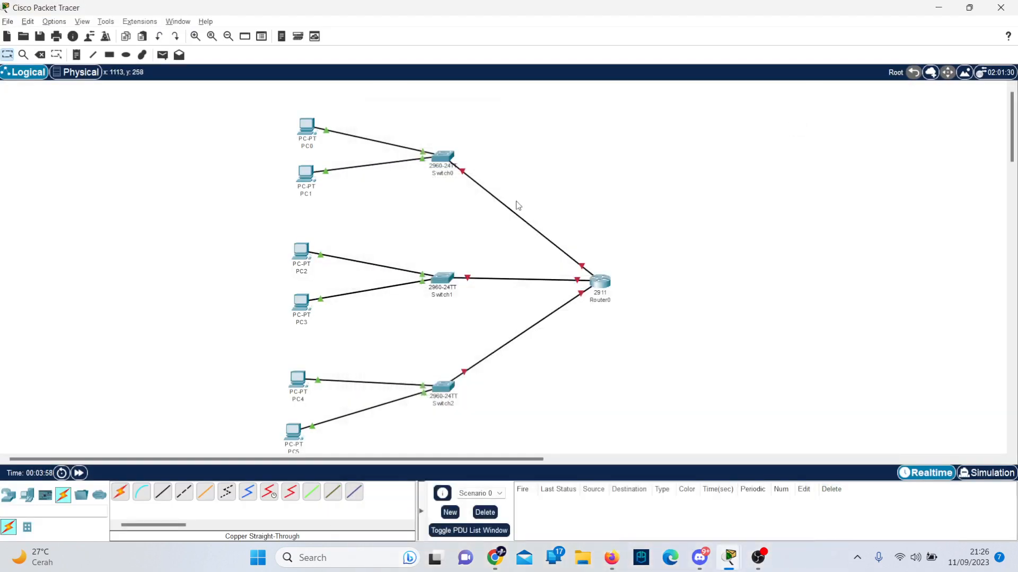
Set PC2's static IPv4 address to 192.168.20.100 with subnet mask 255.255.255.0, checking it against the PDF's topology diagram.
left_click(300, 252)
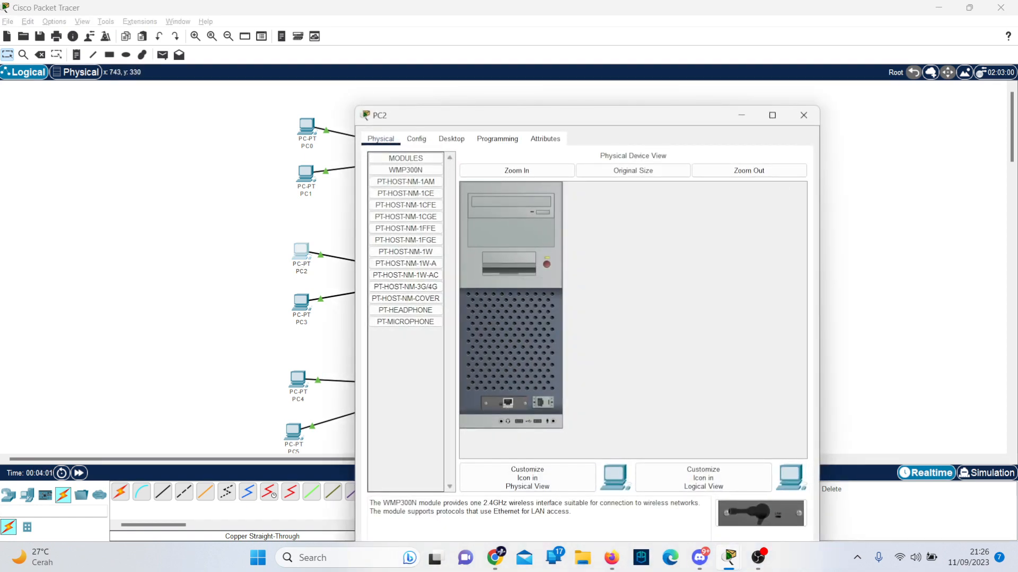
mouse_move(770, 561)
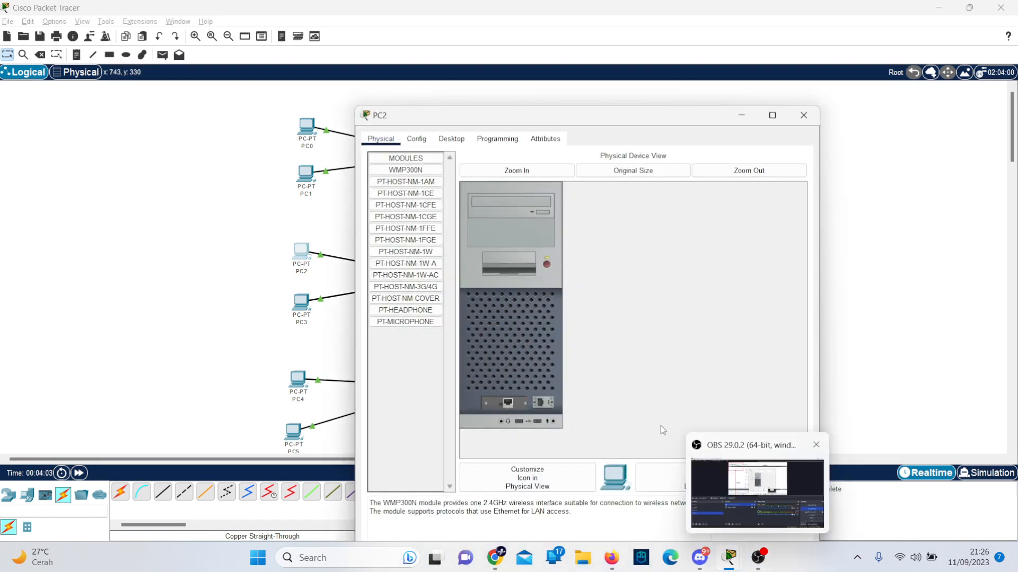
left_click(416, 138)
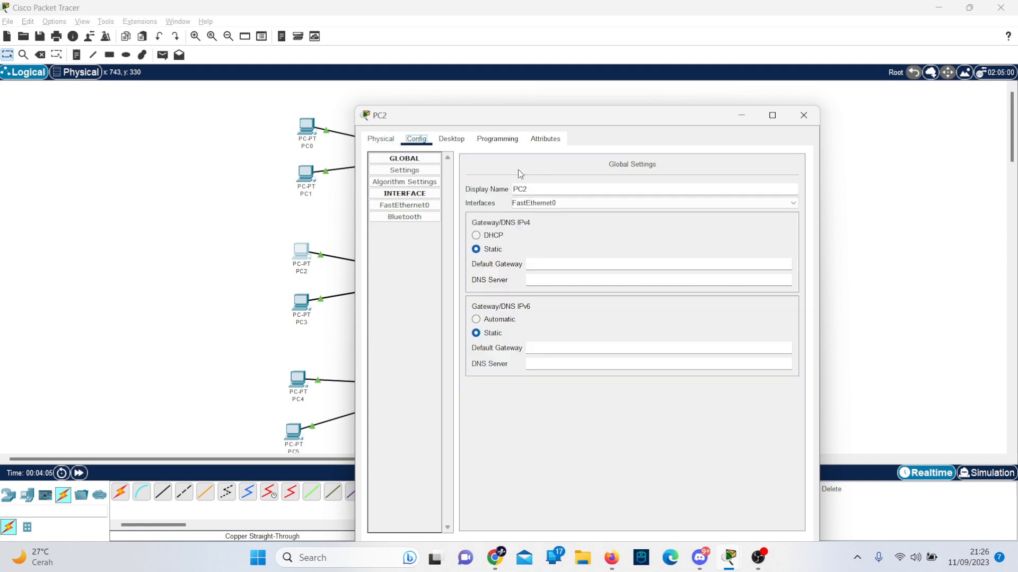
left_click(451, 138)
left_click(414, 198)
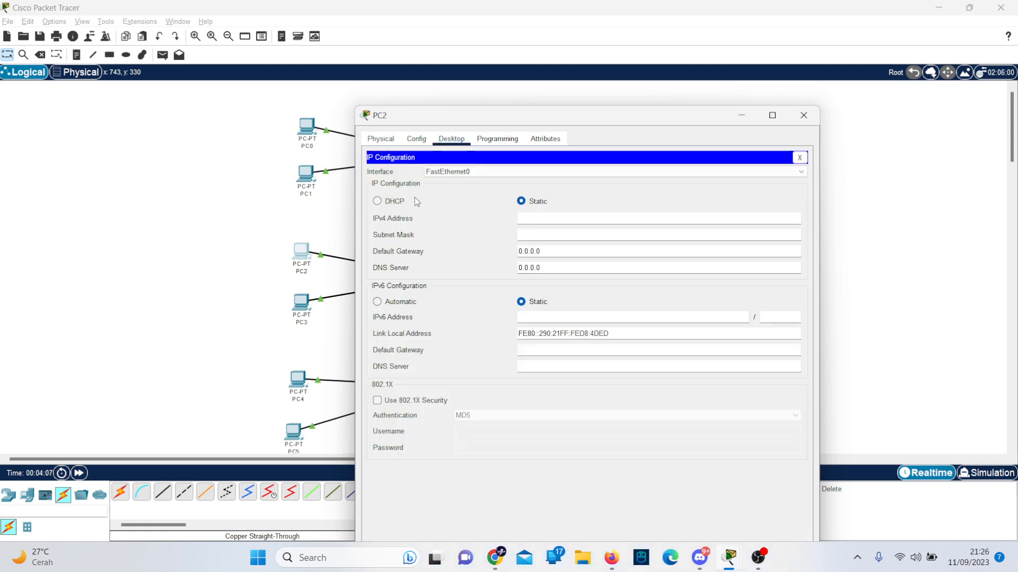
left_click(564, 219)
type("192.1")
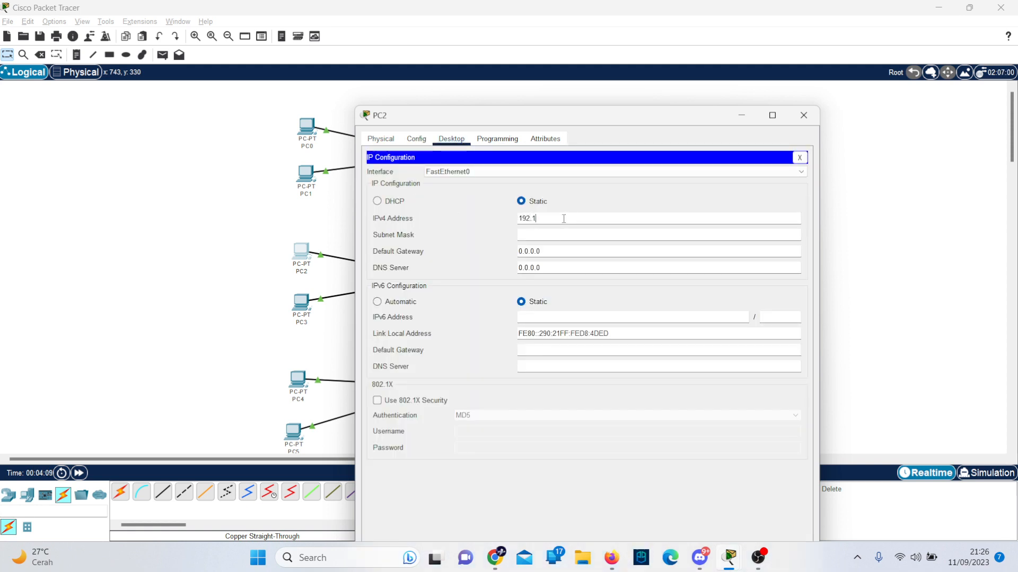
type("68.")
type("20.10")
type("1")
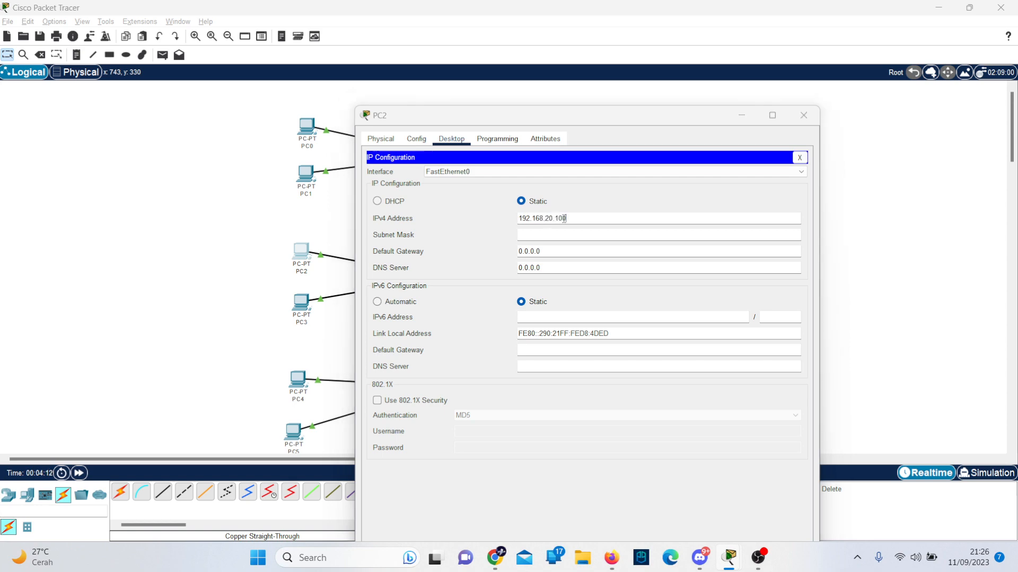
key("alt+Tab")
scroll(563, 219, "up", 8)
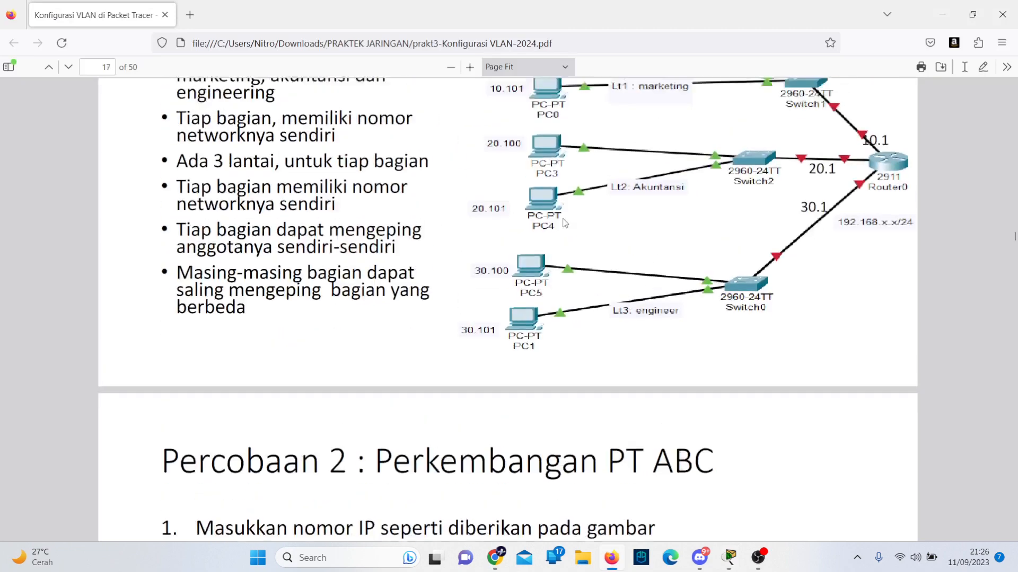
key("alt+Tab")
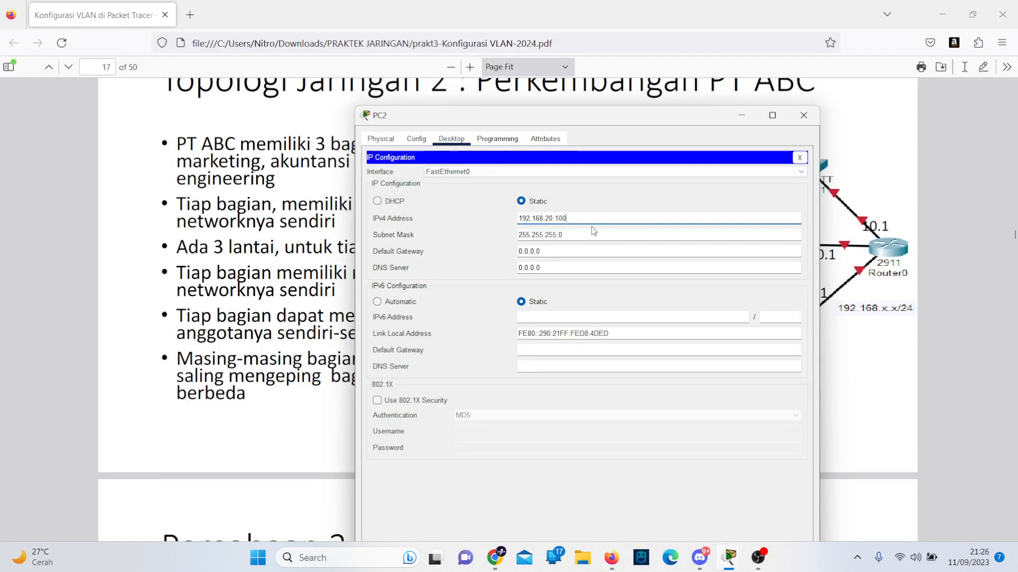
Set PC2's default gateway to 192.168.20.1 and close its configuration window.
left_click(596, 251)
key("BackSpace")
key("BackSpace")
key("BackSpace")
key("BackSpace")
type("19")
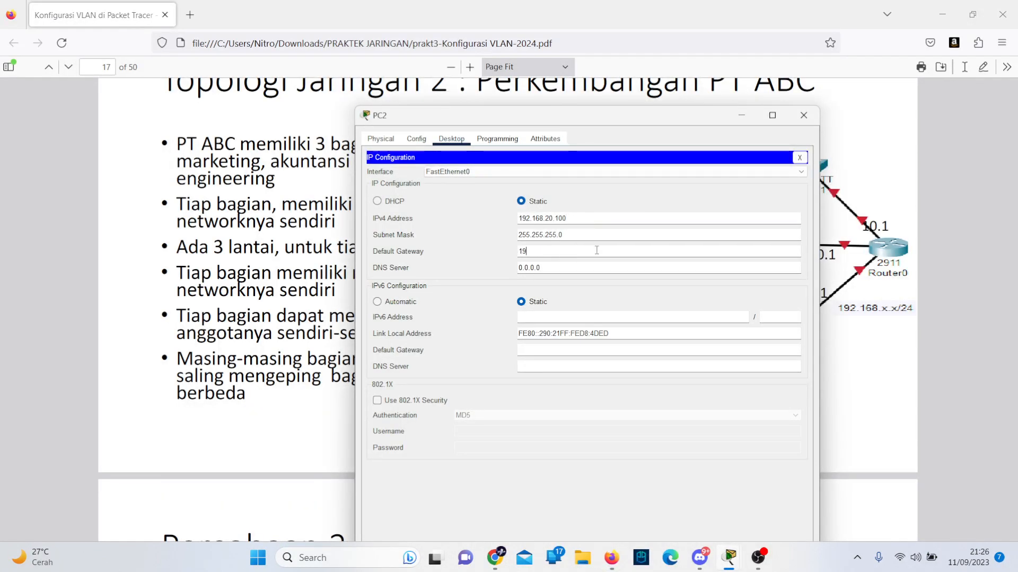
type("2.168.")
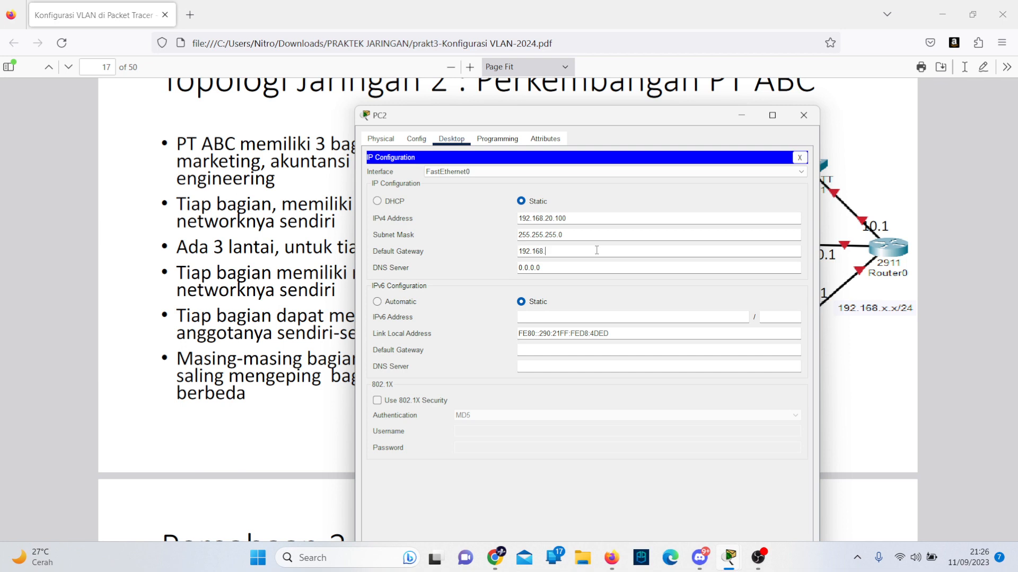
type("20.1")
left_click(811, 122)
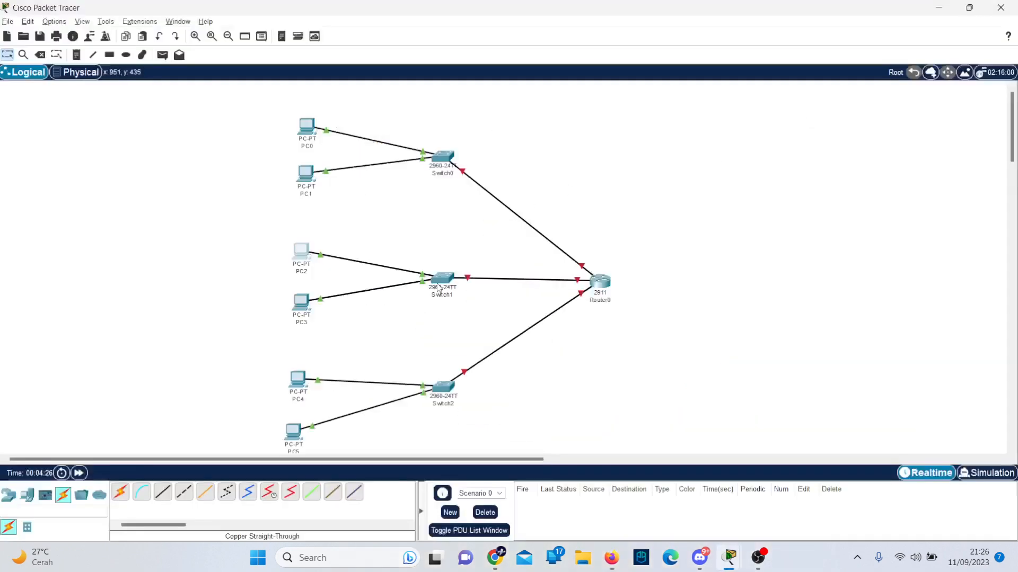
Set PC3's static IPv4 address to 192.168.20.101 with subnet mask 255.255.255.0.
left_click(301, 303)
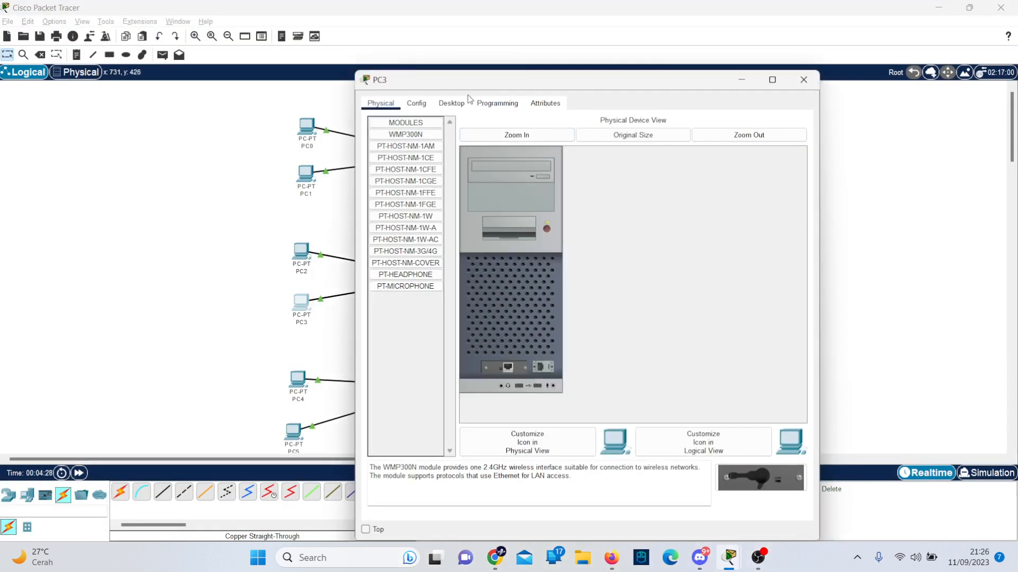
left_click(451, 103)
left_click(424, 163)
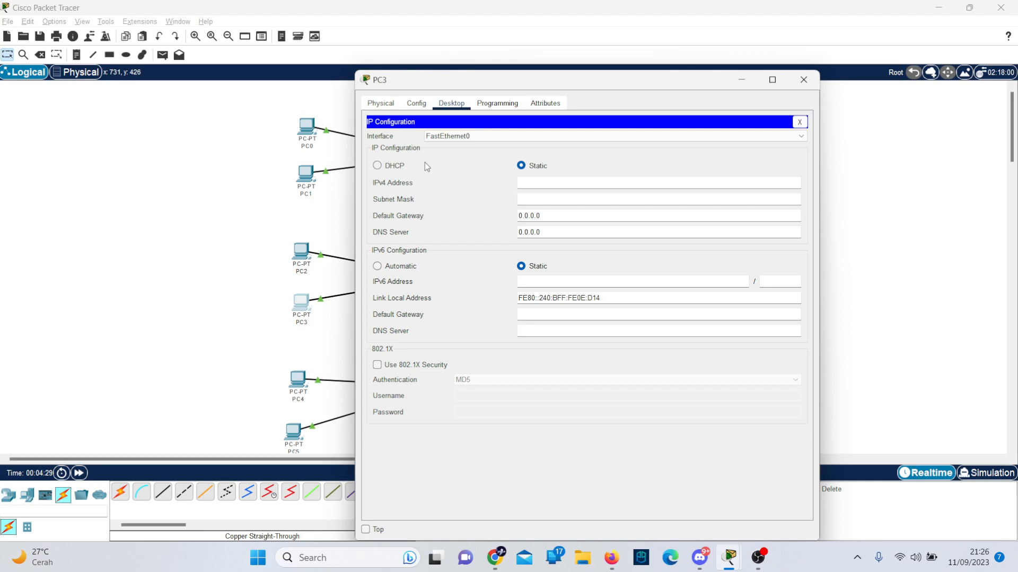
left_click(536, 183)
type("192.168.20.101")
Set PC3's default gateway to 192.168.20.1 and close its configuration window.
left_click(560, 216)
key("BackSpace")
key("BackSpace")
key("BackSpace")
key("BackSpace")
key("BackSpace")
key("BackSpace")
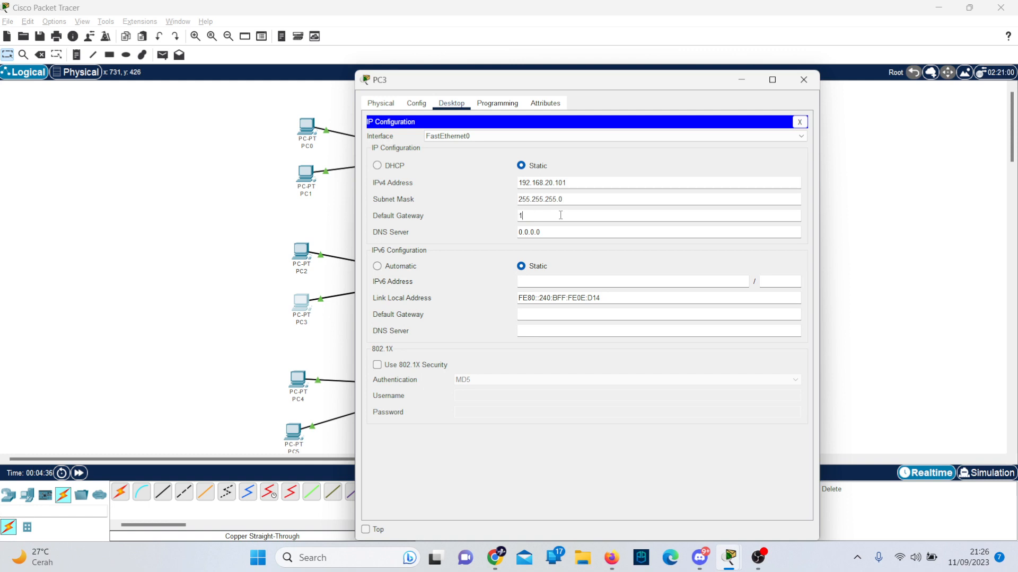
type("192.168.20.1")
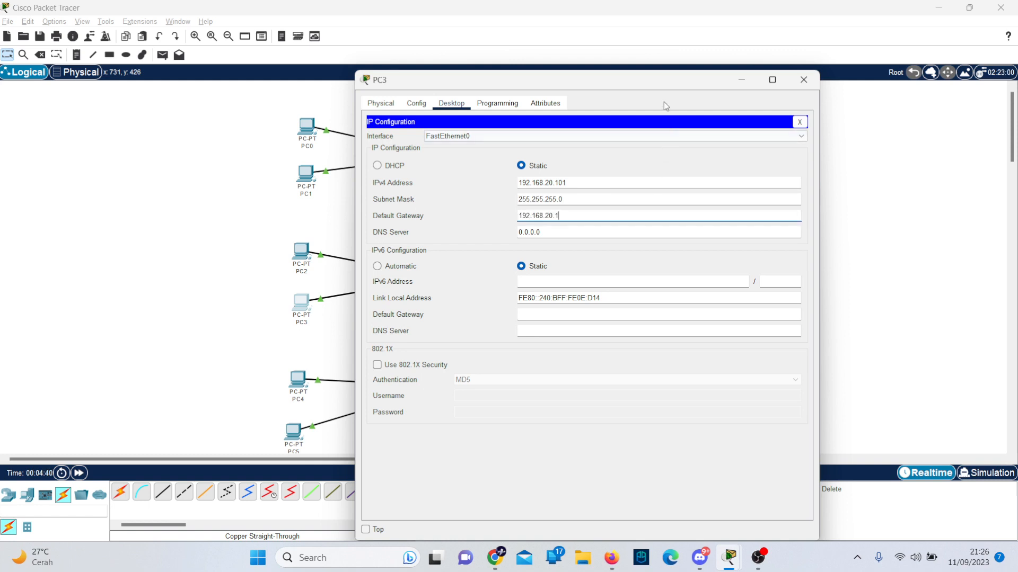
left_click(804, 79)
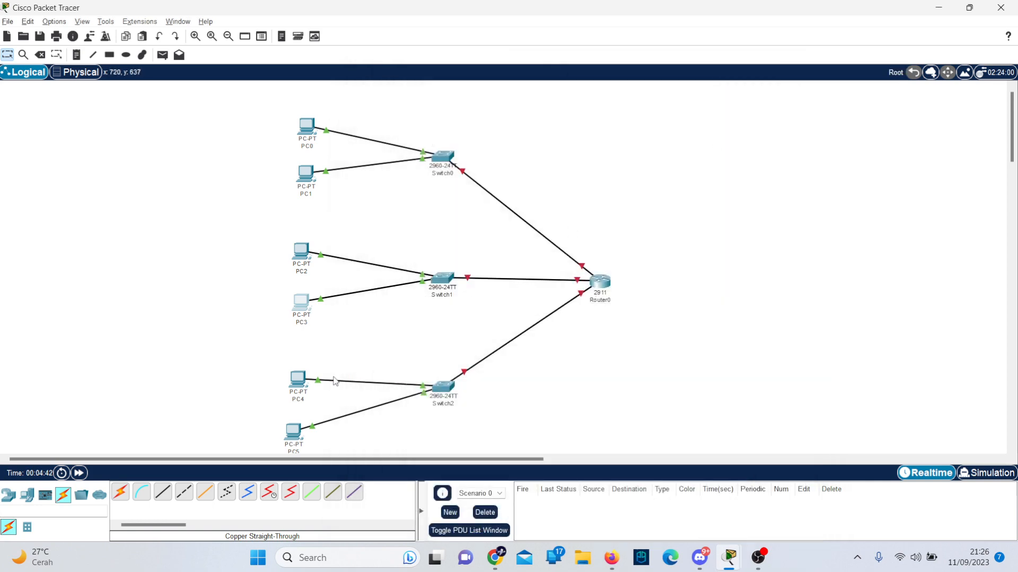
Set PC4's static IPv4 address to 192.168.30.100 with subnet mask 255.255.255.0.
left_click(297, 378)
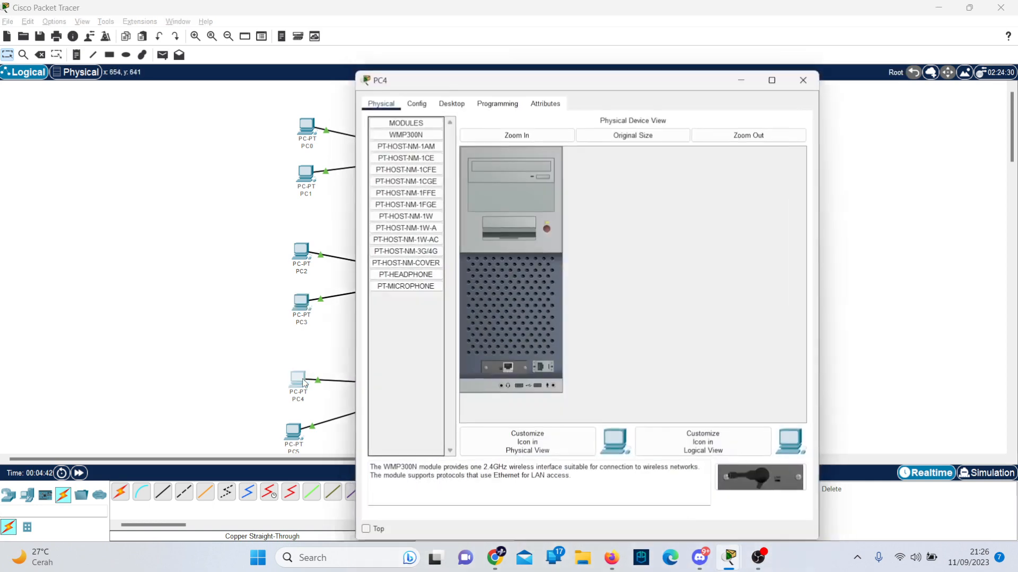
left_click(440, 104)
left_click(401, 140)
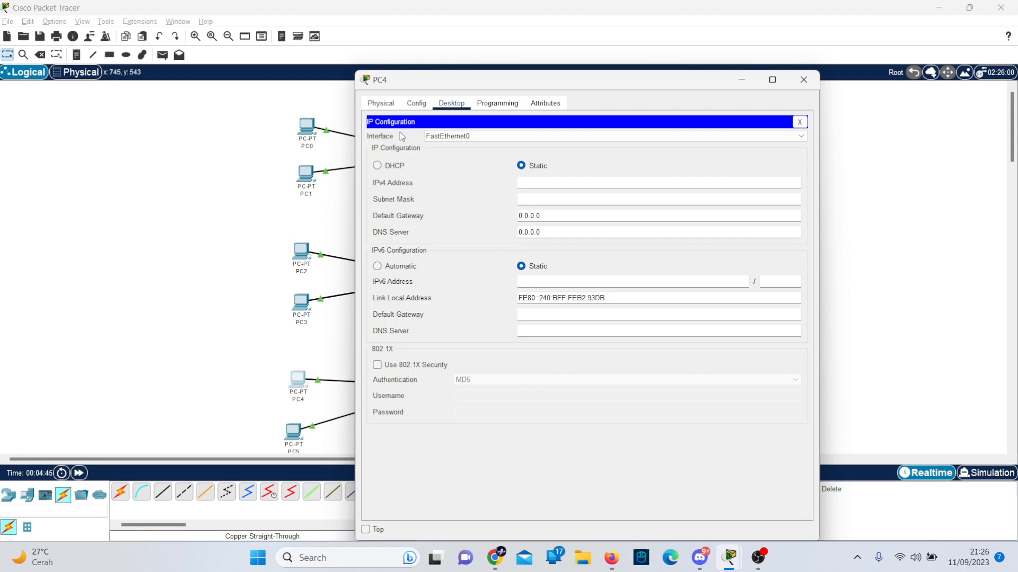
left_click(555, 186)
type("192.168.30.100")
key("Tab")
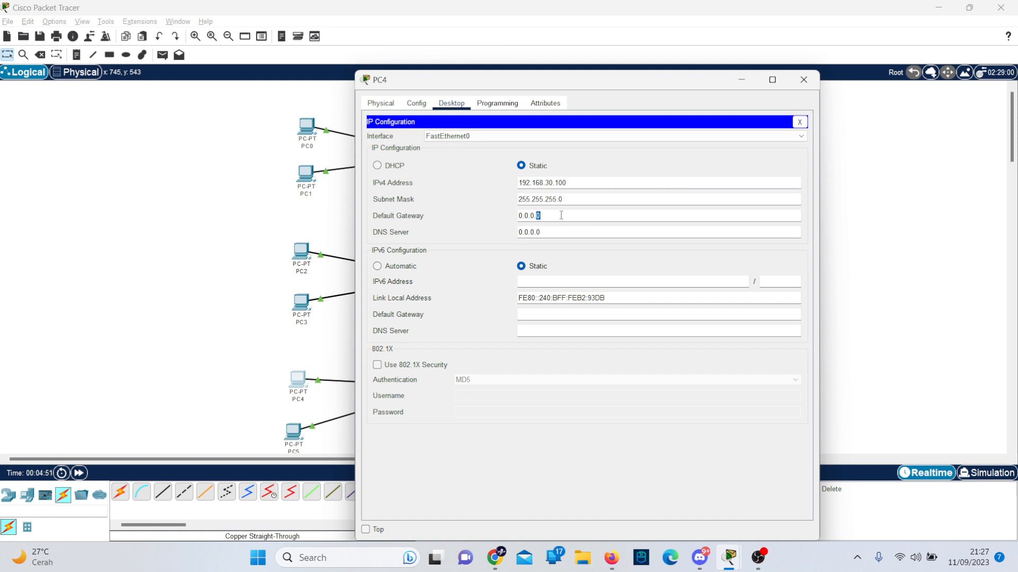
Enter PC4's default gateway for the engineer network and close its configuration window.
key("Tab")
type("192.15")
left_click(816, 90)
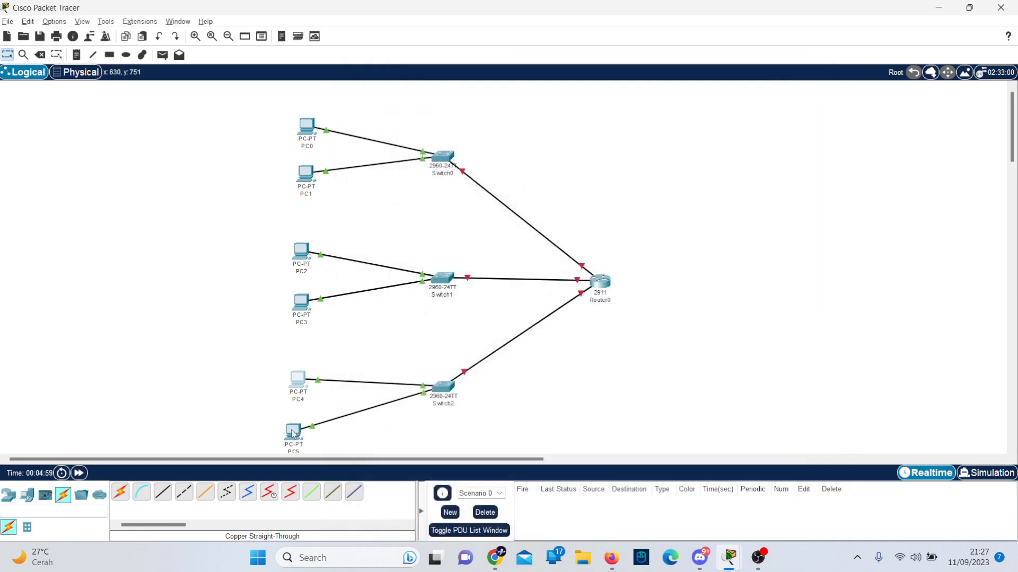
Open PC5's configuration window and close the PC0 window still open in the background.
left_click(294, 430)
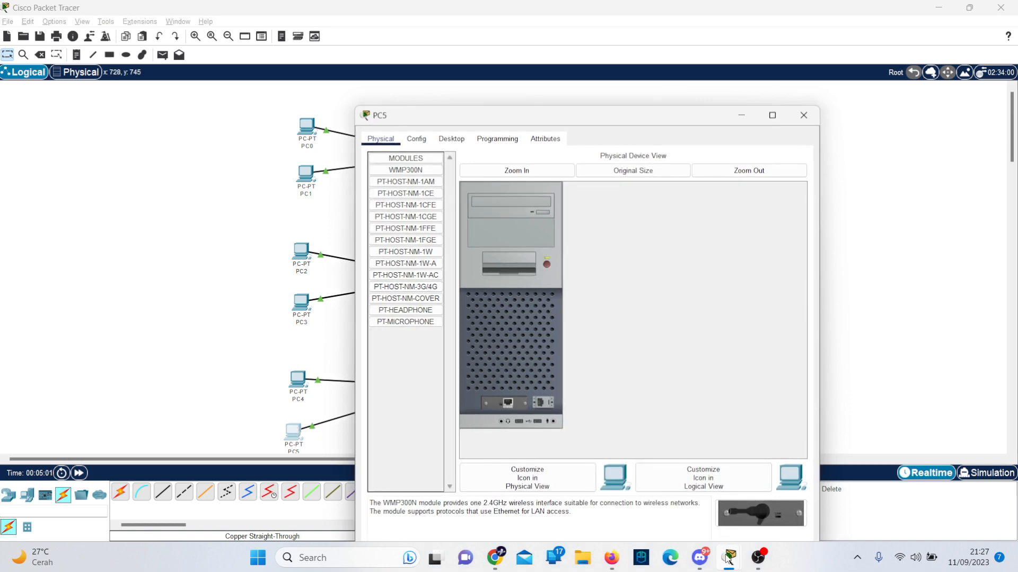
mouse_move(728, 552)
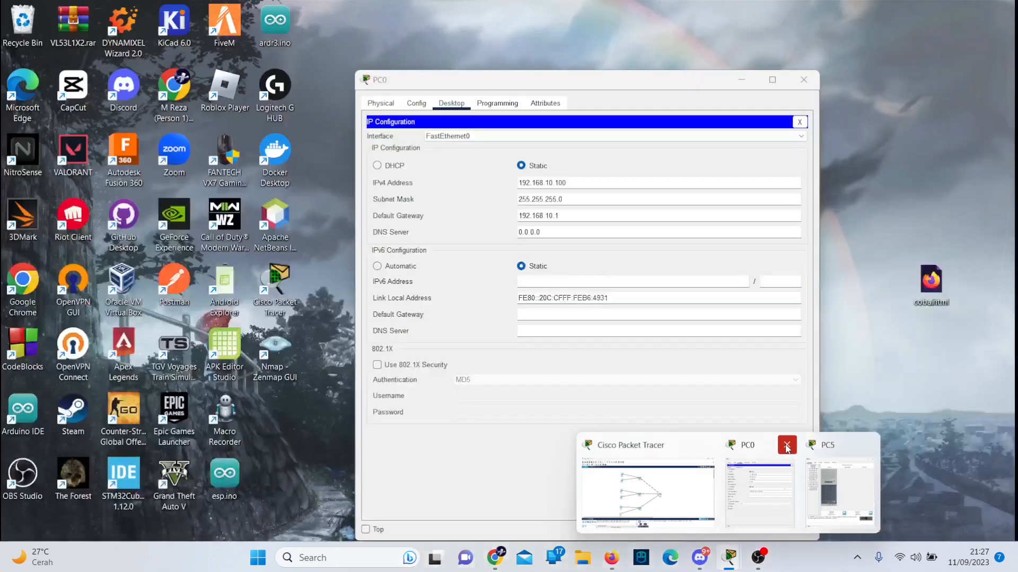
left_click(785, 445)
left_click(787, 448)
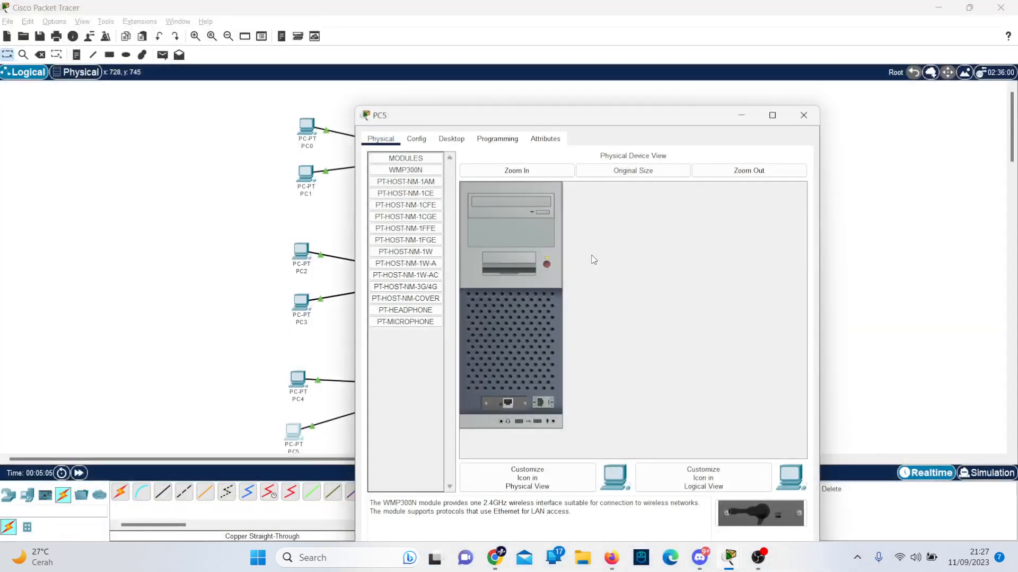
Give PC5 the static IPv4 address 192.168.30.101, subnet mask 255.255.255.0 and default gateway 192.168.30.1, and close its window.
left_click(454, 136)
left_click(420, 178)
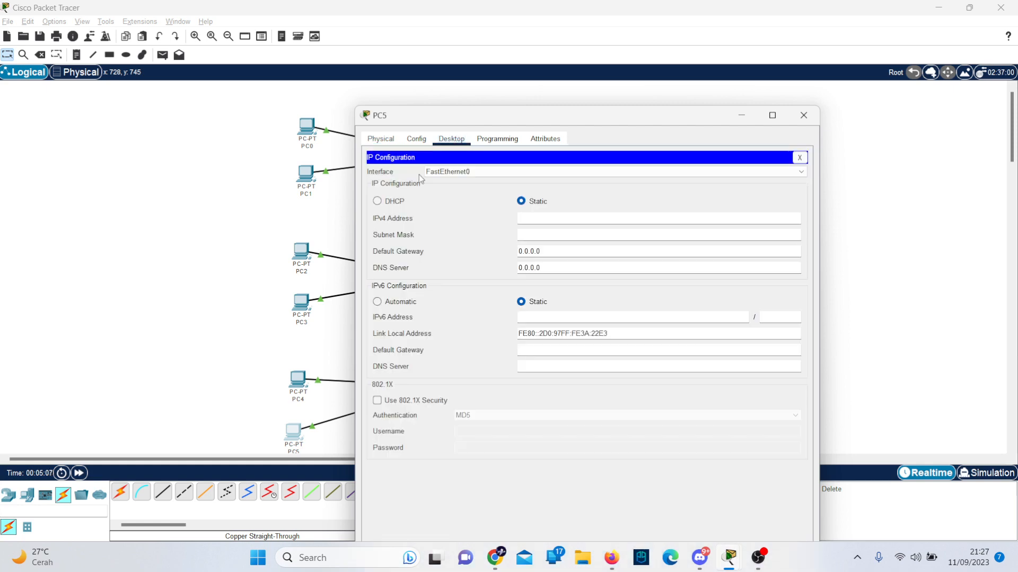
left_click(597, 222)
type("192.168.30.101")
key("Tab")
key("Tab")
type("192.")
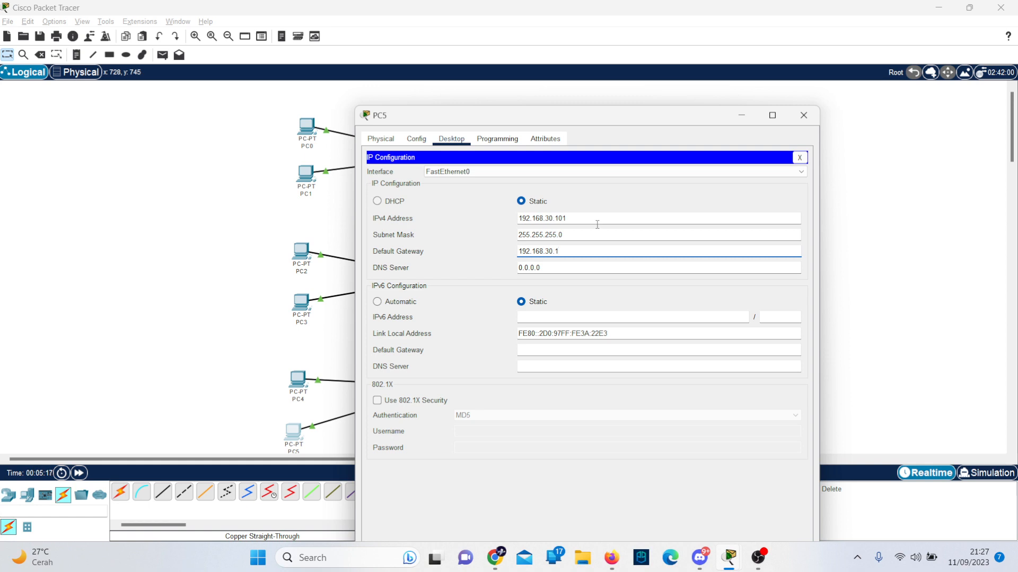
left_click(803, 115)
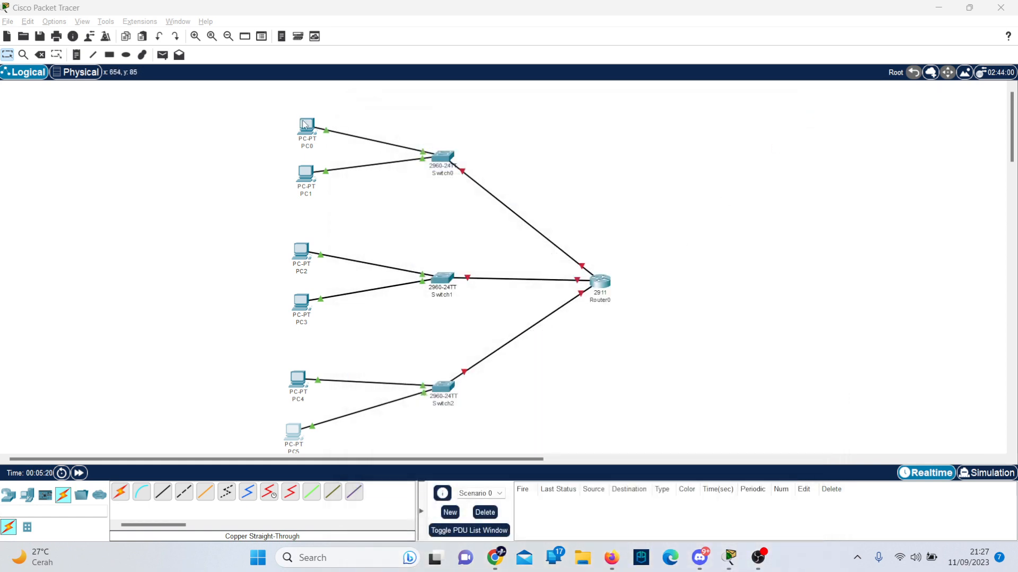
Following the PDF's internal ping exercise, continuously ping 192.168.10.101 from PC0's command prompt and close PC0's window.
key("alt+Tab")
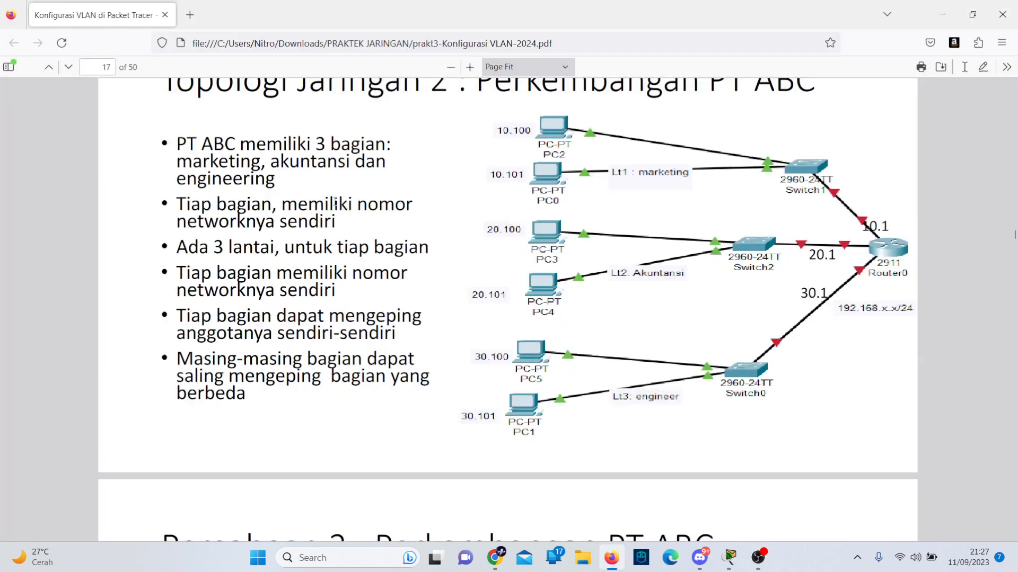
scroll(335, 201, "down", 8)
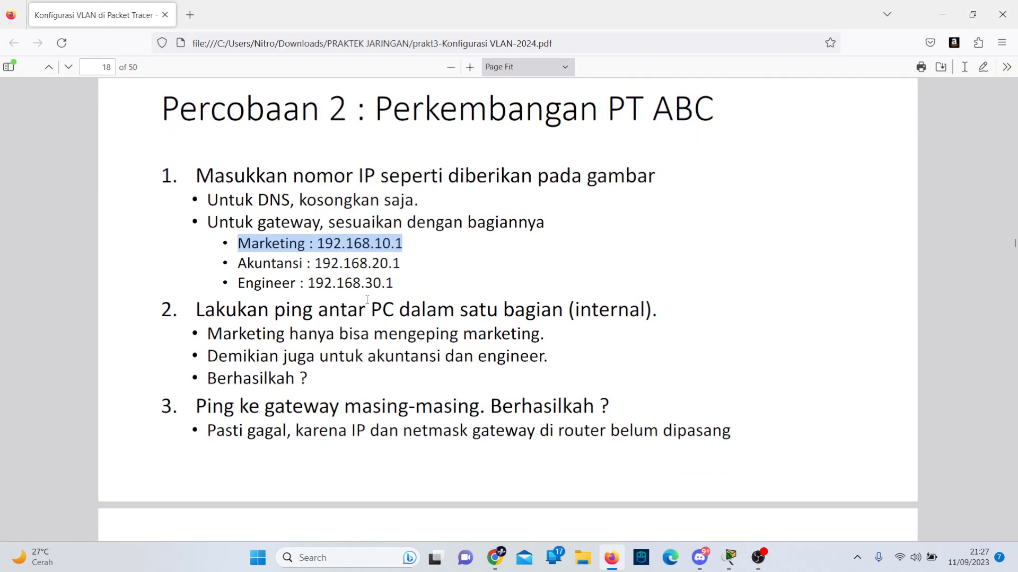
key("alt+Tab")
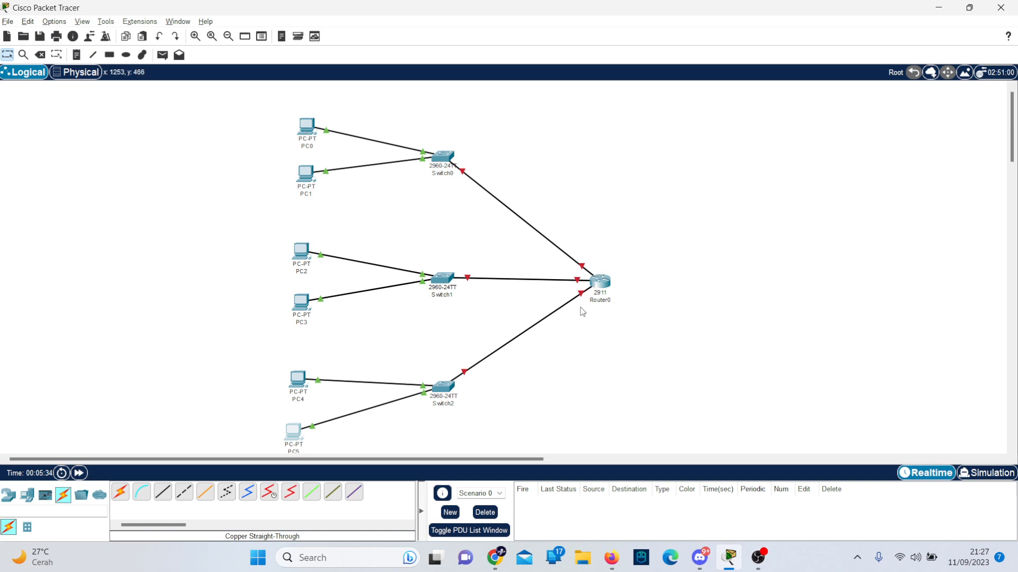
left_click(312, 128)
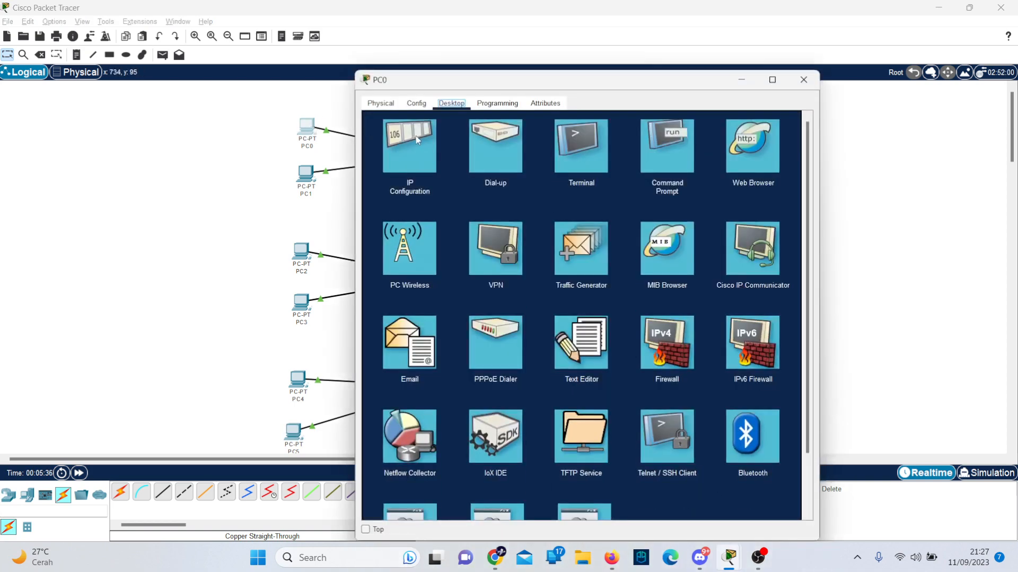
left_click(675, 139)
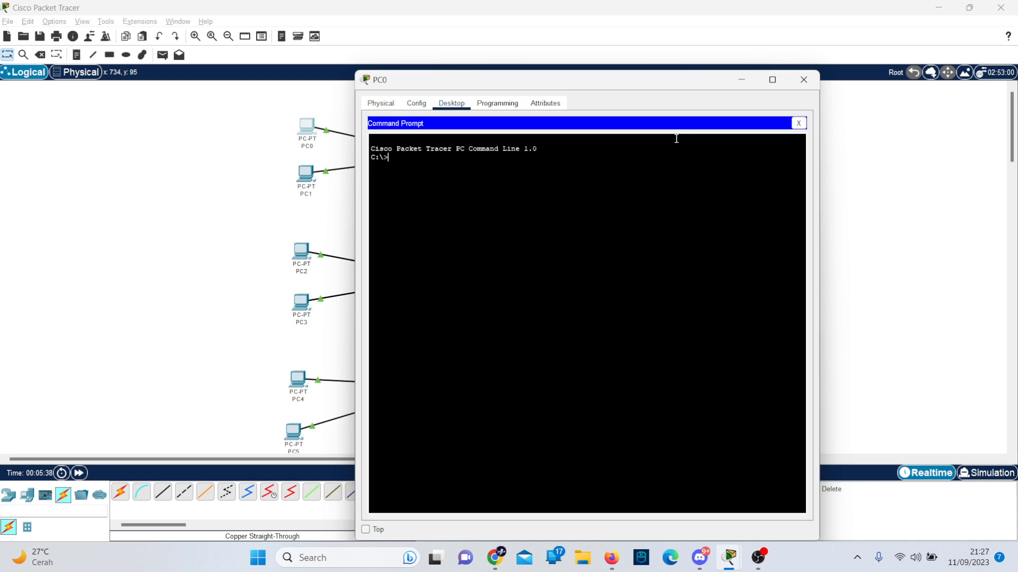
type("ping -t 192.168.10.101")
key("Return")
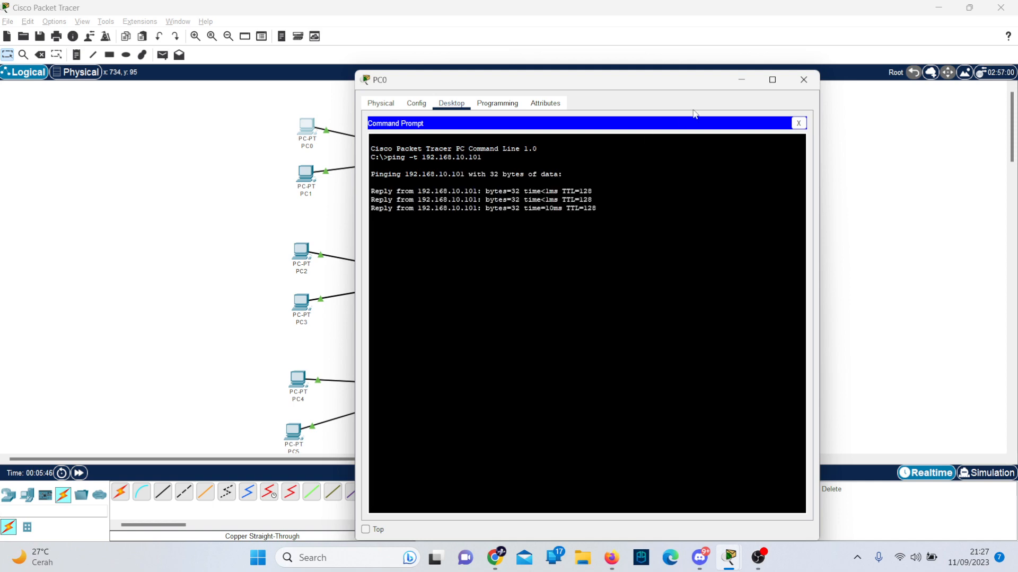
left_click(803, 80)
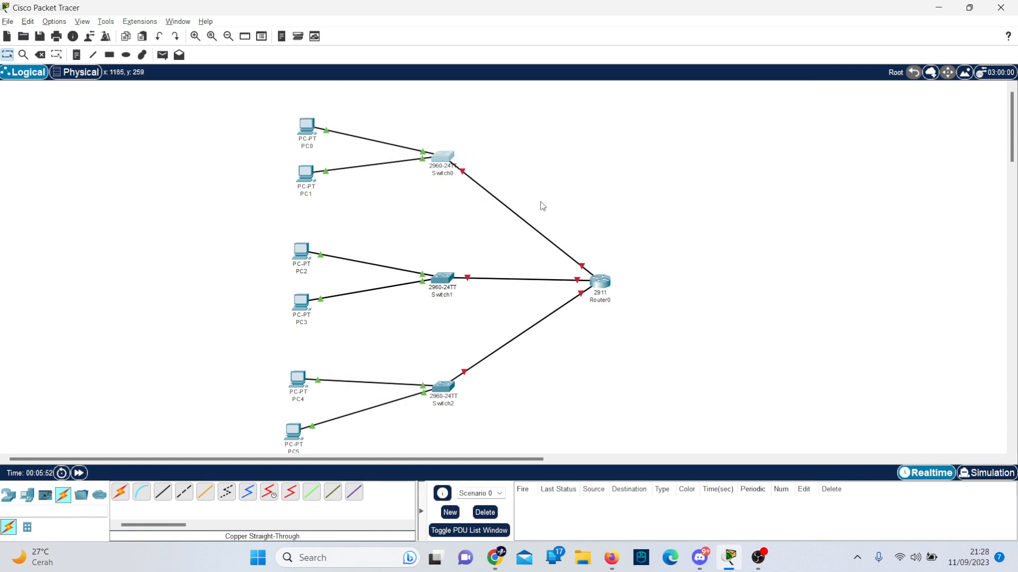
Read the PDF's gateway ping exercise and the router addressing step that follows it, and return to the Packet Tracer topology.
key("alt+Tab")
scroll(518, 307, "down", 3)
left_click(224, 287)
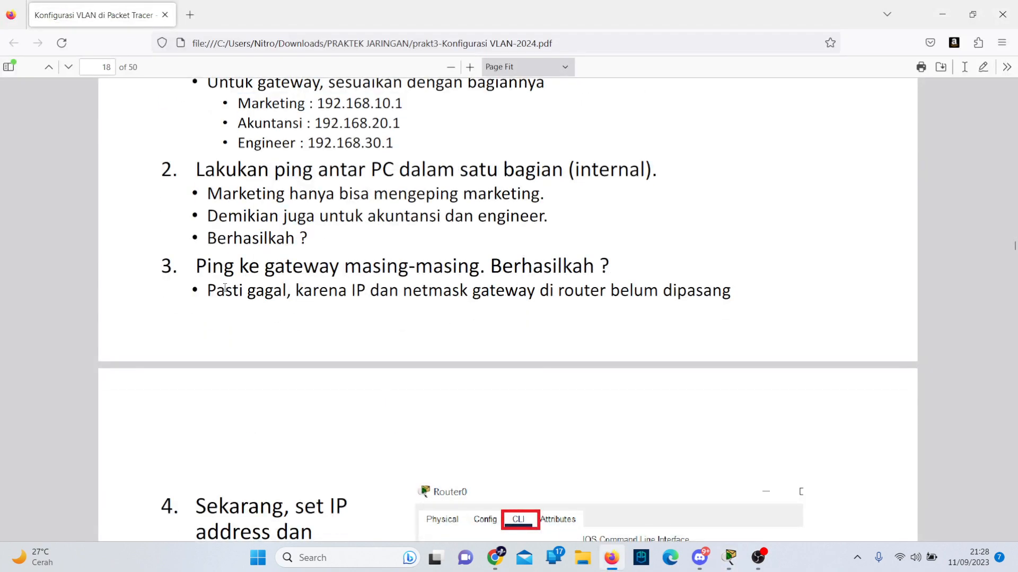
left_click_drag(212, 294, 768, 293)
left_click(768, 293)
scroll(720, 311, "down", 4)
key("alt+Tab")
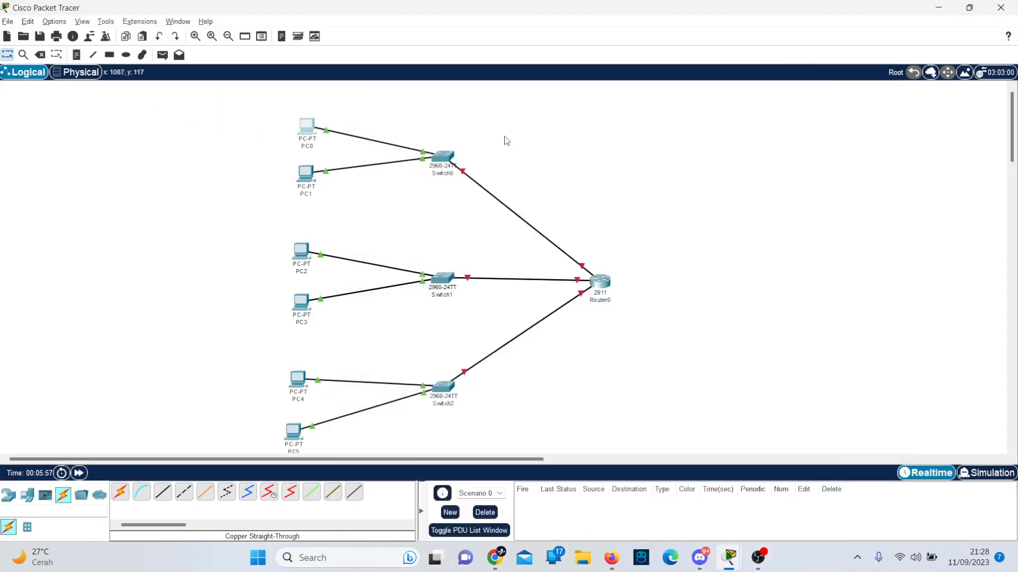
Run a continuous ping to 192.168.30.1 from PC0's command prompt, stop it, and close PC0's window.
mouse_move(729, 556)
left_click(780, 488)
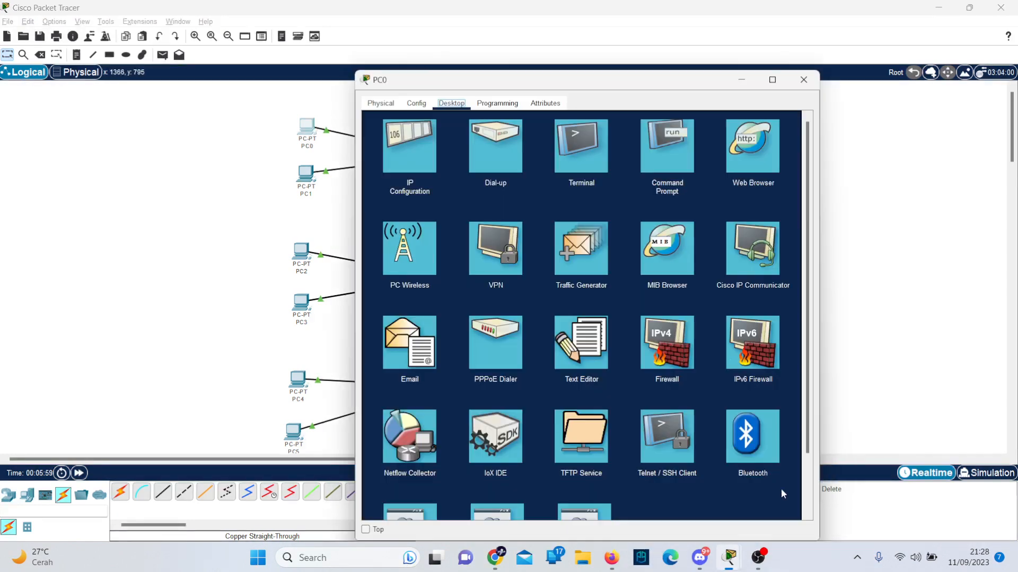
left_click(666, 144)
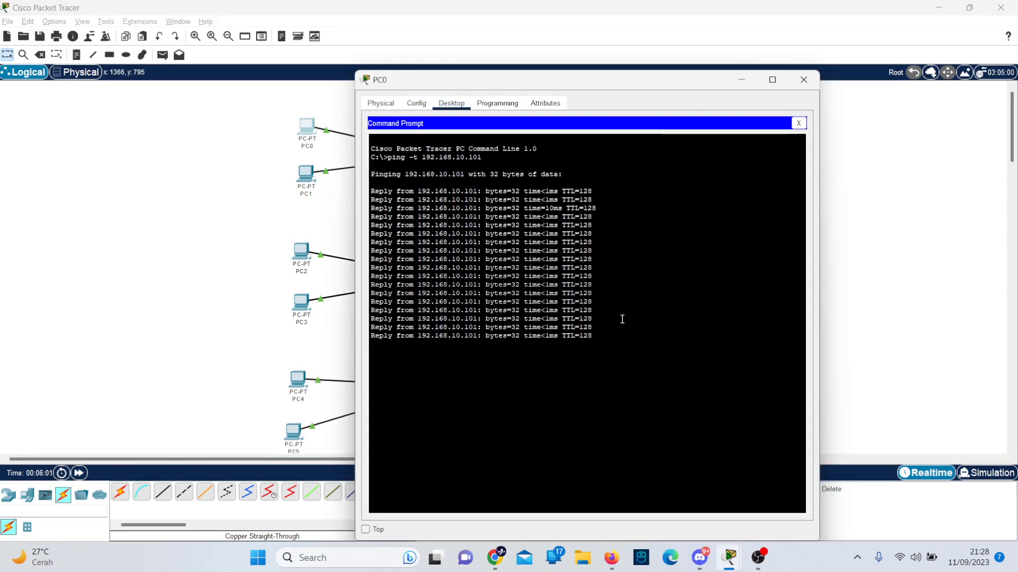
type("ping -t")
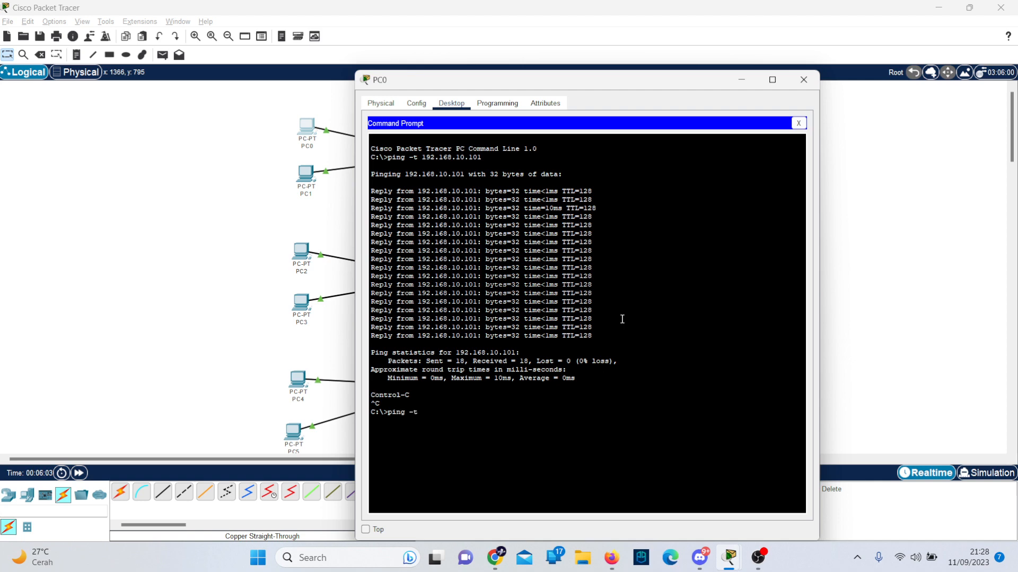
type(" 192.15")
type("8.30.1")
key("Return")
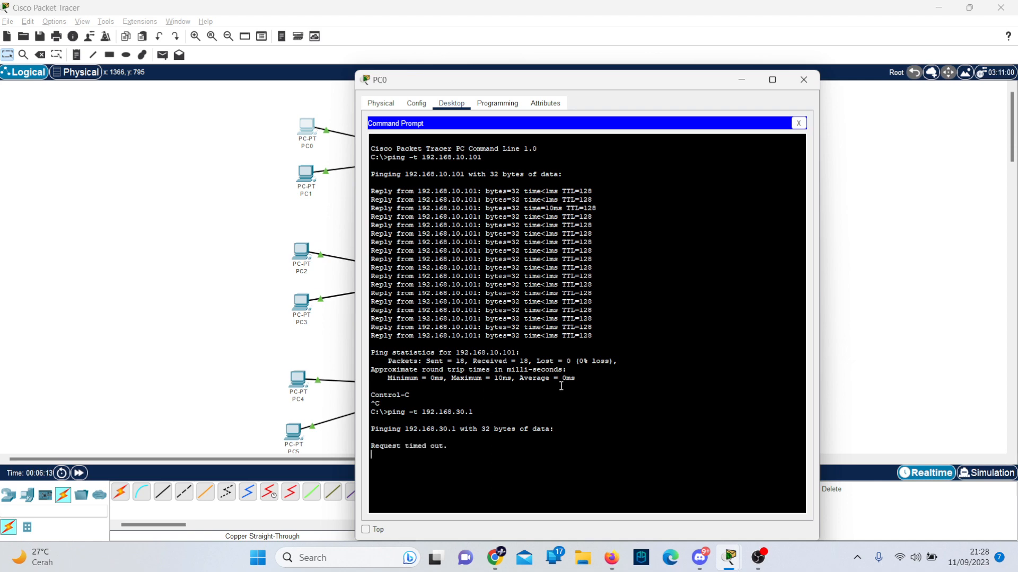
key("ctrl+c")
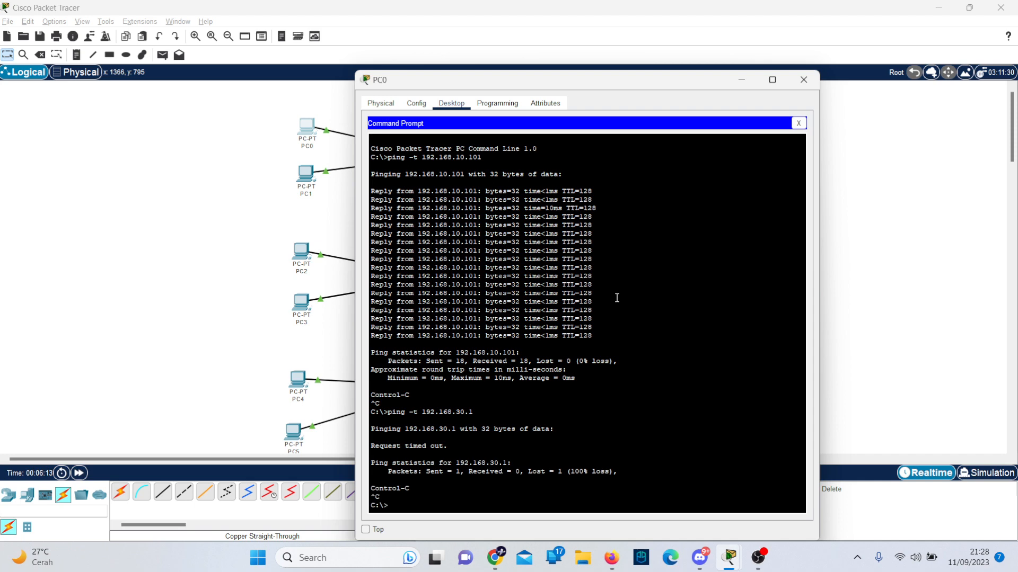
left_click(804, 80)
Check the PDF's gateway addressing instructions and open Router0's command line interface in Packet Tracer.
key("alt+Tab")
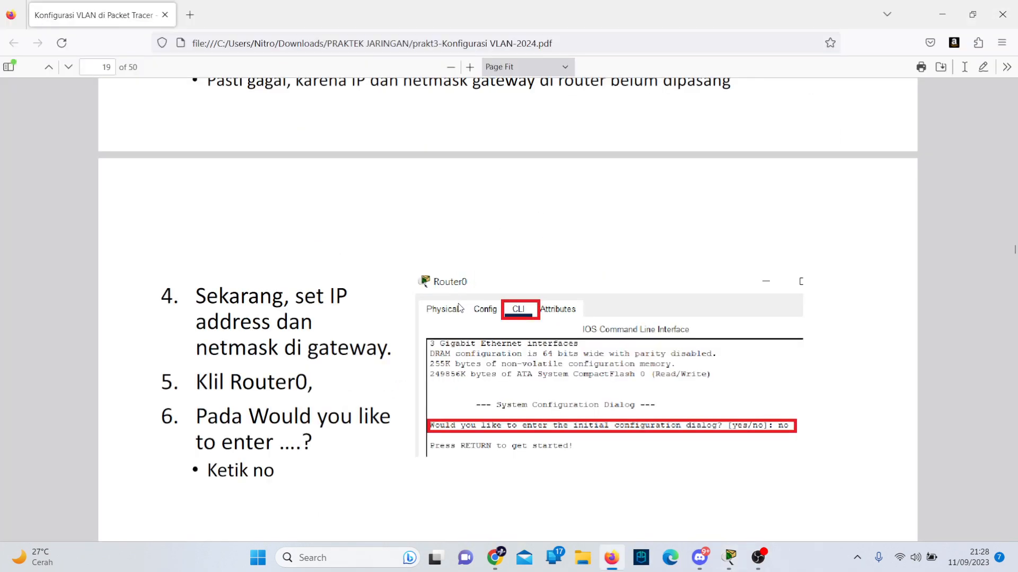
scroll(459, 306, "up", 1)
scroll(459, 307, "down", 3)
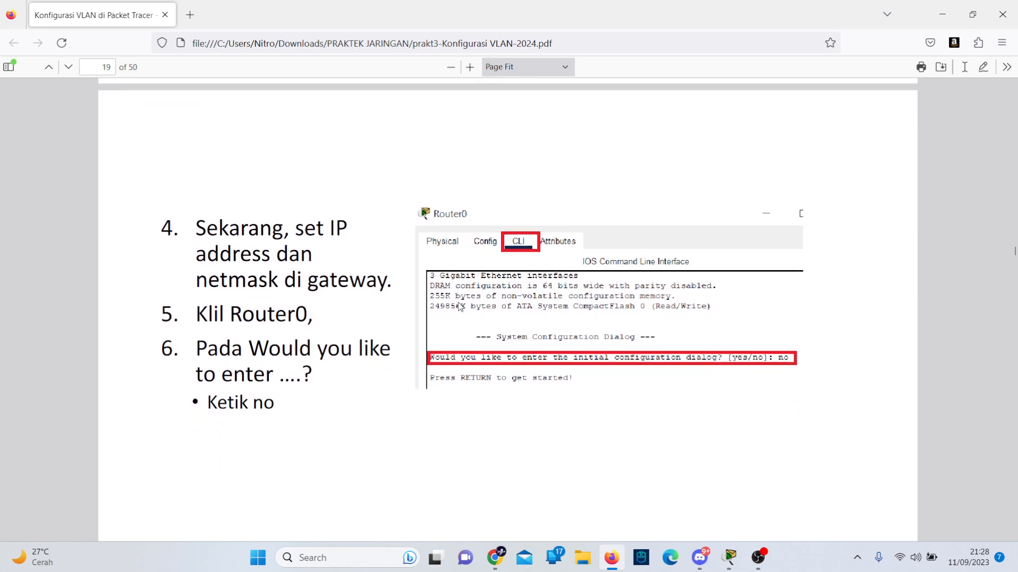
key("alt+Tab")
left_click(601, 282)
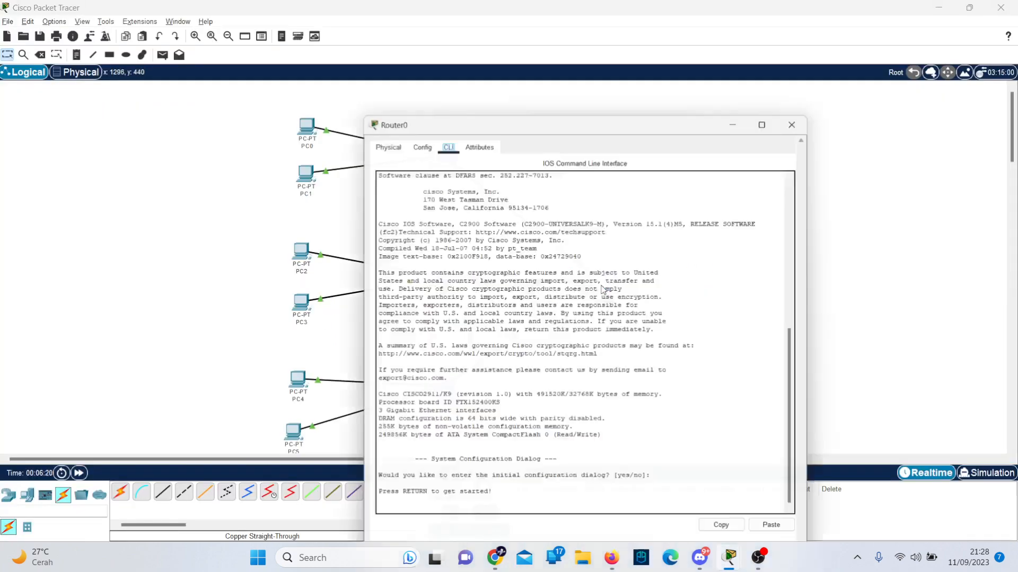
left_click(552, 463)
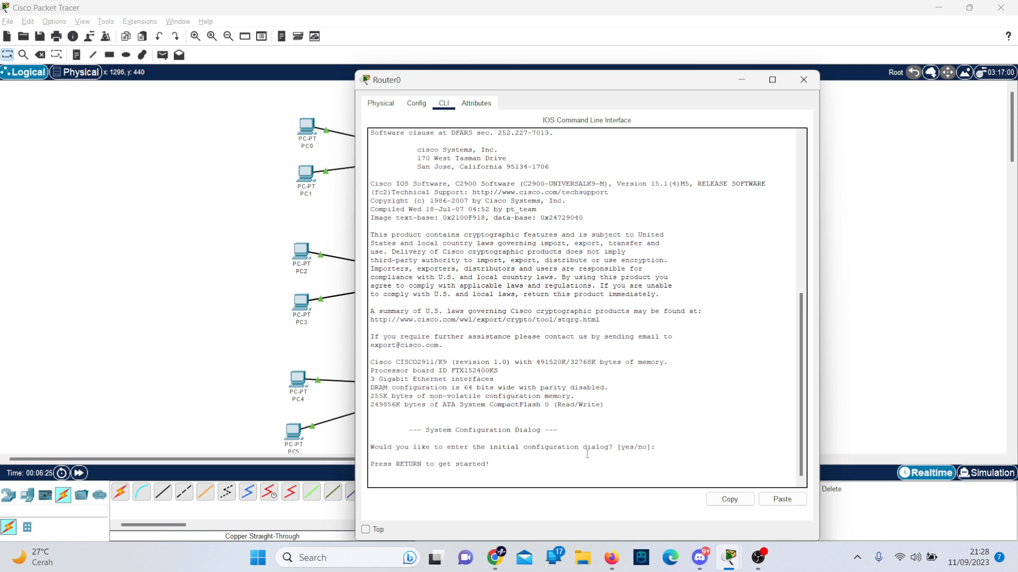
Recheck the PDF's initial configuration dialog step and start Router0's CLI session up to the Router> prompt.
key("alt+Tab")
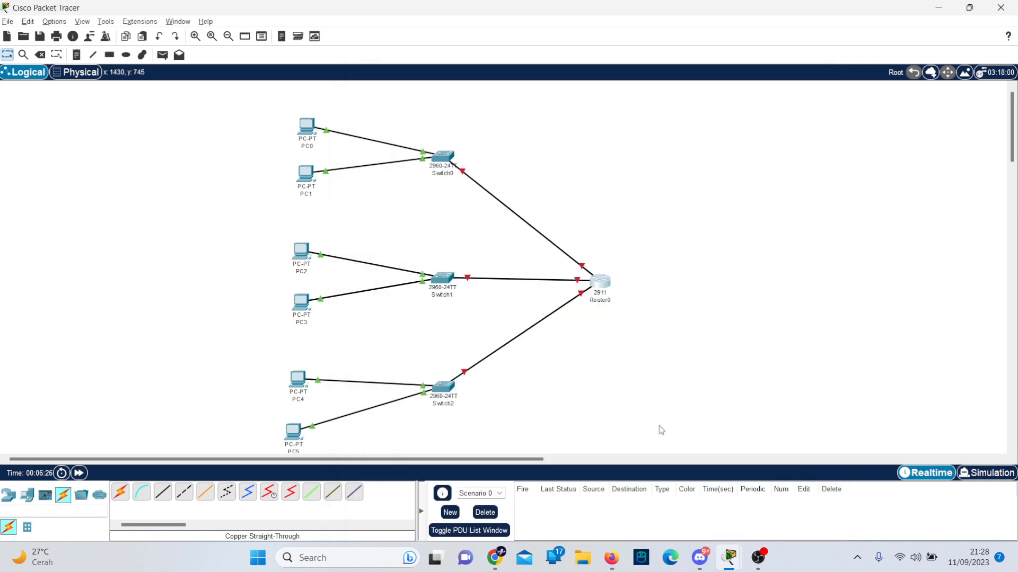
key("alt+Tab")
key("Tab")
scroll(466, 321, "down", 2)
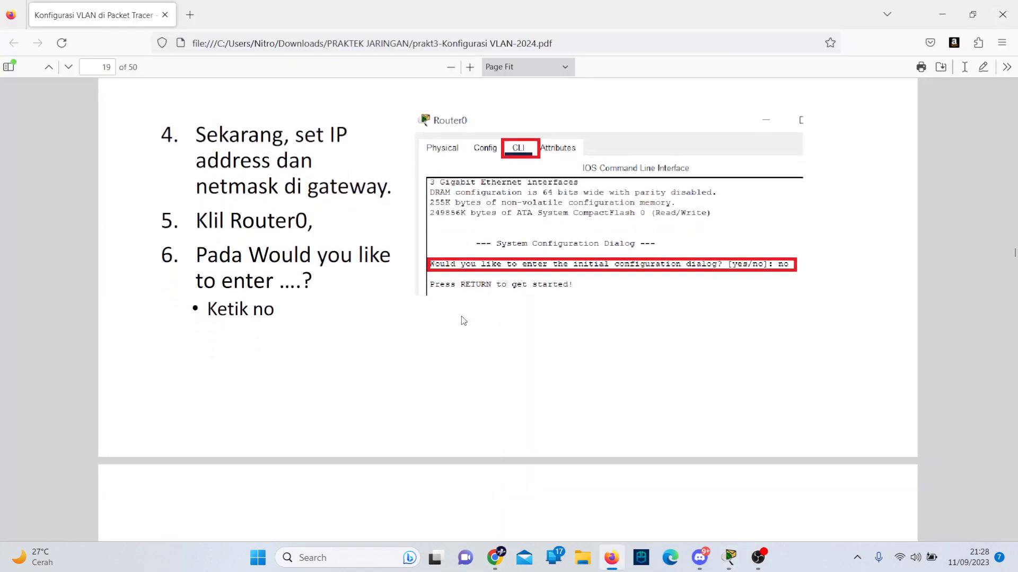
key("alt+Tab")
key("Tab")
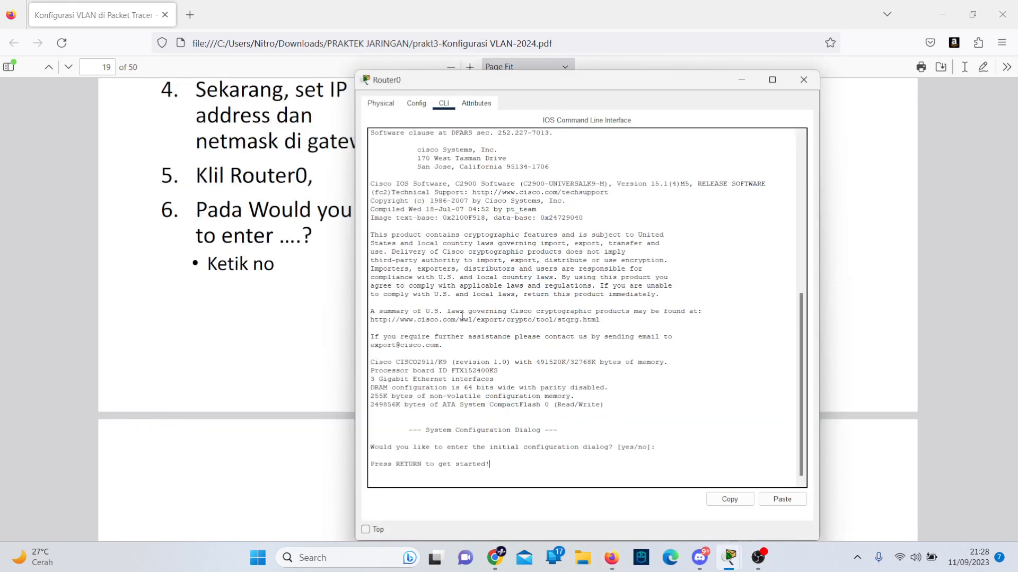
key("Return")
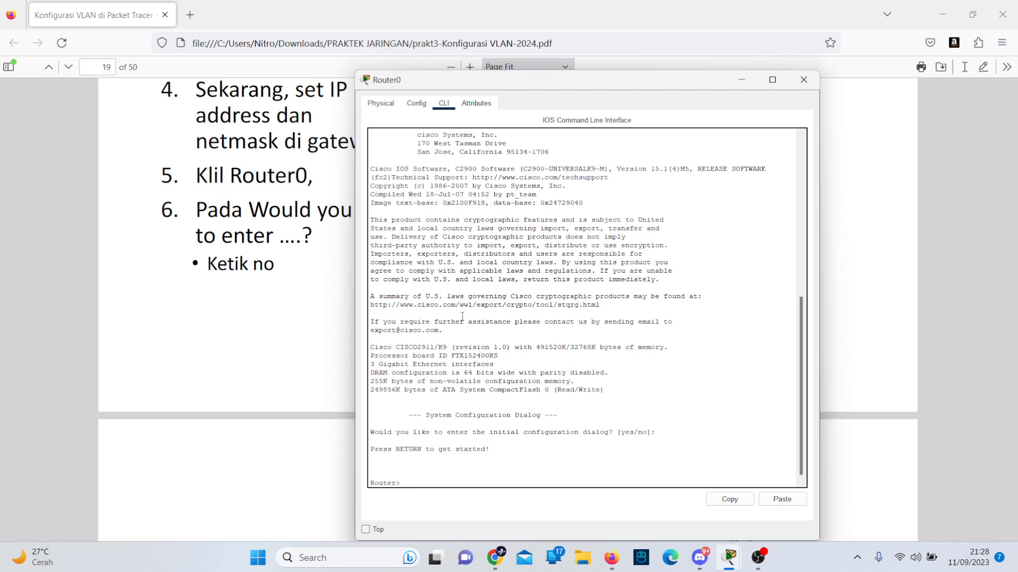
Following the PDF's next page, enter privileged mode on Router0 with the command enable.
key("alt+Tab")
scroll(463, 318, "down", 5)
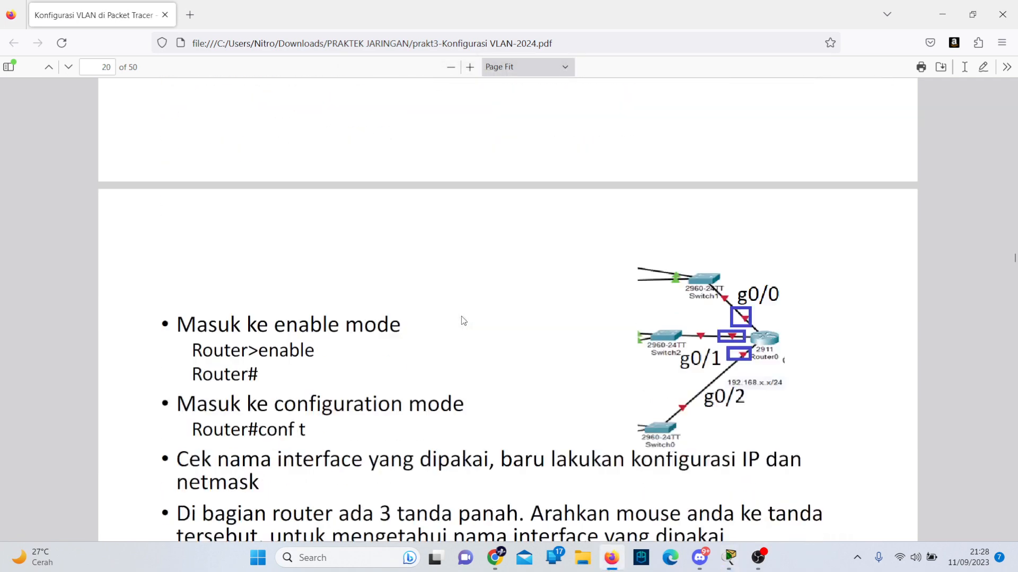
key("alt+Tab")
key("alt+Tab")
key("alt+Tab")
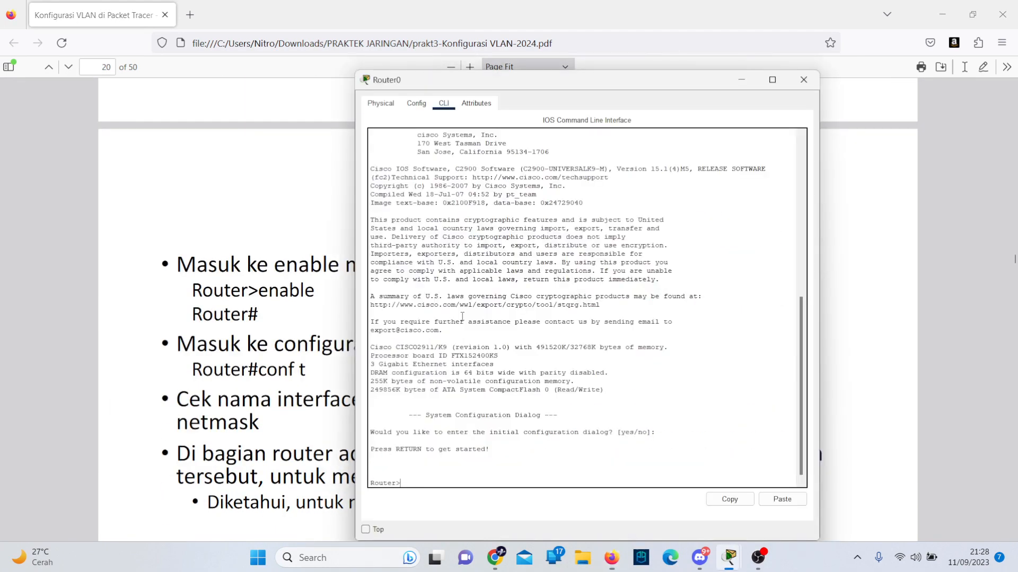
key("alt+Tab")
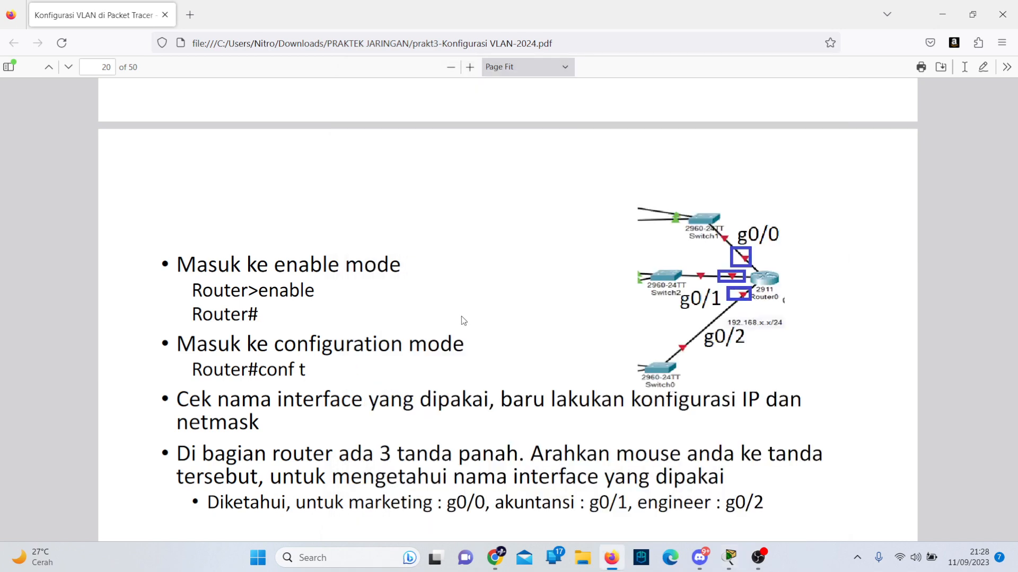
key("alt+Tab")
type("enable")
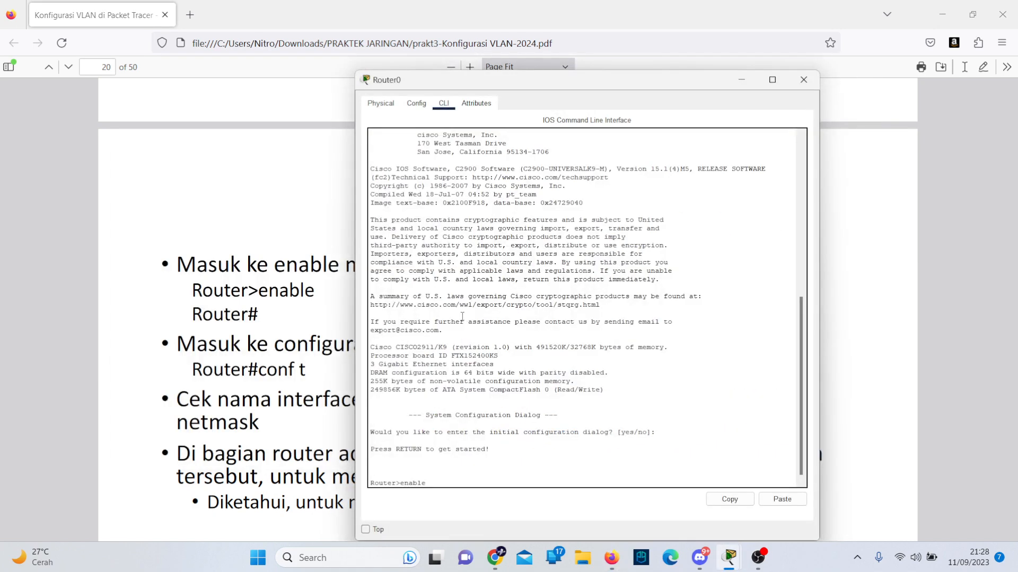
key("Return")
Review the PDF's configuration mode instruction and enter Router0's global configuration mode with conf t.
key("alt+Tab")
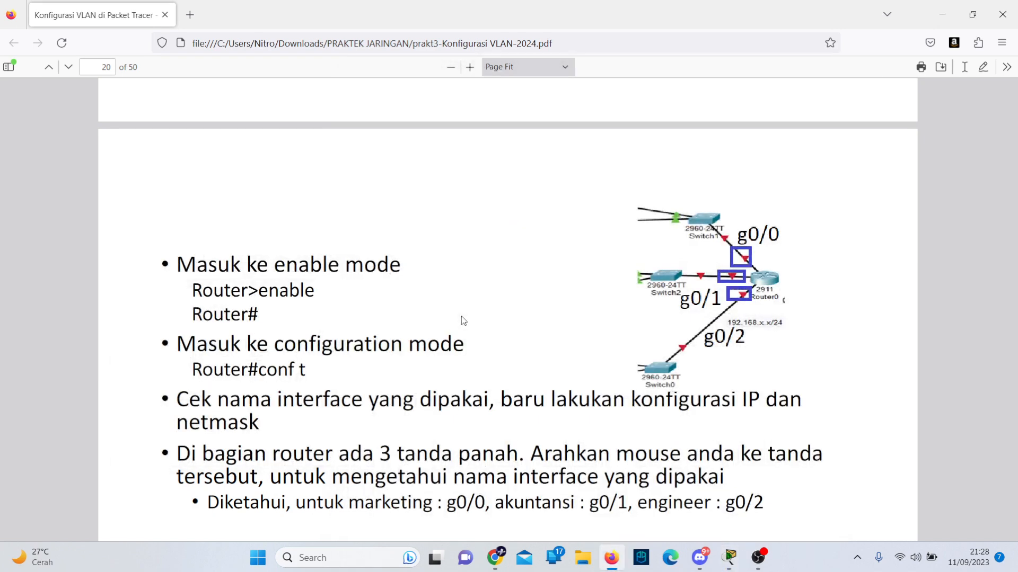
scroll(351, 268, "down", 3)
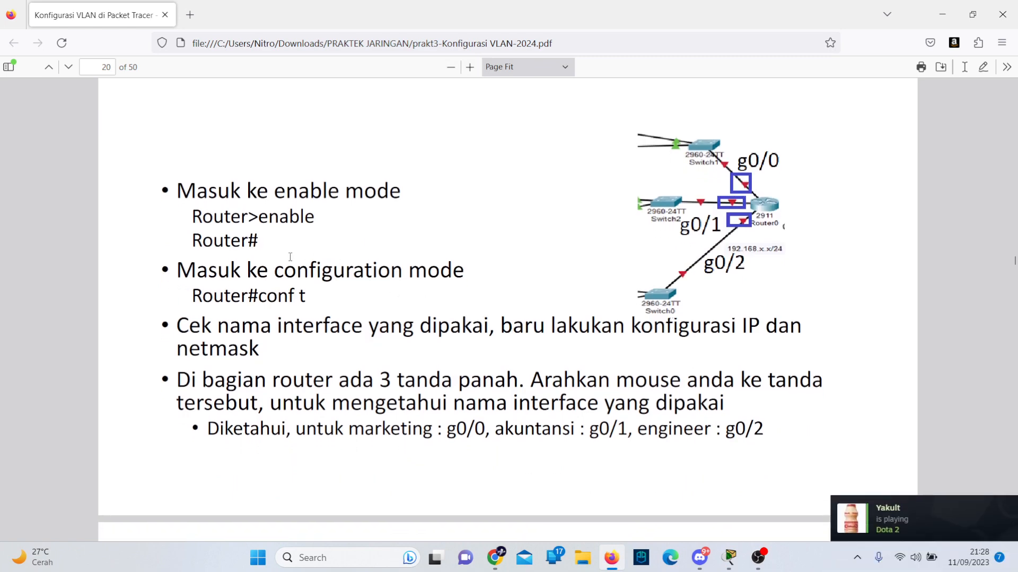
scroll(632, 228, "up", 6)
scroll(632, 228, "up", 4)
scroll(631, 228, "down", 7)
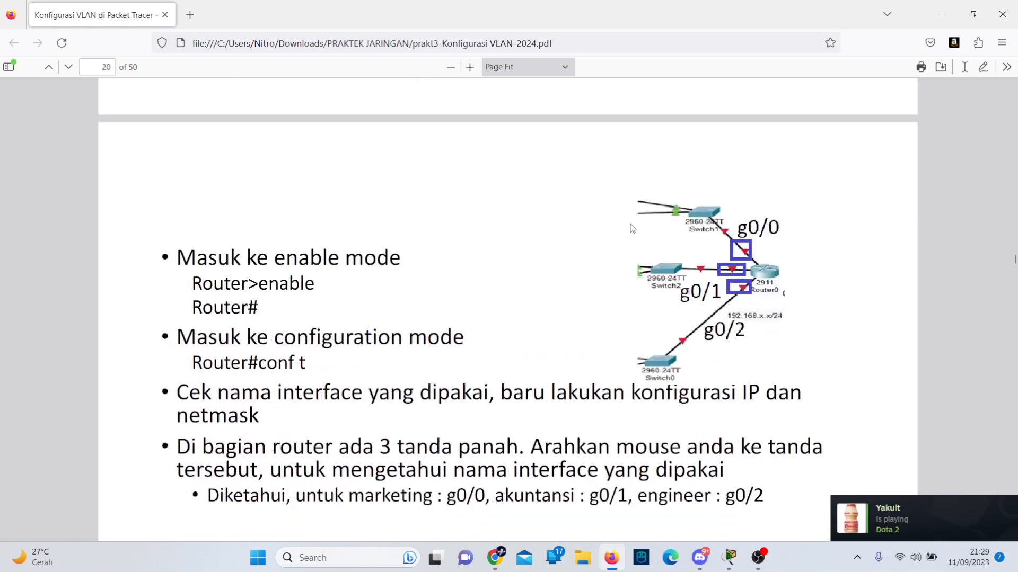
key("alt+Tab")
type("con")
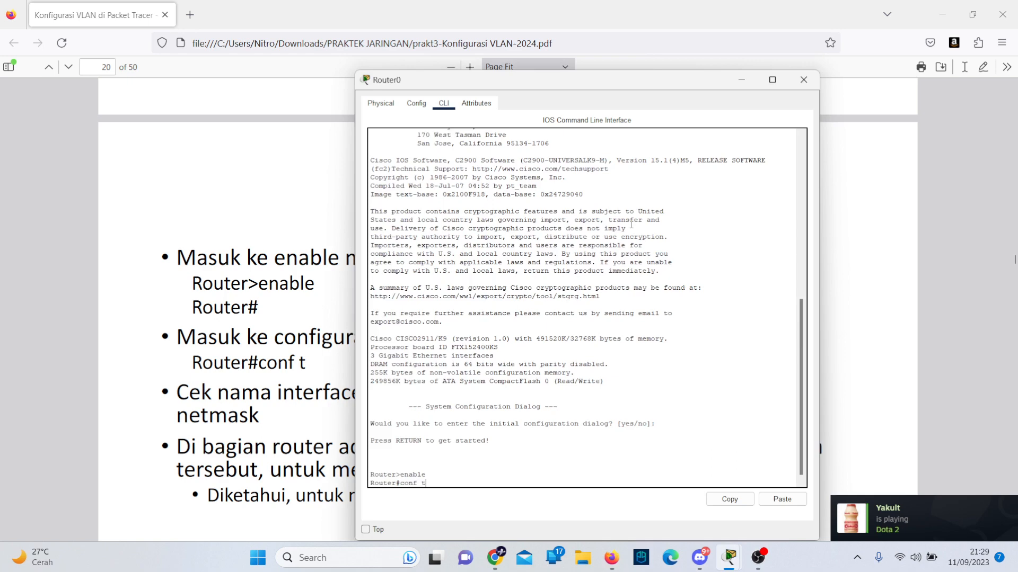
type("f t")
key("Return")
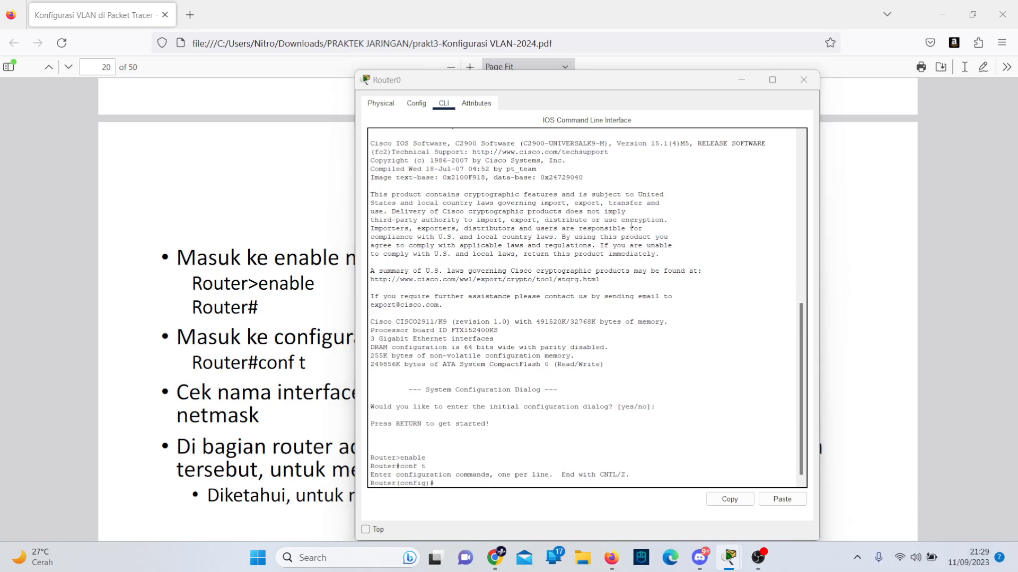
Read the PDF's interface naming and configuration pages, and enter interface configuration on Router0 with int g0/0.
key("alt+Tab")
scroll(632, 228, "down", 3)
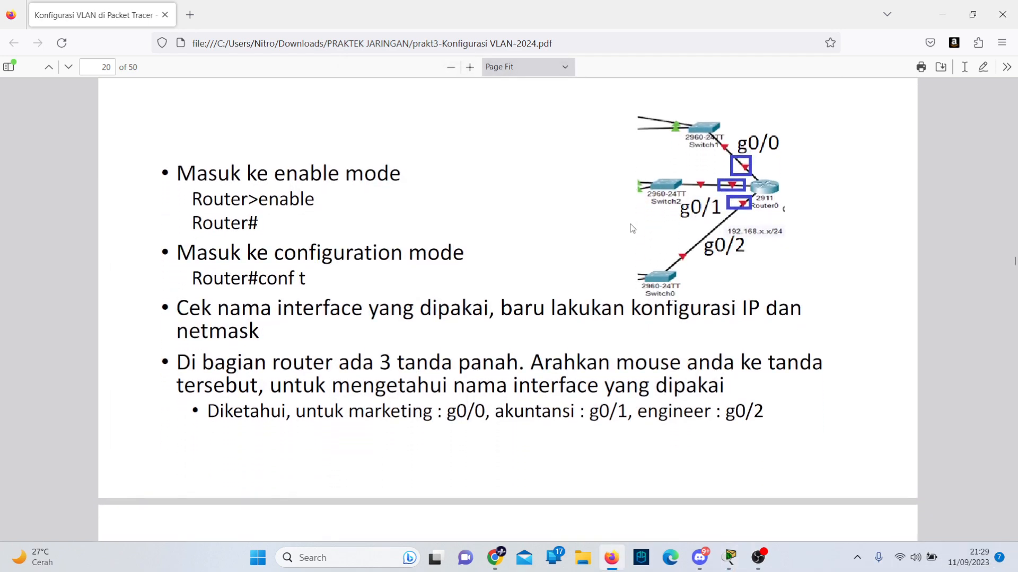
scroll(632, 228, "down", 3)
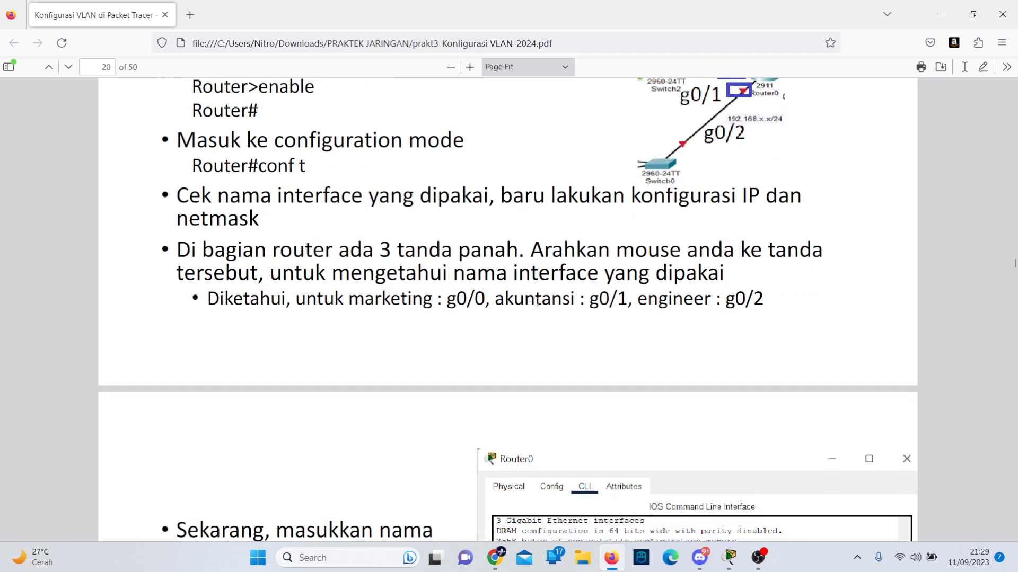
scroll(538, 302, "down", 8)
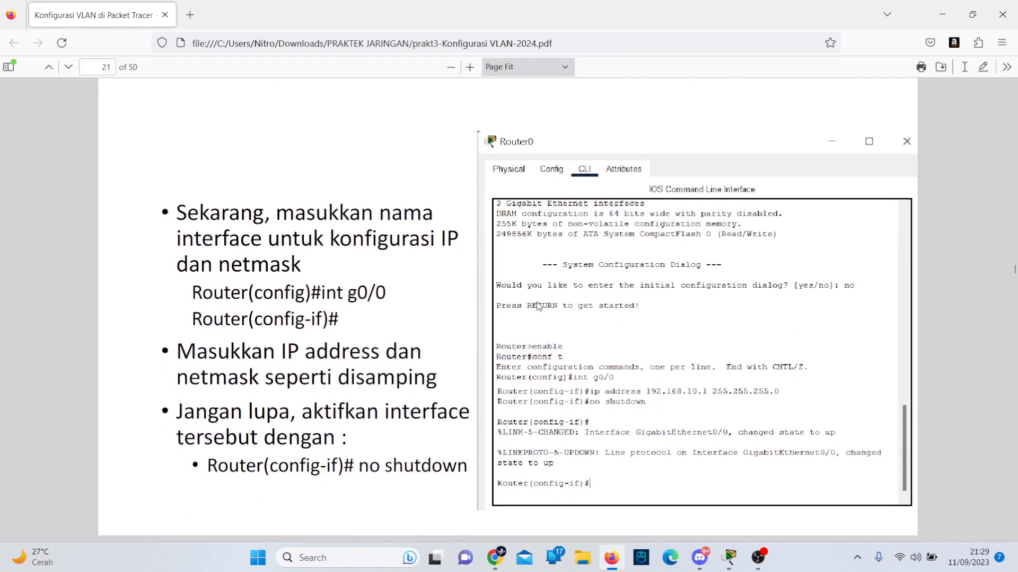
key("alt+Tab")
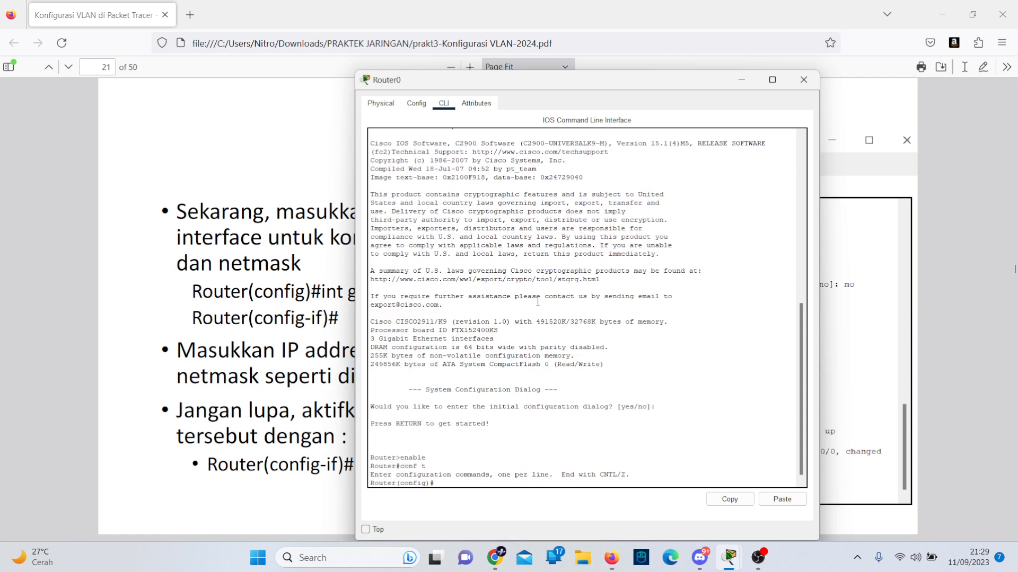
type("int g0/0")
key("Return")
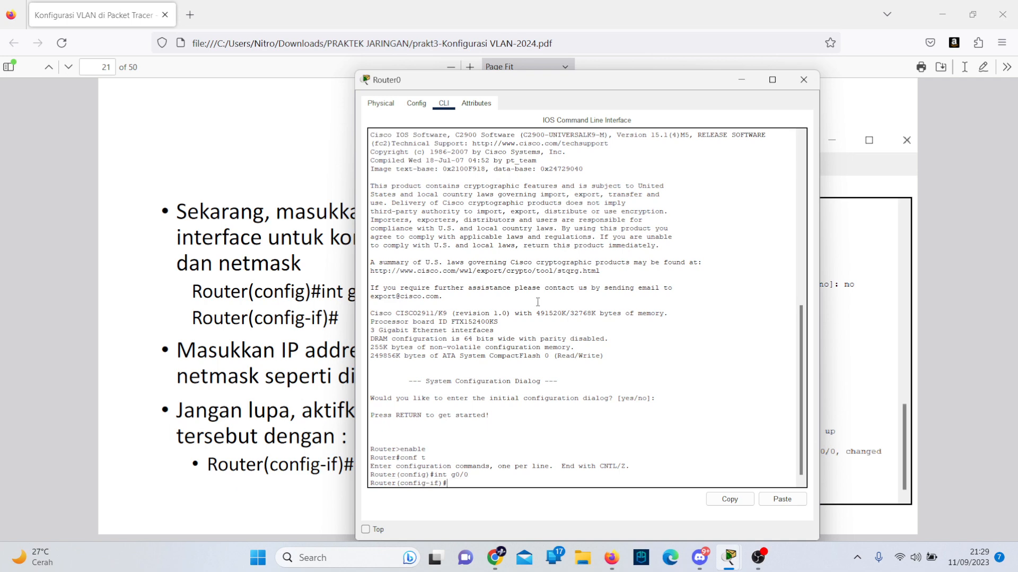
Following the PDF's example, assign IP address 192.168.10.1 with netmask 255.255.255.0 to Router0's g0/0 interface.
key("alt+Tab")
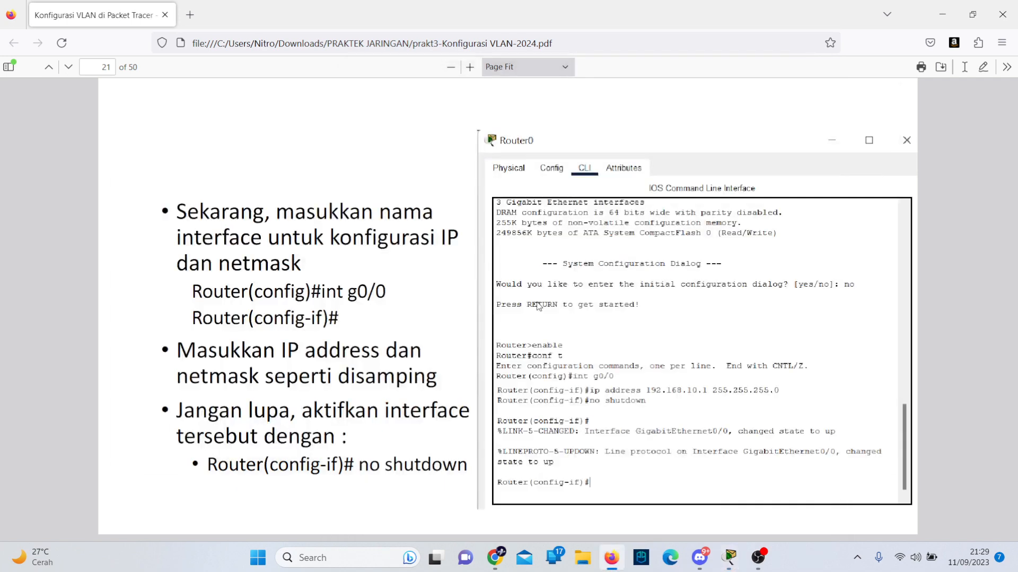
scroll(537, 306, "down", 2)
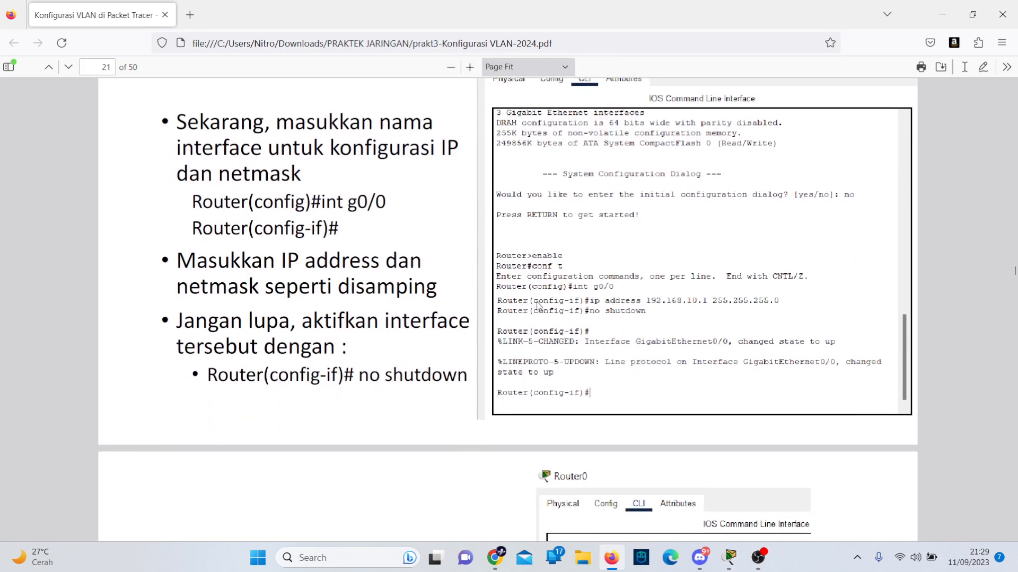
key("alt+Tab")
type("ip addr")
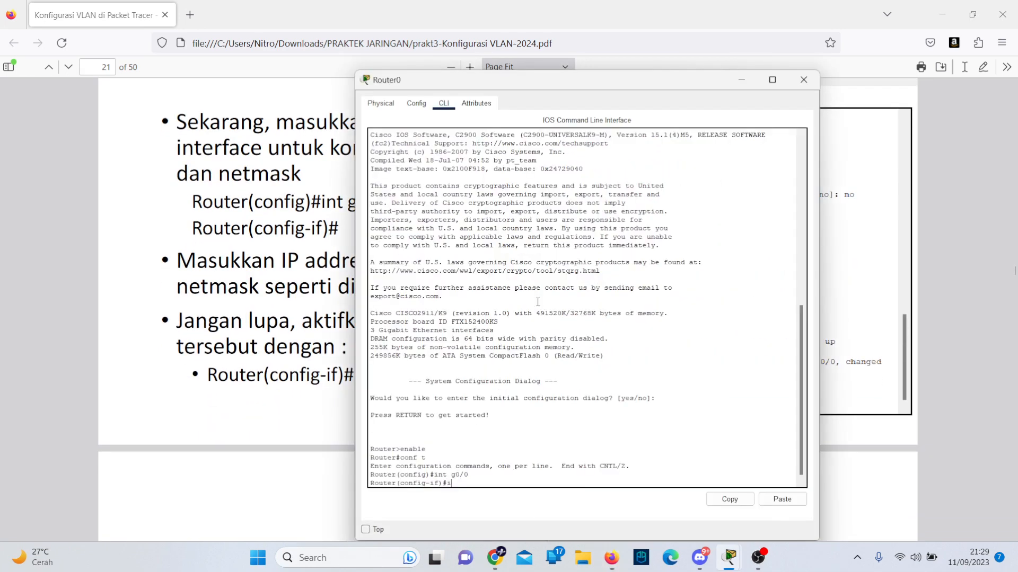
type("ess 192.168.10.")
type("1")
type("255.255.255.")
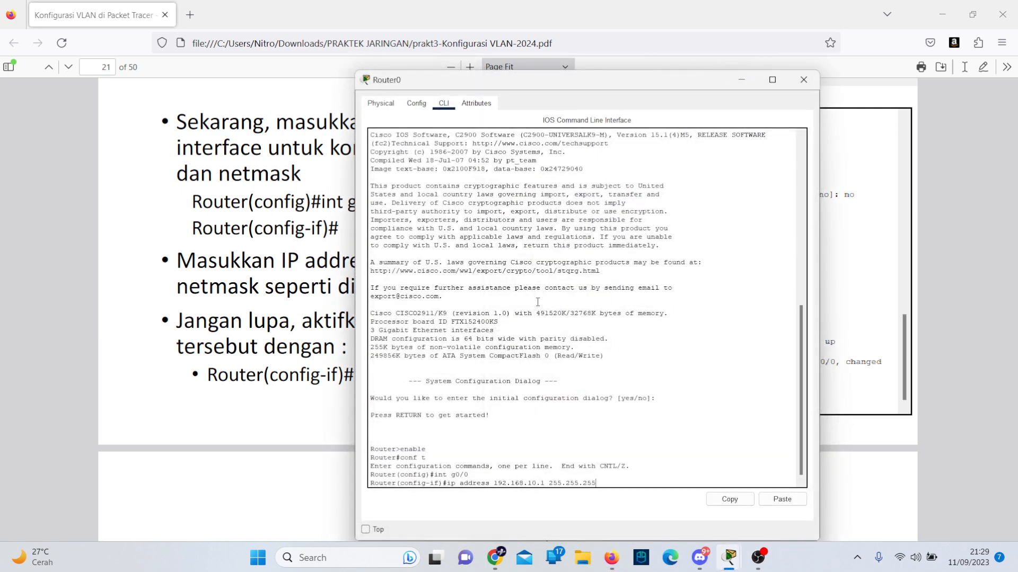
type("0")
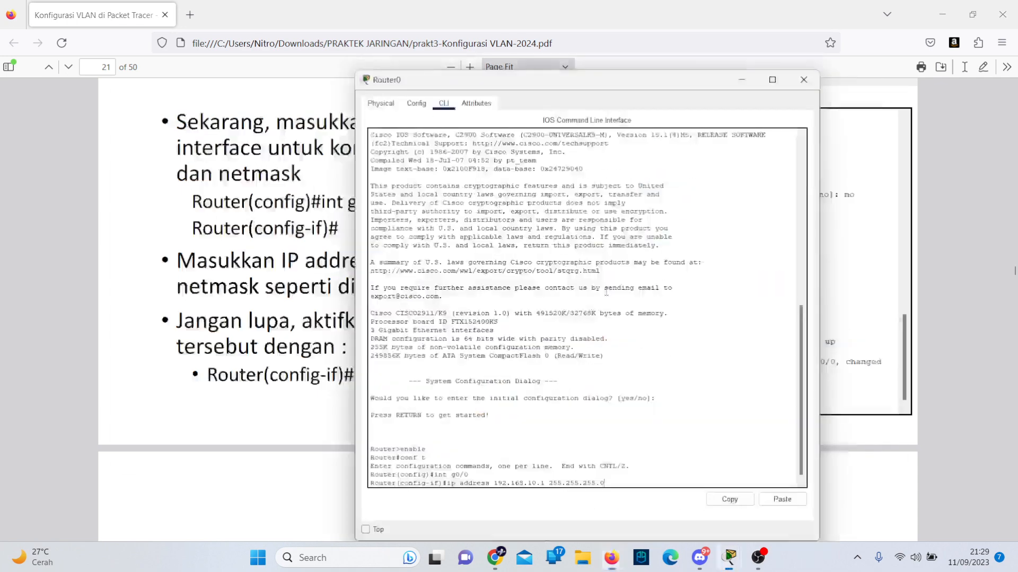
key("Return")
Activate Router0's g0/0 interface with no shutdown as the PDF instructs, and return to the PDF.
key("alt+Tab")
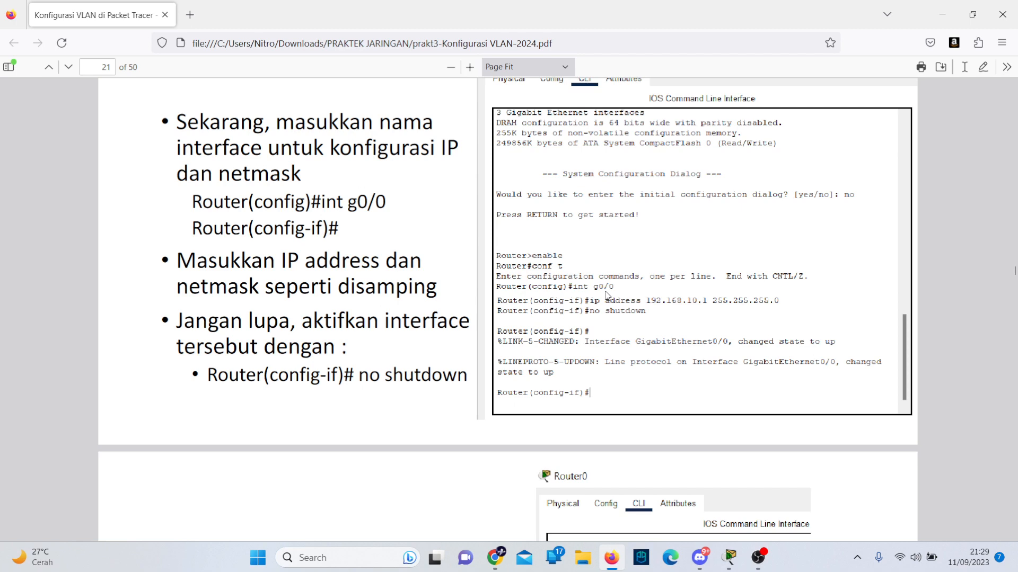
key("alt+Tab")
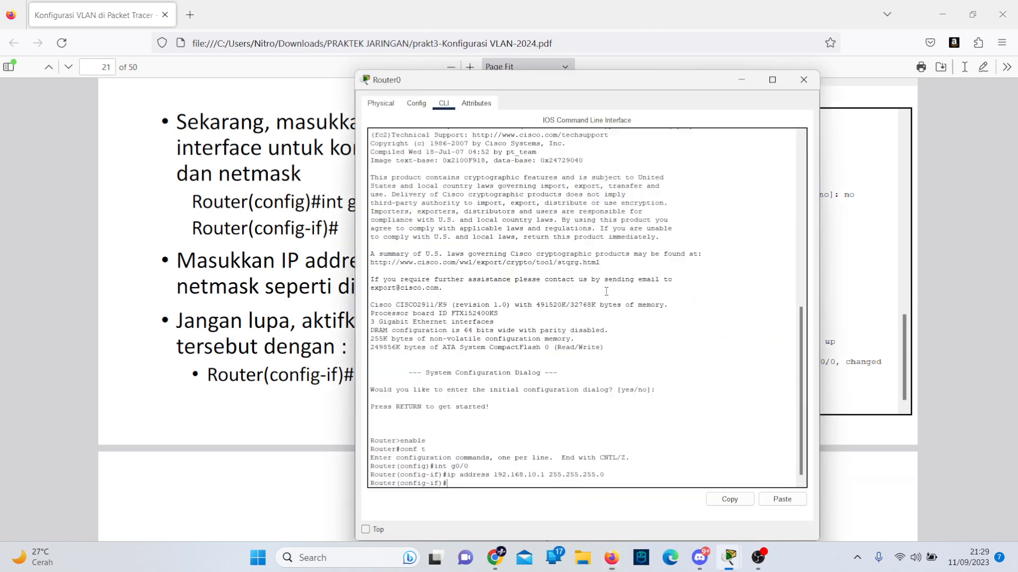
type("no shutdown")
key("alt+Tab")
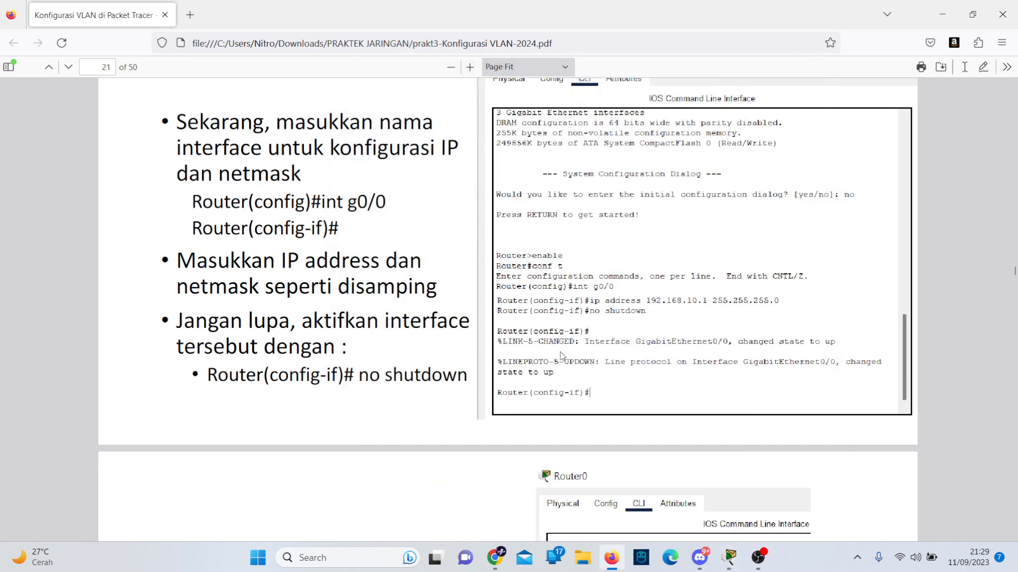
Read the PDF page on checking the configuration with show run and repeating the setup for g0/1 and g0/2, and return to Router0's CLI.
scroll(562, 355, "down", 4)
scroll(561, 355, "down", 1)
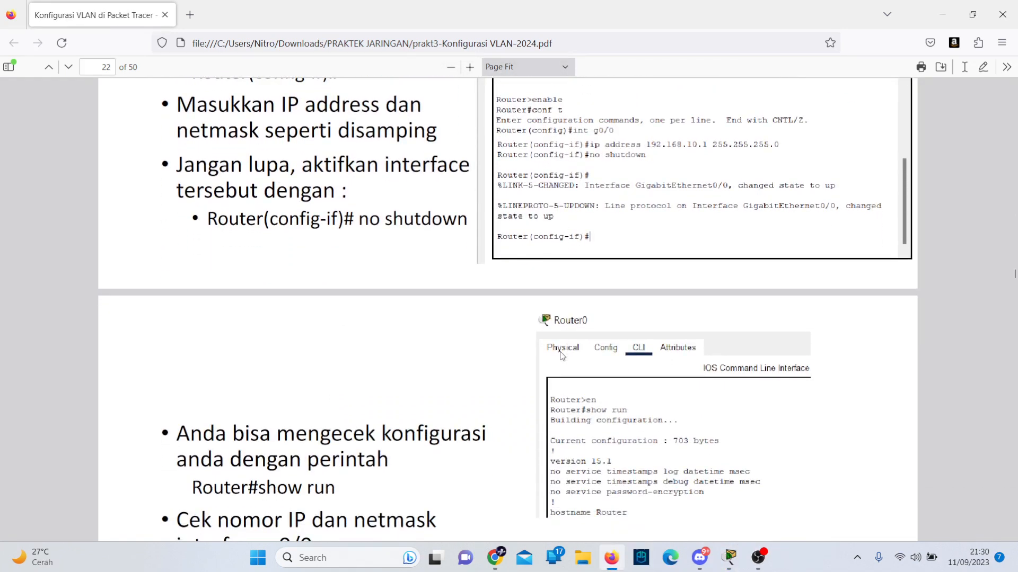
scroll(562, 356, "down", 1)
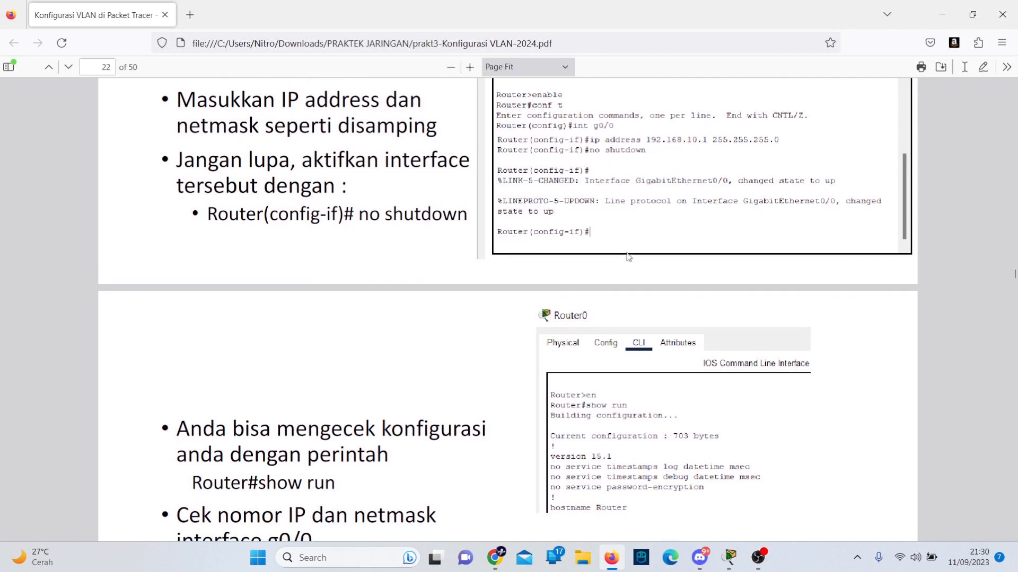
key("alt+Tab")
key("Return")
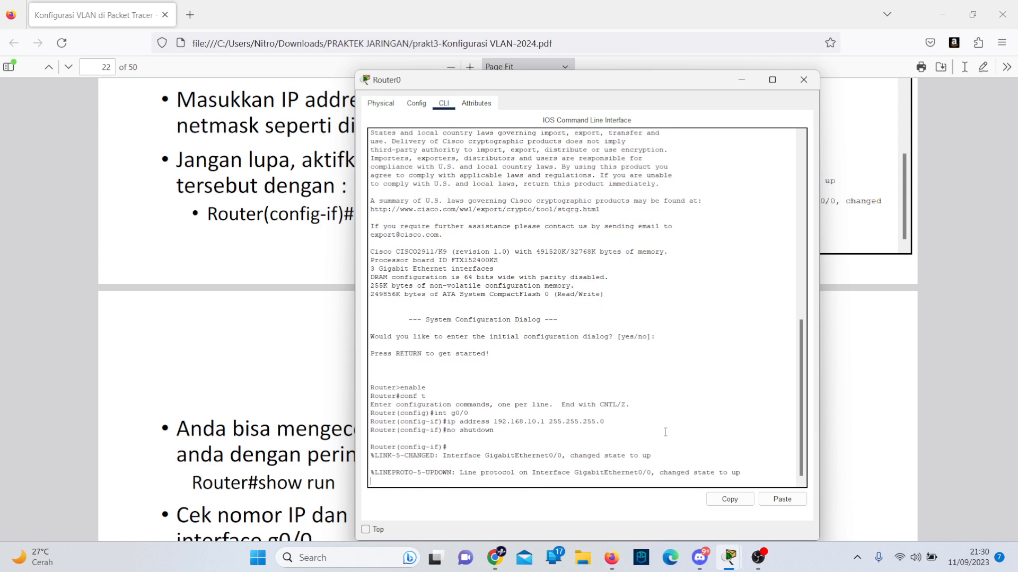
key("alt+Tab")
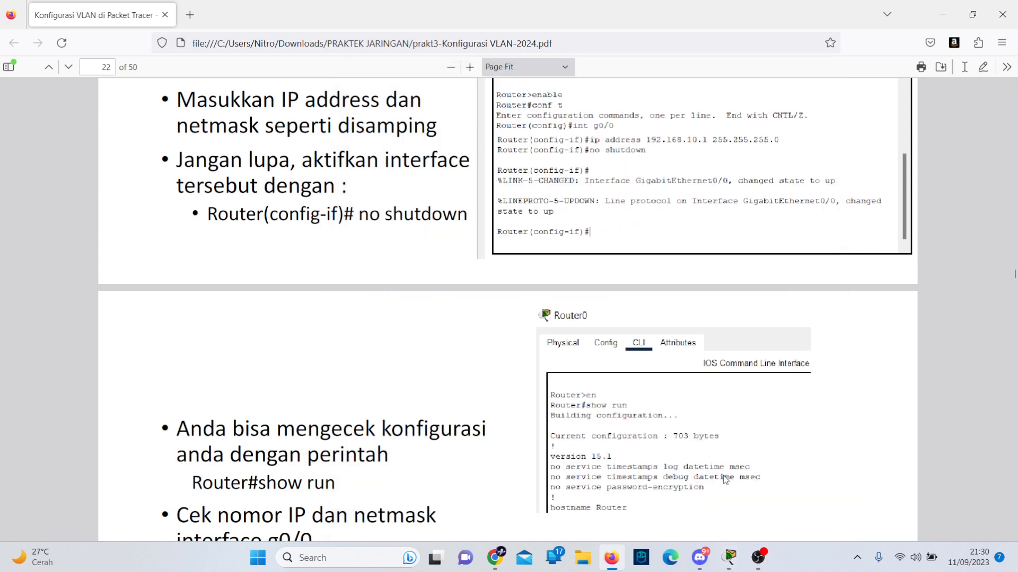
scroll(725, 478, "down", 1)
key("alt+Tab")
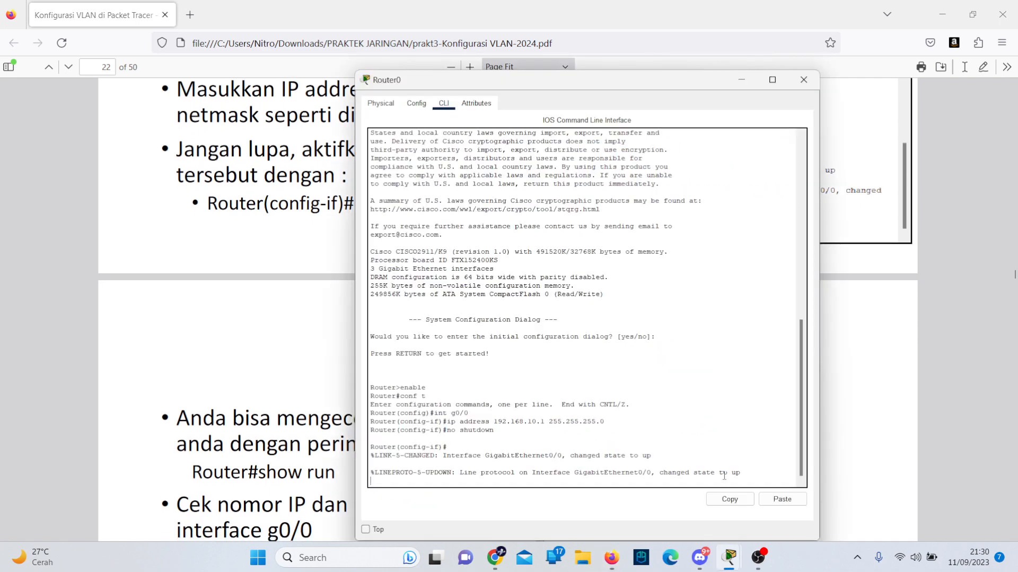
key("alt+Tab")
scroll(724, 479, "down", 3)
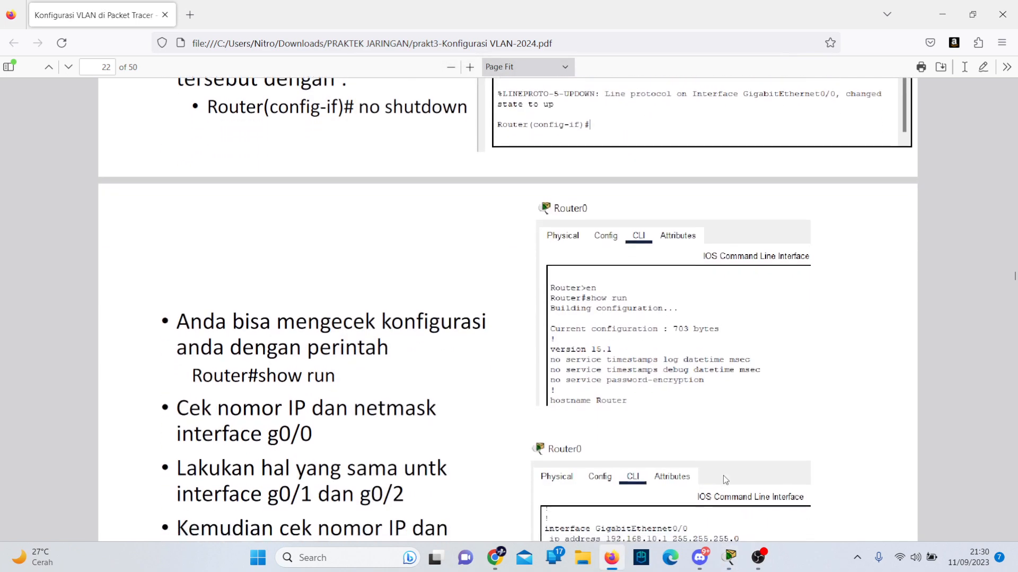
key("alt+Tab")
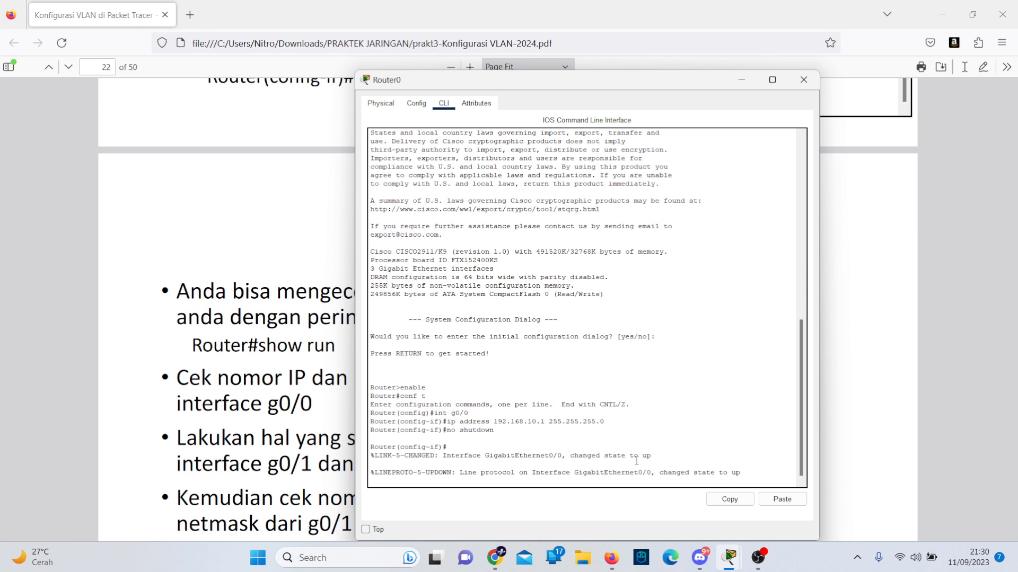
Check the port status, IP address and subnet mask in Router0's GigabitEthernet0/0 configuration form, and return to the command line.
left_click(387, 106)
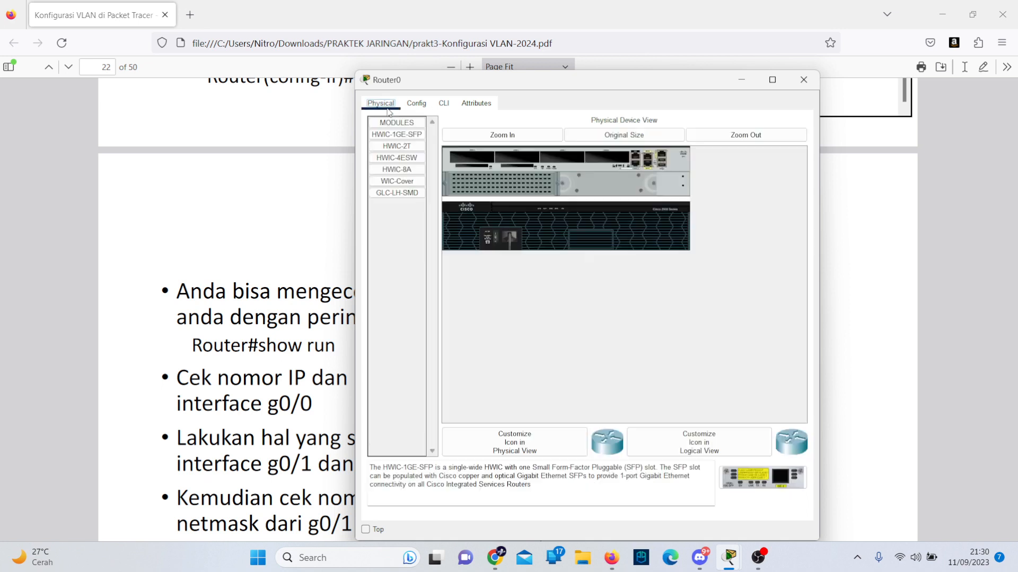
left_click(416, 104)
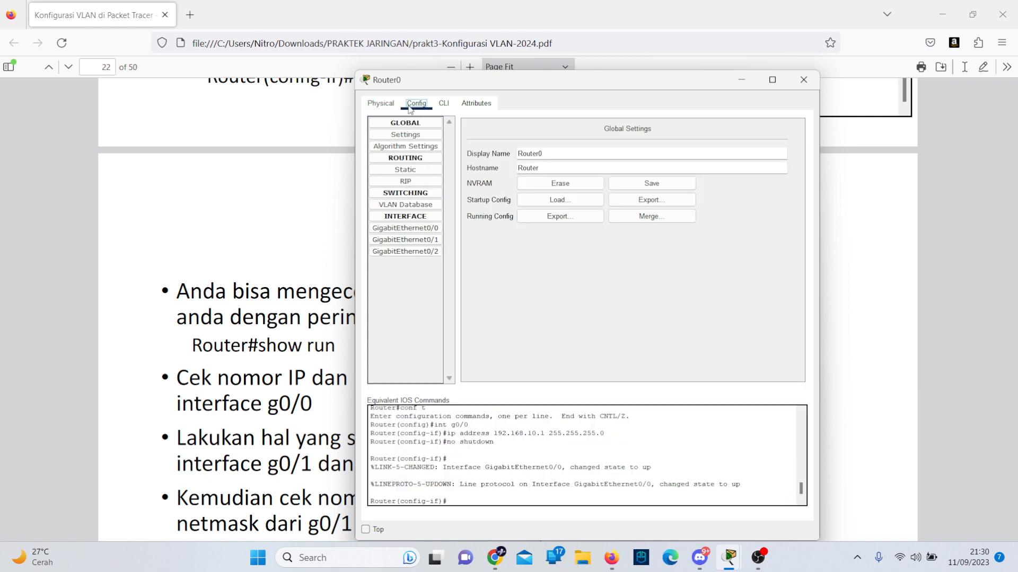
left_click(405, 229)
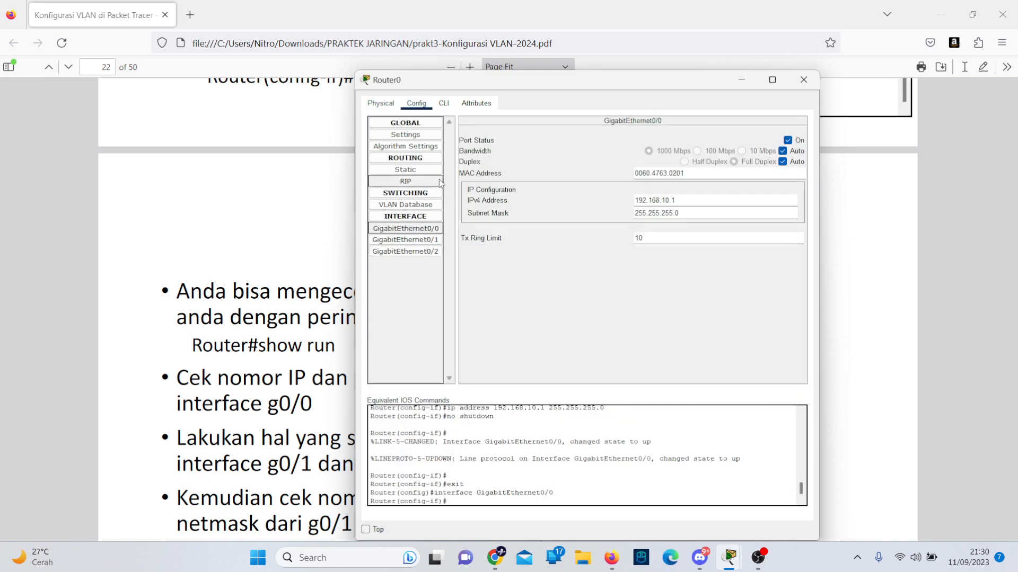
left_click(449, 104)
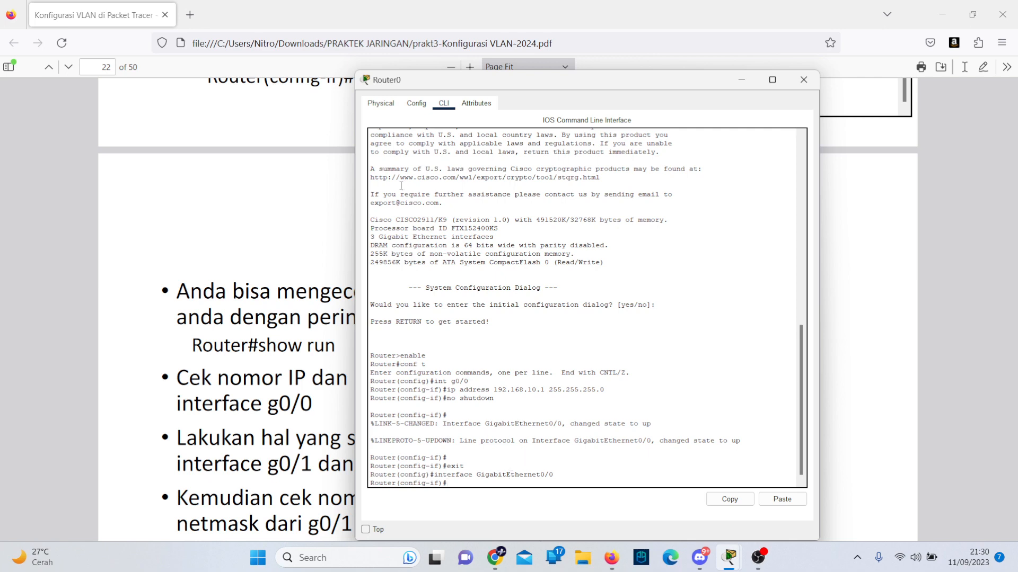
Review the PDF's show run instruction and try the command show run in Router0's interface configuration mode.
key("alt+Tab")
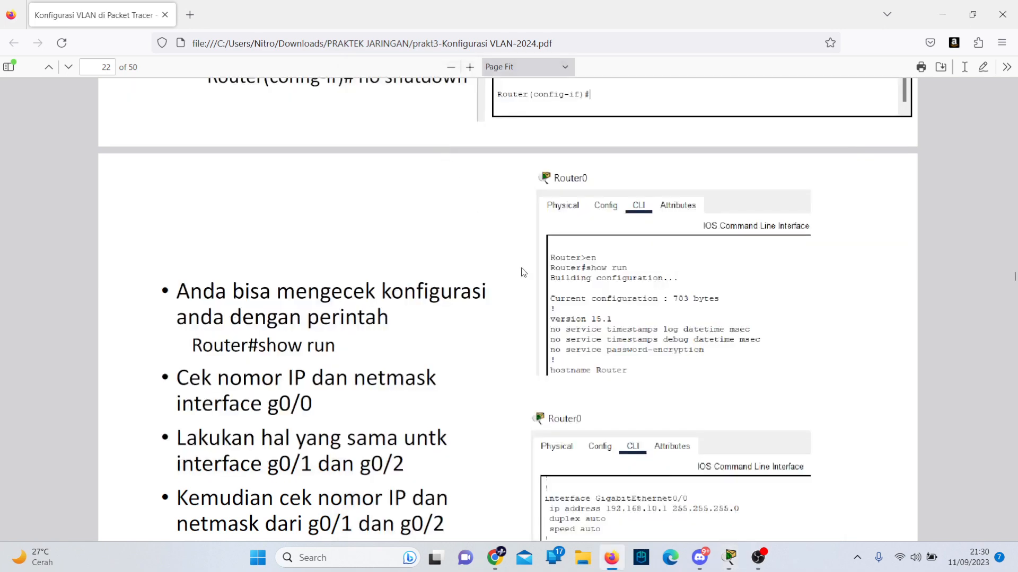
scroll(523, 272, "up", 1)
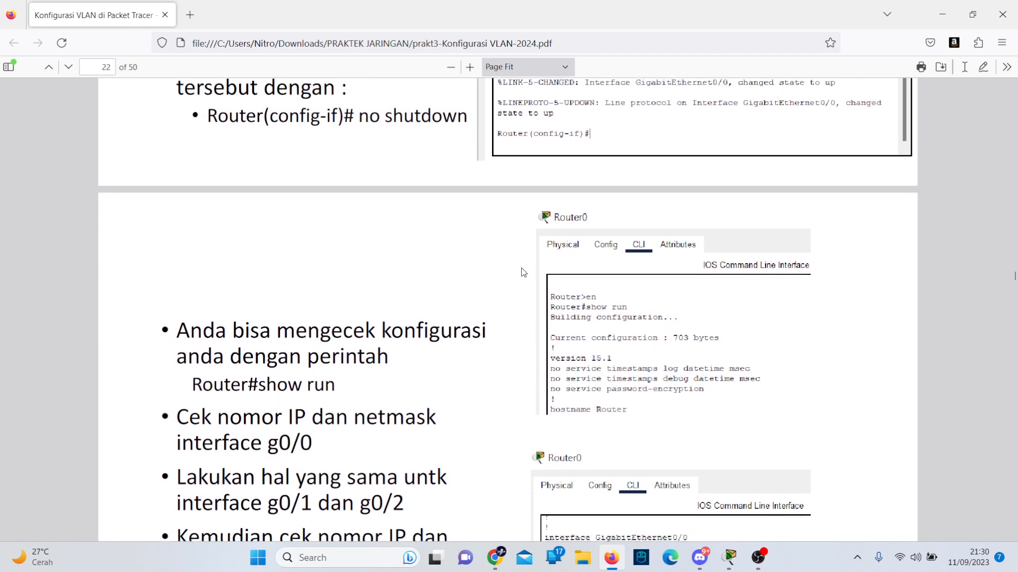
key("alt+Tab")
type("show run")
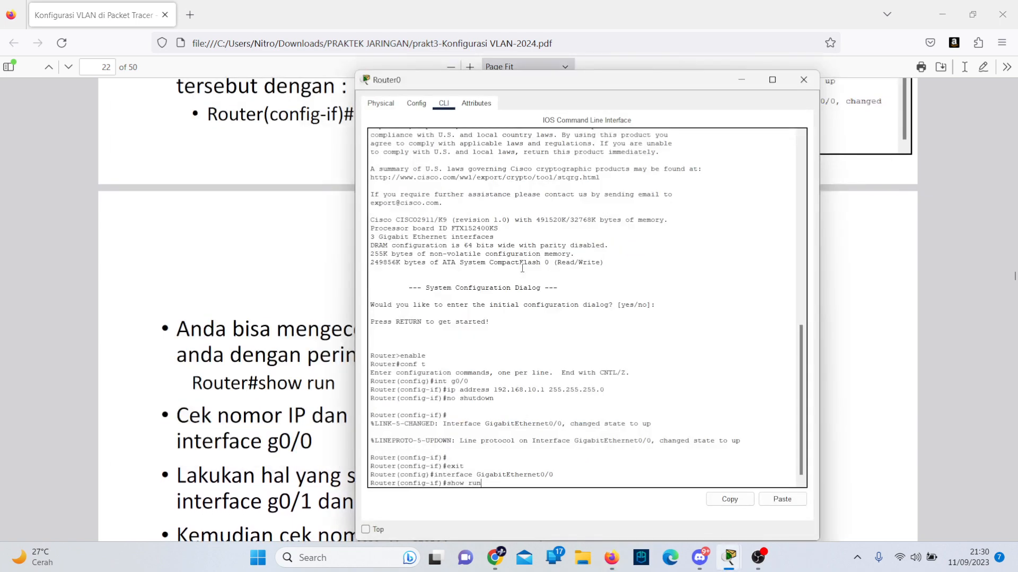
key("Return")
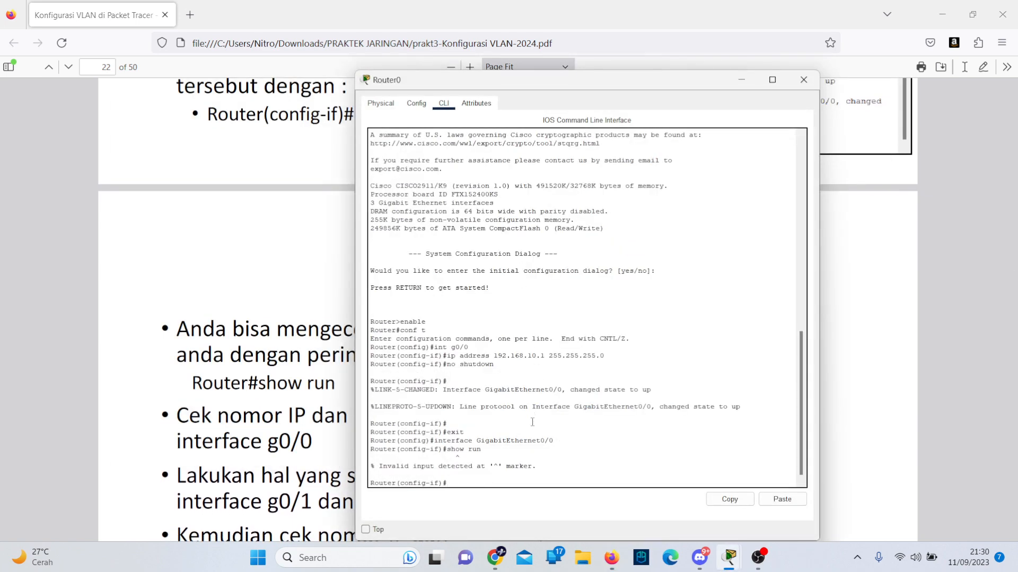
Recheck the PDF's show run example and try the commands en and enable on Router0 from configuration mode.
key("alt+Tab")
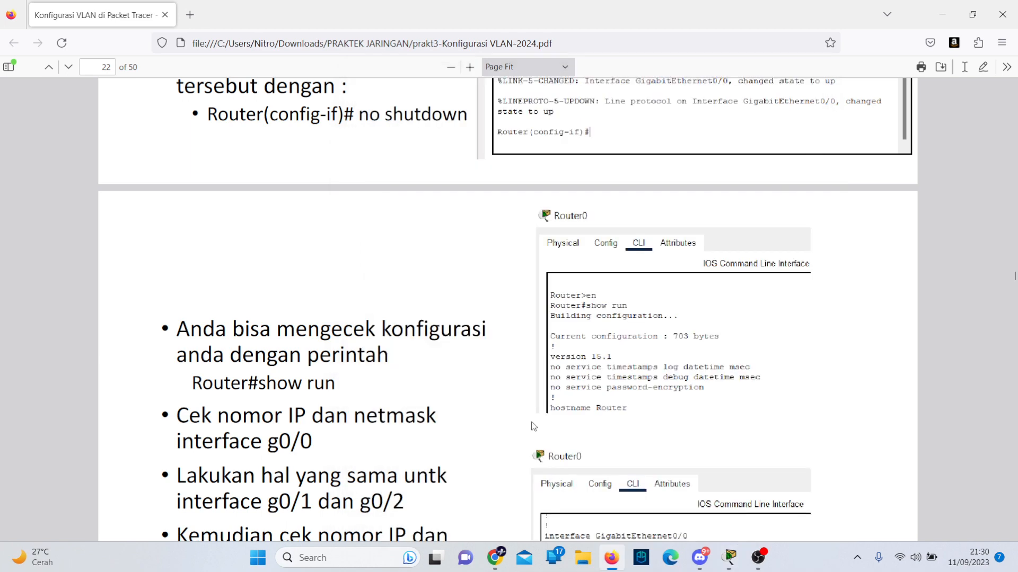
key("alt+Tab")
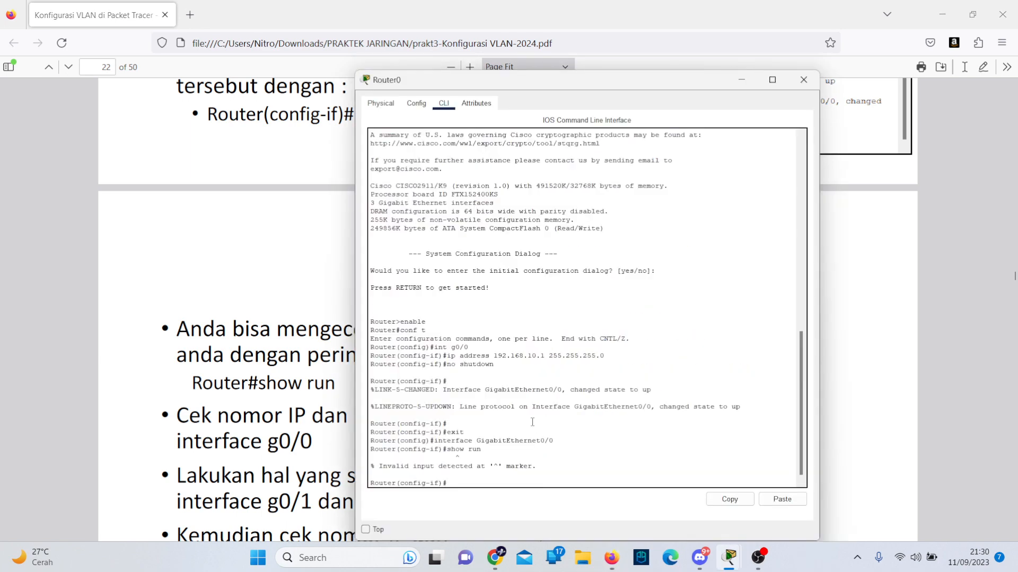
key("alt+Tab")
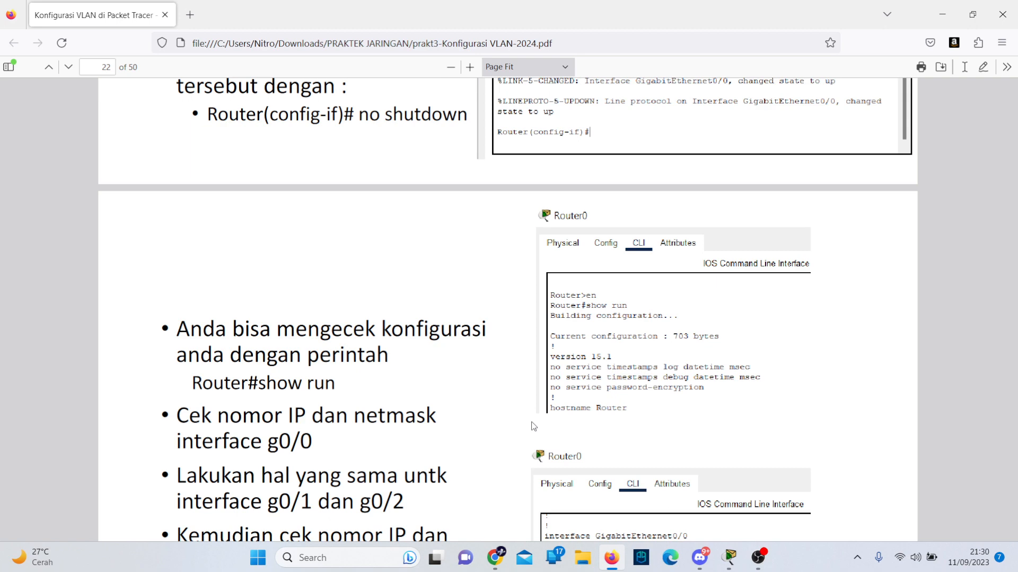
key("alt+Tab")
type("en")
key("Return")
type("er(config)#e")
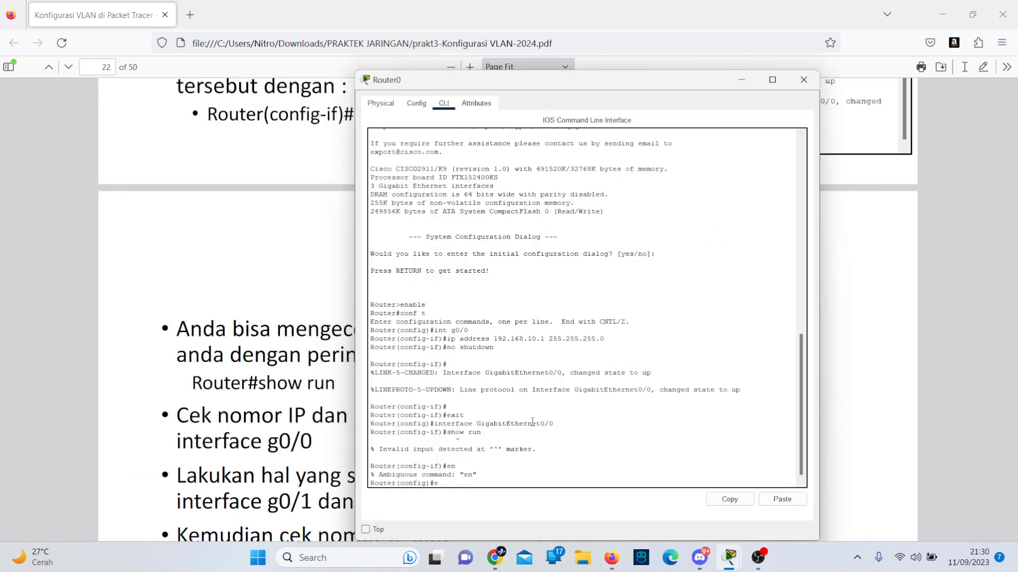
type("nable")
key("Return")
Try the disable command on Router0, and end configuration mode to return to the privileged EXEC prompt.
type("diasb")
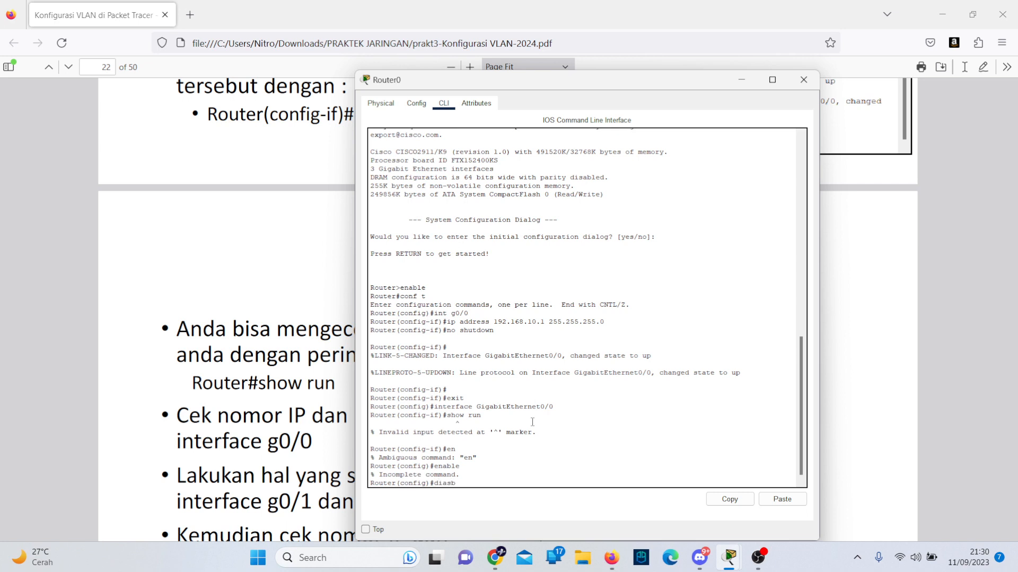
type("le")
key("Return")
type("disabl")
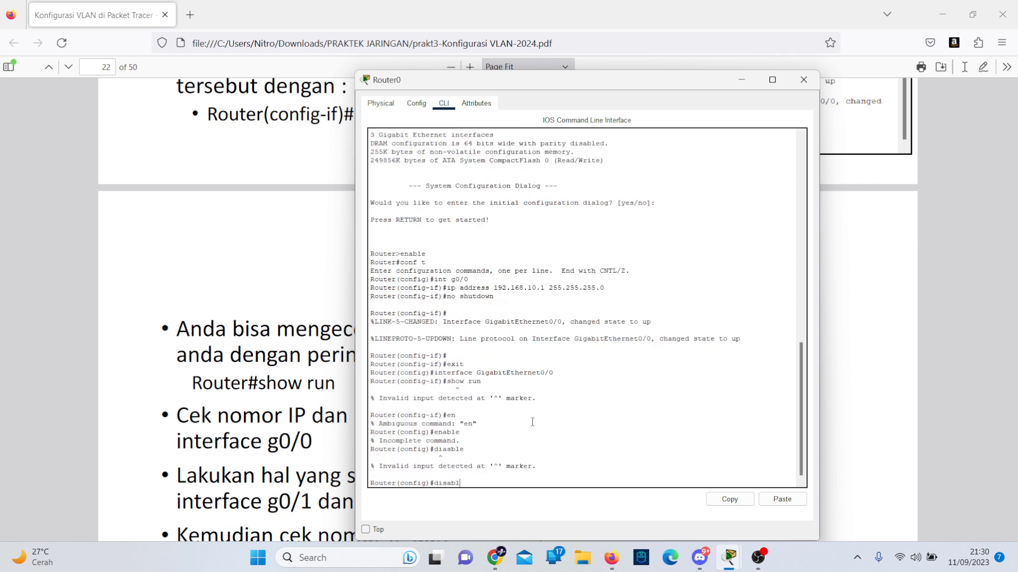
type("e")
key("Return")
key("ctrl+z")
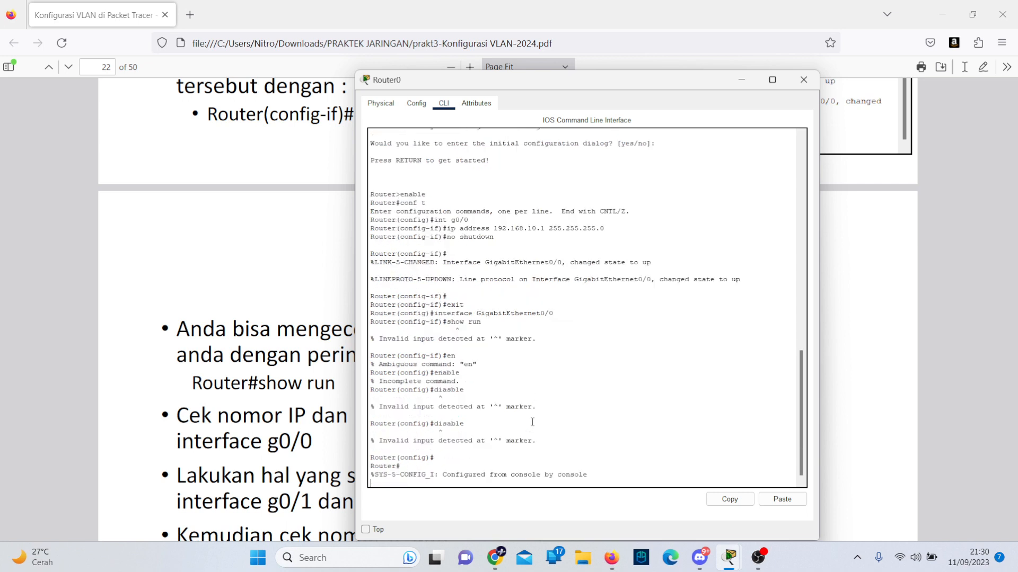
Display Router0's running configuration with show run and compare the output with the example on page 22 of the PDF guide.
key("Return")
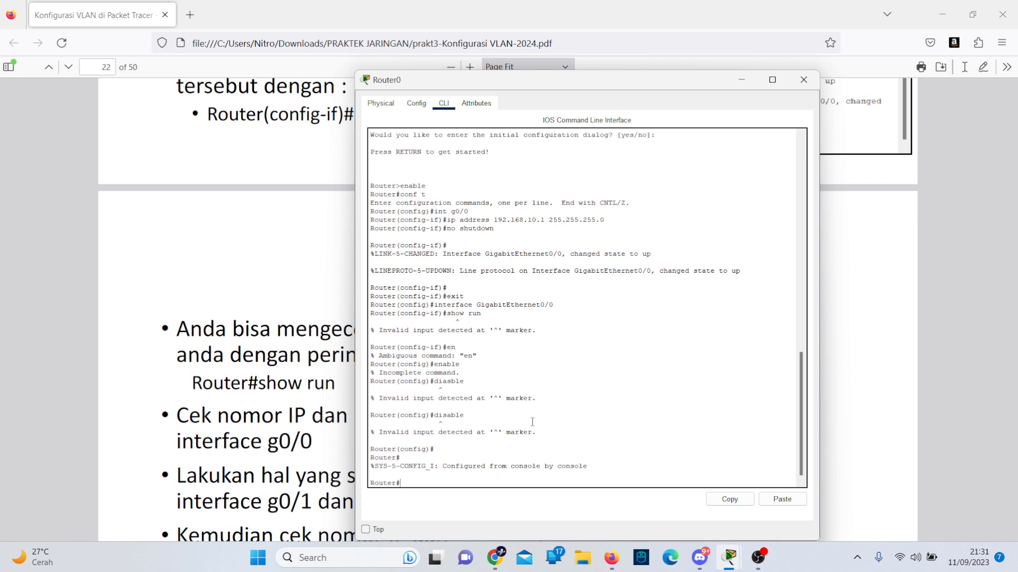
type("show run")
key("Return")
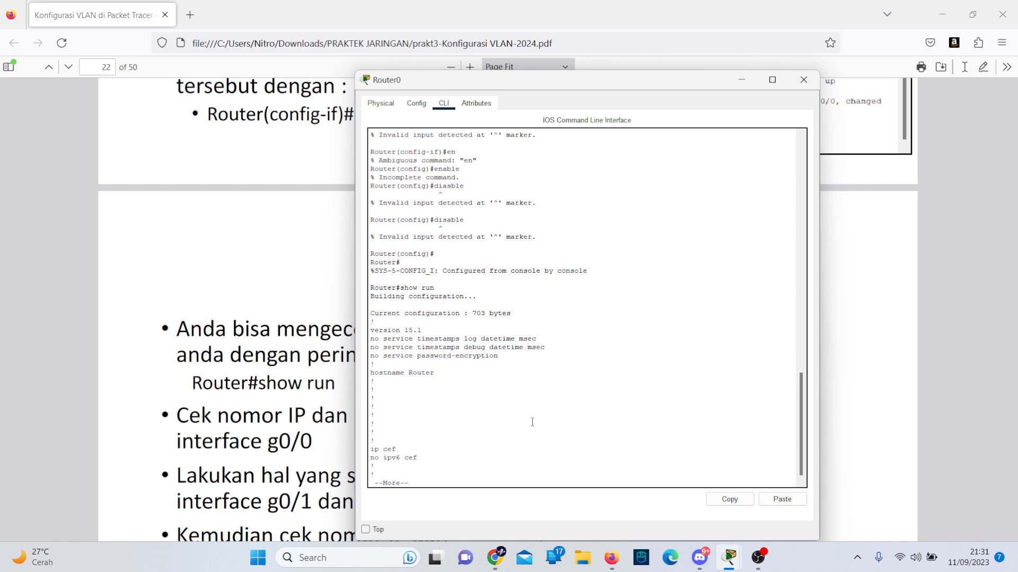
key("alt+Tab")
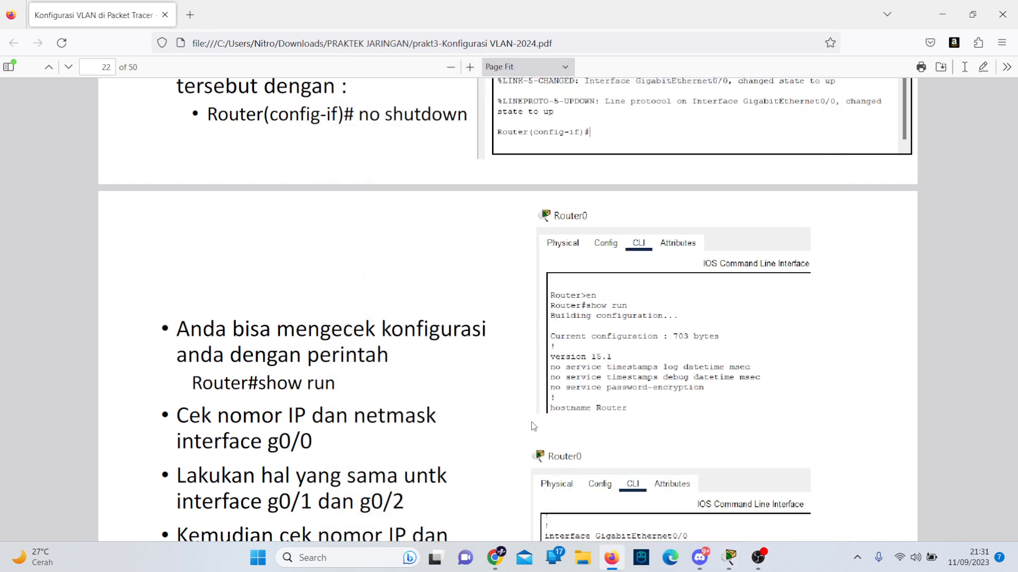
scroll(533, 426, "down", 4)
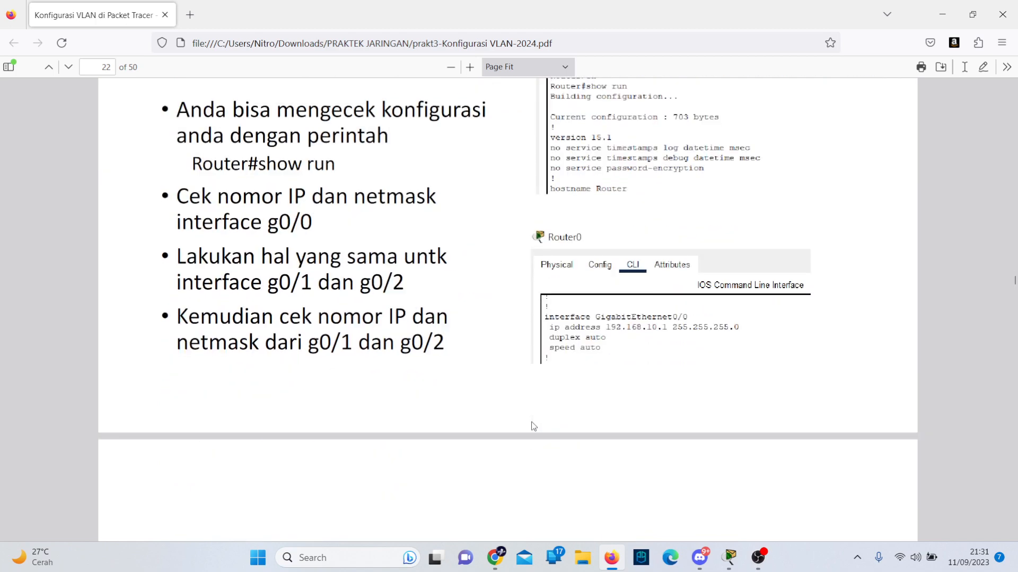
scroll(533, 426, "up", 3)
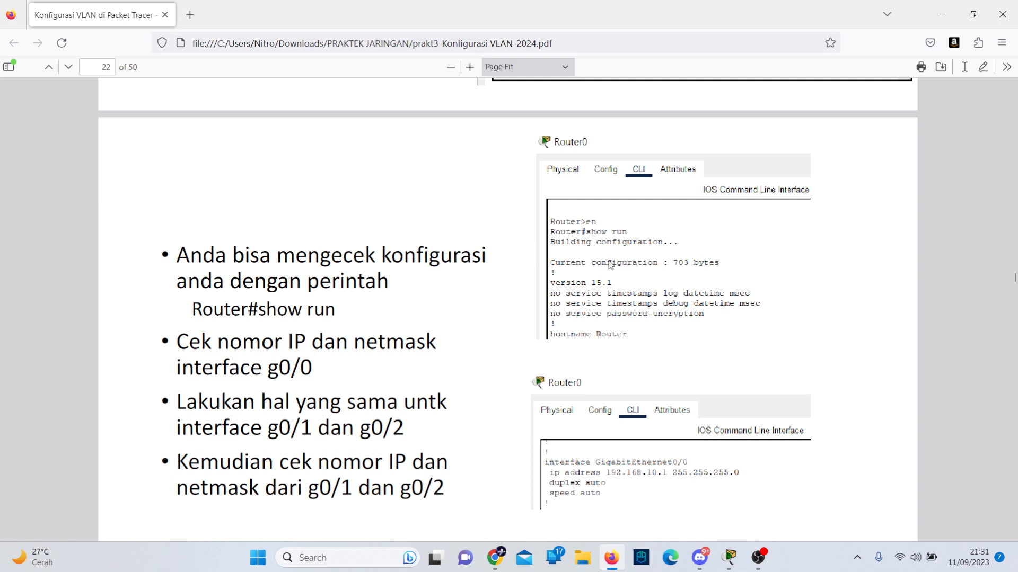
key("alt+Tab")
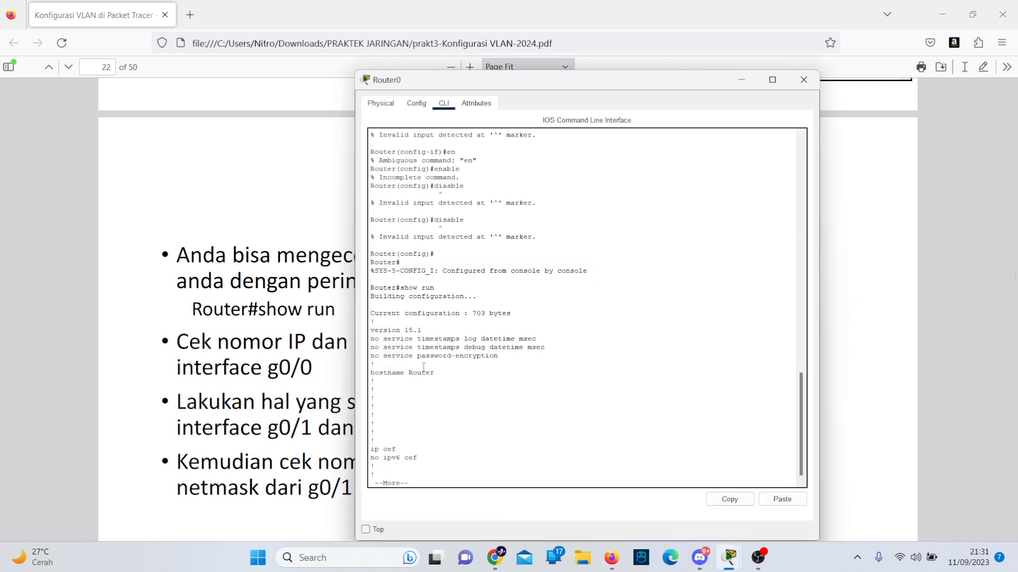
key("alt+Tab")
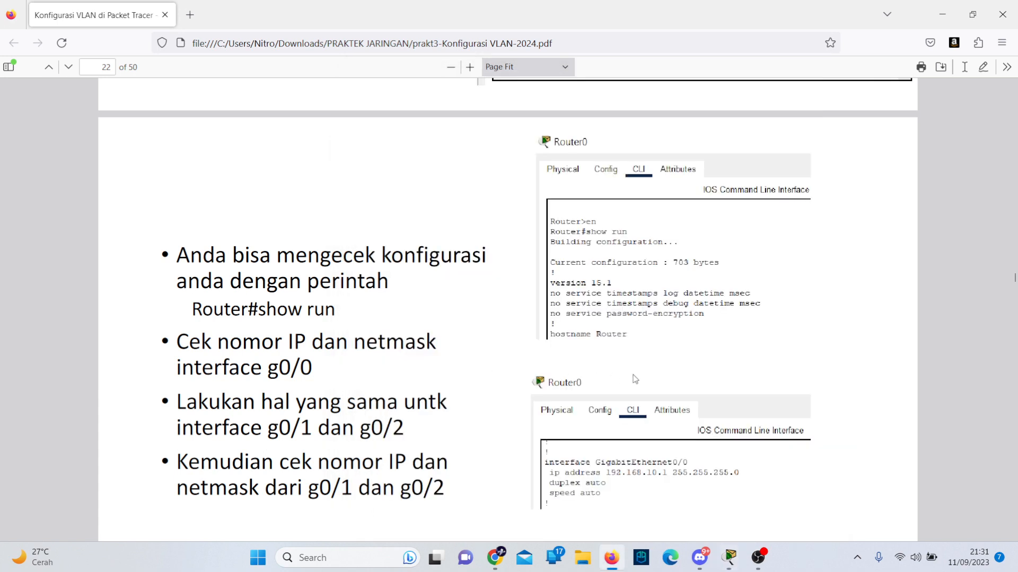
scroll(640, 345, "down", 1)
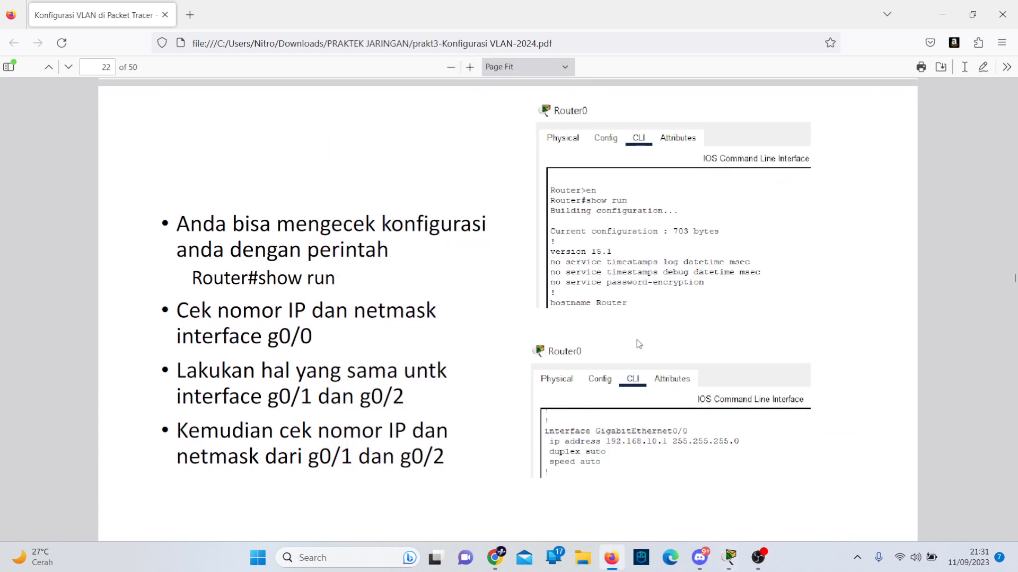
key("alt+Tab")
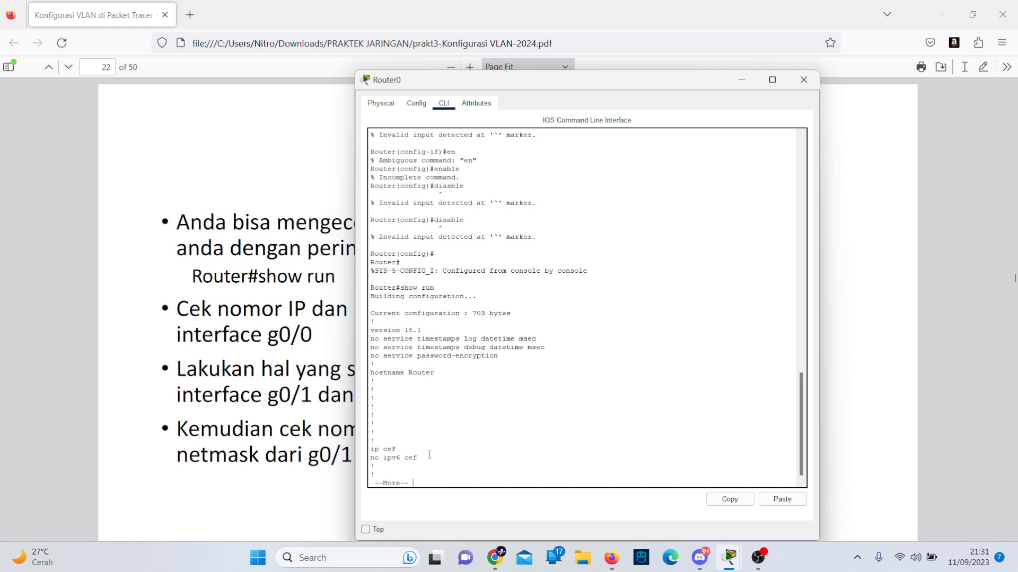
Check the GigabitEthernet0/0 settings of Router0, then return to the privileged prompt in its command line.
left_click(415, 106)
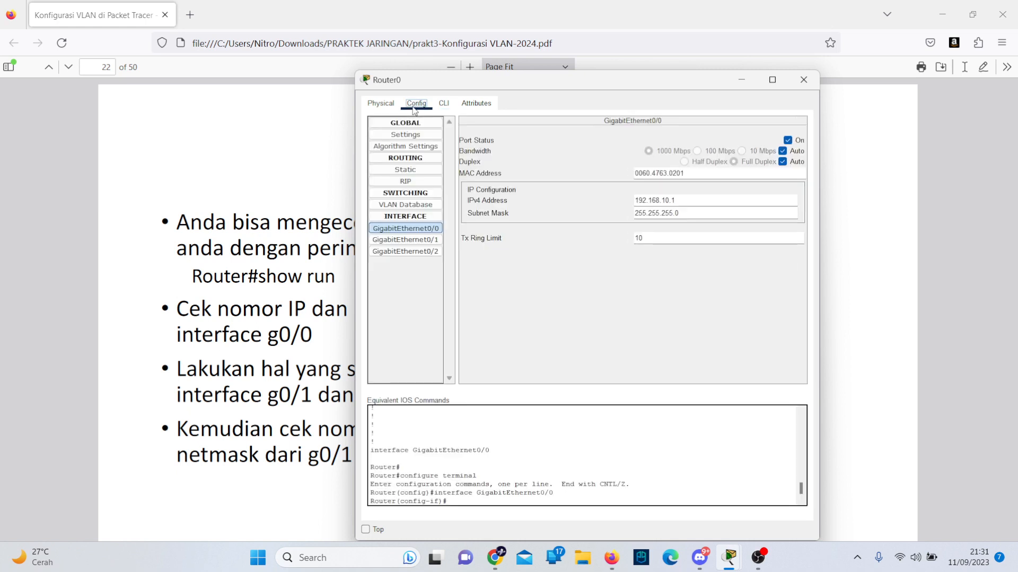
left_click(440, 105)
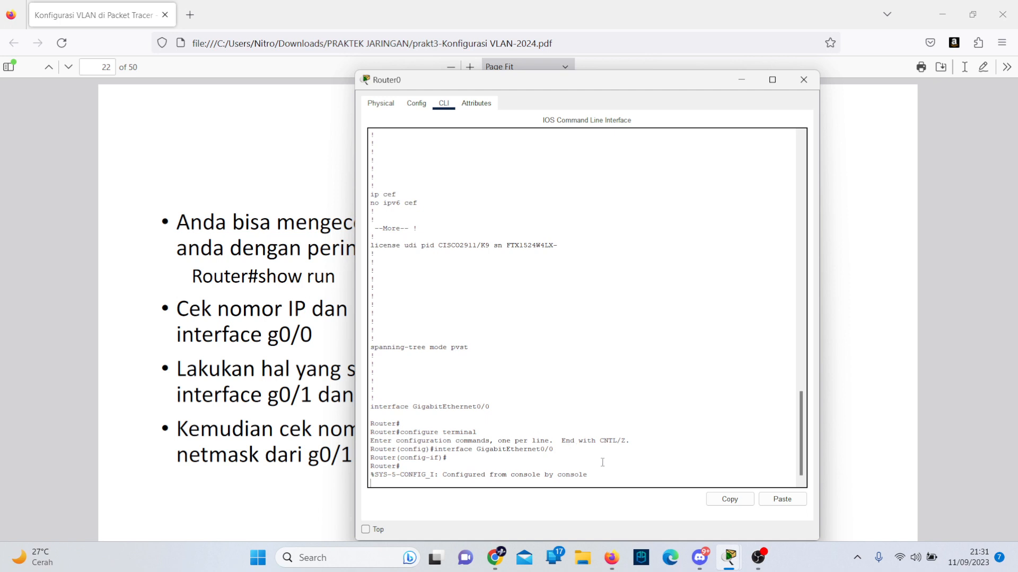
key("ctrl+z")
key("Up")
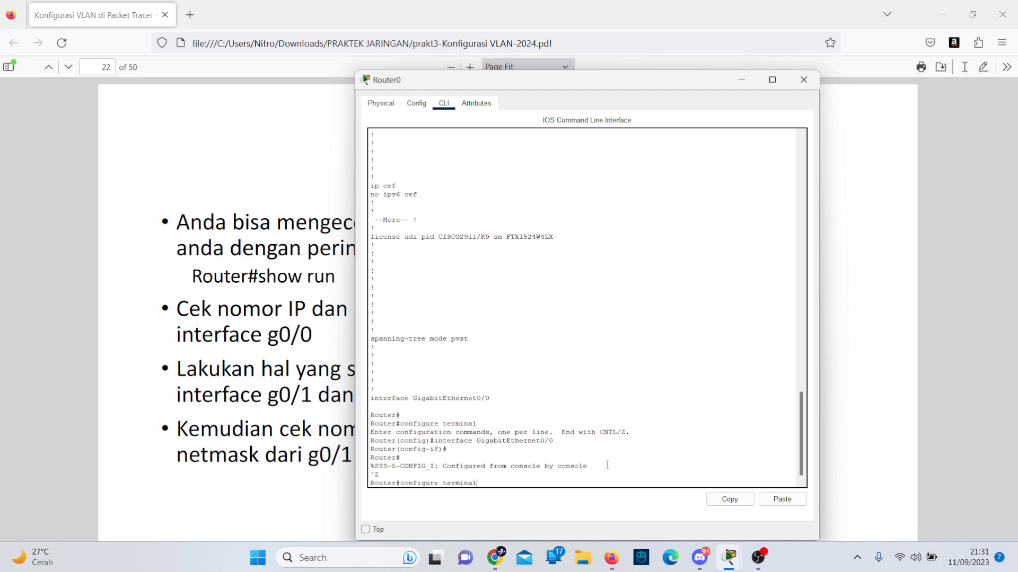
key("Down")
key("alt+Tab")
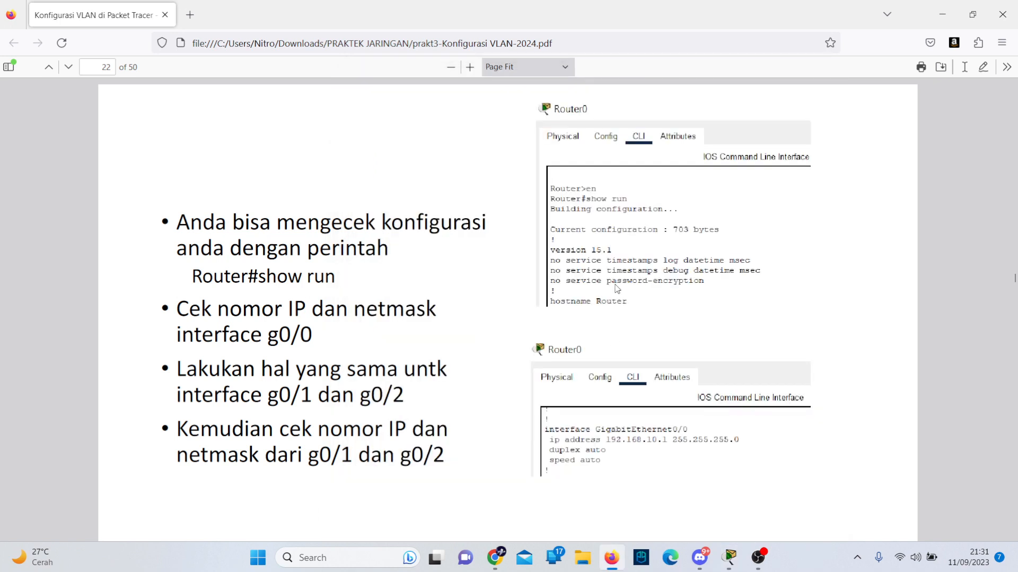
key("alt+Tab")
Run show run on Router0 and page through the listing past the GigabitEthernet and Vlan1 interface sections.
type("show run")
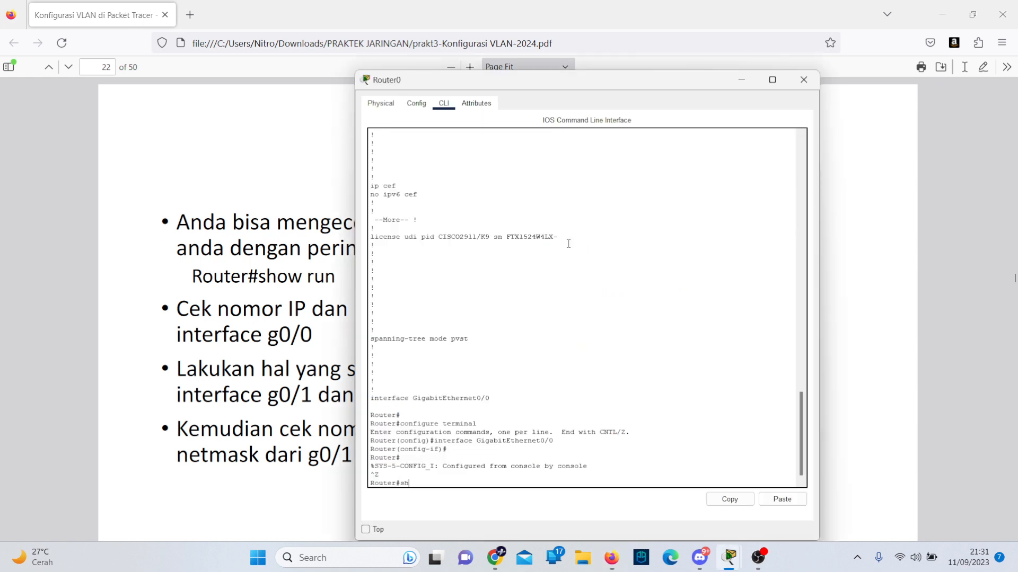
key("Return")
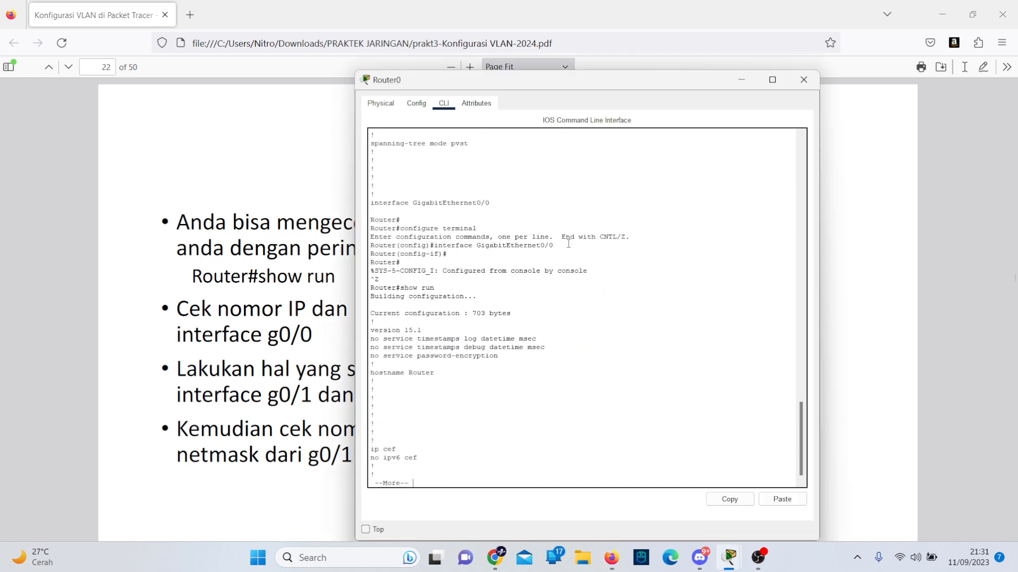
key("Return")
key("Return")
key("Return")
key("Return")
key("Return")
key("Return")
key("Return")
key("Return")
key("Return")
key("Return")
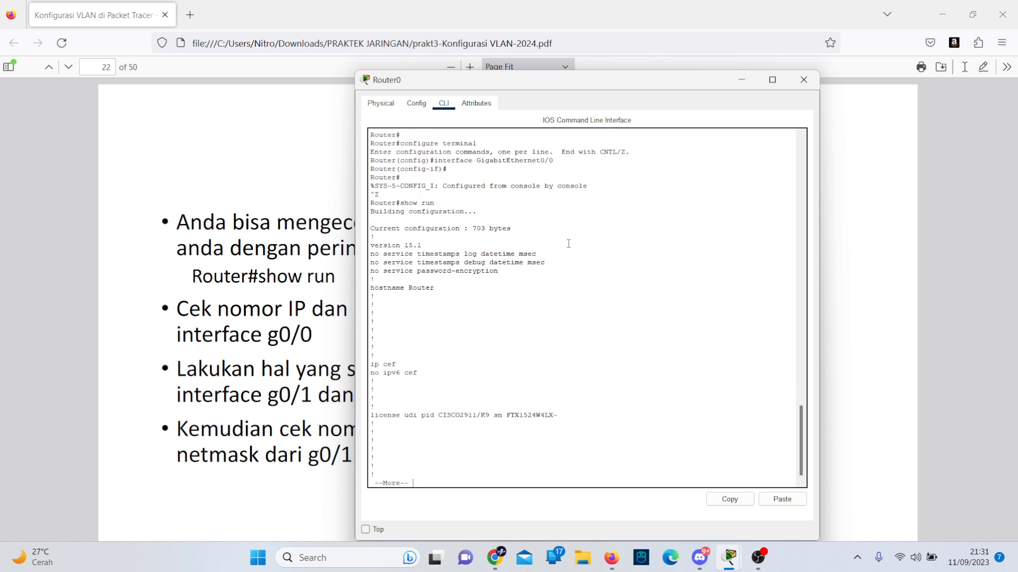
key("Return")
key("Return")
key("Return")
key("Return")
key("Return")
key("Return")
key("Return")
key("Return")
key("Return")
key("Return")
key("Return")
key("Return")
key("Return")
key("Return")
key("Return")
key("Return")
key("Return")
key("Return")
key("Return")
key("Return")
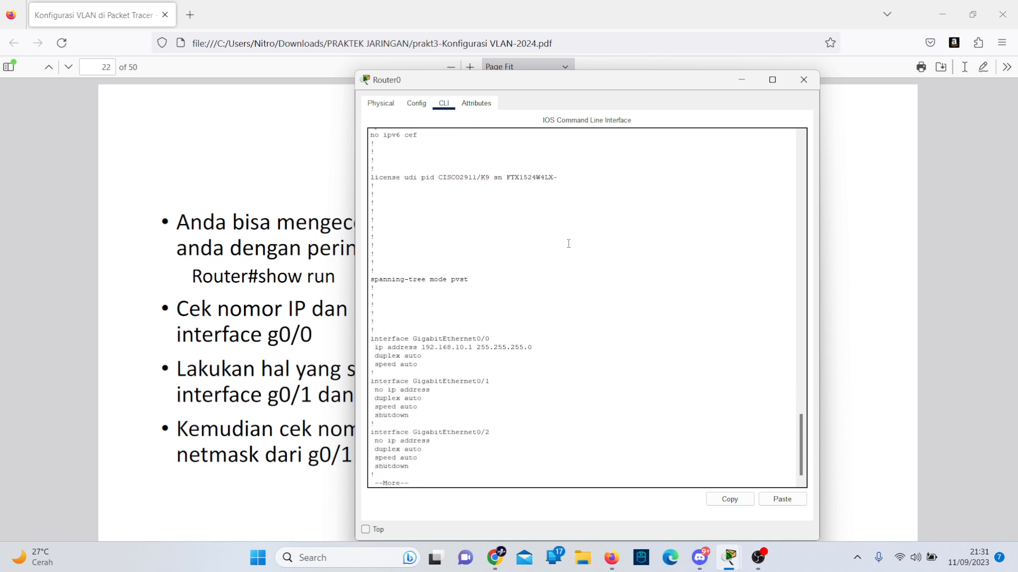
key("Return")
key("Return")
key("Return")
key("Return")
key("Return")
key("Return")
key("Return")
key("Return")
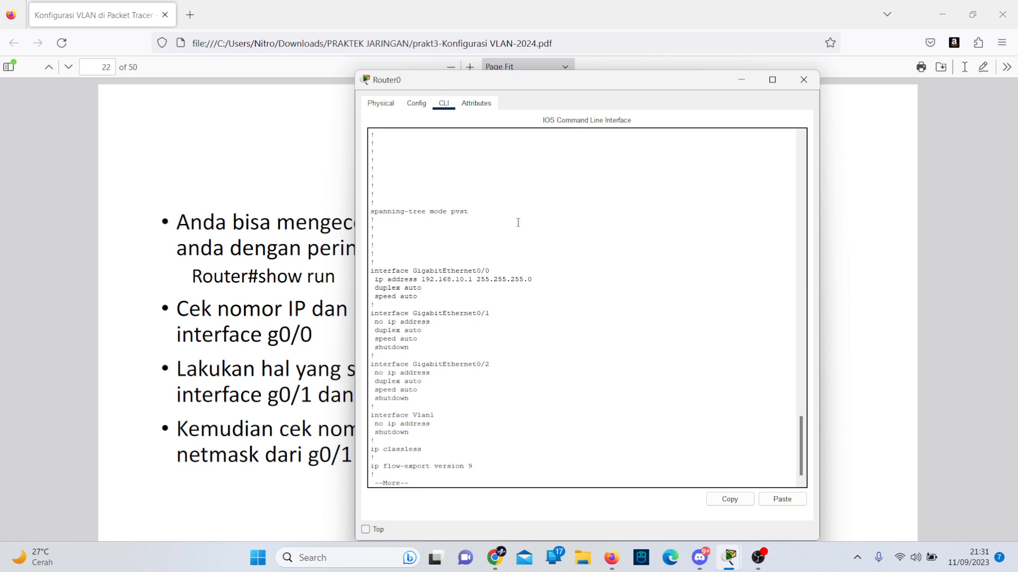
Read the guide's instruction for g0/1 and g0/2, stop Router0's configuration listing and enter global configuration mode with conf t.
key("alt+Tab")
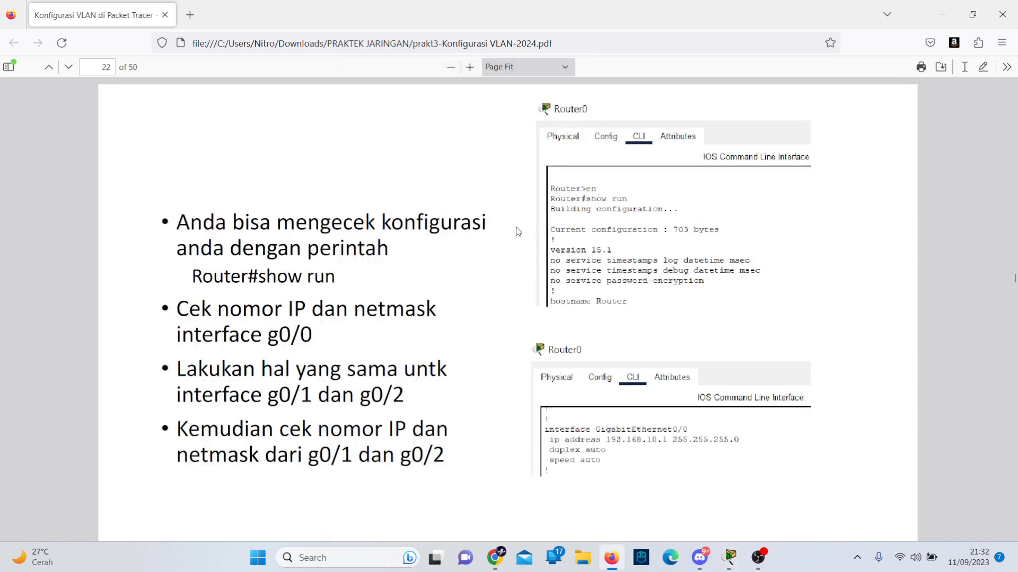
scroll(481, 376, "down", 1)
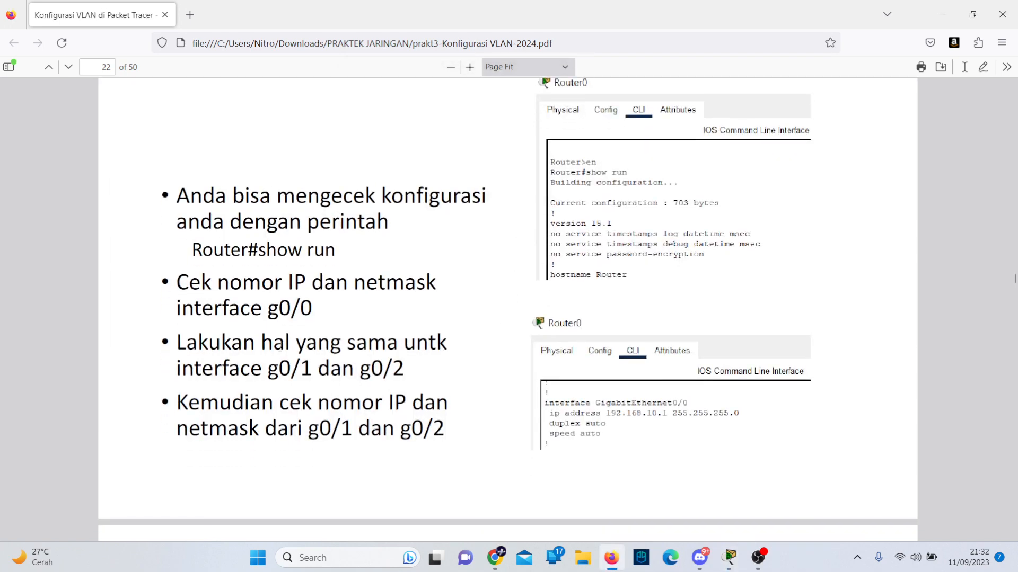
key("alt+Tab")
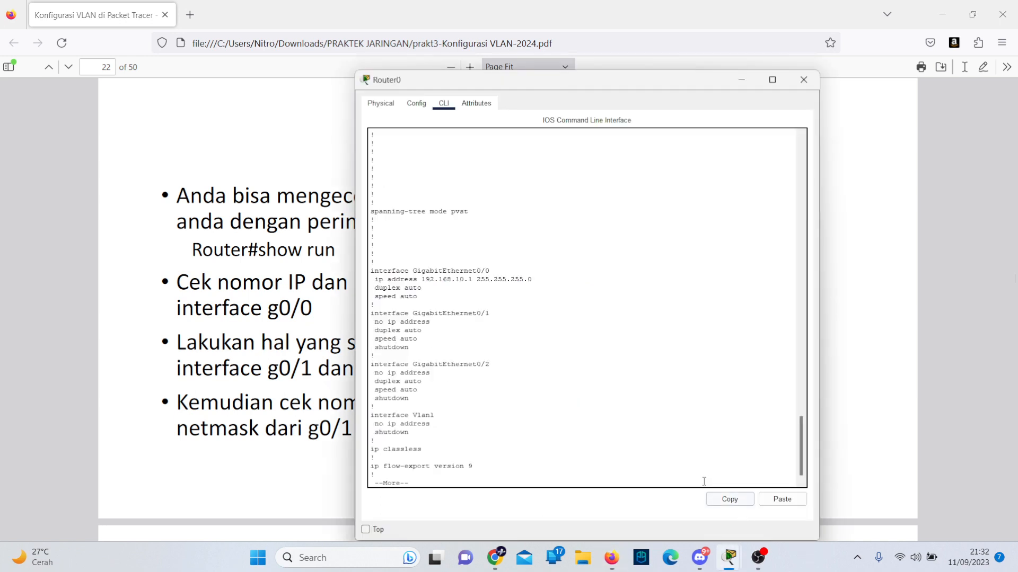
key("ctrl+c")
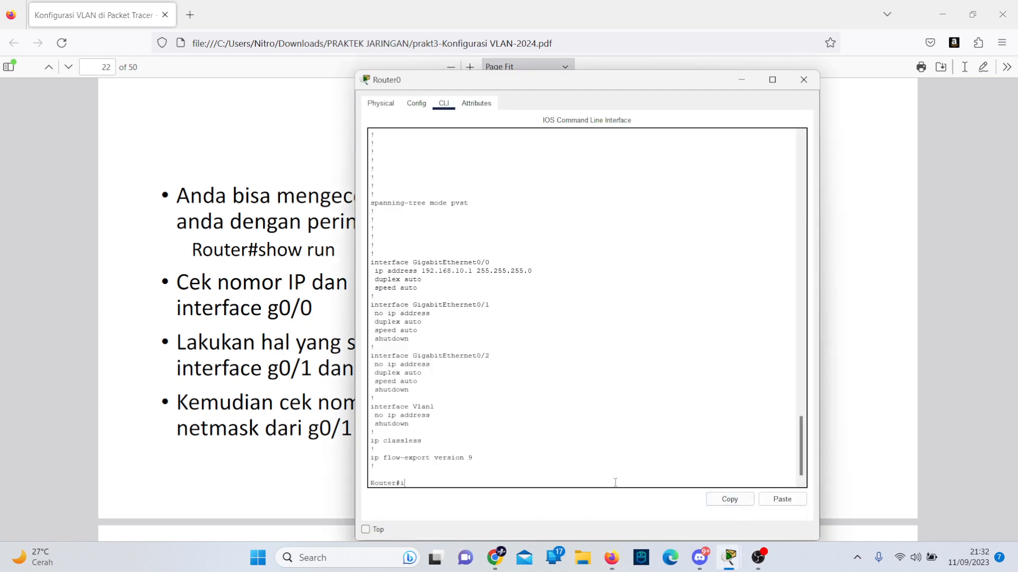
type("conf t")
key("Return")
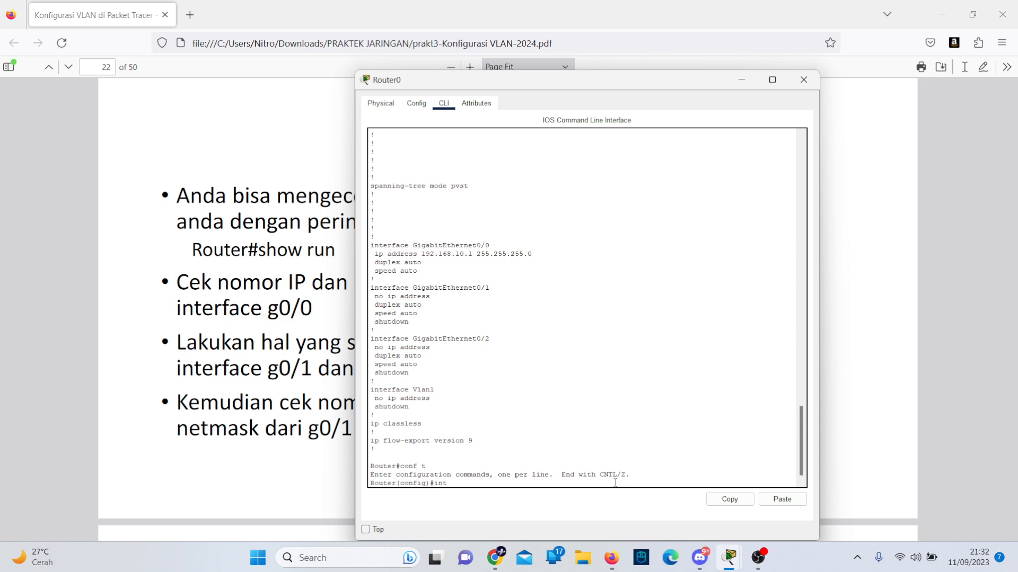
Assign IP address 192.168.20.1 with mask 255.255.255.0 to interface g0/1 and enable it with no shutdown.
type("int g0/1")
key("Return")
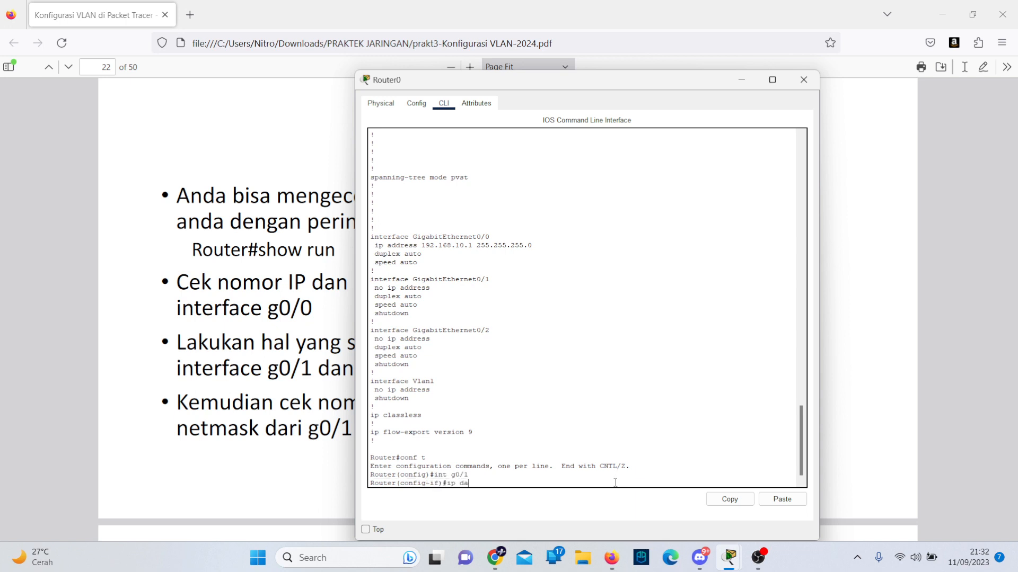
type("ip address 192.168.20.1 255.255.25")
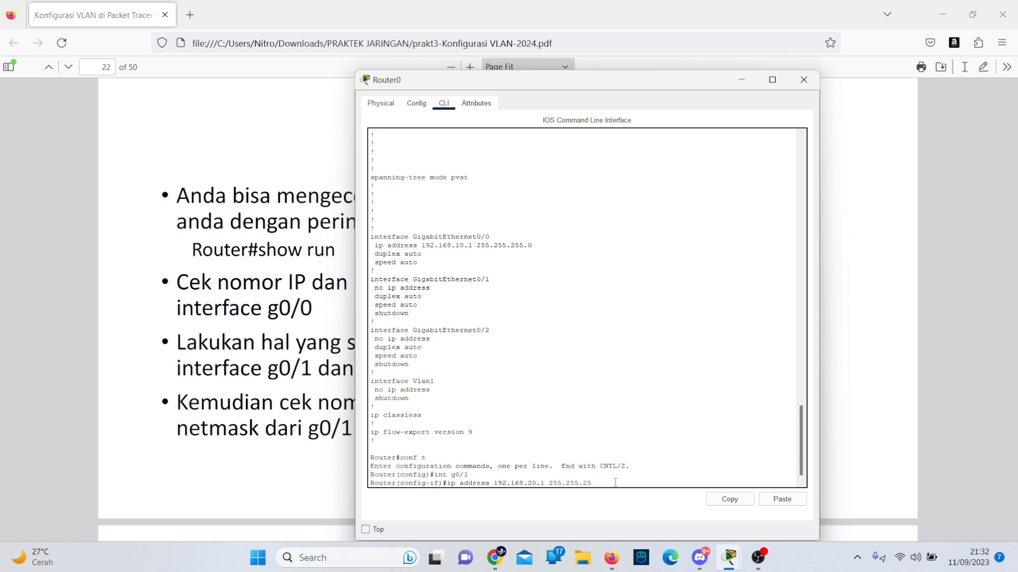
type("5.0")
key("Return")
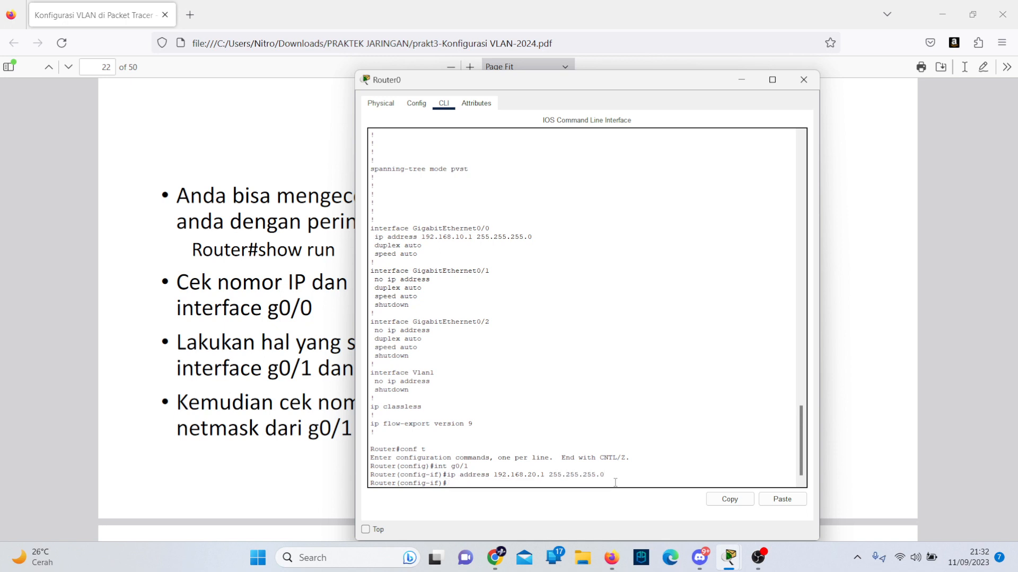
type("no shutdown")
key("Return")
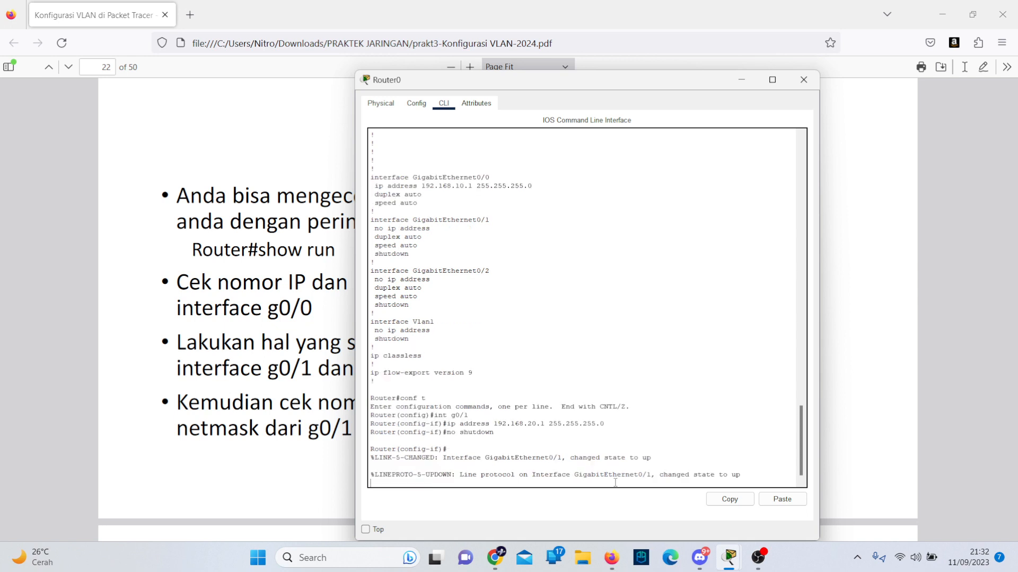
Review the command history, leave configuration mode and check the IP configuration of GigabitEthernet0/0 and GigabitEthernet0/1.
scroll(615, 482, "up", 20)
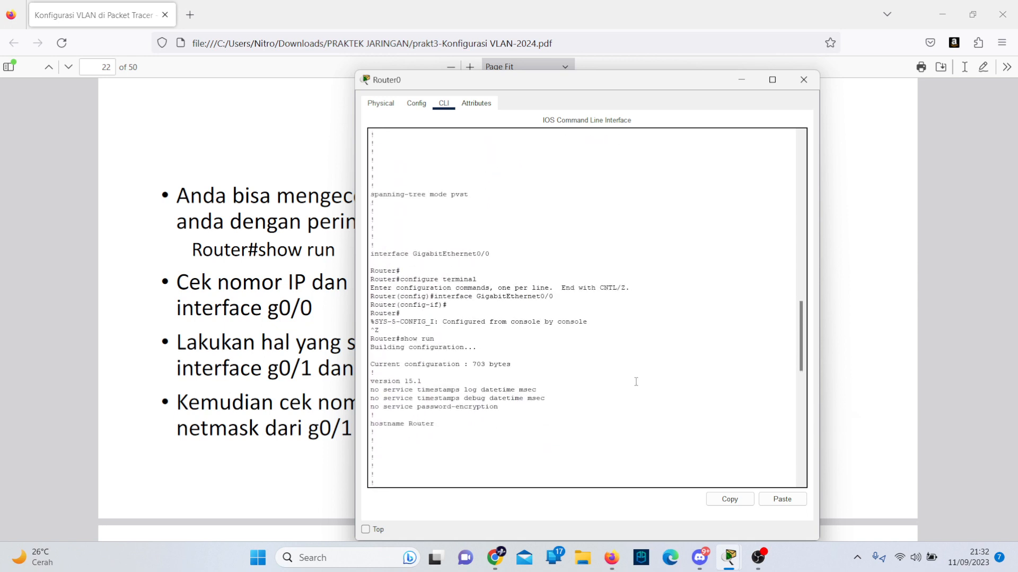
scroll(636, 382, "up", 9)
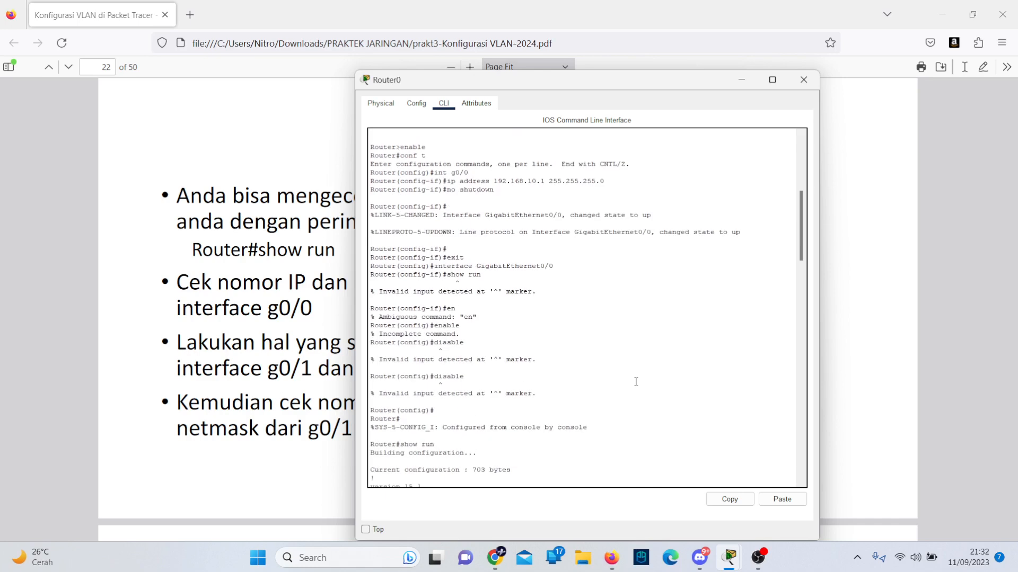
scroll(636, 382, "down", 20)
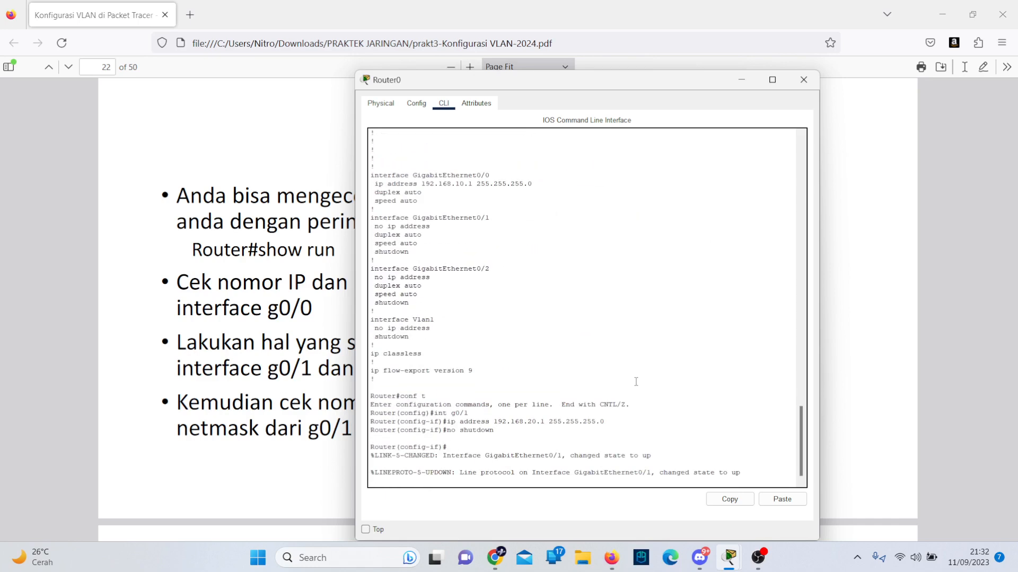
key("ctrl+z")
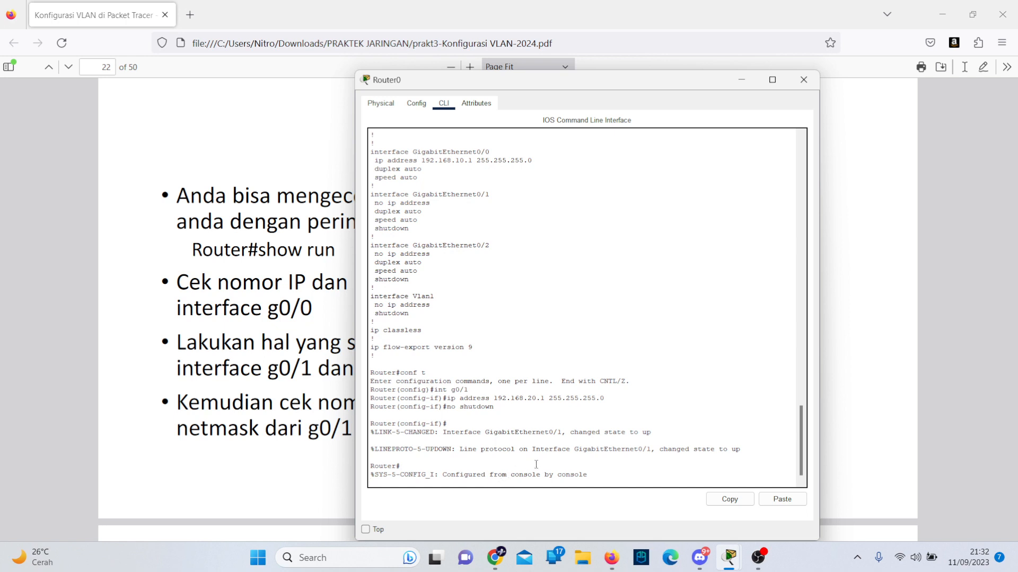
left_click(416, 102)
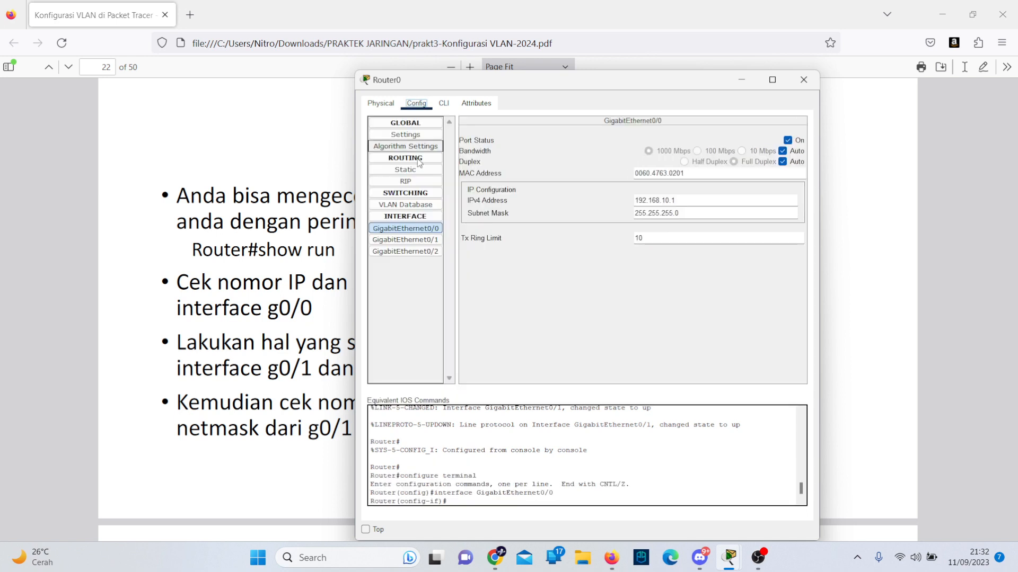
left_click(416, 228)
left_click(422, 239)
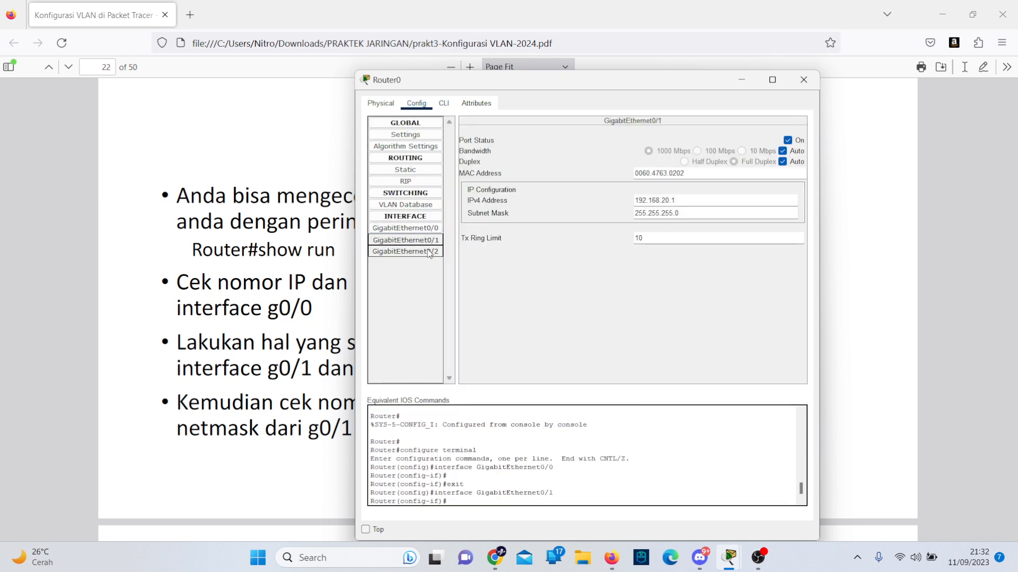
Assign IP address 192.168.30.1 with subnet mask 255.255.255.0 to Router0's GigabitEthernet0/2 interface.
left_click(430, 252)
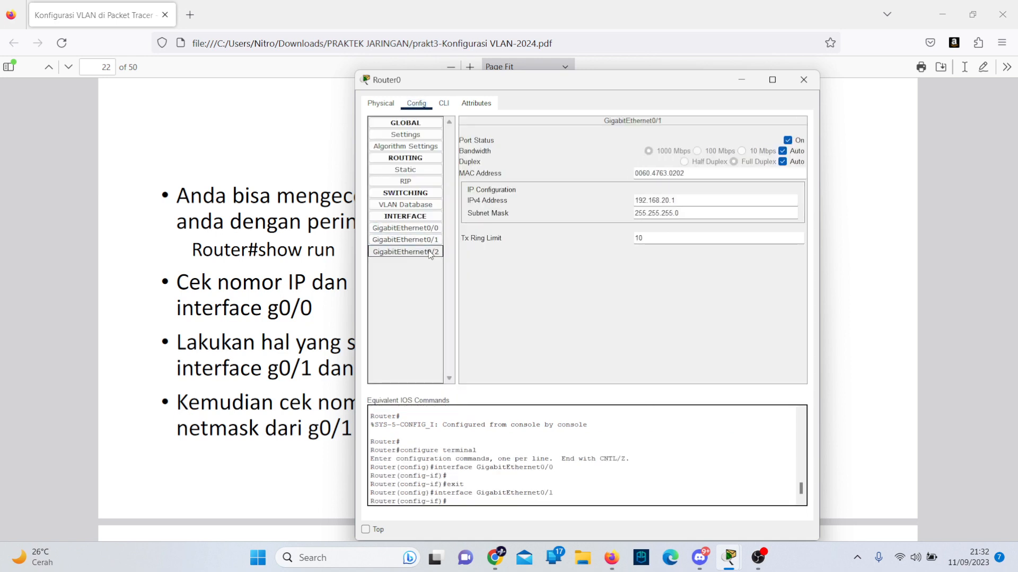
left_click(643, 200)
type("192")
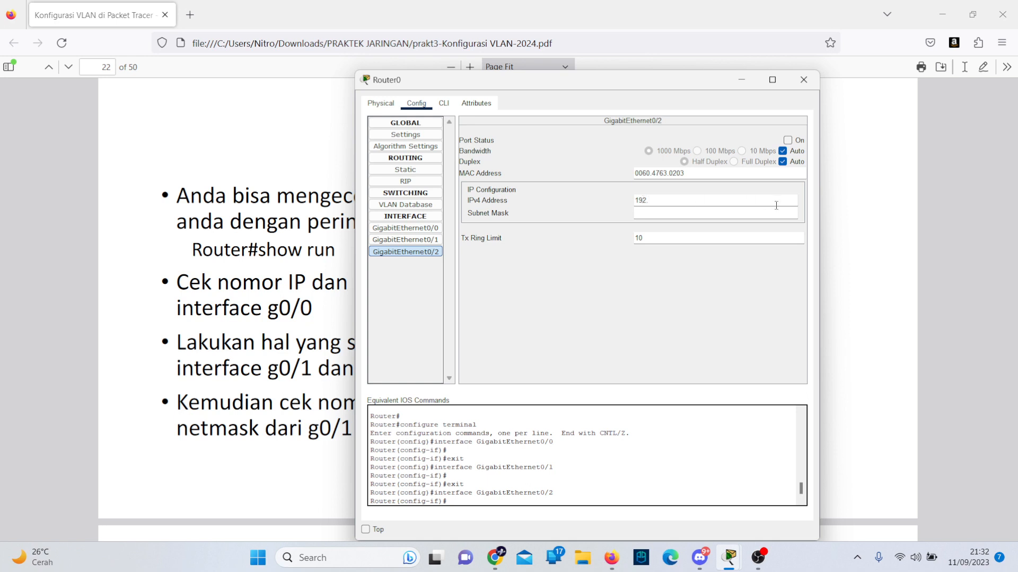
type(".168.30.1")
left_click(766, 214)
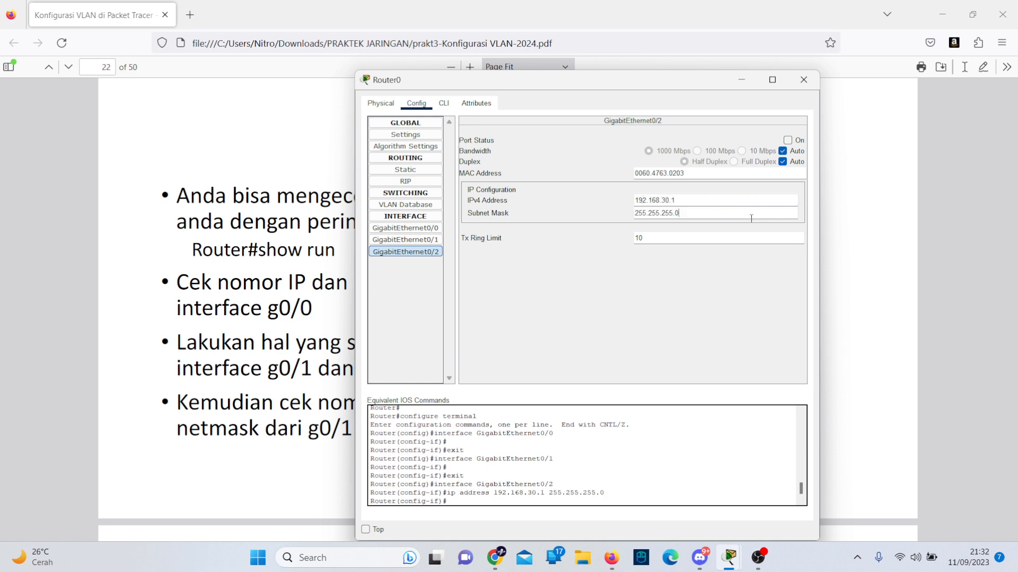
key("Return")
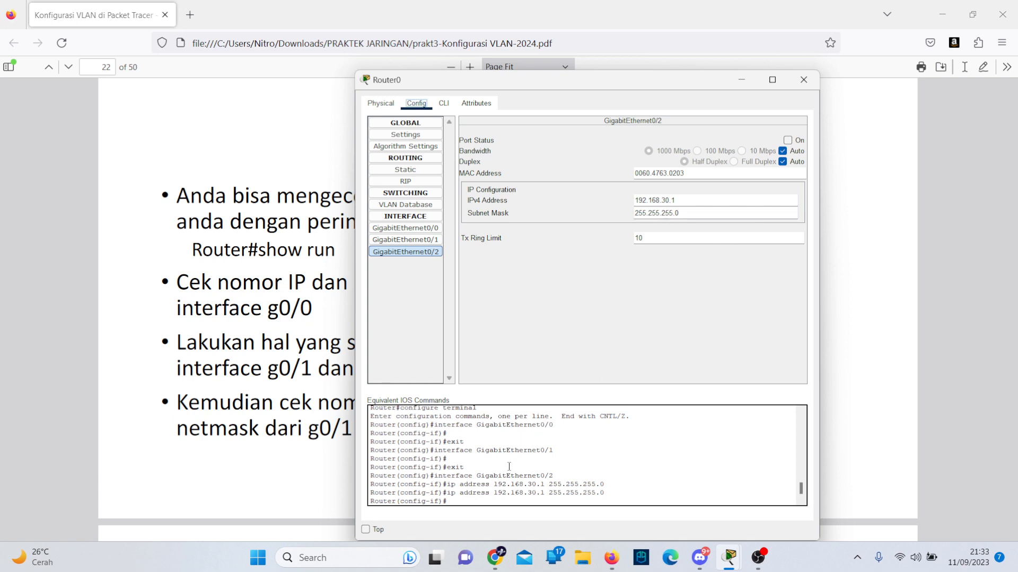
left_click(527, 490)
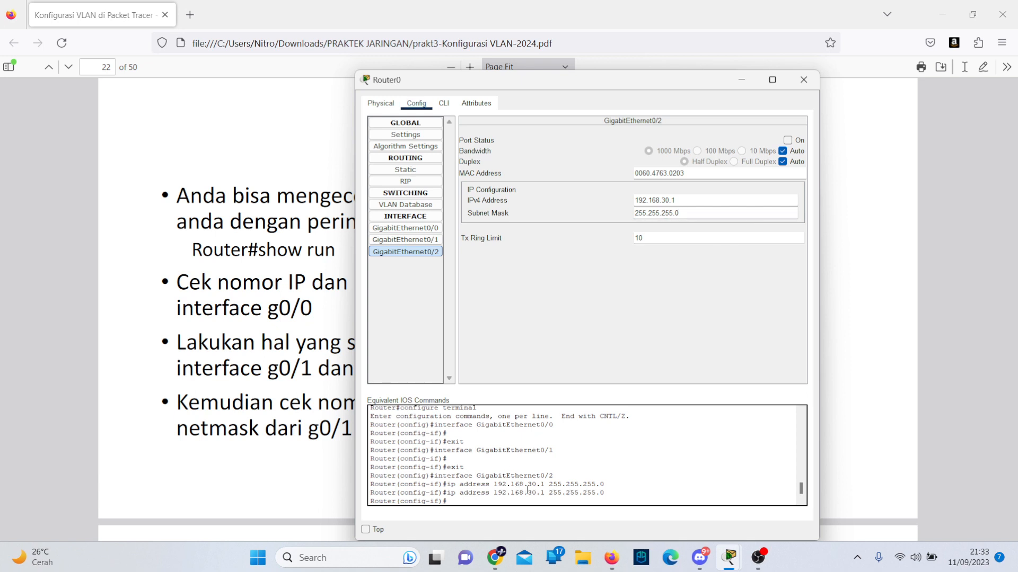
Enable GigabitEthernet0/2 from Router0's command line with no shutdown.
left_click(443, 104)
left_click(423, 106)
left_click(444, 104)
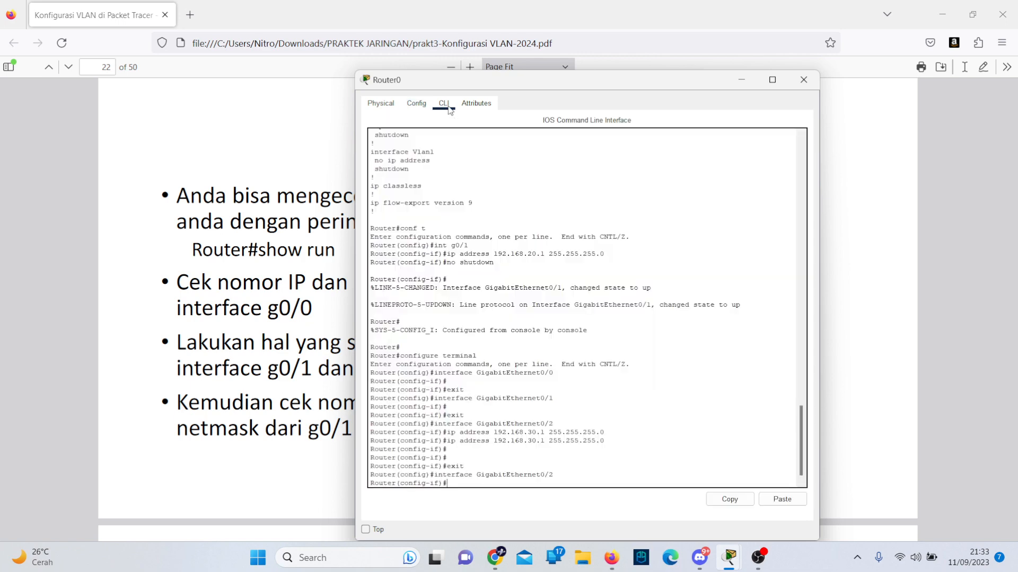
type("no shutdown")
key("Return")
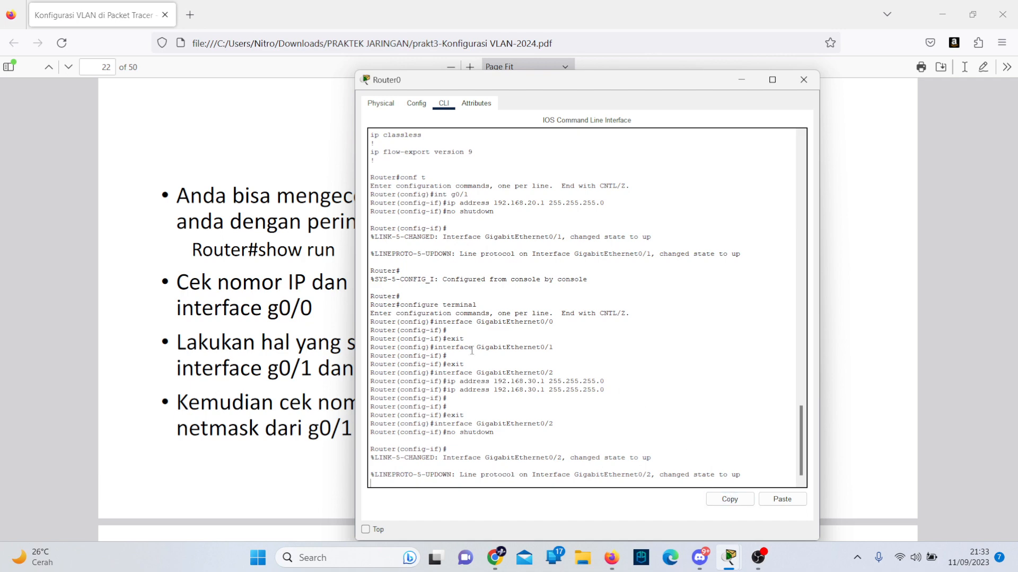
Read the guide's reference configuration for g0/1 and g0/2 and the start of its gateway ping section.
left_click(206, 281)
scroll(206, 282, "down", 2)
scroll(207, 281, "down", 6)
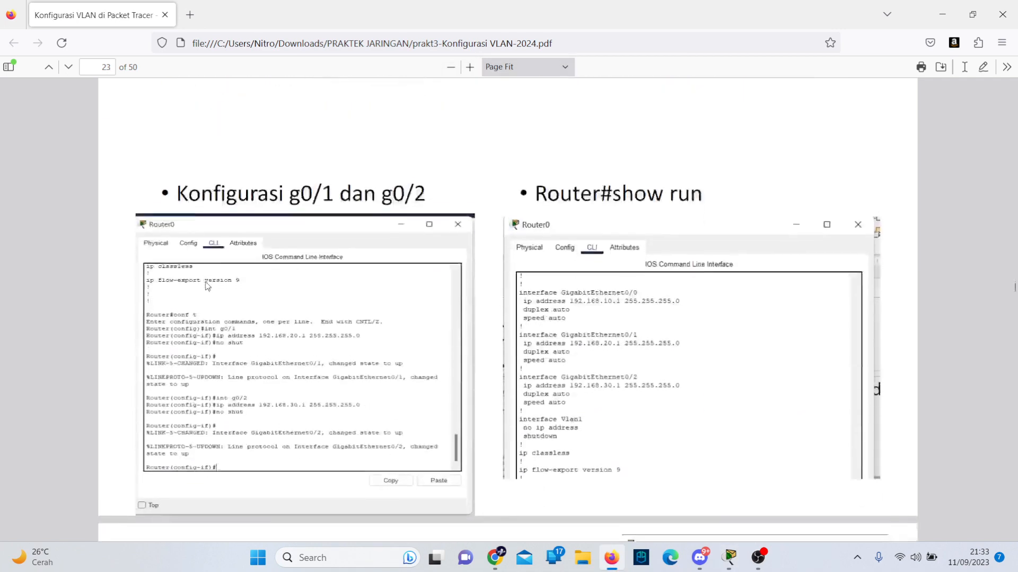
scroll(462, 364, "down", 5)
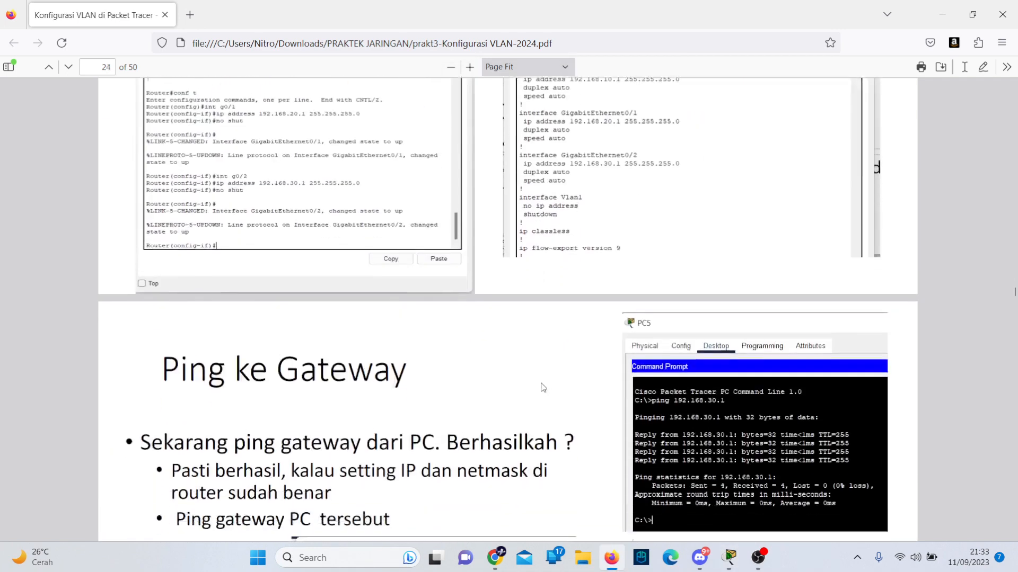
Return to Router0, leave configuration mode, run show run and page to the interface sections.
key("alt+Tab")
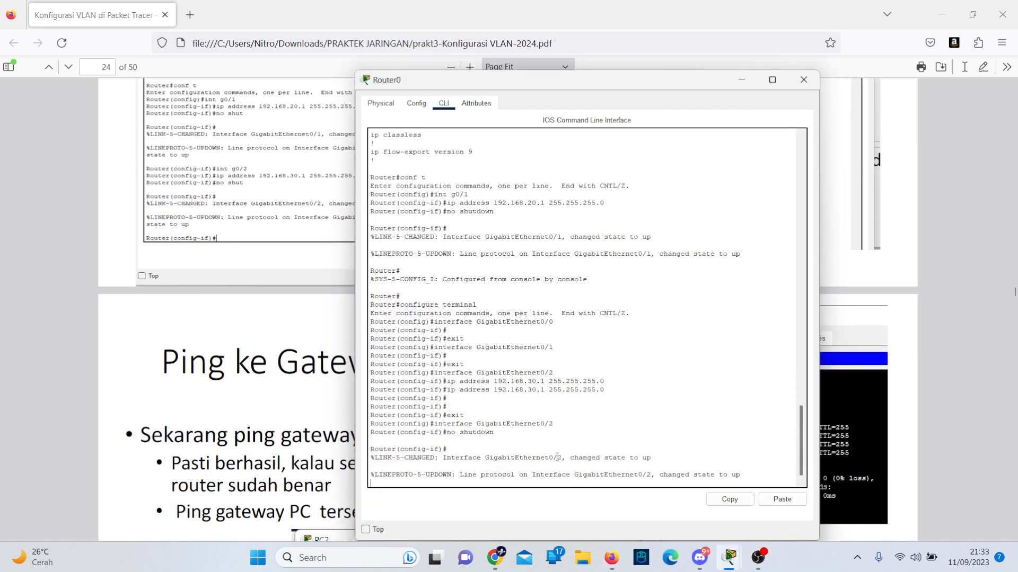
key("ctrl+z")
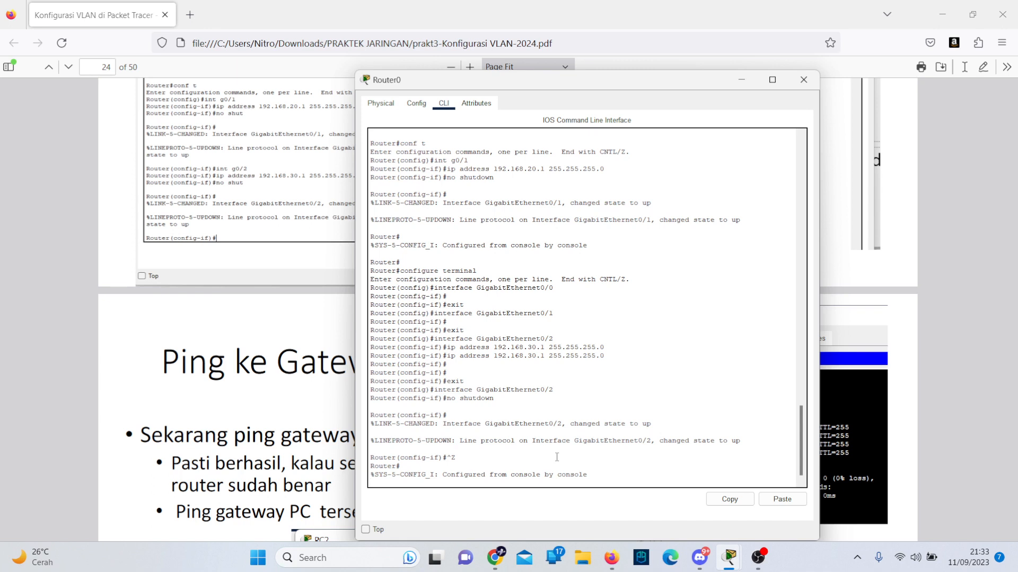
key("Return")
type("show ru")
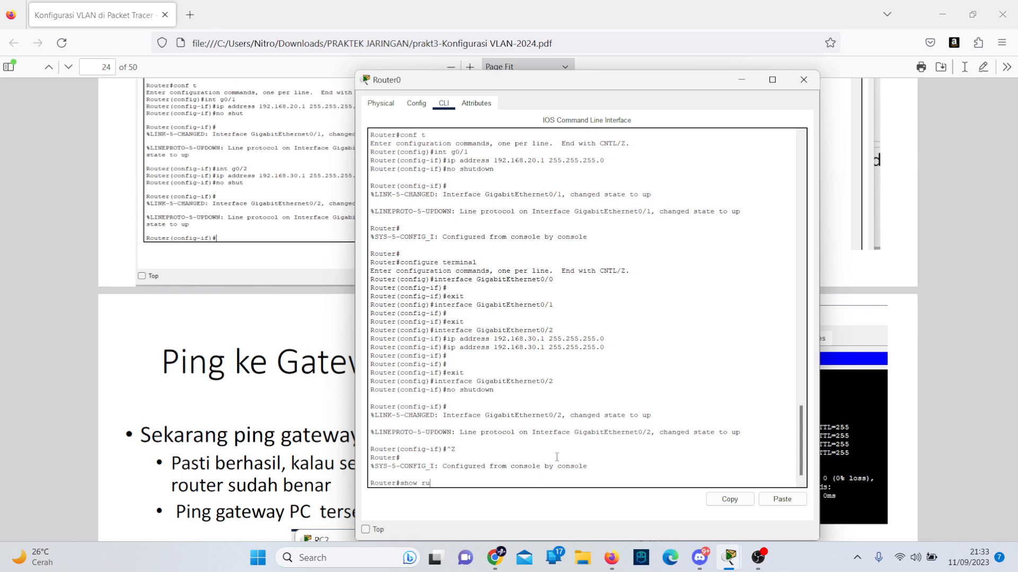
type("n")
key("Return")
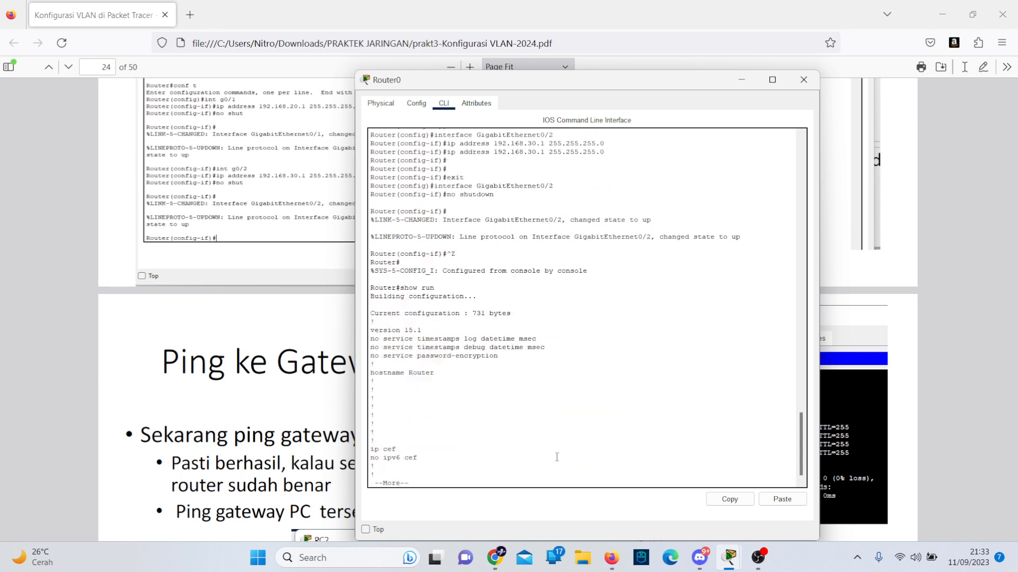
key("space")
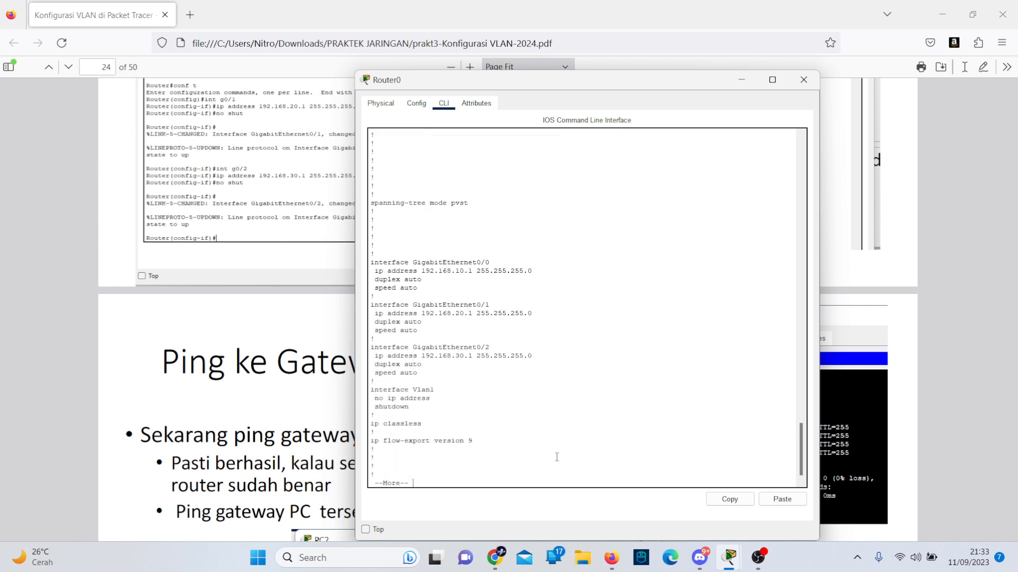
Check the GigabitEthernet and Vlan1 entries in Router0's running configuration, highlighting the shutdown line under Vlan1.
double_click(428, 365)
left_click(451, 320)
double_click(413, 321)
left_click(455, 294)
double_click(459, 409)
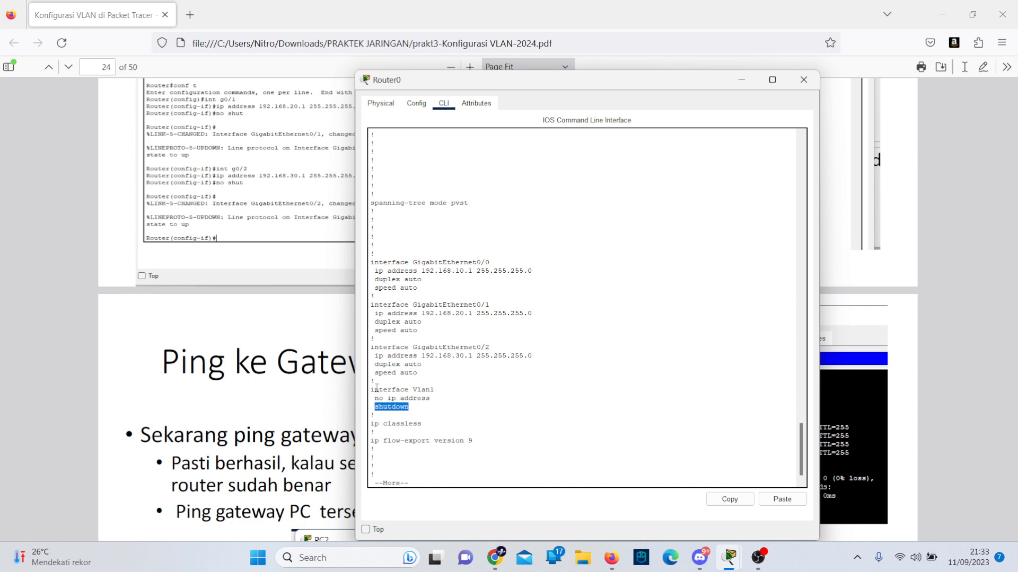
Read the guide's instructions for pinging the gateway and for pinging between PCs on different networks.
left_click(274, 401)
scroll(274, 401, "down", 1)
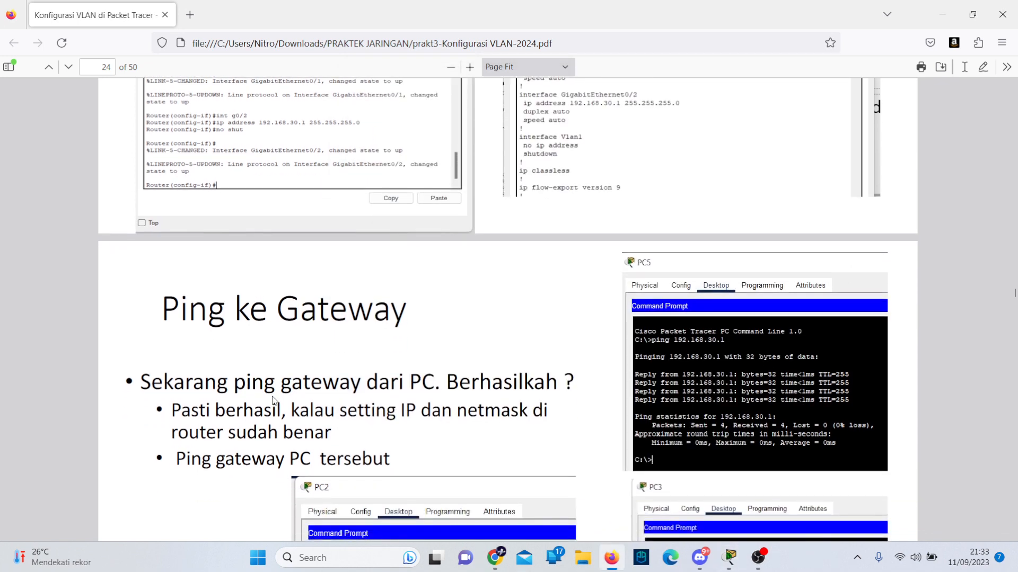
scroll(274, 401, "down", 4)
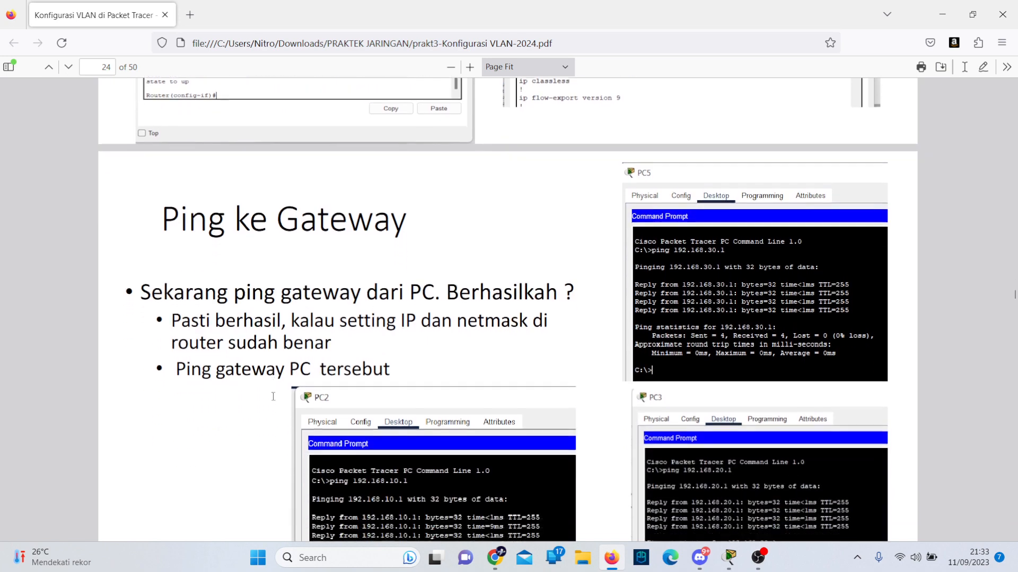
scroll(274, 401, "up", 2)
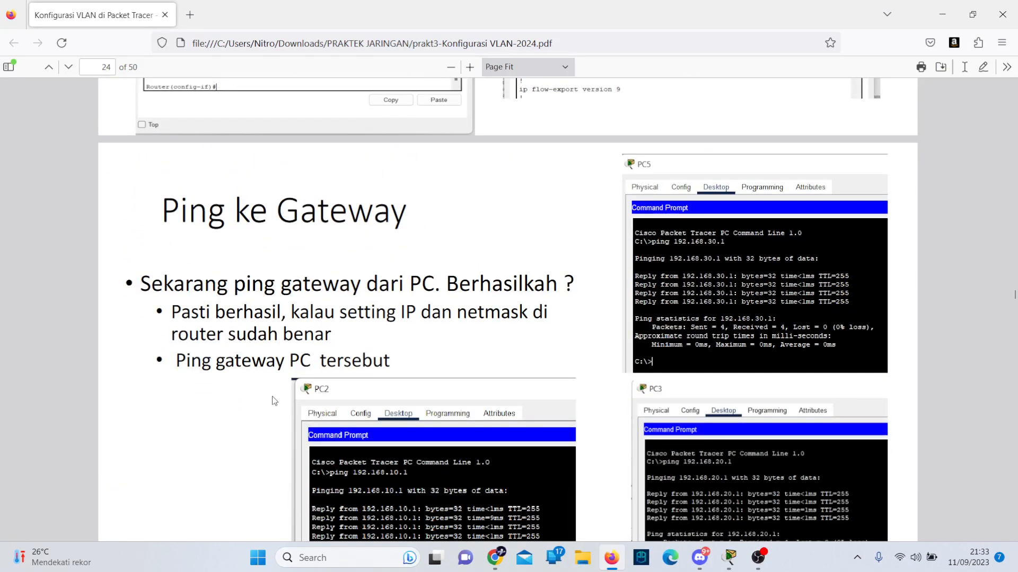
scroll(274, 401, "down", 9)
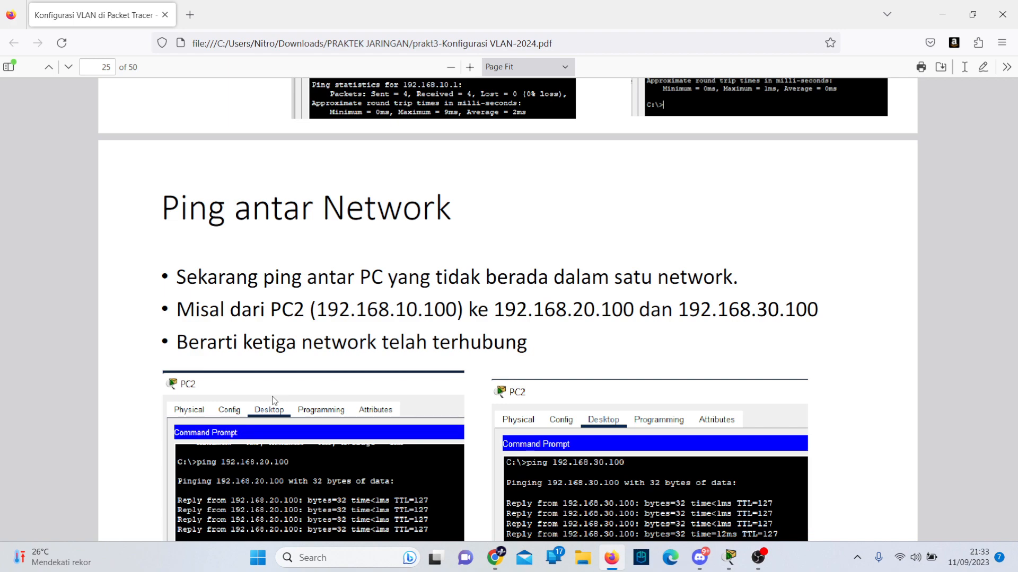
scroll(272, 396, "down", 7)
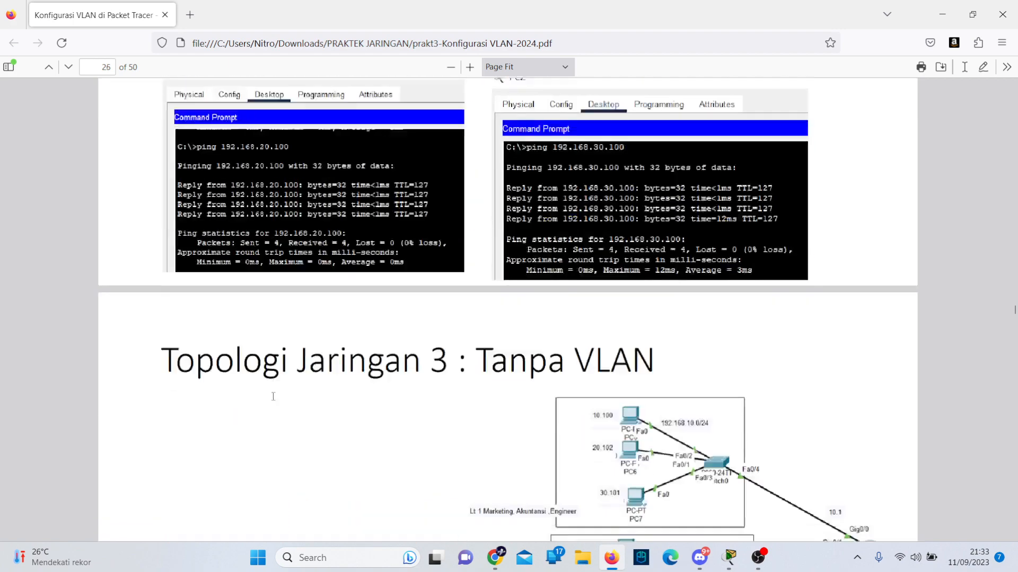
scroll(274, 402, "up", 3)
scroll(274, 402, "up", 4)
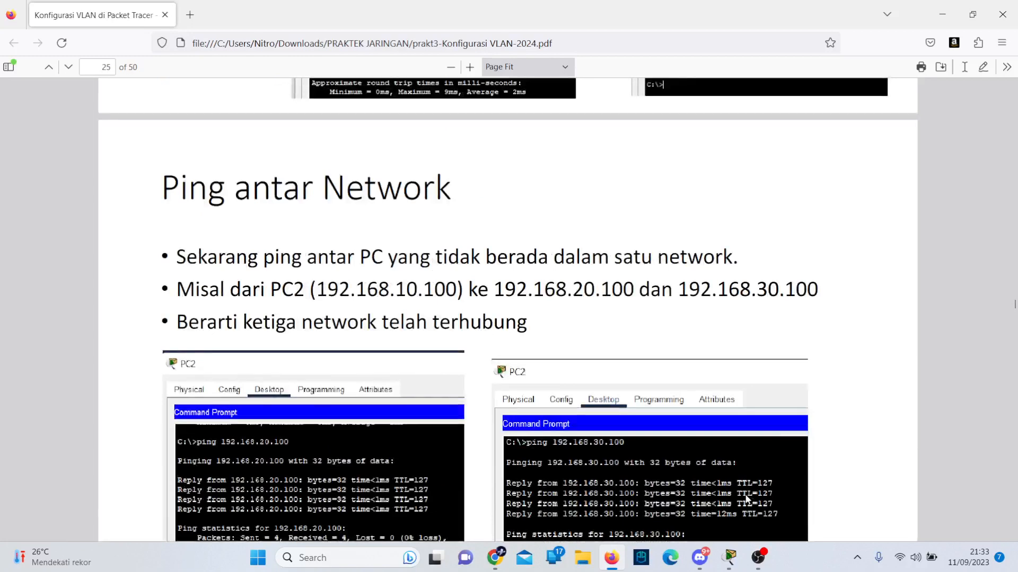
Return to Router0, stop the running configuration listing and close the router's window.
mouse_move(724, 565)
mouse_move(780, 486)
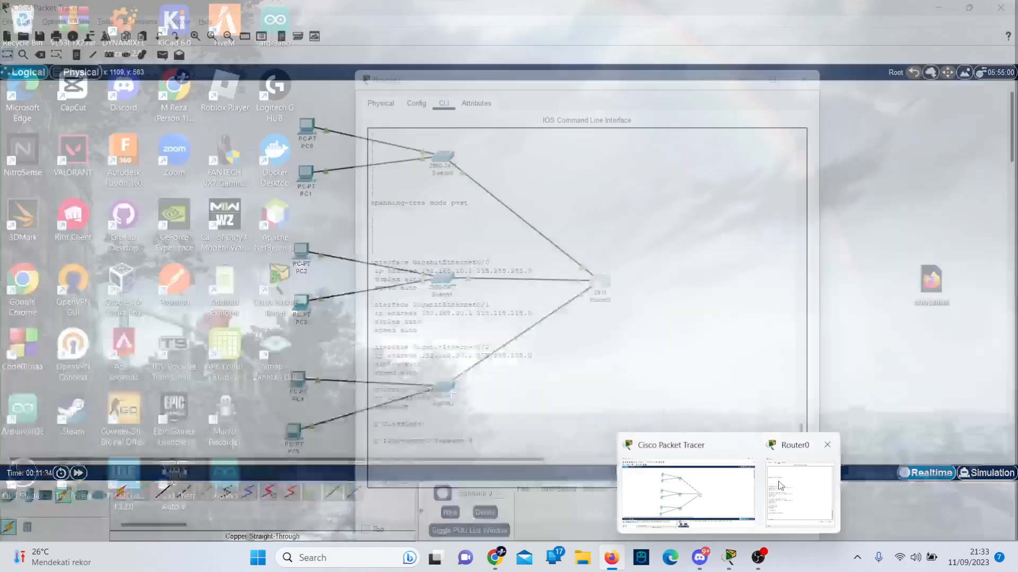
left_click(819, 457)
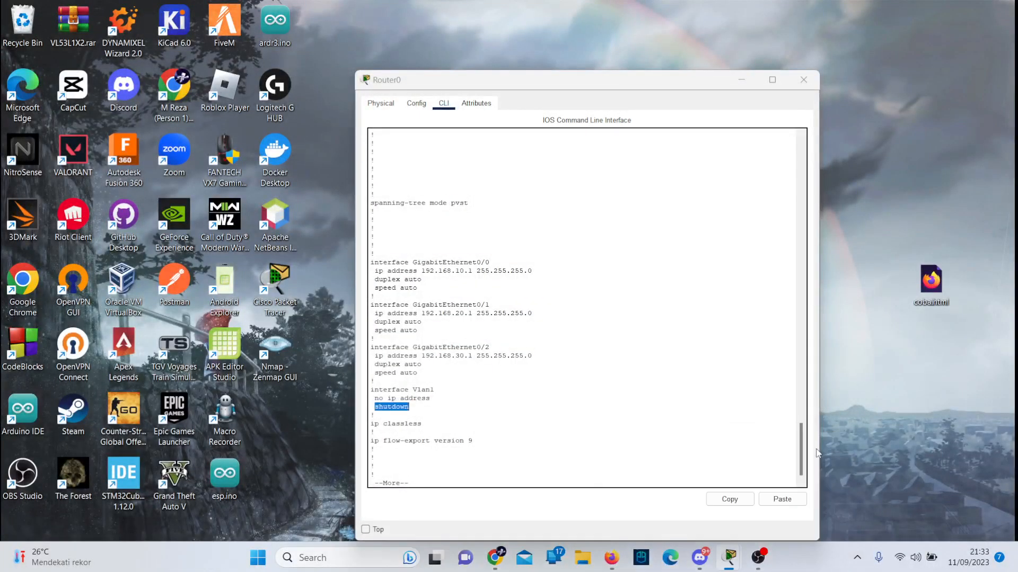
left_click(709, 406)
key("ctrl+c")
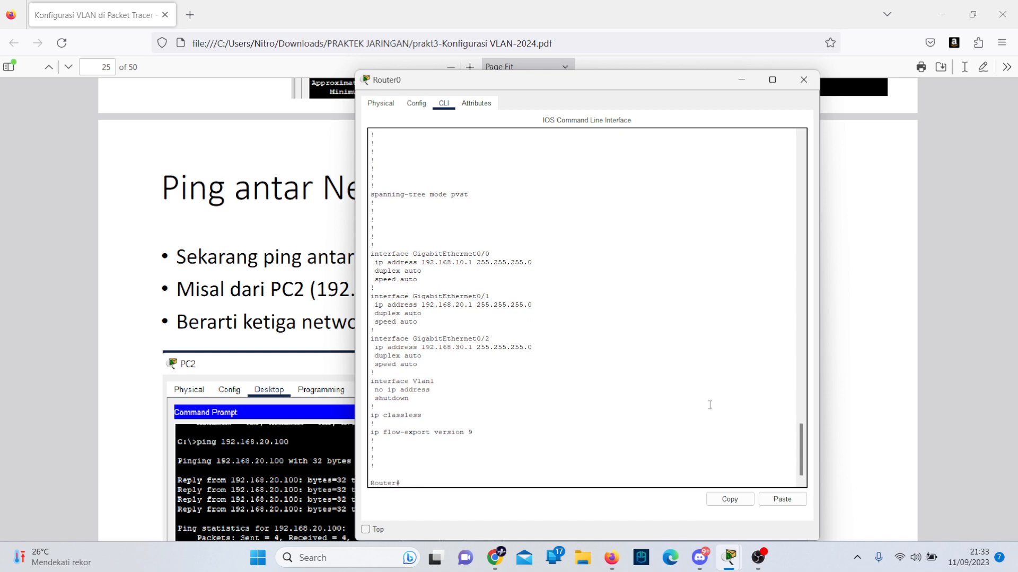
left_click(803, 79)
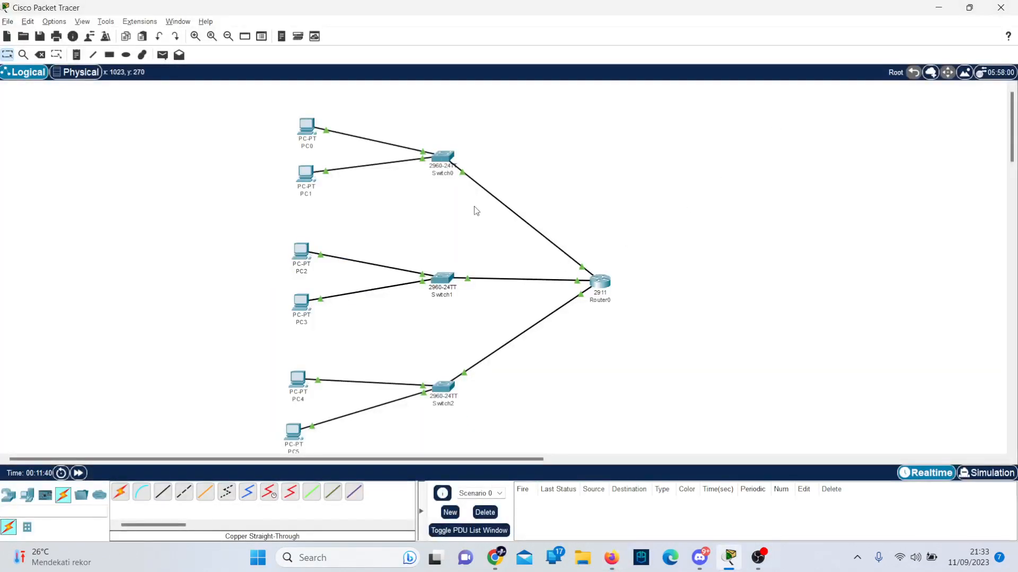
Start a continuous ping from PC0's Command Prompt to 192.168.30.101 with ping -t.
left_click(305, 129)
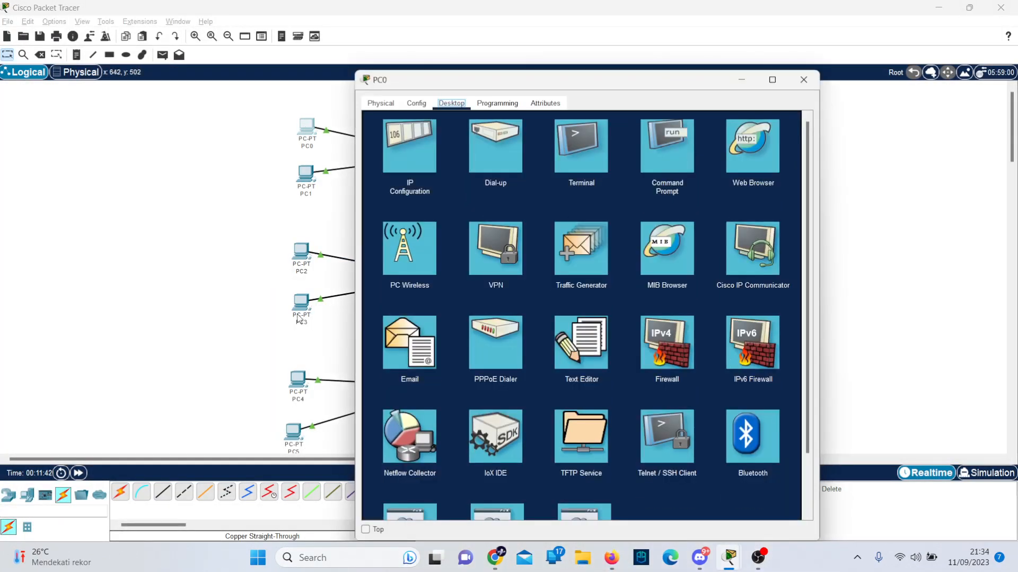
scroll(299, 286, "down", 3)
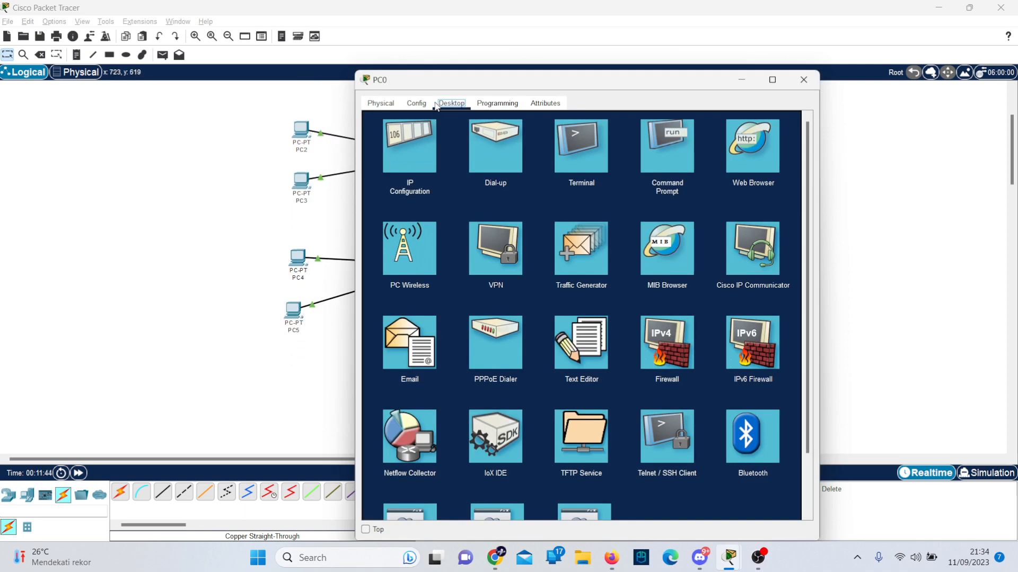
left_click(651, 160)
type("ping")
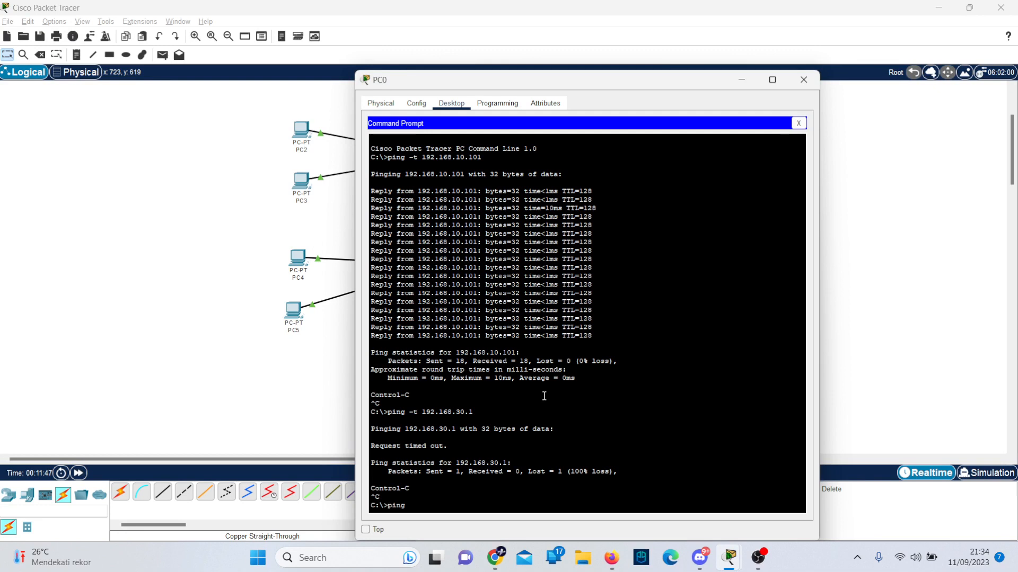
type(" -t 192.168.30.101")
key("Return")
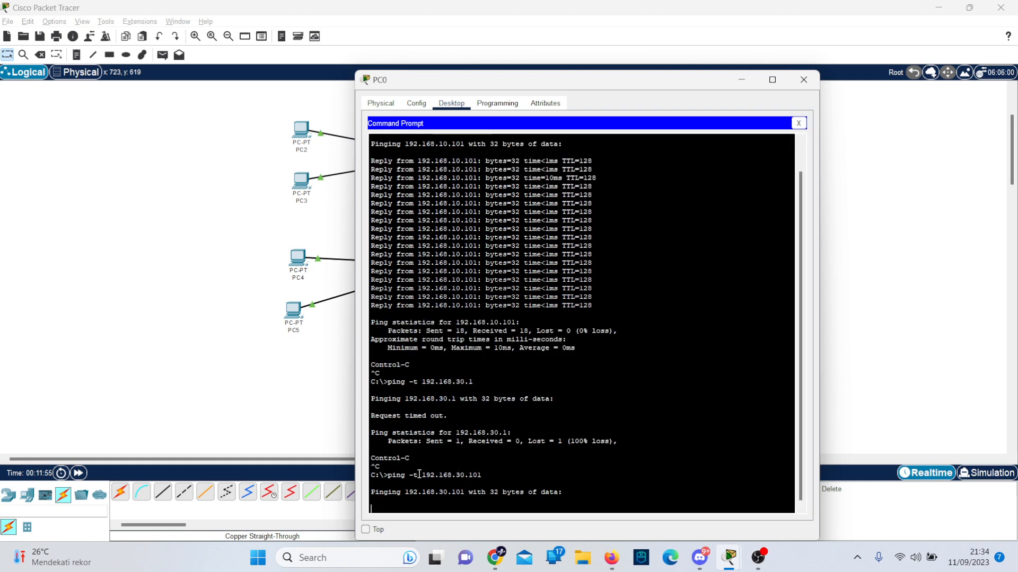
Look over the network topology, return to PC0's Command Prompt and stop the running ping.
left_click(288, 382)
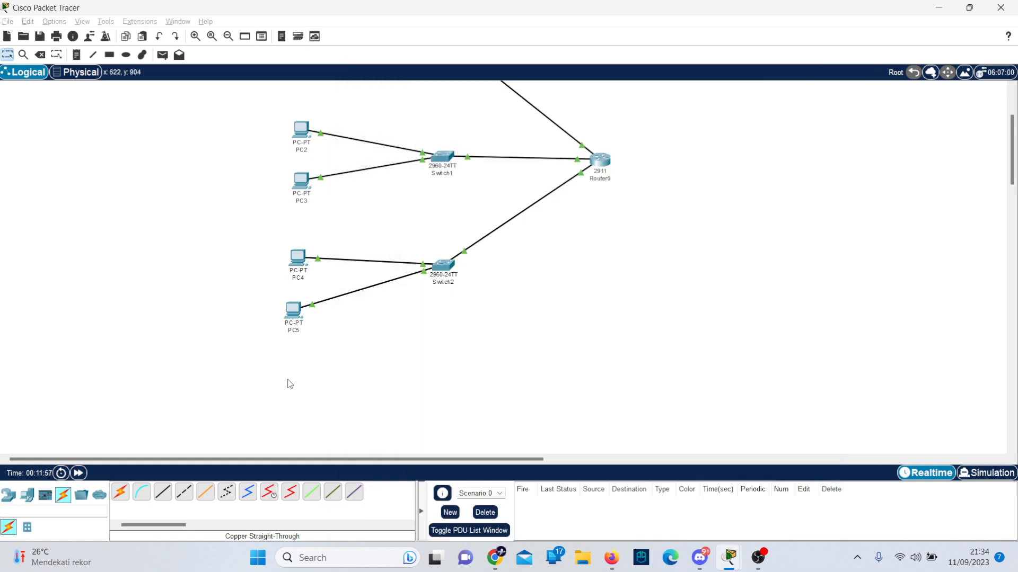
scroll(288, 382, "up", 3)
key("alt+Tab")
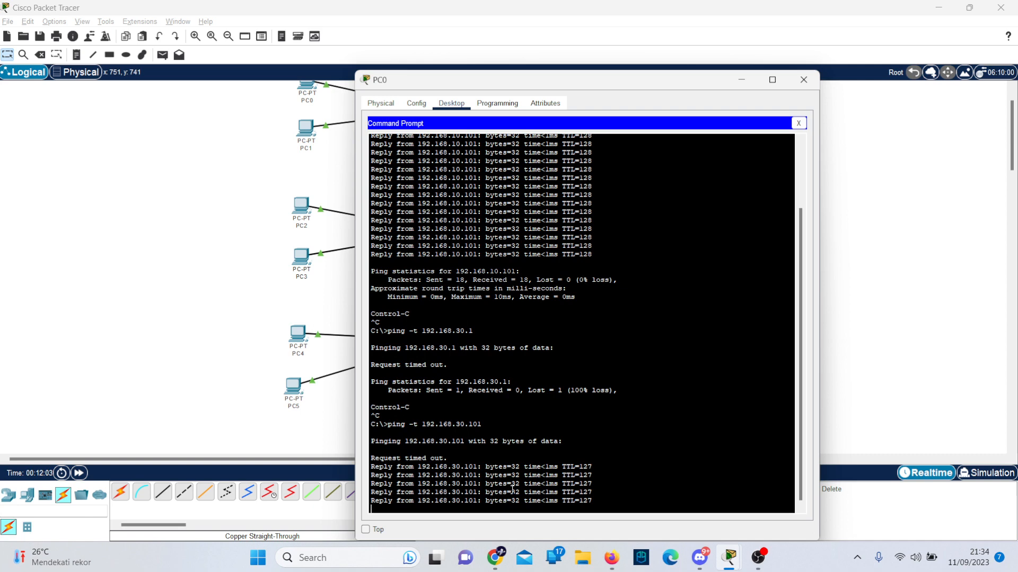
key("ctrl+c")
Reuse PC0's previous ping command with the target changed to 192.168.20.101 and run it.
key("Up")
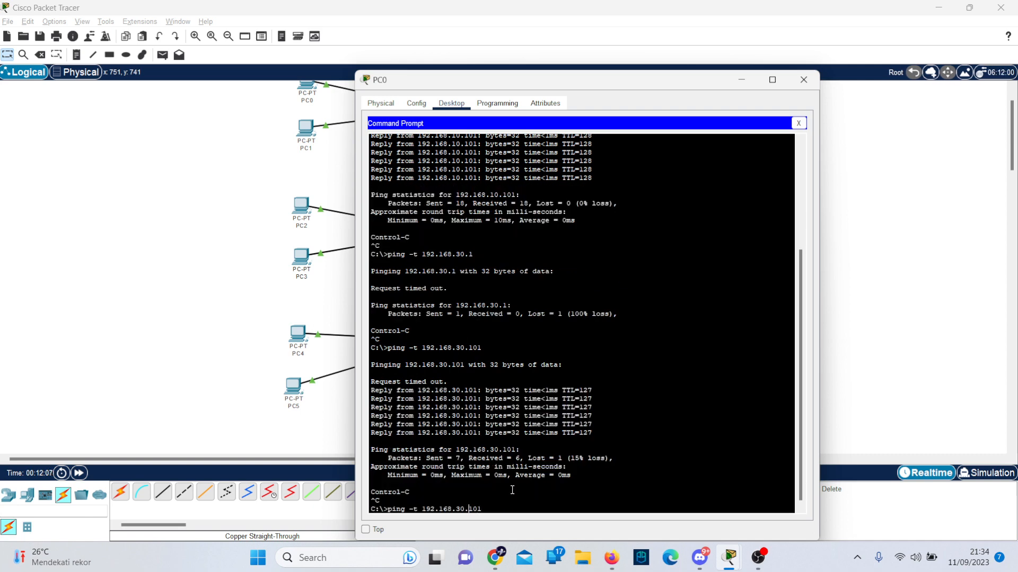
key("BackSpace")
key("BackSpace")
key("BackSpace")
key("BackSpace")
key("BackSpace")
key("BackSpace")
type("20.101")
key("Return")
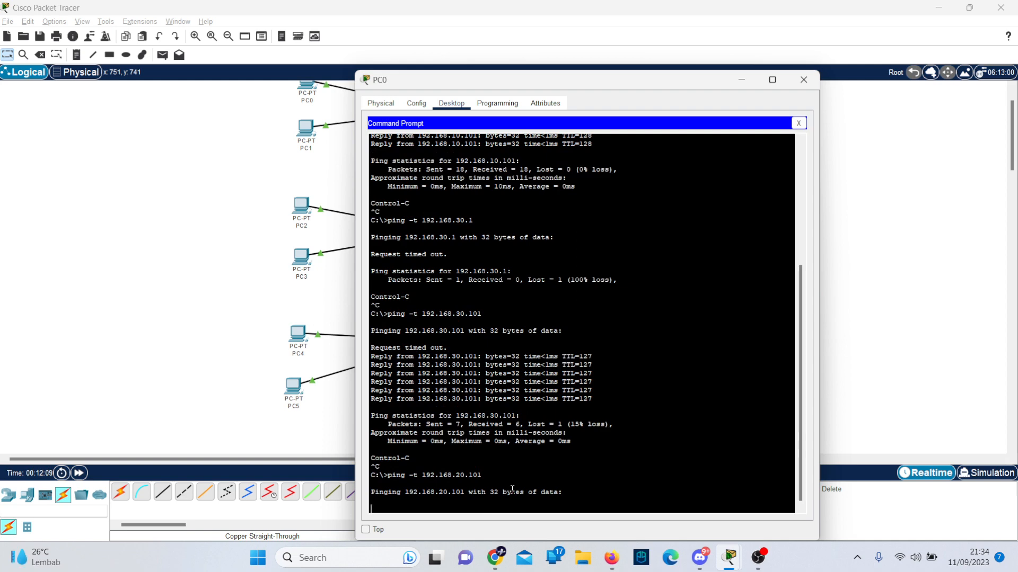
Locate the PCs and Switch1 in the topology, then return to PC0's ping output for 192.168.20.101.
left_click(243, 310)
scroll(511, 311, "up", 1)
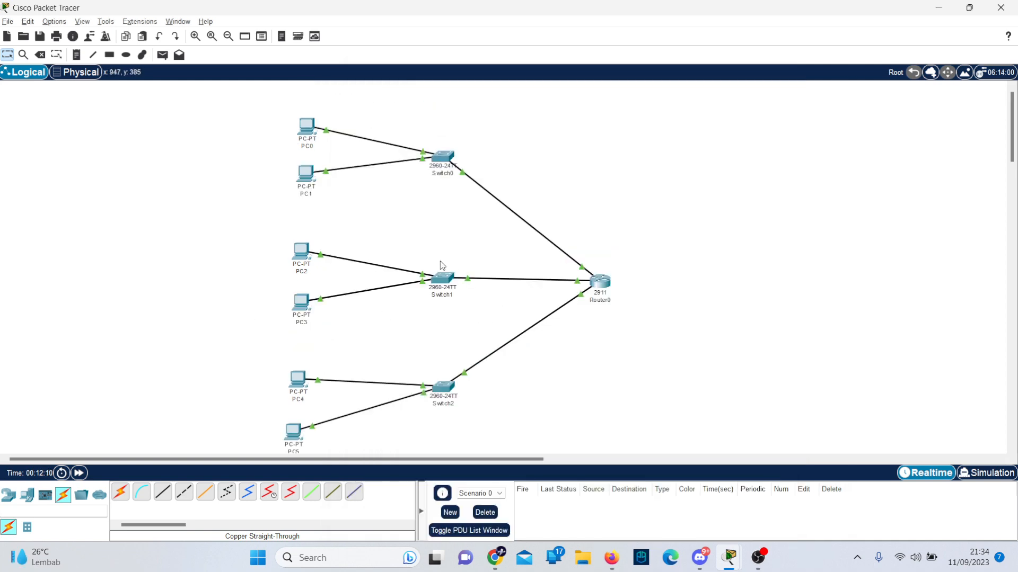
key("alt+Tab")
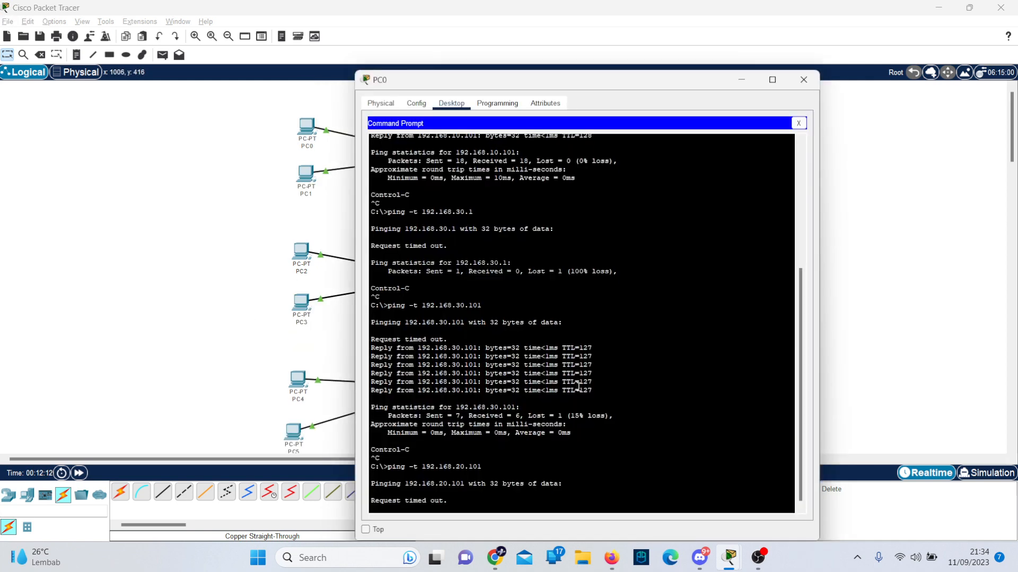
Look over the three networks in the topology, return to PC0's Command Prompt and stop the ping to 192.168.20.101.
key("alt+Tab")
key("alt+Tab")
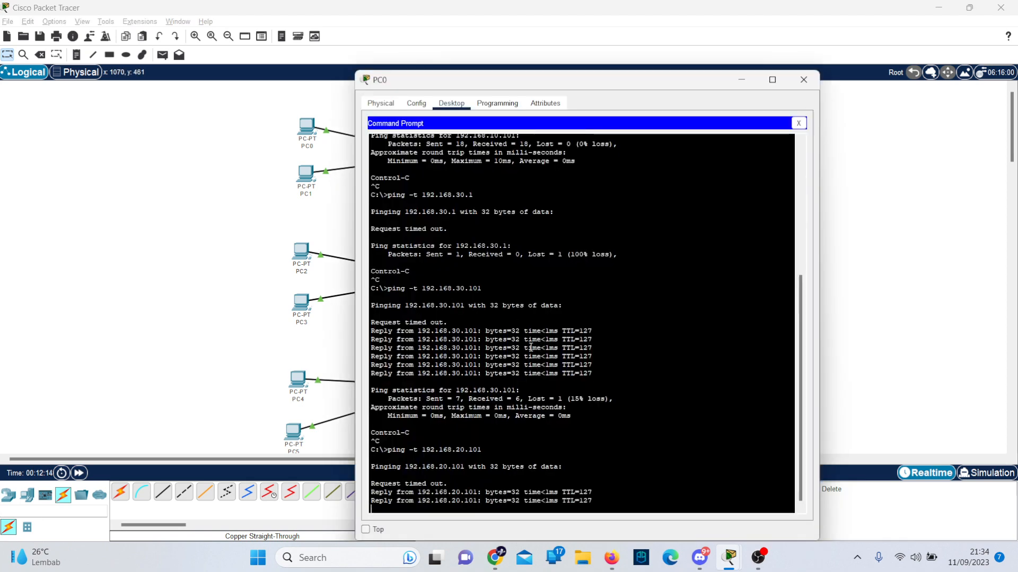
key("alt+Tab")
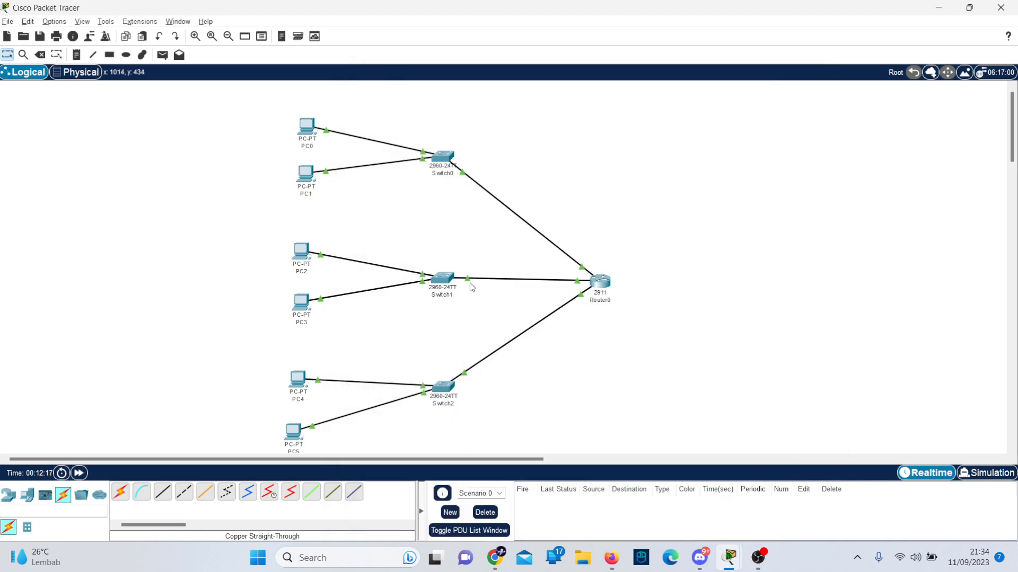
scroll(473, 288, "up", 10)
scroll(472, 287, "down", 9)
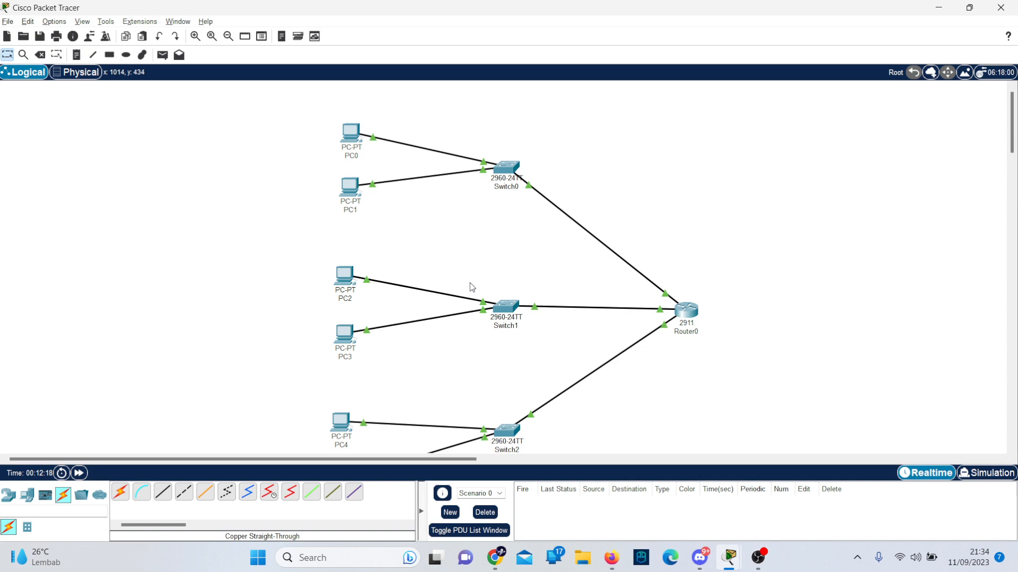
scroll(472, 287, "down", 3)
scroll(471, 286, "up", 1)
key("alt+Tab")
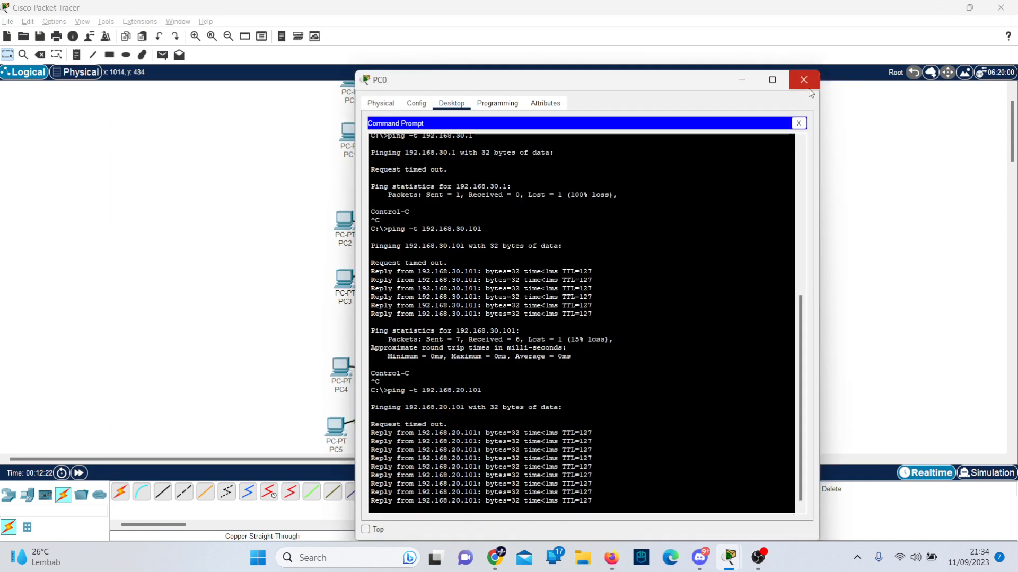
key("ctrl+c")
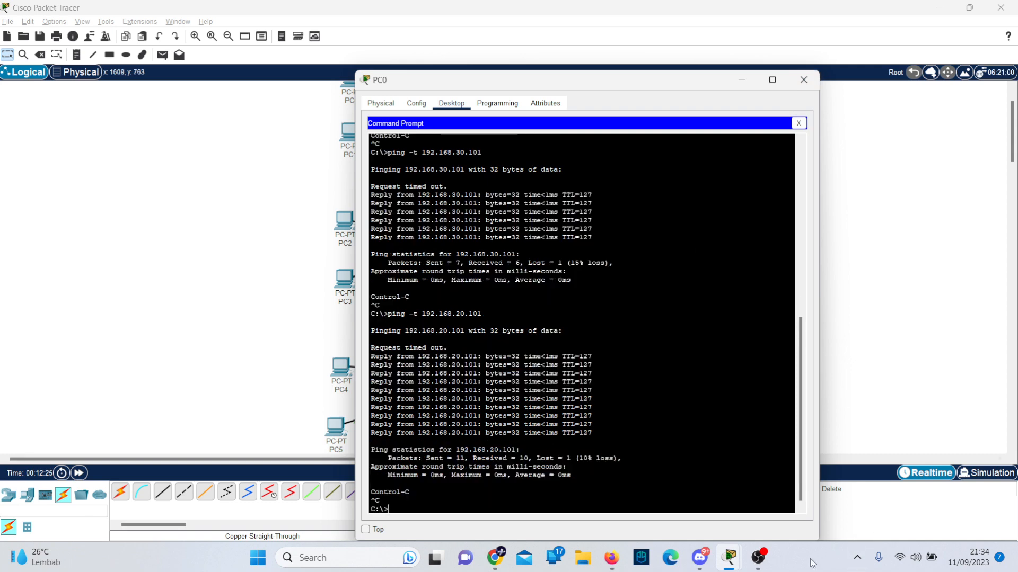
Preview the "Topologi Jaringan 3 : Tanpa VLAN" slide in the guide PDF in Firefox, then return to the Packet Tracer topology.
left_click(760, 558)
key("alt+Tab")
key("alt+Tab")
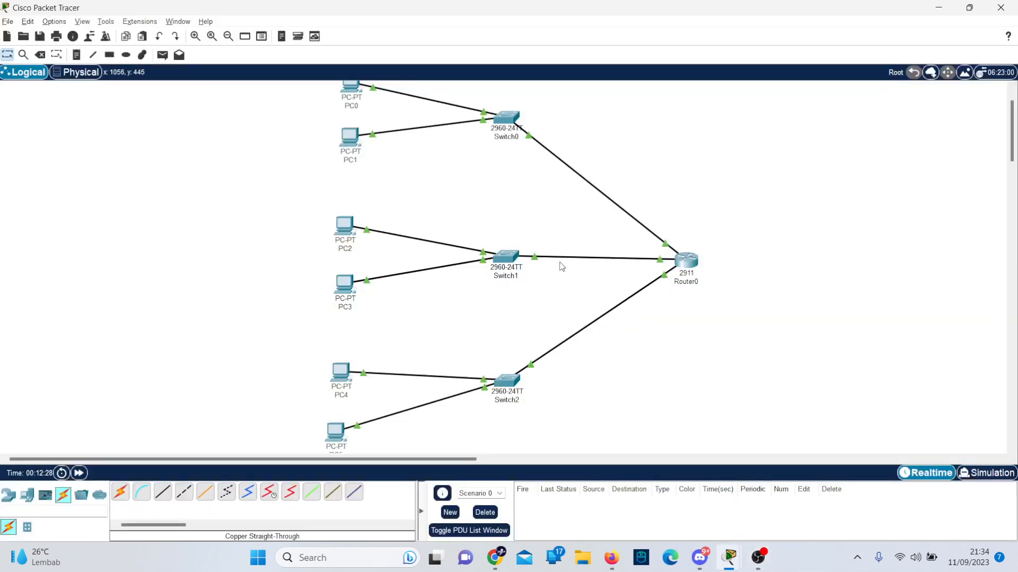
key("alt+Tab")
key("alt+Tab")
key("alt+Tab")
scroll(561, 262, "down", 5)
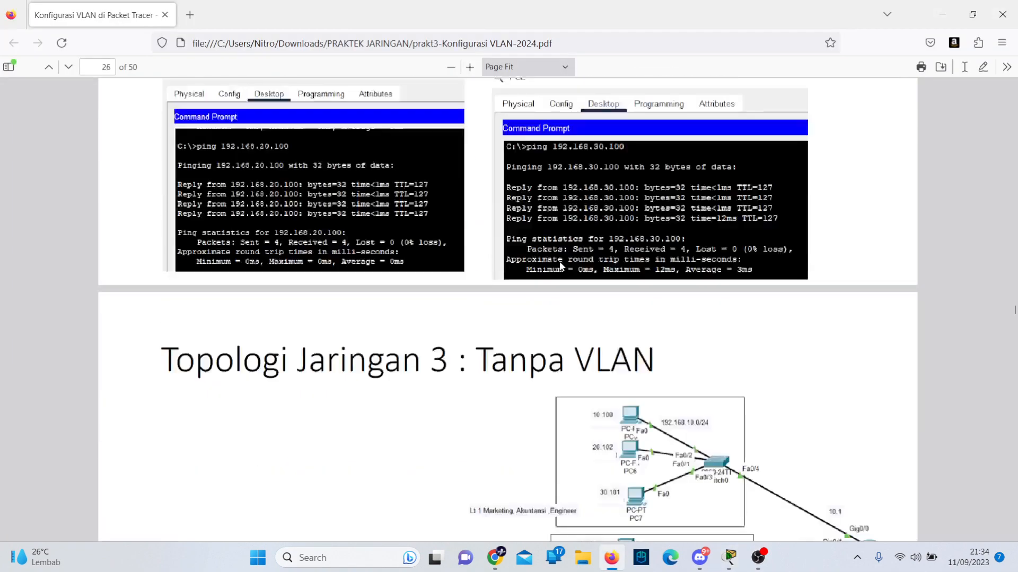
scroll(562, 267, "down", 4)
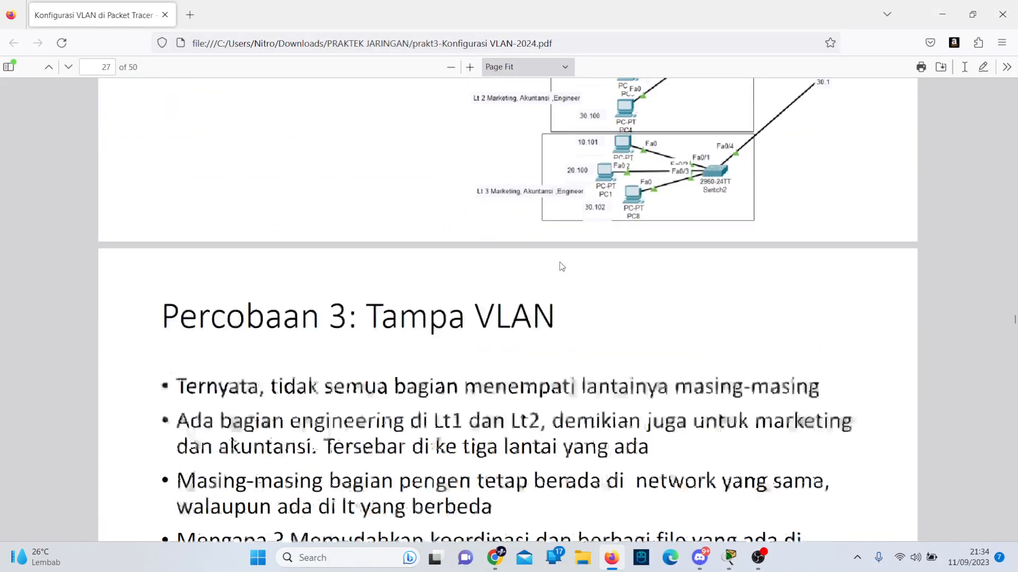
scroll(562, 267, "up", 5)
key("alt+Tab")
key("alt+Tab")
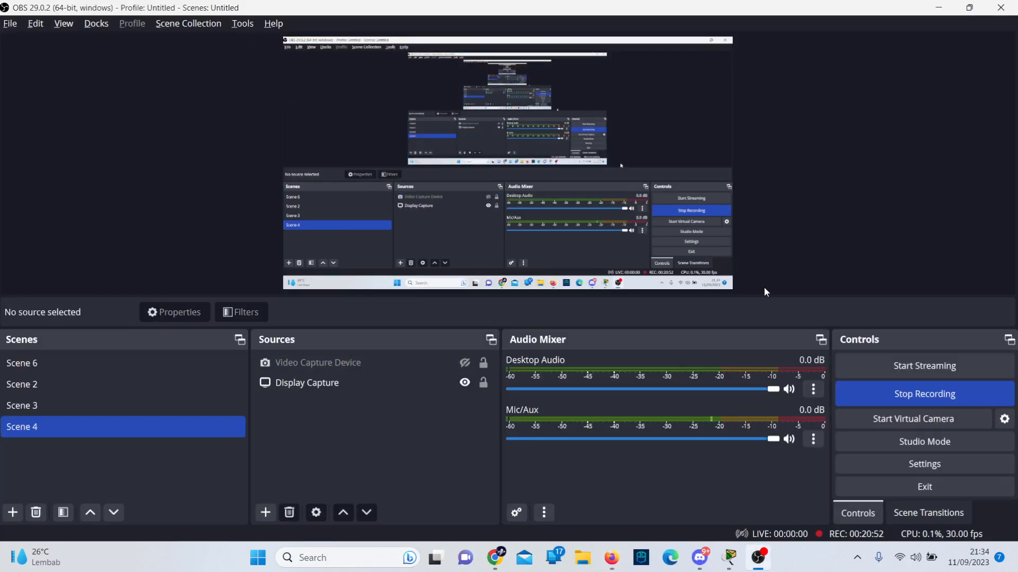
key("alt+Tab")
key("alt+Tab")
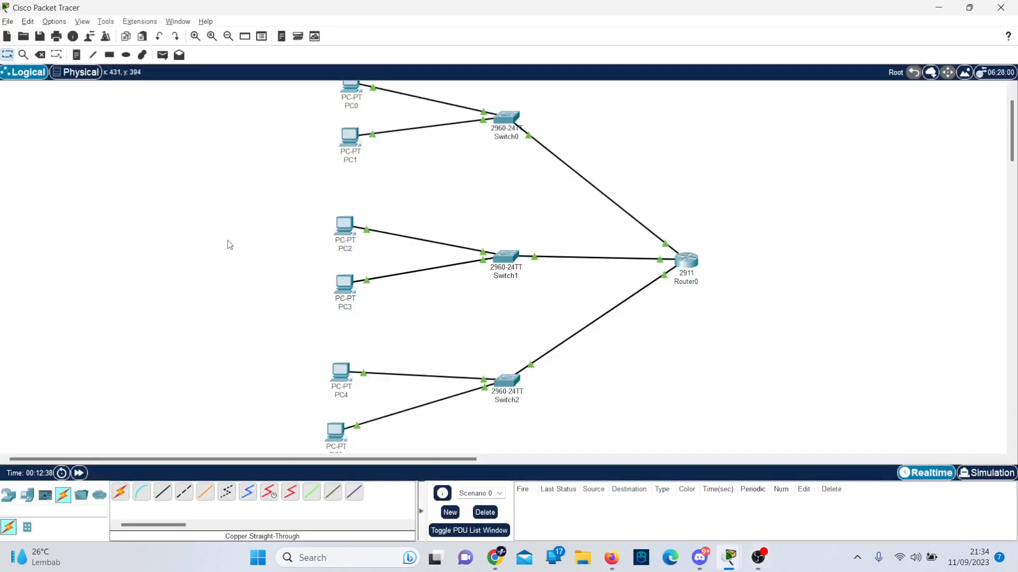
Save the network as percobaan2 in the saves folder as a Packet Tracer .pkt file.
left_click(8, 21)
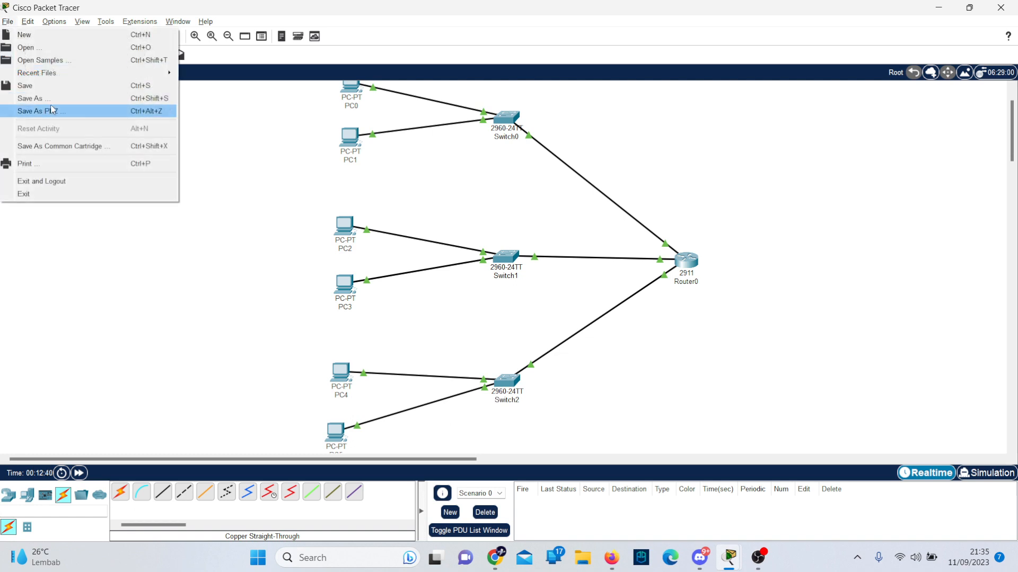
left_click(85, 86)
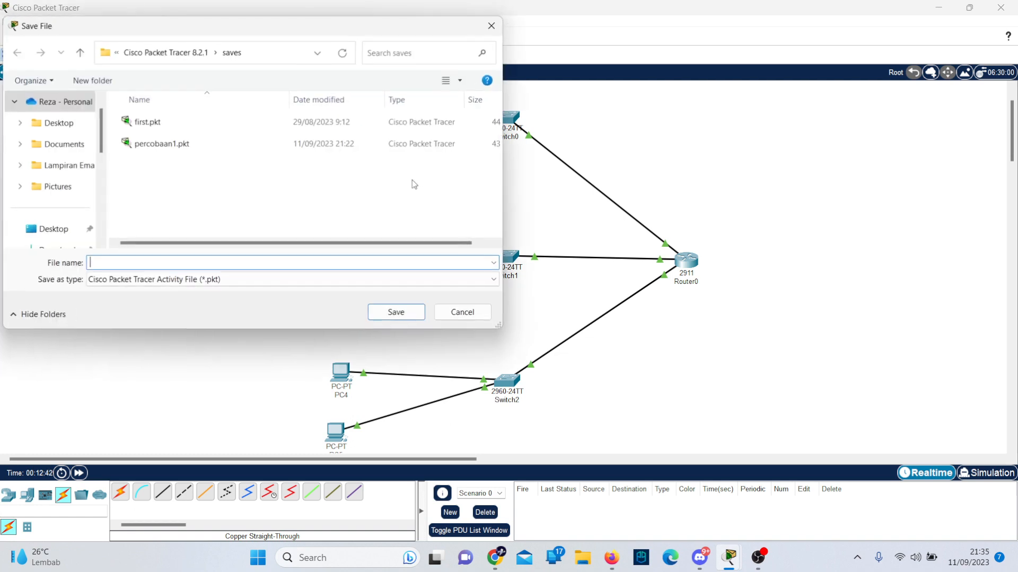
type("percobaan2")
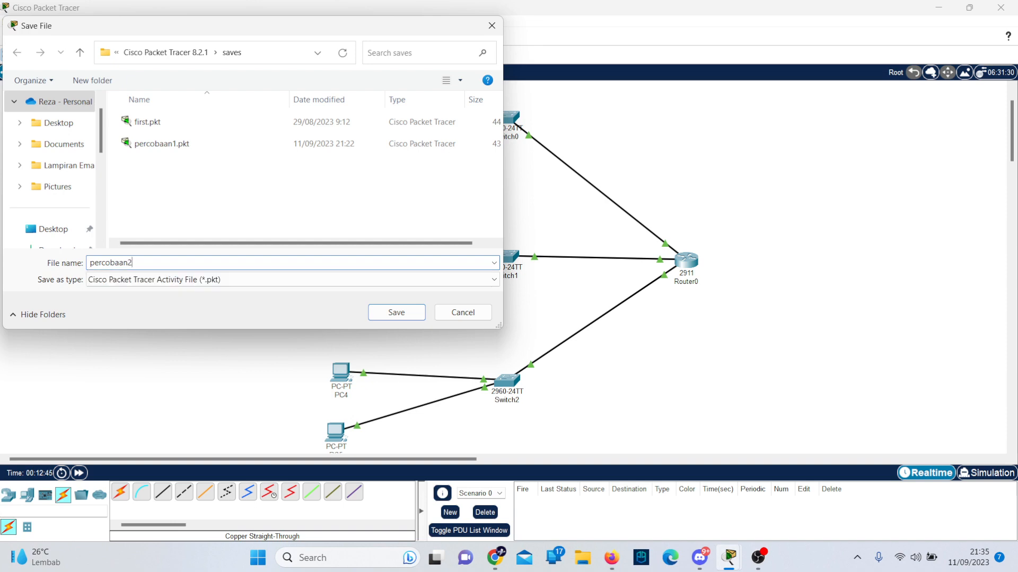
key("Return")
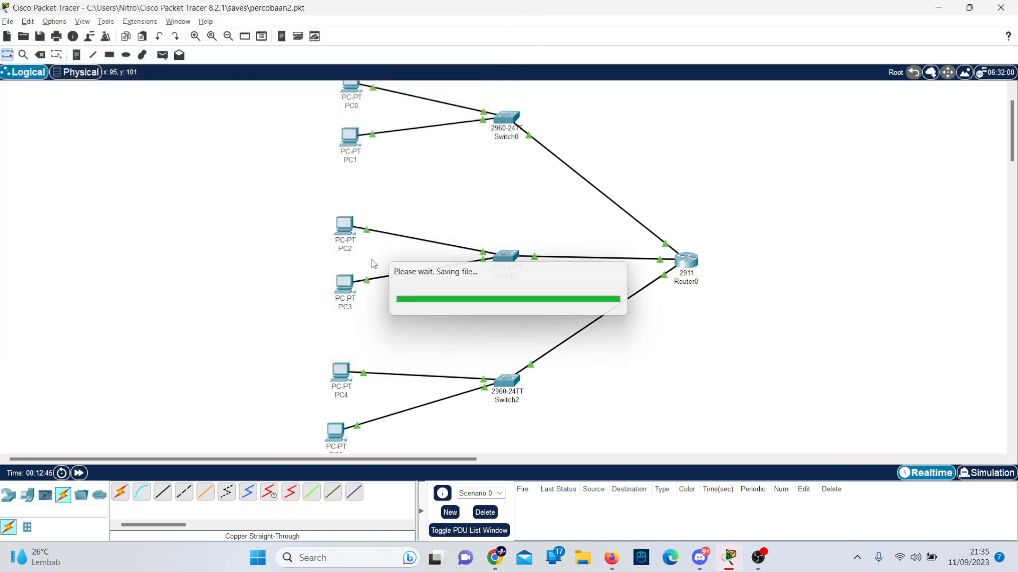
Switch to the guide PDF in Firefox and skim the Percobaan 3 slides following the topology 3 diagram.
key("alt+Tab")
key("Tab")
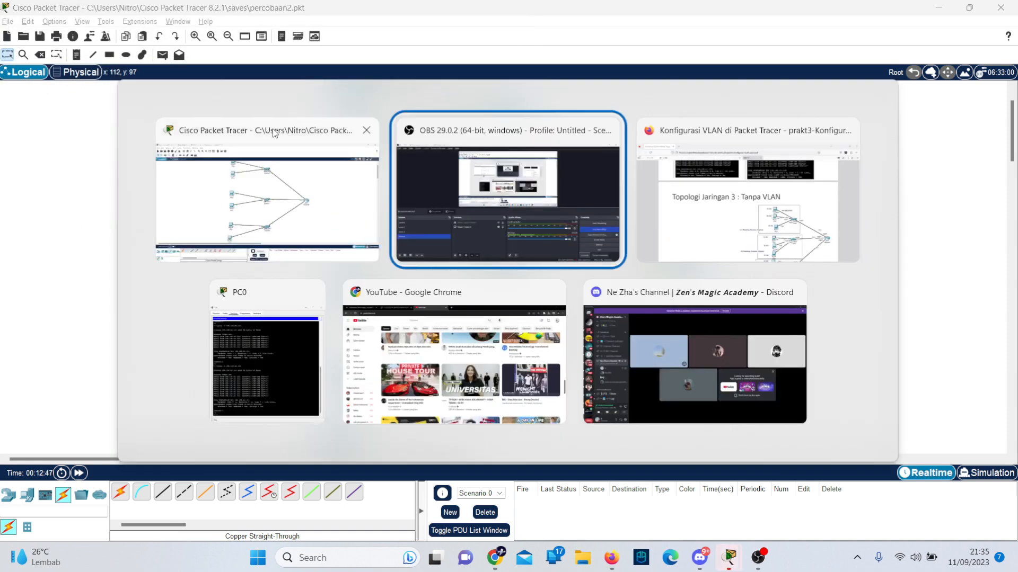
scroll(508, 276, "down", 2)
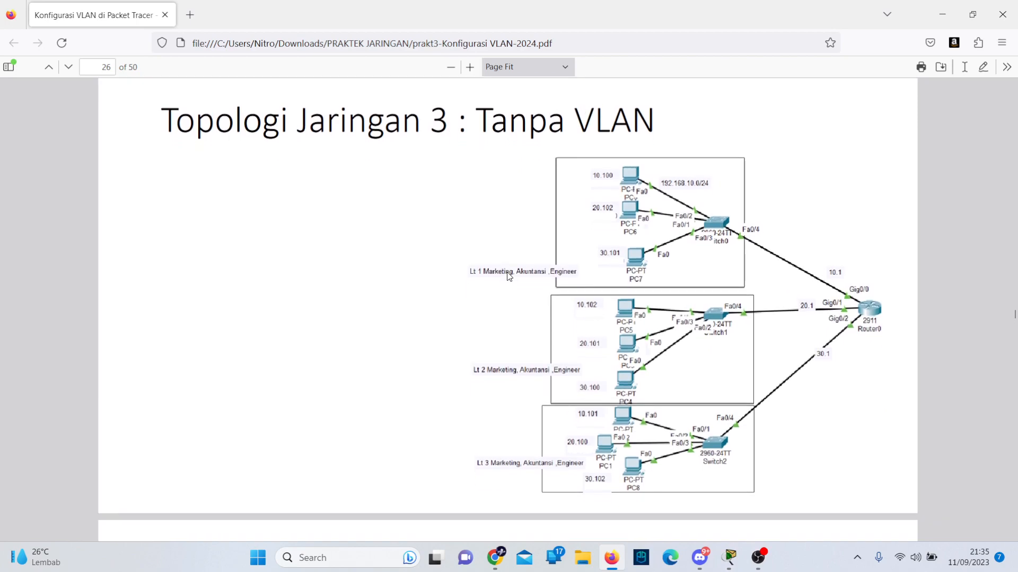
scroll(507, 276, "down", 6)
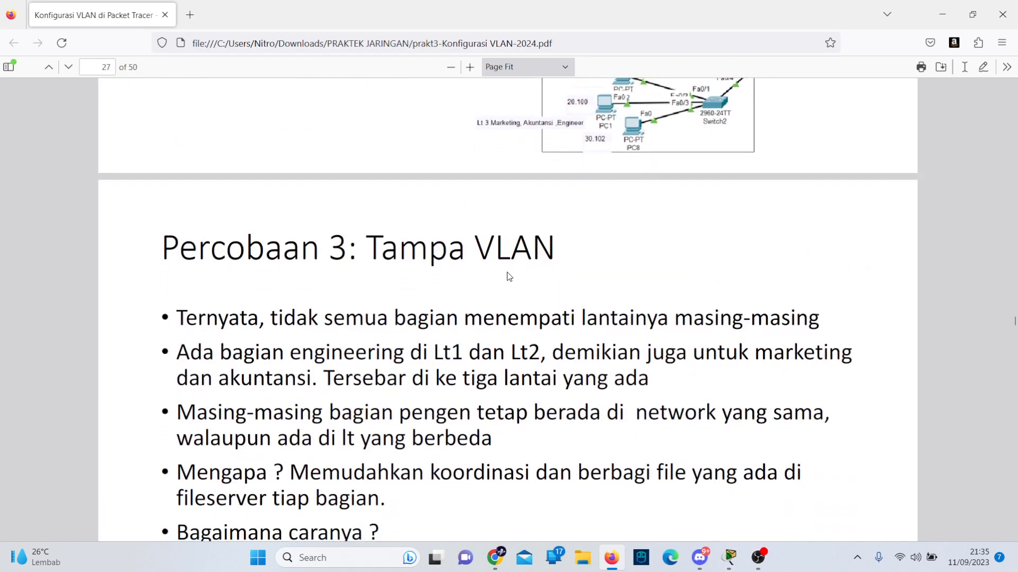
scroll(507, 276, "down", 4)
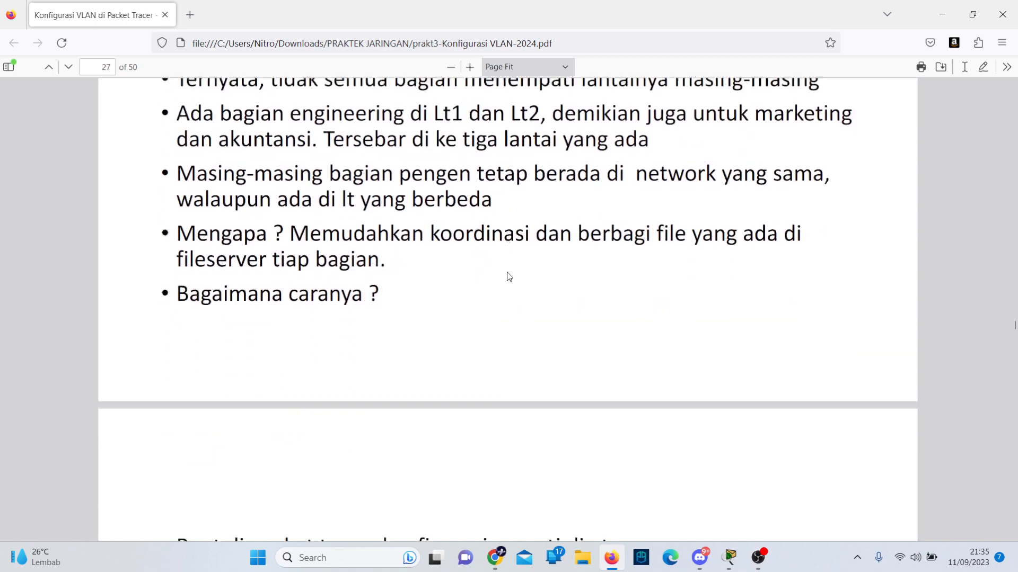
scroll(507, 276, "down", 4)
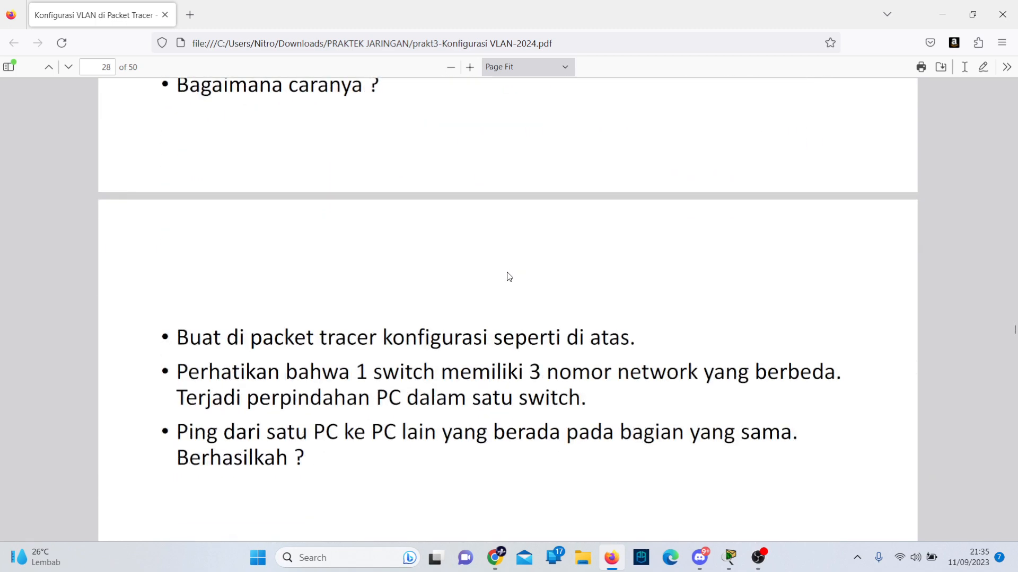
Examine the topology 3 diagram up close for the PC addresses, switch ports and router links on each floor.
scroll(508, 276, "up", 12)
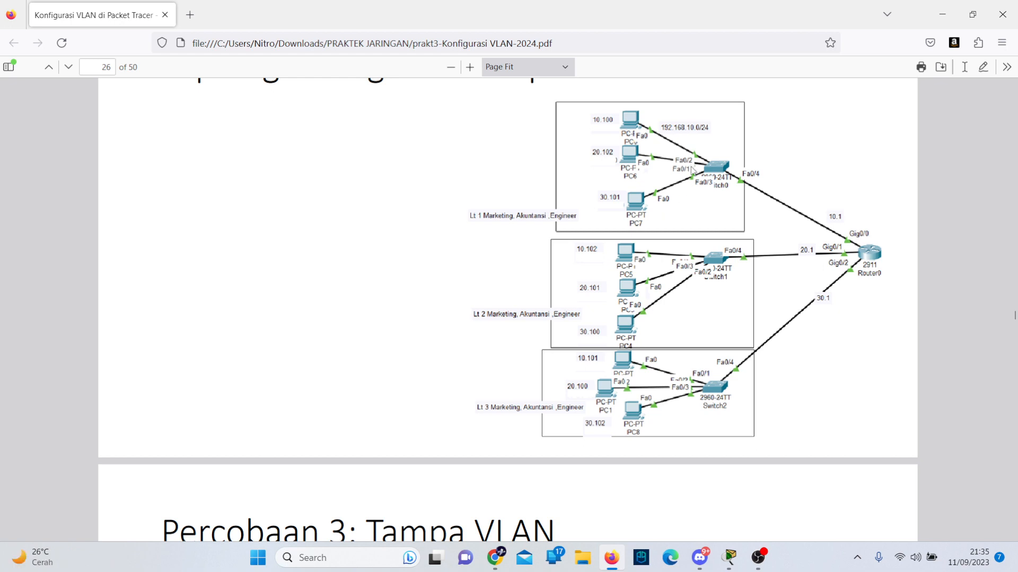
scroll(692, 174, "up", 5)
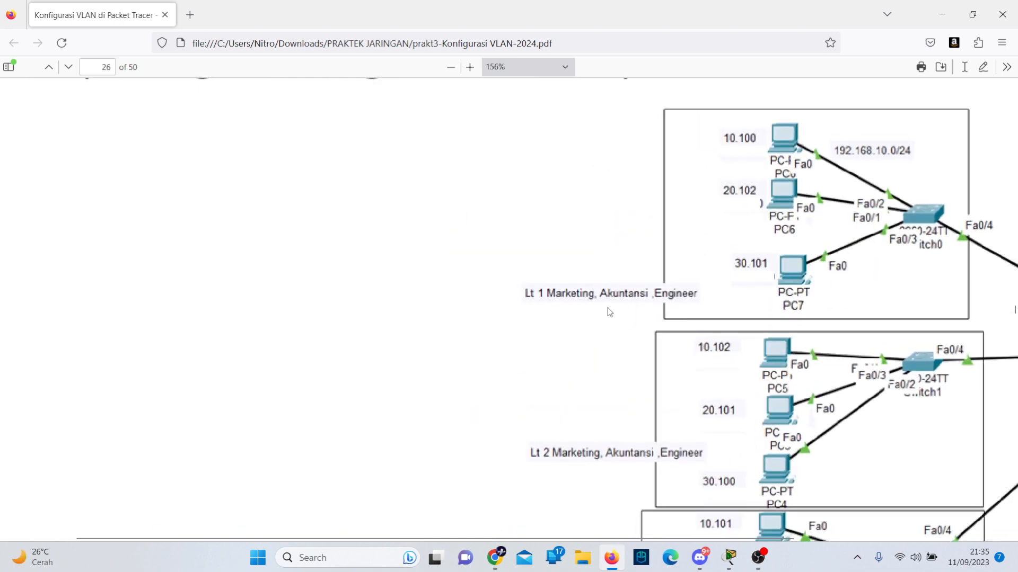
scroll(698, 298, "down", 5)
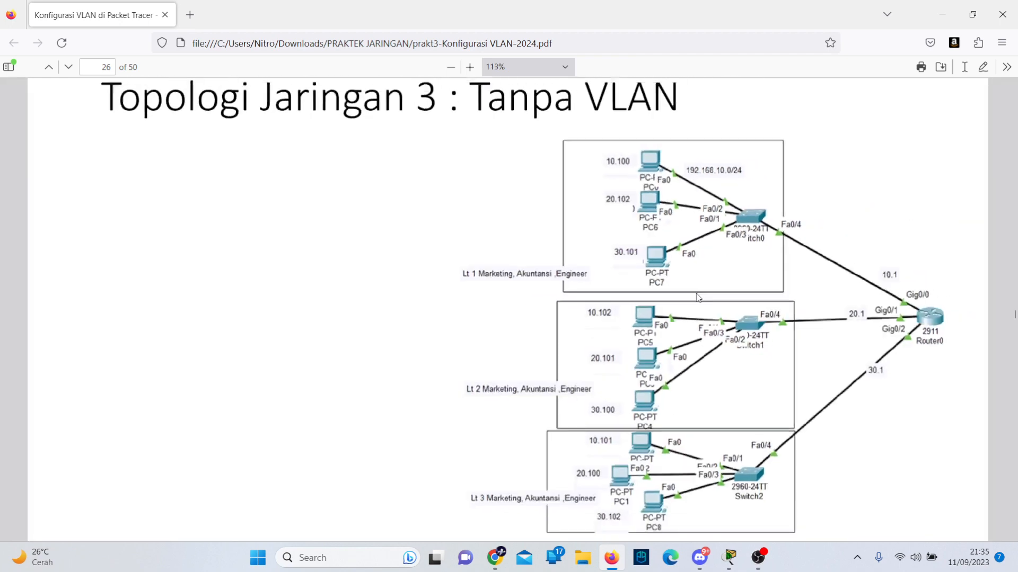
scroll(697, 297, "down", 3)
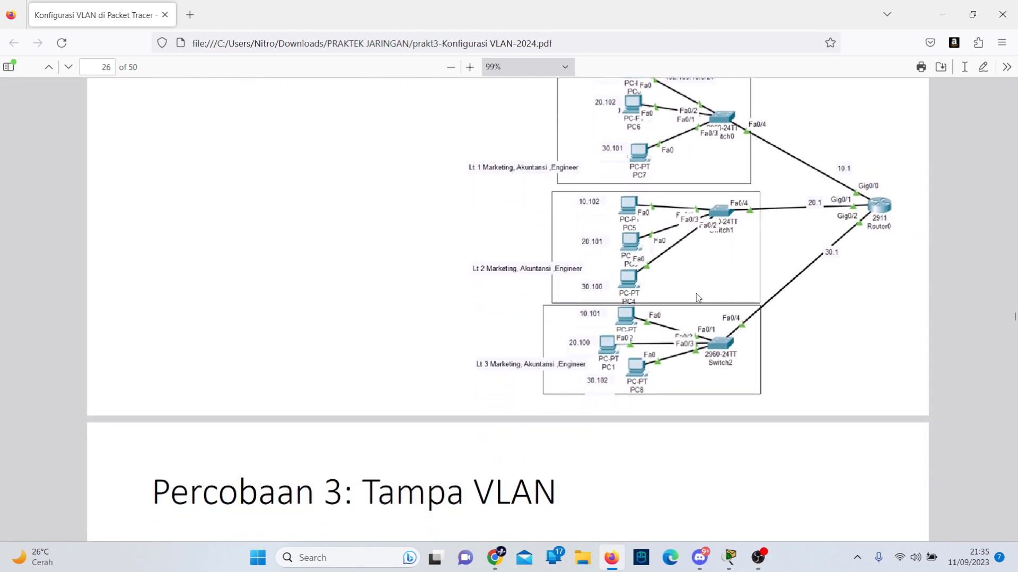
scroll(698, 297, "up", 2)
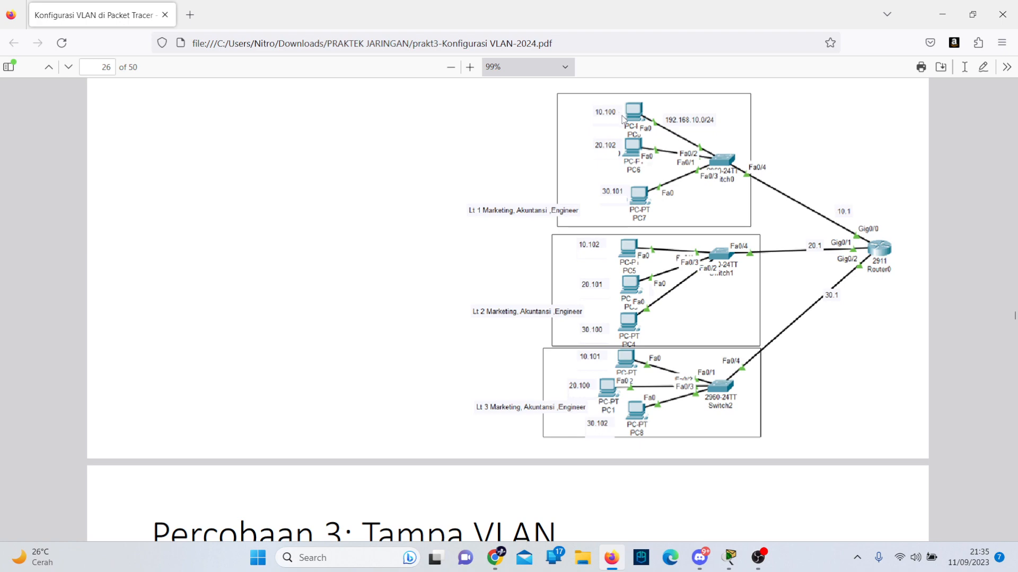
Read the Percobaan 3 explanation, build instructions and example pings between PCs and to their gateways on pages 27 to 30.
scroll(629, 365, "down", 7)
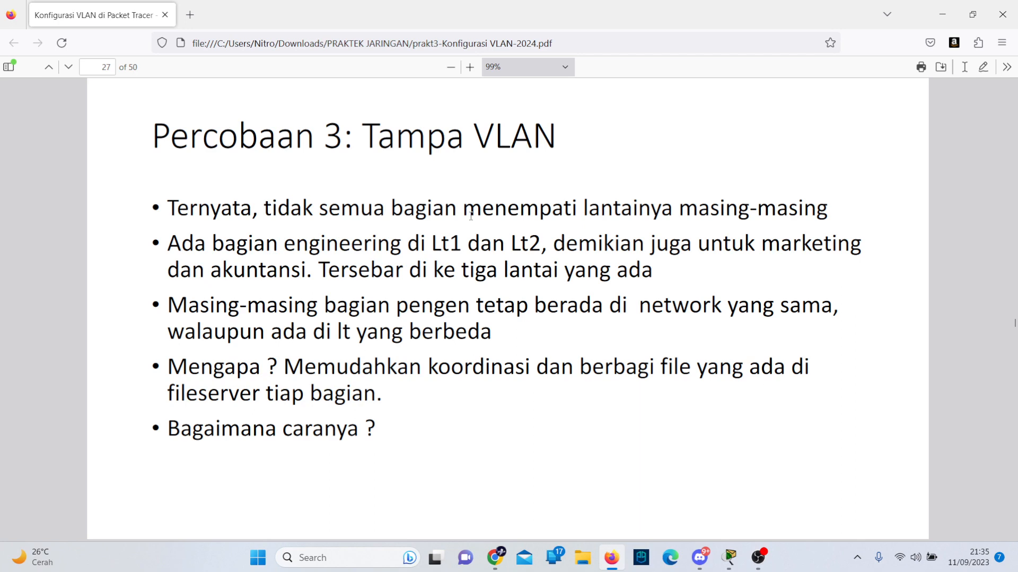
scroll(301, 398, "down", 1)
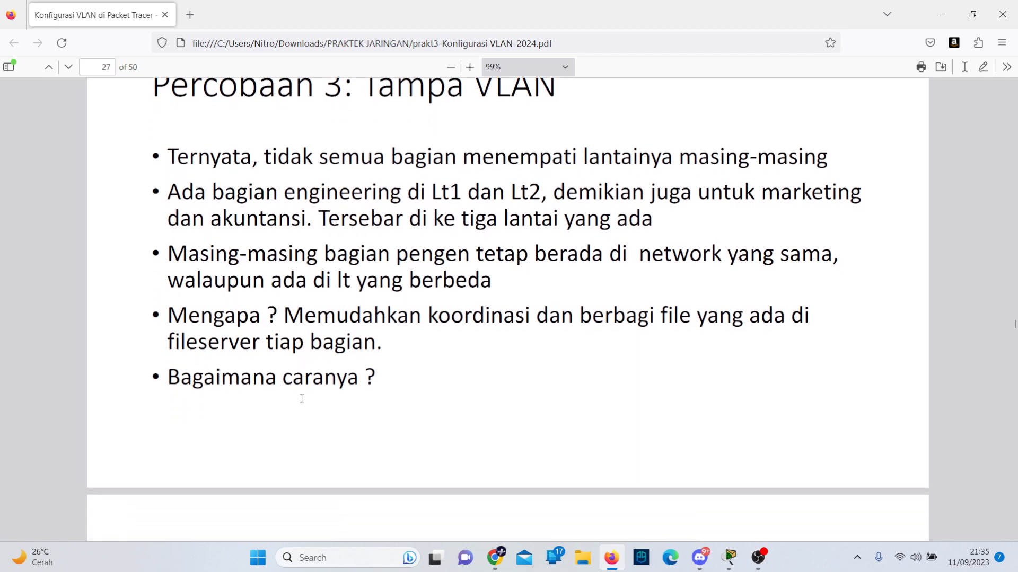
scroll(301, 398, "down", 6)
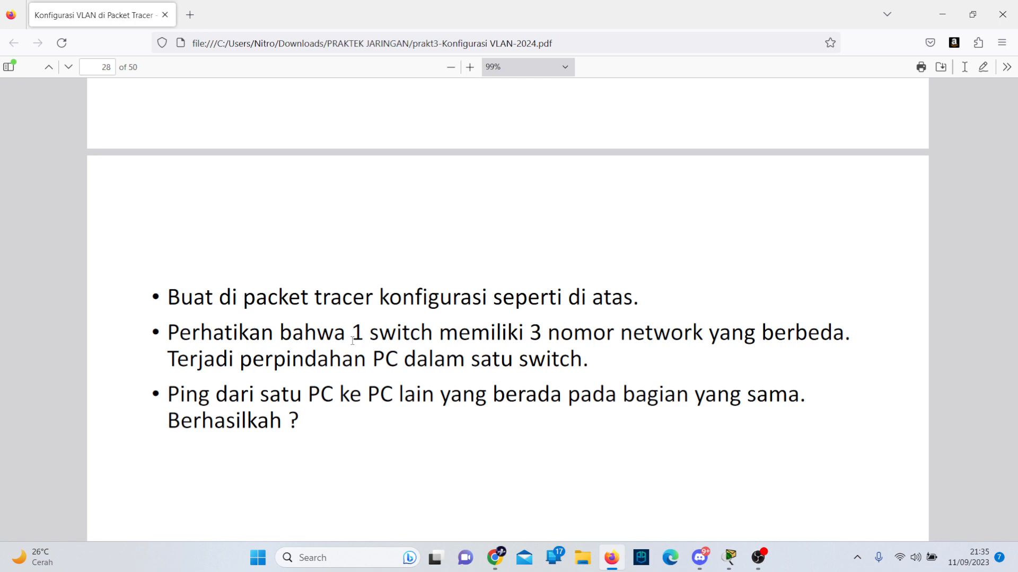
scroll(353, 340, "down", 2)
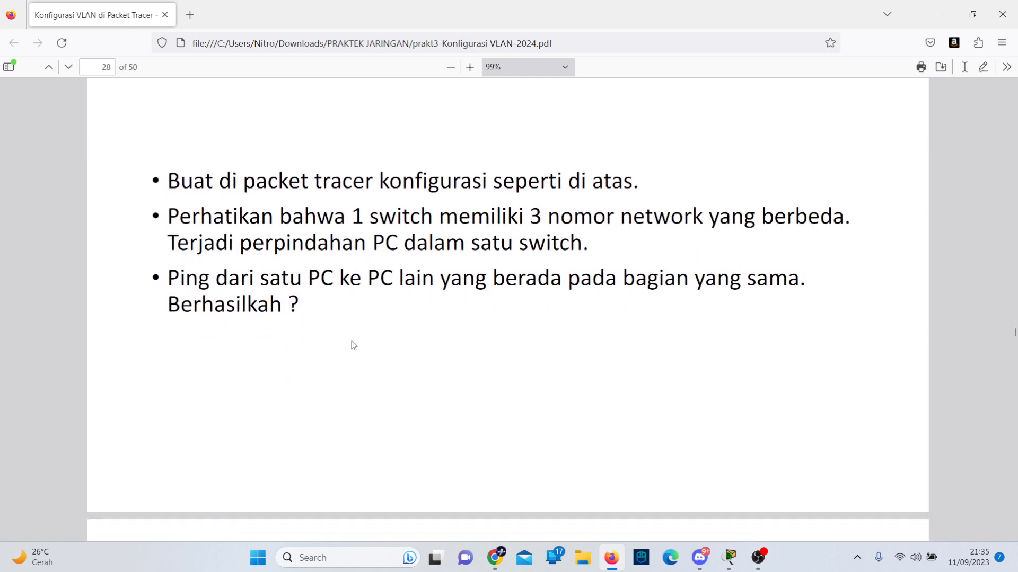
scroll(354, 345, "down", 7)
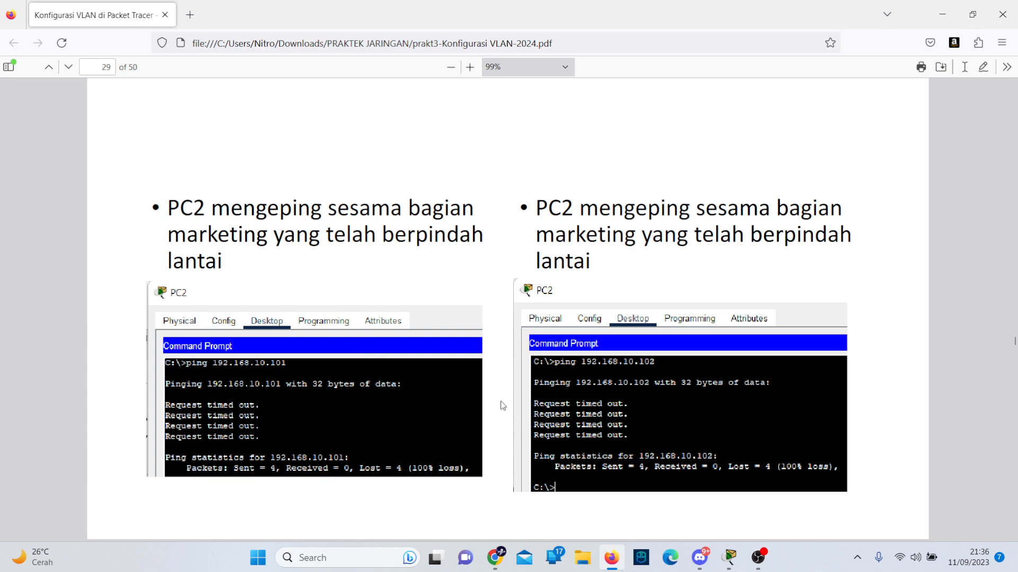
scroll(501, 405, "down", 4)
scroll(503, 405, "down", 4)
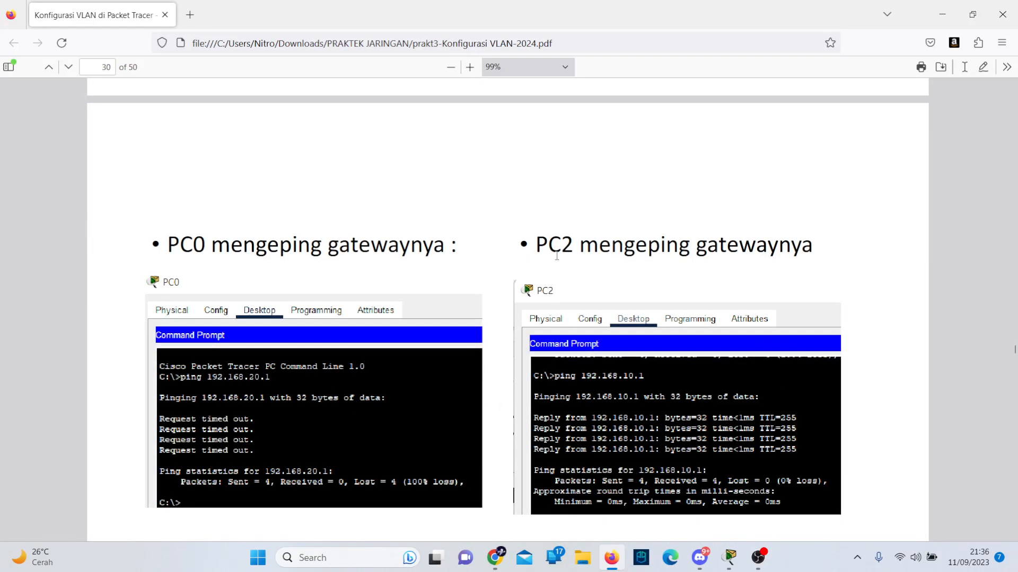
scroll(557, 257, "up", 20)
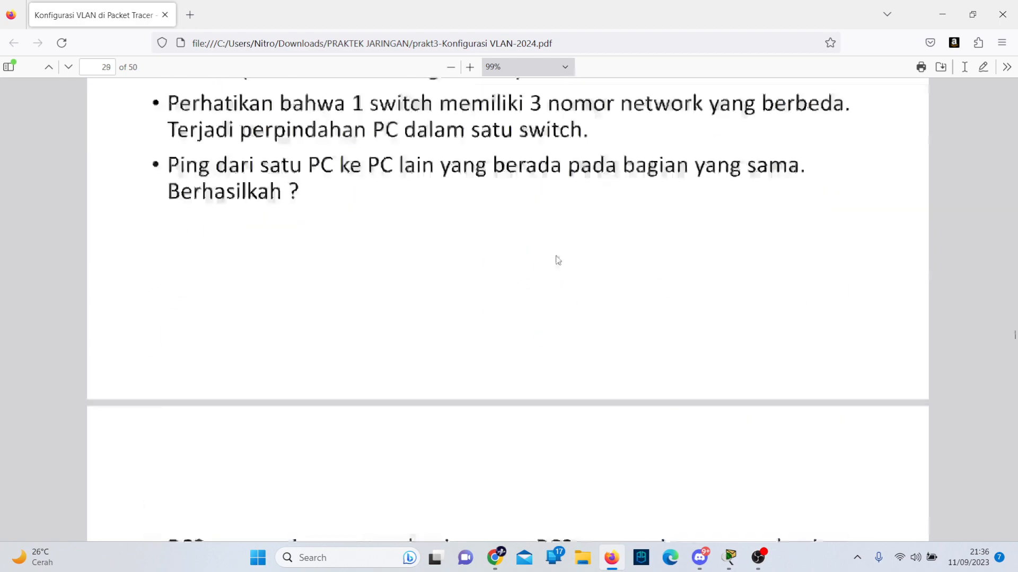
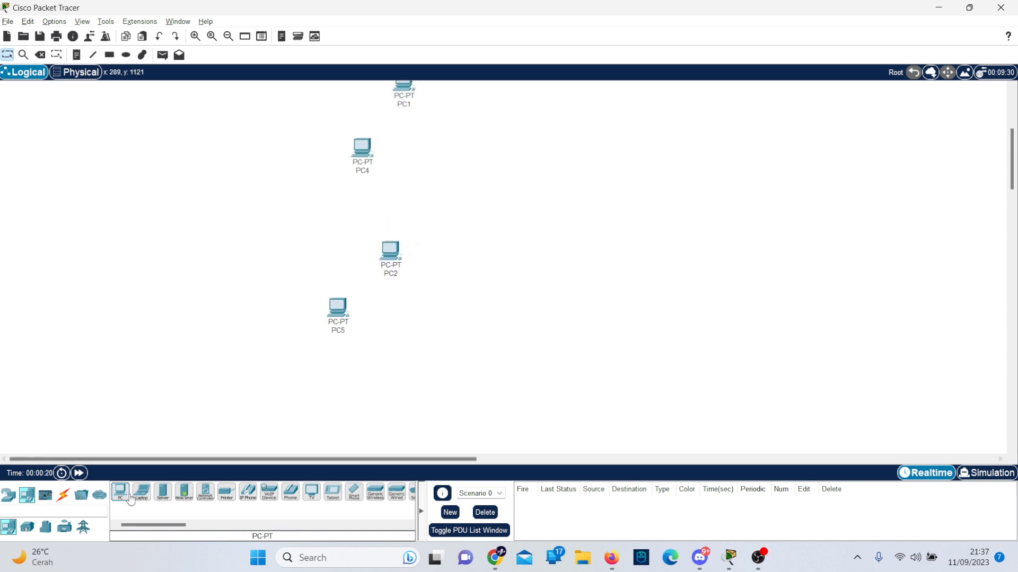
Add a PC below PC4 and another below PC5, then move the lowest group of three PCs slightly down.
left_click_drag(124, 493, 387, 369)
left_click_drag(288, 203, 435, 409)
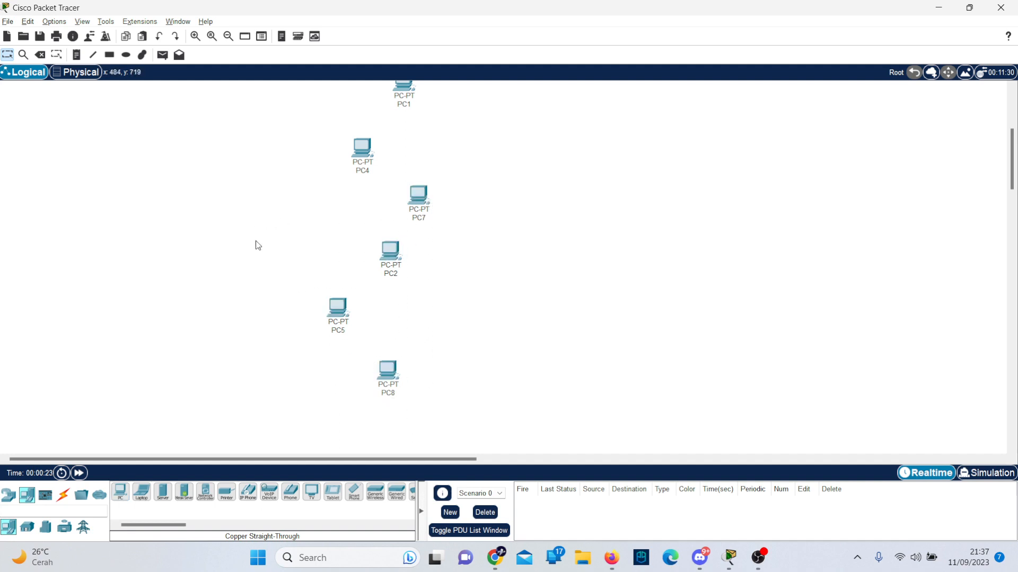
left_click_drag(256, 240, 454, 436)
left_click_drag(399, 258, 403, 298)
scroll(371, 239, "up", 4)
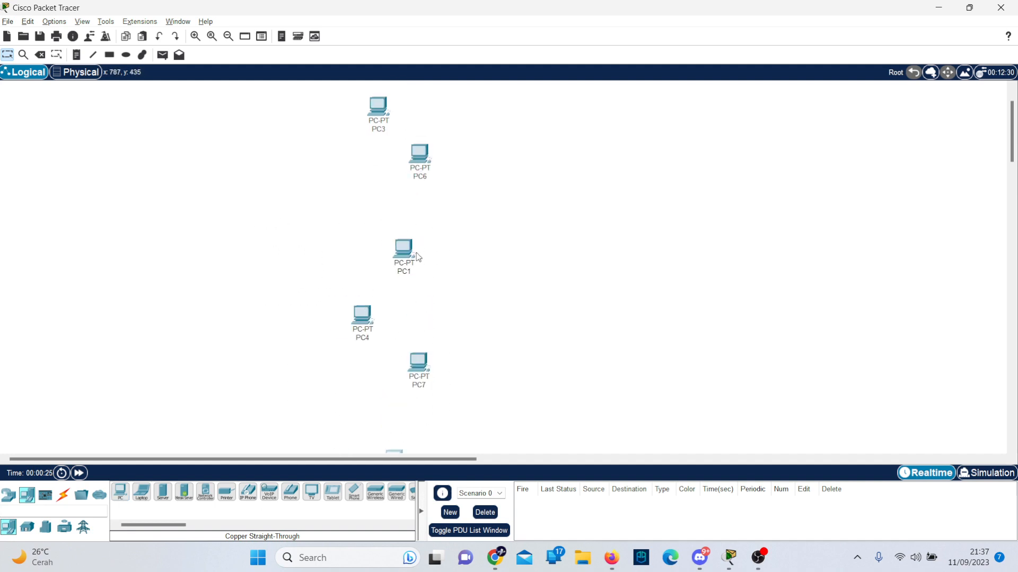
Switch to the guide PDF in Firefox, re-examine the topology 3 diagram on page 26, and return to Packet Tracer.
key("alt+Tab")
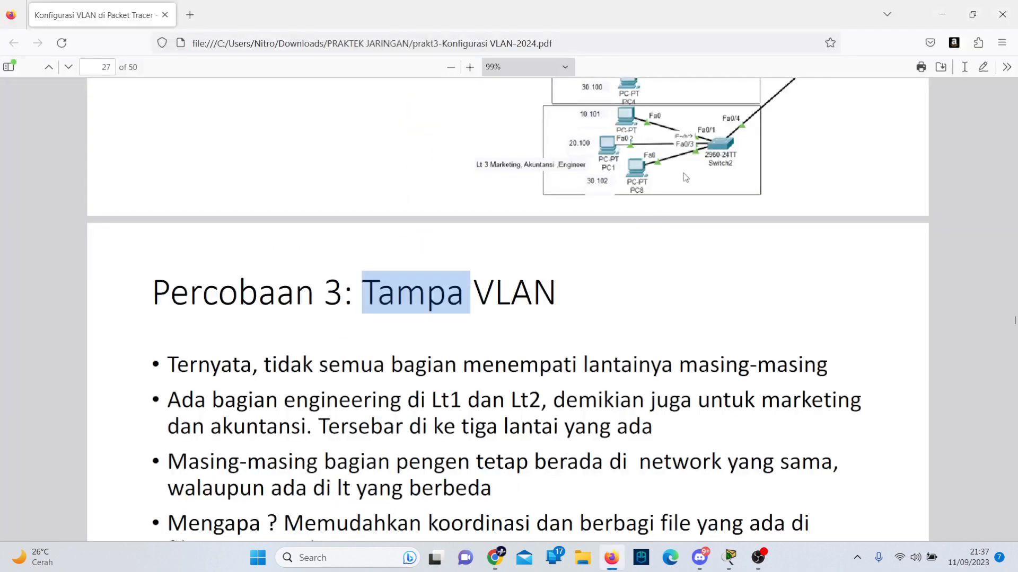
scroll(749, 303, "up", 5)
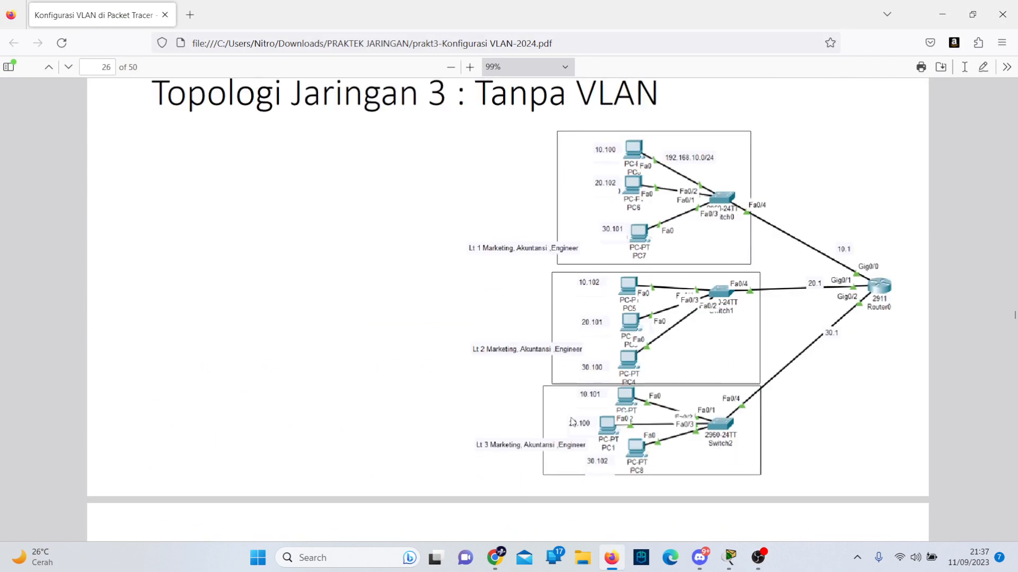
key("alt+Tab")
key("alt+Tab")
key("alt+Tab")
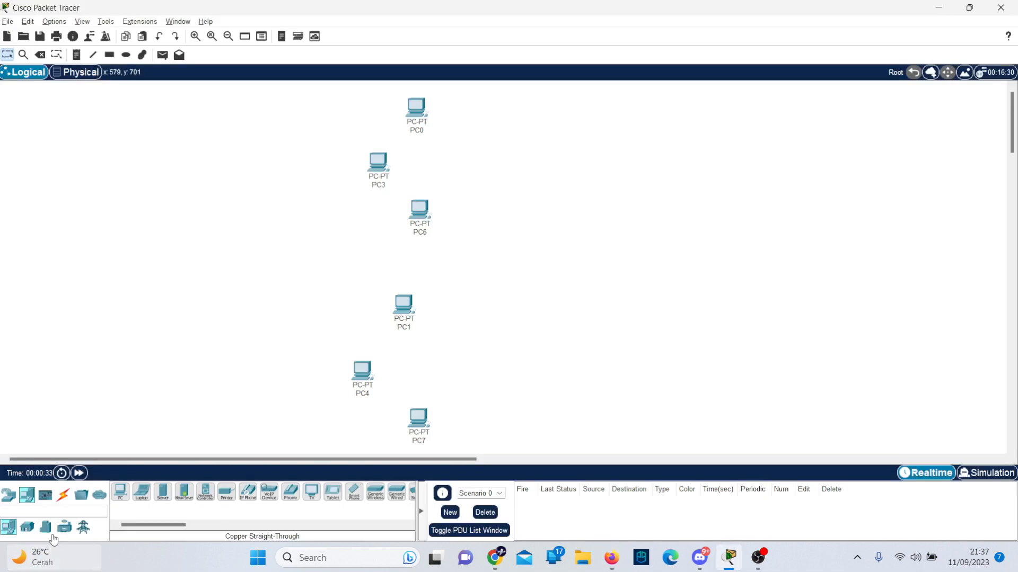
left_click(8, 495)
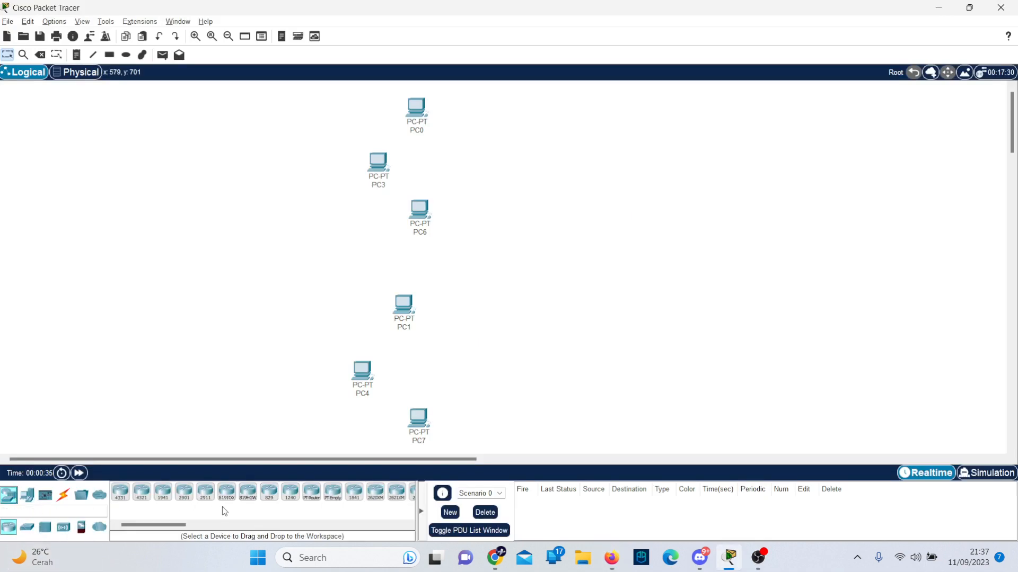
left_click_drag(183, 525, 134, 527)
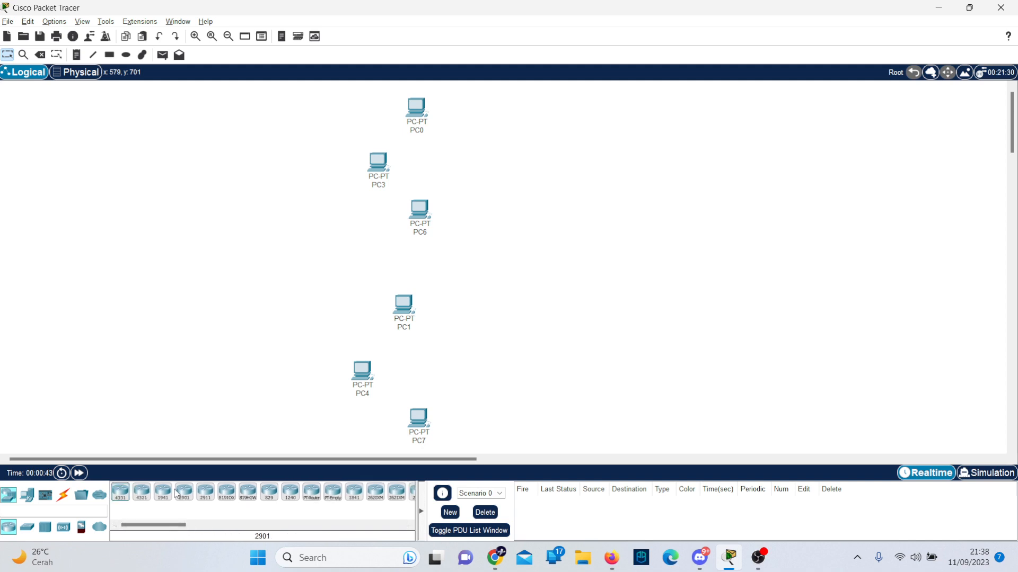
left_click_drag(179, 494, 540, 167)
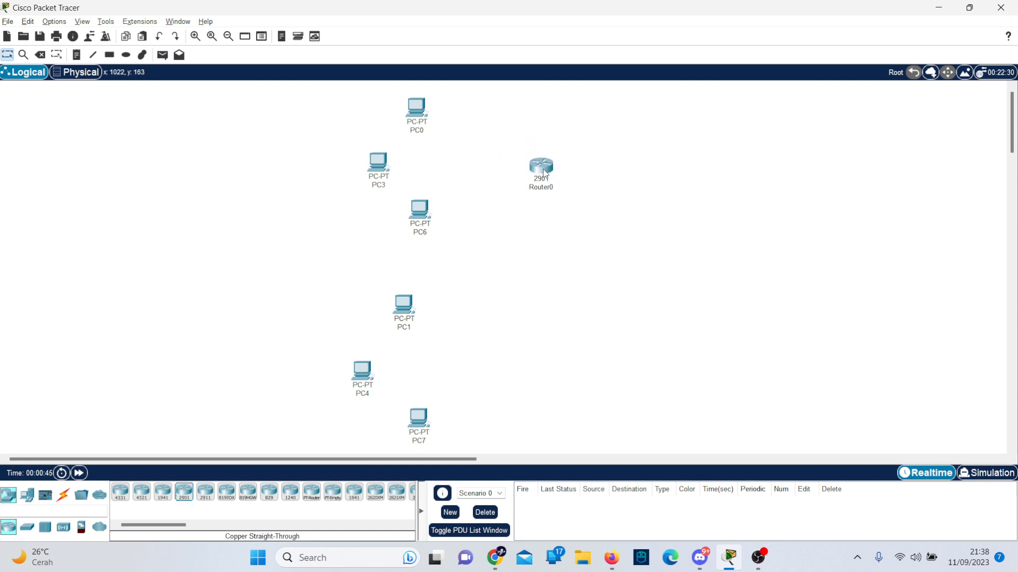
left_click_drag(186, 490, 516, 285)
key("ctrl+z")
left_click_drag(528, 132, 607, 204)
key("Delete")
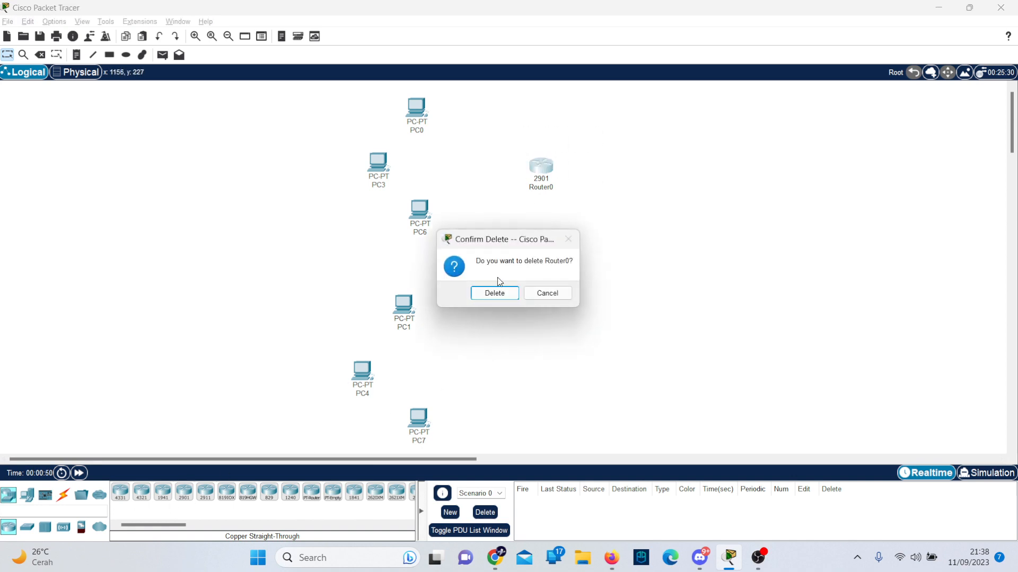
left_click(494, 291)
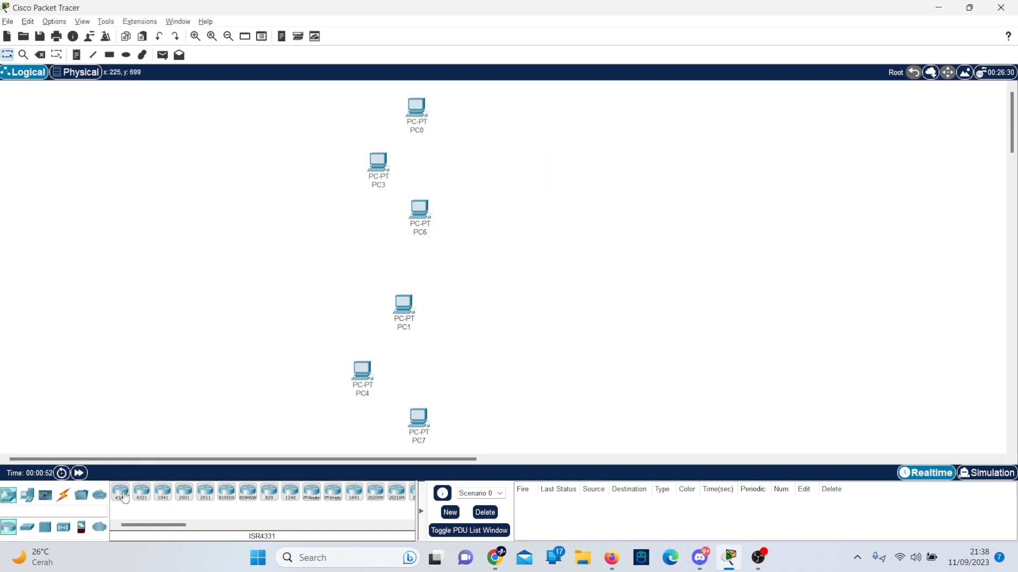
Try a 2950T-24 switch beside the top group of PCs, compare it with the switch model in the guide's diagram, and undo the placement.
left_click(27, 527)
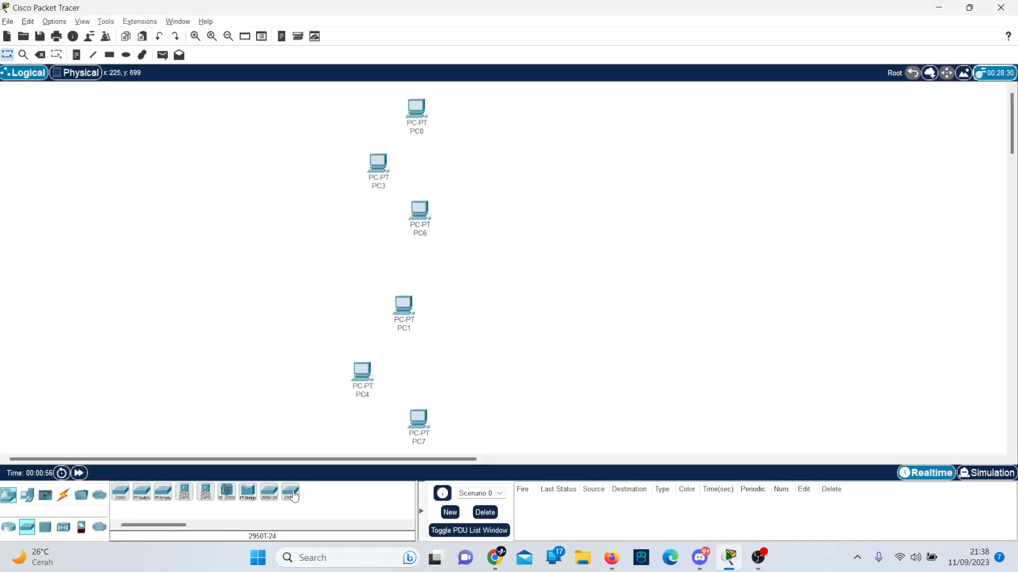
left_click(291, 492)
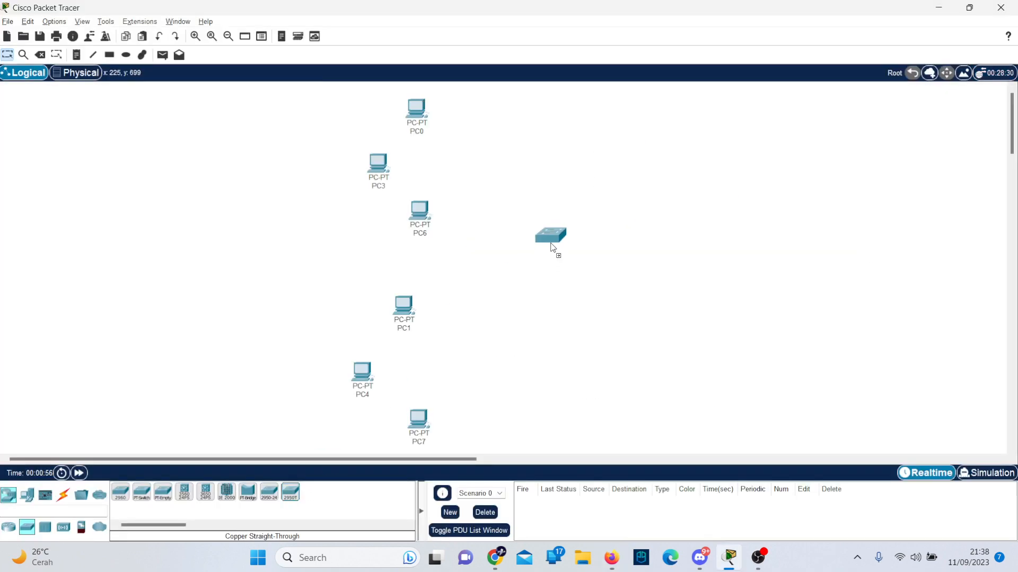
left_click(530, 165)
key("alt+Tab")
key("alt+Tab")
key("alt+Tab")
key("alt+Tab")
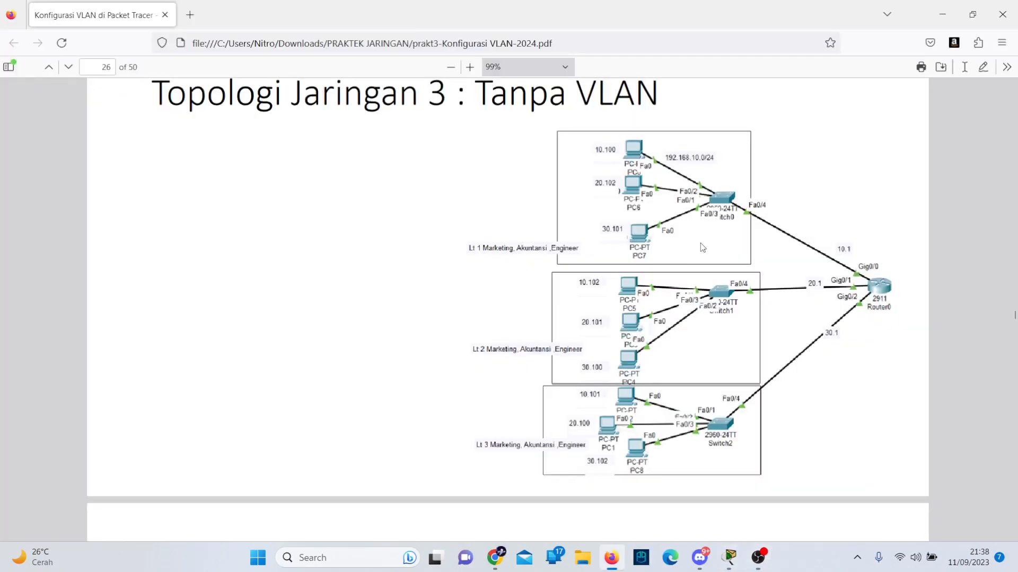
key("alt+Tab")
key("alt+Tab")
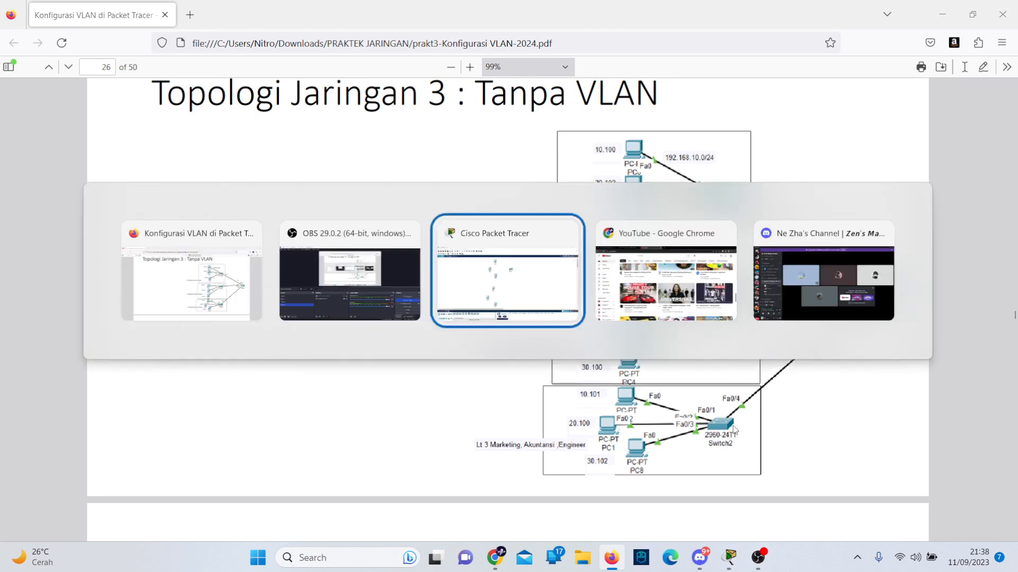
key("ctrl+z")
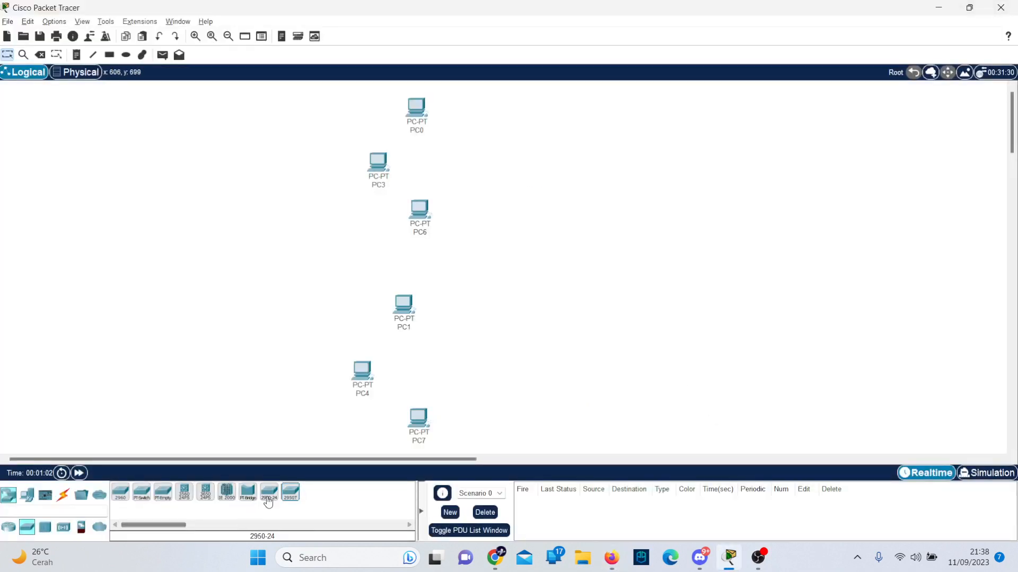
Add three 2960 switches in a column, one beside each floor's group of three PCs.
left_click(188, 525)
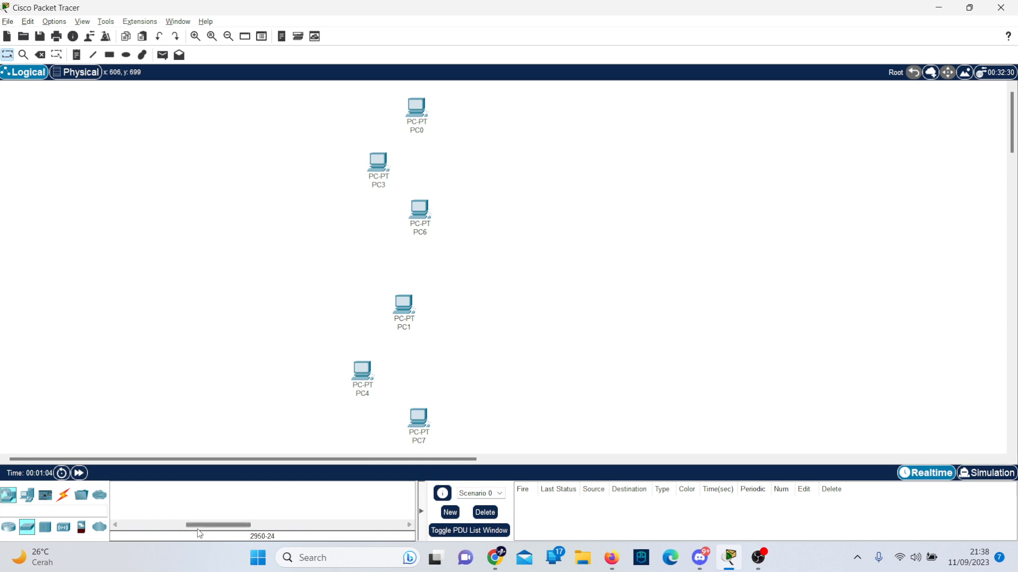
left_click_drag(198, 532, 525, 176)
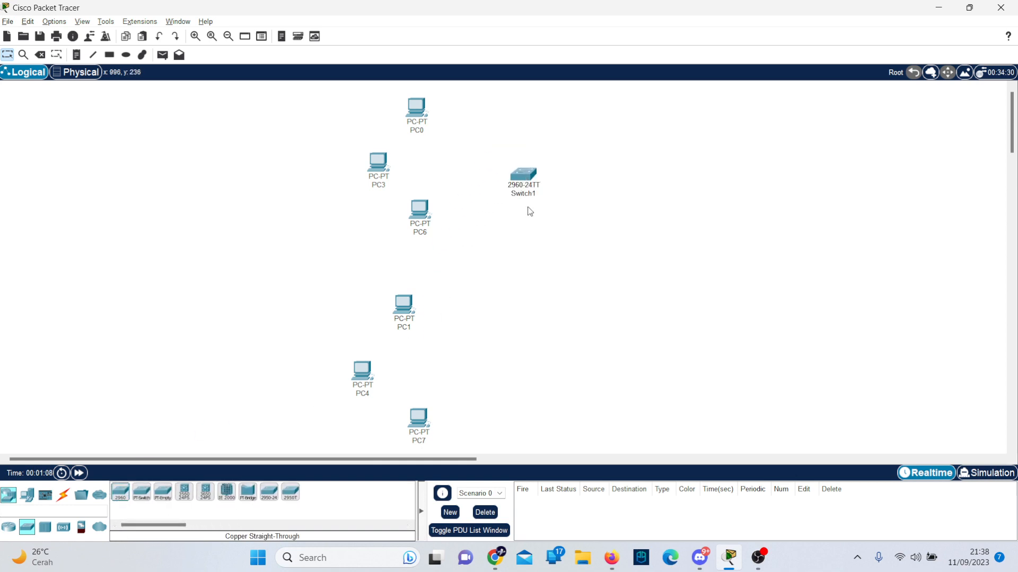
left_click(526, 185)
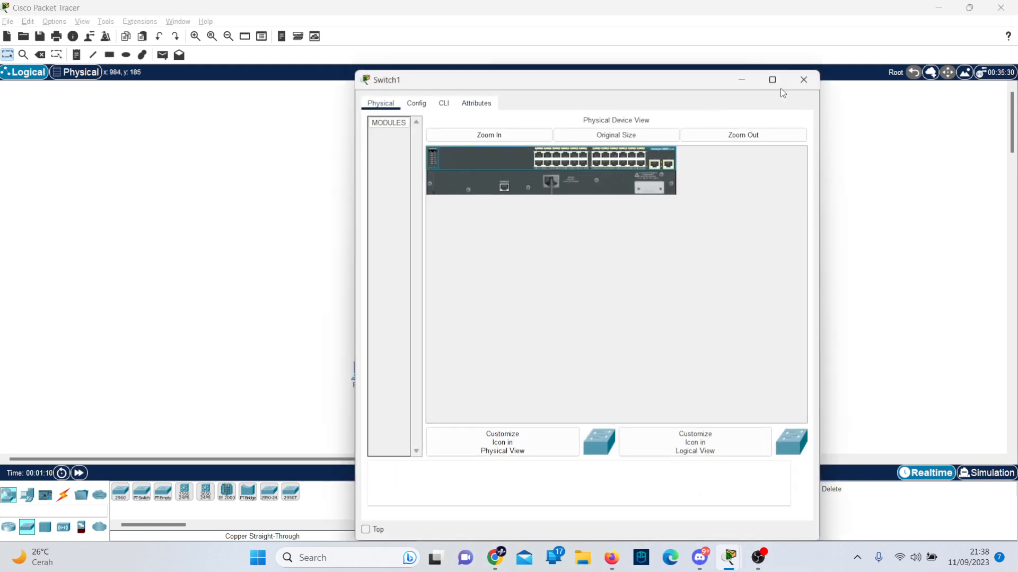
left_click(799, 82)
left_click_drag(121, 493, 527, 351)
scroll(527, 350, "down", 3)
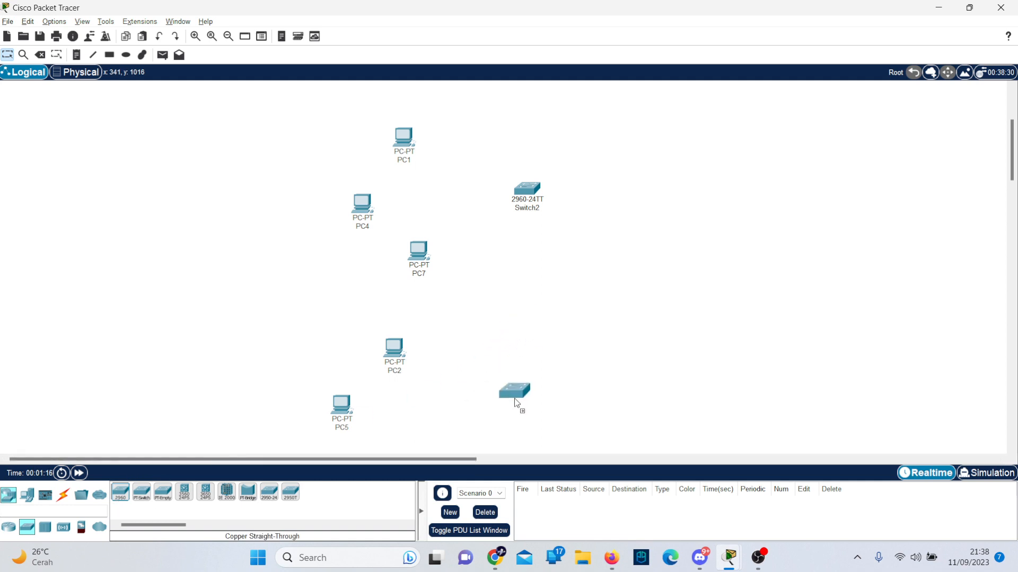
left_click(511, 435)
scroll(525, 402, "up", 3)
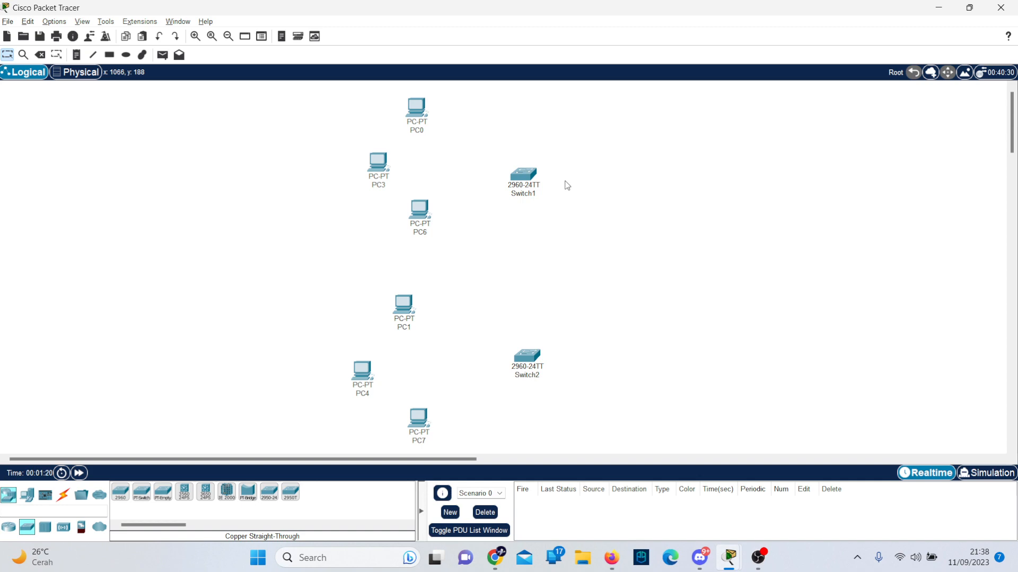
Check the router model in the guide's topology 3 diagram and add a 2911 router to the right of the switches, about level with Switch2.
key("alt+Tab")
key("alt+Tab")
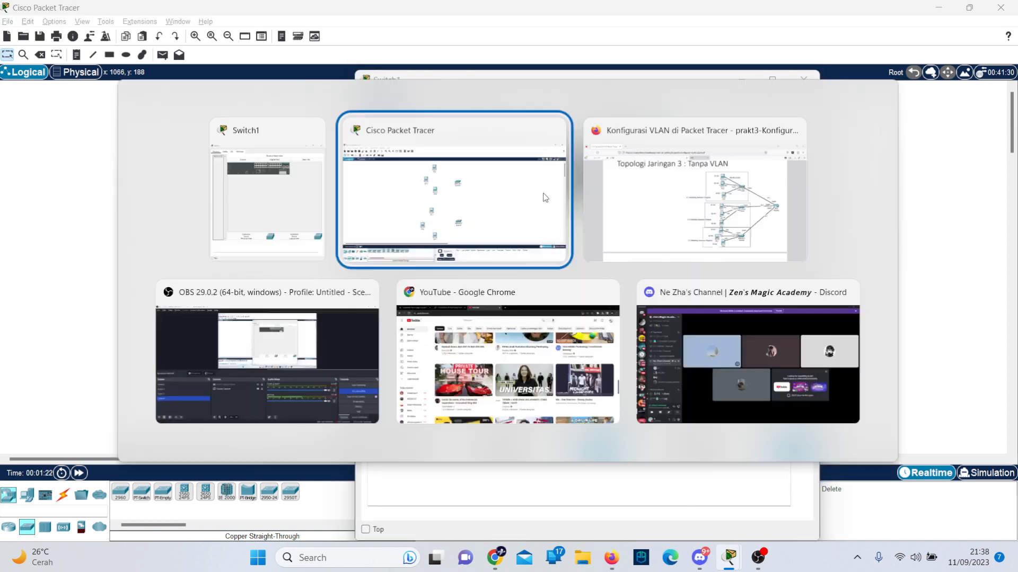
key("alt+Tab")
key("alt+Tab")
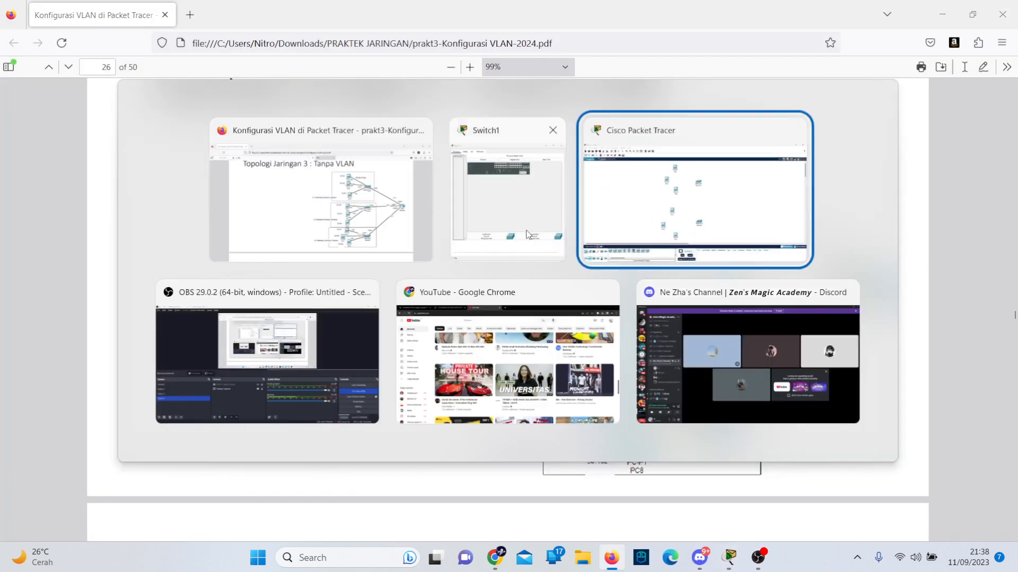
scroll(236, 413, "down", 2)
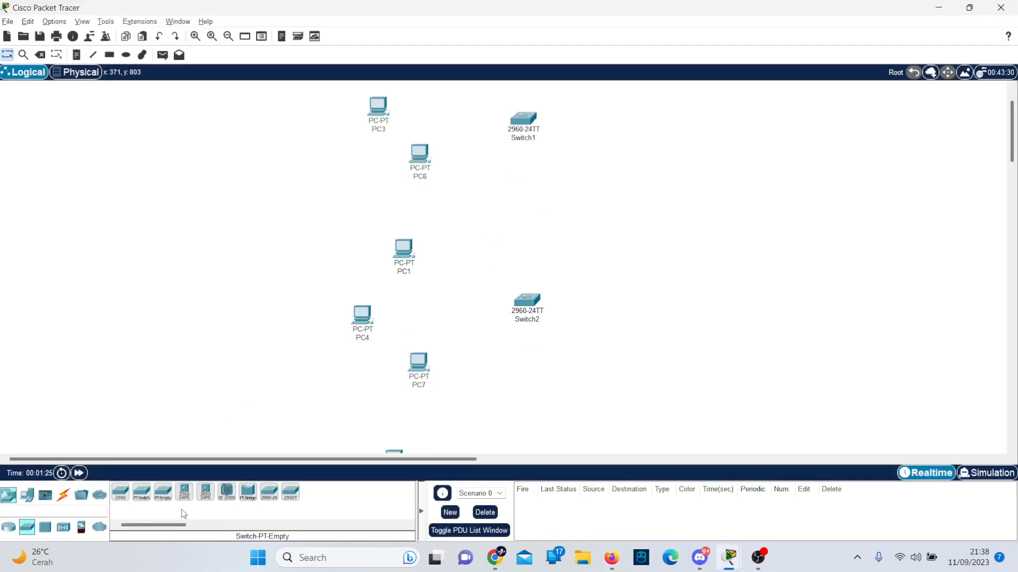
left_click(9, 528)
key("alt+Tab")
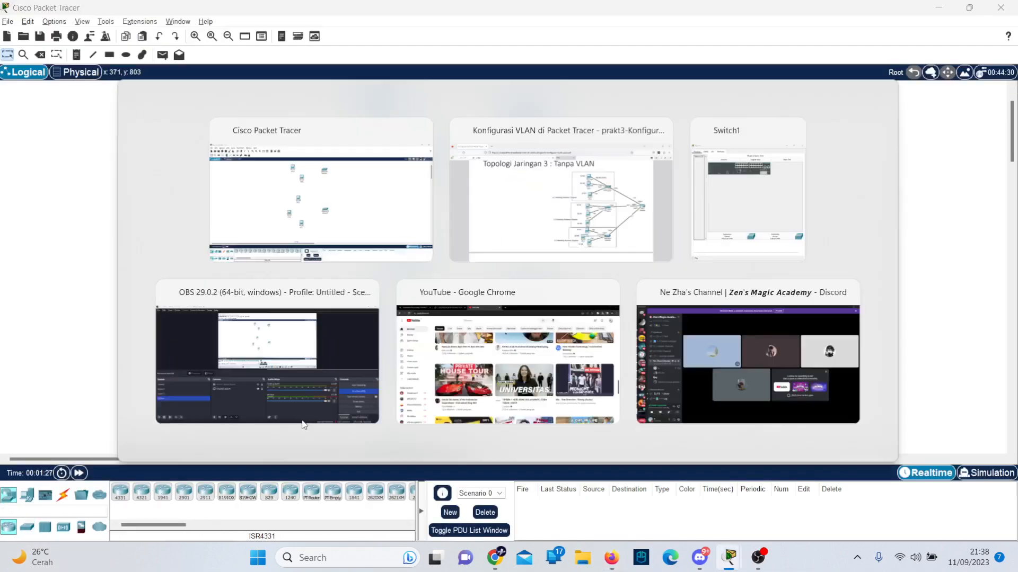
key("alt+Tab")
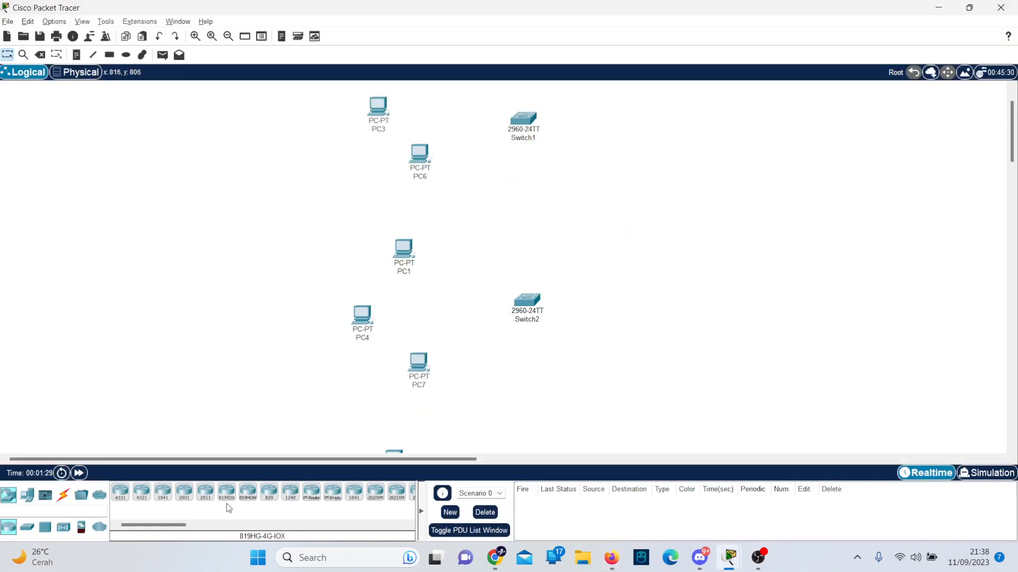
left_click_drag(206, 494, 722, 288)
left_click_drag(768, 233, 784, 305)
scroll(792, 271, "down", 1)
scroll(786, 269, "down", 2)
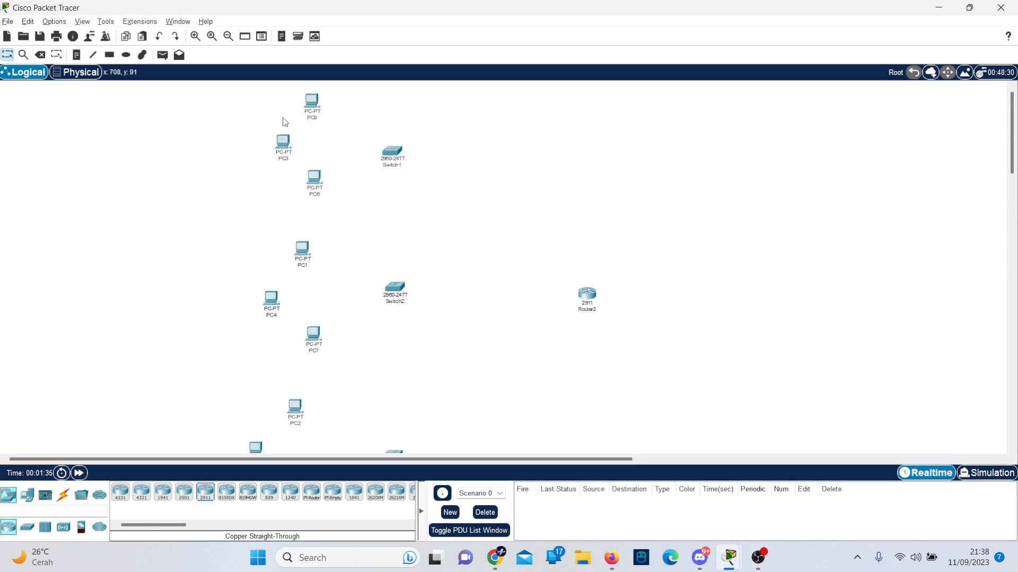
Connect PC0's FastEthernet0 to Switch1's FastEthernet0/1 with a copper straight-through cable.
key("alt+Tab")
key("alt+Tab")
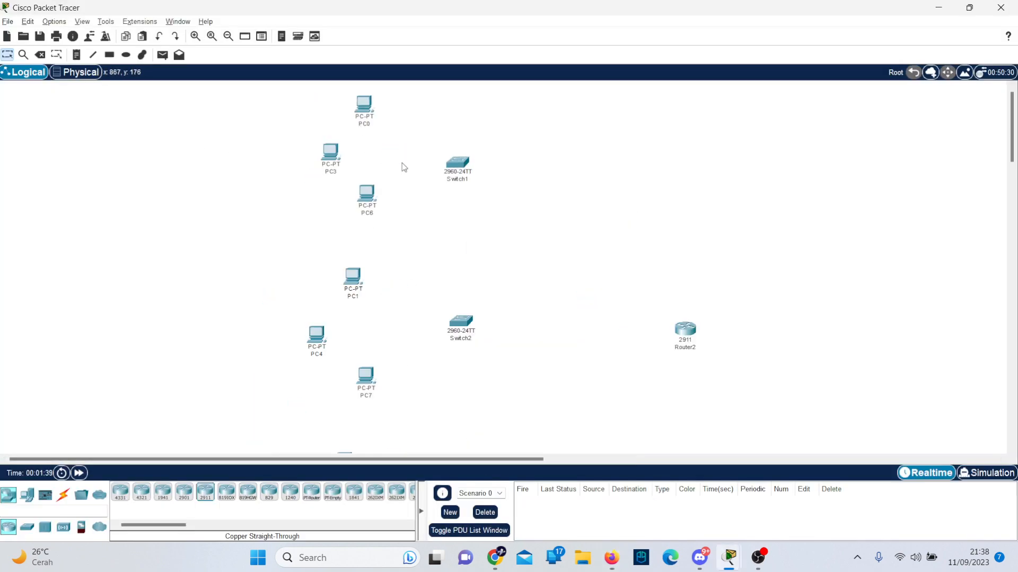
scroll(421, 370, "down", 3)
scroll(384, 220, "up", 3)
left_click(63, 494)
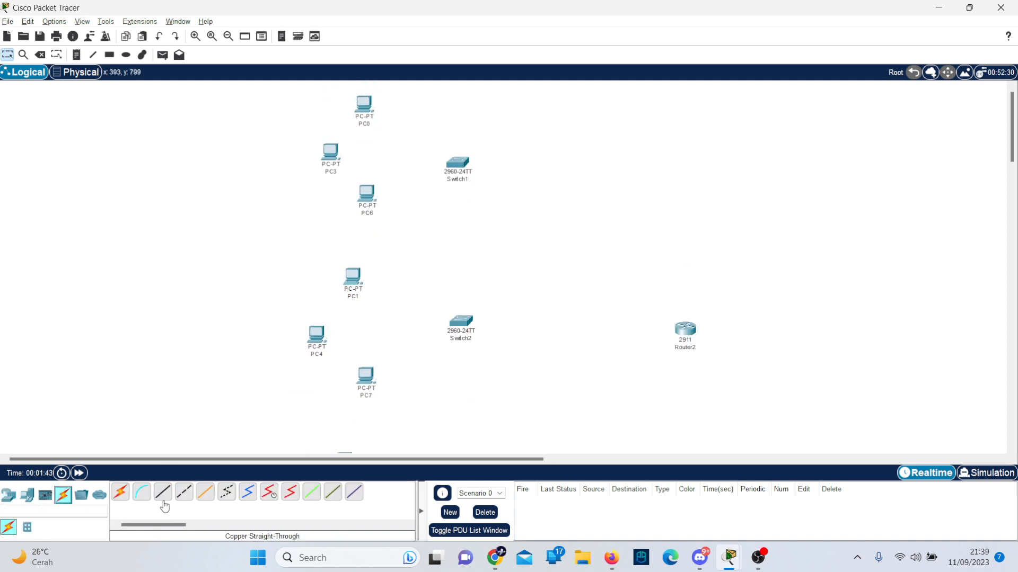
left_click(163, 492)
left_click_drag(367, 99, 363, 102)
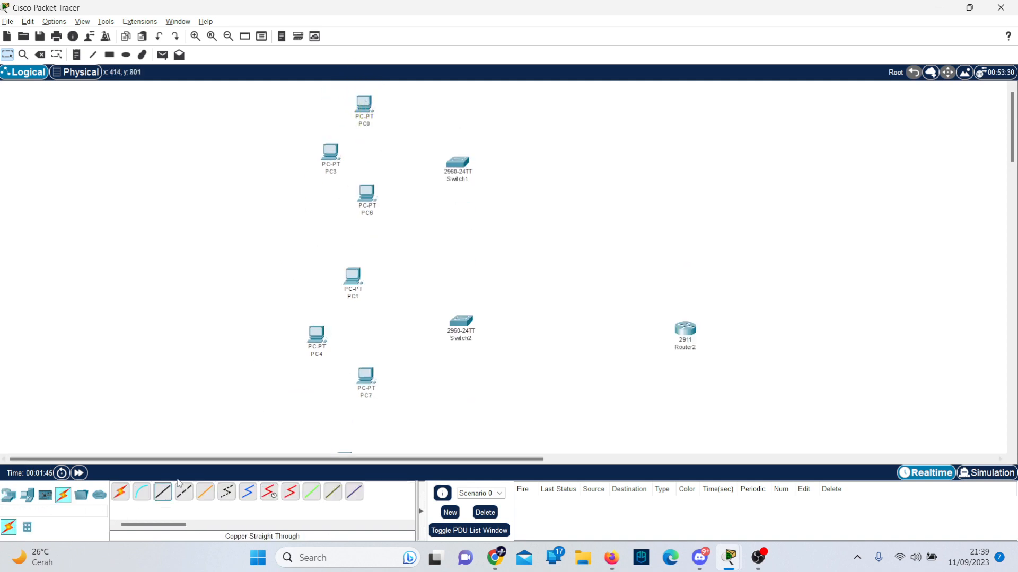
left_click(162, 492)
left_click(363, 102)
left_click(403, 148)
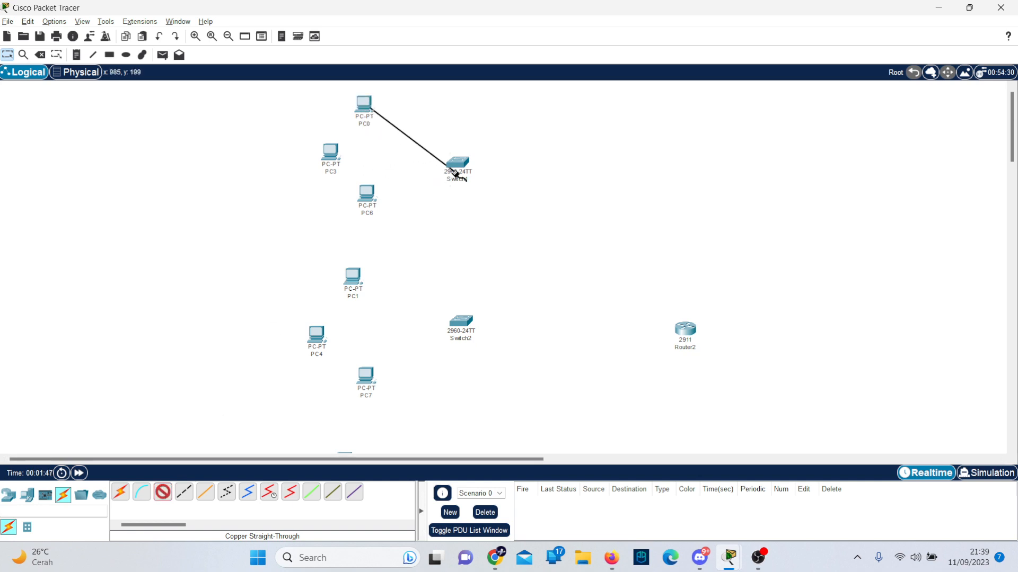
left_click(454, 161)
left_click(492, 179)
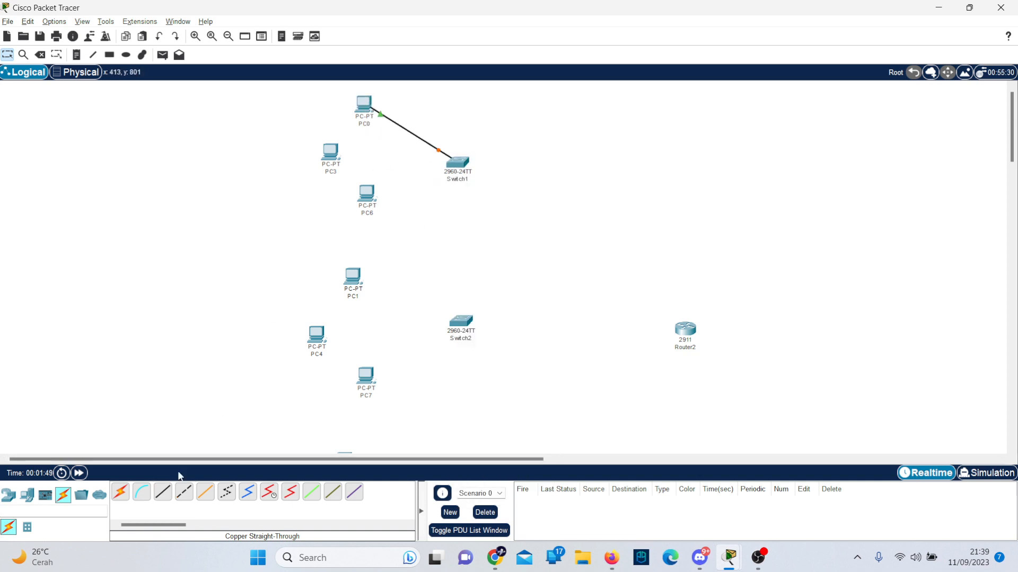
Connect PC3's FastEthernet0 to Switch1's FastEthernet0/2 with a copper straight-through cable.
left_click(168, 487)
left_click(328, 151)
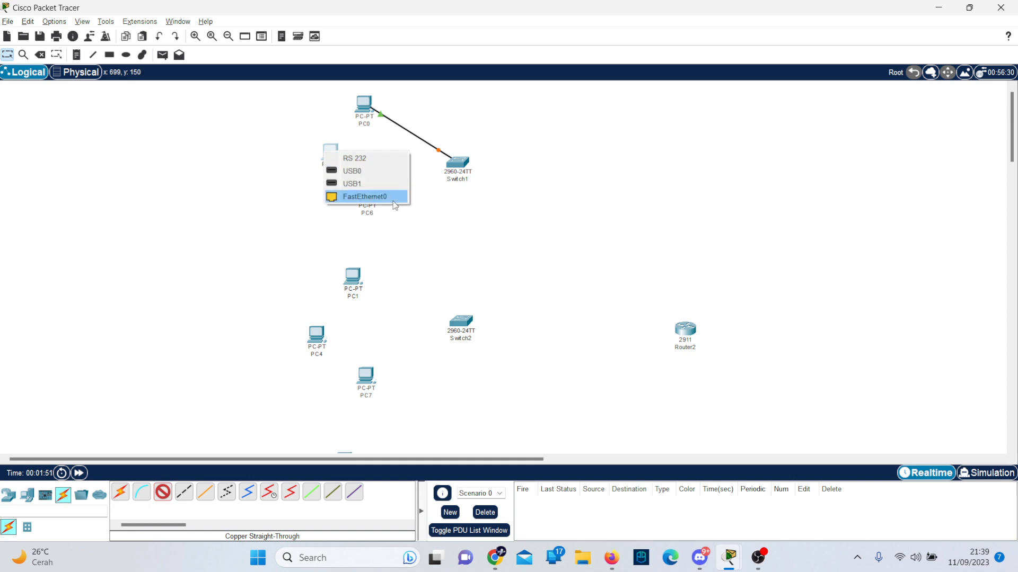
left_click(364, 197)
left_click(454, 164)
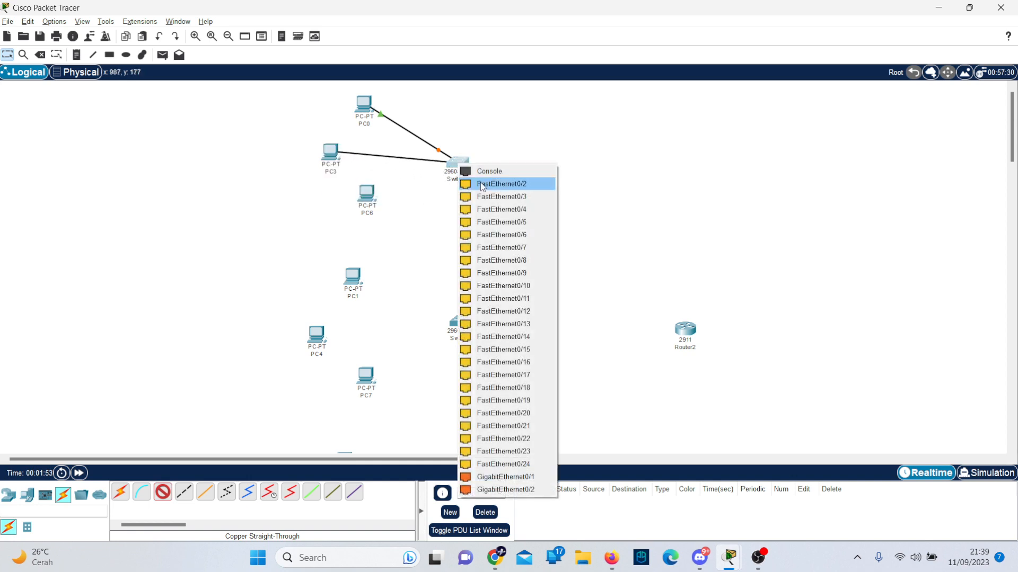
left_click(483, 182)
Connect PC6's FastEthernet0 to Switch1's FastEthernet0/3 with a copper straight-through cable.
left_click(162, 493)
left_click(366, 197)
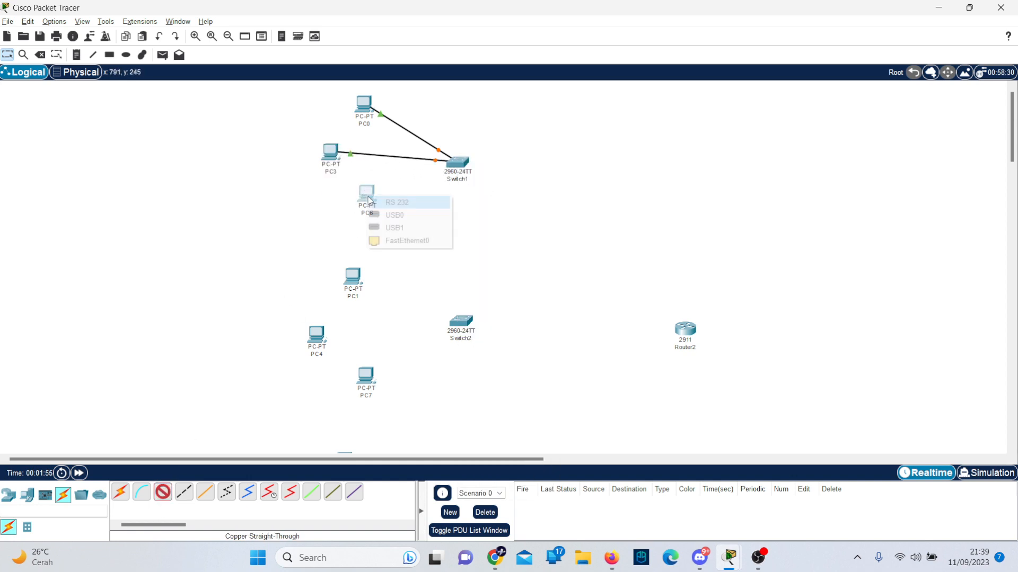
left_click(400, 227)
left_click(455, 161)
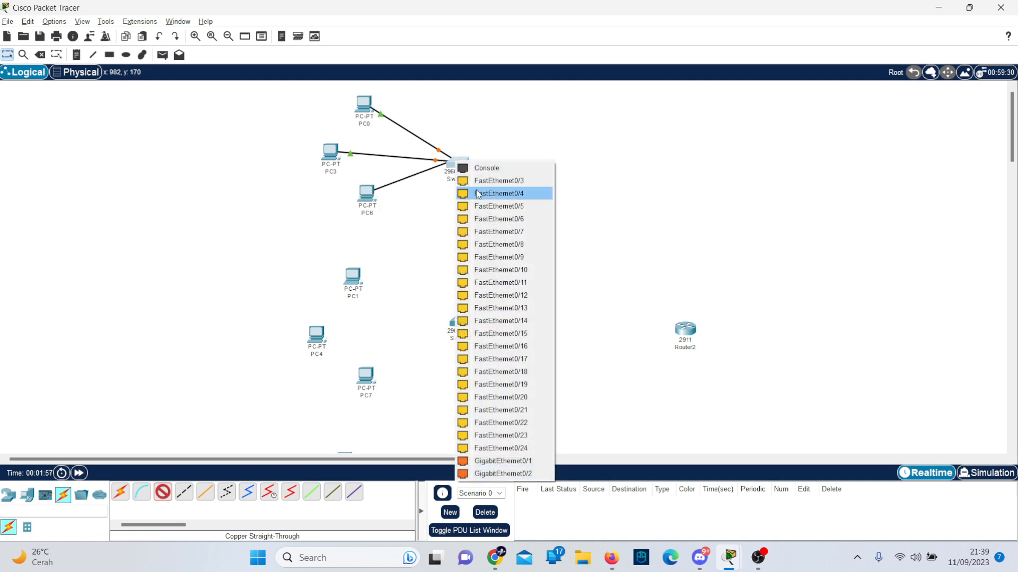
left_click(483, 183)
Connect PC1's FastEthernet0 to Switch2's FastEthernet0/1 with a copper straight-through cable.
left_click(163, 492)
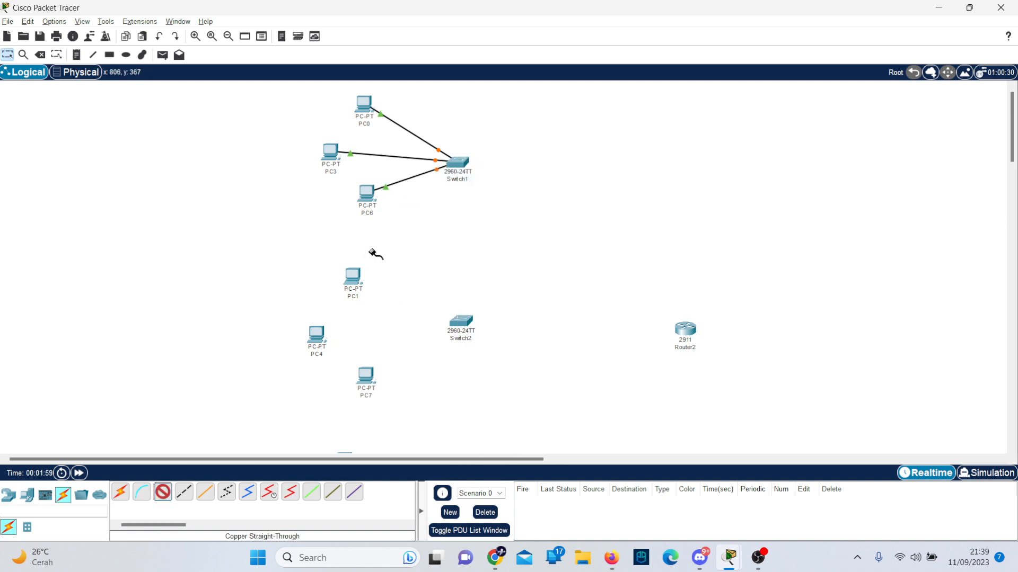
left_click(354, 274)
left_click(383, 318)
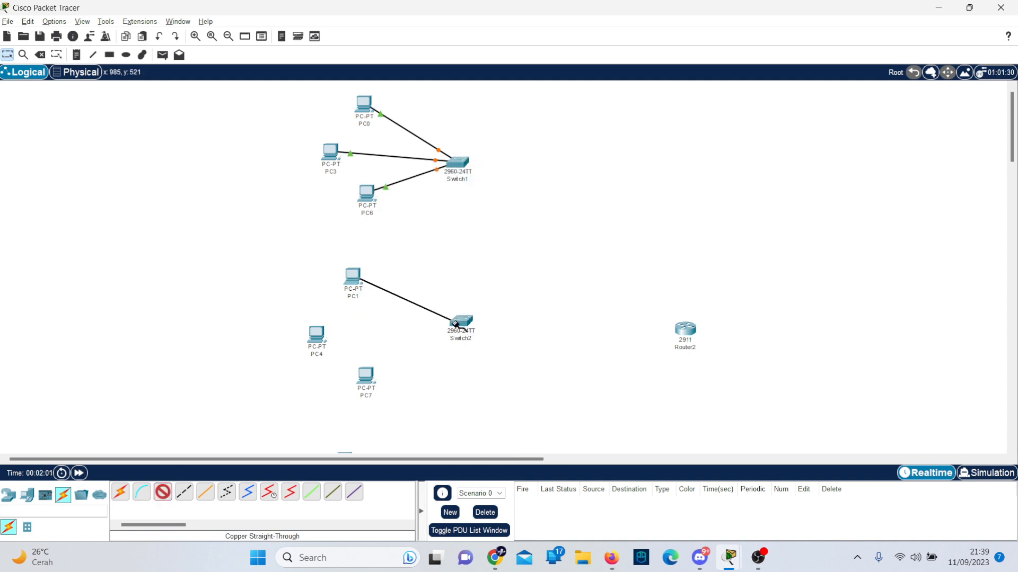
left_click(455, 322)
left_click(514, 20)
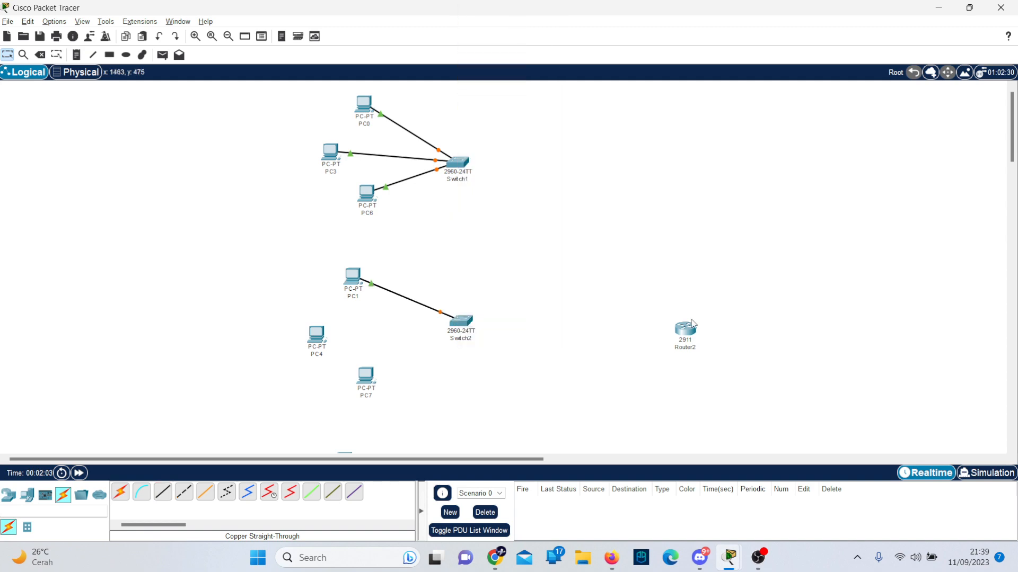
left_click(758, 558)
left_click(758, 557)
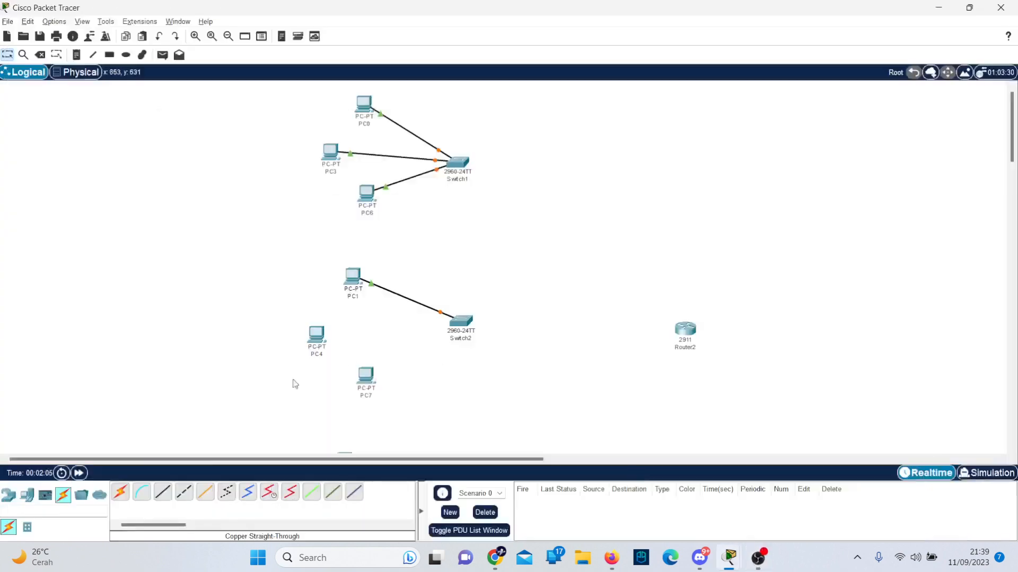
Connect PC4's FastEthernet0 to Switch2's FastEthernet0/2 with a copper straight-through cable.
left_click(163, 492)
left_click(316, 334)
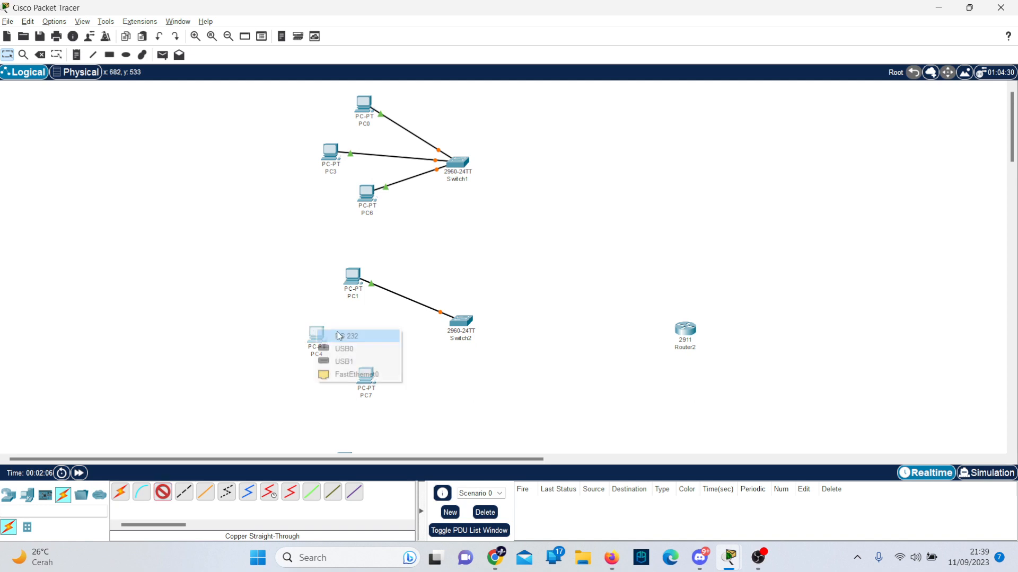
left_click(374, 373)
left_click(460, 321)
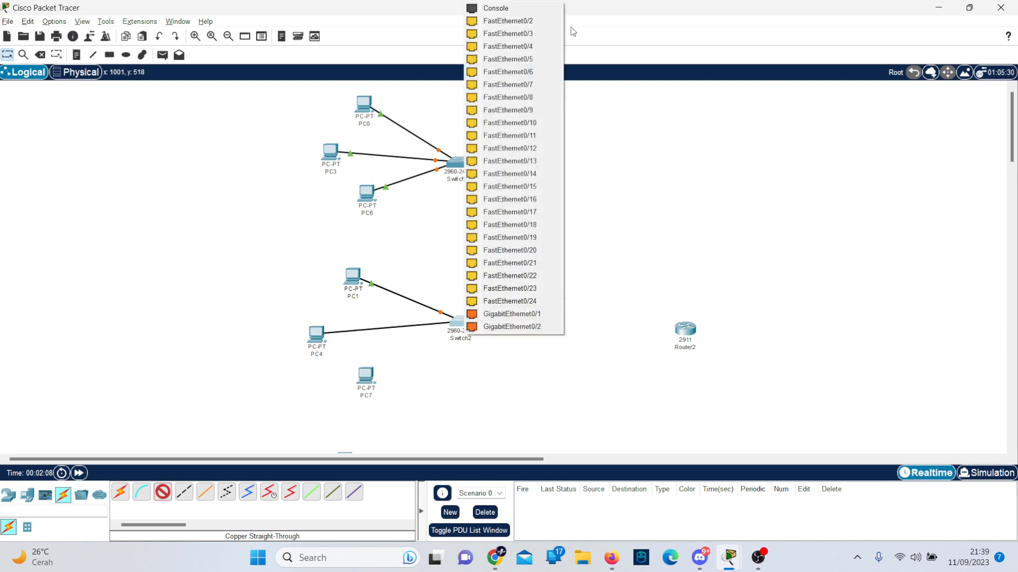
left_click(509, 22)
Connect PC7's FastEthernet0 to Switch2's FastEthernet0/3 with a copper straight-through cable.
left_click(366, 377)
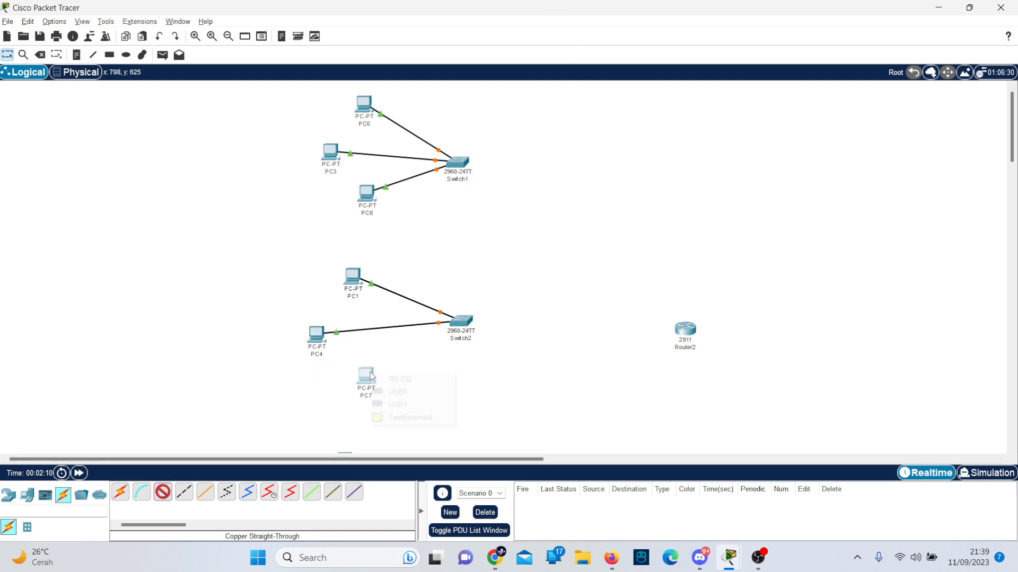
left_click(419, 417)
left_click(461, 321)
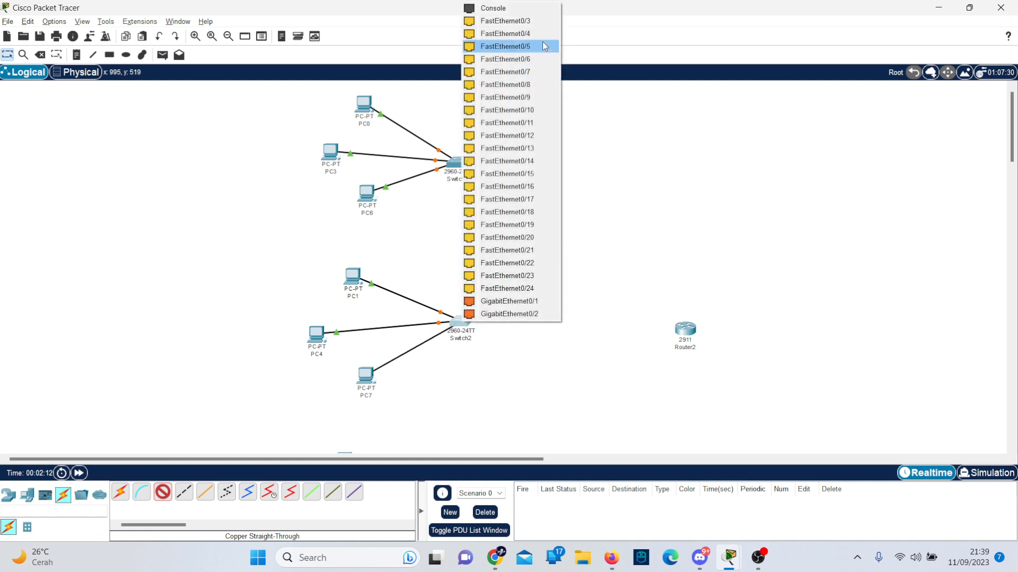
left_click(518, 47)
Connect PC2's FastEthernet0 to Switch3's FastEthernet0/1 with a copper straight-through cable.
scroll(428, 257, "down", 3)
left_click(163, 492)
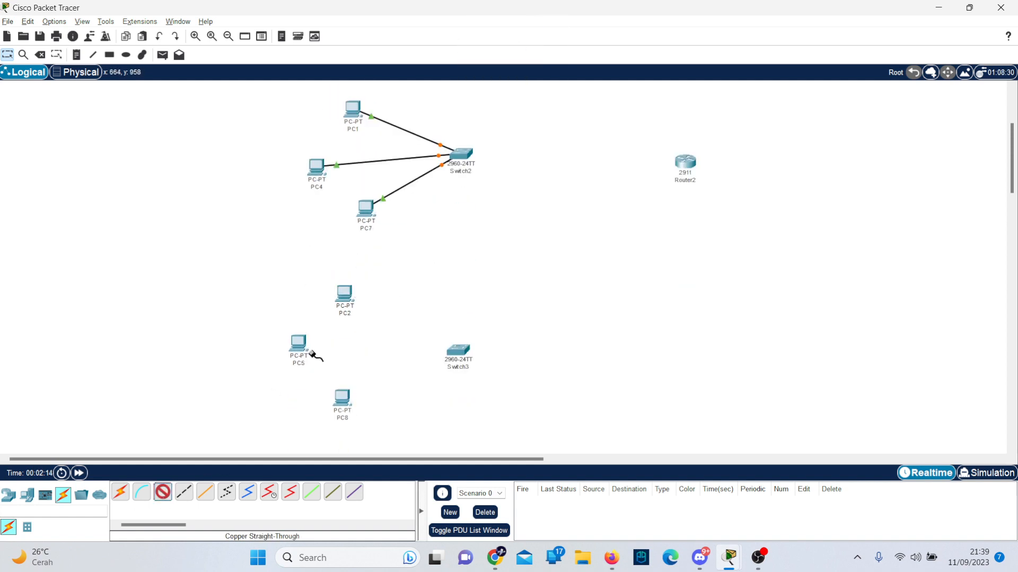
left_click(352, 301)
left_click(386, 342)
left_click(458, 350)
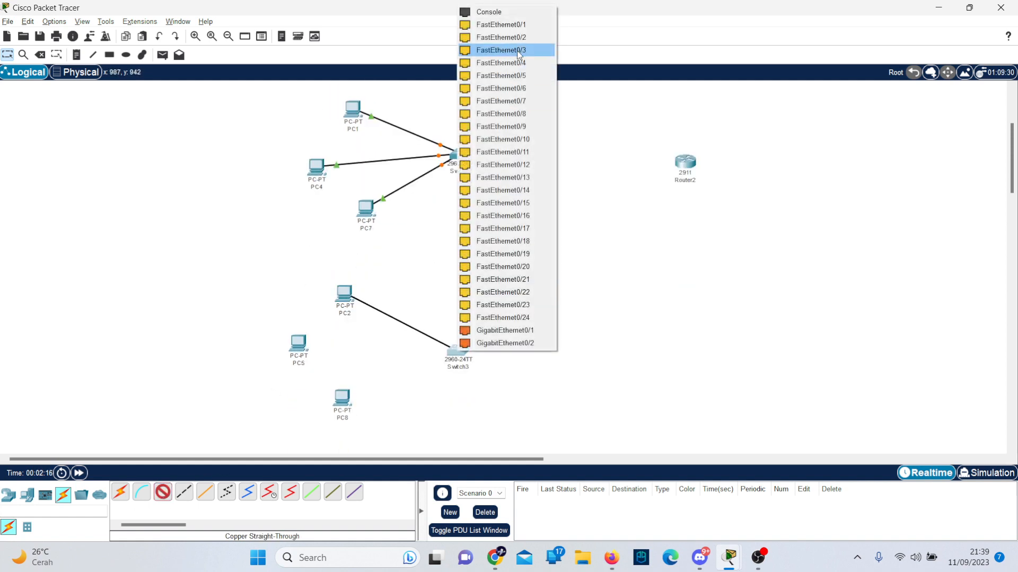
left_click(504, 27)
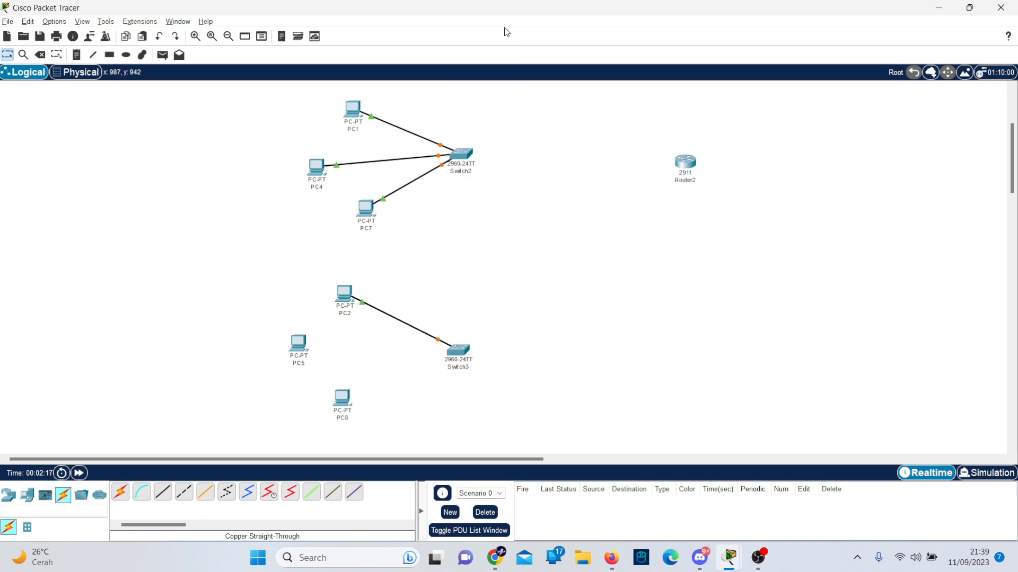
Connect PC5's FastEthernet0 to Switch3's FastEthernet0/2 with a copper straight-through cable.
left_click(298, 343)
left_click(343, 386)
left_click(457, 350)
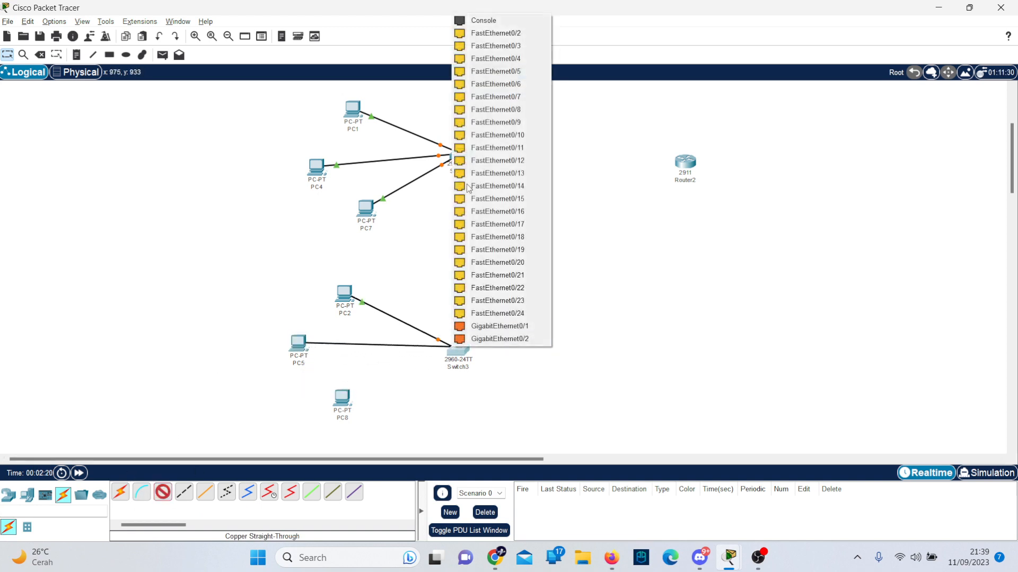
left_click(490, 33)
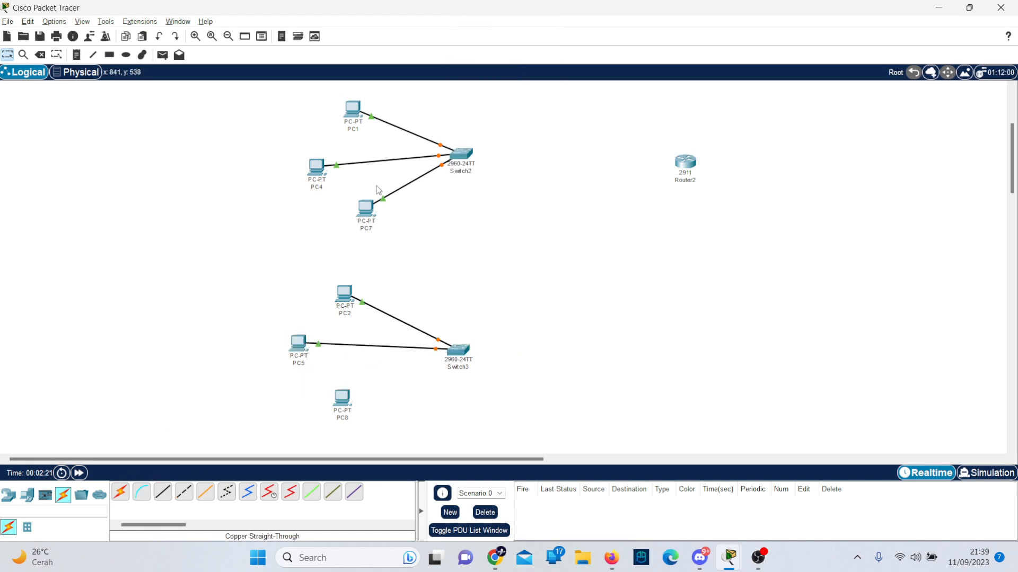
Connect PC8's FastEthernet0 to Switch3's FastEthernet0/3 with a copper straight-through cable.
left_click(344, 401)
left_click(381, 446)
left_click(457, 350)
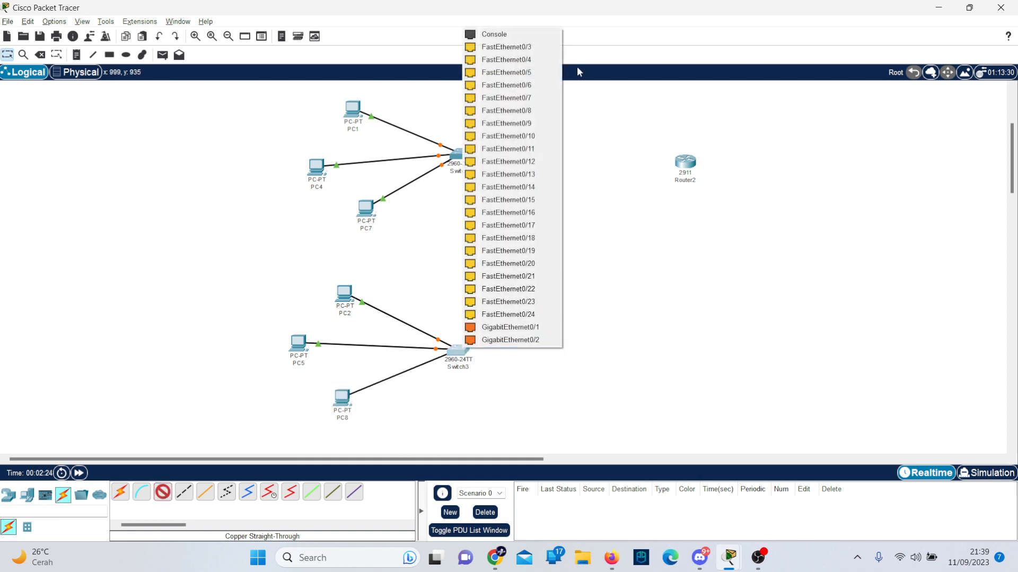
left_click(542, 47)
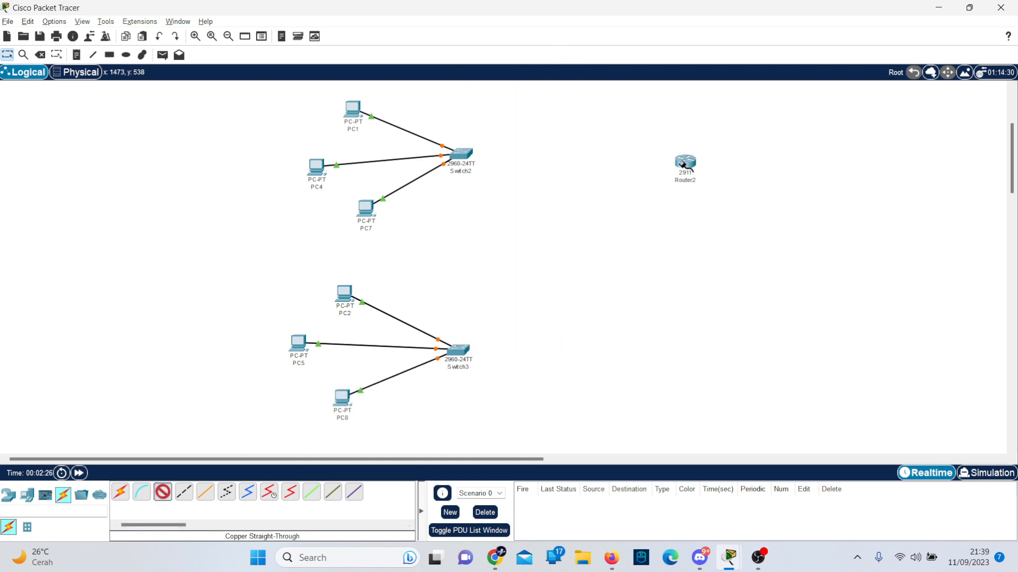
Connect the 2911 router to Switch1's GigabitEthernet0/1 with a copper straight-through cable.
scroll(676, 289, "up", 3)
left_click(685, 272)
left_click(737, 298)
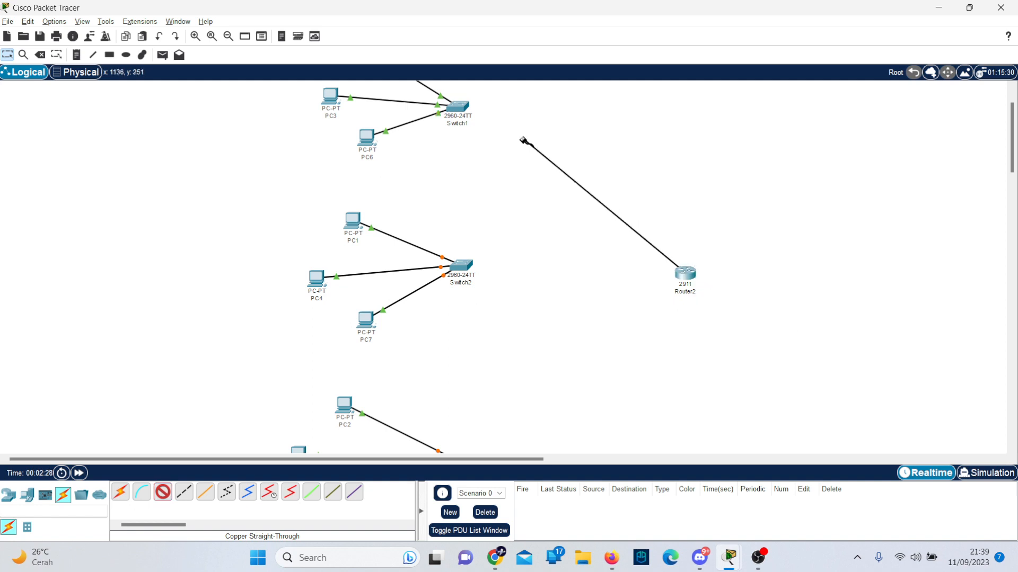
left_click(455, 111)
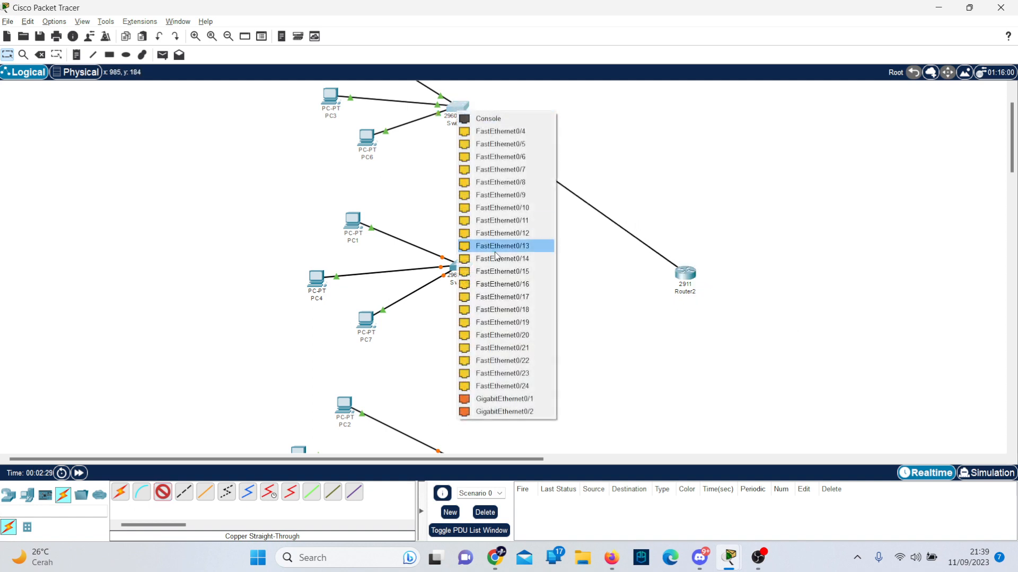
left_click(501, 401)
Connect the 2911 router to Switch2's GigabitEthernet0/1 with a copper straight-through cable.
left_click(162, 492)
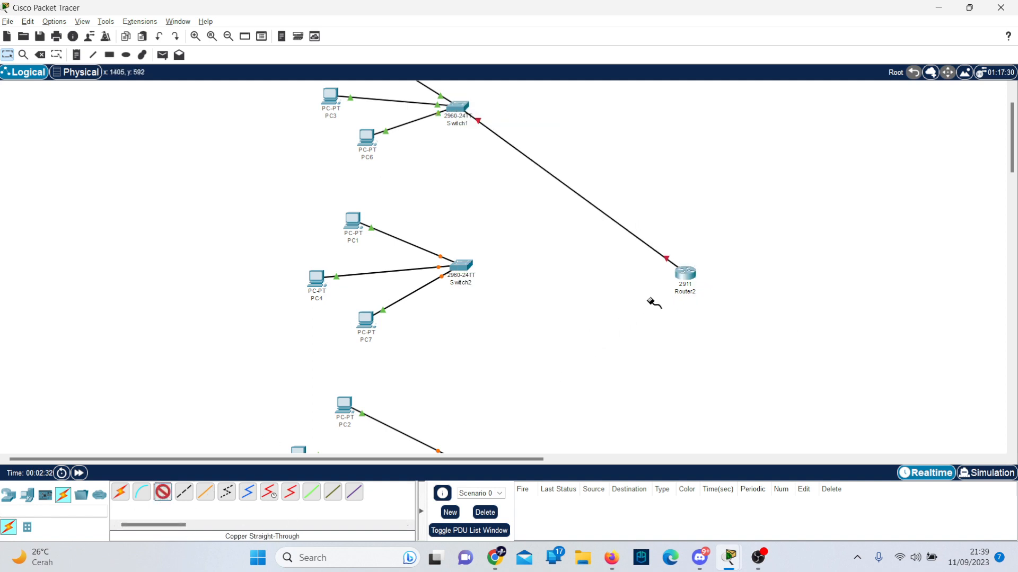
left_click(685, 278)
left_click(737, 311)
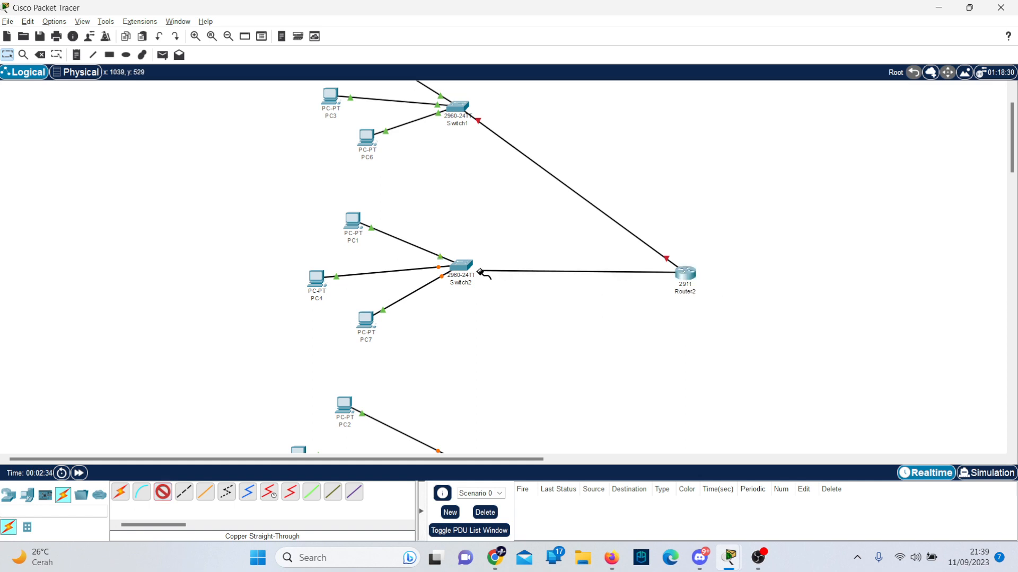
left_click(465, 266)
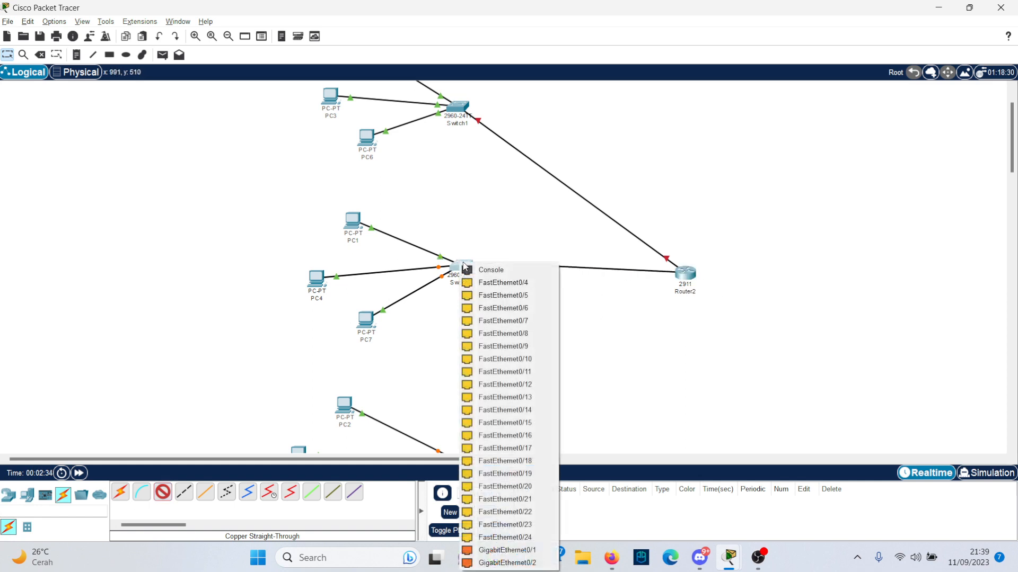
left_click(487, 552)
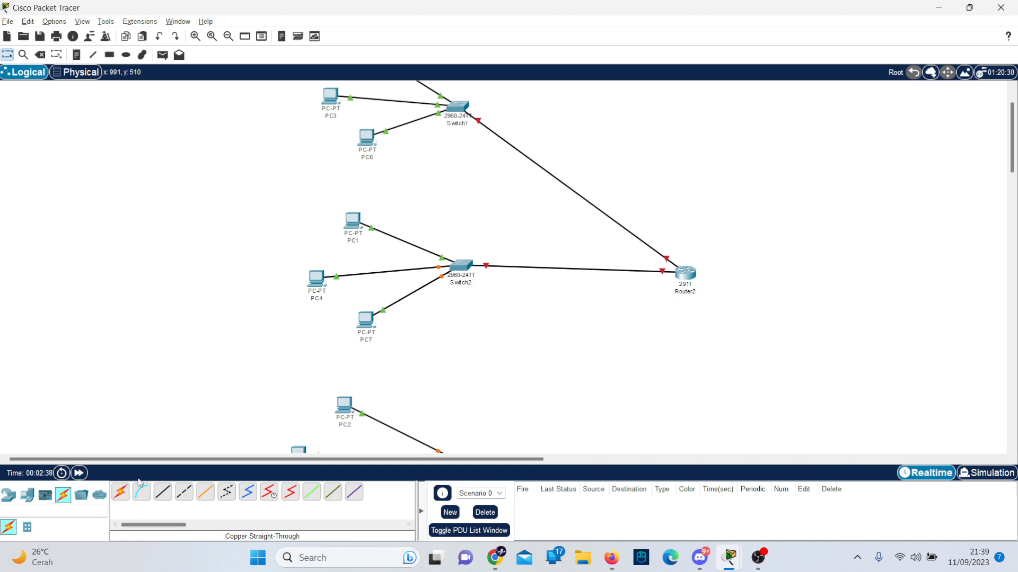
Connect the 2911 router to Switch3 with a copper straight-through cable.
left_click(163, 491)
left_click(685, 272)
left_click(737, 303)
scroll(533, 366, "down", 3)
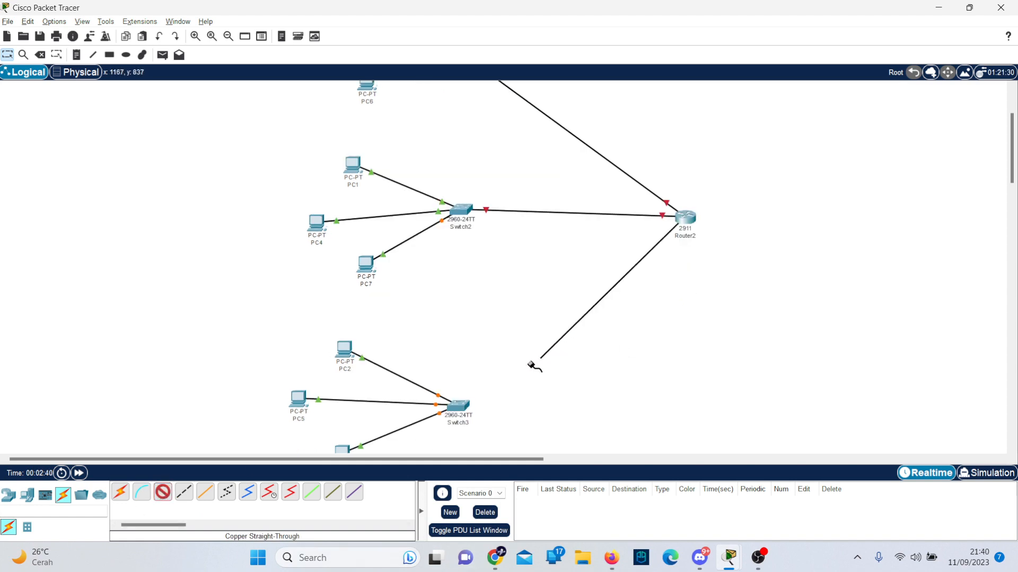
left_click(457, 405)
left_click(506, 387)
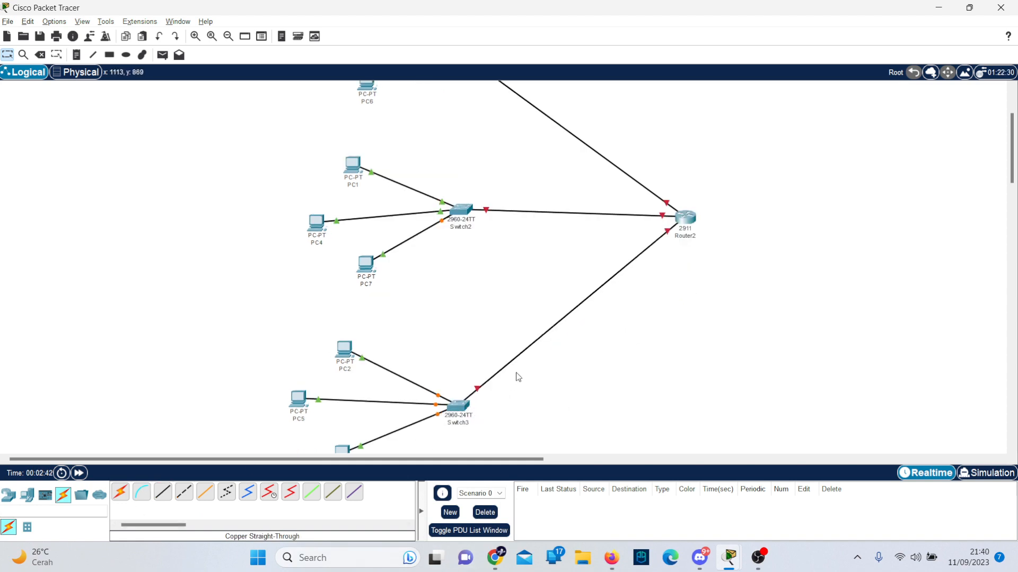
Select the whole topology and move it further right in the logical workspace.
scroll(448, 287, "down", 3)
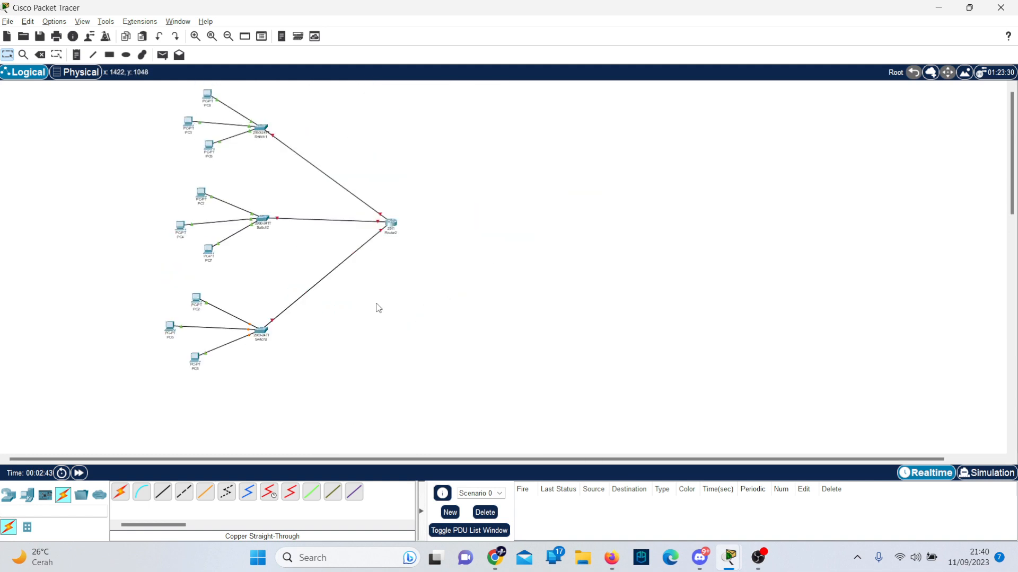
left_click_drag(206, 124, 502, 386)
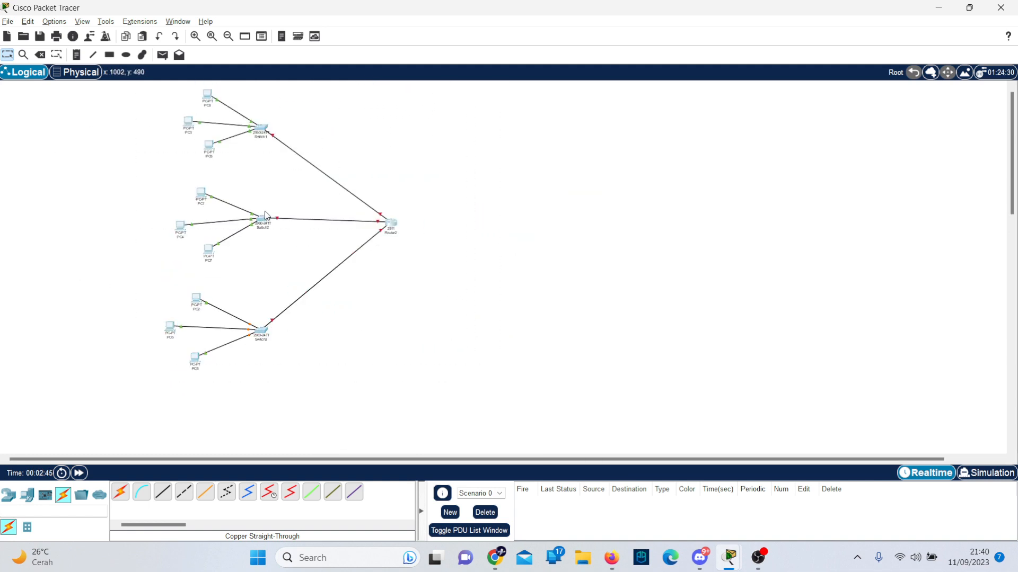
left_click_drag(268, 220, 400, 236)
scroll(443, 262, "up", 2)
scroll(918, 293, "up", 1)
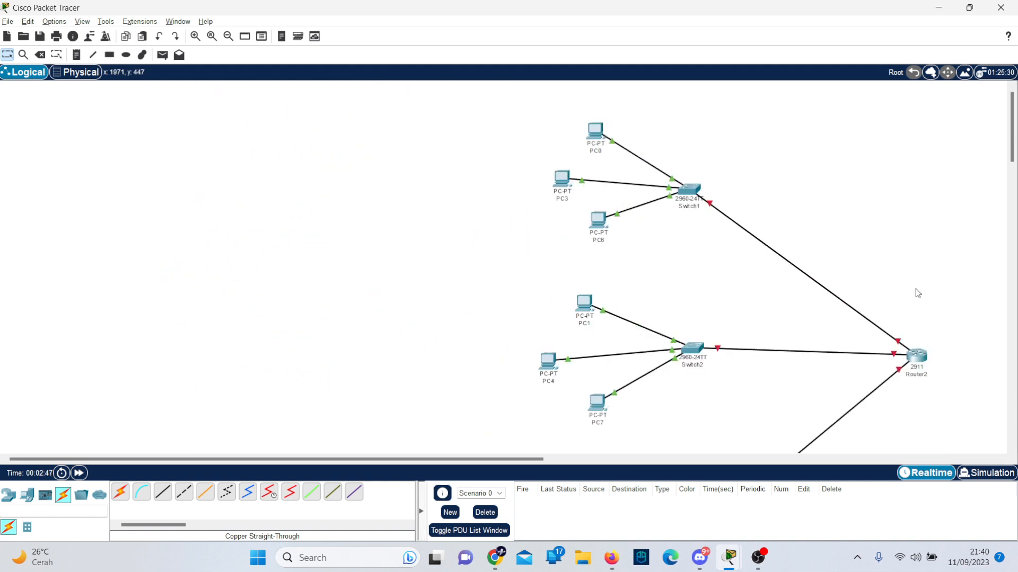
Set PC0's static IPv4 address to 192.168.10.100 and copy the address.
scroll(974, 205, "up", 3)
scroll(880, 214, "right", 8)
scroll(806, 213, "left", 4)
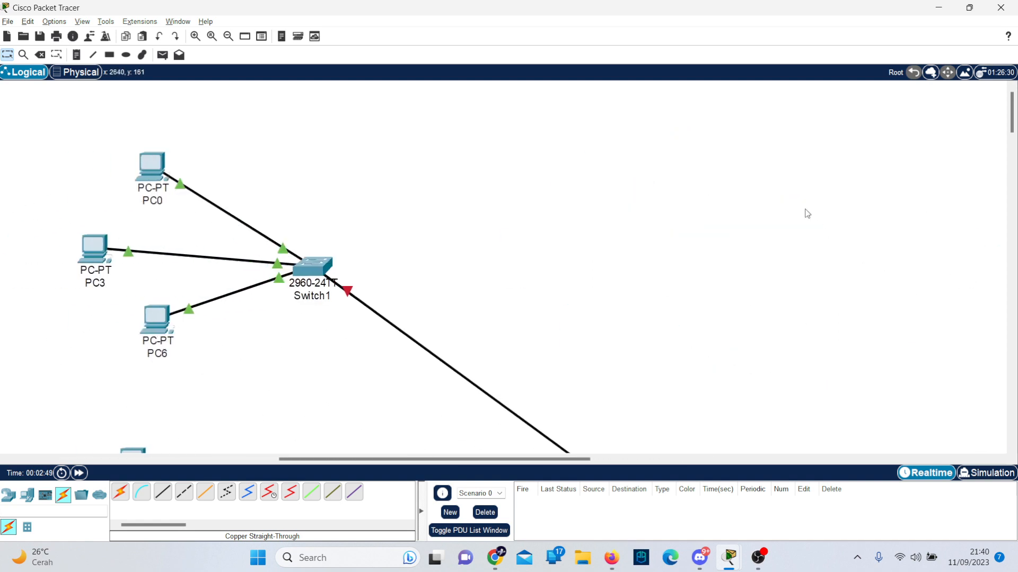
scroll(352, 134, "down", 1)
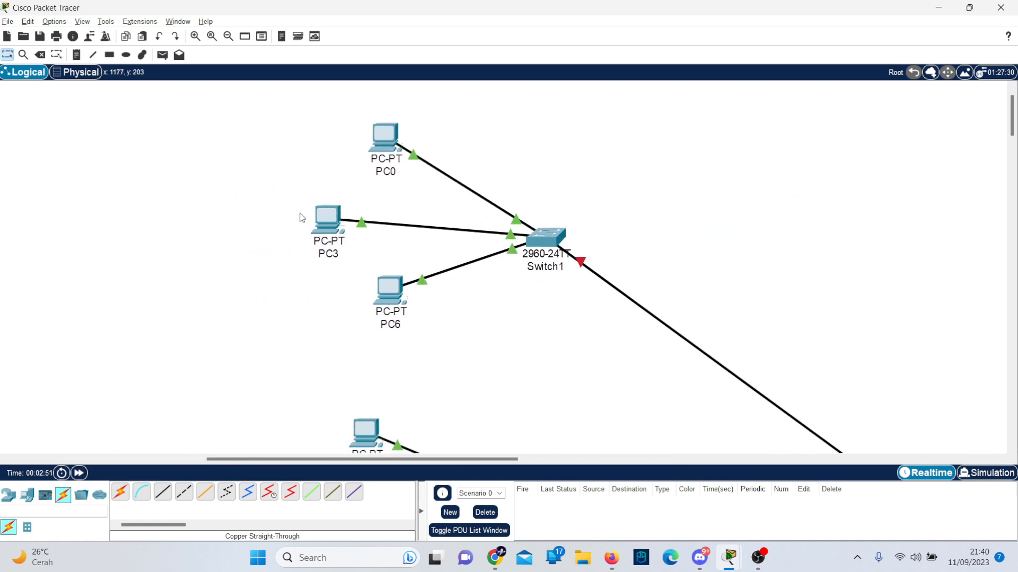
left_click(379, 142)
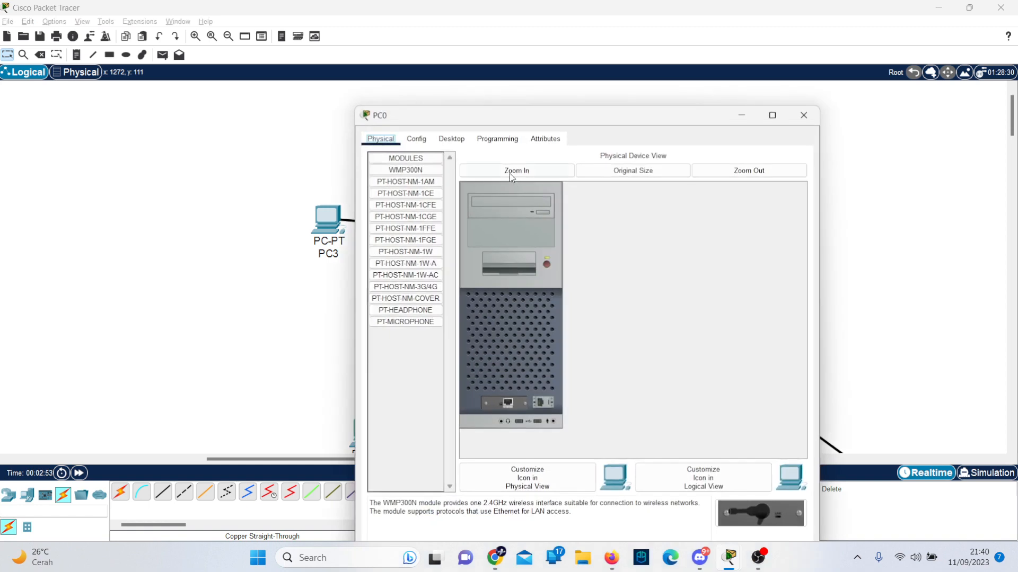
left_click(464, 140)
left_click(410, 180)
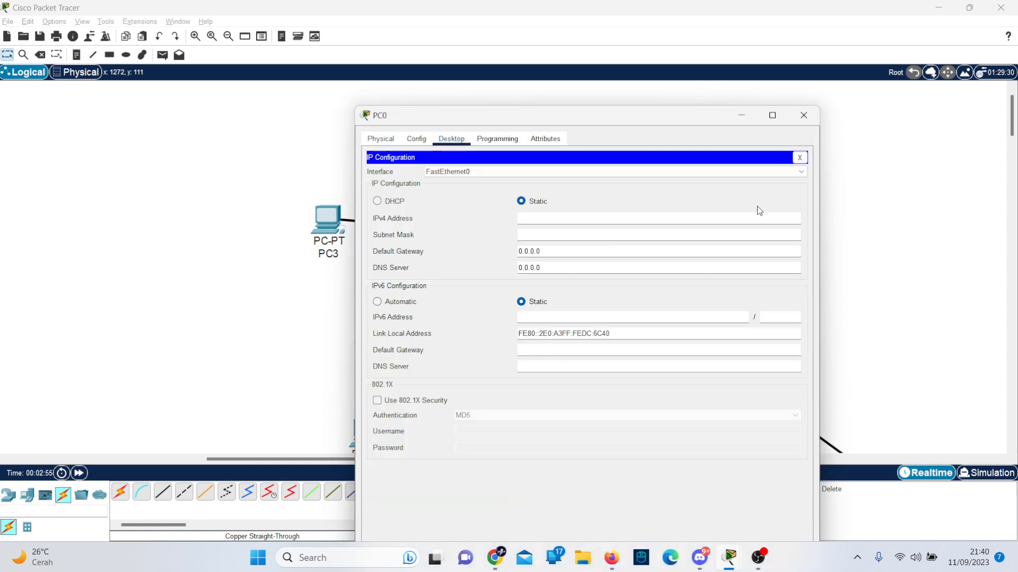
left_click(718, 215)
key("ctrl+a")
key("ctrl+c")
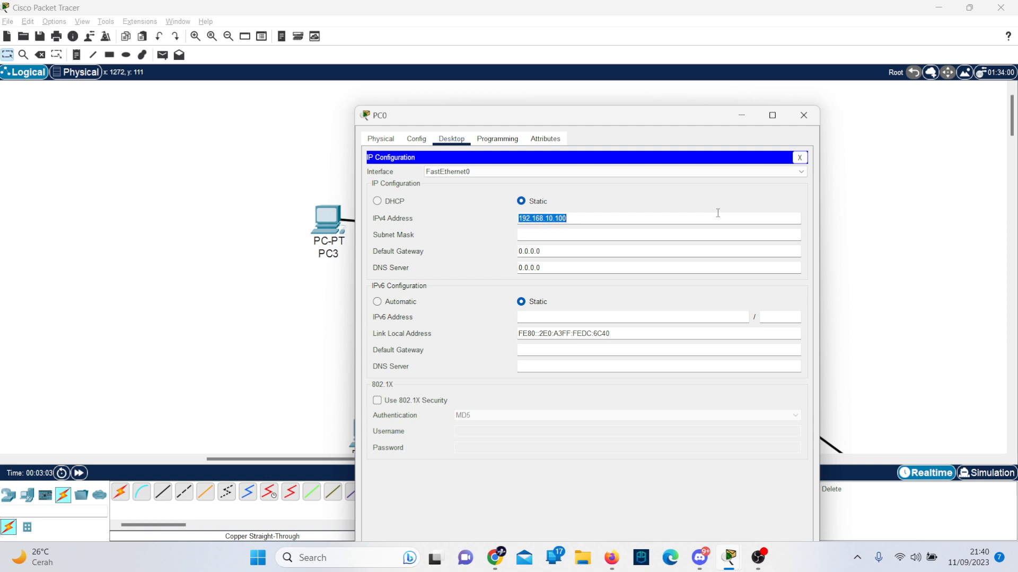
Set PC0's subnet mask to 255.255.255.0 and default gateway to 192.168.10.1, and close its configuration window.
left_click(569, 248)
key("ctrl+v")
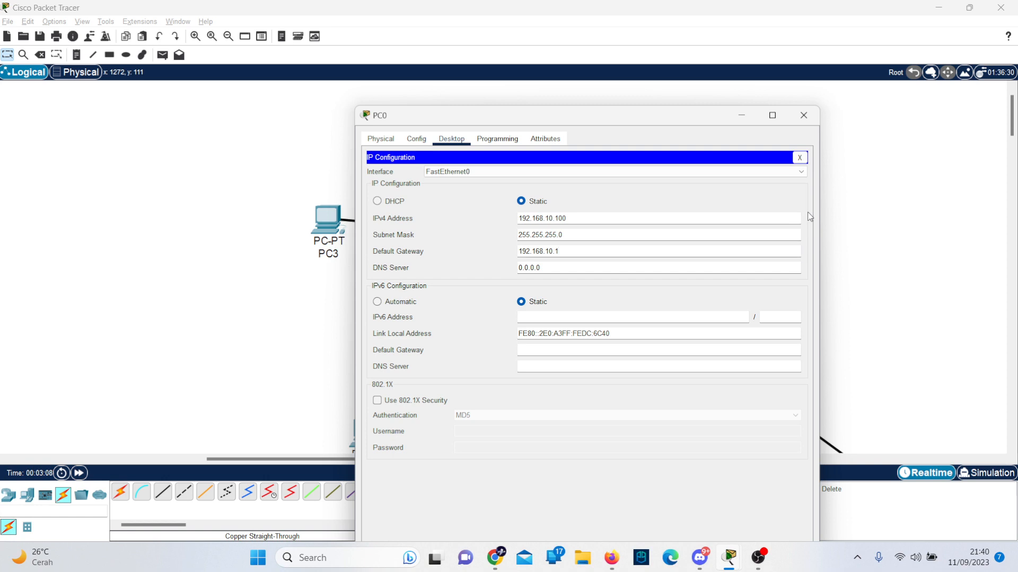
left_click(854, 215)
key("alt+Tab")
left_click(804, 115)
Open PC1's device window and show its desktop applications.
scroll(530, 275, "down", 4)
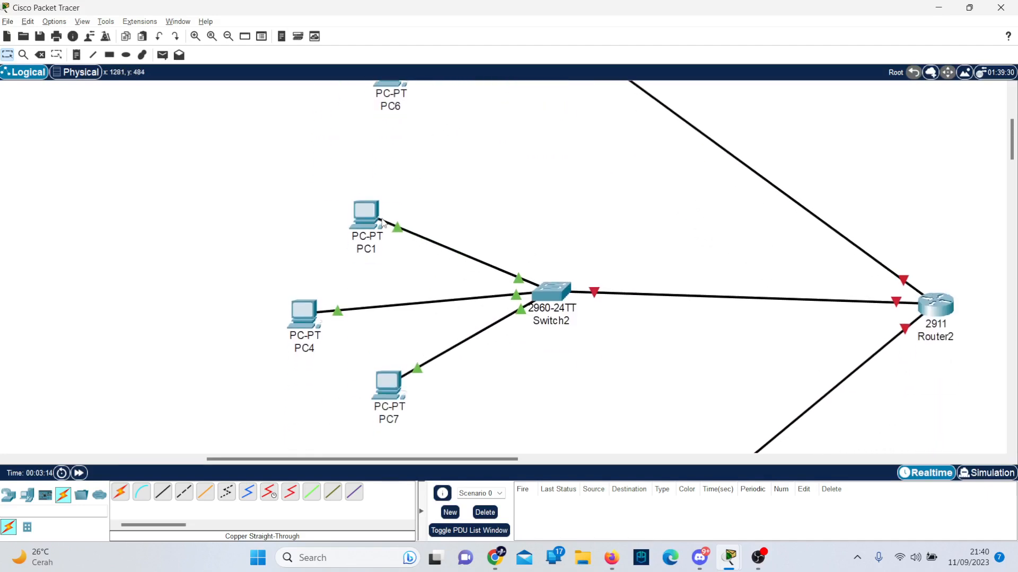
left_click(381, 223)
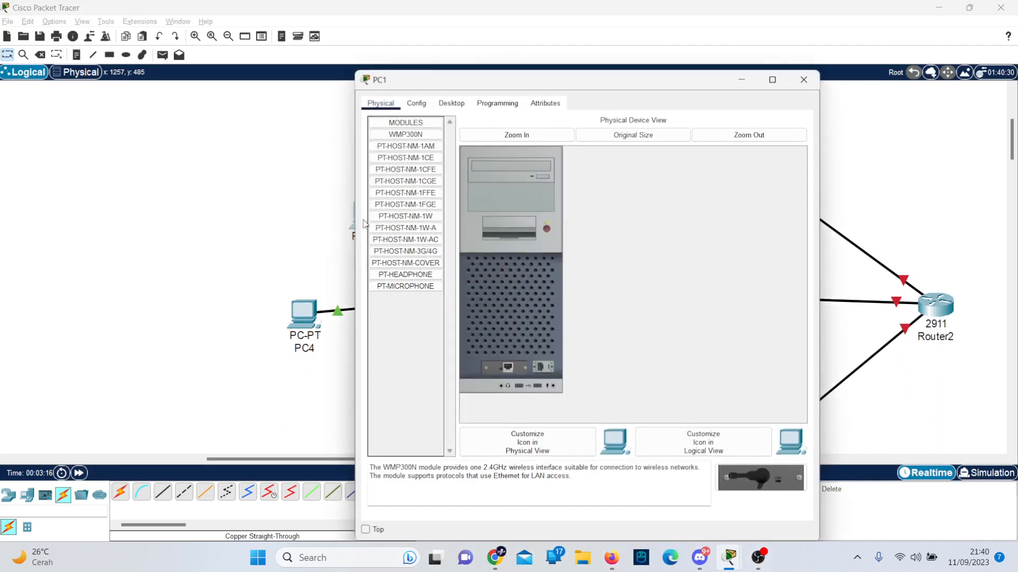
left_click(440, 105)
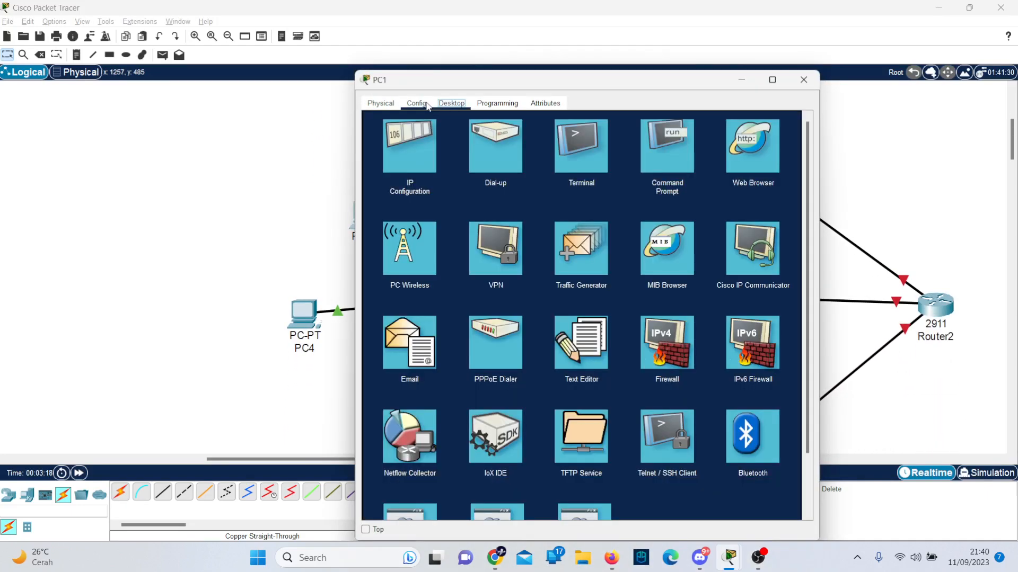
left_click(427, 105)
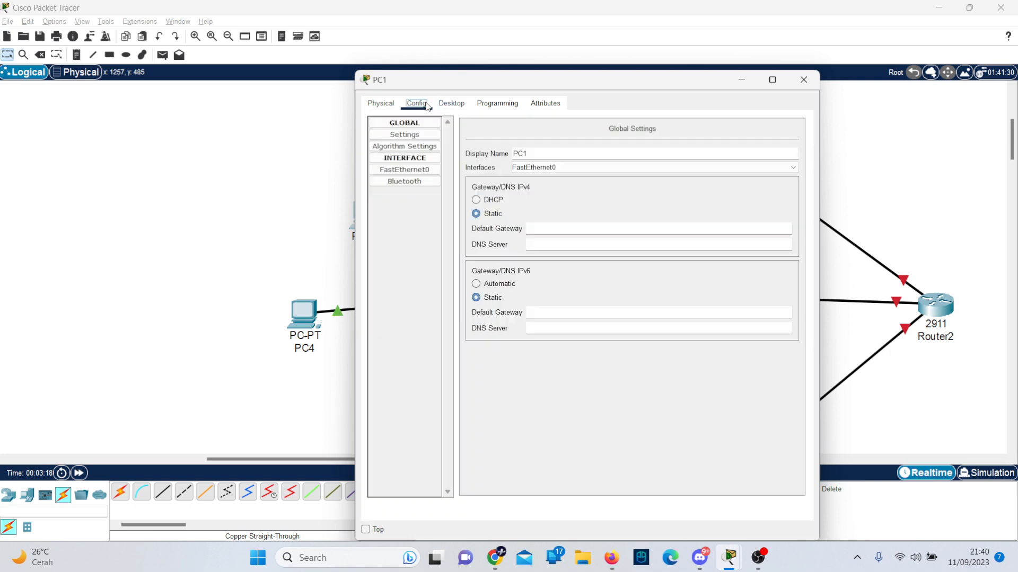
left_click(432, 171)
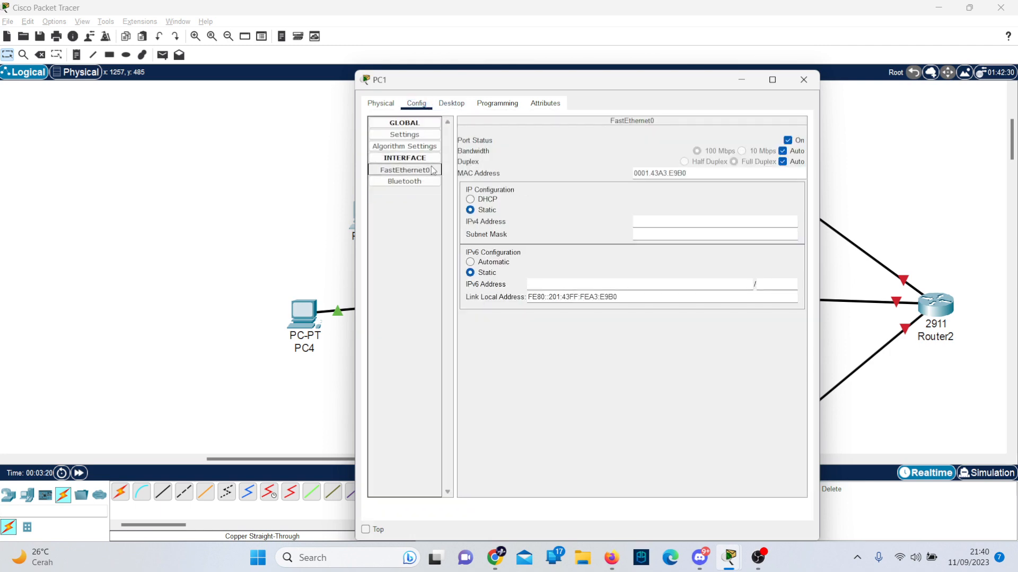
left_click(653, 216)
type("192.168.10.100")
left_click(697, 238)
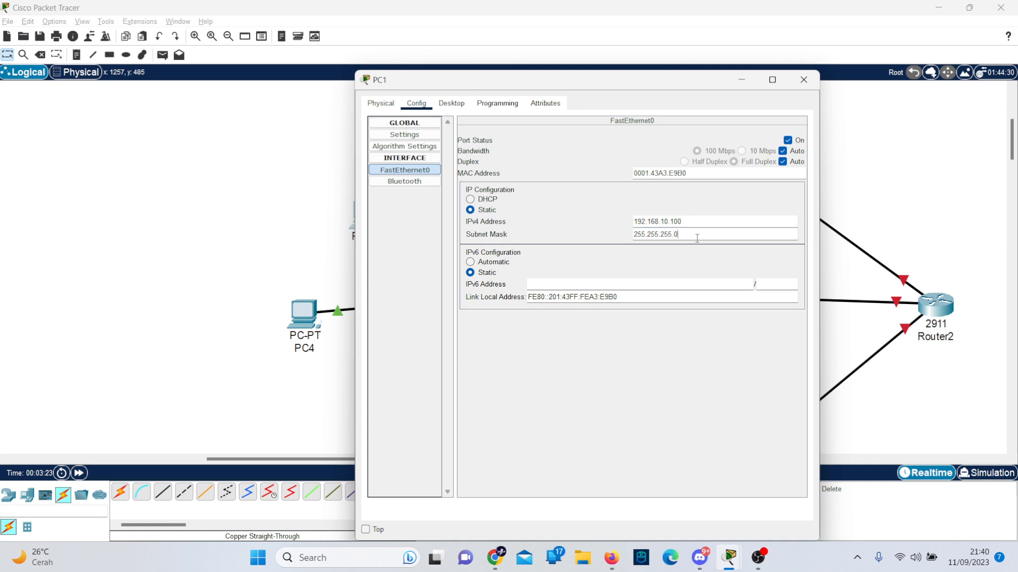
key("Tab")
double_click(695, 221)
left_click(452, 104)
left_click_drag(681, 217, 633, 222)
key("ctrl+c")
left_click(480, 201)
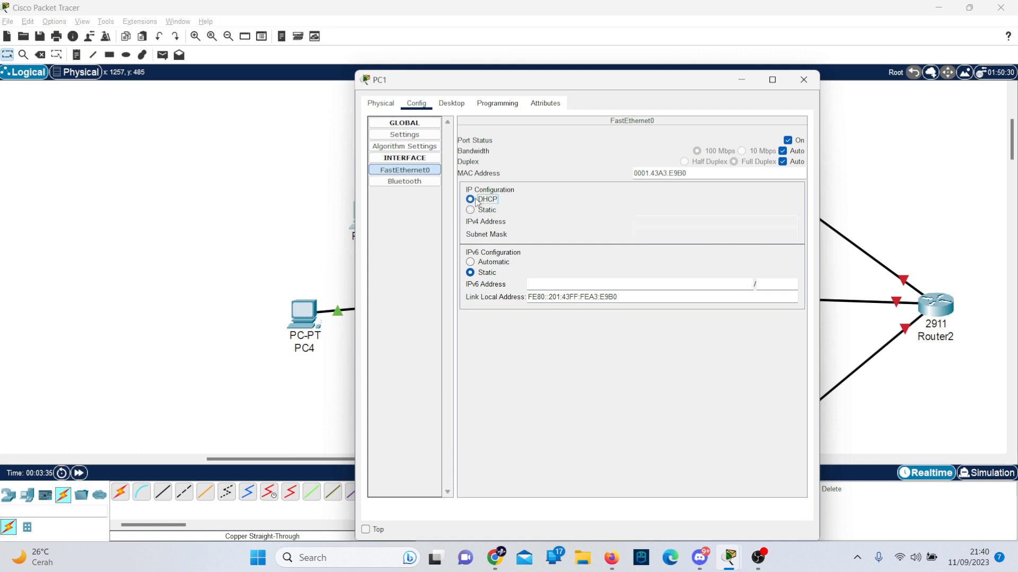
left_click(470, 211)
Give PC1 the static IPv4 address 192.168.10.100, subnet mask 255.255.255.0 and default gateway 192.168.10.1, and close its window.
left_click(451, 103)
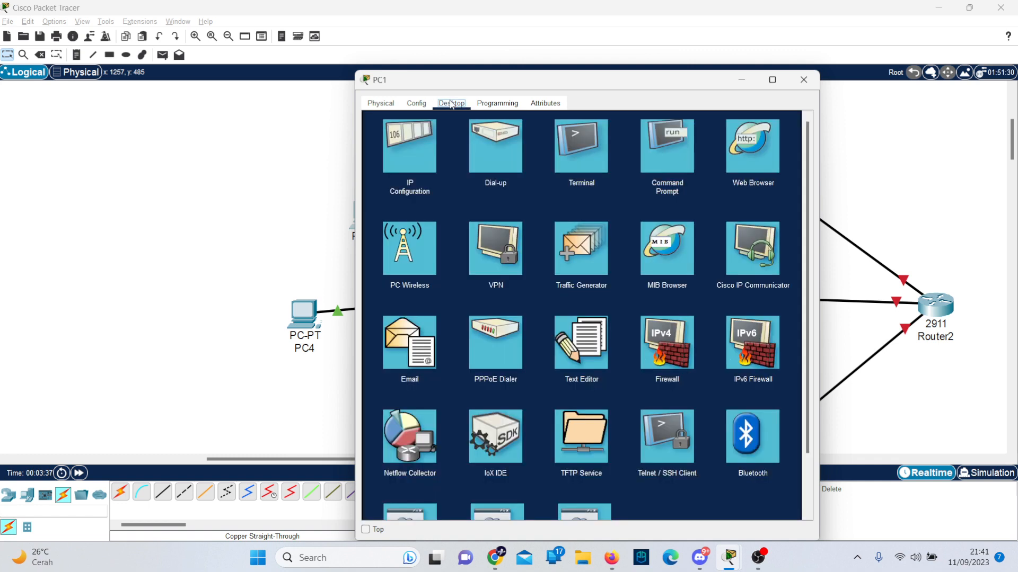
left_click(409, 144)
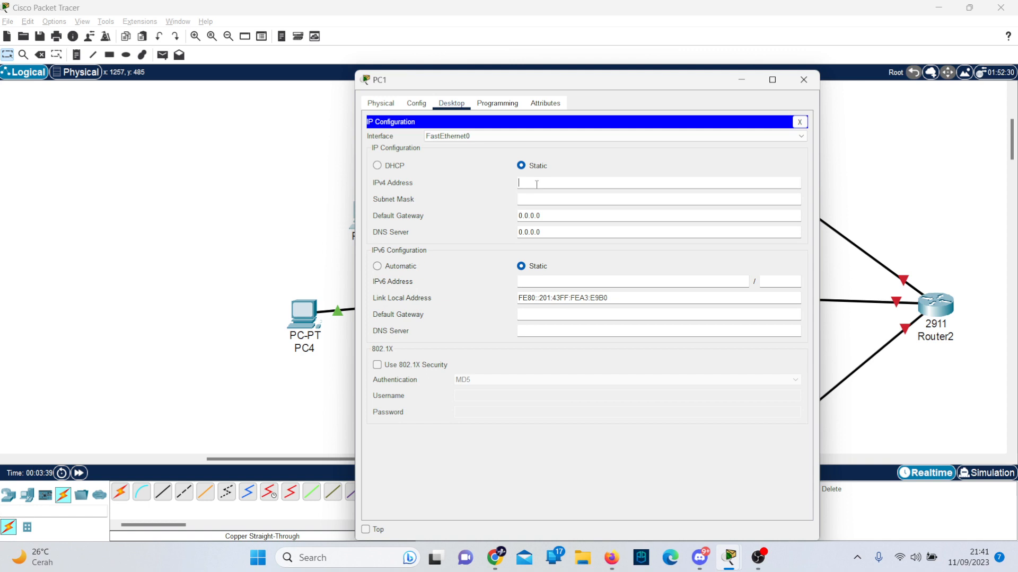
type("192.168.10.100")
left_click(547, 201)
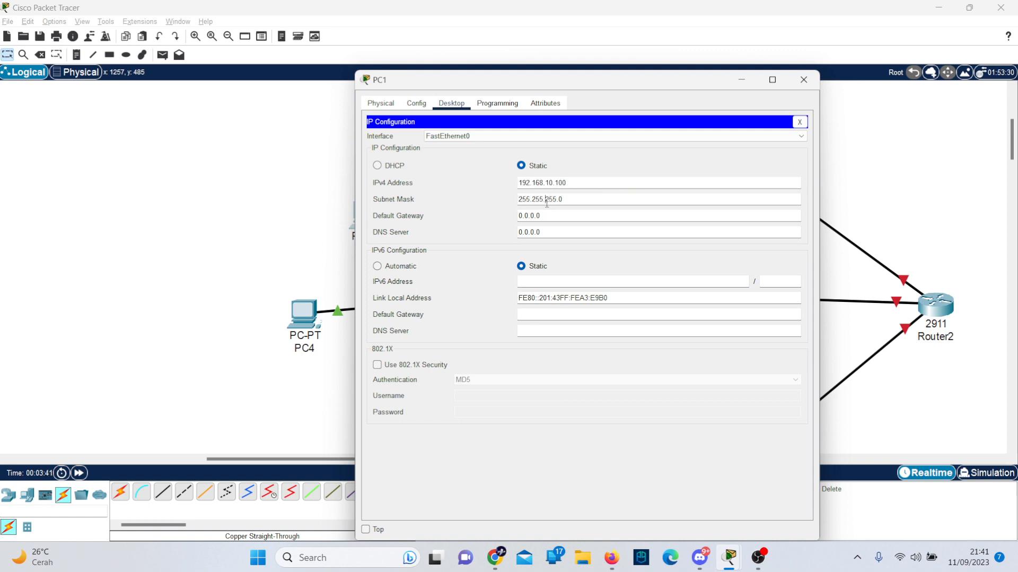
left_click(578, 182)
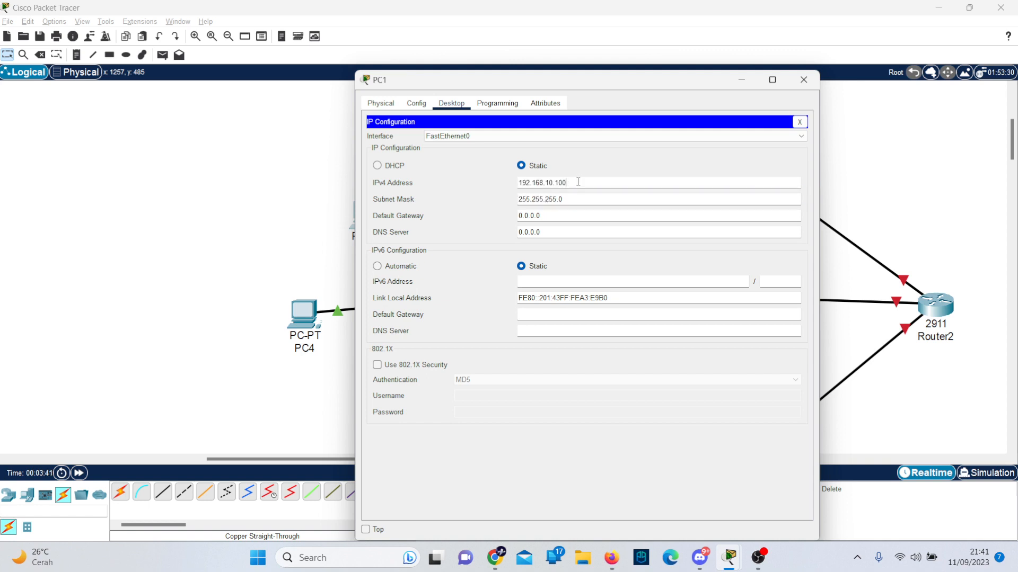
double_click(540, 216)
type("192.168.10.1")
left_click(804, 80)
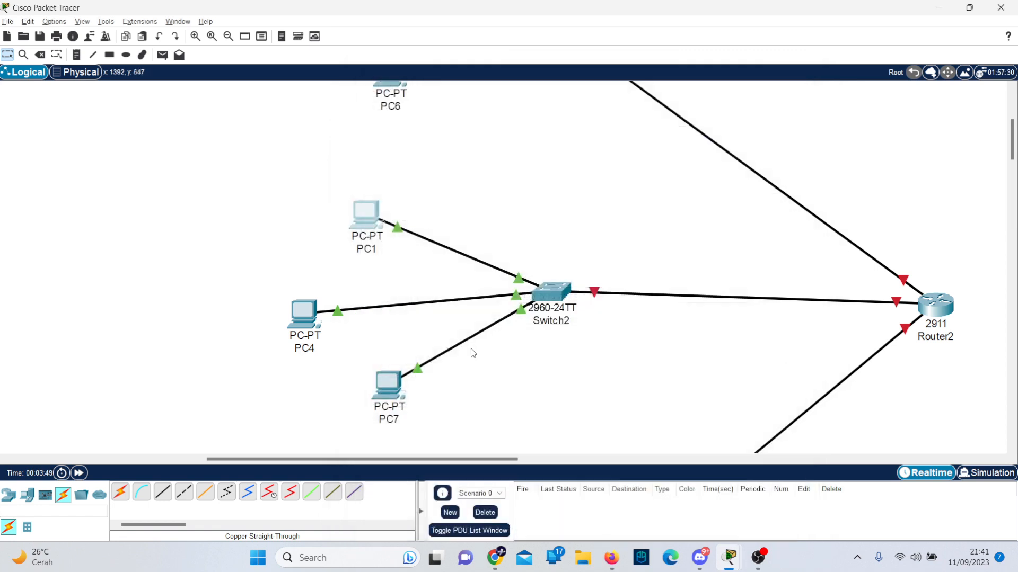
Open PC2's IP configuration, paste the copied IPv4 address and fill in the subnet mask 255.255.255.0.
scroll(473, 353, "down", 5)
left_click(350, 235)
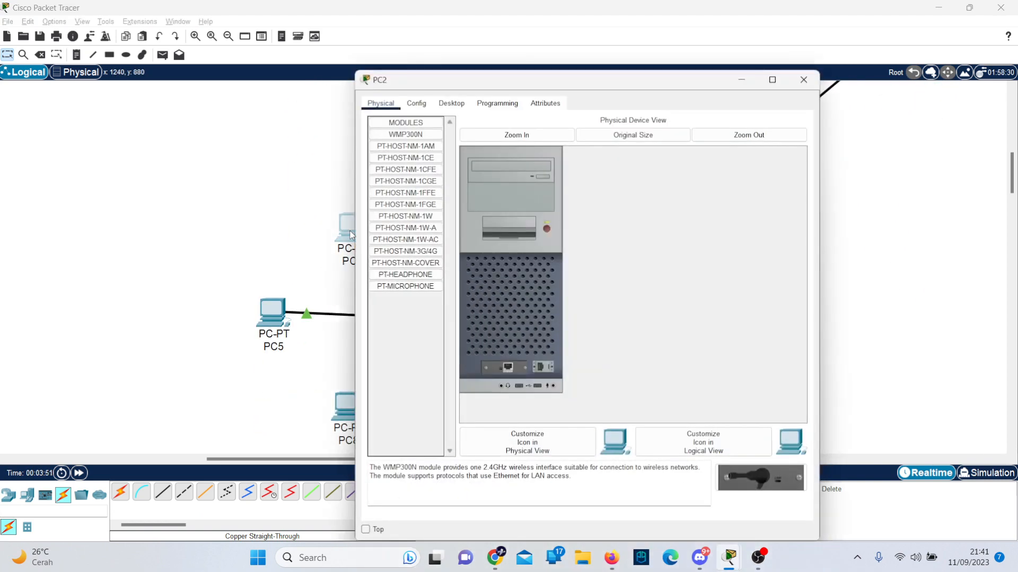
left_click(416, 104)
left_click(453, 106)
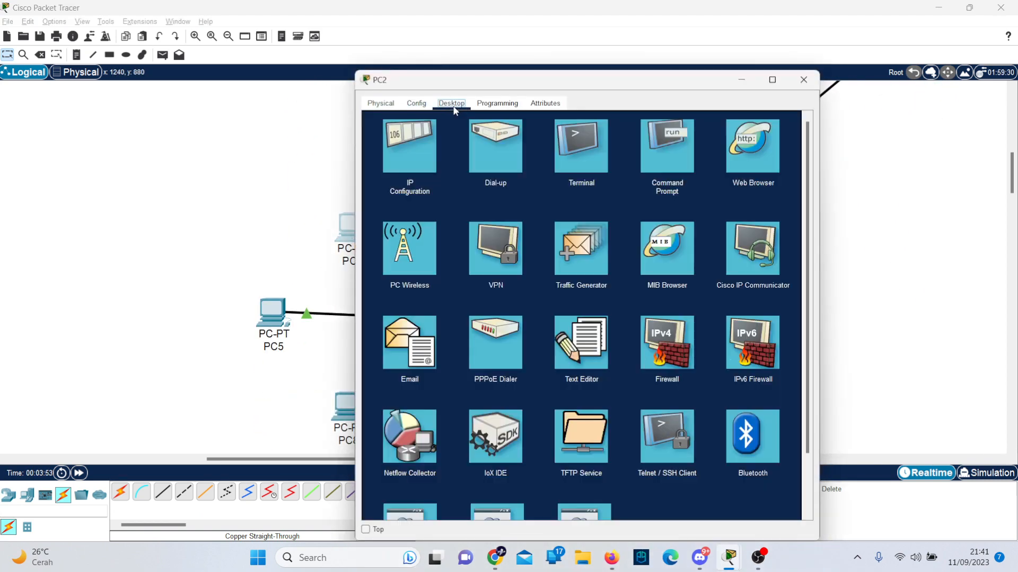
left_click(409, 154)
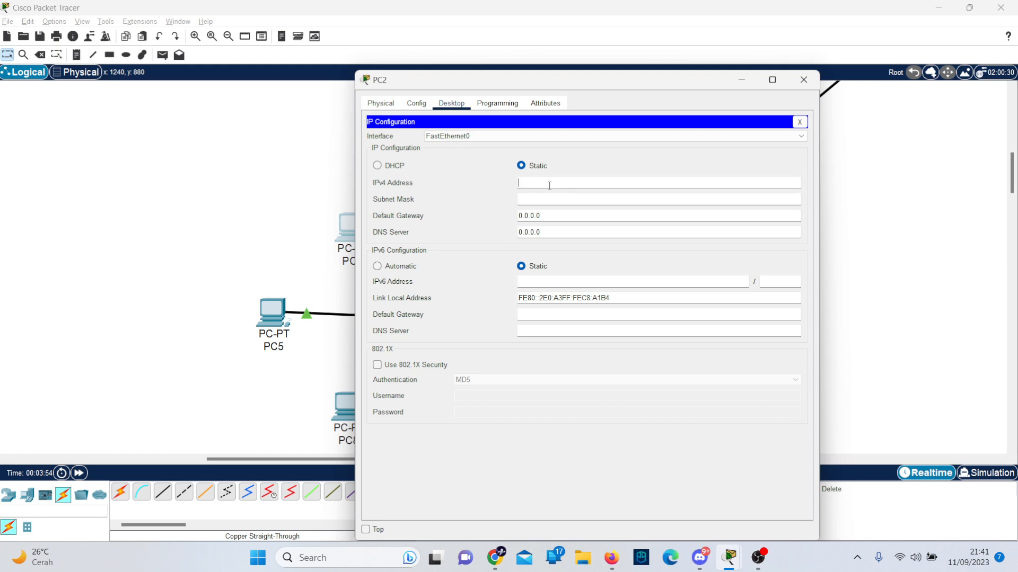
key("ctrl+v")
left_click(578, 202)
Set PC2's IPv4 address to 192.168.10.102 and its default gateway to 192.168.10.1, and close its window.
left_click(573, 184)
key("shift+Left")
key("shift+Left")
key("shift+Left")
key("shift+Left")
key("shift+Left")
key("shift+Left")
key("shift+Left")
key("ctrl+v")
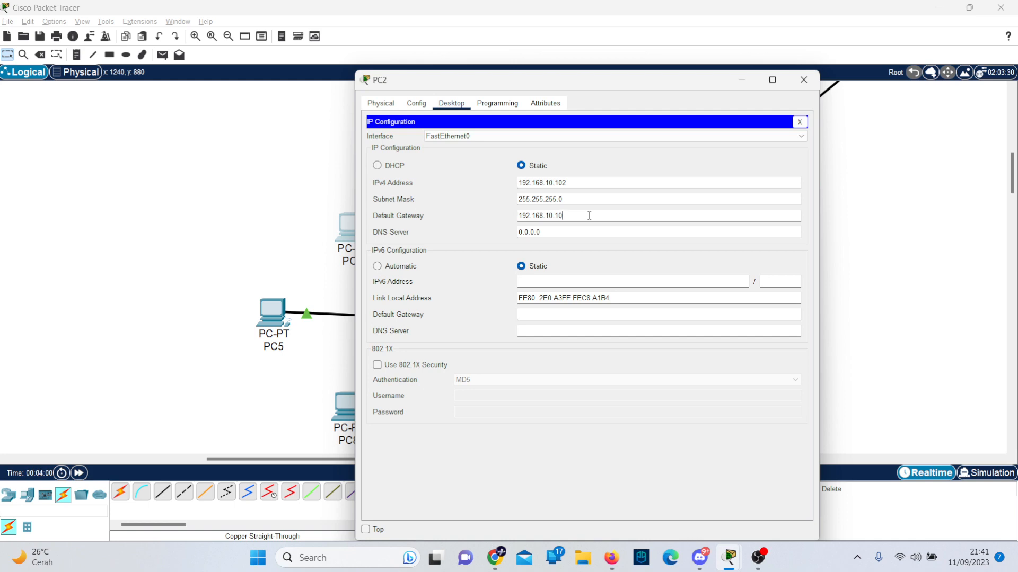
left_click(475, 199)
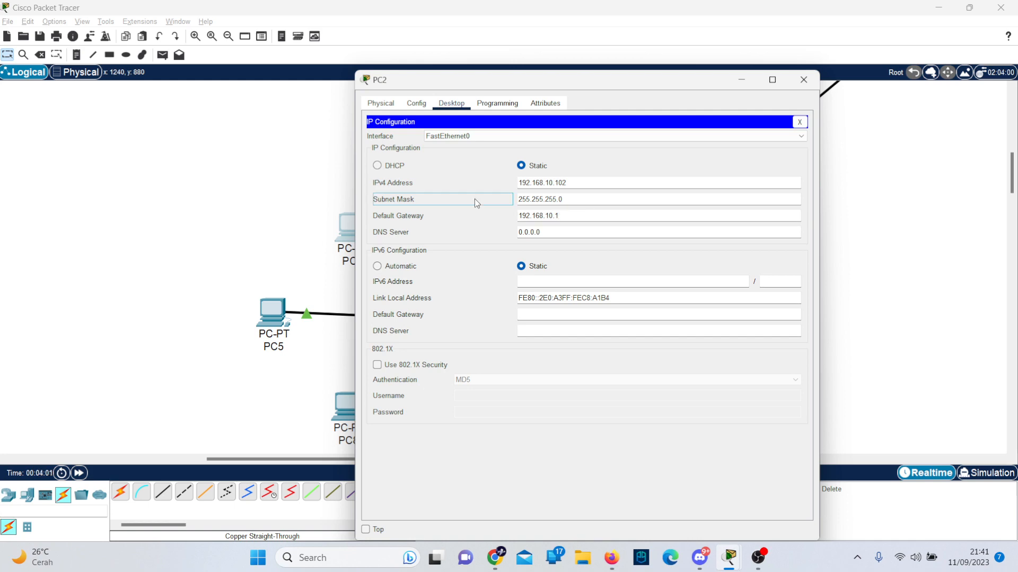
left_click(797, 85)
Open PC3 and check the topology 3 addressing diagram in the PDF guide, and return to Packet Tracer.
scroll(543, 230, "up", 10)
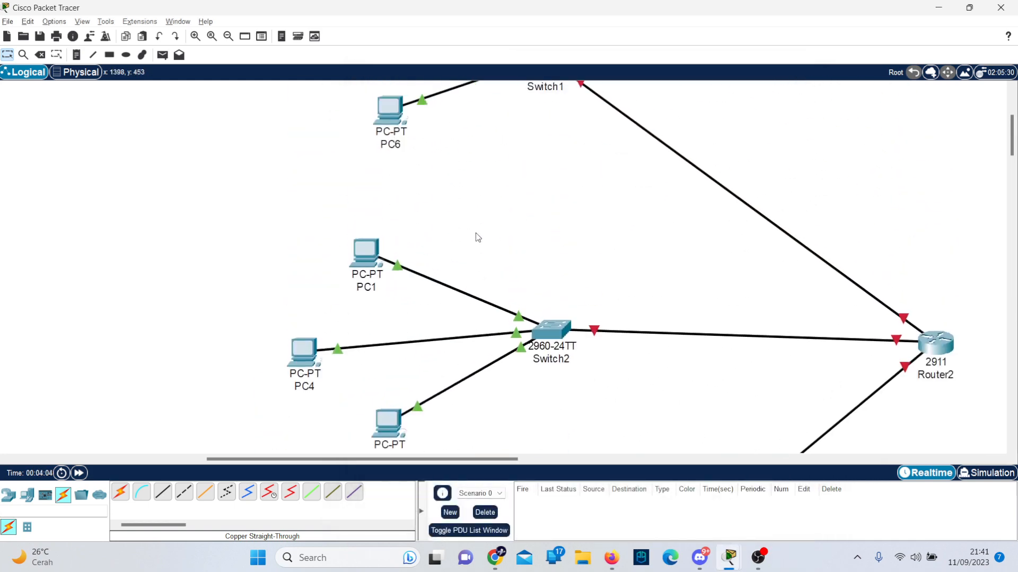
left_click(342, 238)
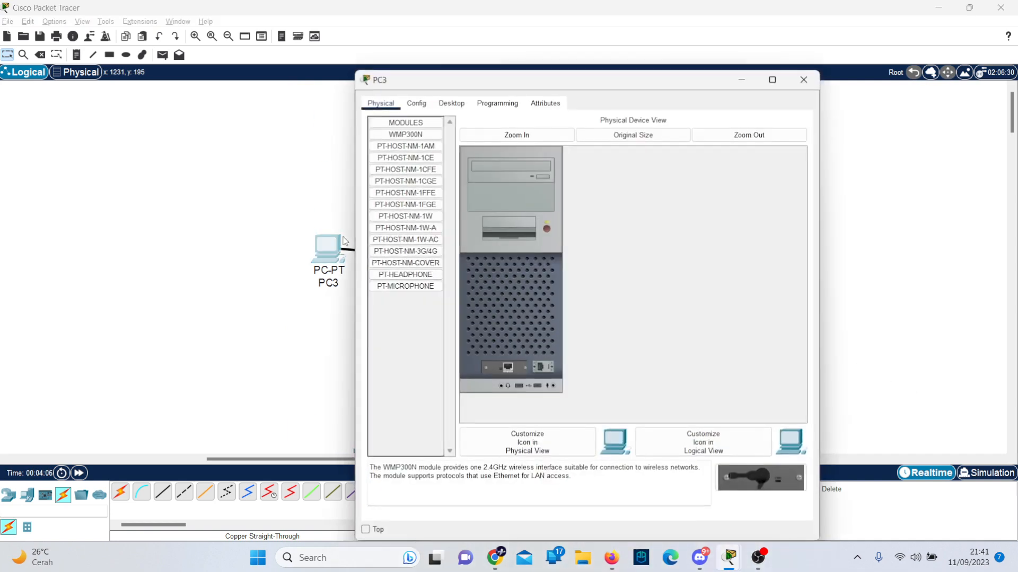
key("alt+Tab")
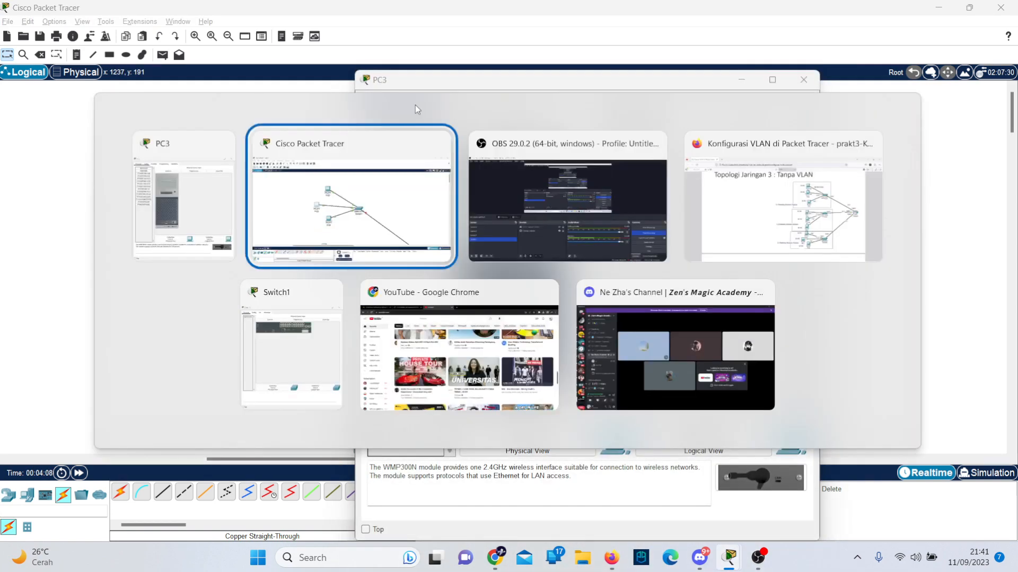
key("alt+Tab")
key("alt+Tab")
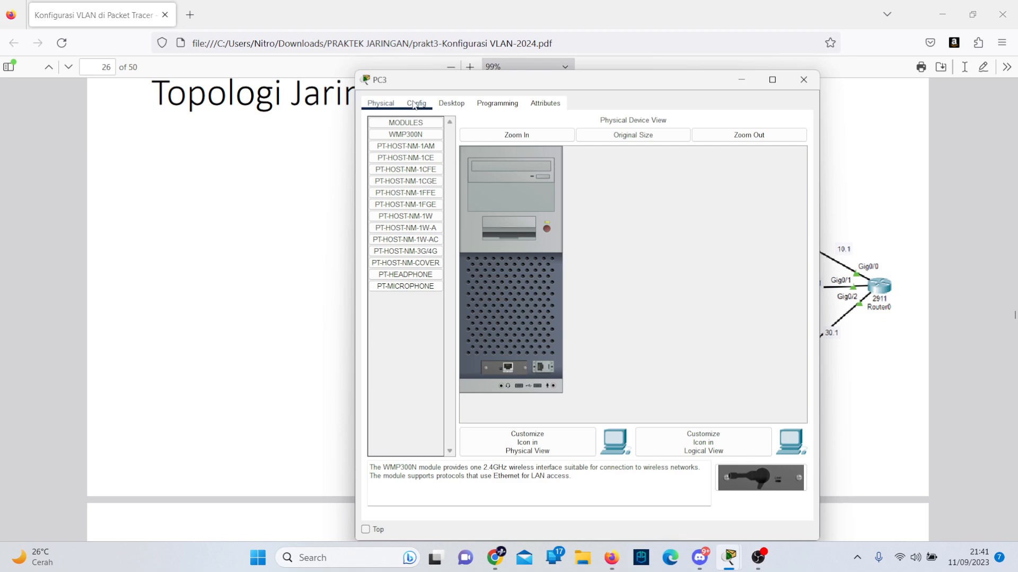
key("alt+Tab")
key("alt+Tab")
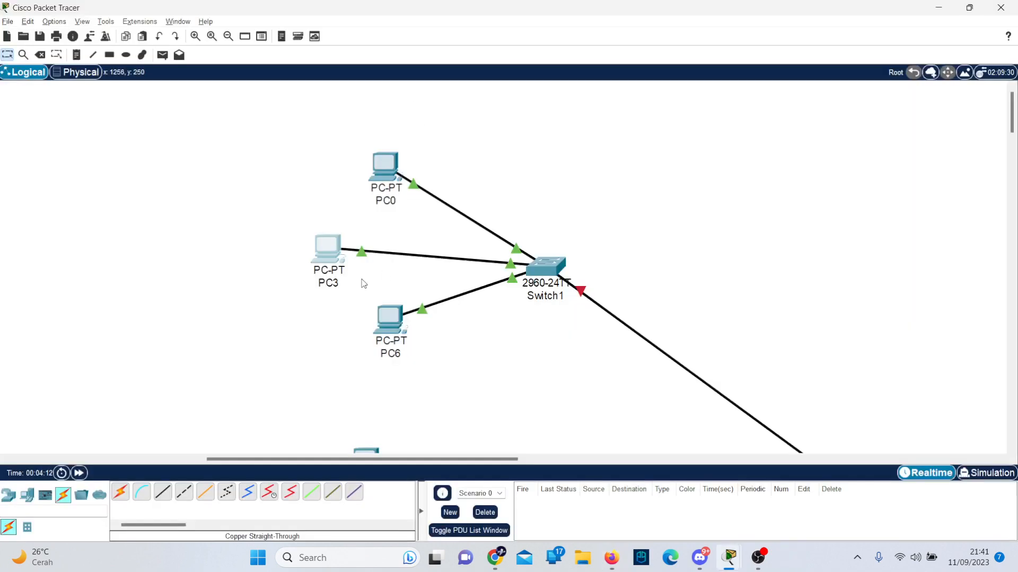
Set PC3's static IPv4 address to 192.168.20.100 in its IP configuration.
left_click(343, 265)
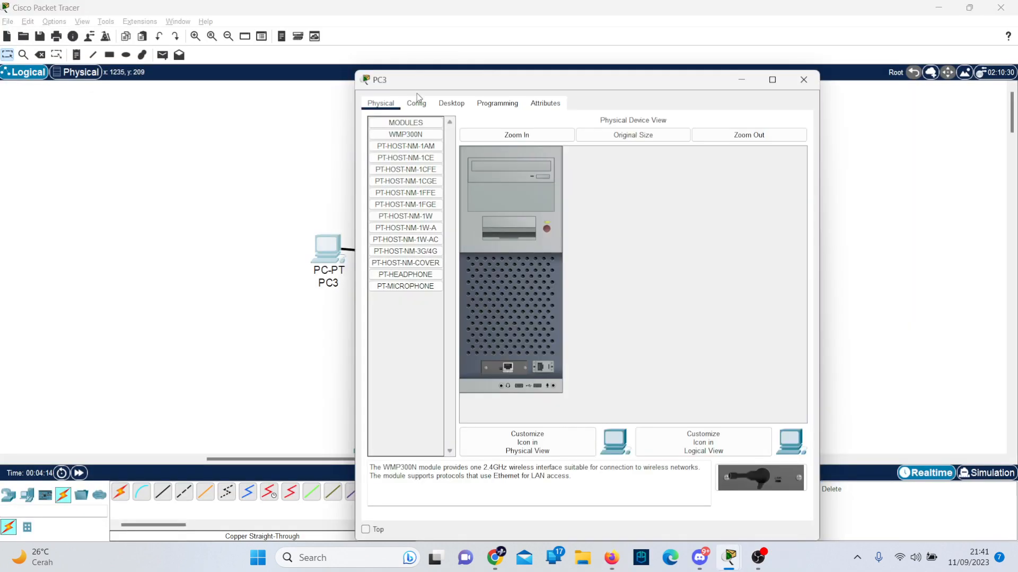
left_click(453, 104)
left_click(420, 149)
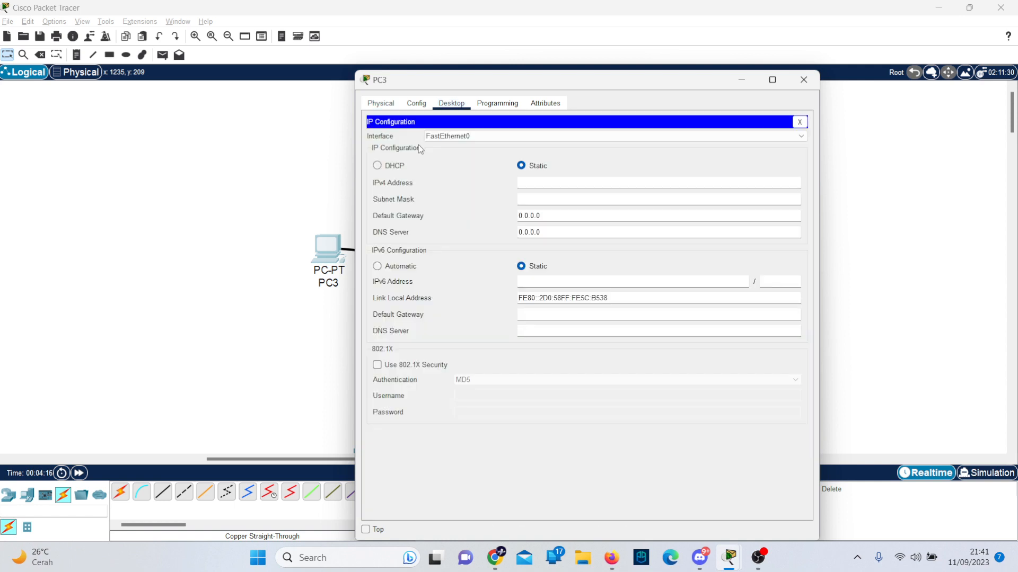
left_click(531, 182)
type("192.168.10.100")
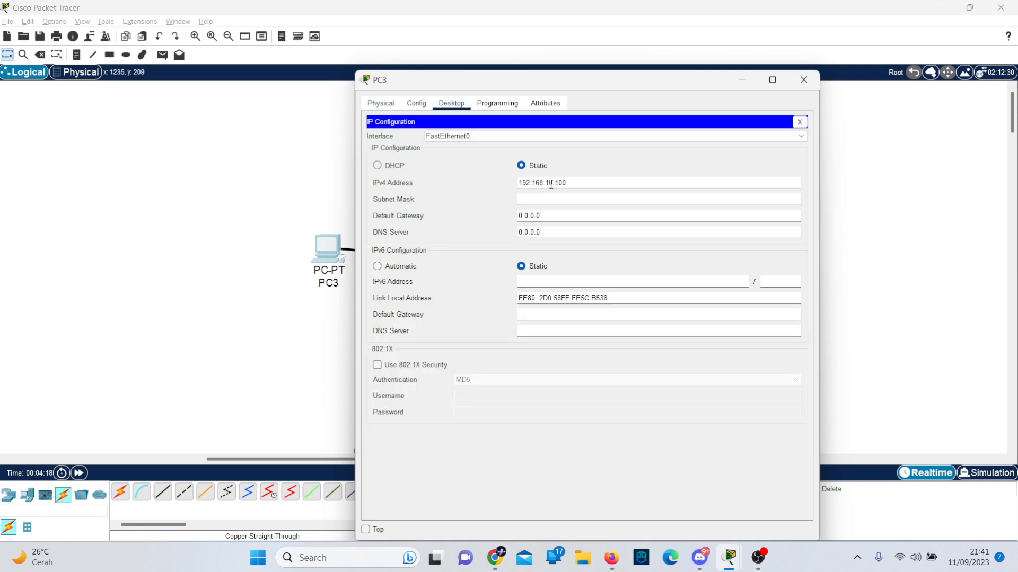
double_click(551, 184)
type("20")
Fill in PC3's subnet mask 255.255.255.0 and a default gateway in the 192.168.20 network, and close its window.
left_click(550, 201)
double_click(563, 217)
key("ctrl+a")
type("192.168.20.100")
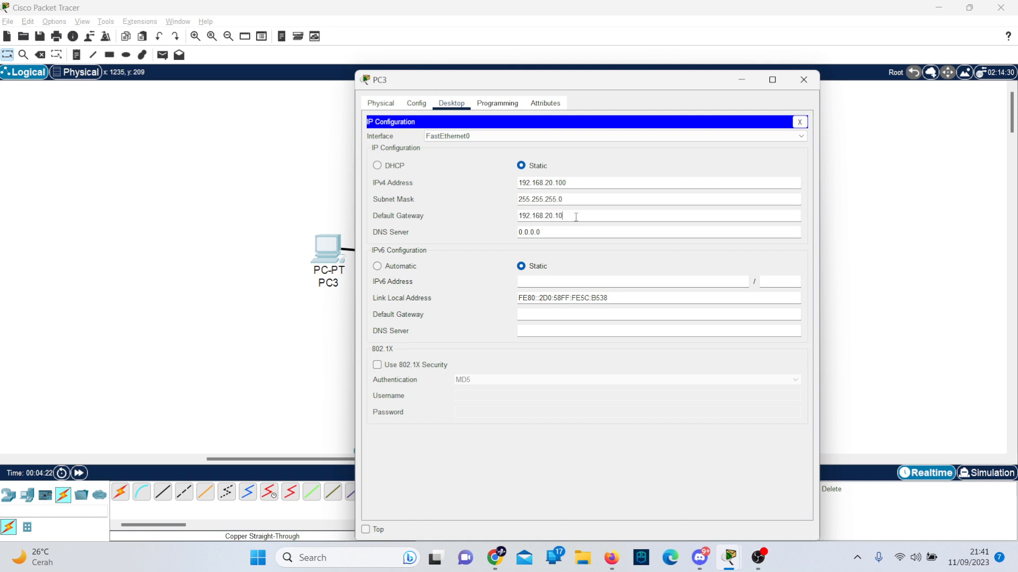
left_click(806, 80)
Set PC4's static IPv4 address to 192.168.20.101 with subnet mask 255.255.255.0.
scroll(473, 299, "down", 5)
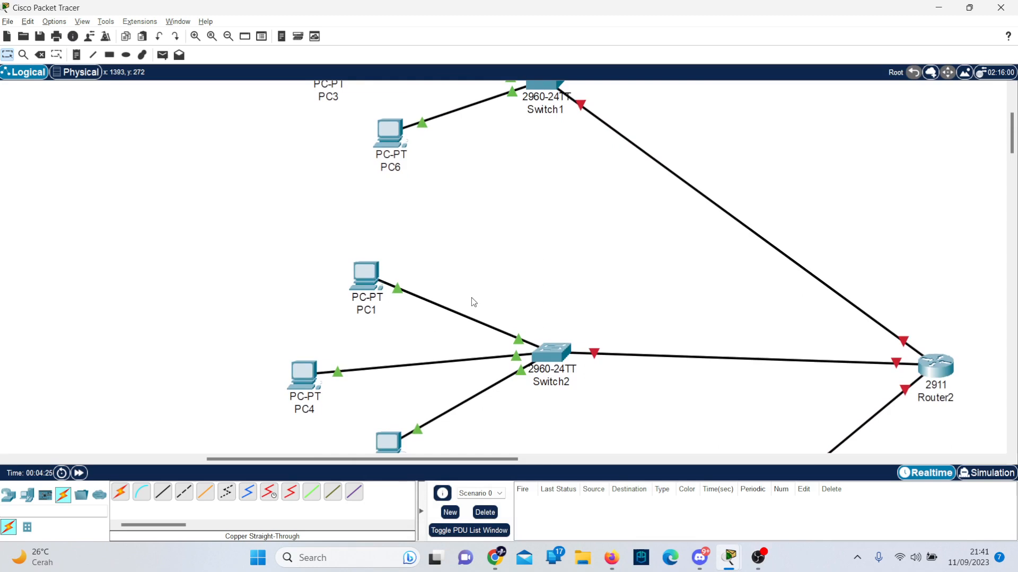
left_click(302, 383)
left_click(451, 139)
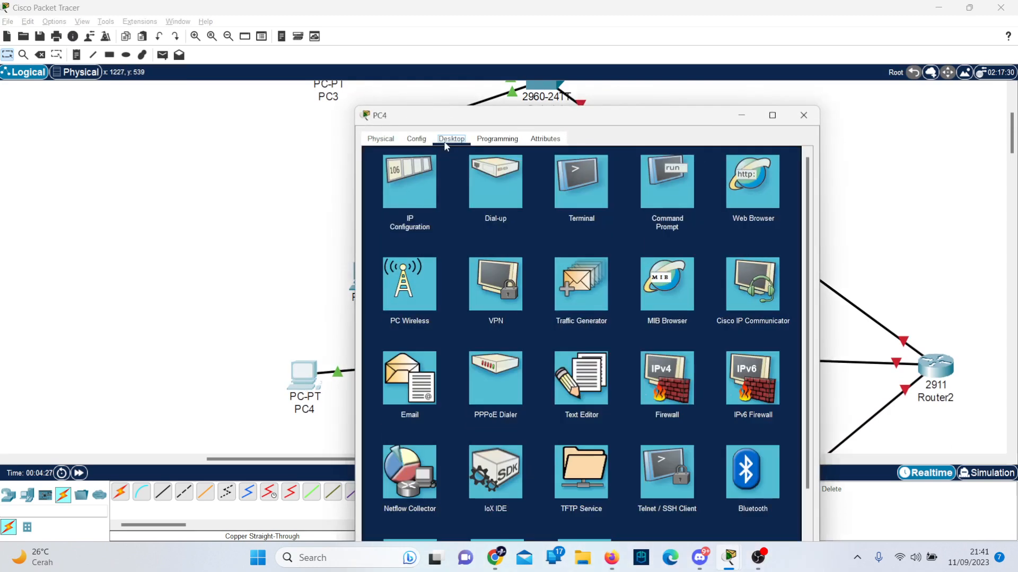
left_click(414, 186)
left_click(556, 218)
type("192.168.20.100")
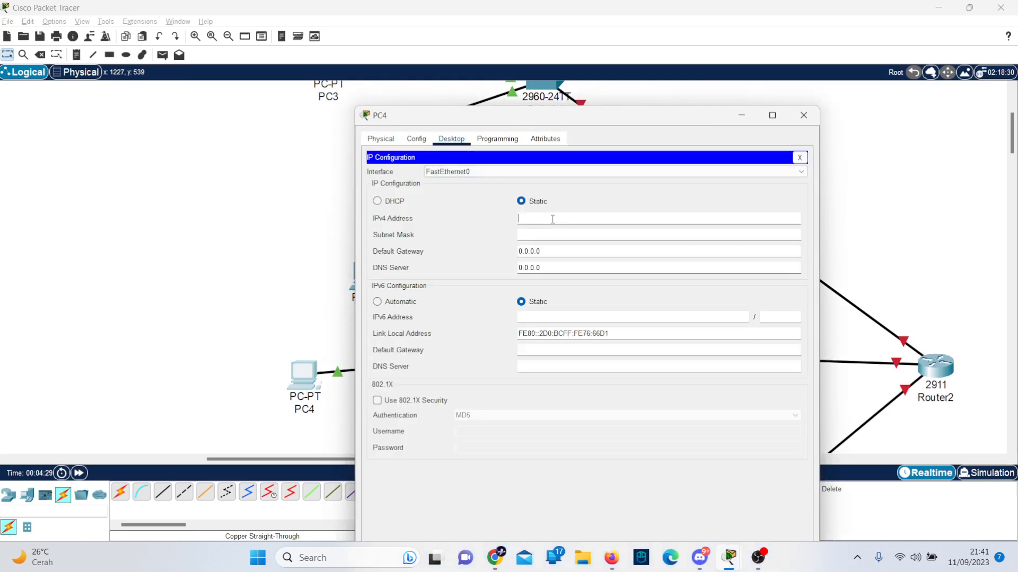
left_click(572, 233)
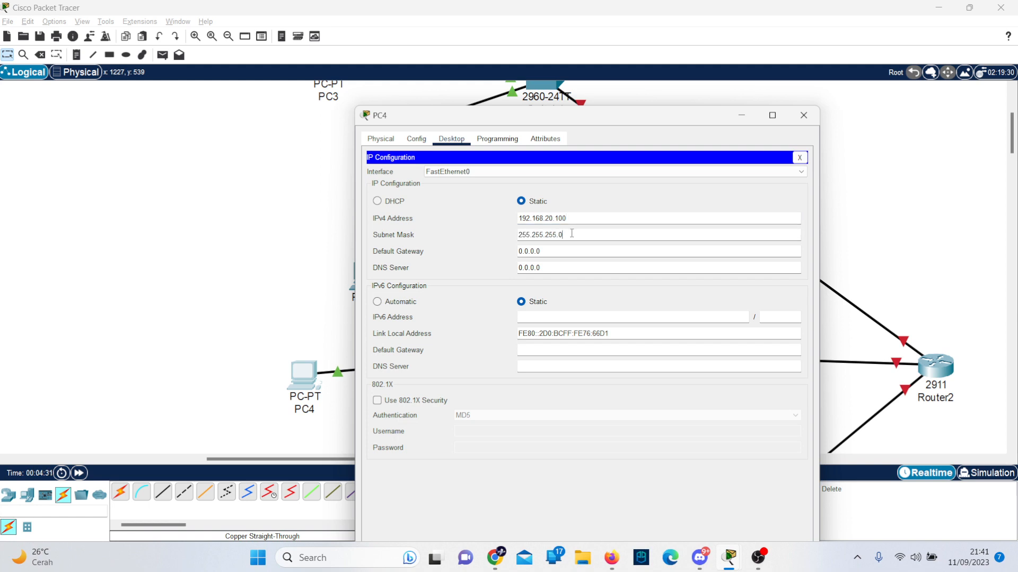
left_click(580, 217)
key("BackSpace")
type("1")
Replace PC4's default gateway with an address in the 192.168.20 network, and close its window.
left_click(559, 251)
key("ctrl+a")
type("192.168.20.100")
left_click(802, 124)
Enter 192.168.20.100 as PC5's static IPv4 address with subnet mask 255.255.255.0.
scroll(550, 305, "down", 6)
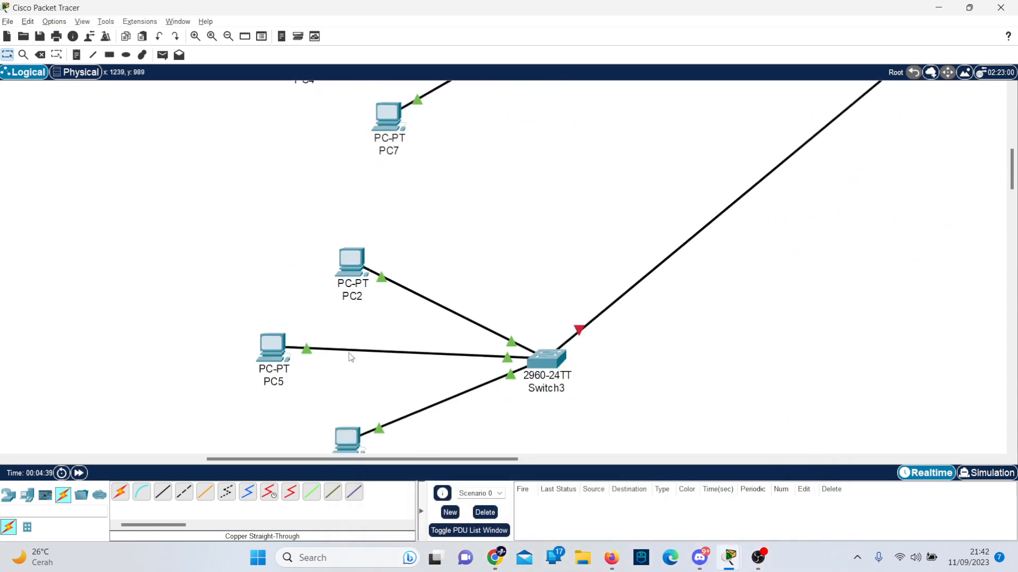
left_click(272, 347)
left_click(451, 103)
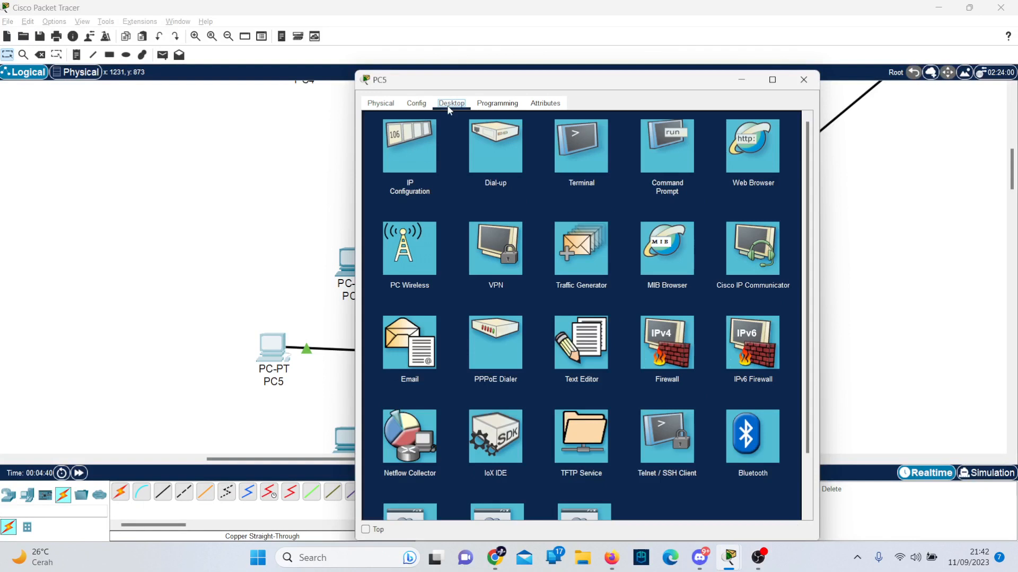
left_click(411, 150)
left_click(535, 180)
type("192.168.20.100")
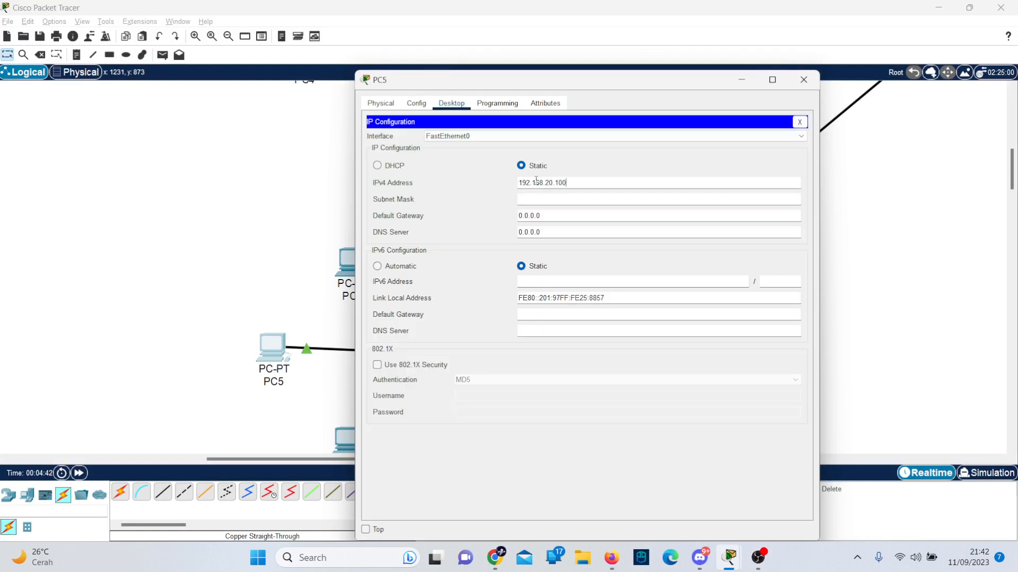
left_click(578, 198)
Enter PC5's default gateway in the 192.168.20 network, set its IPv4 address to 192.168.20.102, and close its window.
left_click(577, 213)
key("ctrl+a")
type("192.168.20.100")
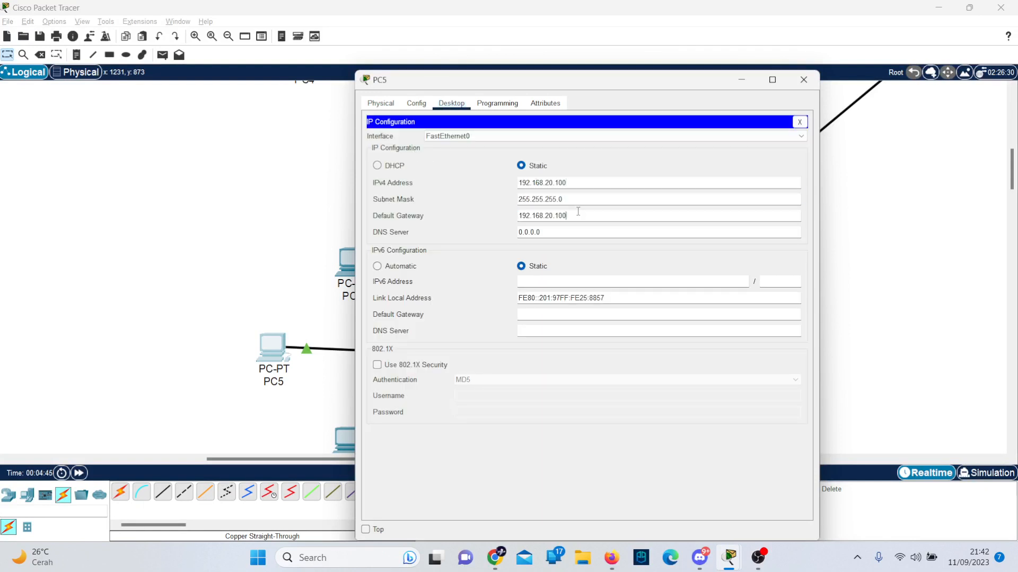
left_click(577, 182)
key("BackSpace")
type("2")
left_click(575, 217)
left_click(804, 80)
scroll(477, 245, "up", 10)
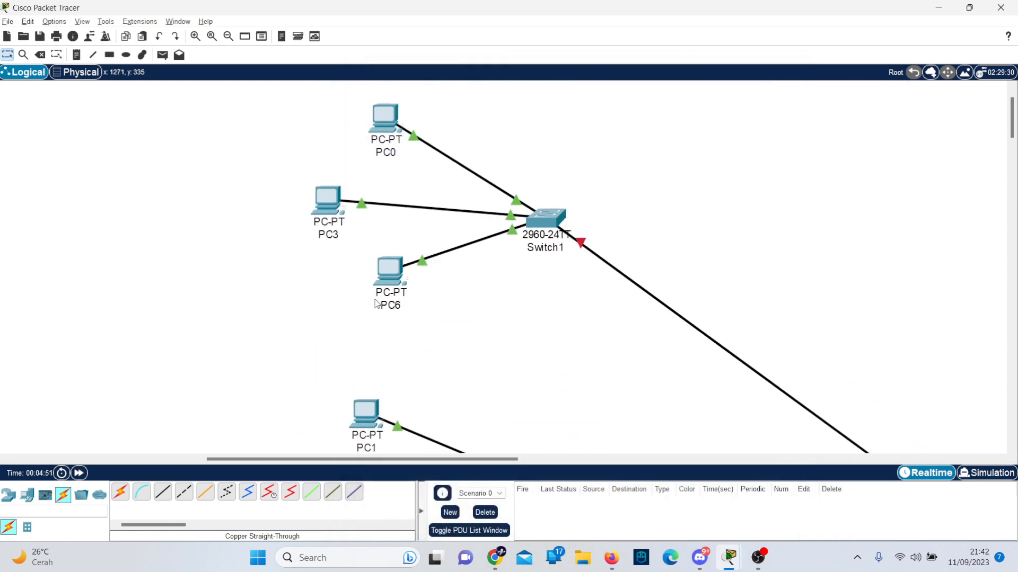
Set PC6's static IPv4 address to 192.168.30.100 with subnet mask 255.255.255.0.
left_click(385, 283)
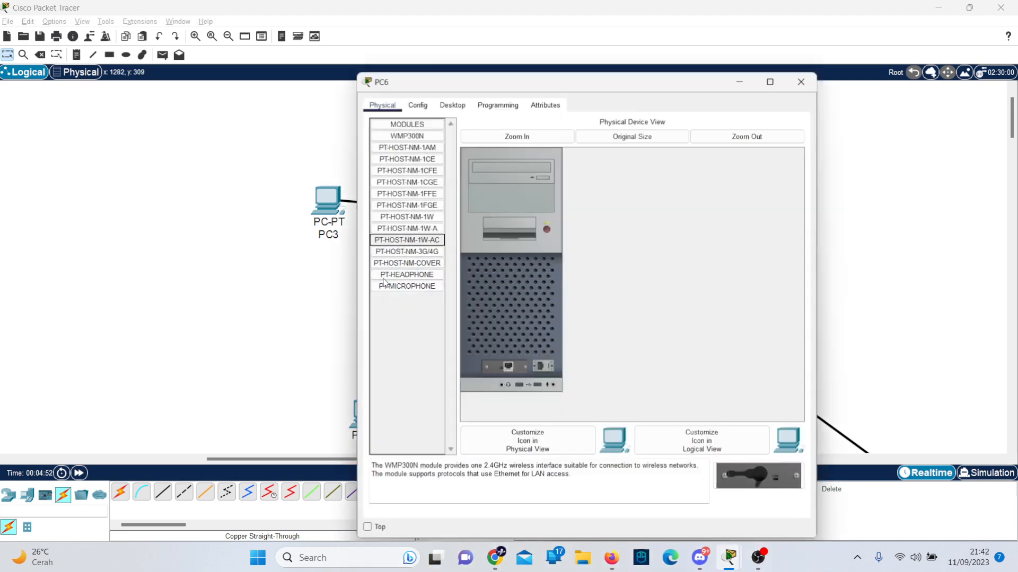
left_click(452, 103)
left_click(422, 138)
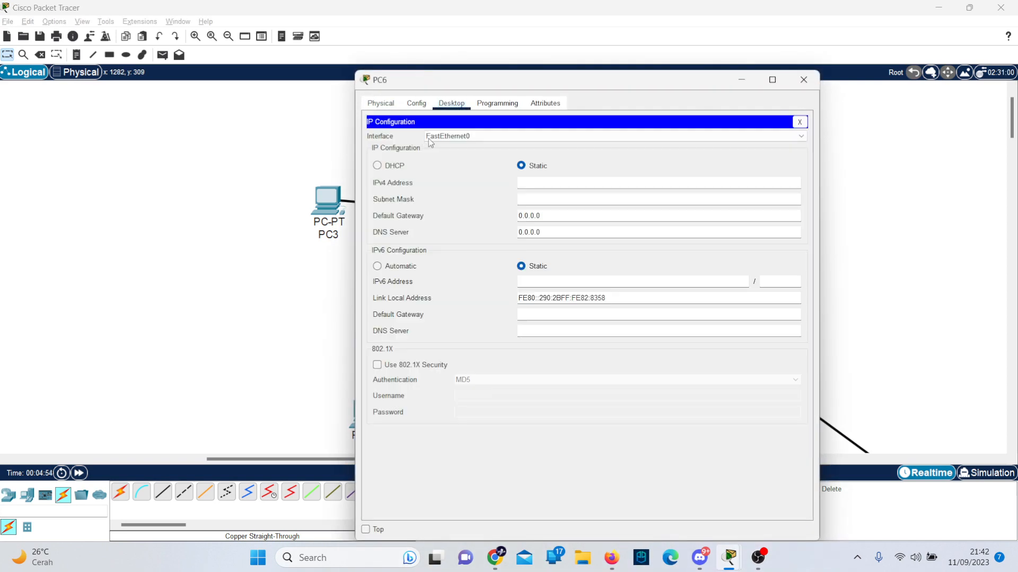
type("192.168.20.100")
left_click(549, 184, "shift")
left_click(549, 184)
key("BackSpace")
type("3")
key("ctrl+a")
key("ctrl+c")
left_click(541, 201)
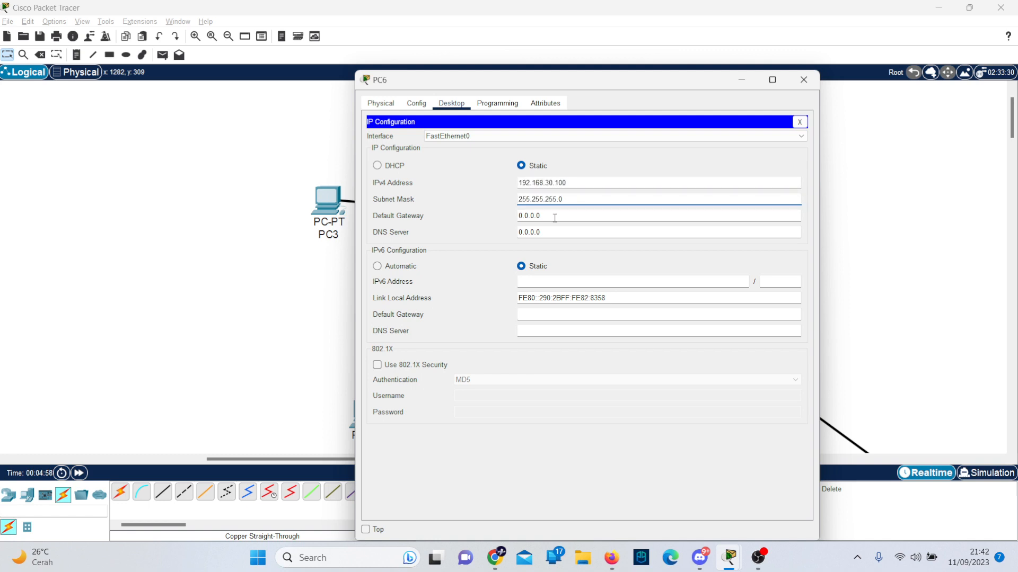
Set PC6's default gateway to 192.168.30.1 and close its window.
left_click(554, 216)
key("ctrl+a")
key("ctrl+v")
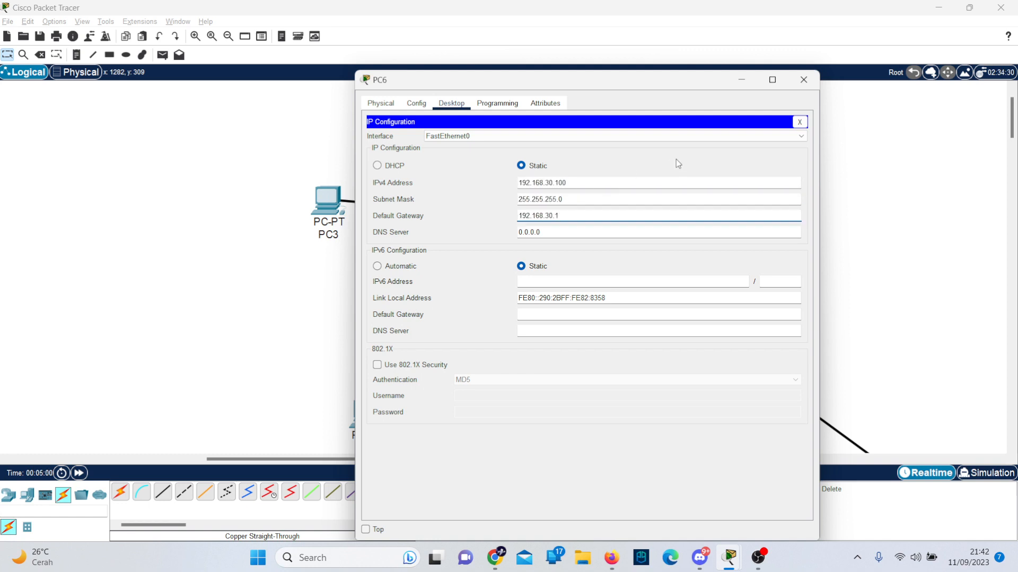
left_click(800, 80)
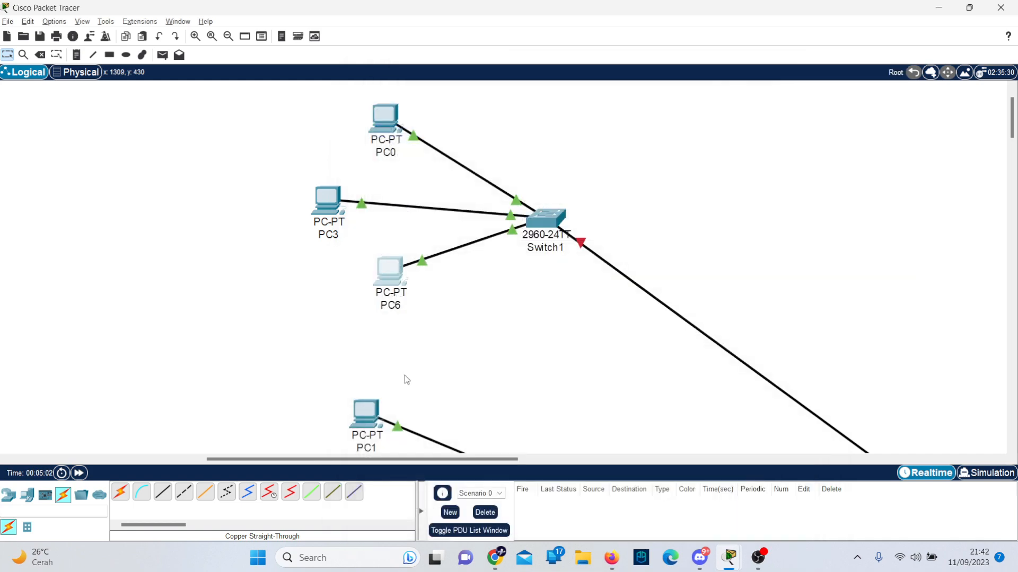
scroll(405, 375, "down", 3)
left_click(364, 357)
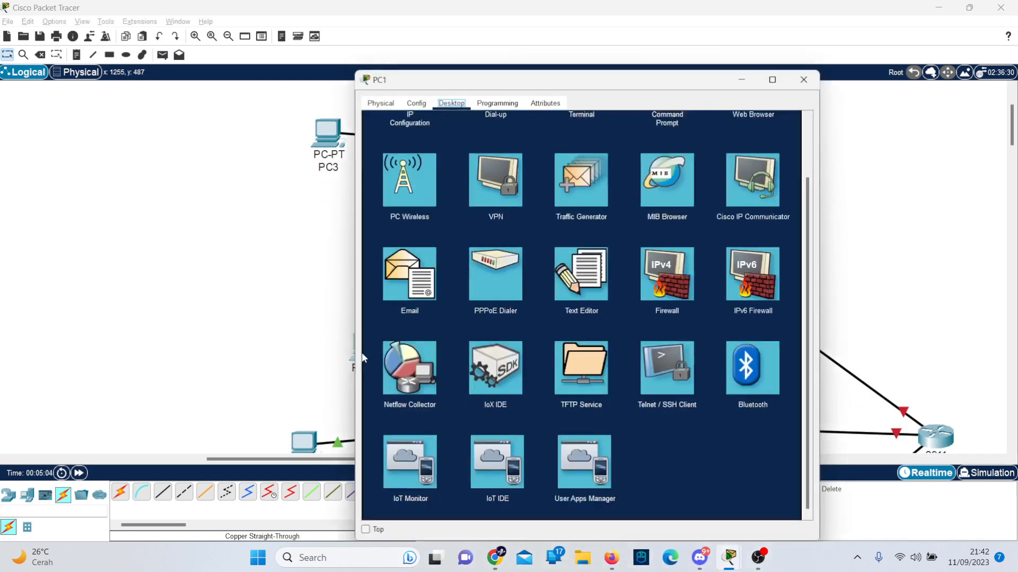
left_click(800, 85)
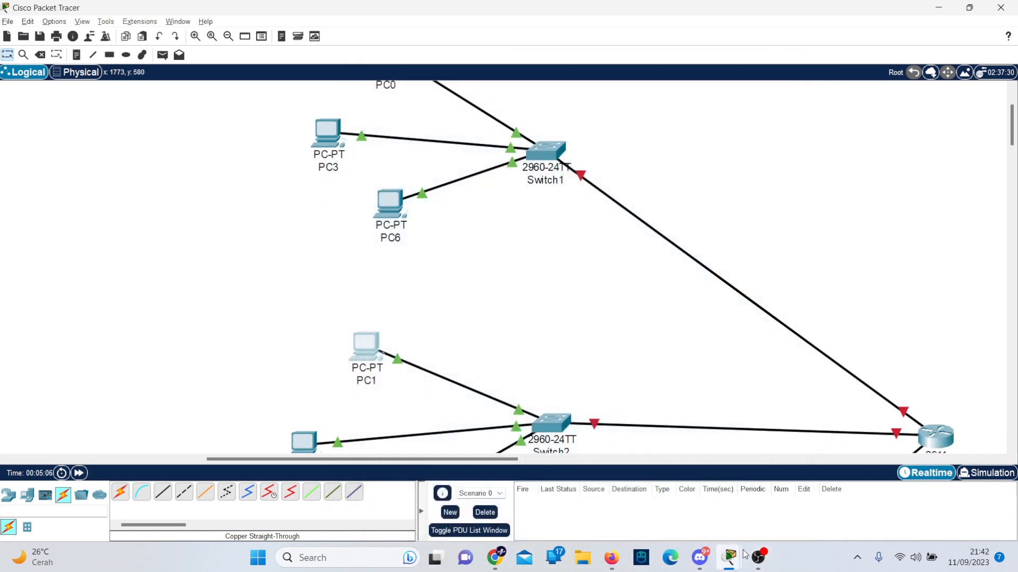
Enter 192.168.30.100 as PC7's static IPv4 address with subnet mask 255.255.255.0.
mouse_move(743, 556)
scroll(495, 382, "down", 10)
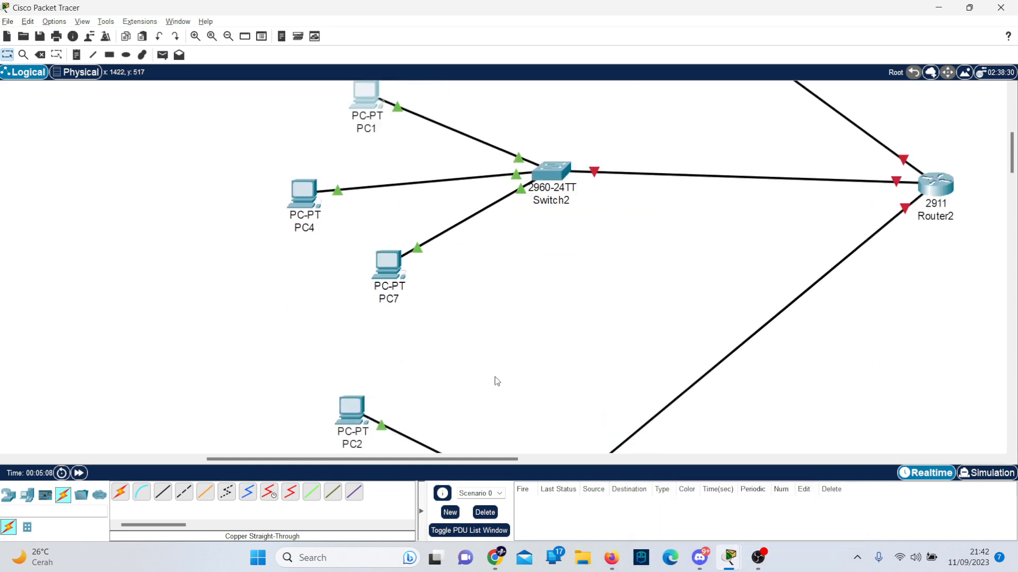
left_click(378, 257)
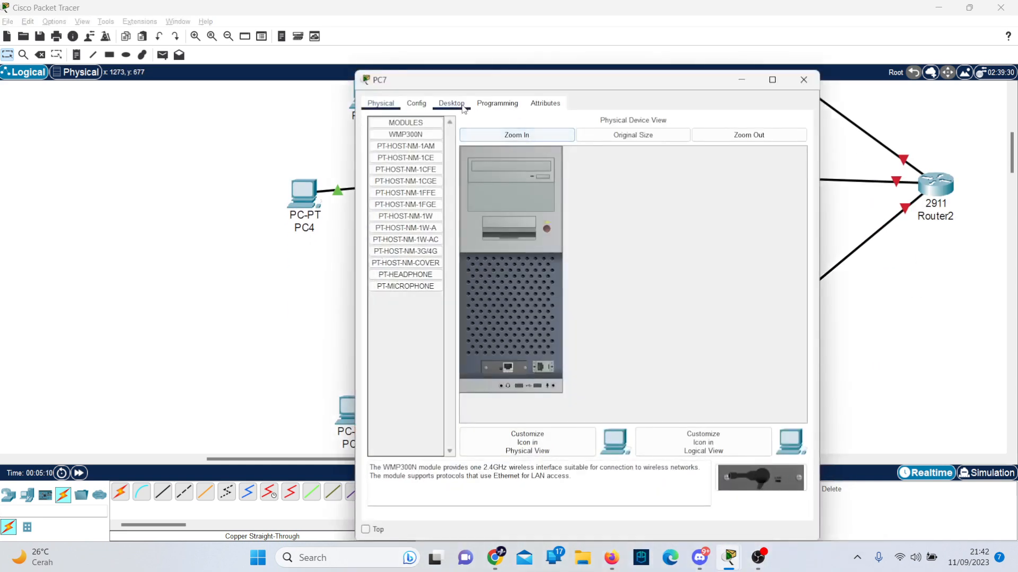
left_click(404, 103)
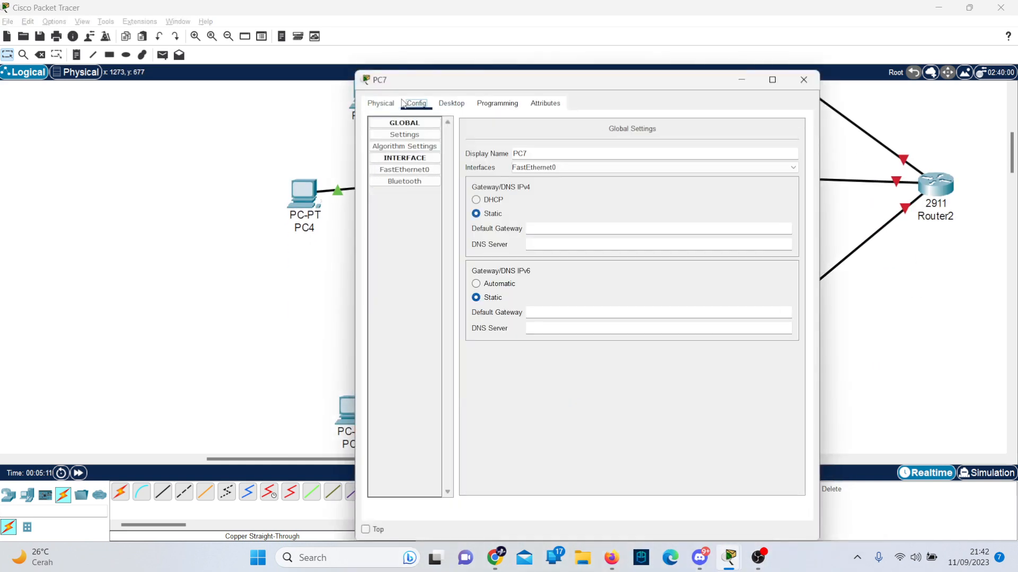
left_click(451, 103)
left_click(430, 152)
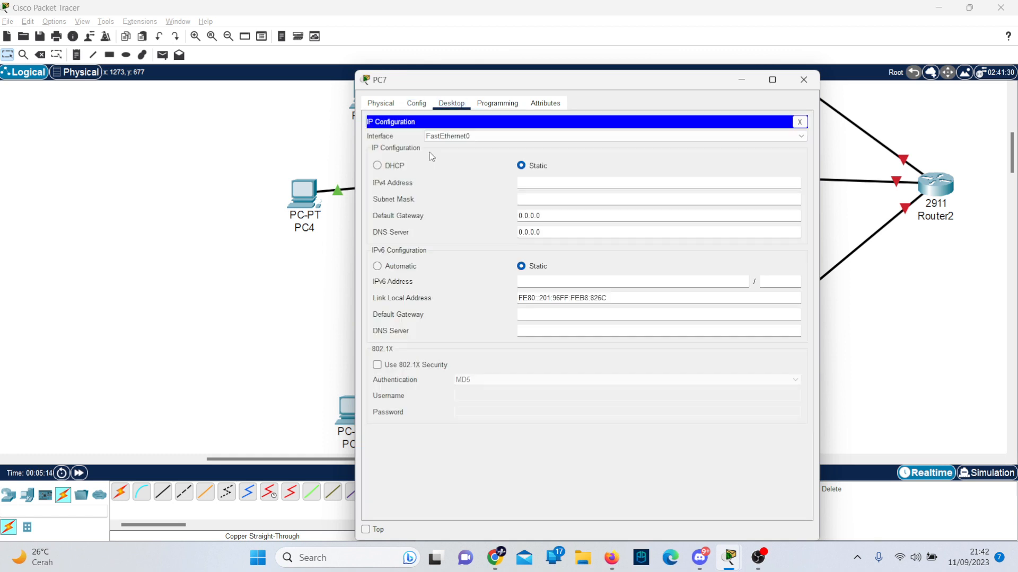
left_click(541, 184)
type("192.168.30.100")
left_click(554, 199)
Set PC7's default gateway to 192.168.30.1, edit the last digit of its IPv4 address, and close its window.
triple_click(572, 217)
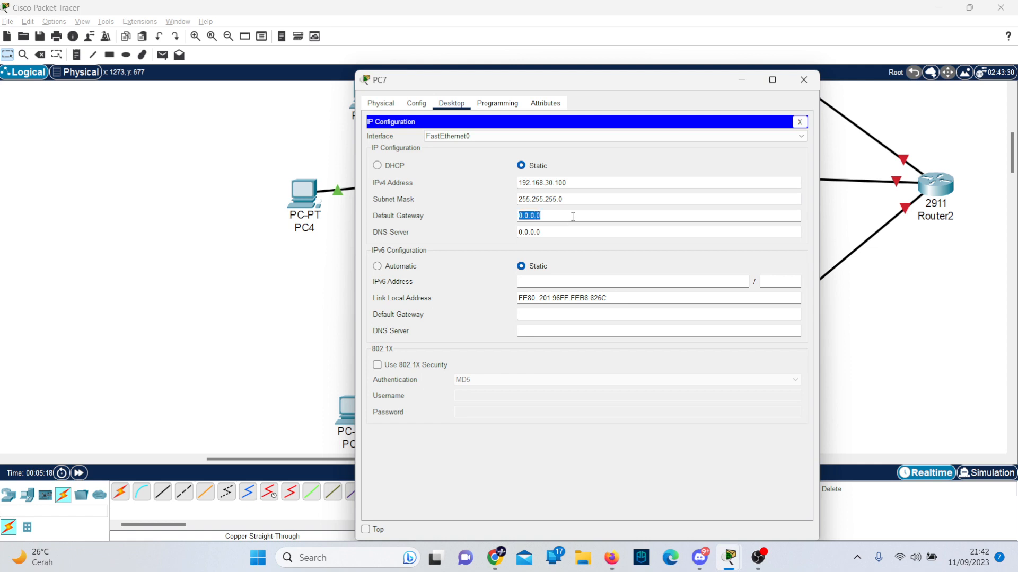
key("ctrl+v")
key("BackSpace")
key("BackSpace")
left_click(579, 187)
key("BackSpace")
left_click(803, 79)
Enter 192.168.30.100 as PC8's static IPv4 address with subnet mask 255.255.255.0.
scroll(443, 306, "down", 5)
left_click(347, 281)
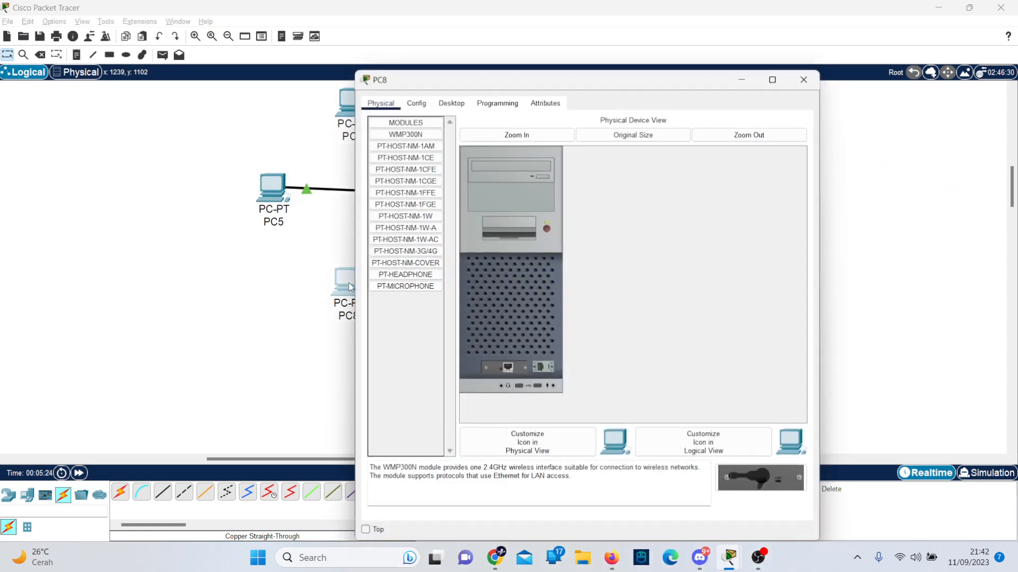
left_click(452, 103)
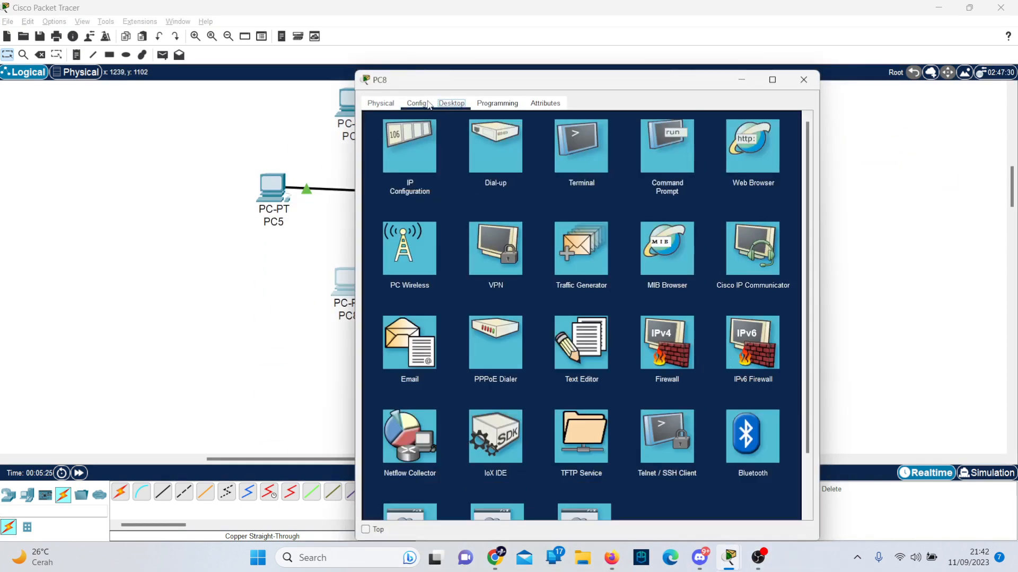
left_click(423, 133)
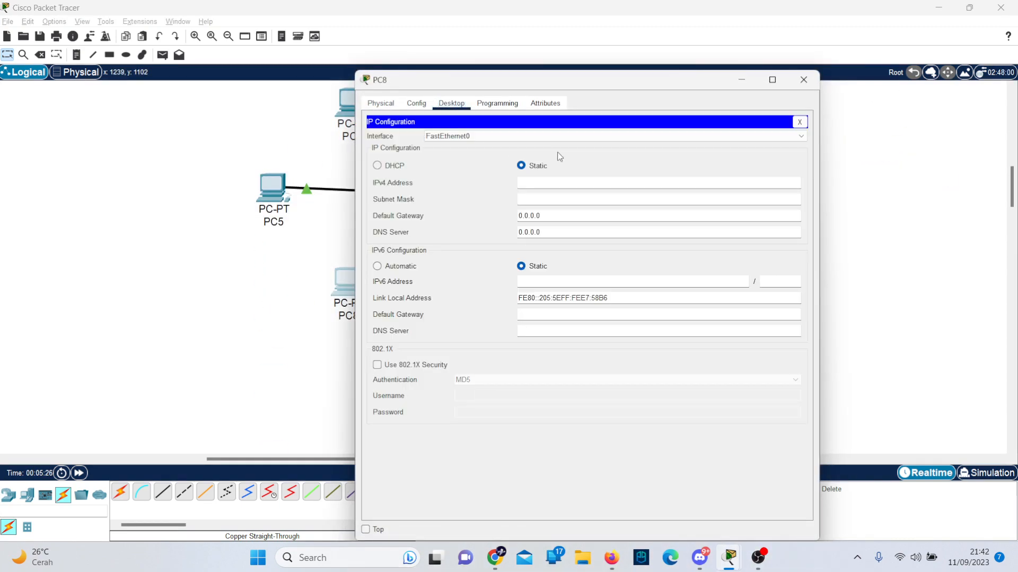
type("192.168.30.100")
left_click(563, 198)
key("Tab")
Set PC8's default gateway to 192.168.30.1 and its IPv4 address to 192.168.30.102, and close its window.
type("192.168.30.100")
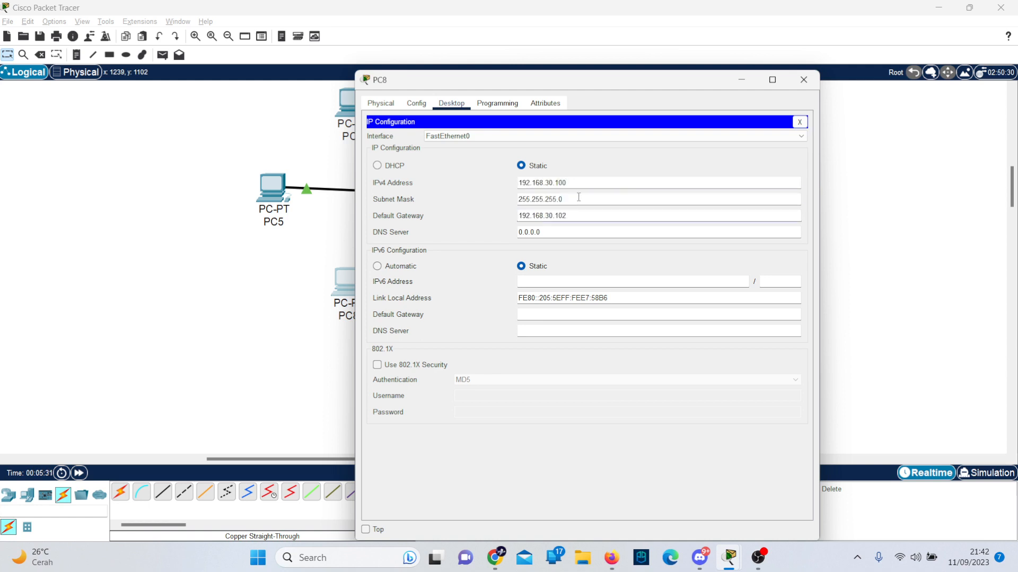
key("BackSpace")
key("BackSpace")
left_click(575, 187)
key("BackSpace")
type("2")
left_click(811, 85)
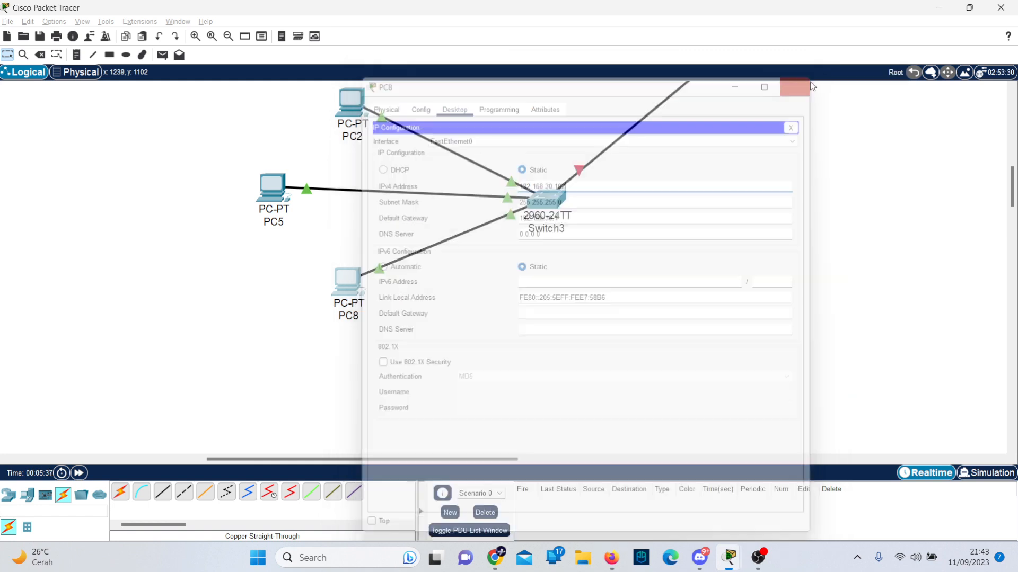
Check the router interface addresses in the PDF guide's topology 3 diagram and read the following slide, and return to Packet Tracer.
scroll(753, 224, "up", 5)
scroll(752, 221, "down", 2)
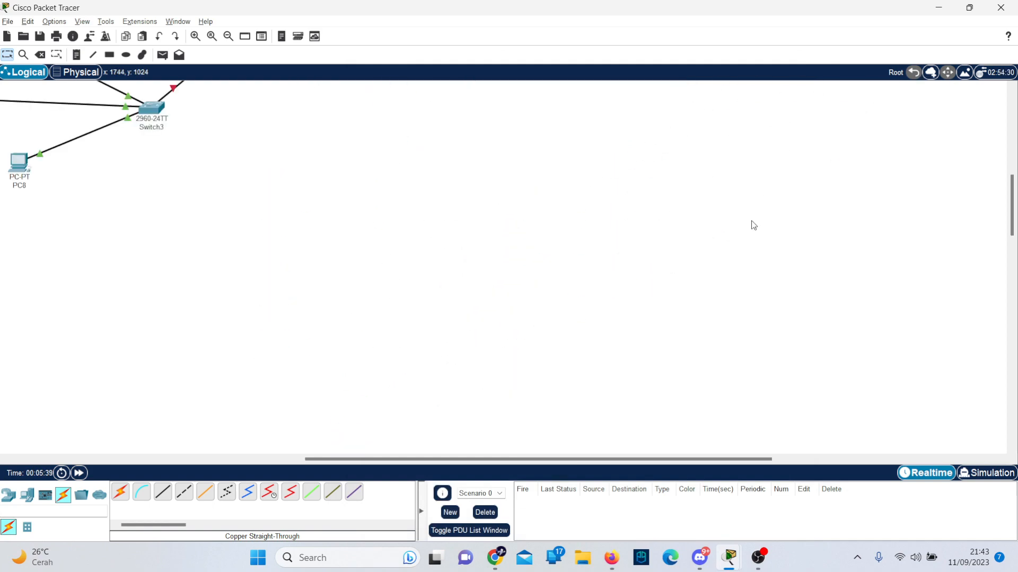
scroll(751, 222, "up", 9)
scroll(752, 222, "left", 9)
key("alt+Tab")
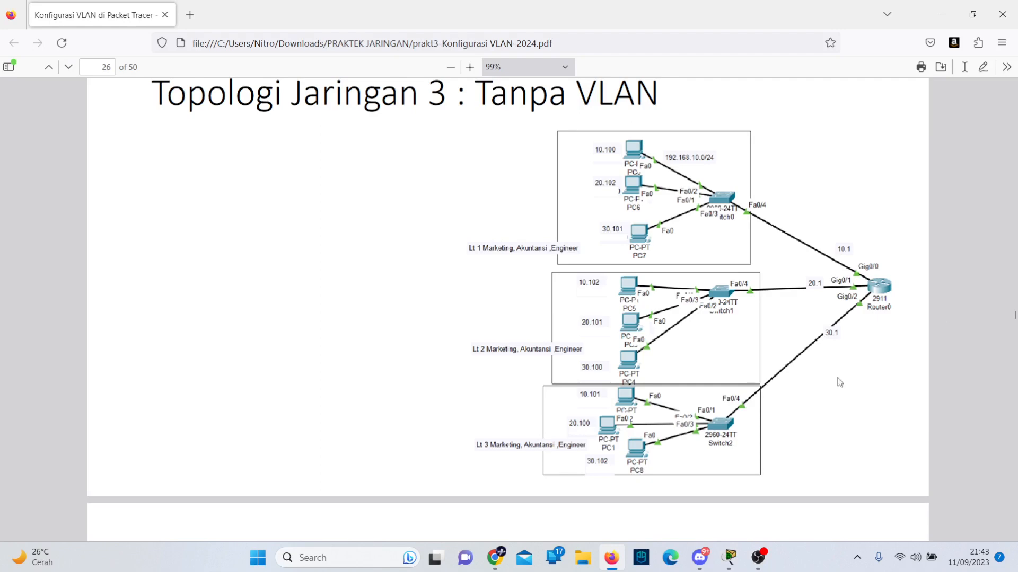
scroll(388, 292, "down", 5)
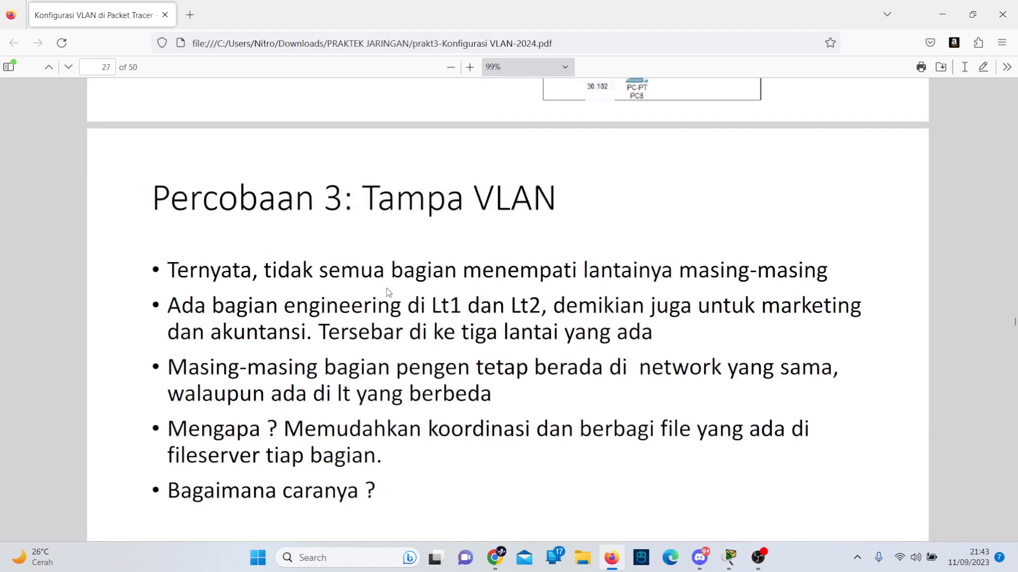
key("alt+Tab")
Set Router2's GigabitEthernet0/0 IPv4 address to 192.168.10.1 with subnet mask 255.255.255.0.
left_click(699, 260)
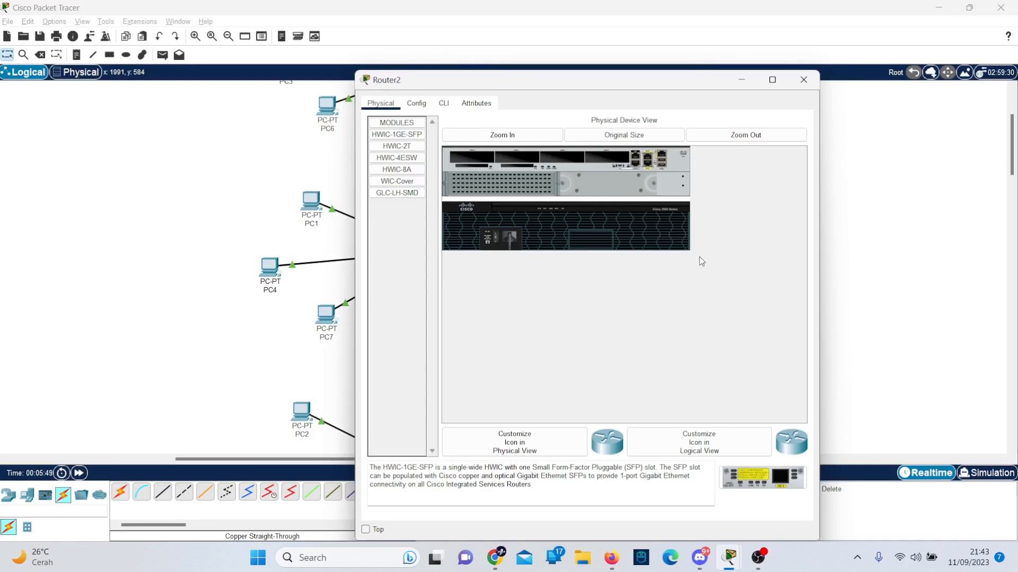
left_click(416, 102)
left_click(405, 228)
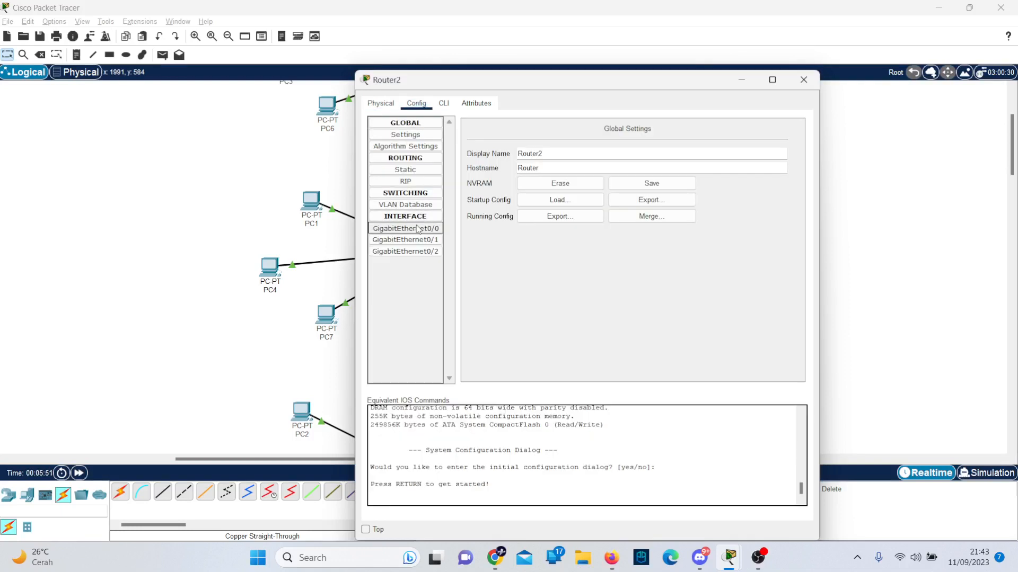
left_click(670, 200)
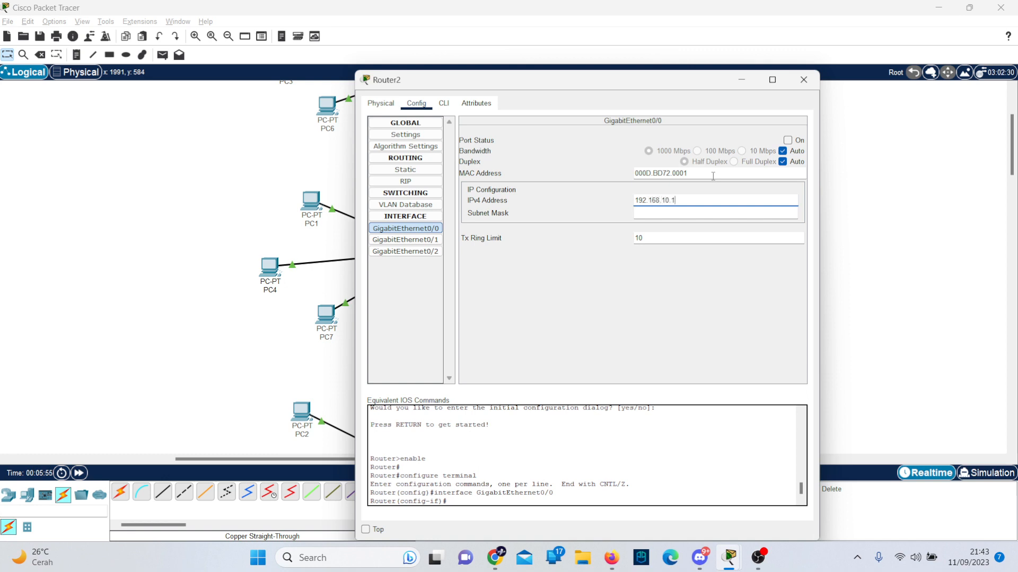
left_click(693, 214)
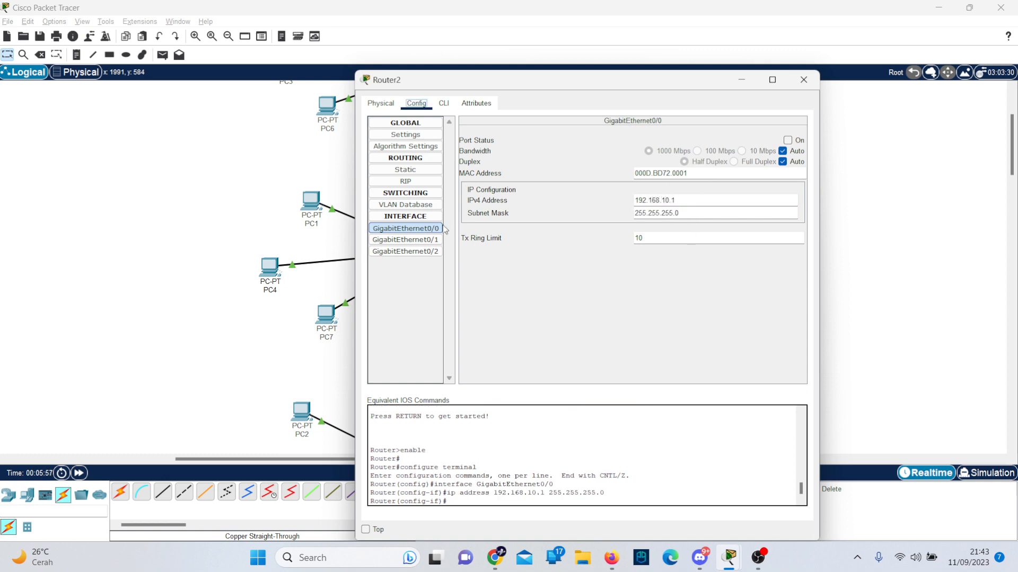
Set Router2's GigabitEthernet0/1 IPv4 address to 192.168.20.1 with subnet mask 255.255.255.0.
left_click(424, 241)
left_click(648, 196)
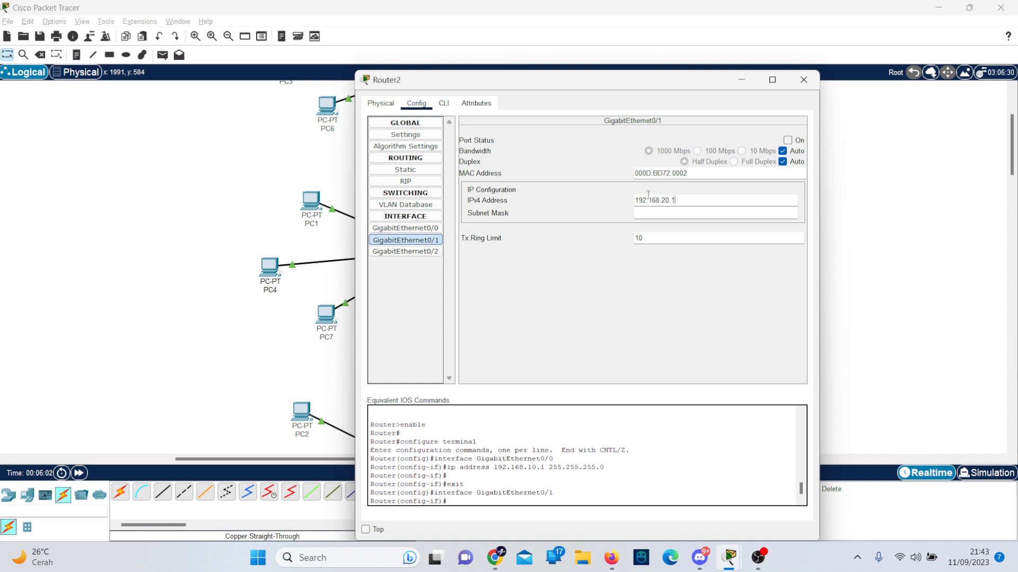
type("192.168.20.1")
key("Tab")
Set Router2's GigabitEthernet0/2 IPv4 address to 192.168.30.1 with subnet mask 255.255.255.0.
left_click(400, 252)
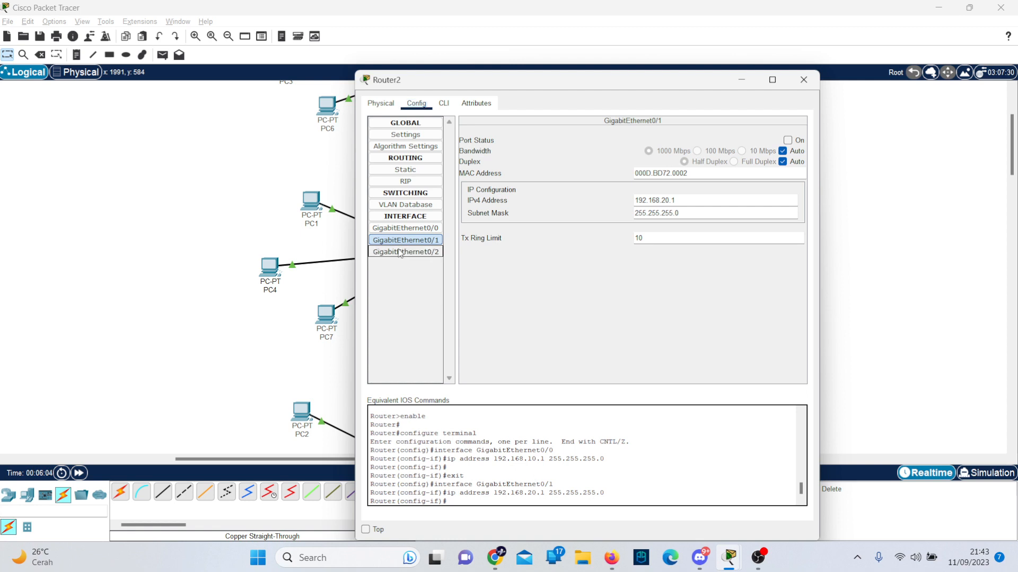
left_click(663, 201)
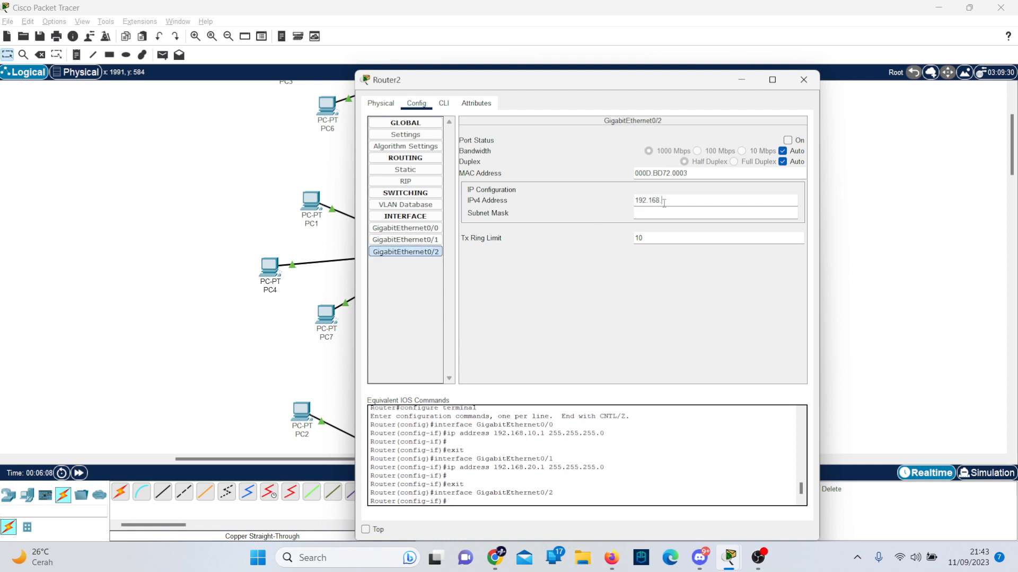
type("192.168.30.1")
key("Tab")
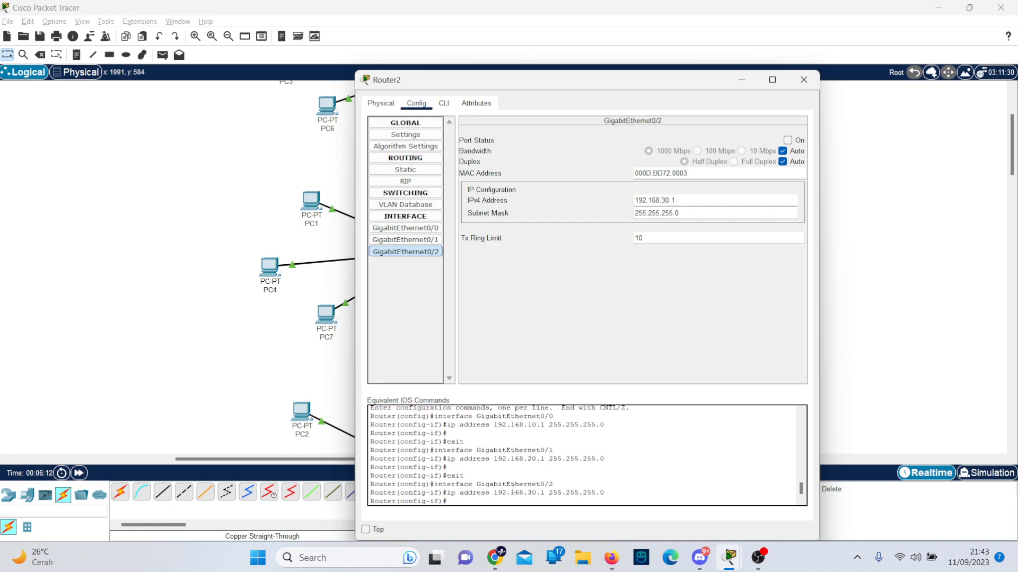
Enable Router2's GigabitEthernet0/2 interface with the no shutdown command in its command line, and close the router's window.
left_click(444, 104)
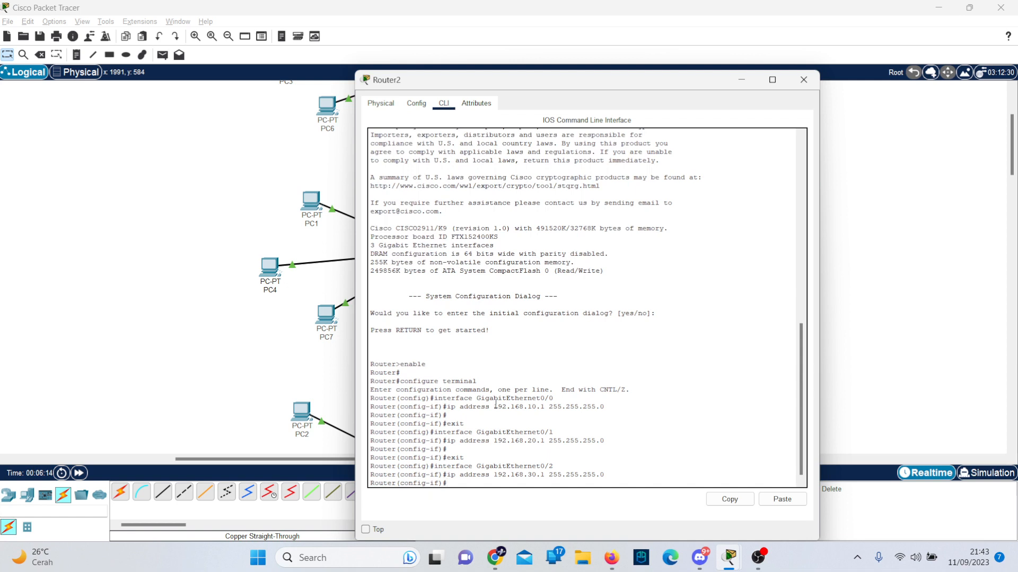
type("no shutdown")
key("Return")
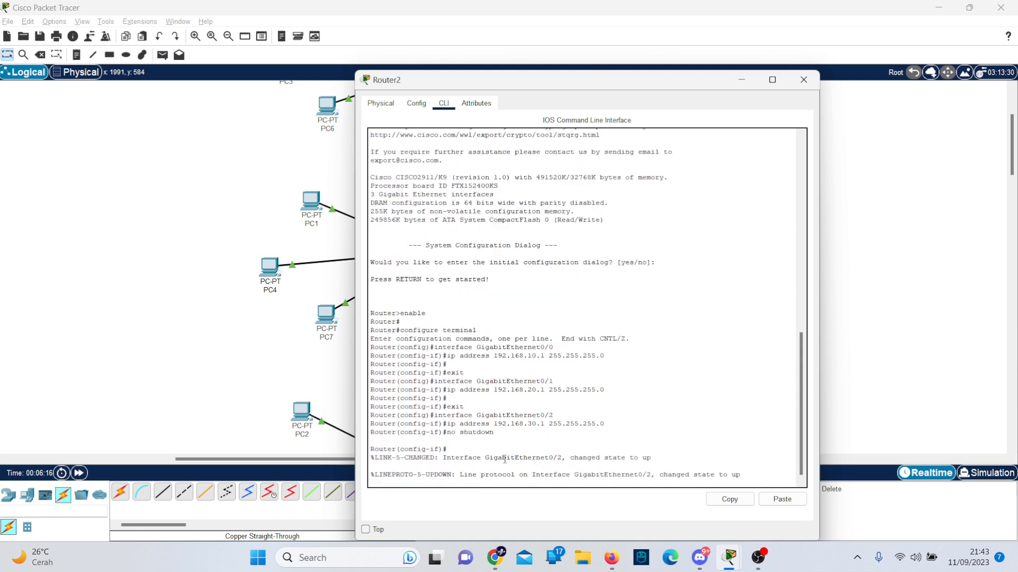
key("Return")
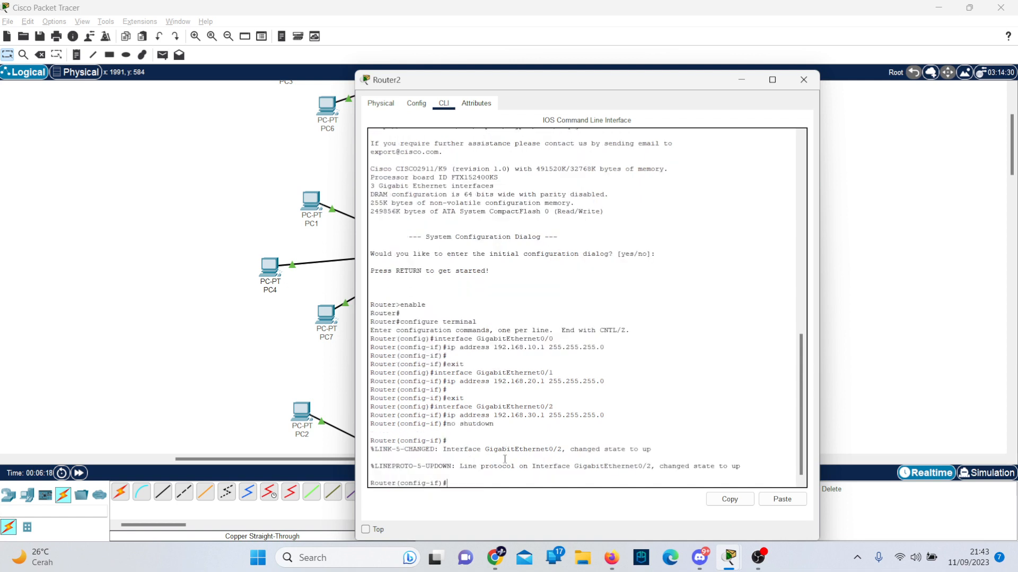
left_click(804, 80)
Review Router2's GigabitEthernet0/0, 0/1 and 0/2 interface settings, and close the router's window.
scroll(540, 228, "up", 5)
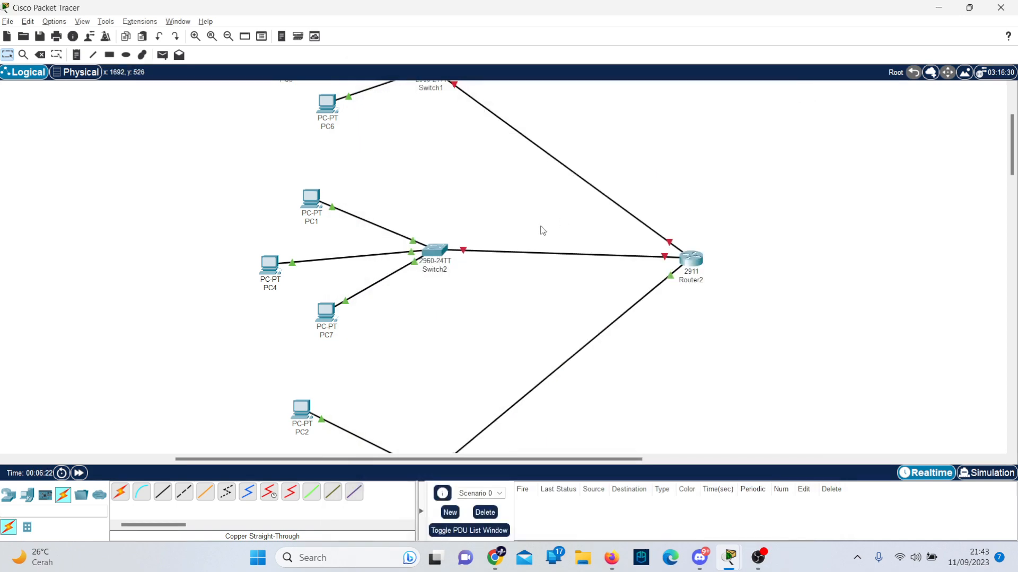
scroll(541, 228, "down", 8)
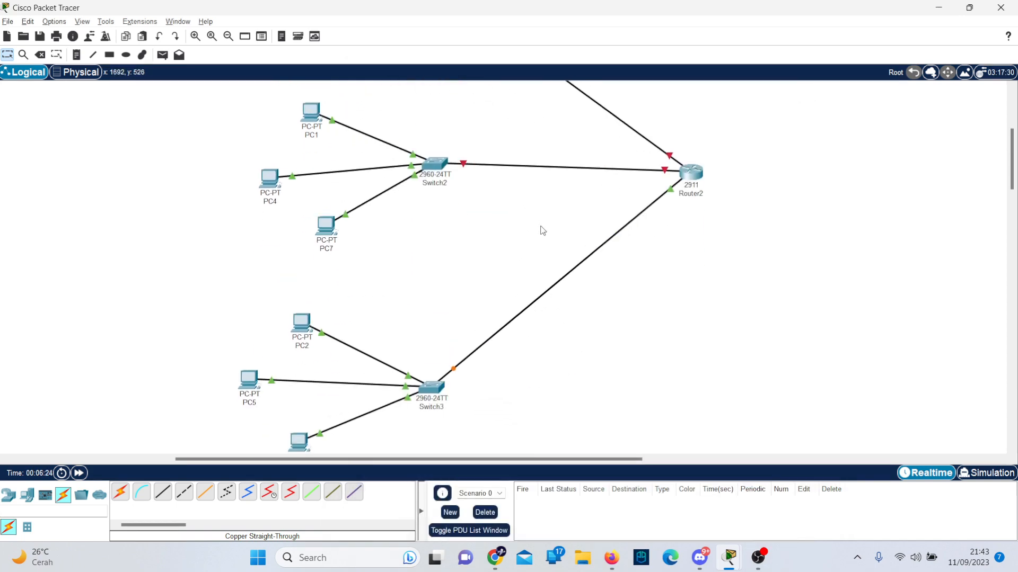
left_click(690, 171)
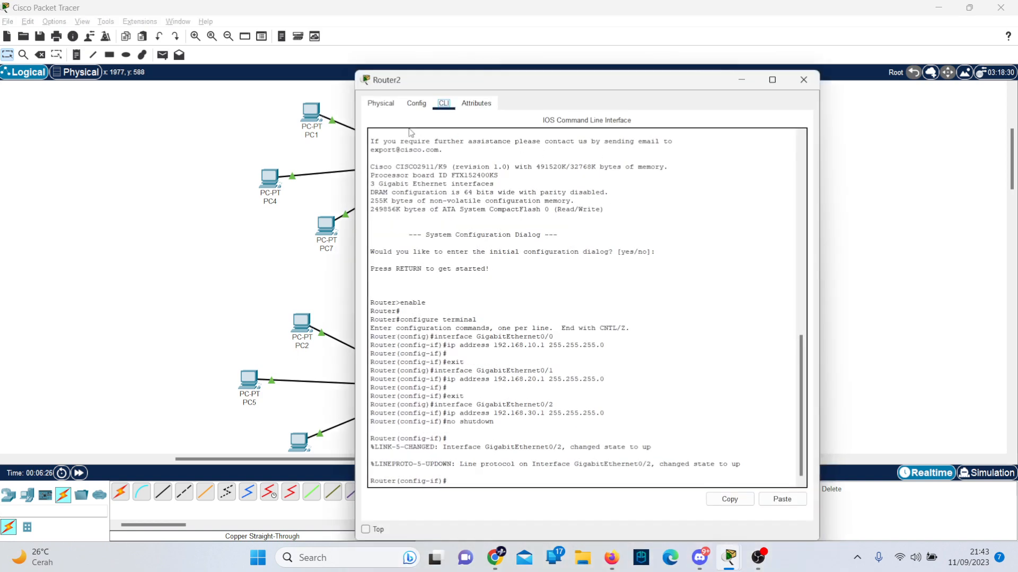
left_click(382, 104)
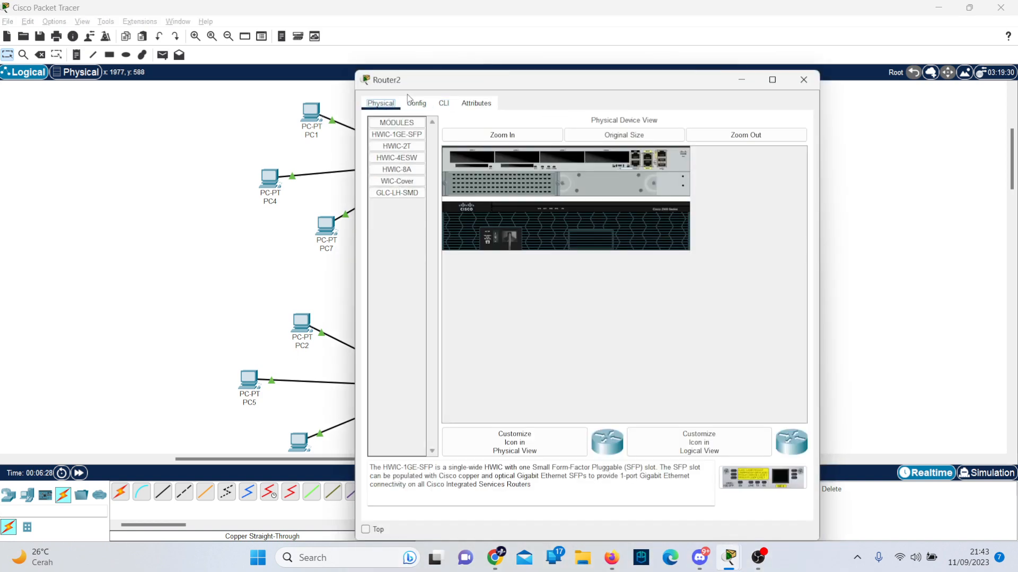
left_click(410, 101)
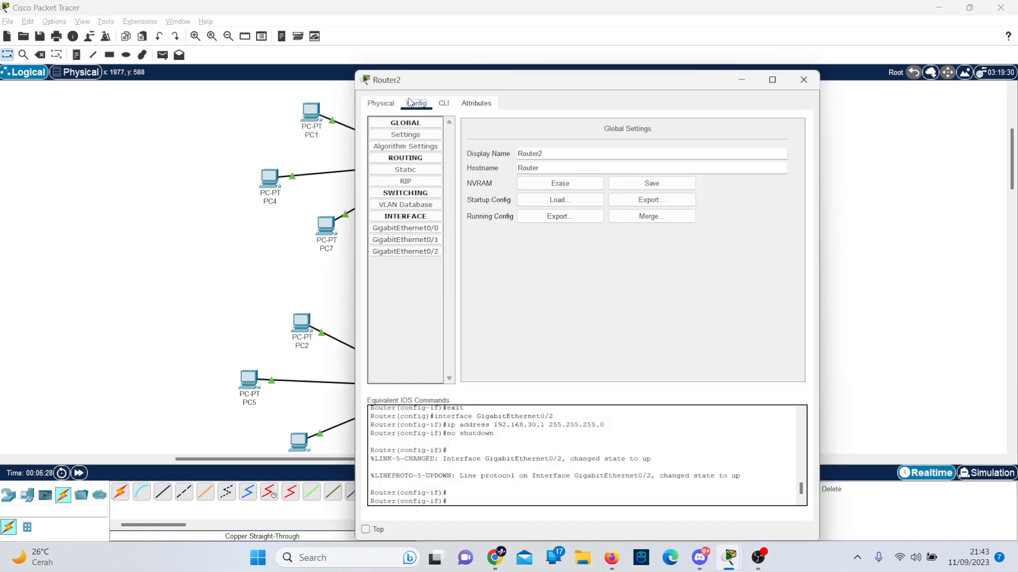
left_click(421, 233)
left_click(422, 240)
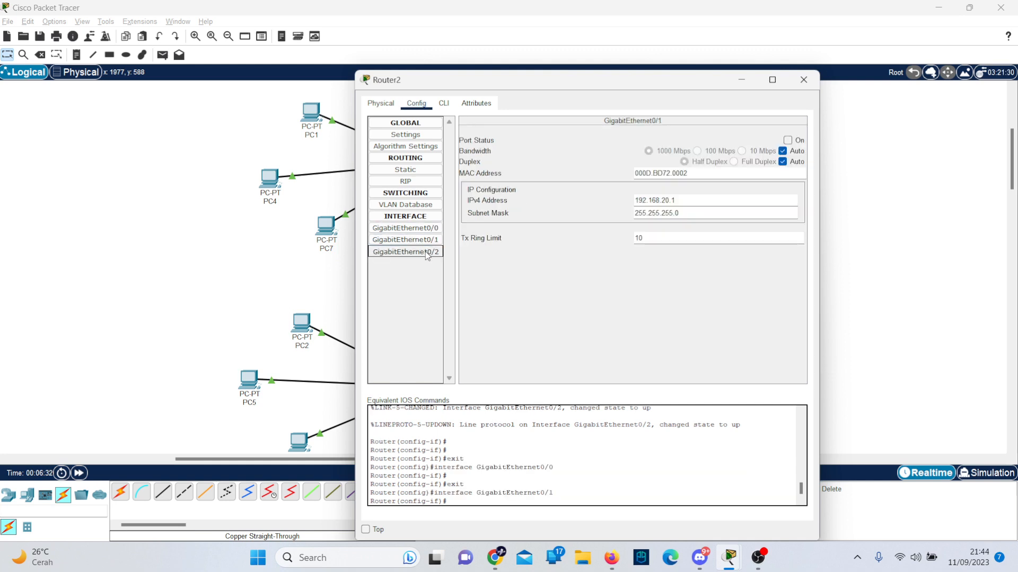
left_click(427, 253)
left_click(804, 79)
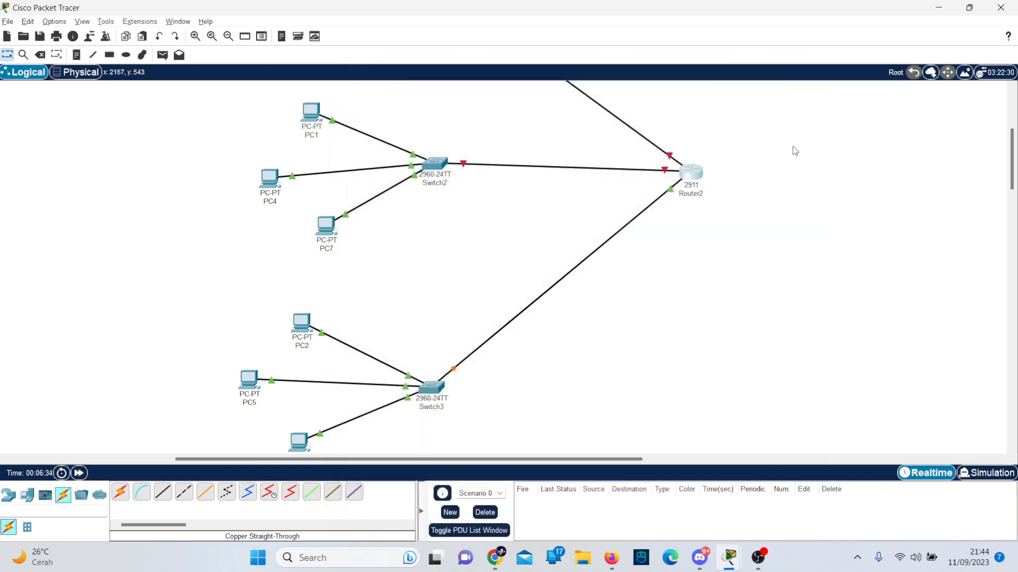
Enable Router2's GigabitEthernet0/0 interface with the no shutdown command in its command line, and leave the router's window.
scroll(795, 151, "up", 1)
scroll(795, 151, "up", 4)
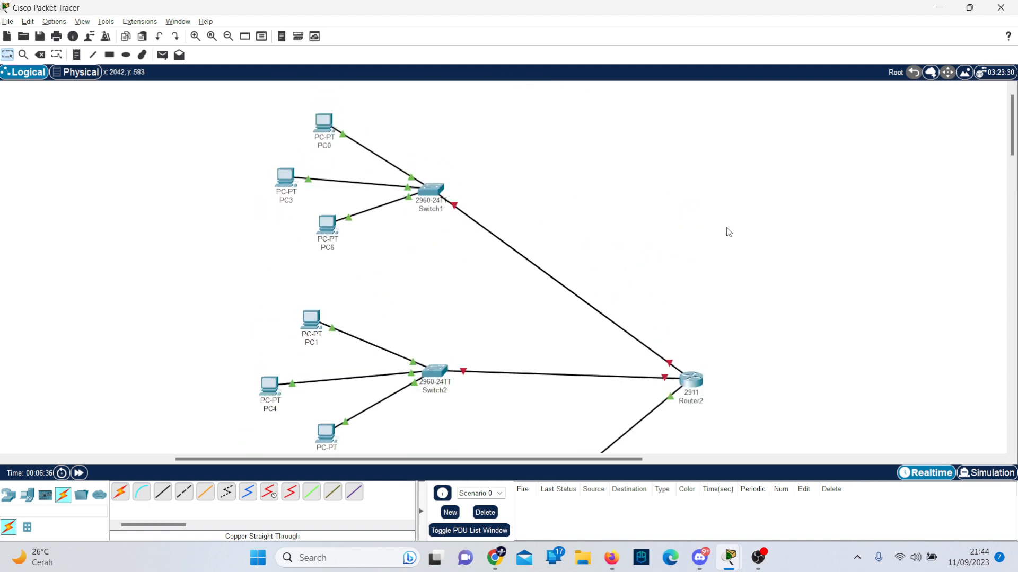
left_click(693, 380)
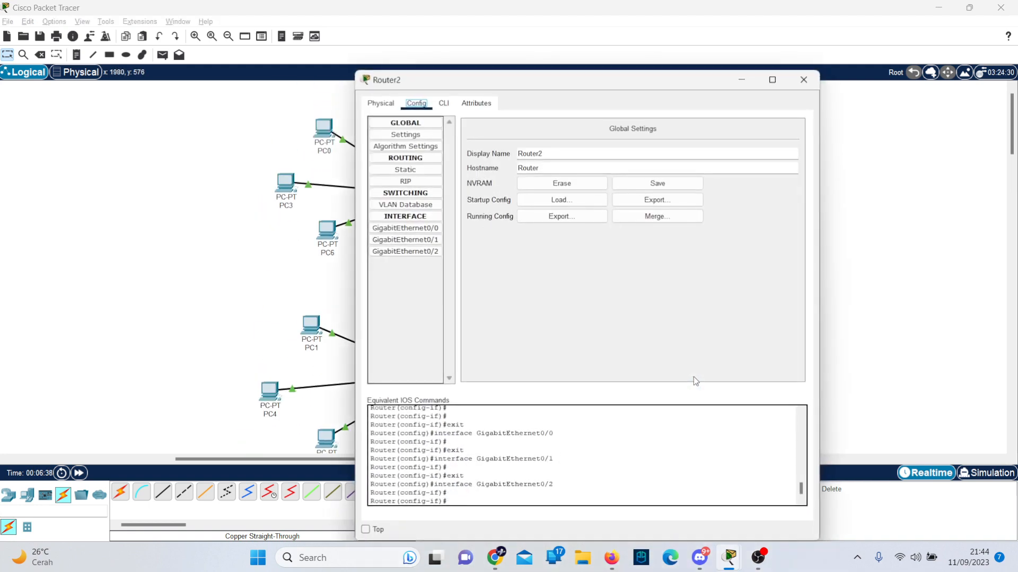
left_click(408, 228)
left_click(453, 109)
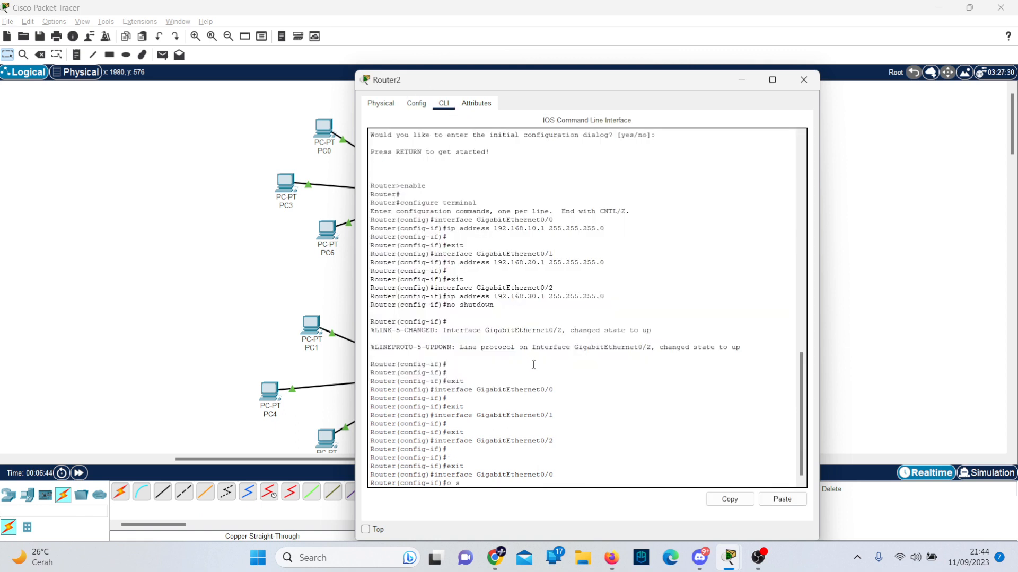
type("shutdown")
key("Return")
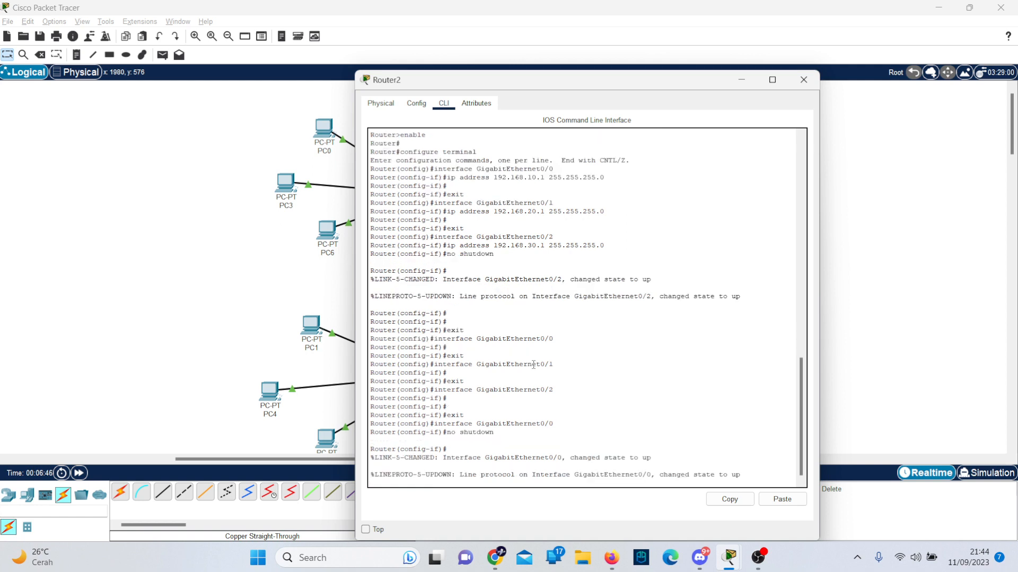
left_click(873, 351)
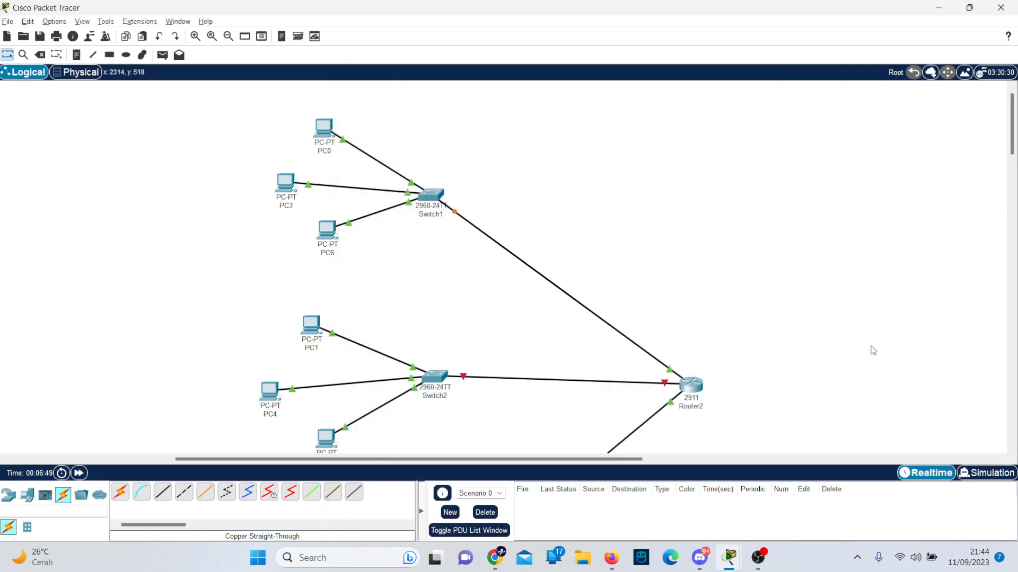
Reopen Router2's command line and repeat the no shutdown command for the currently selected interface.
scroll(873, 351, "down", 3)
left_click(693, 289)
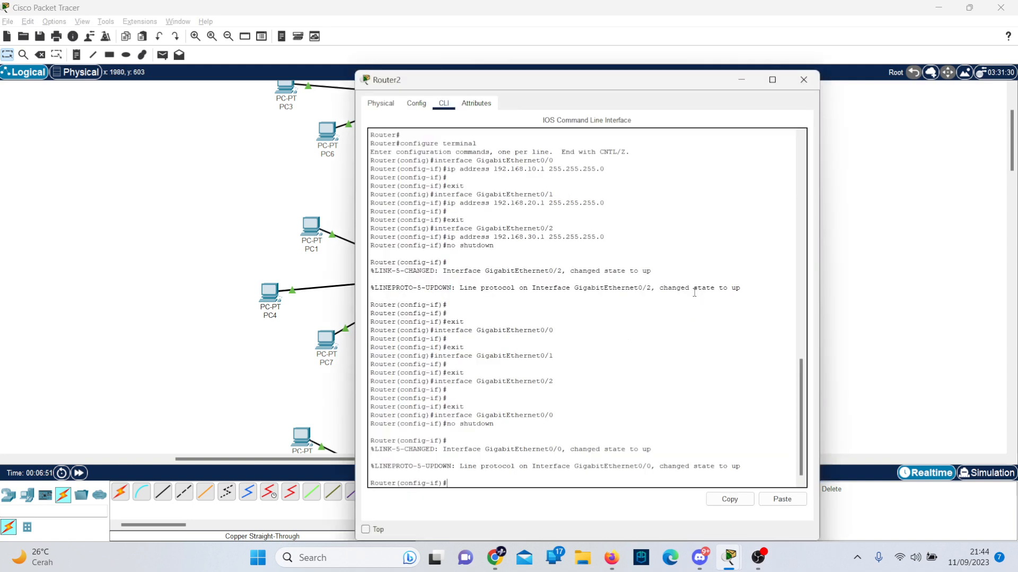
key("Up")
key("Return")
key("Return")
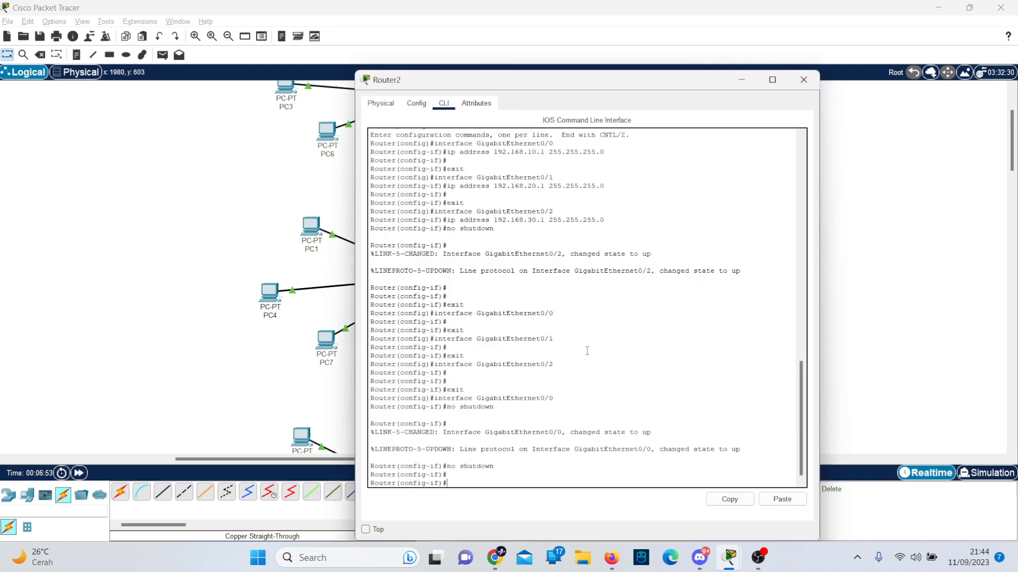
type("no shutdown")
key("Return")
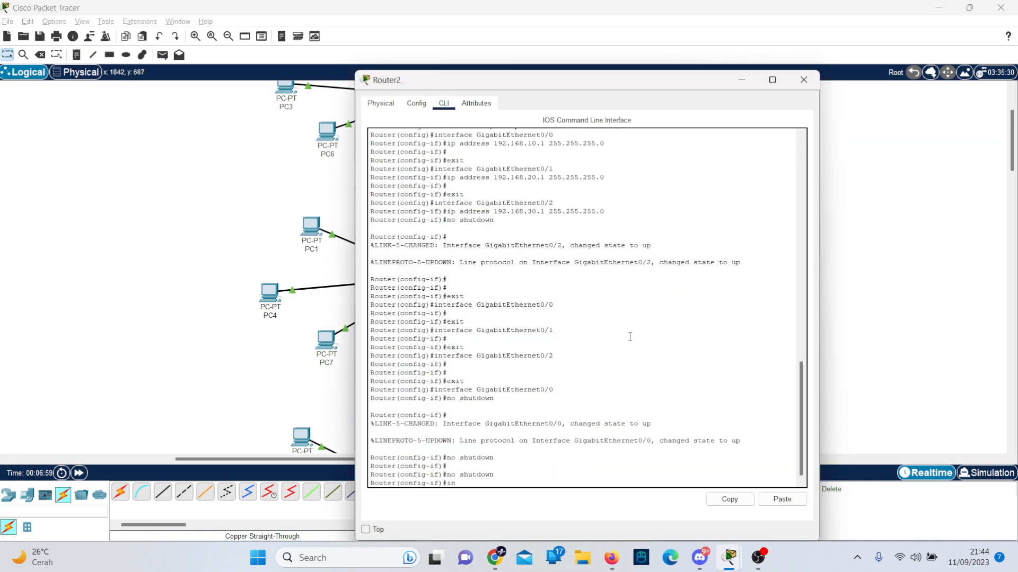
Enable Router2's GigabitEthernet0/1 interface with the commands int g0/1 and no shutdown, and close the router's window.
type("int g0/1")
key("Return")
type("no shutdown")
key("Return")
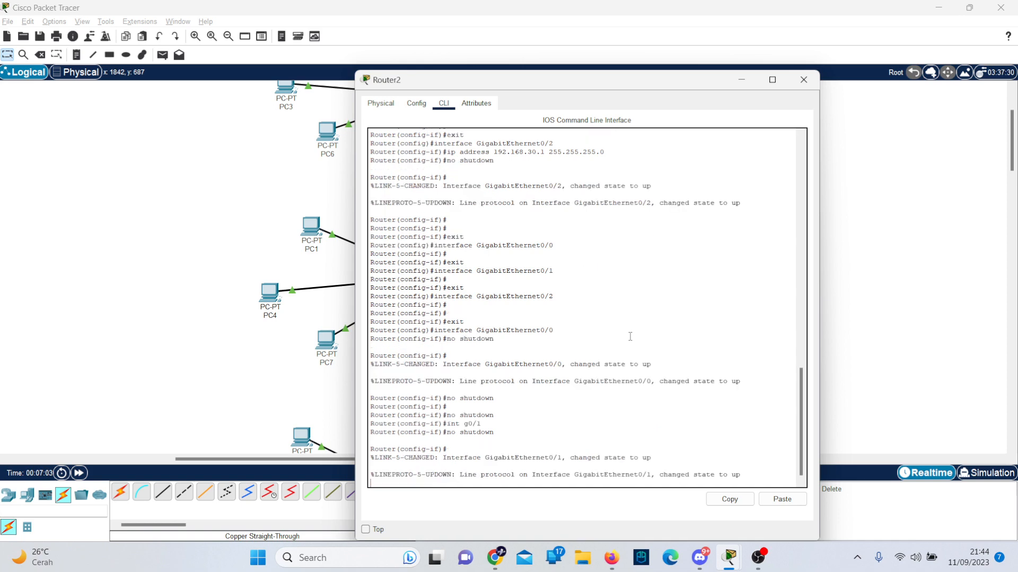
key("Return")
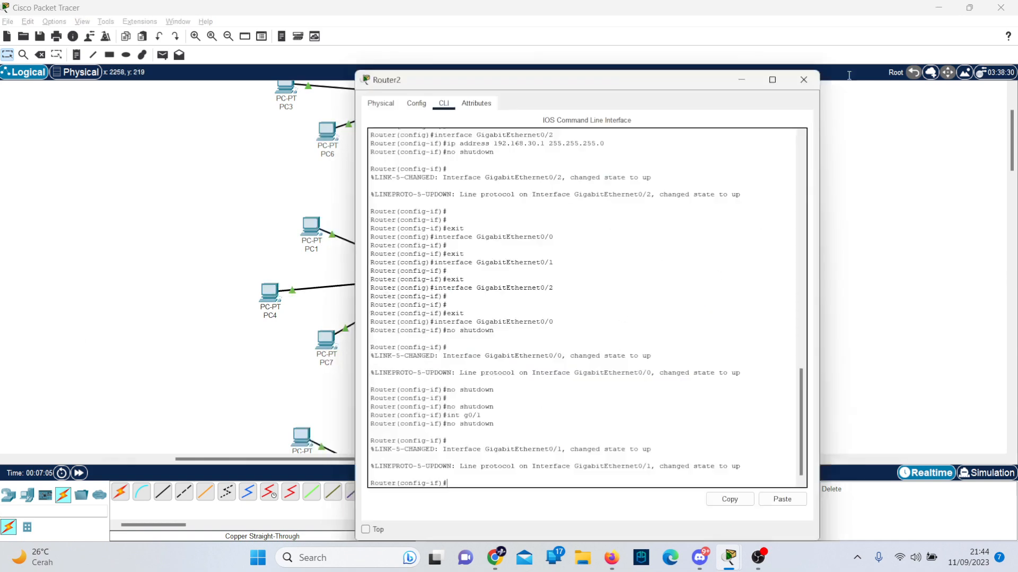
left_click(803, 80)
Inspect the link status between Router2 and the three switches across the topology.
scroll(663, 234, "up", 2)
scroll(664, 236, "down", 5)
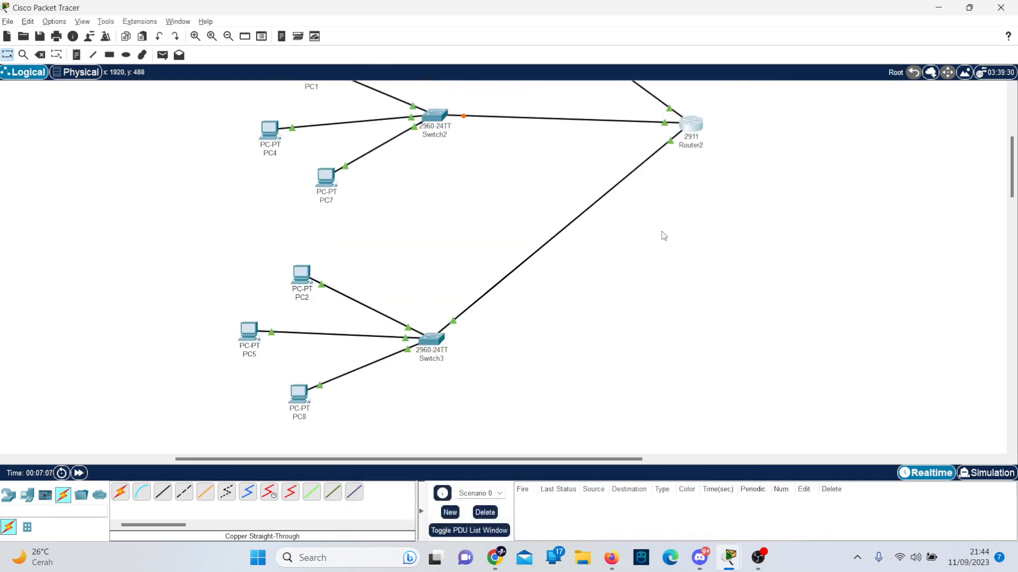
scroll(664, 249, "up", 2)
scroll(552, 360, "down", 5)
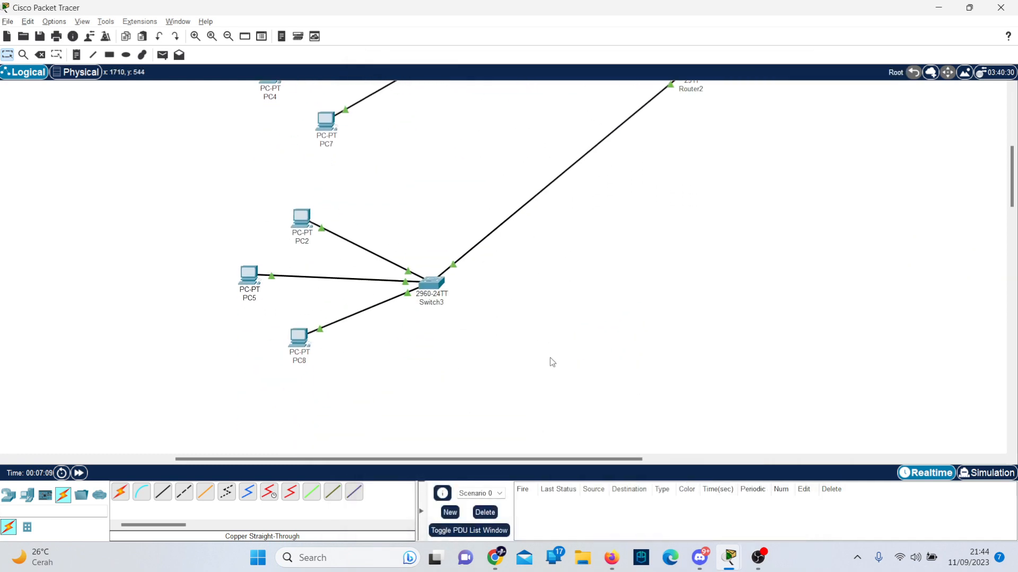
scroll(552, 362, "up", 5)
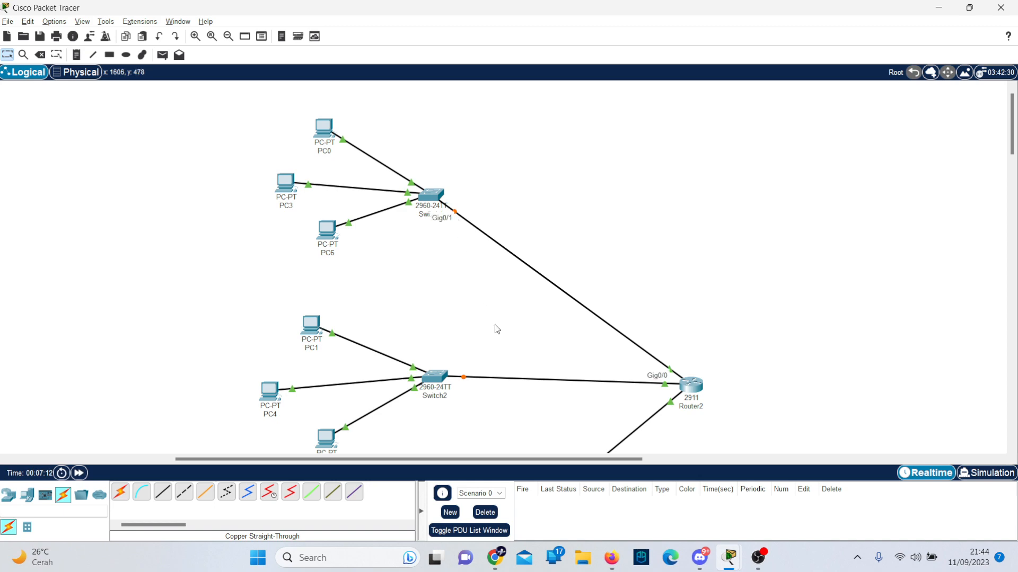
scroll(497, 330, "down", 1)
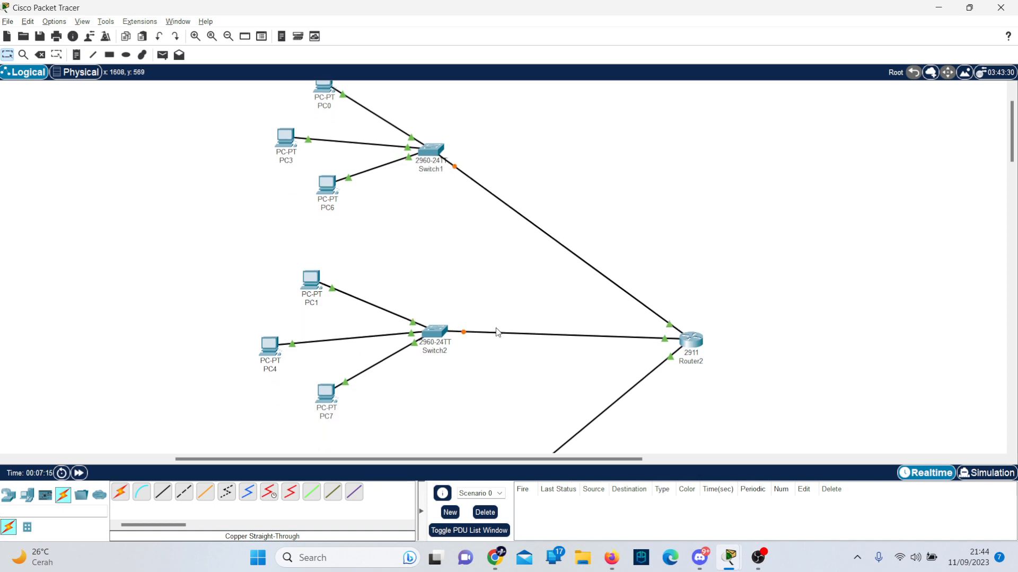
Switch to the PDF guide in Firefox and read the PC2 ping tests on page 29.
key("alt+Tab")
scroll(501, 276, "up", 3)
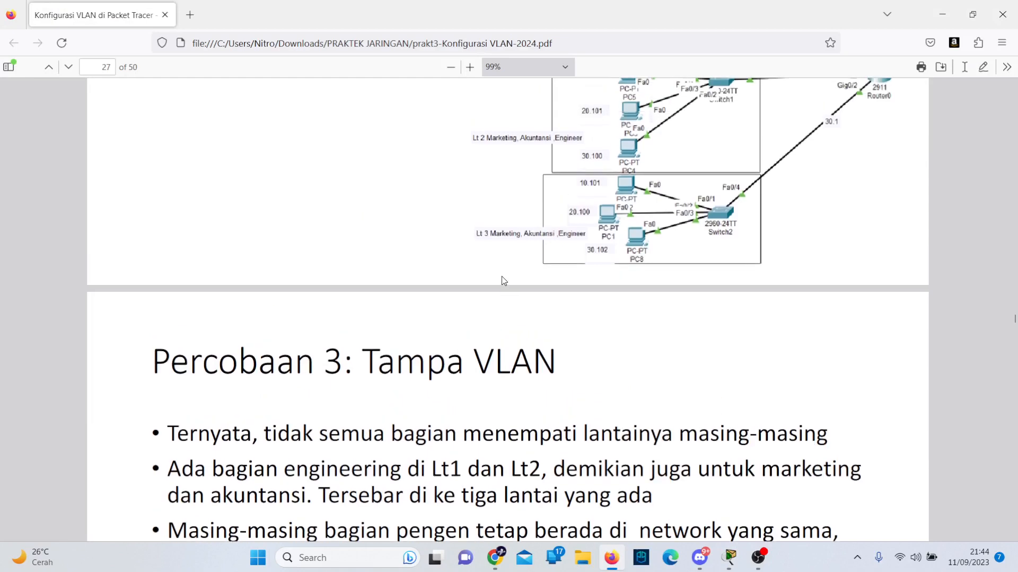
scroll(502, 277, "down", 4)
scroll(502, 277, "down", 15)
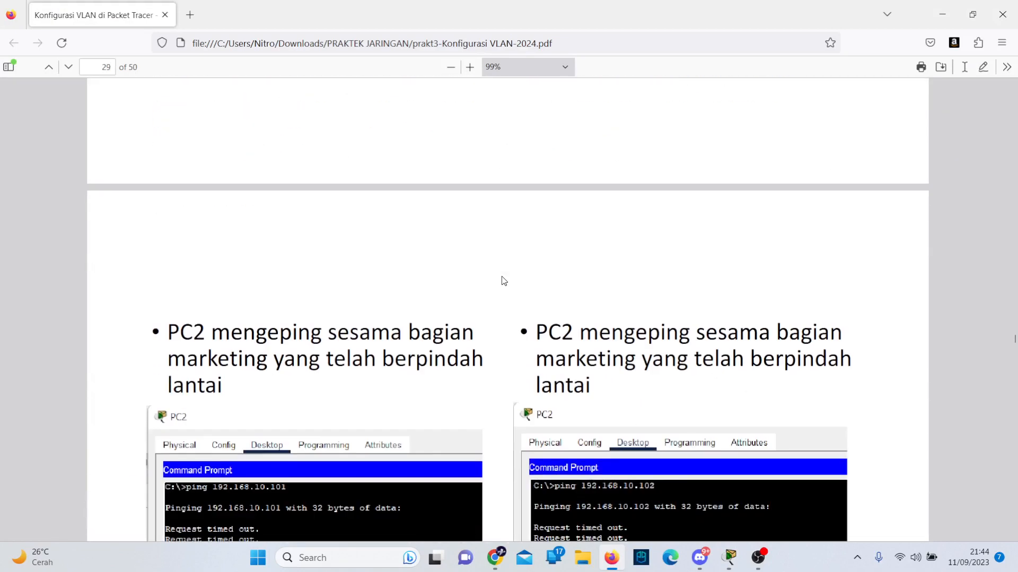
scroll(504, 281, "down", 1)
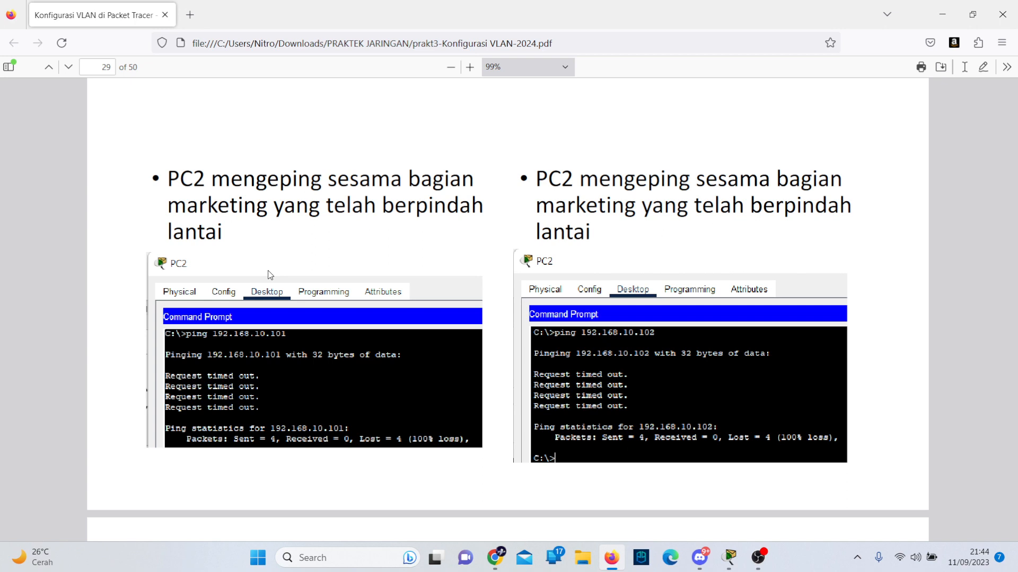
Switch back to Cisco Packet Tracer and open the Command Prompt on PC0.
key("alt+Tab")
scroll(436, 277, "down", 5)
scroll(436, 278, "up", 4)
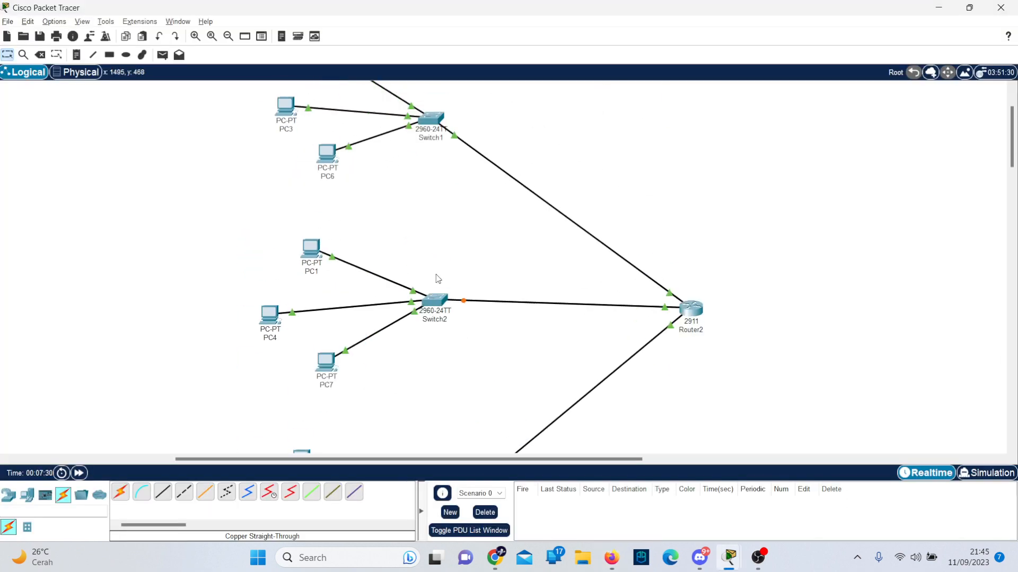
scroll(438, 278, "up", 4)
left_click(324, 138)
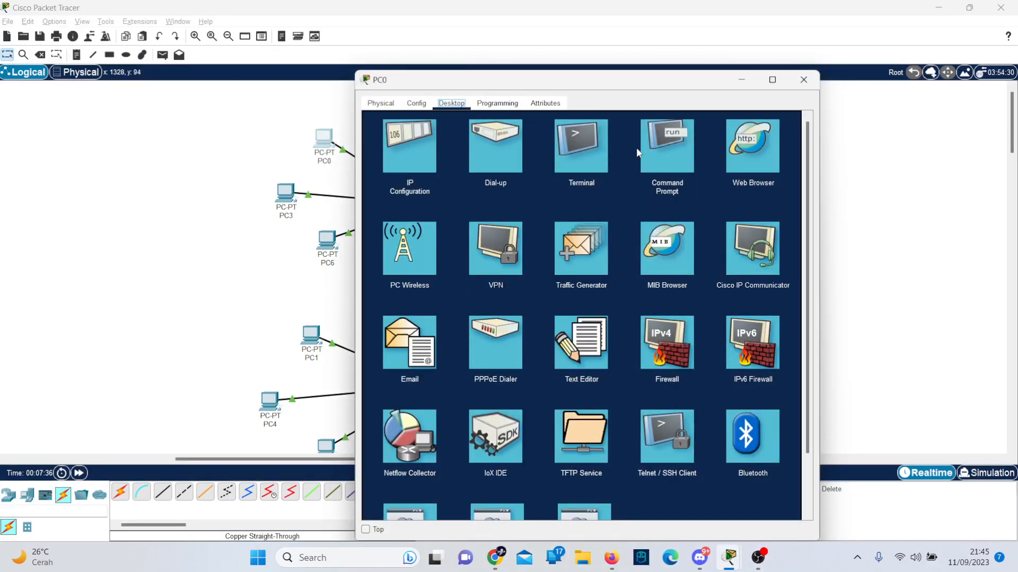
left_click(684, 147)
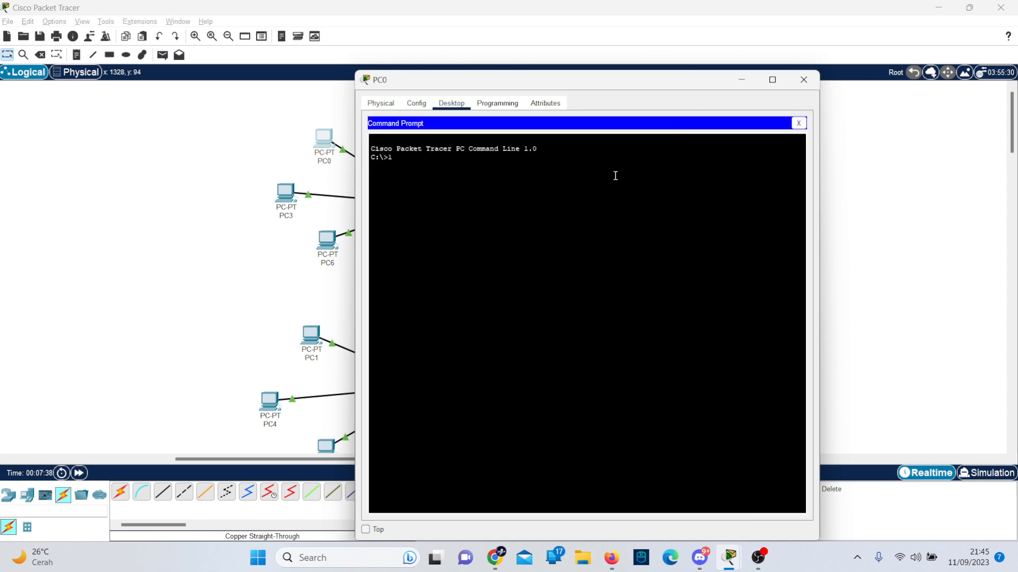
Test the connection from PC0 to 192.168.10.101 with the continuous command ping -t 192.168.10.101, and stop the ping.
type("192.168.3")
key("BackSpace")
type("10.101")
key("Return")
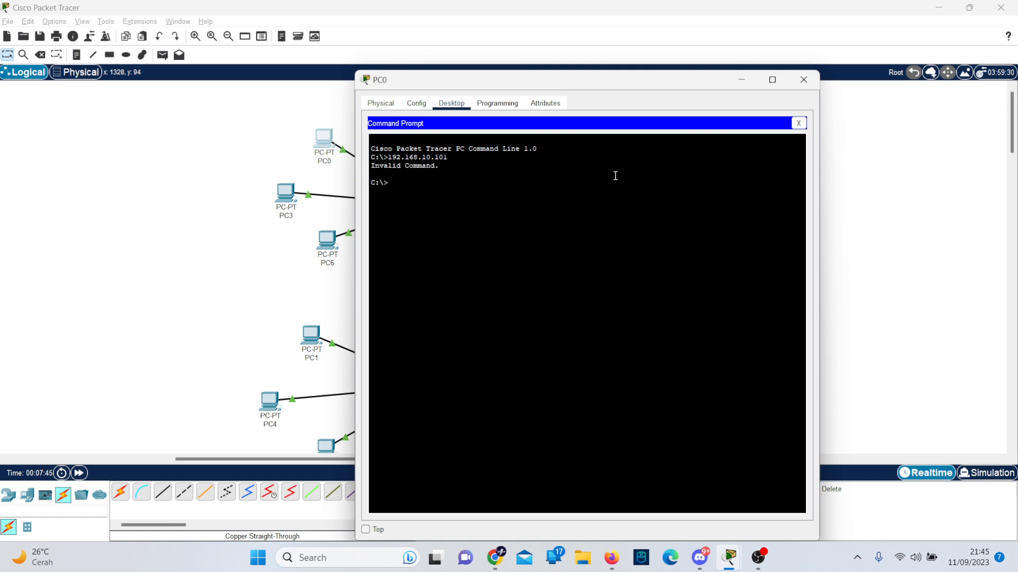
key("Up")
type("ping -t")
key("Return")
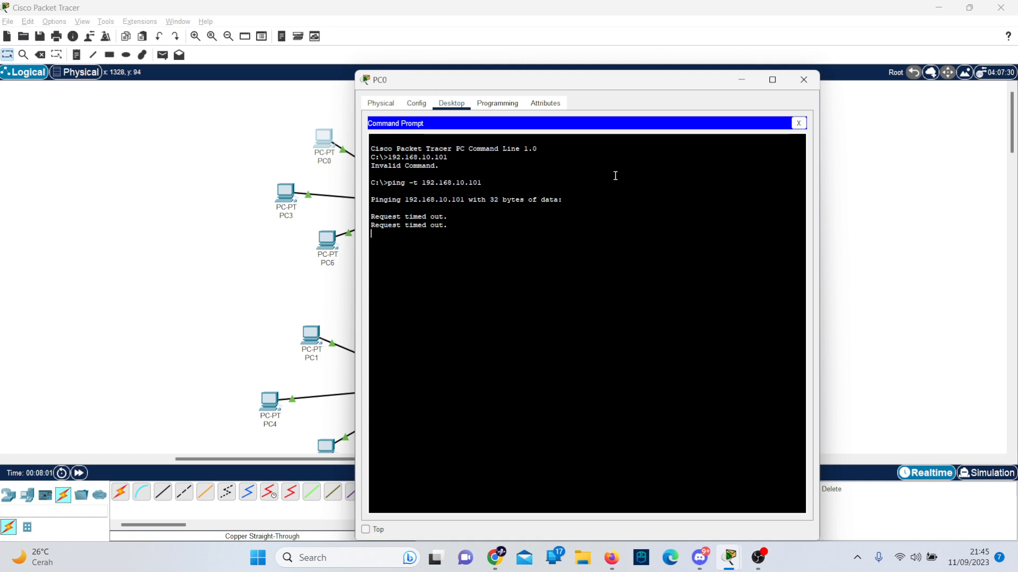
key("ctrl+c")
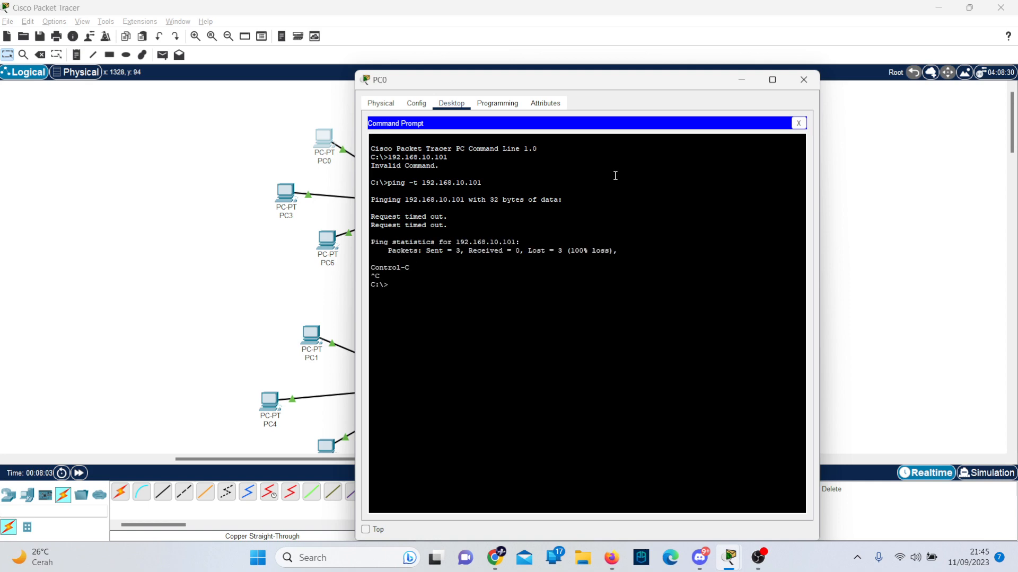
Recheck the PC2 ping examples on the guide's page 29, and return to the topology to select PC3.
key("alt+Tab")
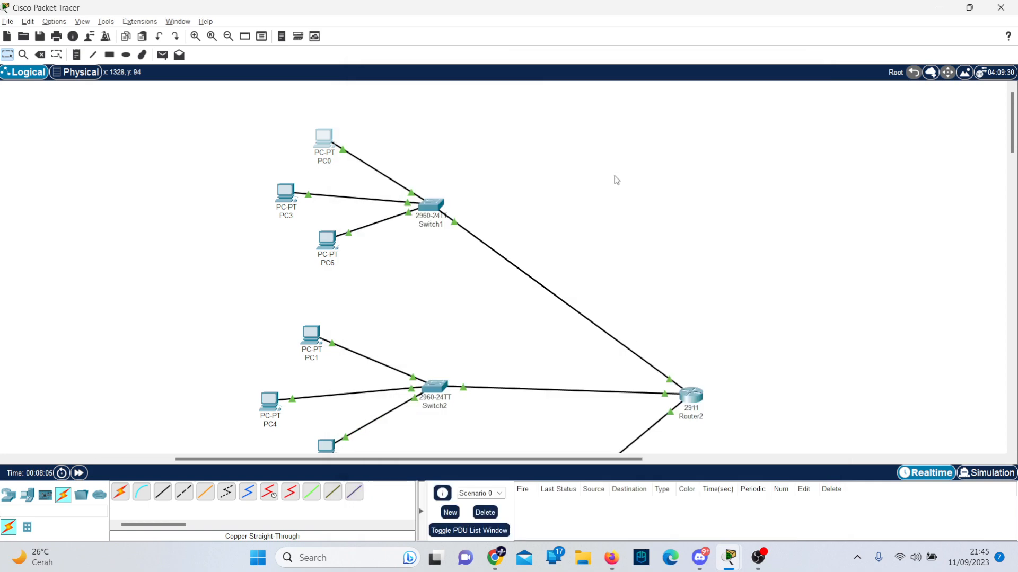
key("alt+Tab")
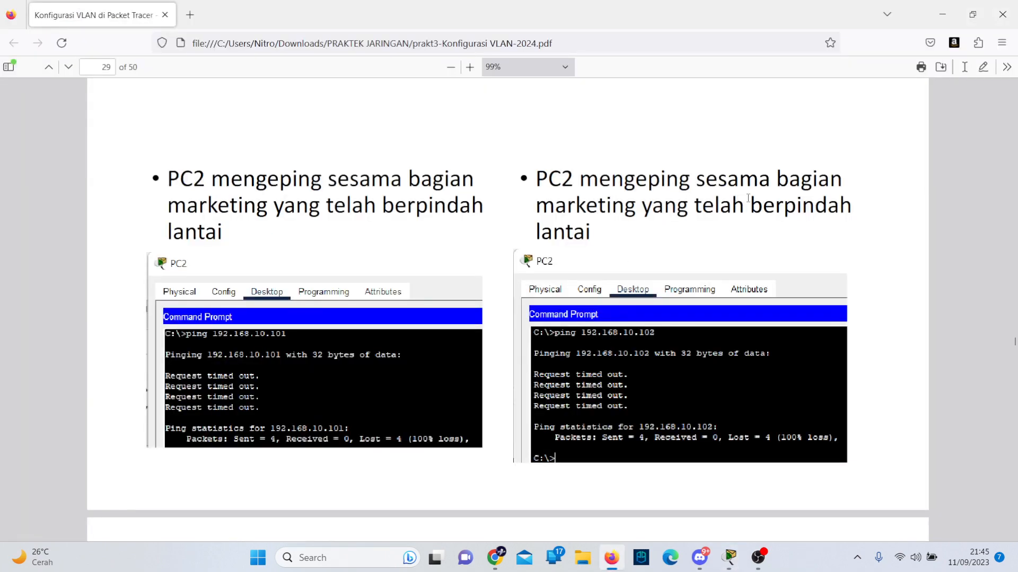
key("alt+Tab")
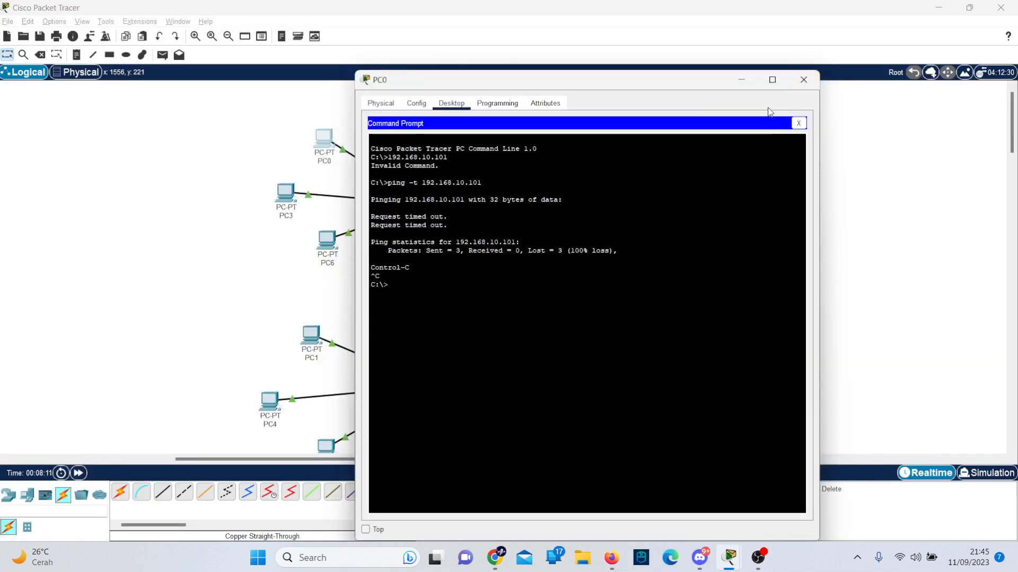
key("alt+Tab")
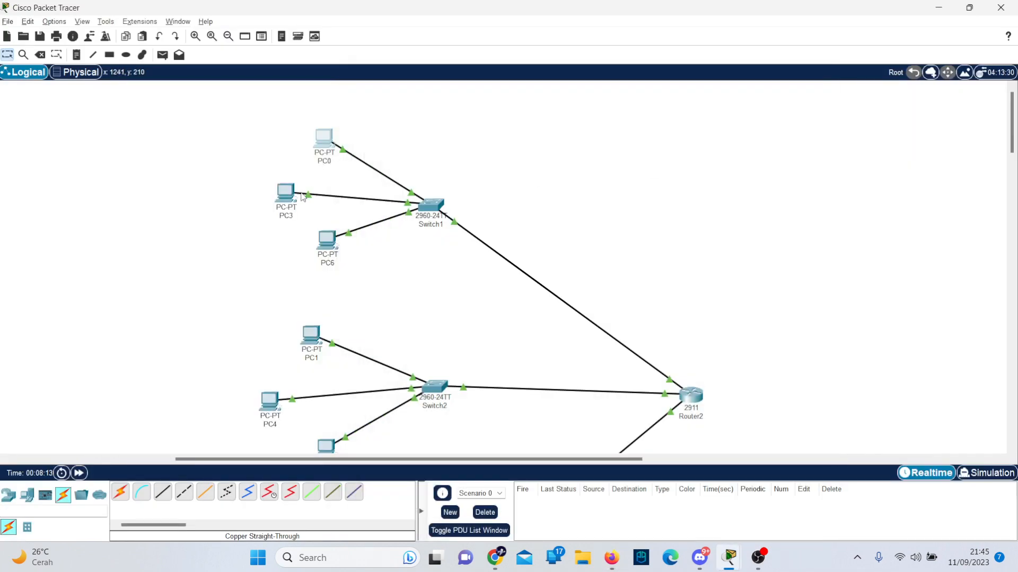
left_click(284, 192)
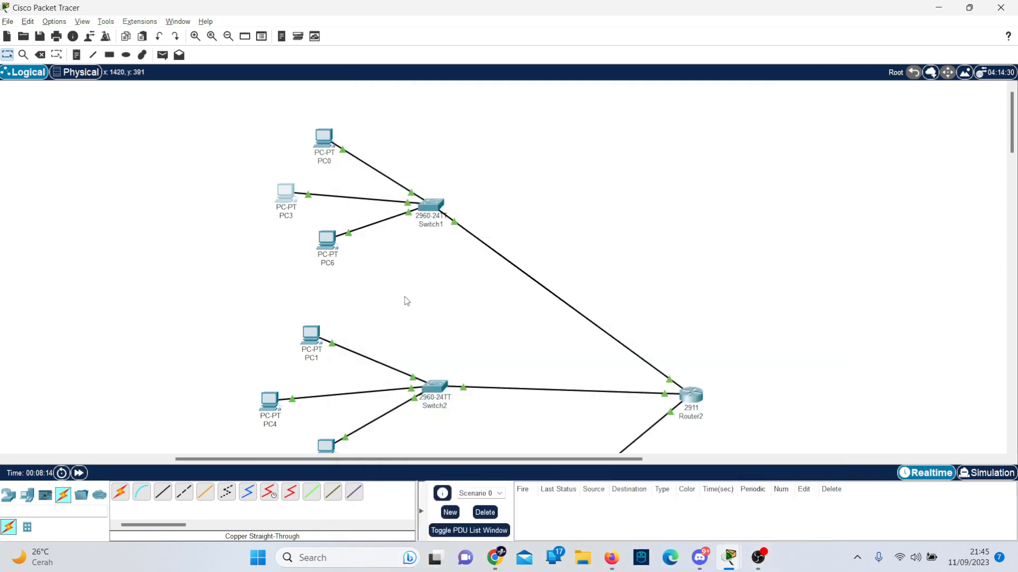
Open the Command Prompt on PC3, test the connection with ping -t 192.168.20.101, and stop the ping.
mouse_move(729, 557)
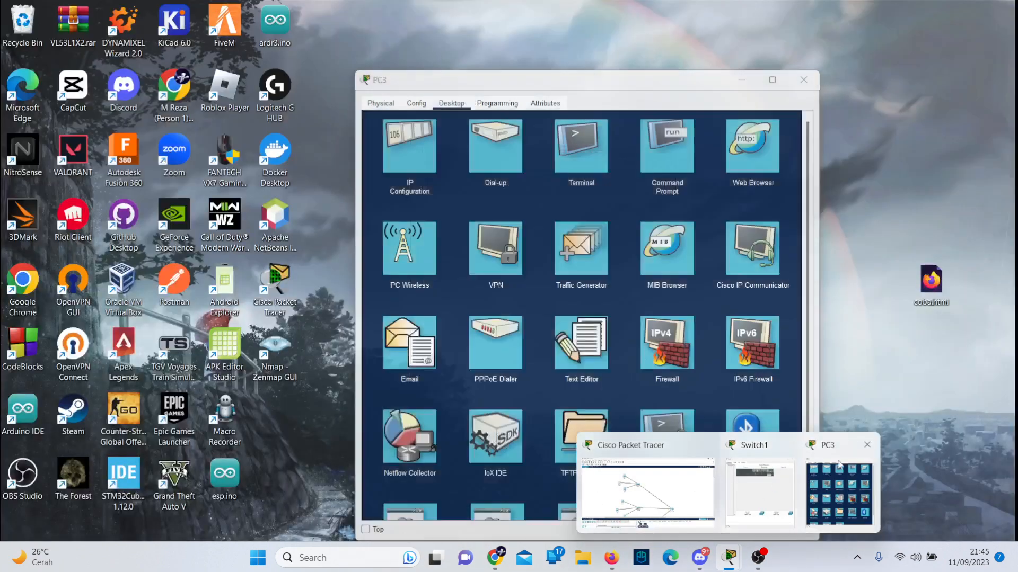
left_click(839, 477)
left_click(661, 157)
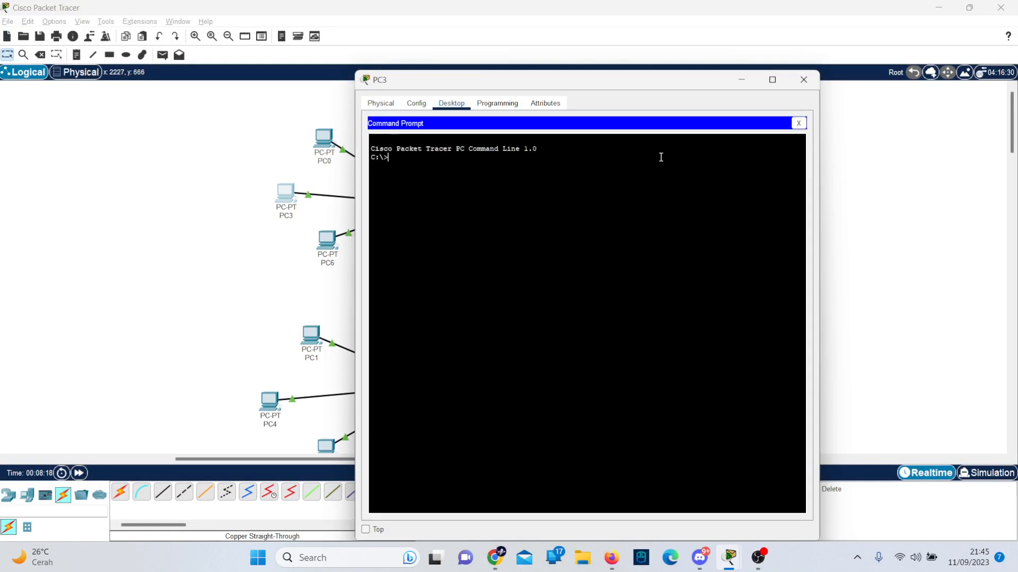
type("ping -t ")
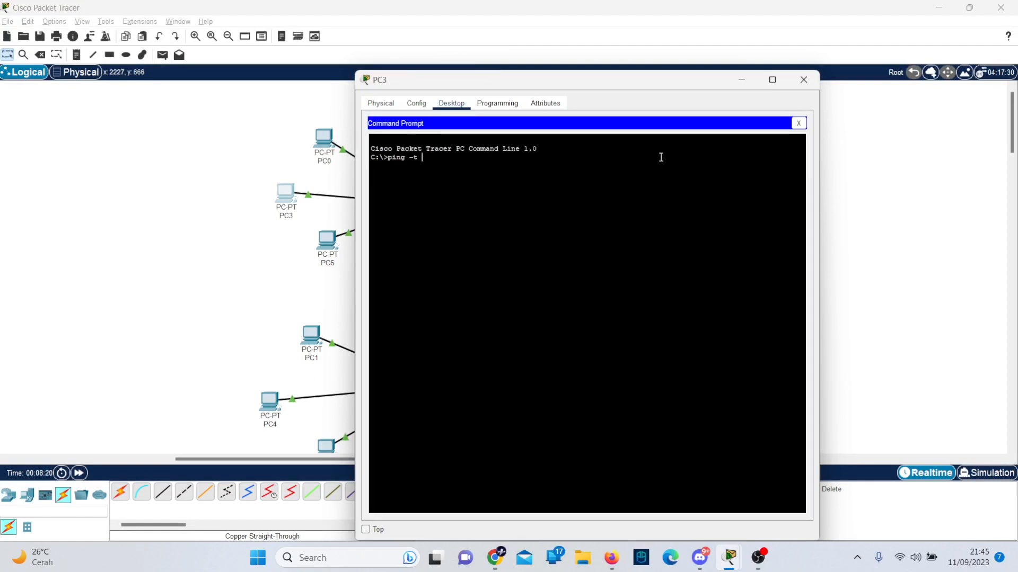
type("192.168.20.101")
key("Return")
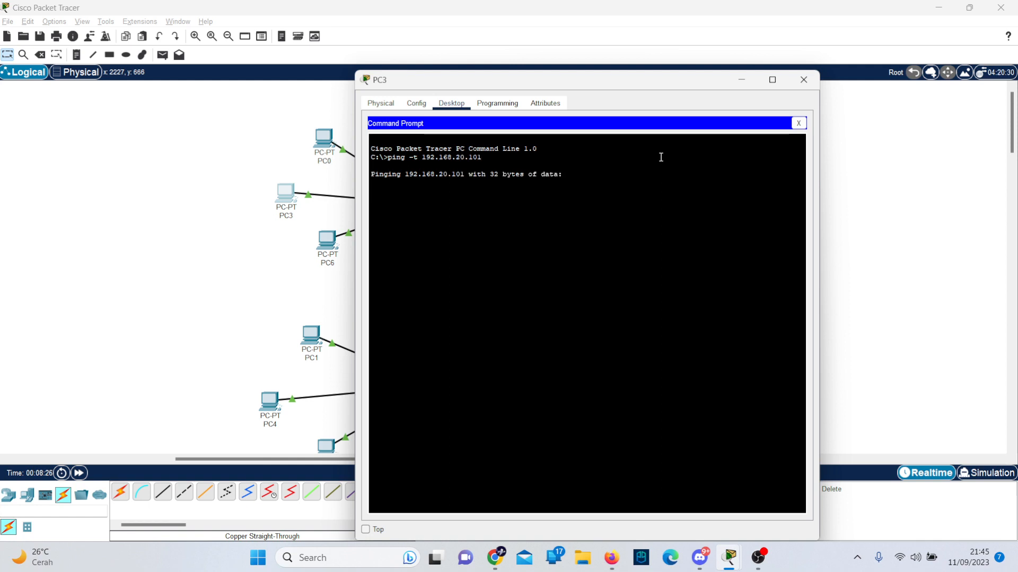
key("ctrl+c")
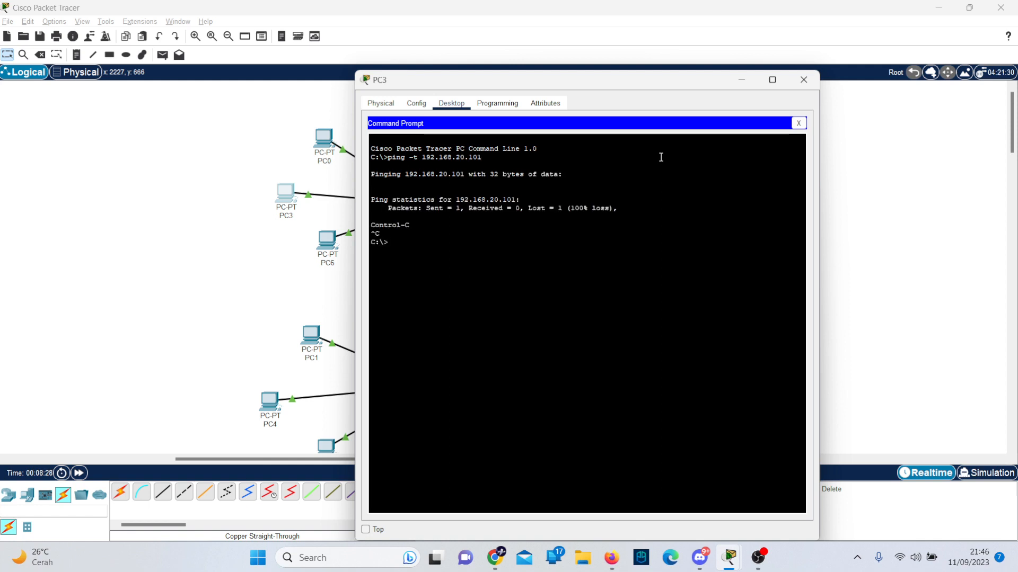
Run the continuous ping from PC3 to 192.168.20.101 again.
key("Up")
key("Return")
key("alt+Tab")
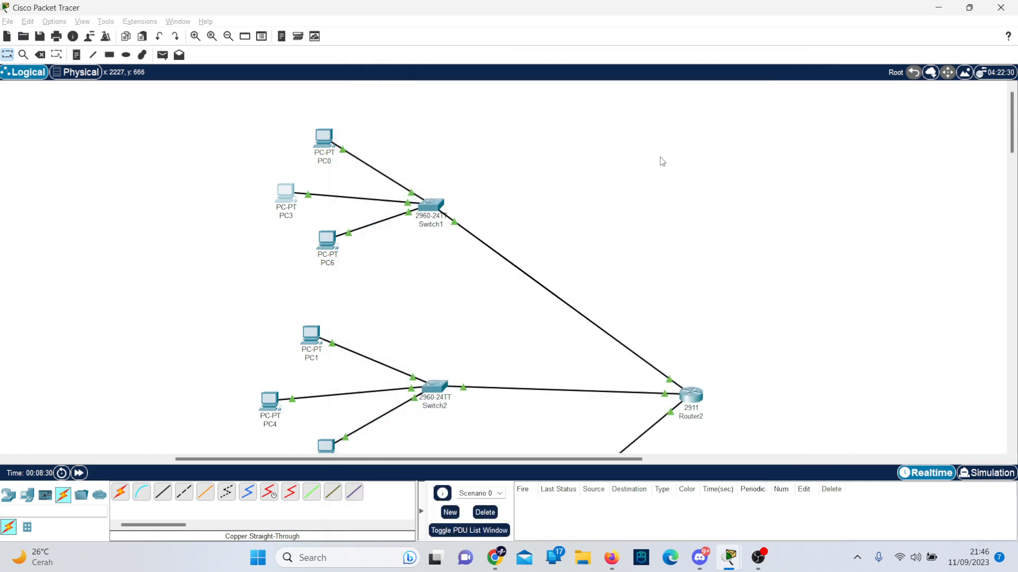
key("alt+Tab")
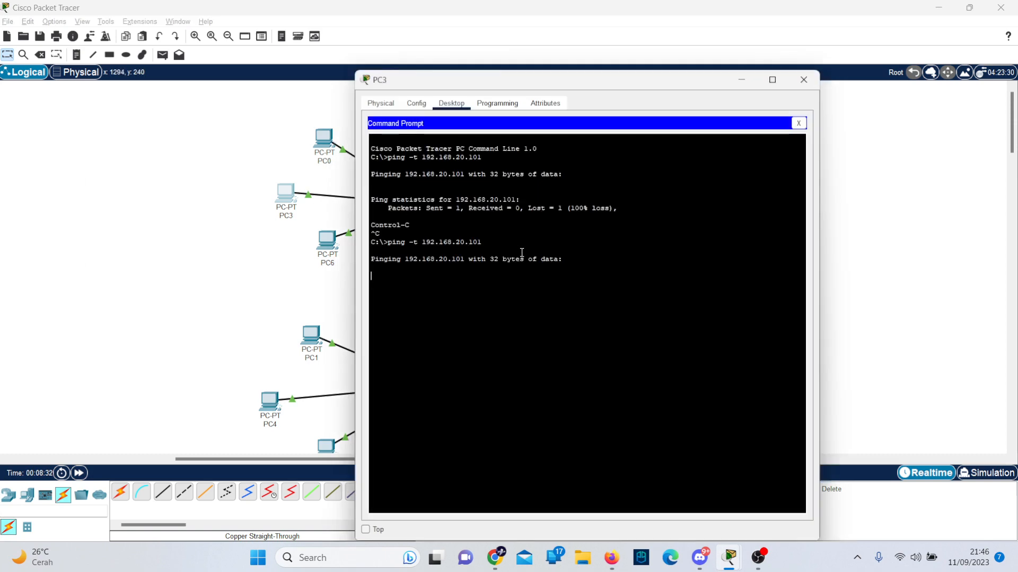
Switch to the PDF guide in Firefox and read the PC0 and PC2 gateway ping examples on page 30.
key("alt+Tab")
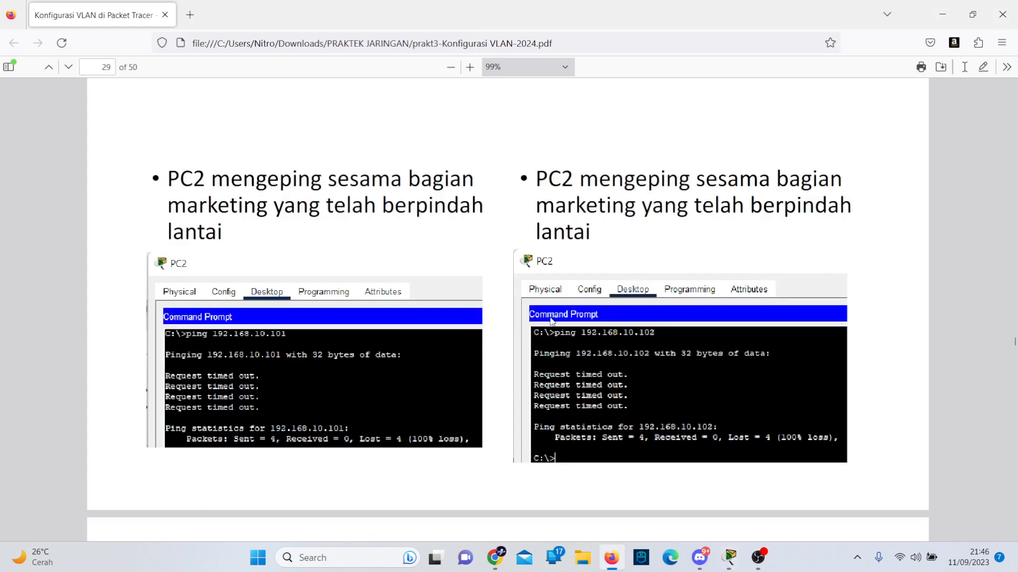
scroll(551, 321, "down", 3)
scroll(551, 321, "down", 4)
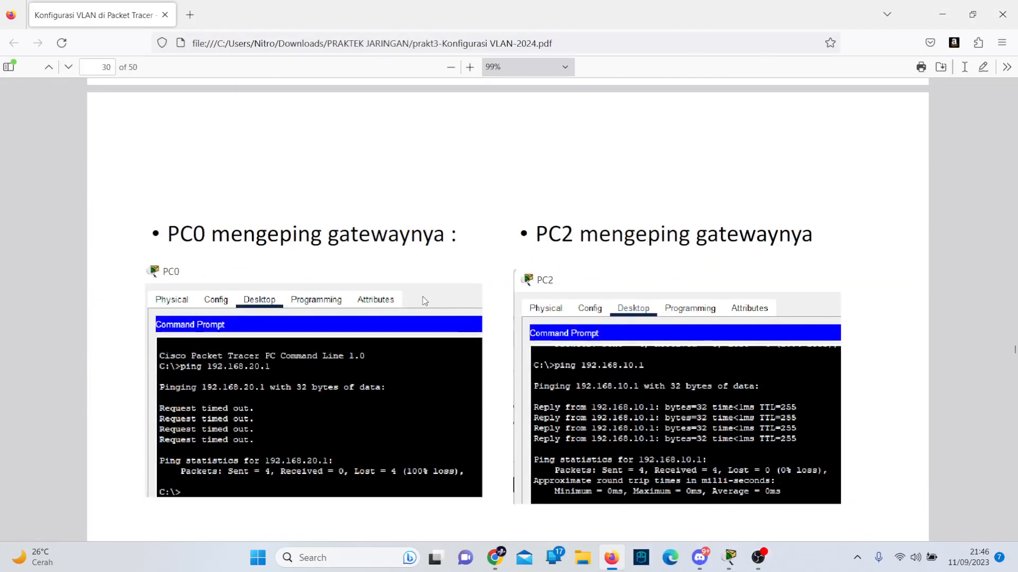
Switch back to PC3's Command Prompt in Cisco Packet Tracer, stop the running ping, and close the PC3 window.
key("alt+Tab")
key("alt+Tab")
key("alt+Tab")
key("alt+Tab")
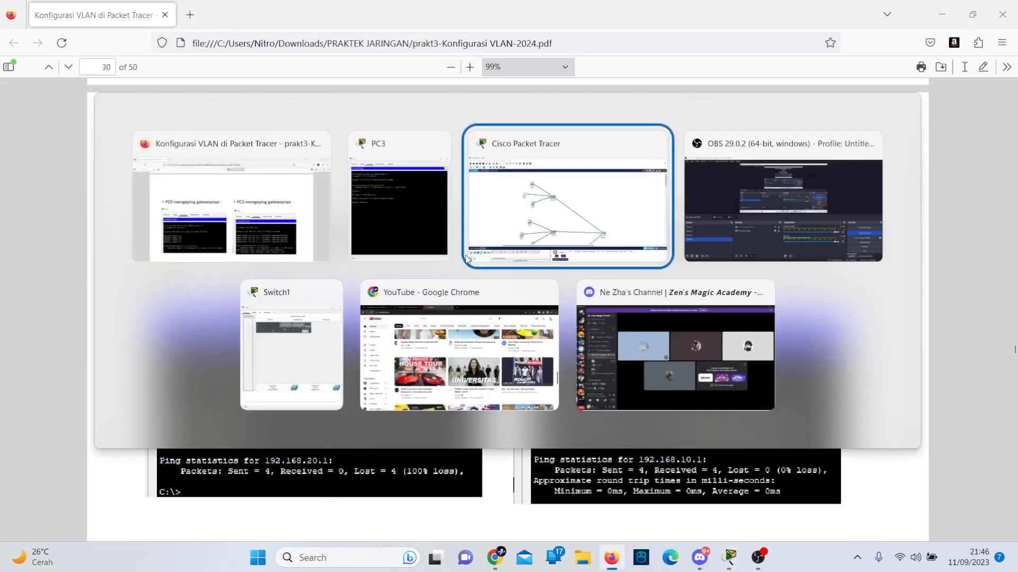
key("alt+Tab")
key("alt+Tab")
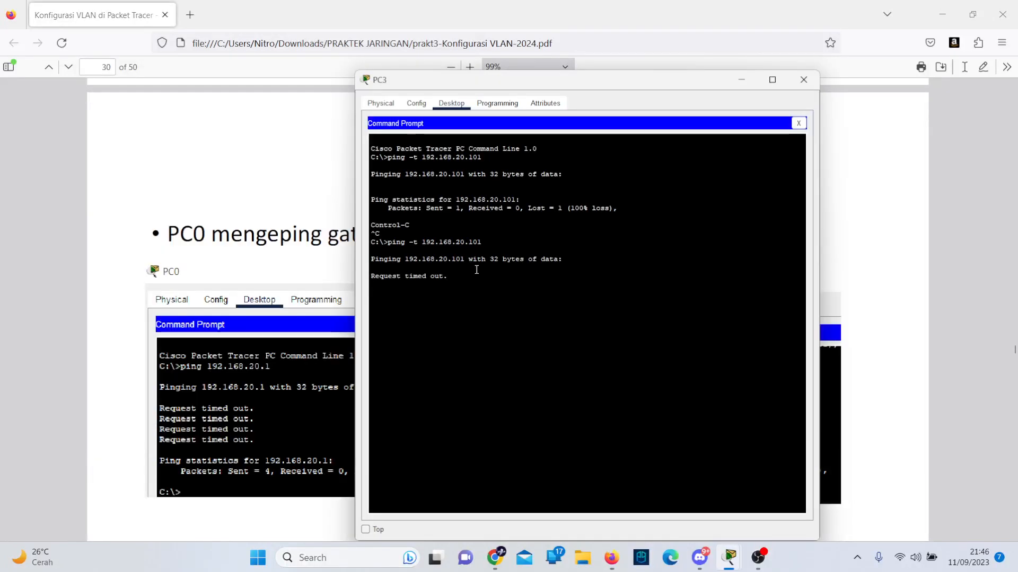
key("ctrl+c")
key("Return")
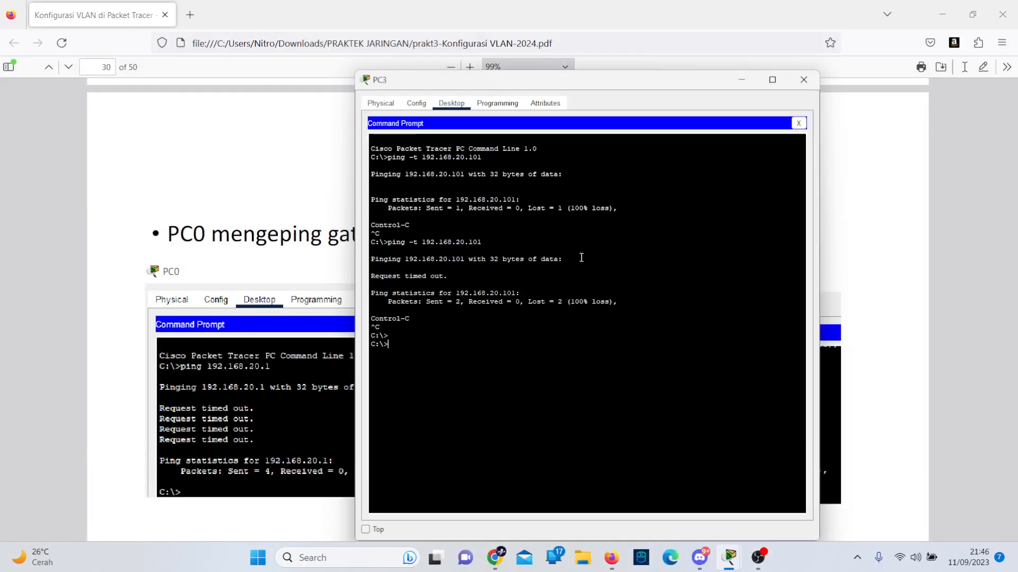
left_click(804, 79)
Switch to the Cisco Packet Tracer topology and open the Command Prompt on PC0.
key("alt+Tab")
key("alt+Tab")
key("alt+Tab")
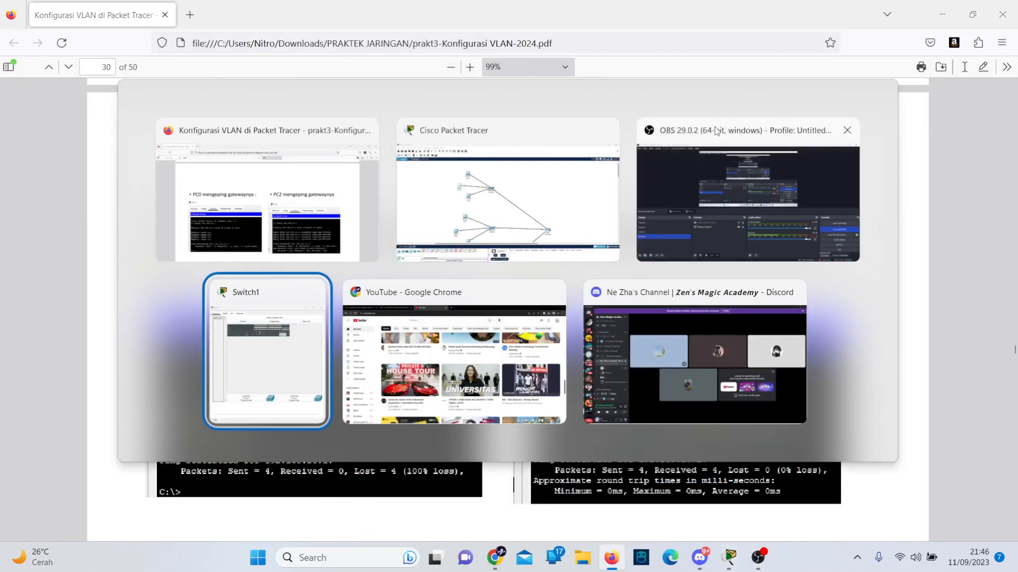
left_click(532, 213)
left_click(327, 152)
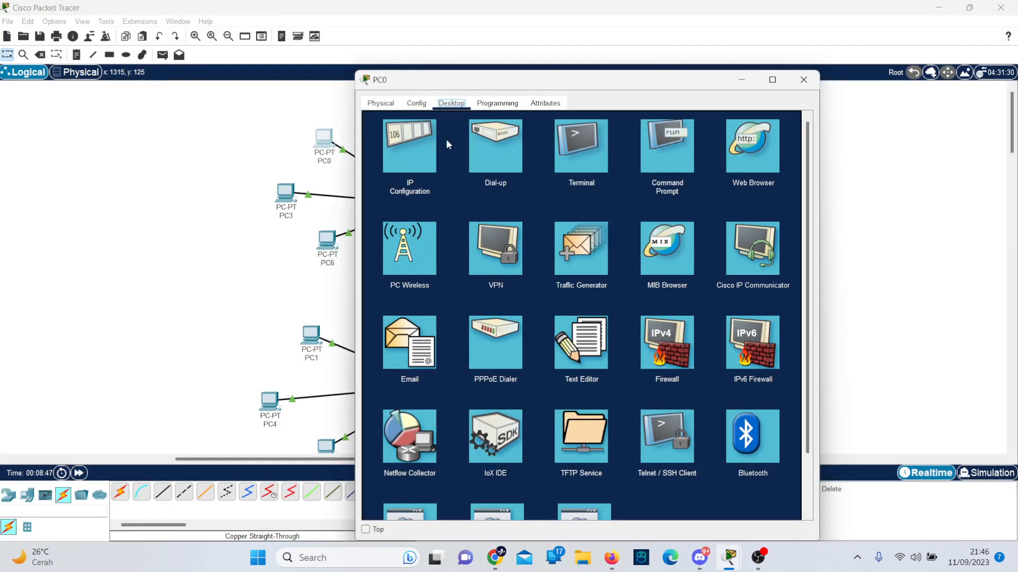
left_click(654, 150)
type("192.")
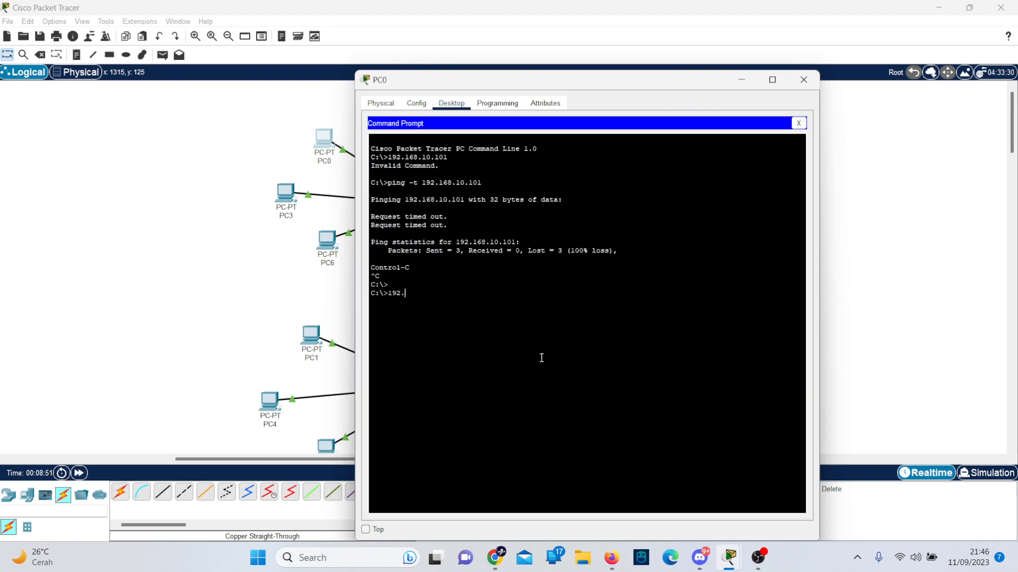
type("168.")
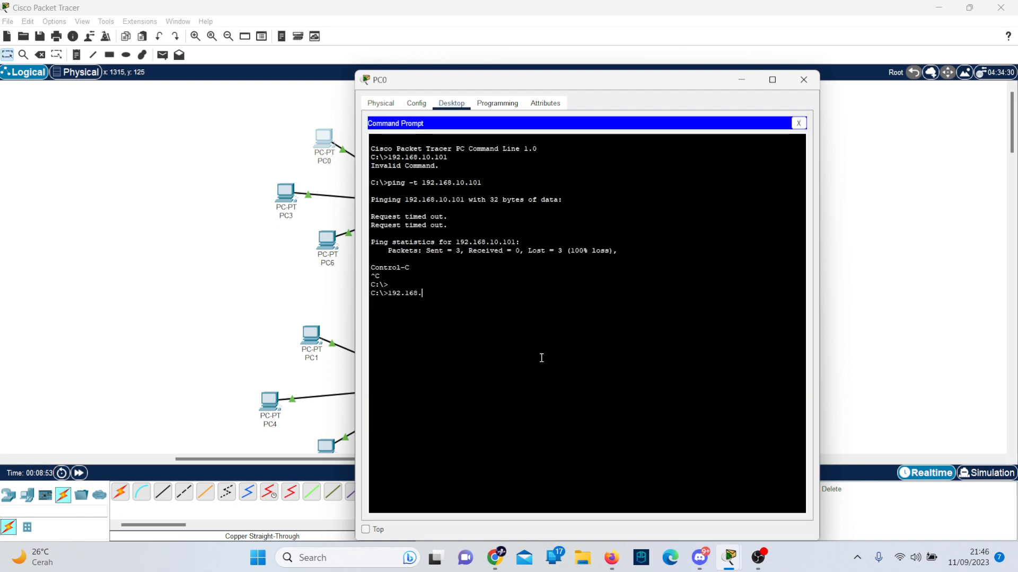
type("10.1")
key("BackSpace")
key("BackSpace")
key("BackSpace")
key("BackSpace")
key("BackSpace")
key("BackSpace")
key("BackSpace")
key("BackSpace")
key("BackSpace")
key("BackSpace")
key("BackSpace")
key("BackSpace")
Test PC0's connection to its gateway with ping -t 192.168.10.1, and stop the ping.
type("168.")
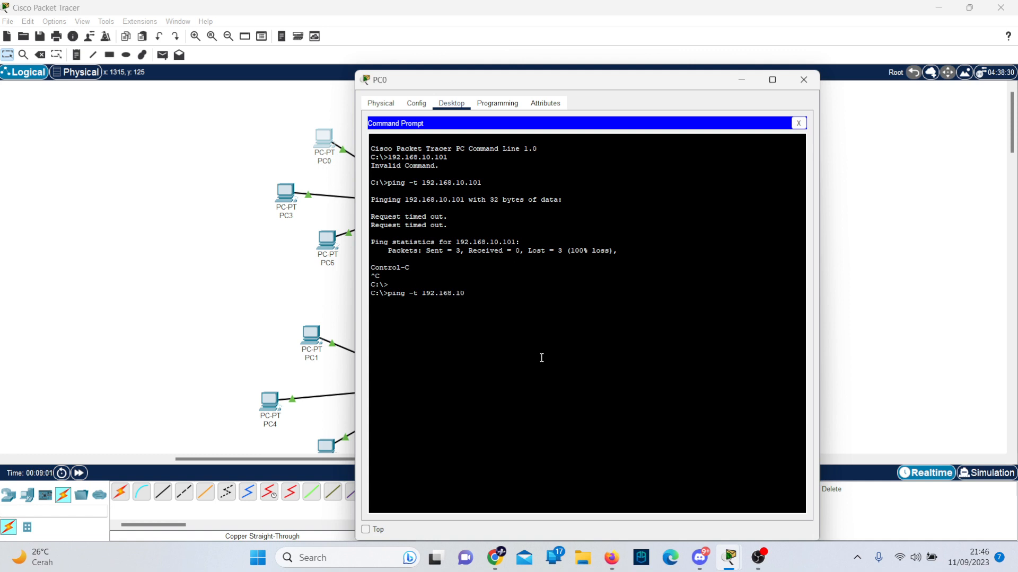
key("Return")
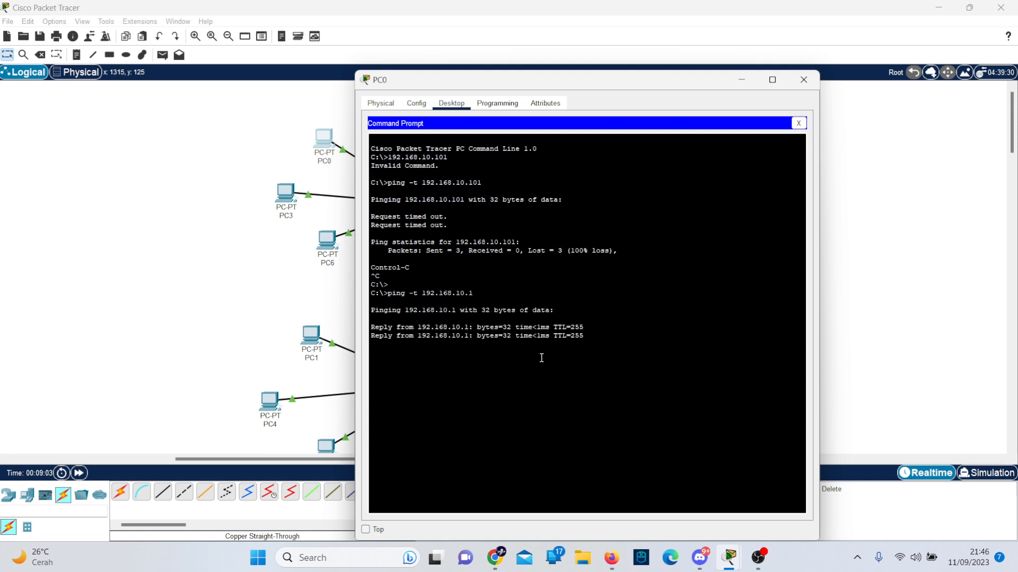
key("ctrl+c")
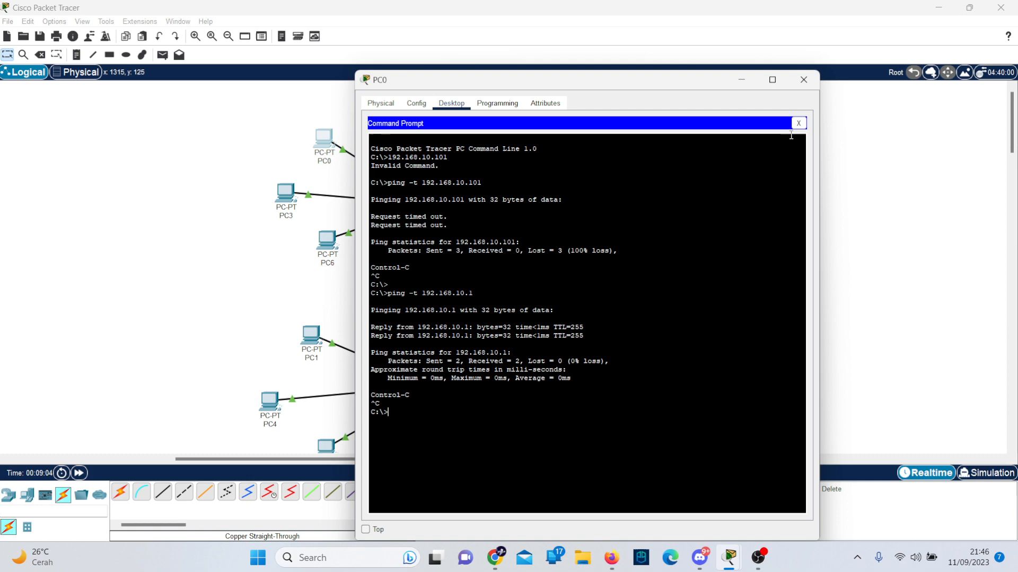
Close the PC0 window and start a continuous ping to 192.168.10.1 from PC2's command prompt.
left_click(803, 79)
scroll(323, 386, "down", 3)
scroll(323, 386, "down", 3)
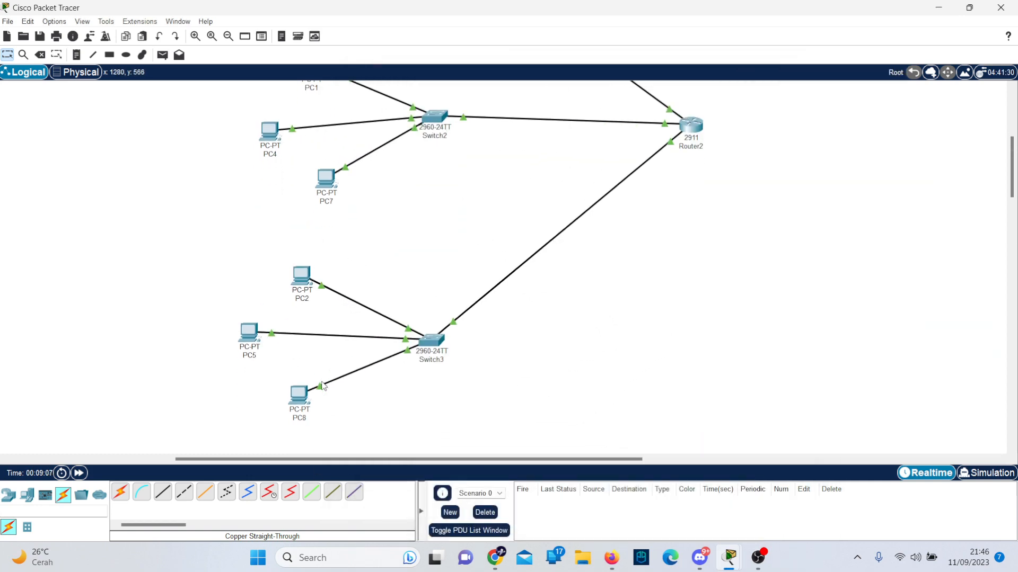
left_click(301, 276)
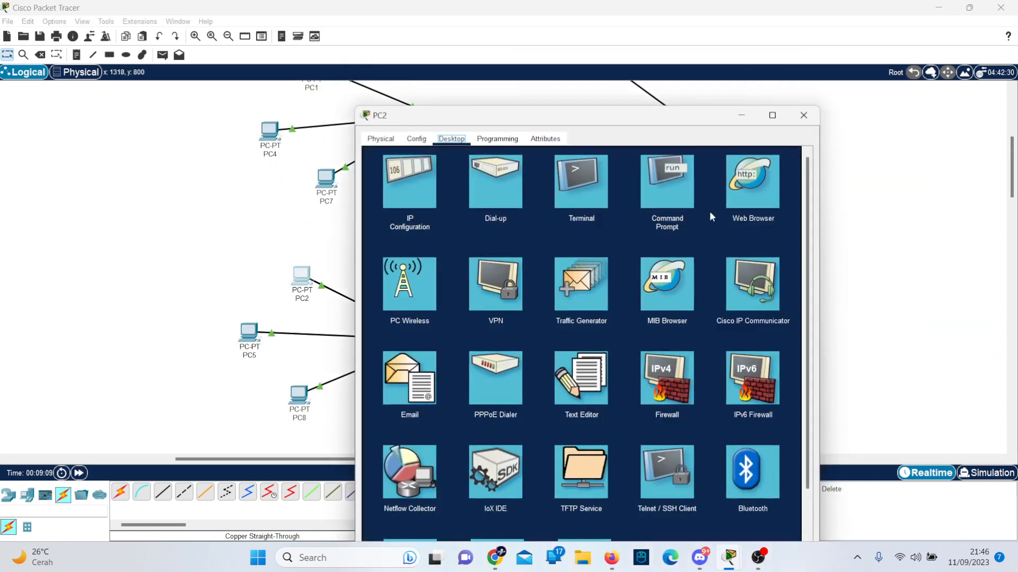
left_click(674, 181)
type("ping -t")
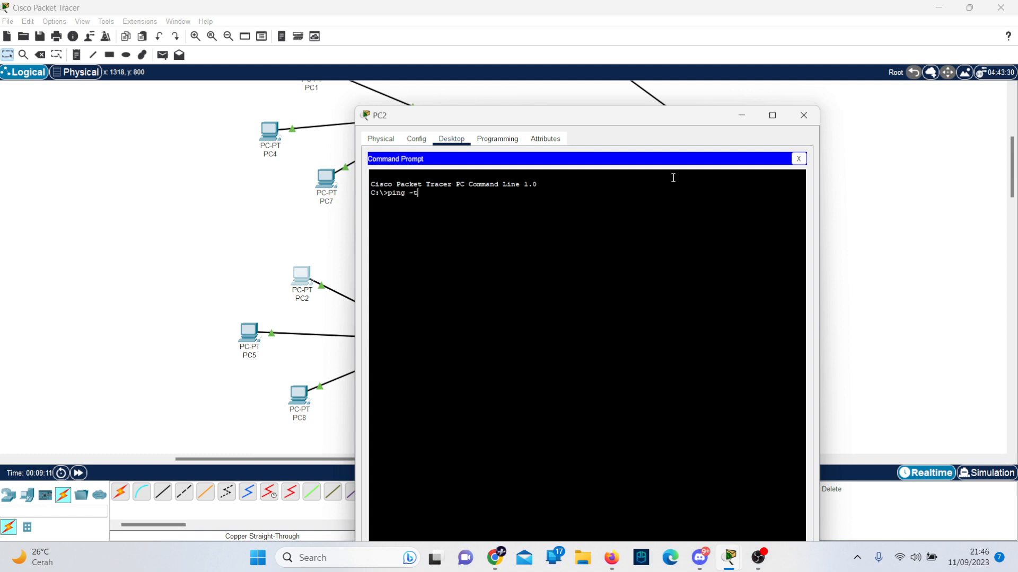
type(" 192.168.10.1")
key("Return")
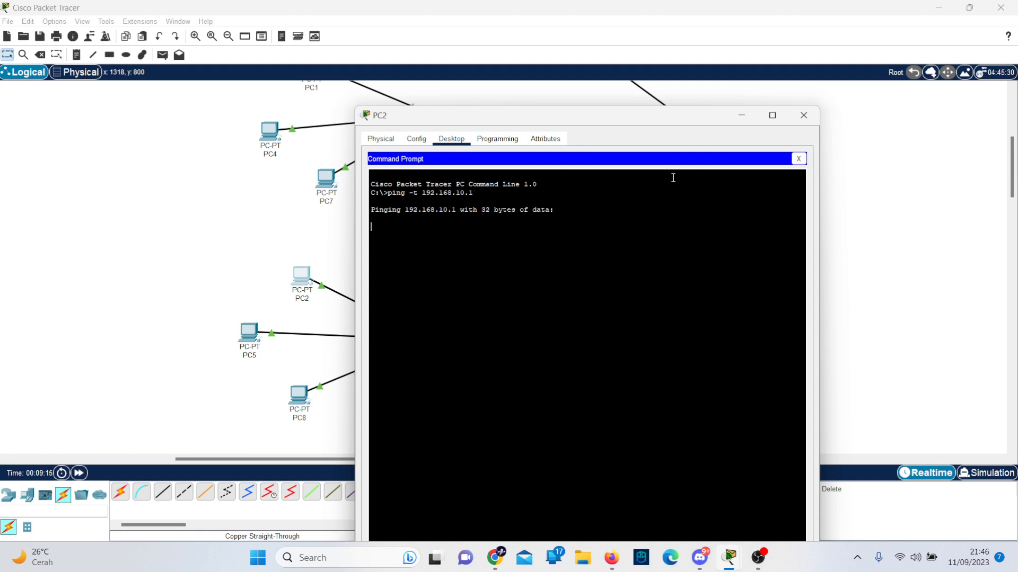
Check the PC0 and PC2 gateway ping slide in the Firefox PDF guide, and stop the running ping on PC2.
key("alt+Tab")
key("alt+Tab")
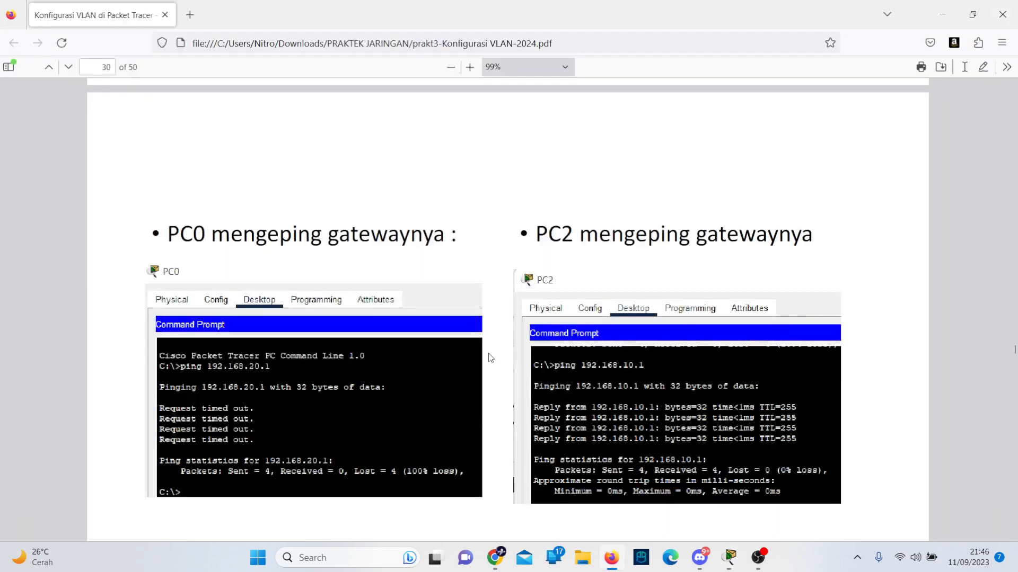
scroll(490, 357, "down", 1)
key("alt+Tab")
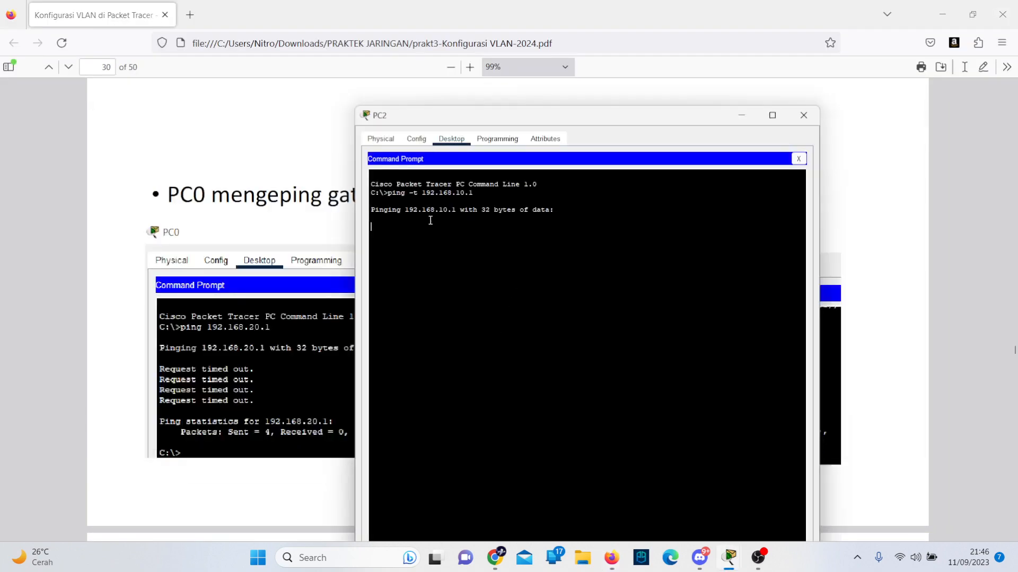
key("ctrl+c")
Compare the Packet Tracer topology with the guide's gateway ping slide, examining the PCs on Switch1, Switch2 and Switch3 and their links to Router2.
key("alt+Tab")
key("alt+Tab")
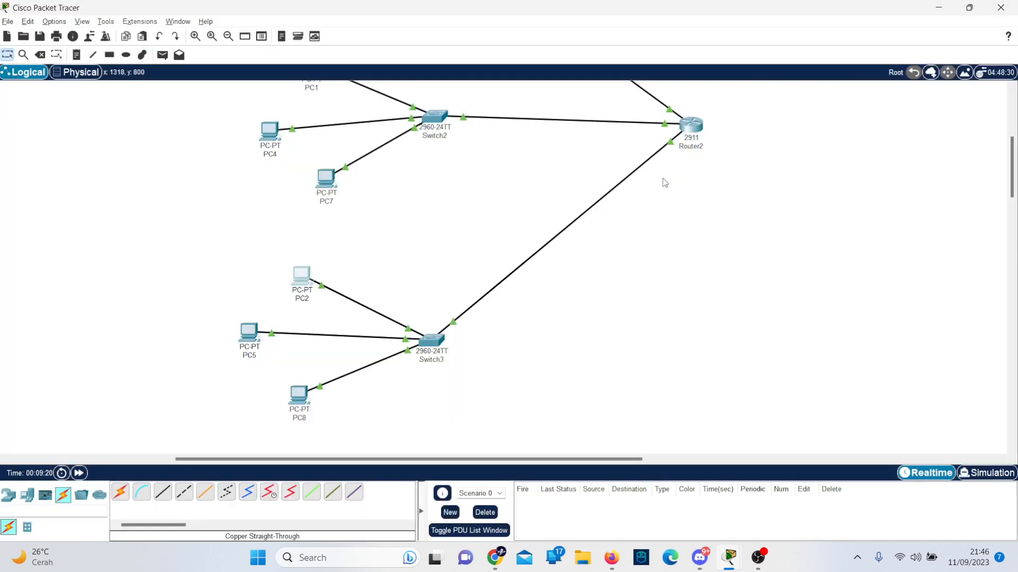
scroll(518, 211, "up", 3)
key("alt+Tab")
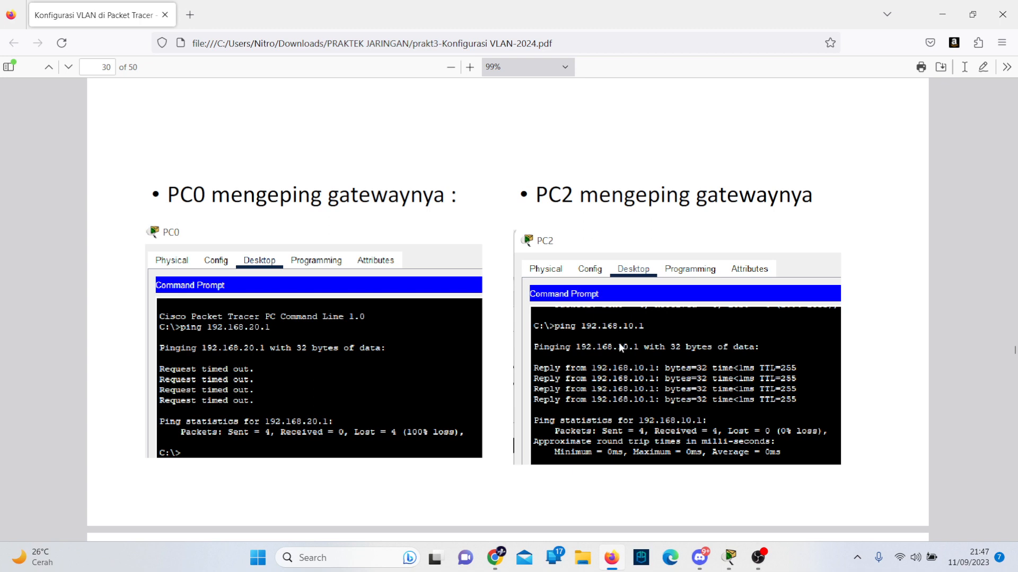
key("alt+Tab")
scroll(416, 297, "down", 3)
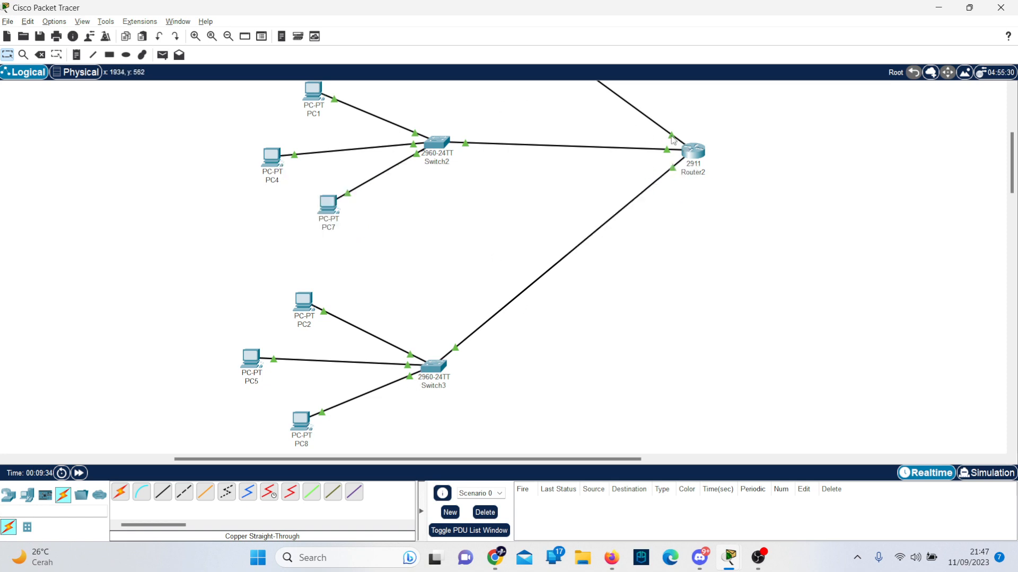
scroll(674, 140, "up", 8)
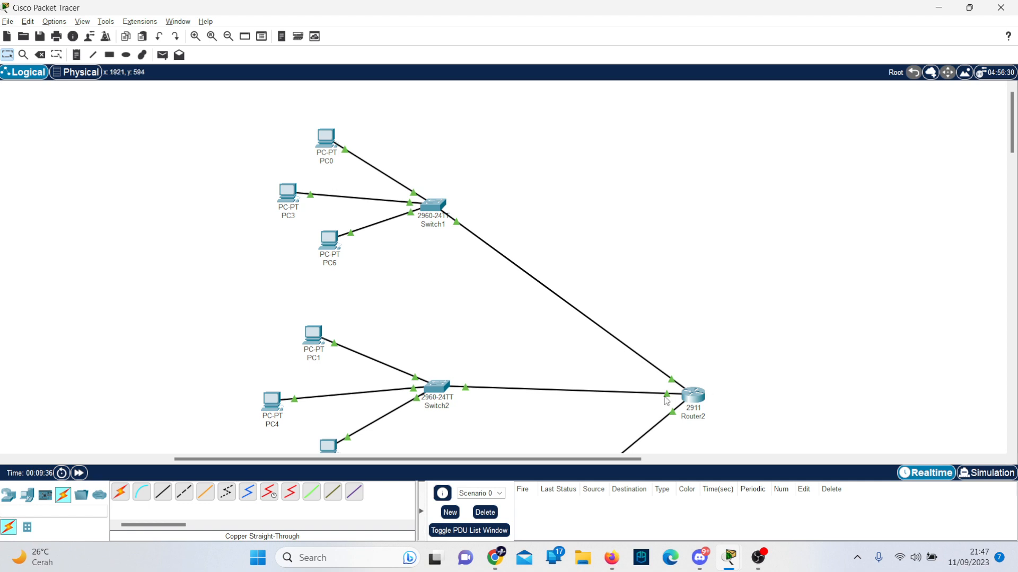
scroll(664, 396, "down", 5)
mouse_move(691, 240)
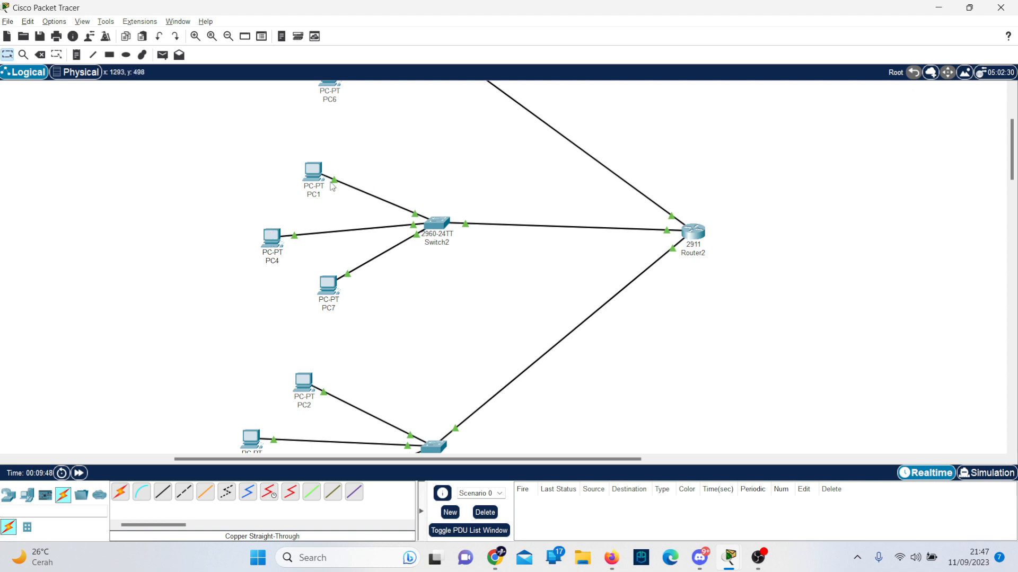
scroll(332, 183, "up", 2)
scroll(493, 314, "down", 5)
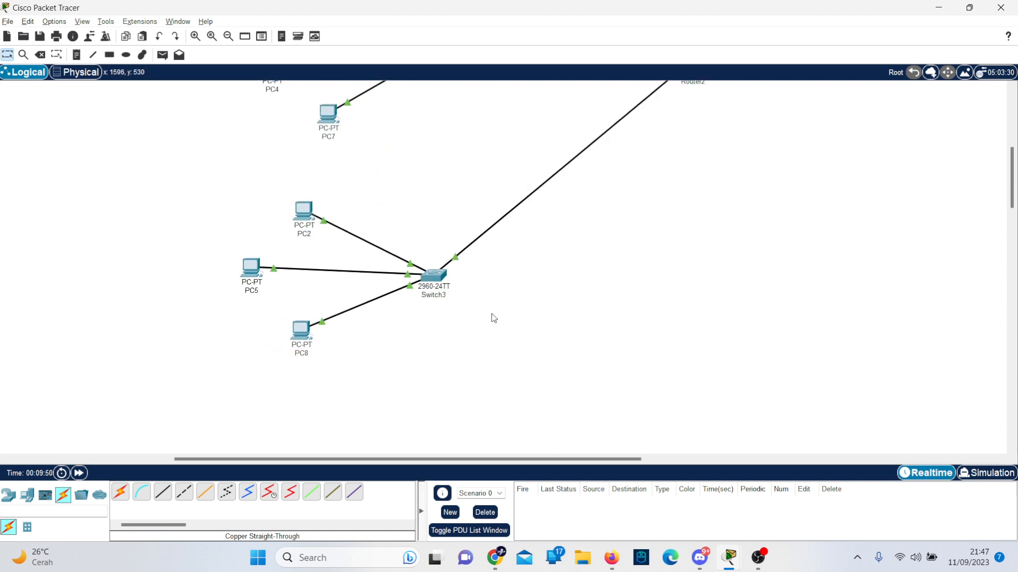
mouse_move(757, 557)
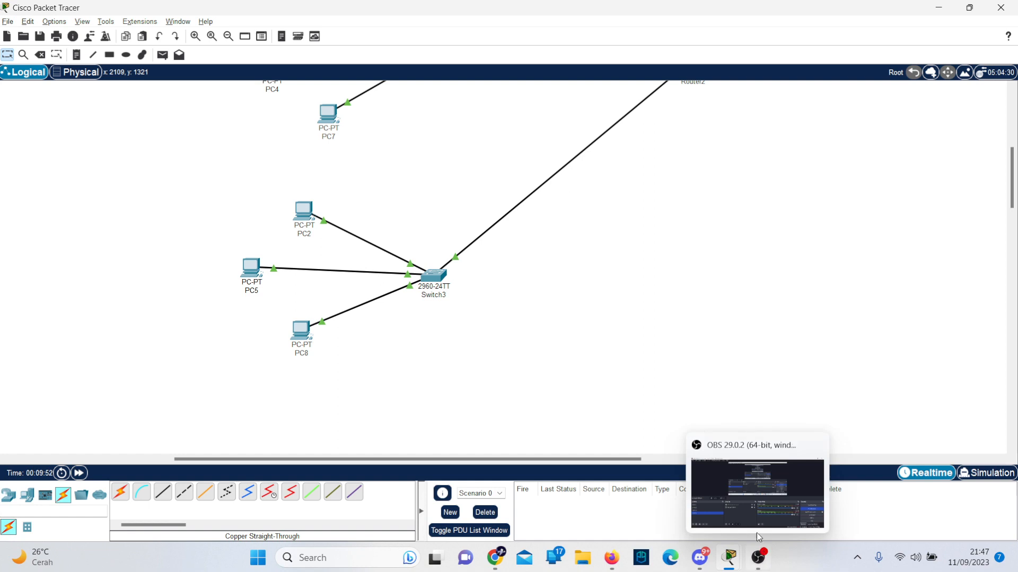
left_click(747, 494)
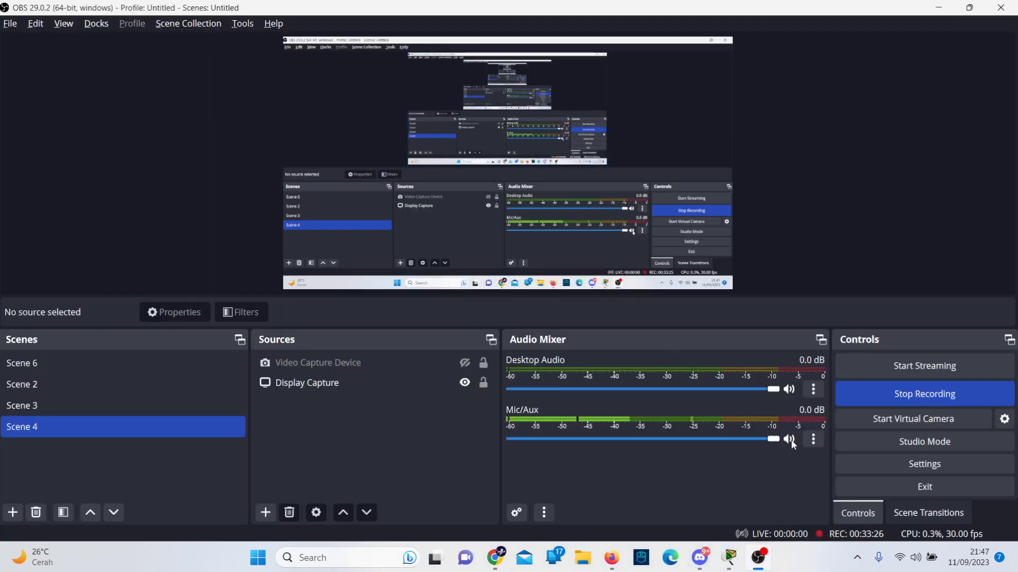
key("alt+Tab")
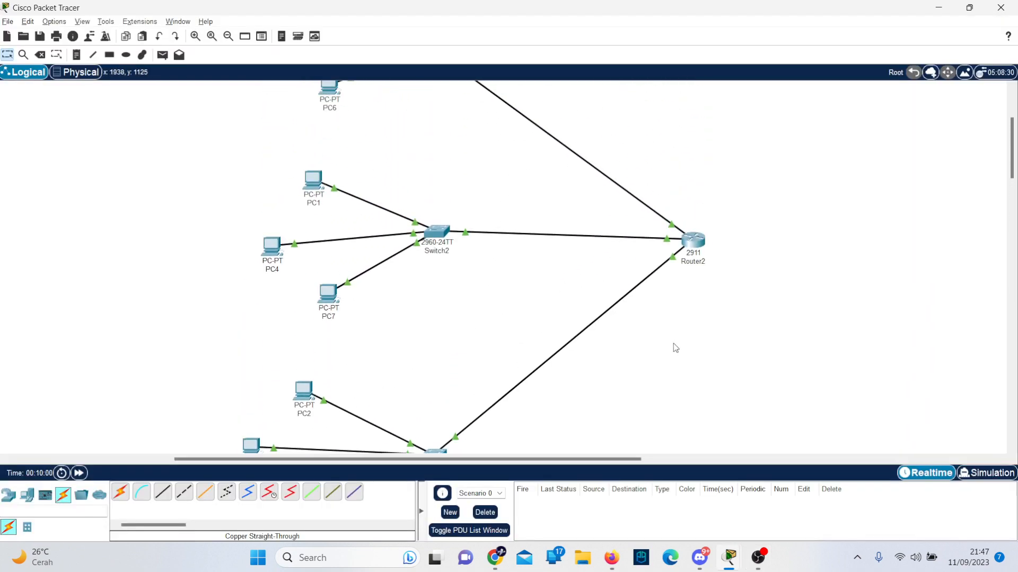
Save the Packet Tracer network in the saves folder as percobaan3_tanpavlan.
scroll(442, 260, "down", 2)
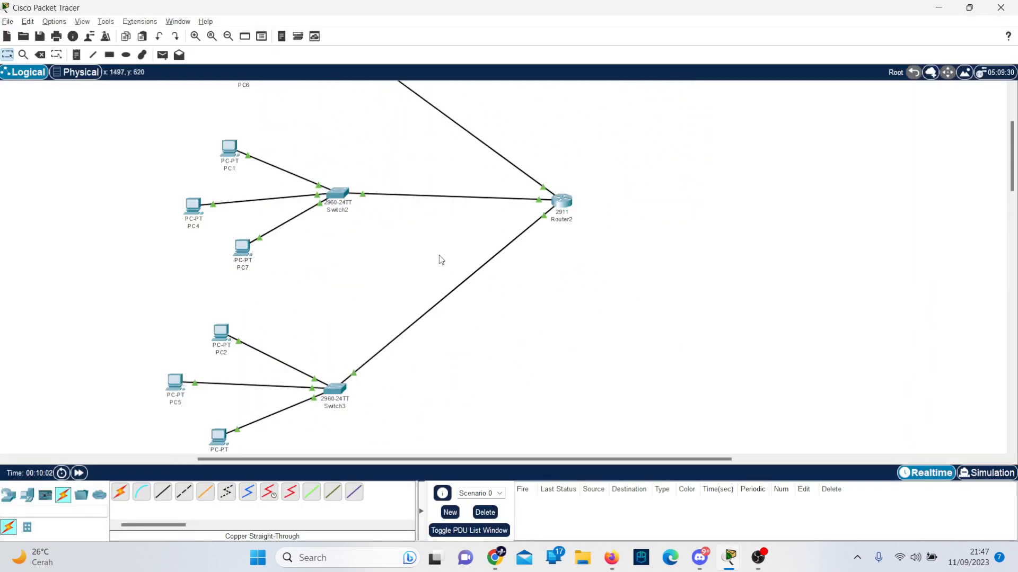
left_click(8, 21)
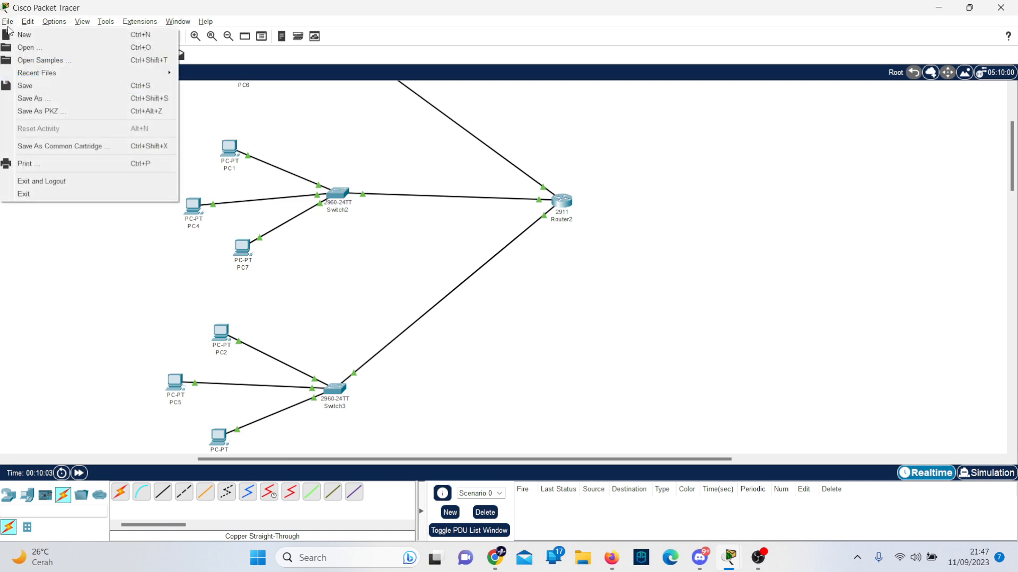
left_click(32, 86)
type("percoban")
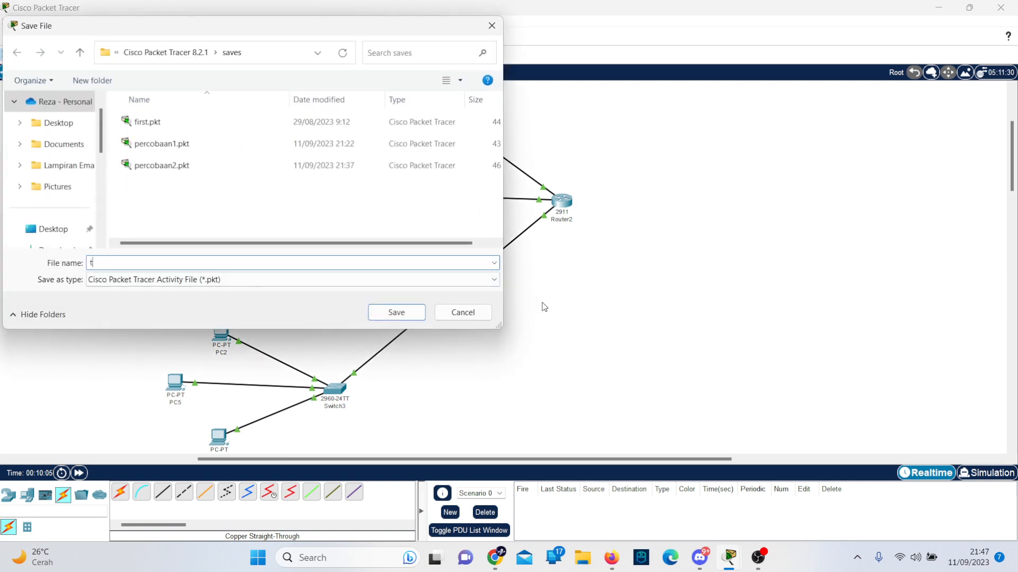
key("BackSpace")
type("an")
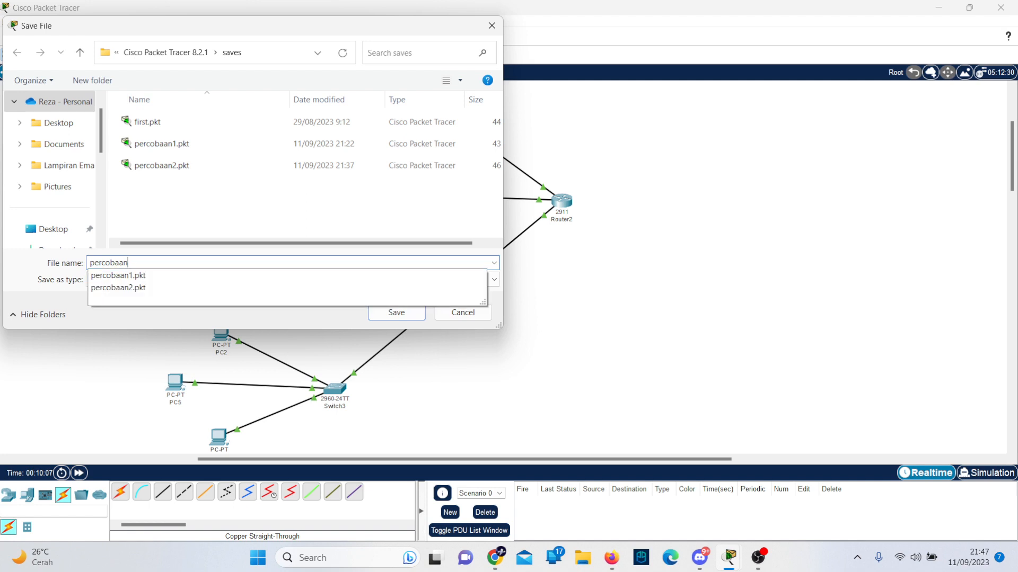
type("3_")
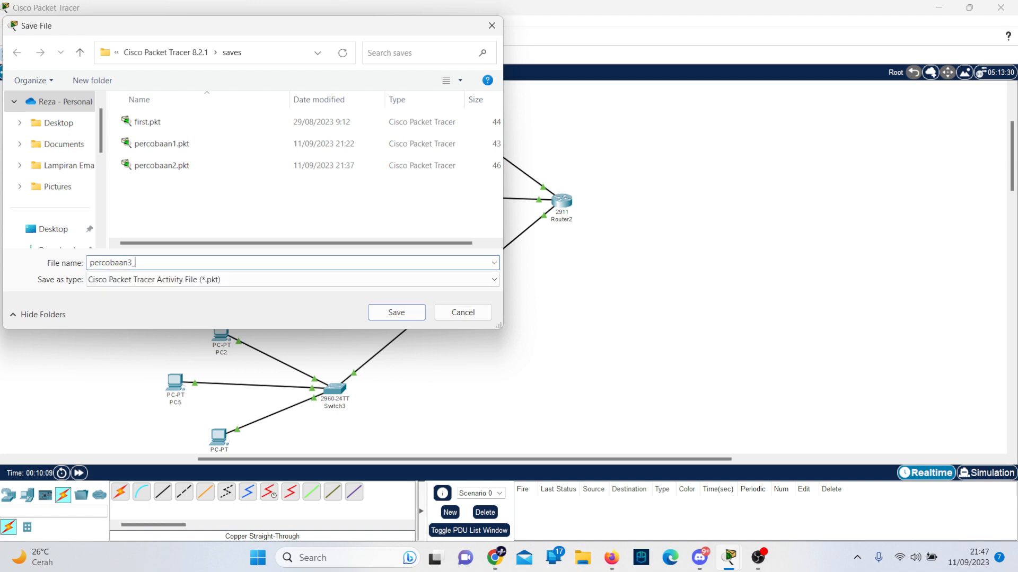
type("tanpavlan")
key("Return")
Switch to the PDF guide in Firefox and read the VLAN assignments and the Percobaan 4 : VLAN topology slide.
key("alt+Tab")
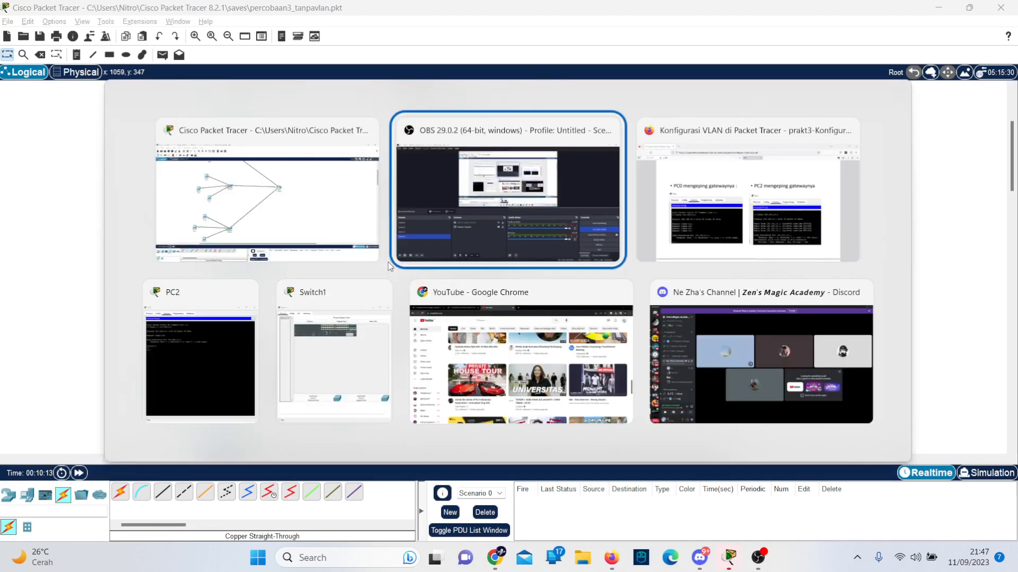
scroll(424, 279, "down", 6)
scroll(456, 303, "down", 3)
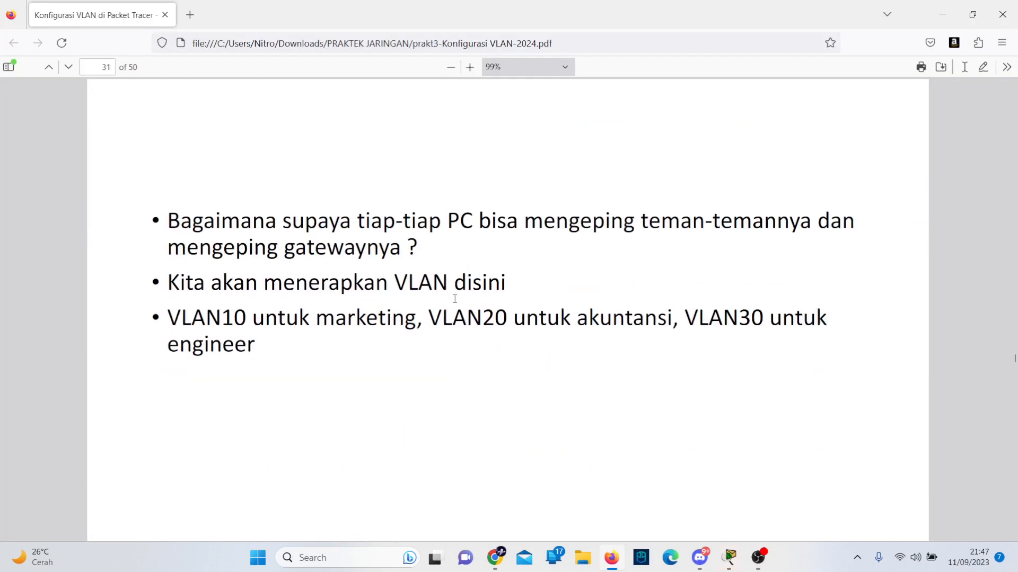
scroll(456, 303, "up", 1)
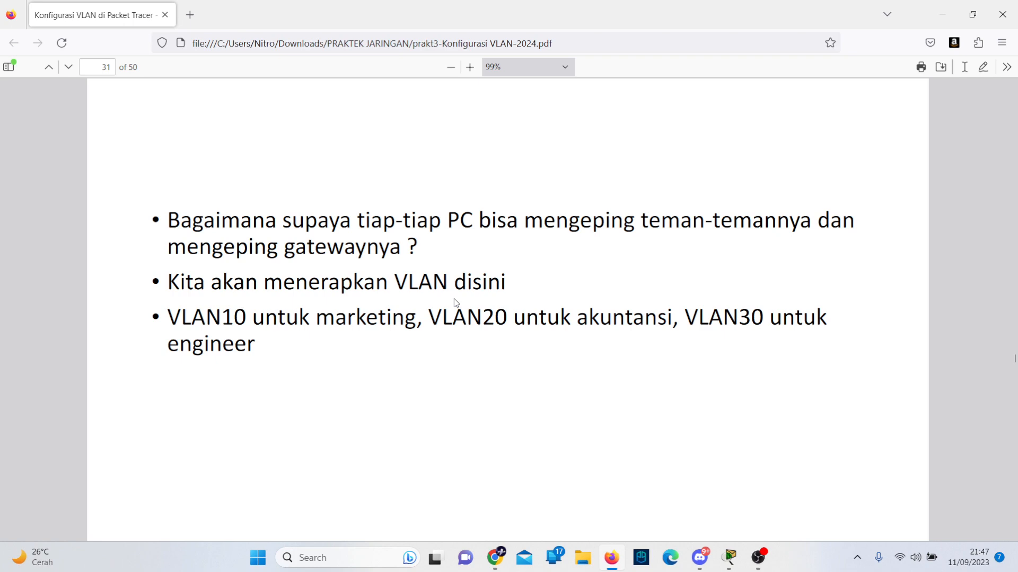
scroll(454, 303, "down", 8)
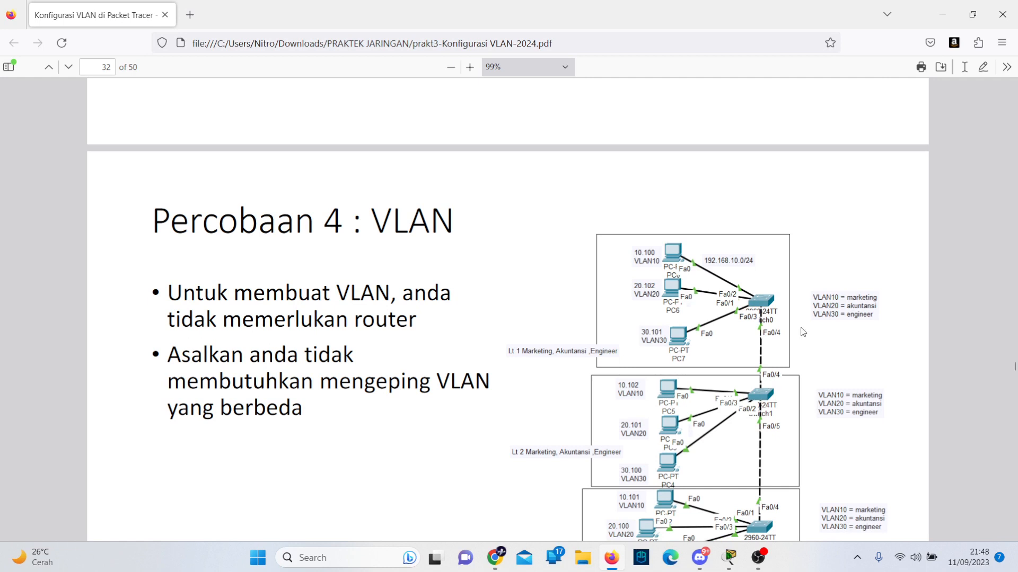
scroll(798, 274, "down", 2)
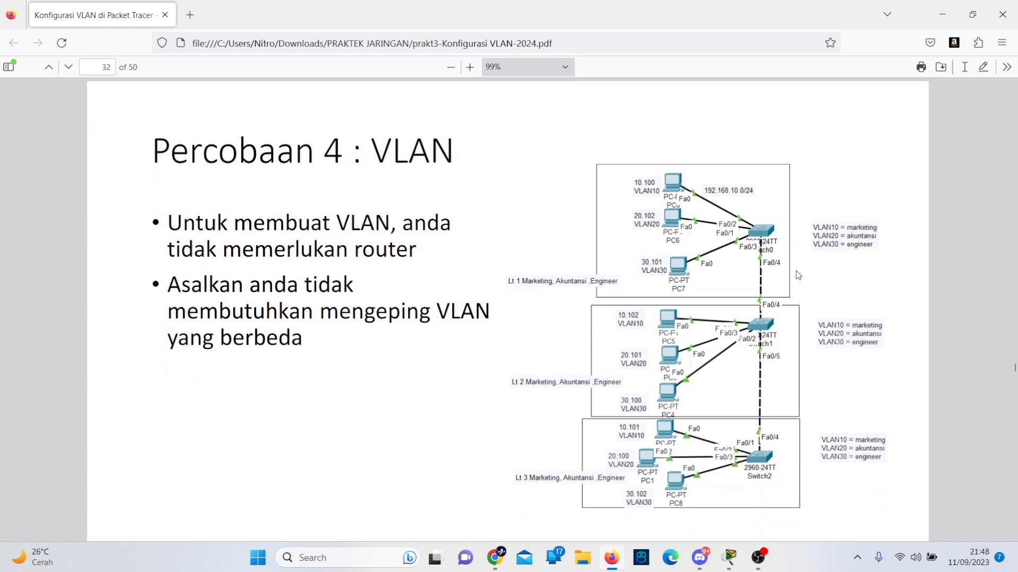
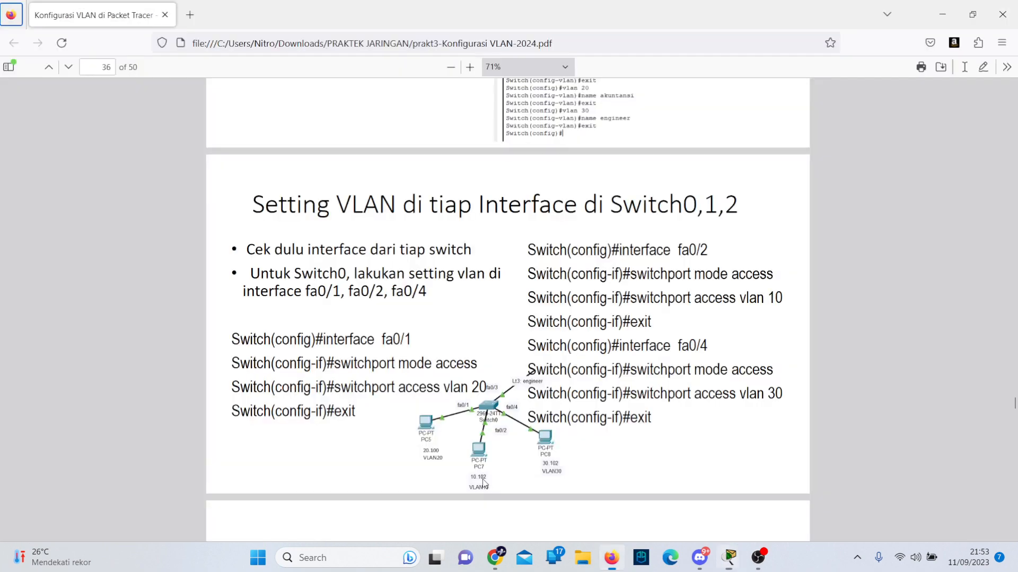
Set interface fa0/1 on Switch1 to access mode with switchport mode access, following the guide's interface slide.
key("alt+Tab")
type("swithc")
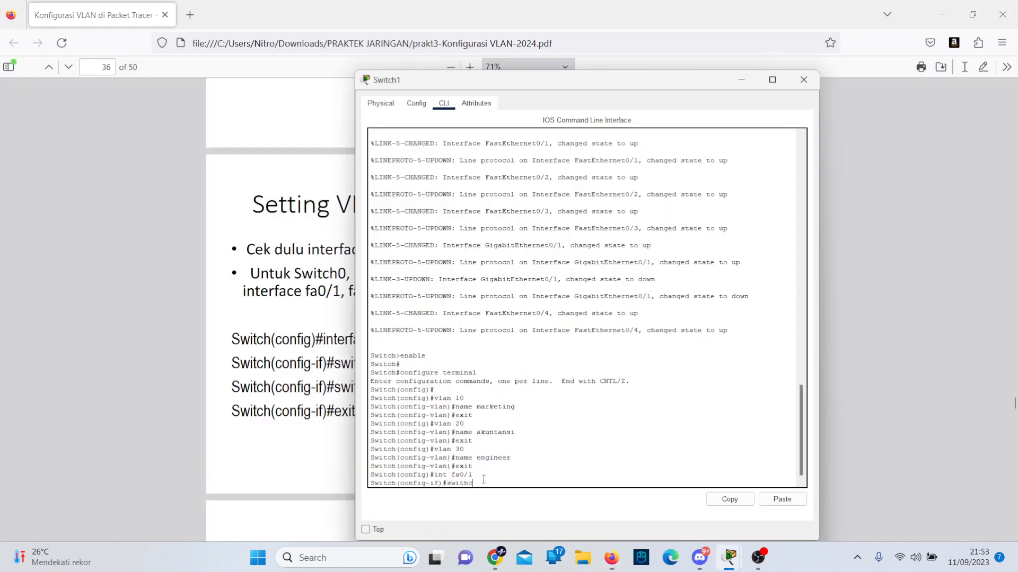
key("BackSpace")
key("BackSpace")
type("chport")
key("alt+Tab")
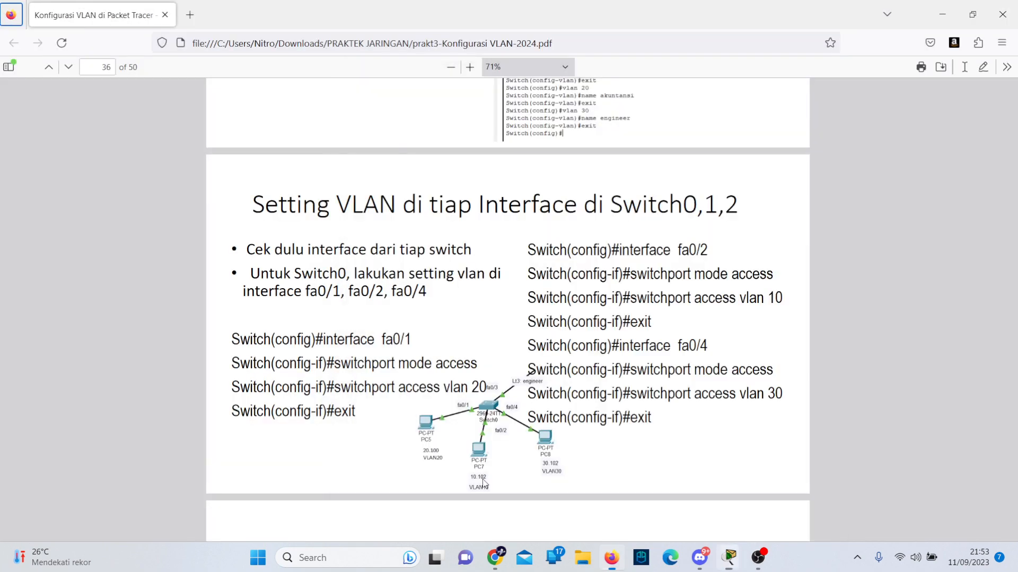
key("alt+Tab")
type("mode acce")
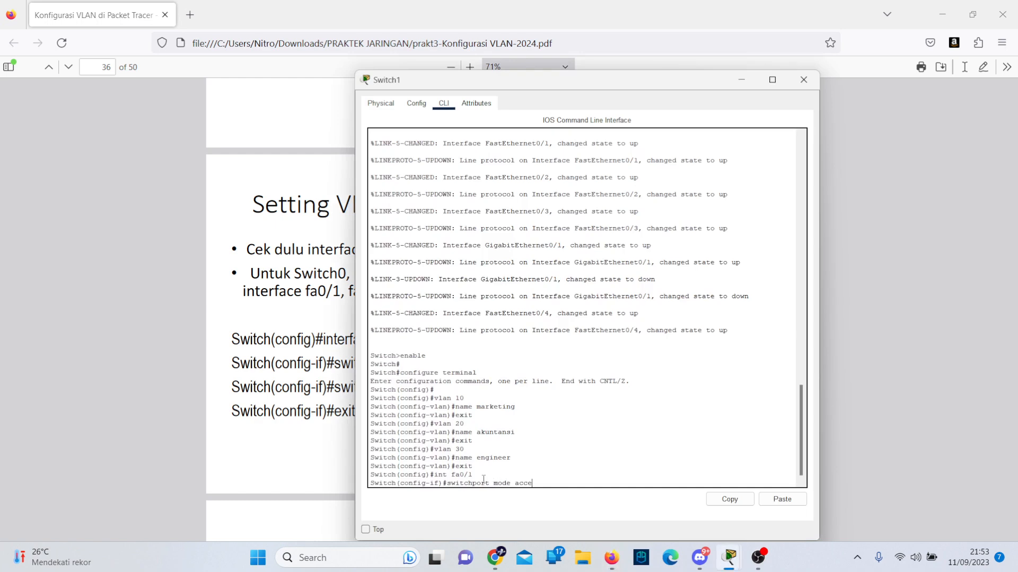
type("ss")
key("alt+Tab")
key("alt+Tab")
key("Return")
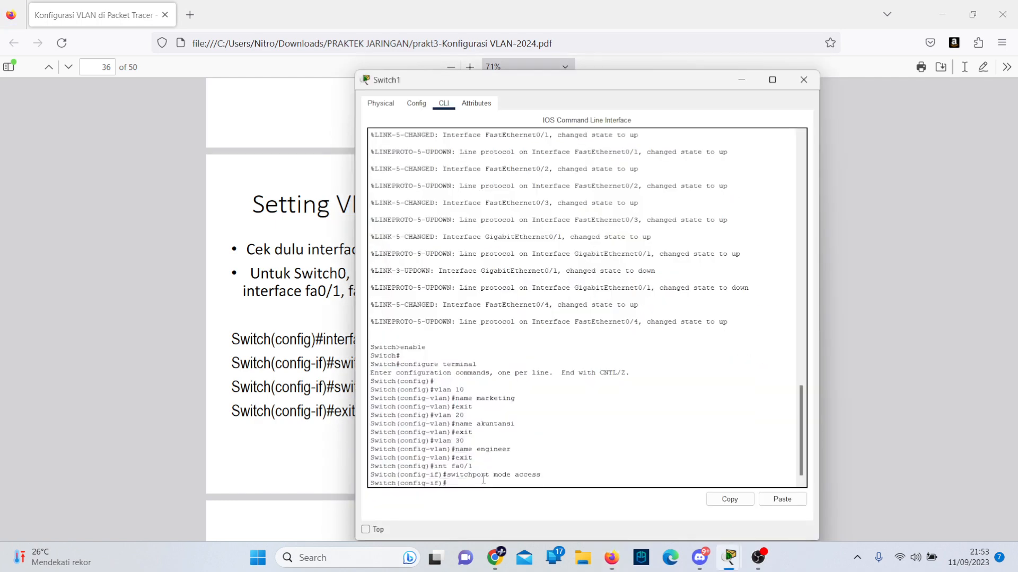
Assign interface fa0/1 on Switch1 to VLAN 10 with switchport access vlan 10, checking the syntax in the guide.
key("alt+Tab")
key("alt+Tab")
key("alt+Tab")
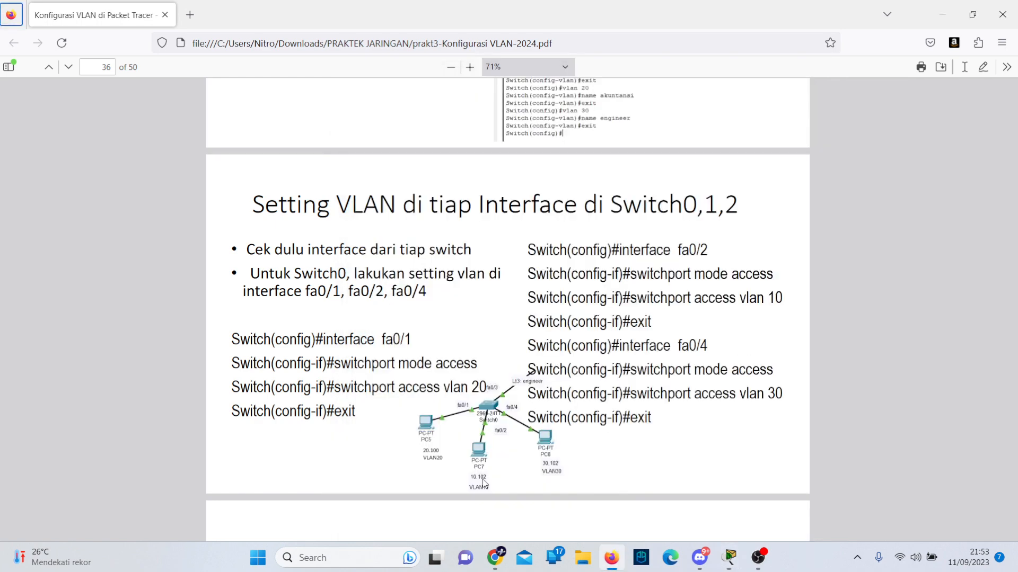
key("alt+Tab")
type("switchport")
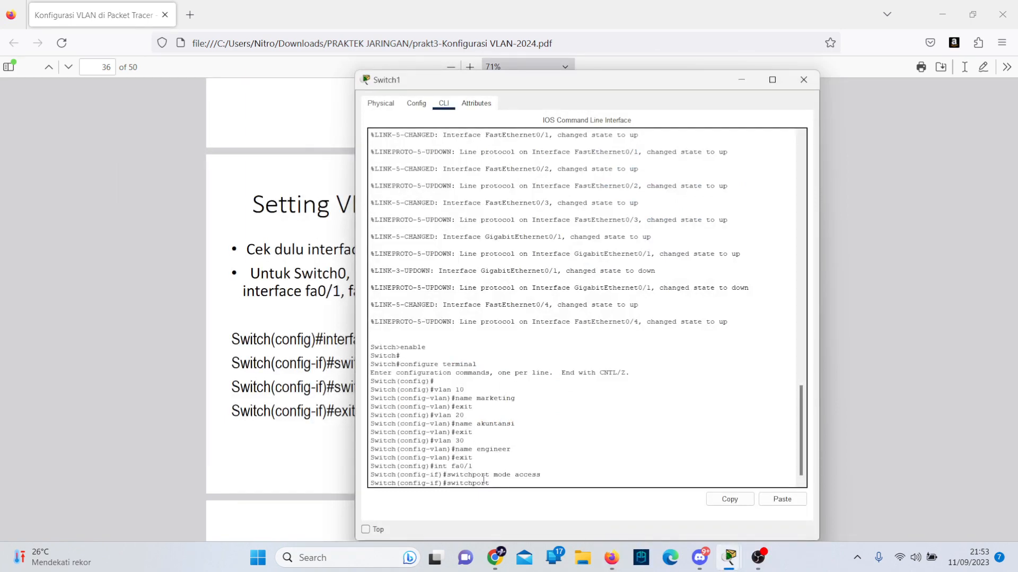
type(" access")
key("alt+Tab")
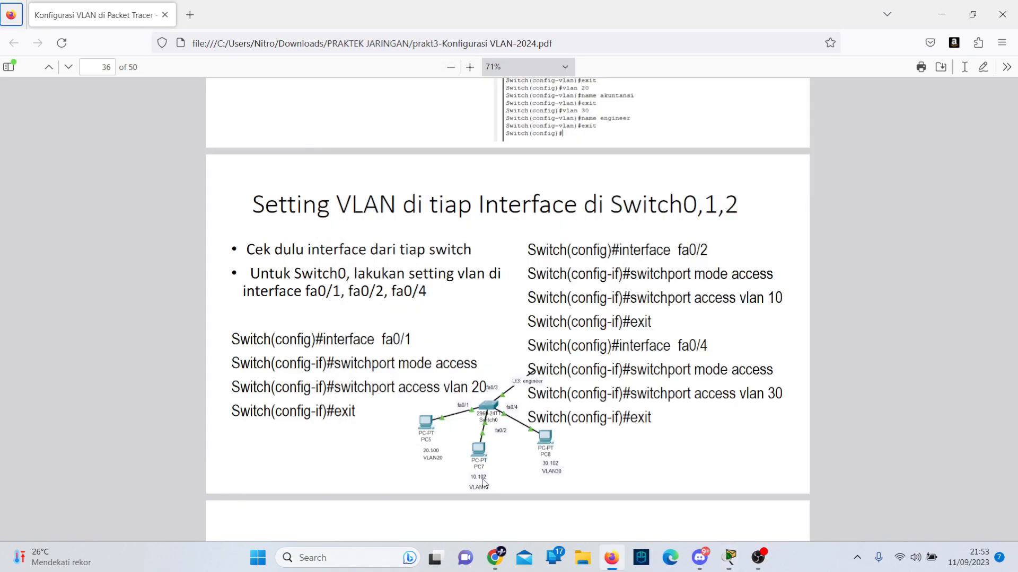
key("alt+Tab")
type("vlan 10")
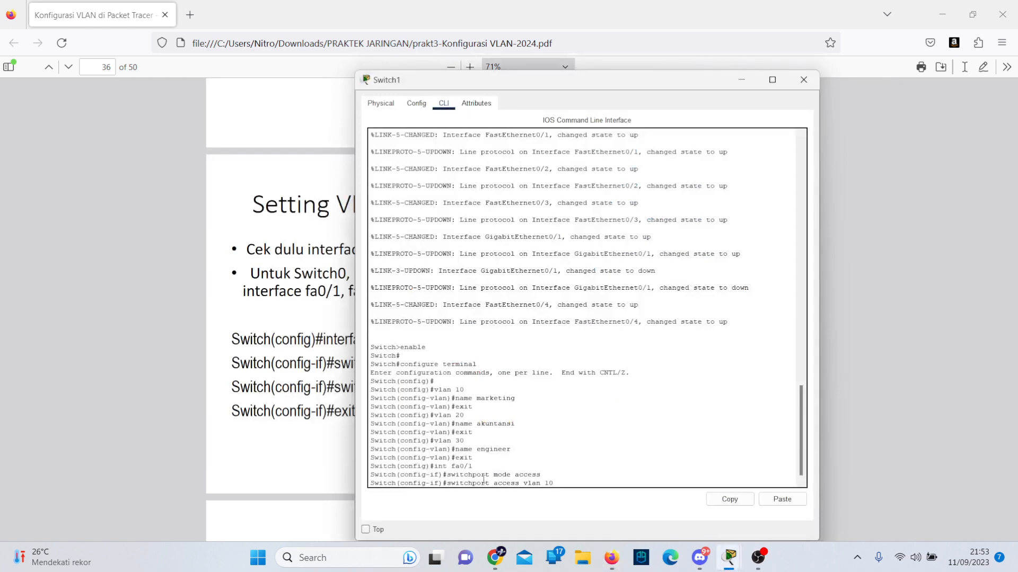
key("Return")
key("alt+Tab")
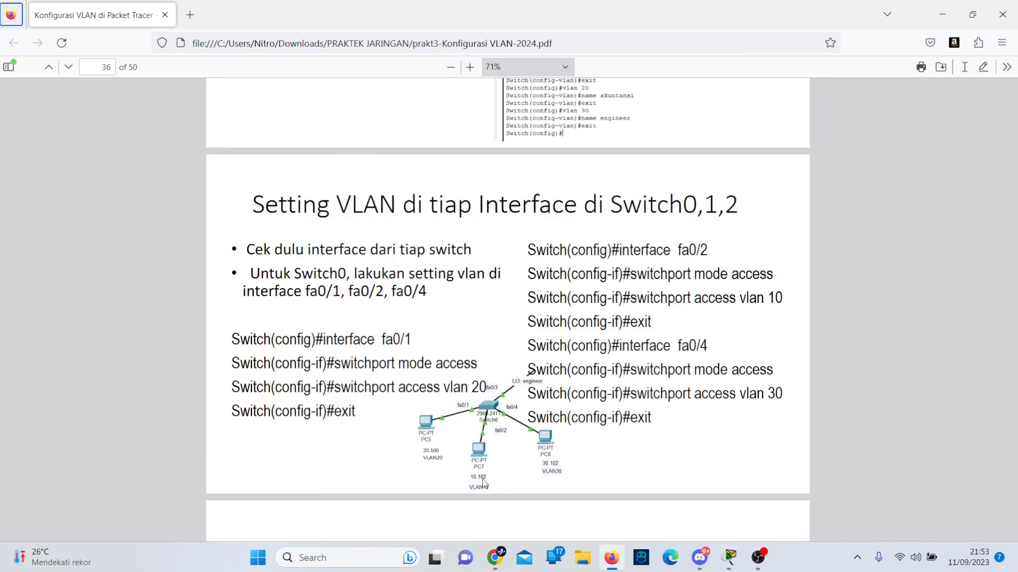
Exit the fa0/1 configuration on Switch1 and enter interface fa0/2, checking the guide and the topology's port labels.
key("alt+Tab")
type("exit")
key("Return")
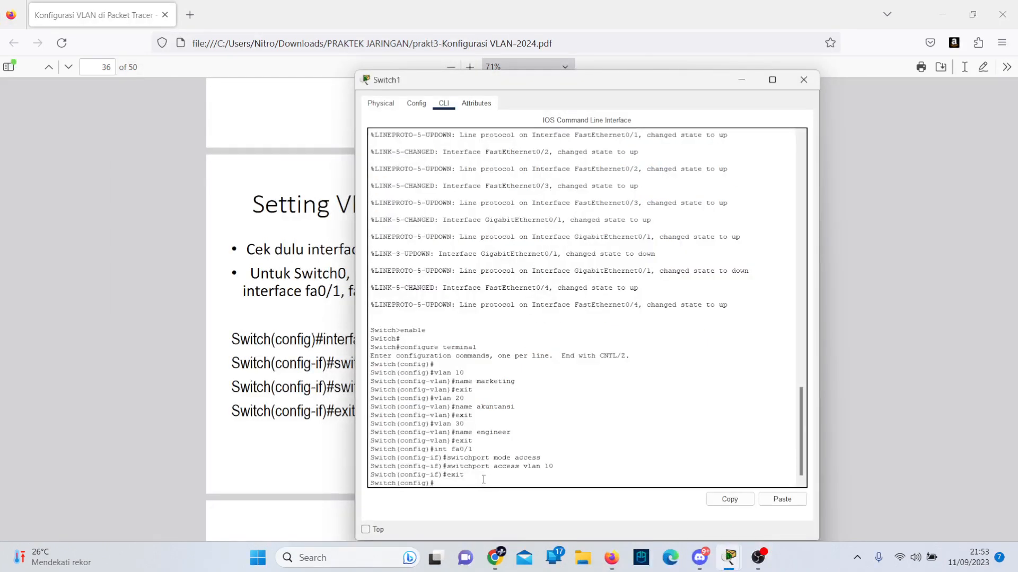
key("Up")
key("Up")
key("Up")
key("Up")
key("alt+Tab")
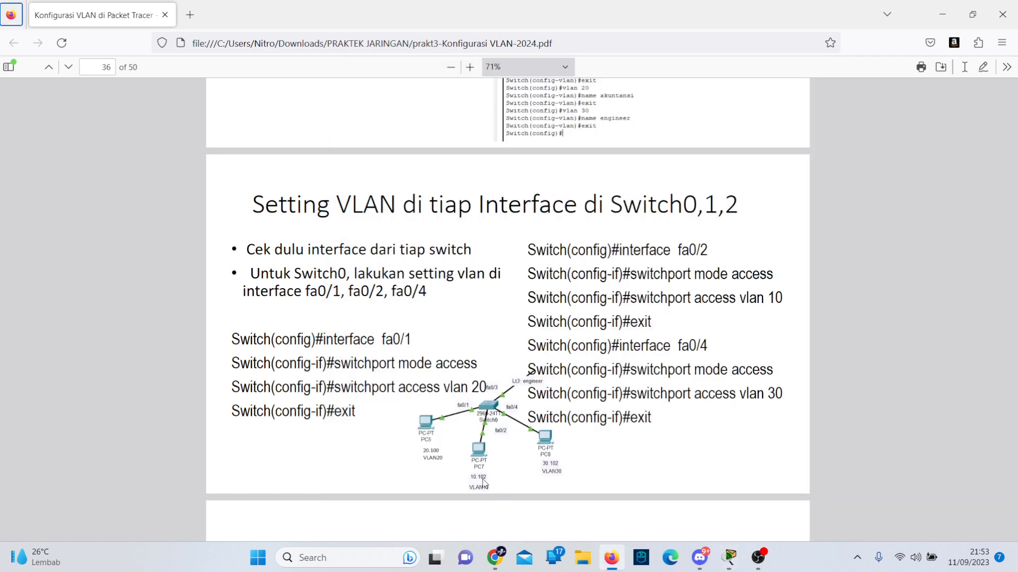
key("alt+Tab")
key("alt+Tab")
key("alt+Tab")
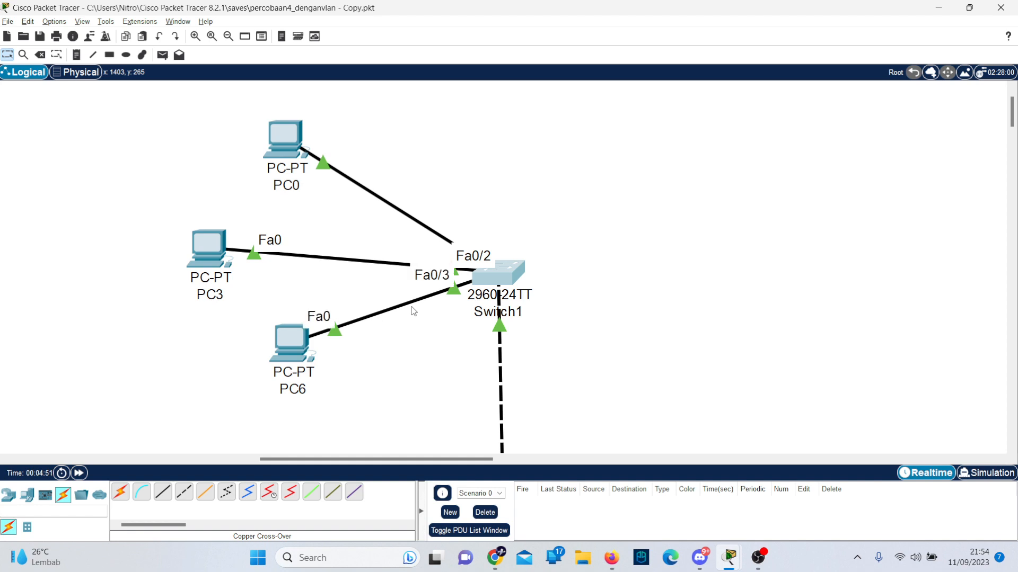
left_click(494, 272)
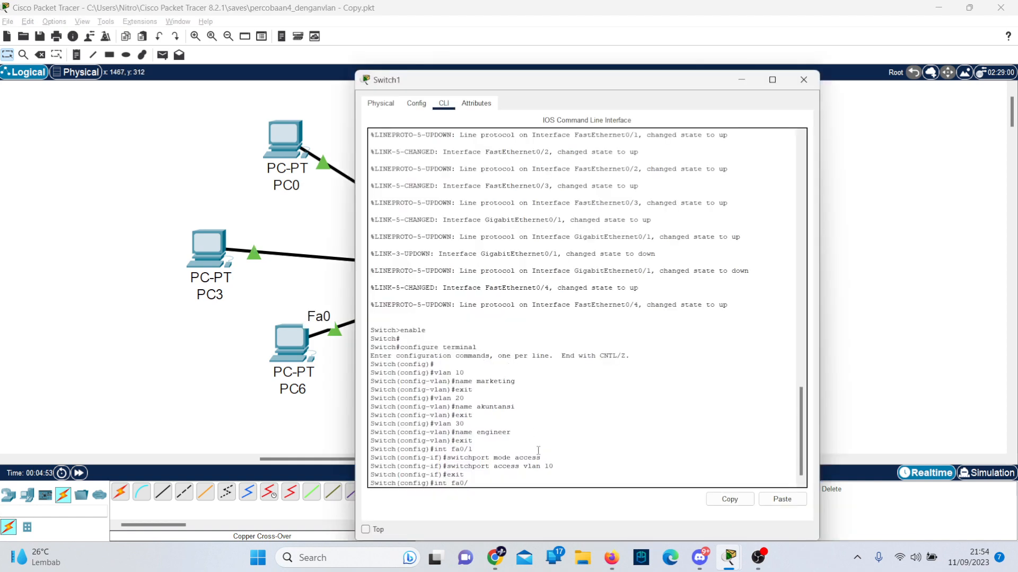
type("int fa0/2")
key("Return")
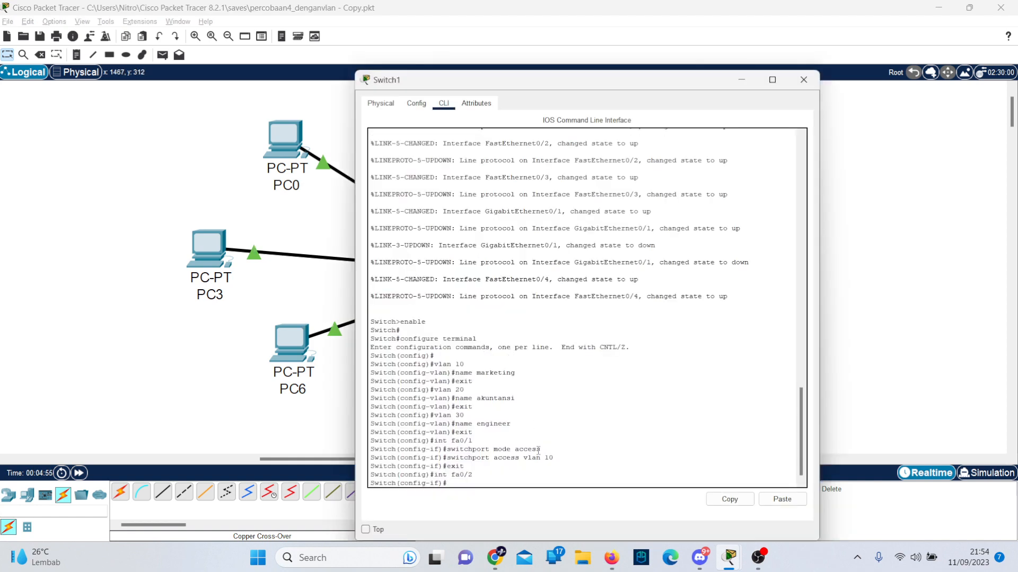
Set interface fa0/2 on Switch1 to access mode with switchport mode access.
key("Up")
key("Up")
key("Up")
key("Up")
key("Return")
Assign interface fa0/2 on Switch1 to VLAN 20 with switchport access vlan 20 and exit the interface configuration.
key("Up")
key("Up")
key("Up")
key("Up")
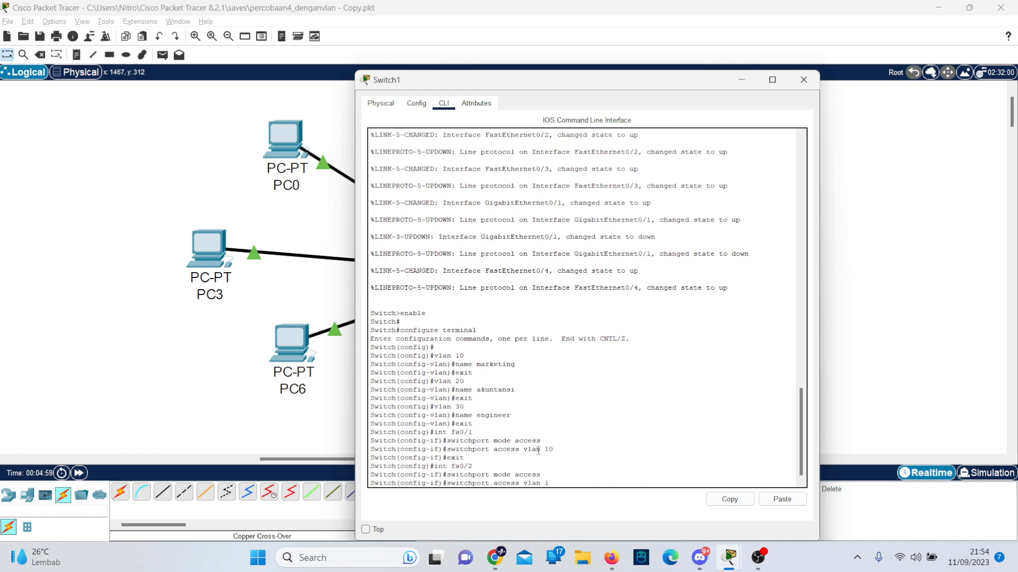
key("BackSpace")
type("20")
key("Return")
key("Up")
key("Up")
key("Up")
key("Up")
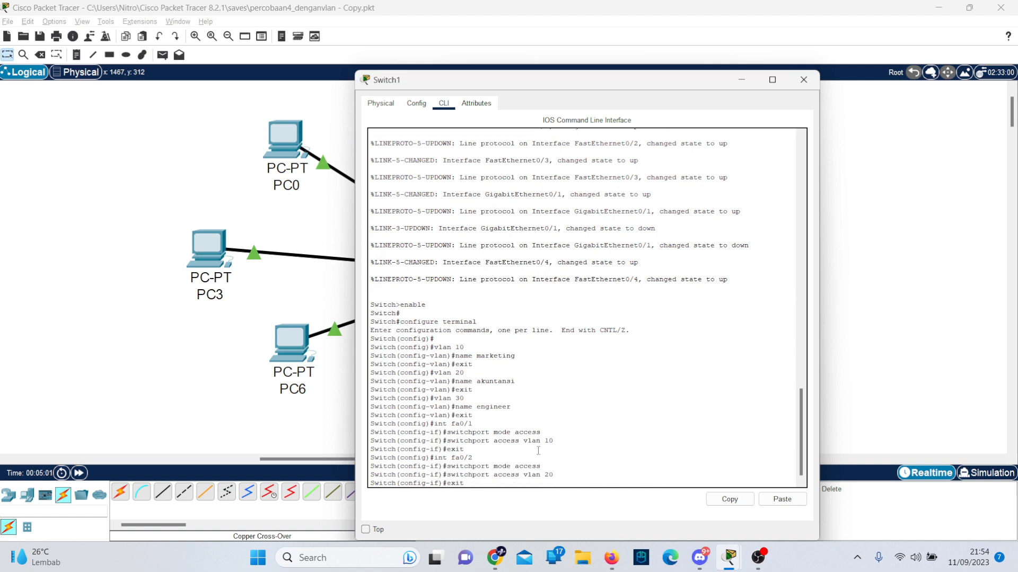
key("Return")
Enter interface fa0/3 on Switch1 and set it to access mode with switchport mode access.
key("Up")
key("Up")
key("Up")
key("Up")
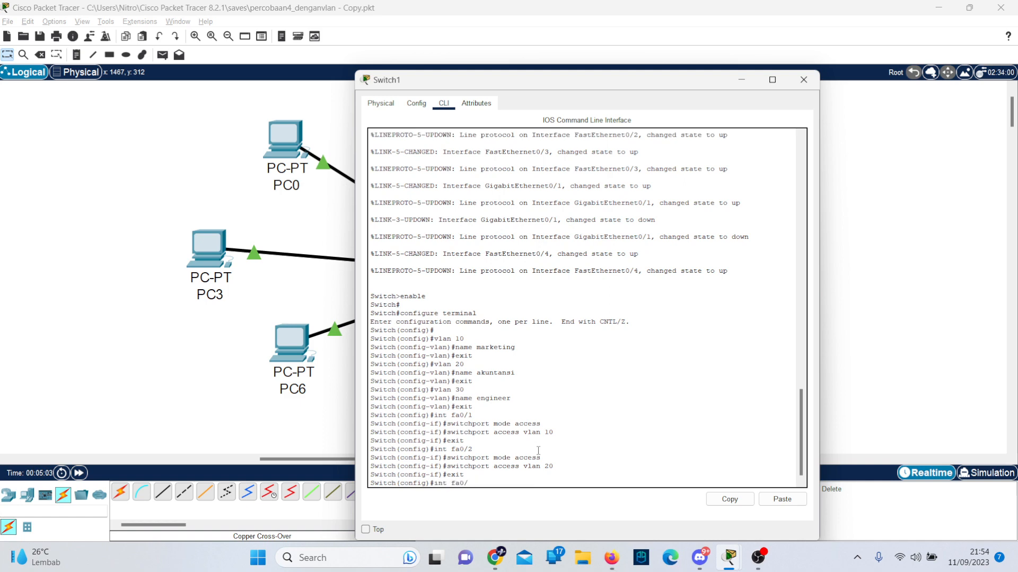
key("Return")
key("Return")
key("Up")
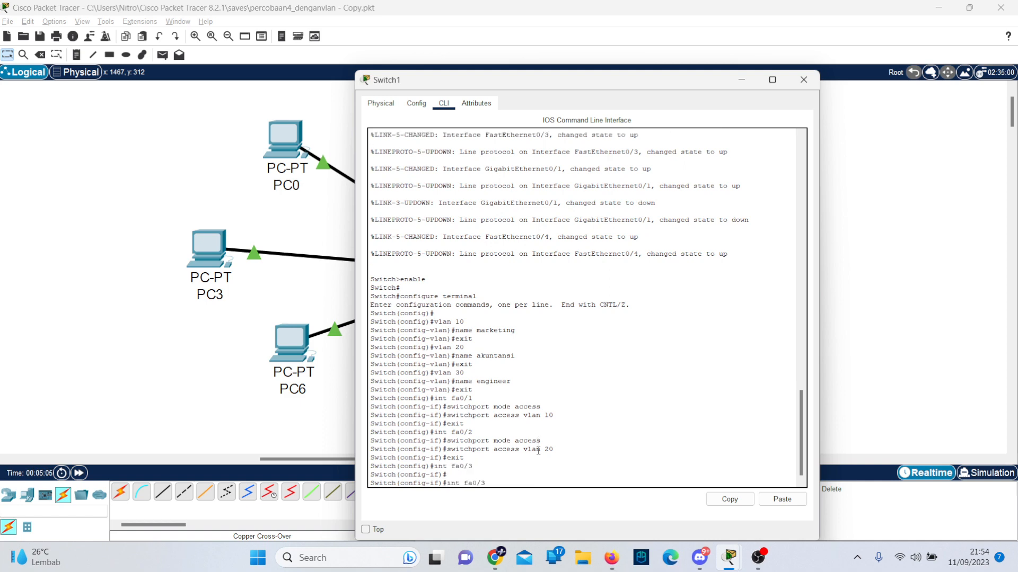
key("Up")
key("Up")
key("Up")
key("Return")
Assign interface fa0/3 on Switch1 to VLAN 30 with switchport access vlan 30 and exit the interface configuration.
key("Up")
key("Up")
key("Up")
key("Up")
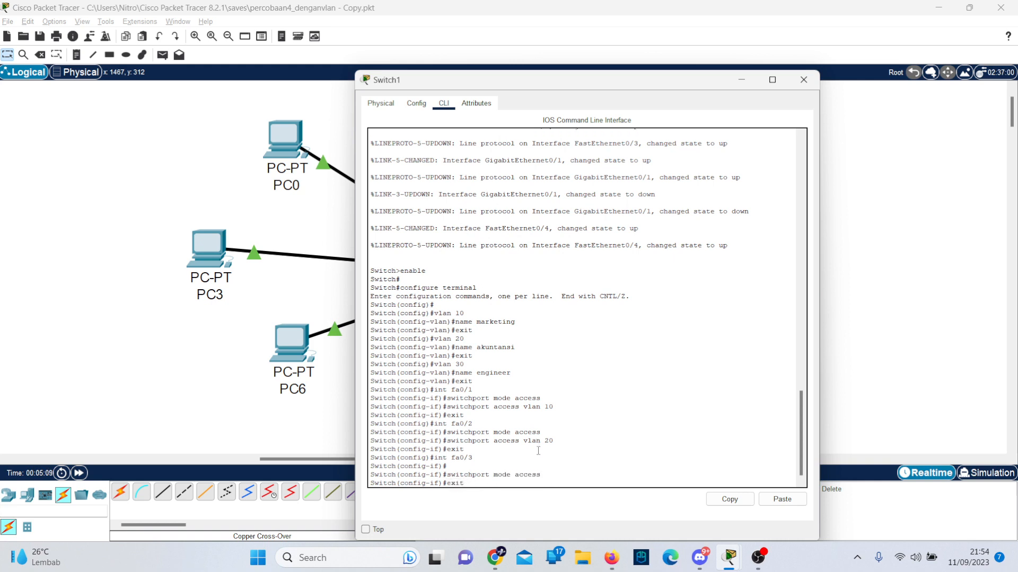
type("30")
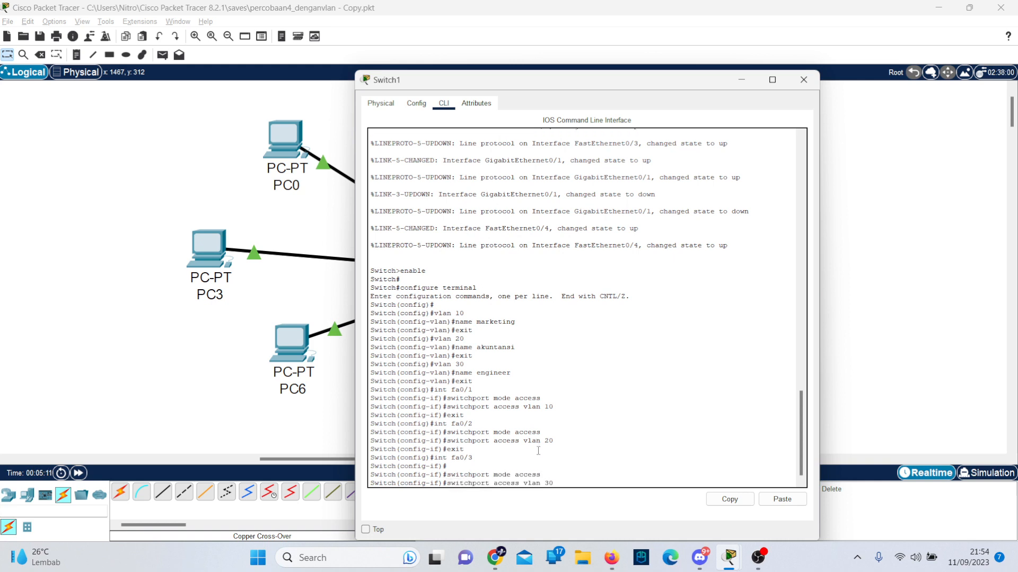
key("Return")
key("Up")
key("Up")
key("Up")
key("Up")
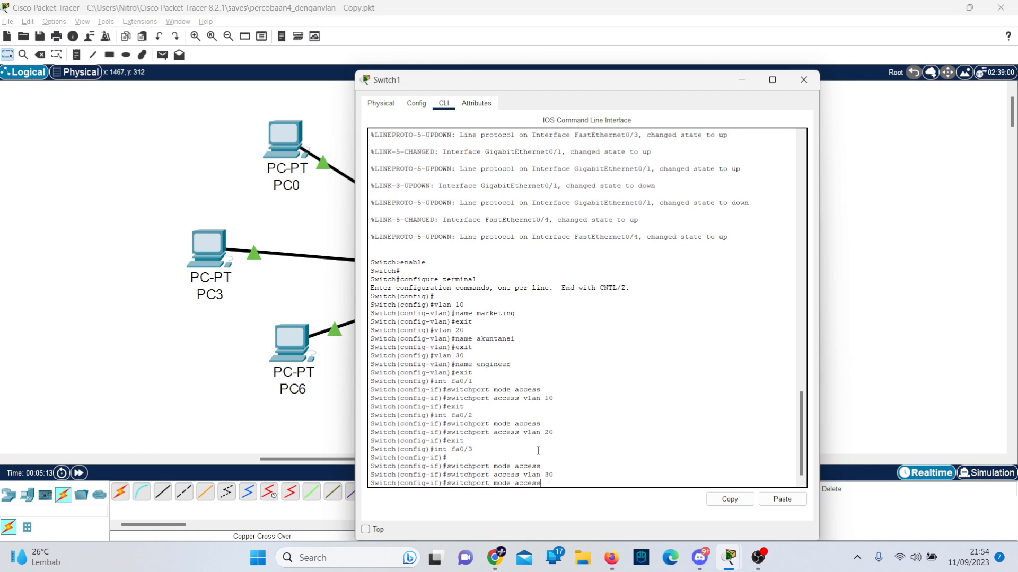
key("Return")
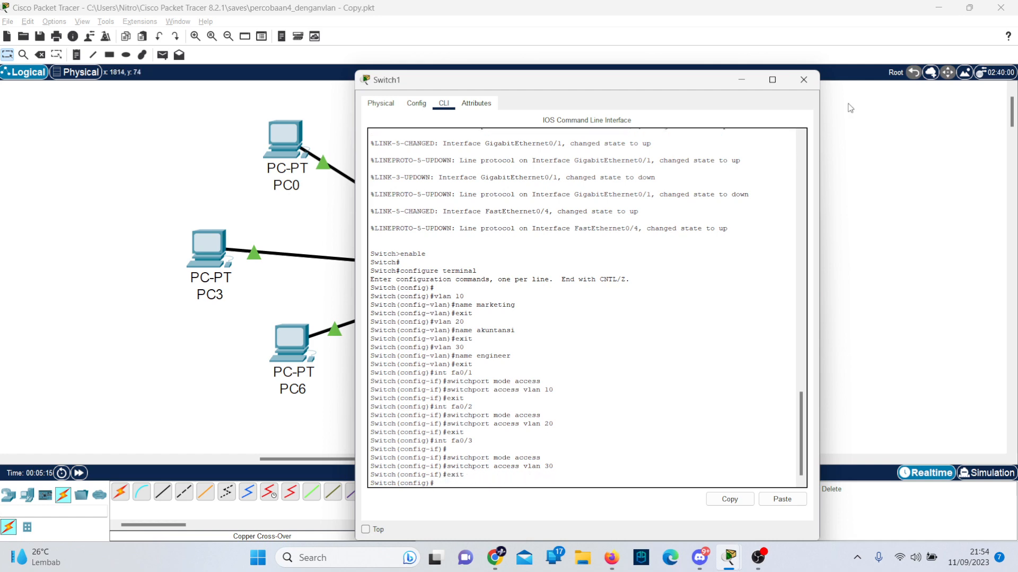
Close Switch1's window, open Switch2's command line and enter global configuration mode with conf t.
left_click(803, 79)
scroll(633, 219, "down", 3)
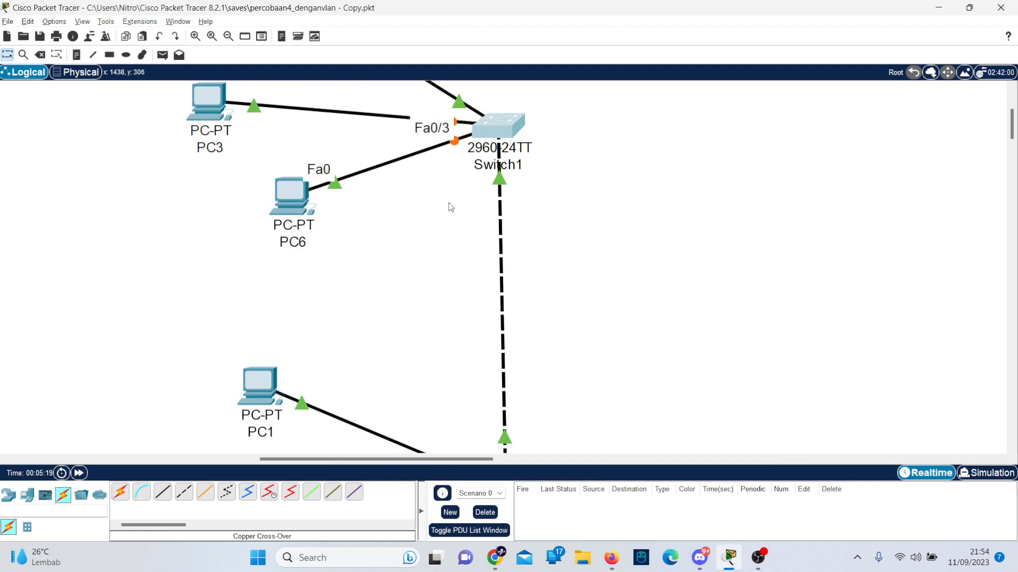
scroll(448, 203, "down", 1)
scroll(449, 221, "up", 4)
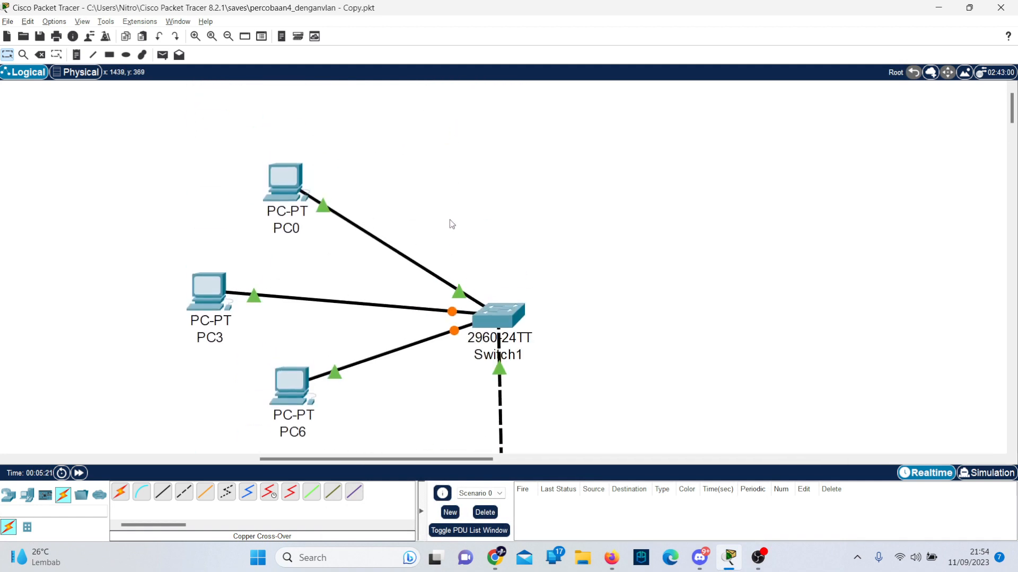
scroll(547, 304, "down", 5)
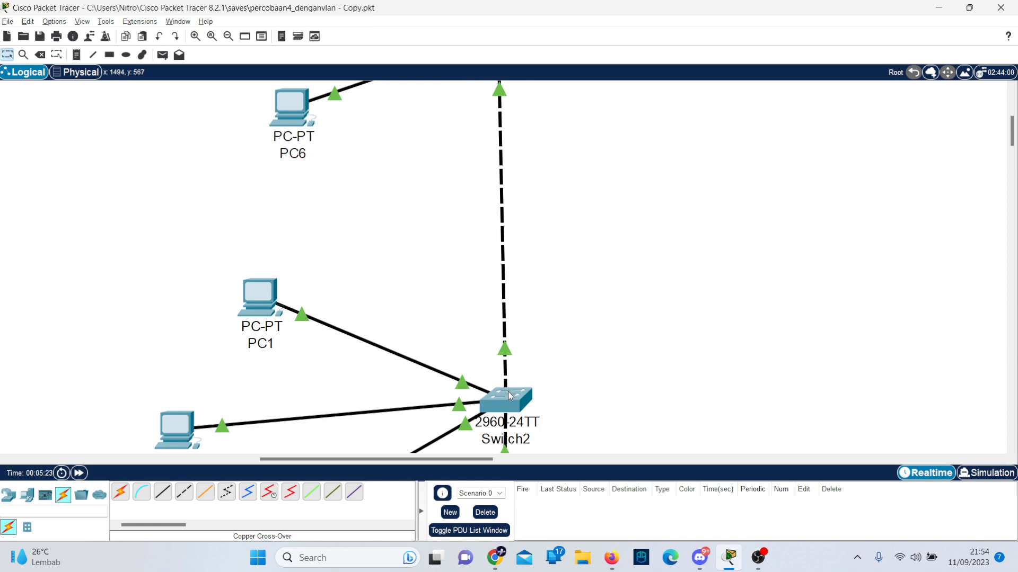
left_click(508, 395)
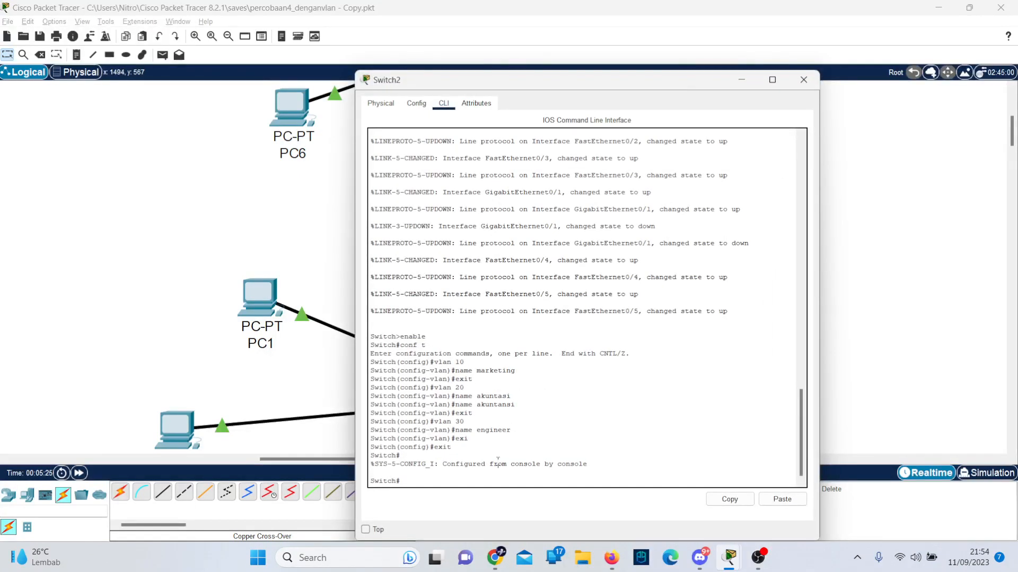
type("conf t")
key("Return")
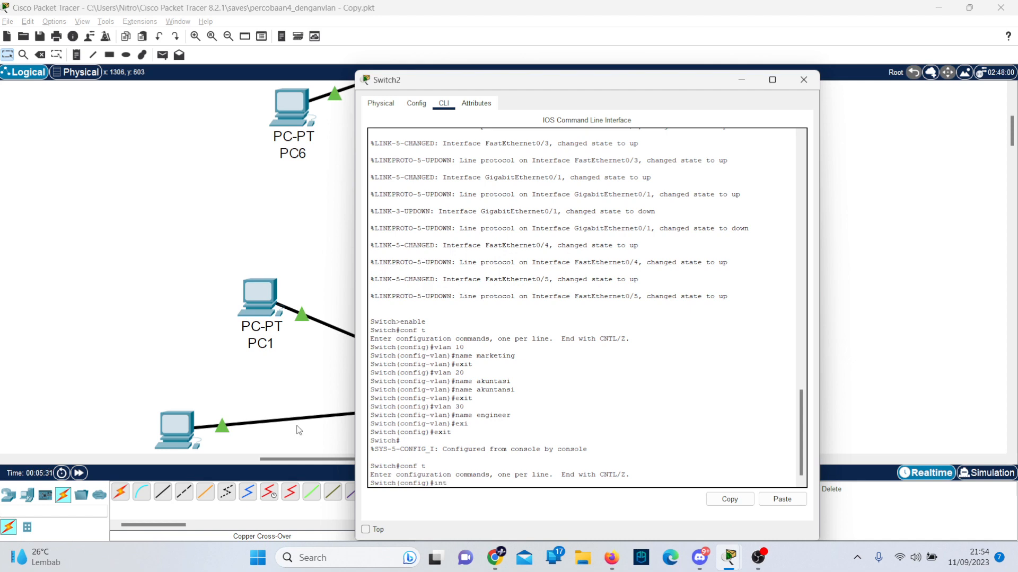
Enter interface fa0/1 on Switch2 with int fa0/1, checking its connections in the topology.
left_click(294, 188)
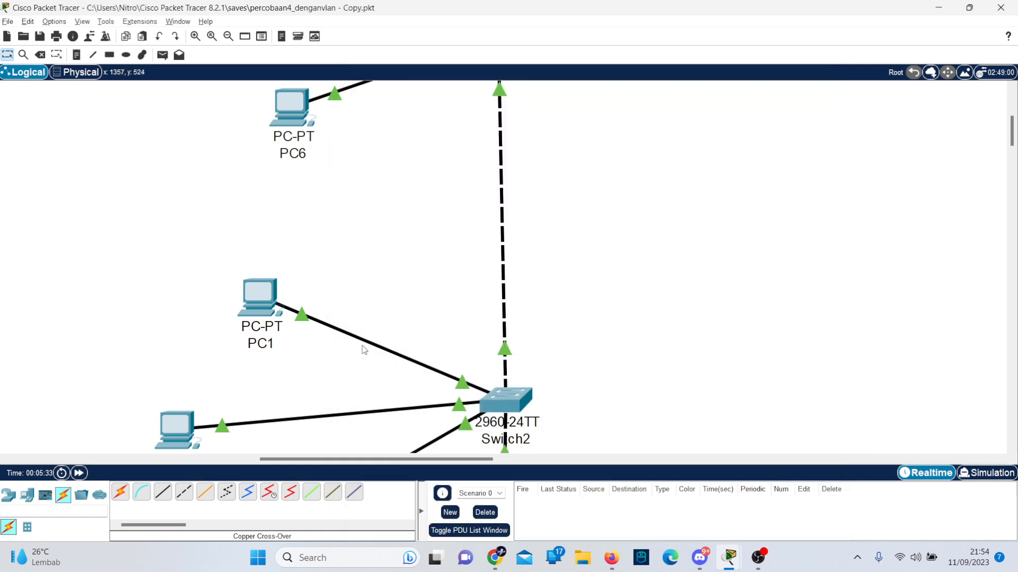
mouse_move(368, 350)
key("alt+Tab")
type("fa")
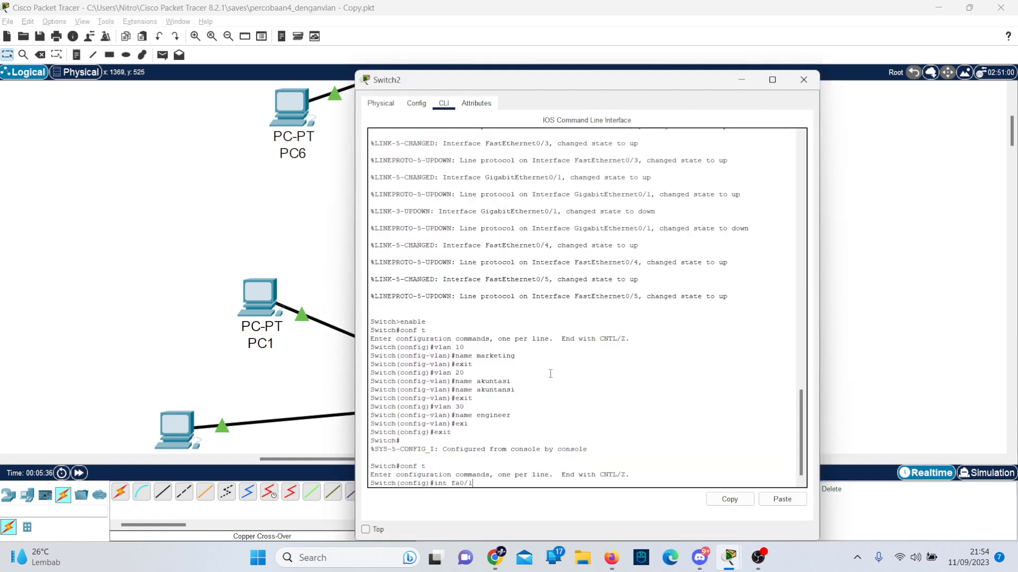
type("0/1")
key("Return")
type("name akuntansi")
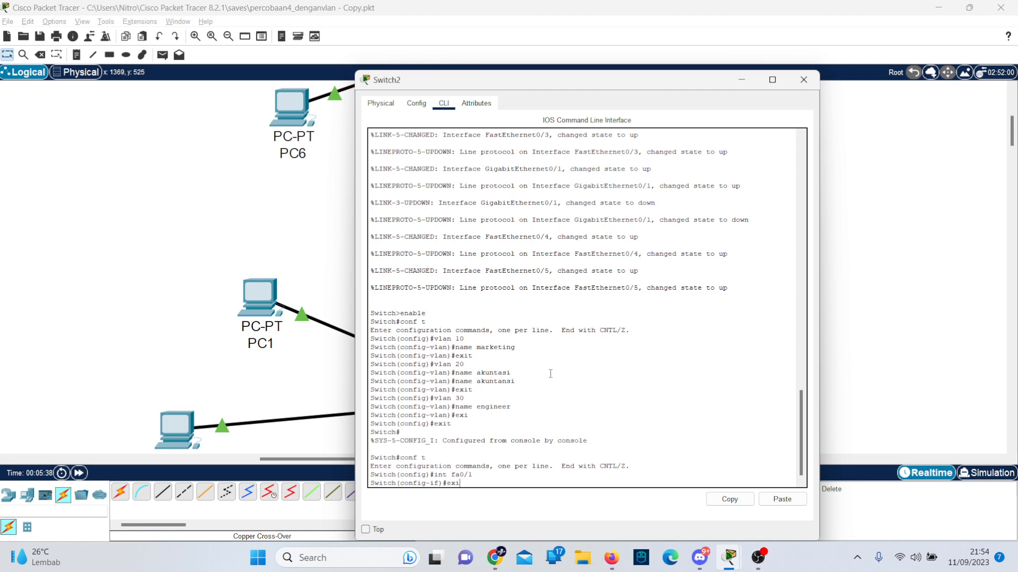
key("BackSpace")
key("BackSpace")
key("BackSpace")
key("BackSpace")
key("BackSpace")
key("BackSpace")
key("BackSpace")
key("BackSpace")
key("BackSpace")
key("BackSpace")
key("BackSpace")
key("BackSpace")
key("BackSpace")
key("BackSpace")
key("Escape")
Set interface fa0/1 on Switch2 to access mode with switchport mode access.
key("alt+Tab")
type("switchport mode")
key("alt+Tab")
key("alt+Tab")
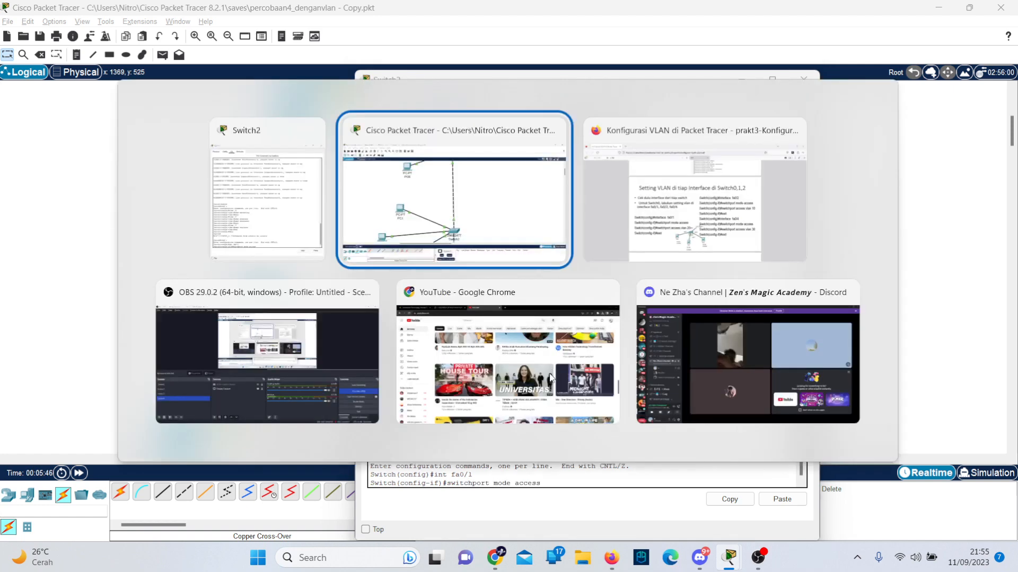
key("alt+Tab")
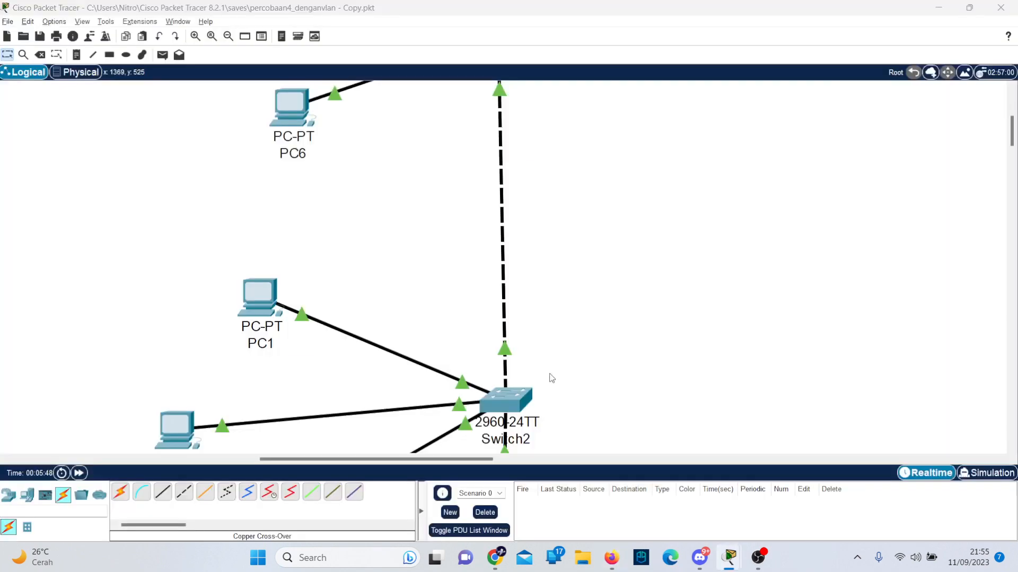
type("access")
key("Return")
Assign interface fa0/1 on Switch2 to VLAN 10 with switchport access vlan 10, checking the guide, and exit the interface configuration.
key("Up")
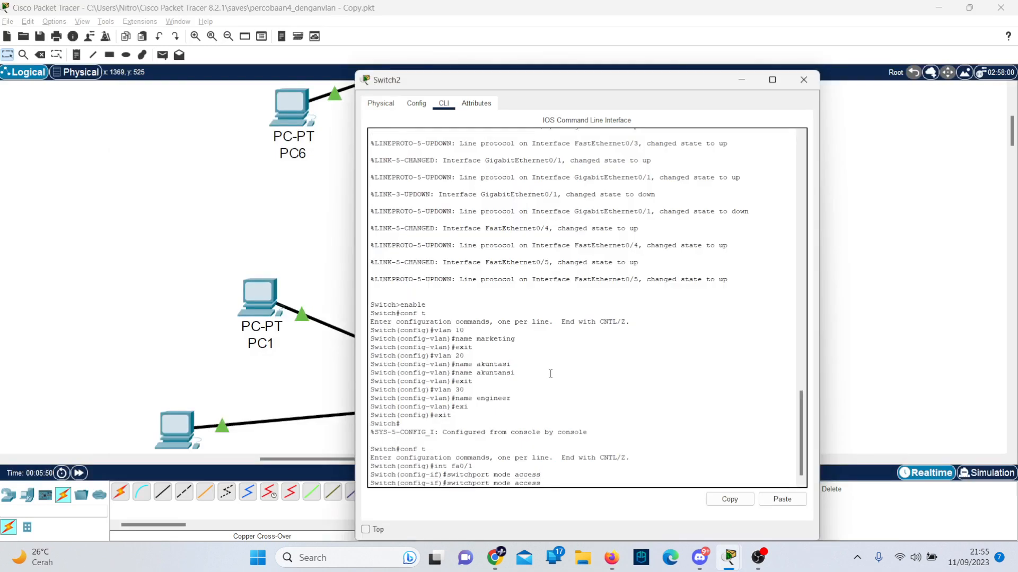
key("BackSpace")
key("BackSpace")
key("BackSpace")
key("BackSpace")
key("BackSpace")
key("BackSpace")
key("BackSpace")
key("BackSpace")
key("BackSpace")
key("BackSpace")
key("alt+Tab")
key("alt+Tab")
key("alt+Tab")
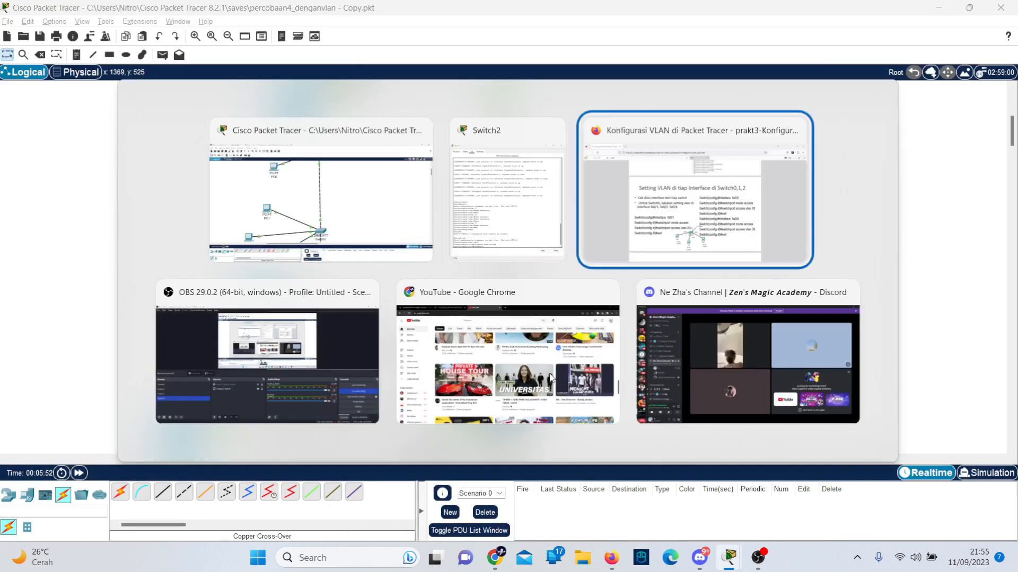
key("alt+Tab")
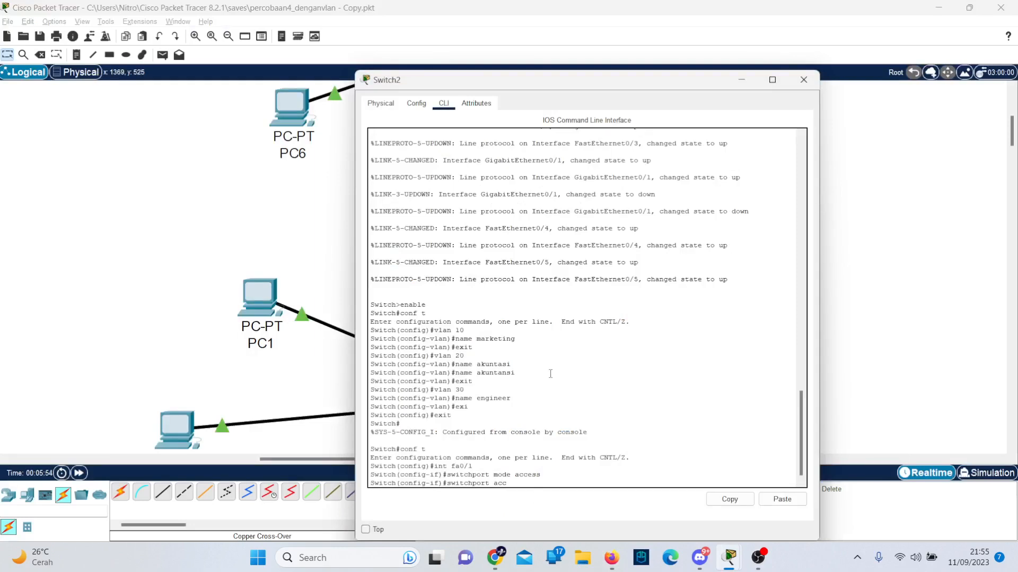
type("access vlan 10")
key("alt+Tab")
key("alt+Tab")
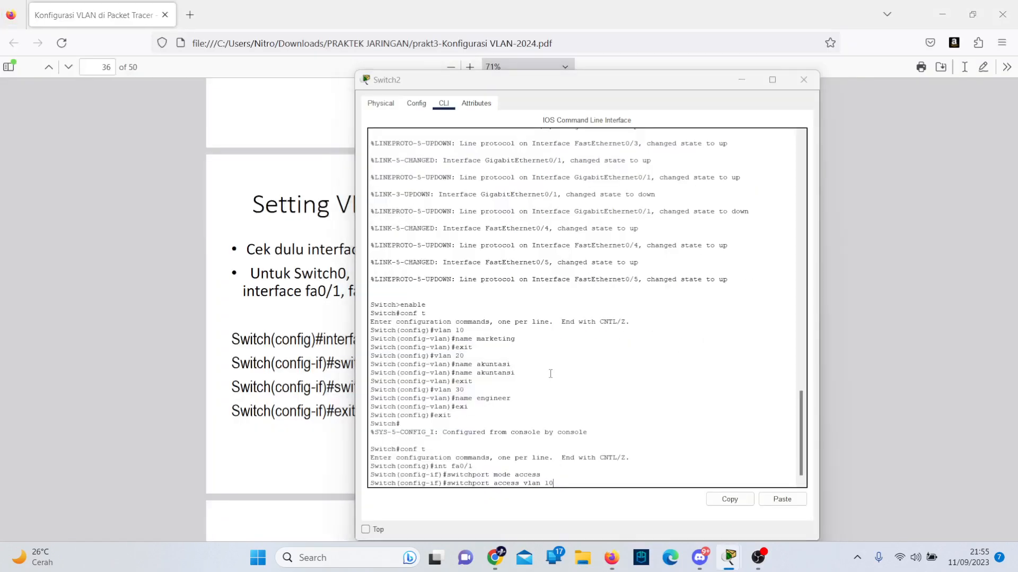
key("alt+Tab")
key("alt+Tab")
key("Return")
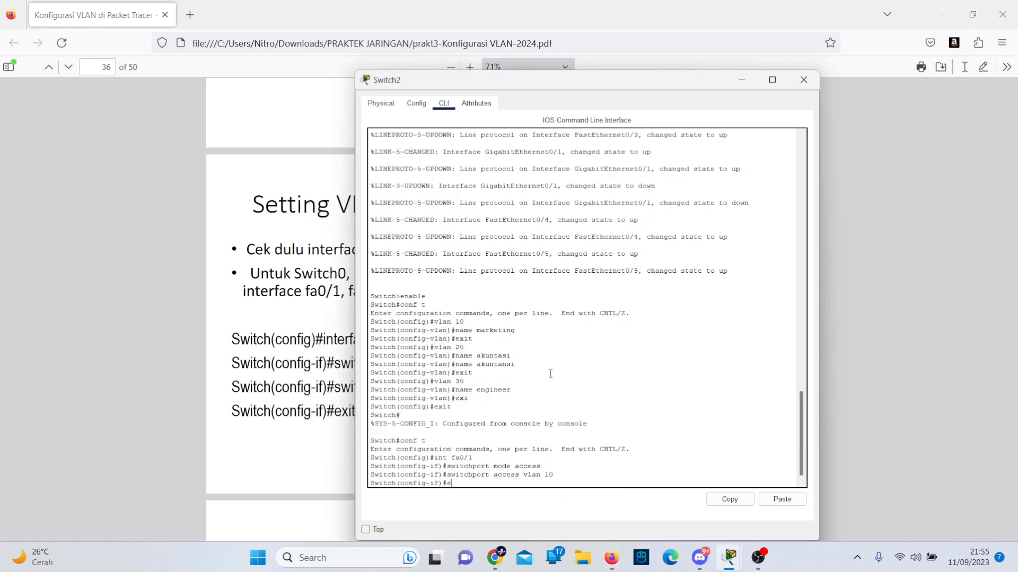
type("exit")
key("Return")
Enter interface fa0/2 on Switch2 and set it to access mode with switchport mode access.
type("int fa0/1")
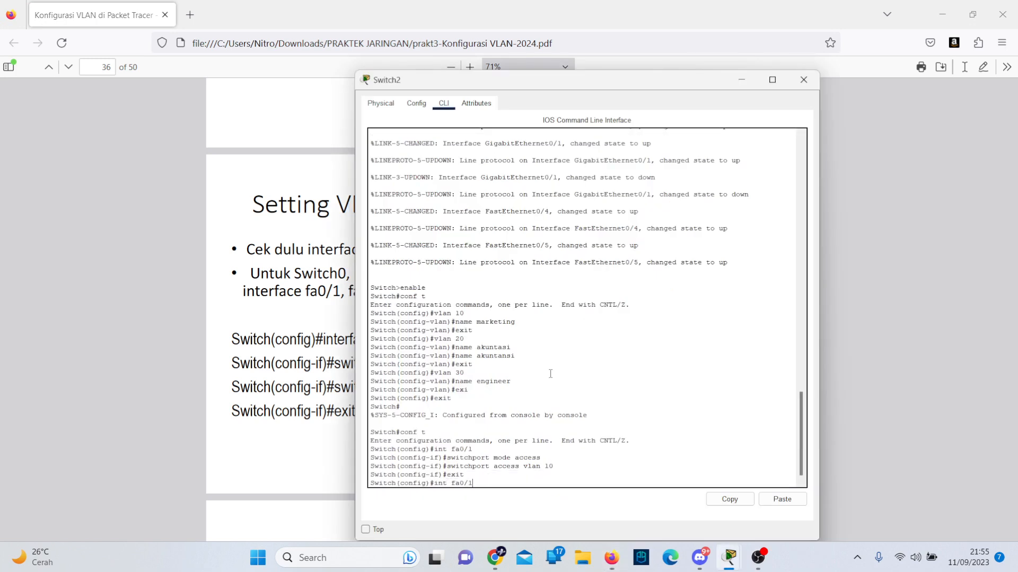
key("Return")
type("switchport mode access")
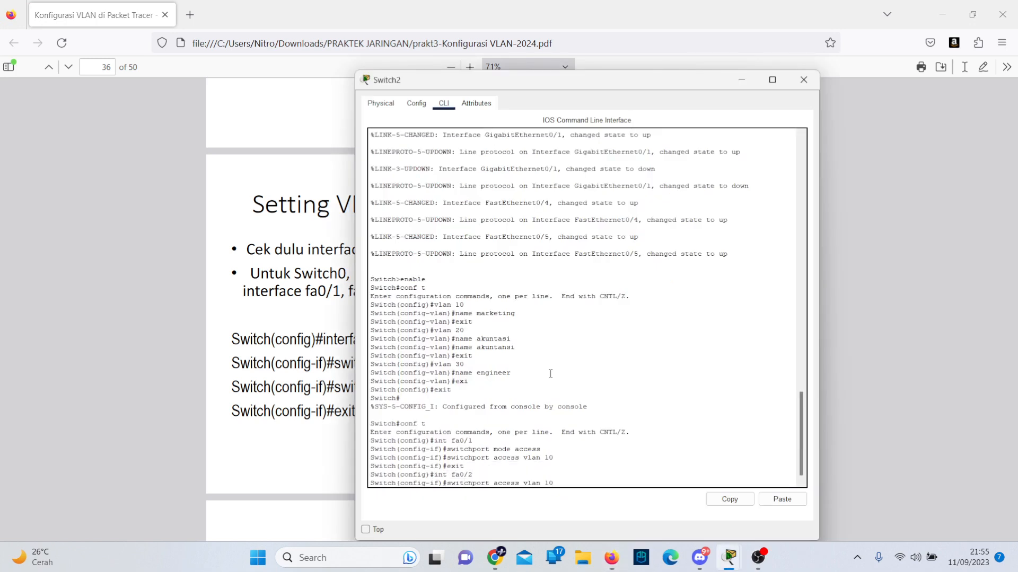
key("Return")
Assign interface fa0/2 on Switch2 to VLAN 20 with switchport access vlan 20 and exit the interface configuration.
type("switchport access vlan 10")
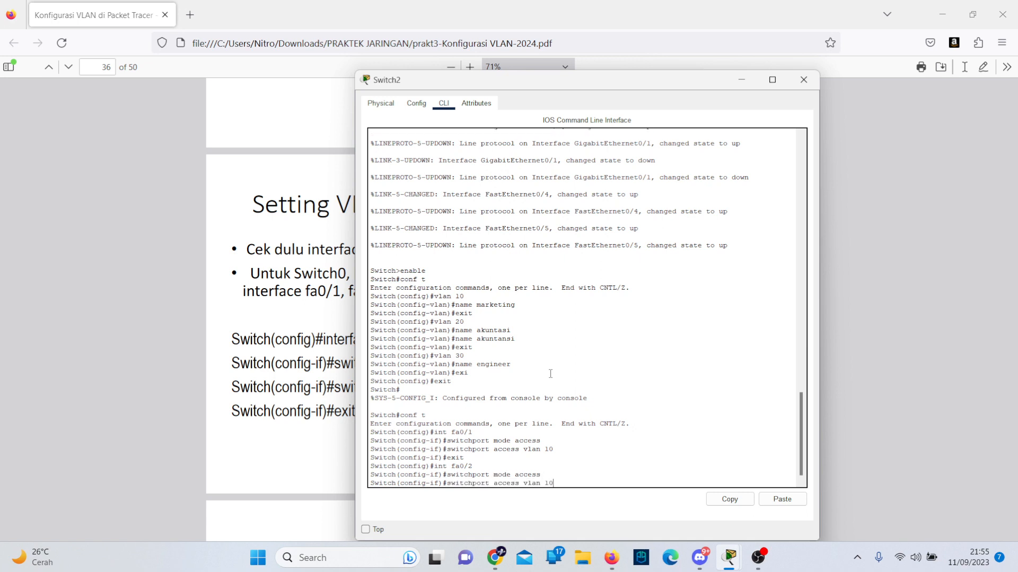
key("Return")
type("exit")
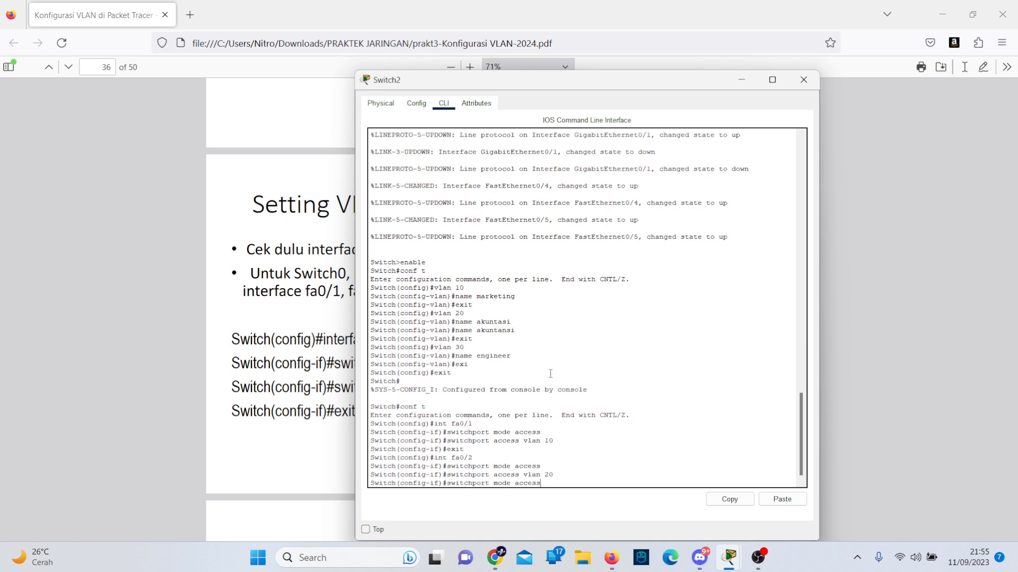
key("Return")
key("Return")
Enter interface fa0/3 on Switch2 and set it to access mode with switchport mode access.
key("Up")
key("Up")
key("Up")
key("Up")
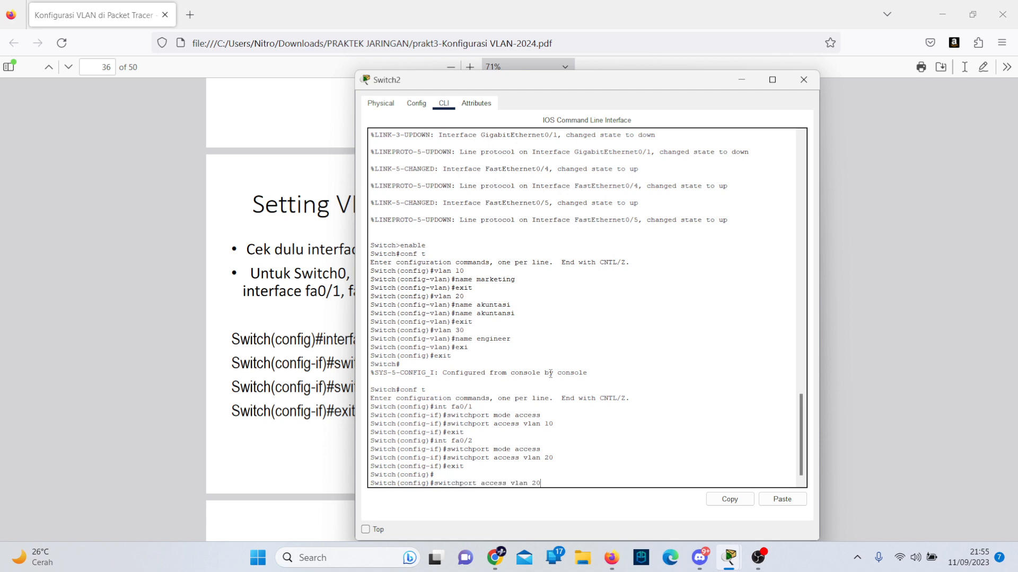
type("3")
key("Return")
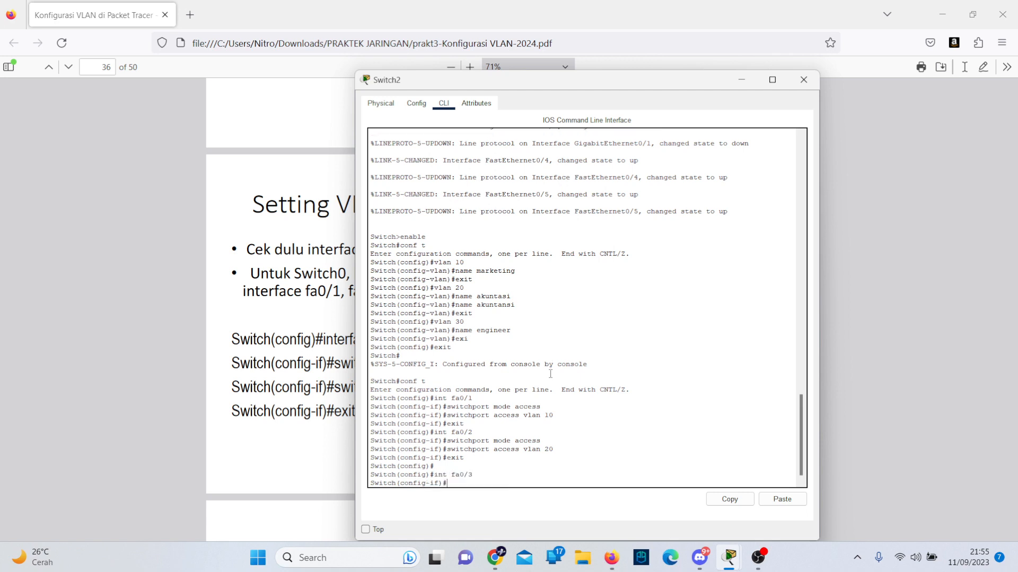
type("switchport mode access")
key("Return")
Assign interface fa0/3 on Switch2 to VLAN 30 in access mode and exit the interface configuration.
key("Up")
key("Up")
key("Up")
key("Up")
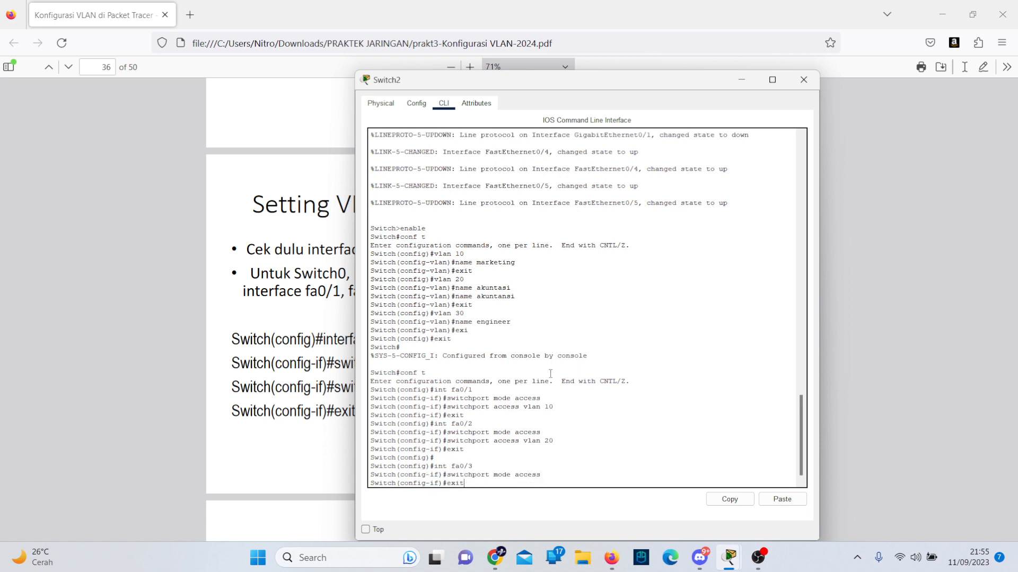
key("BackSpace")
key("BackSpace")
type("30")
key("Return")
key("Up")
key("Up")
key("Up")
key("Up")
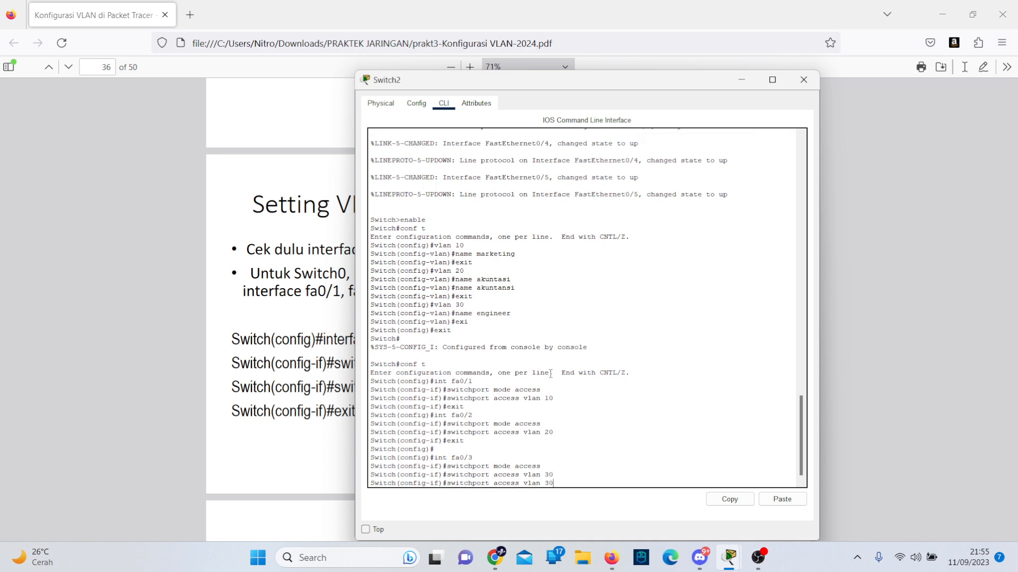
key("Return")
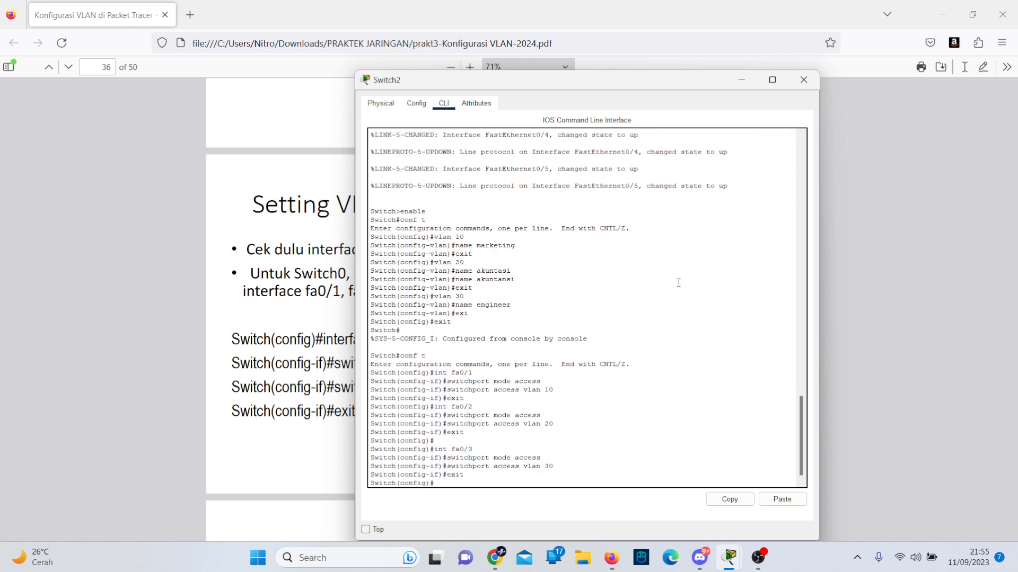
Close Switch2, open Switch3's command line in Packet Tracer and enter global configuration mode with conf t.
left_click(807, 82)
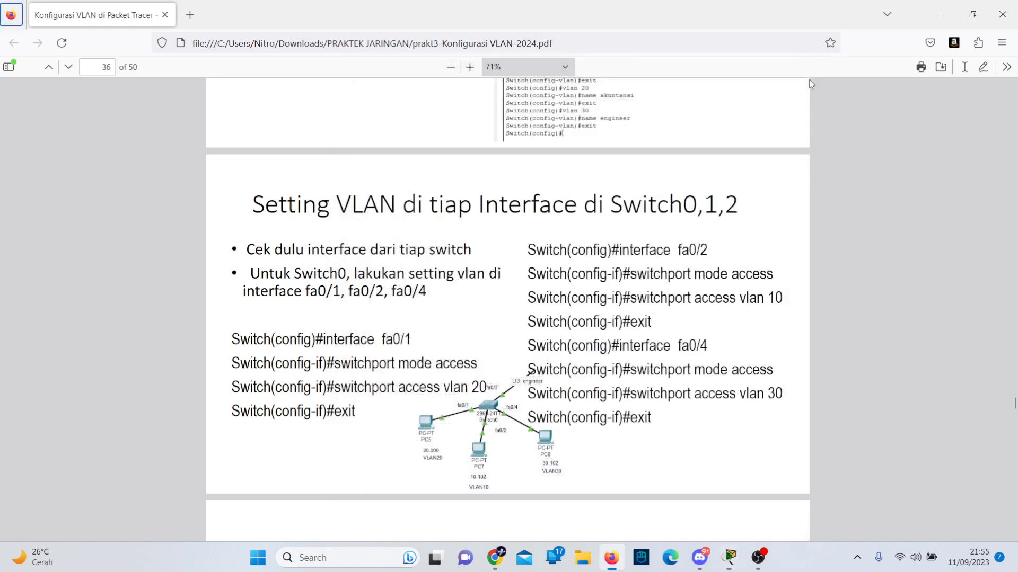
key("alt+Tab")
key("alt+Tab")
left_click(378, 335)
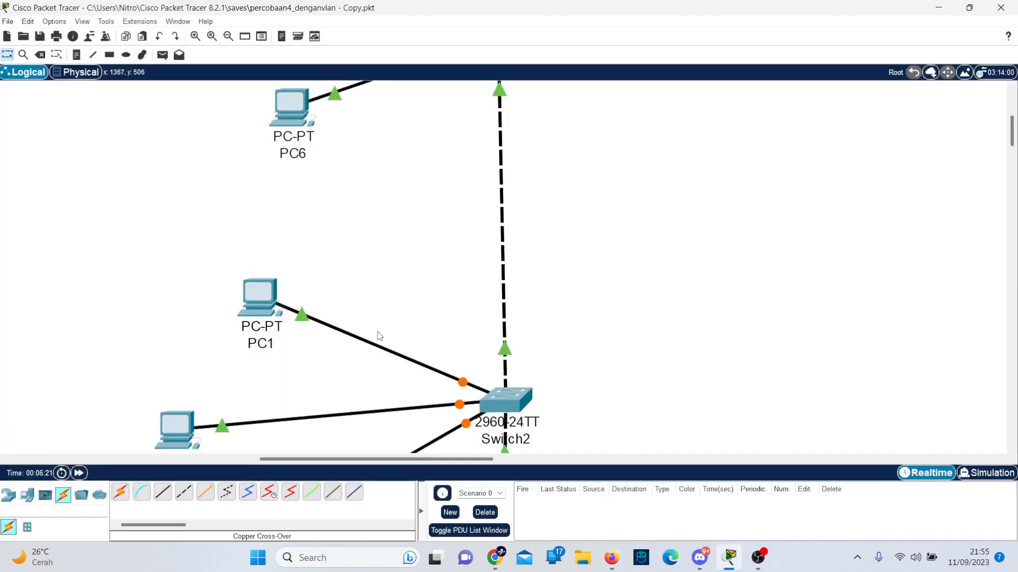
scroll(379, 336, "down", 10)
left_click(492, 337)
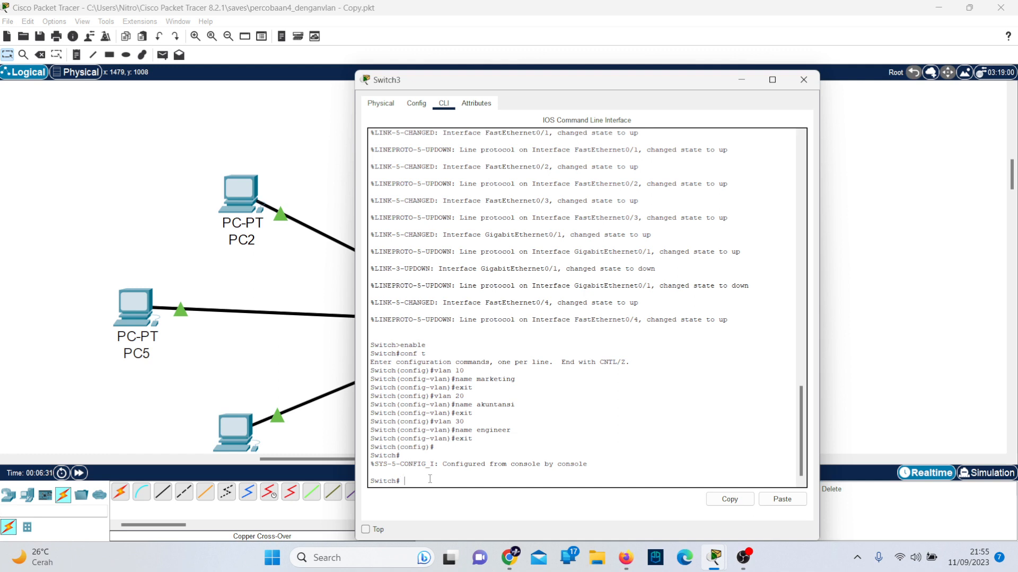
type("t")
key("Return")
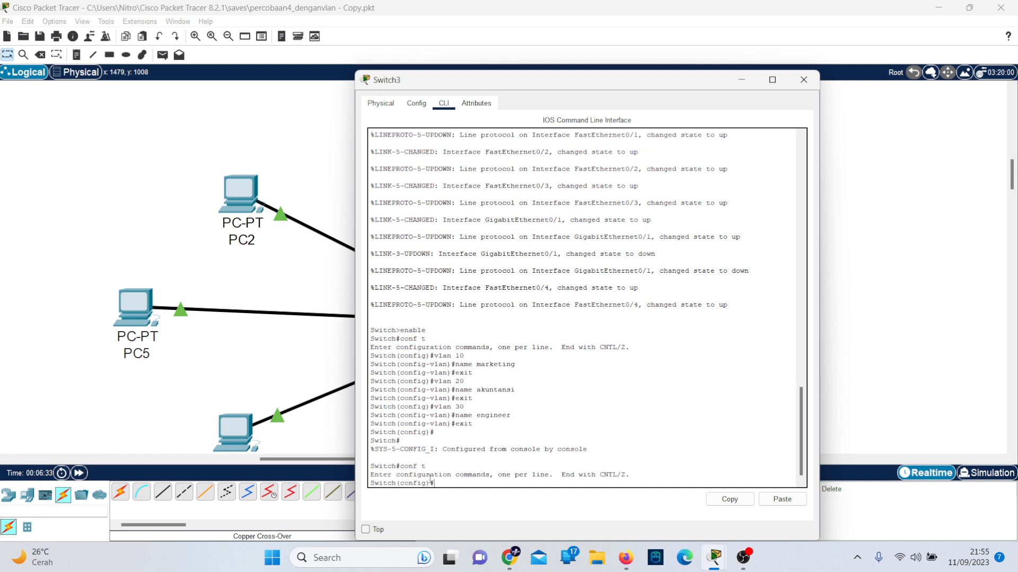
Enter interface fa0/1 on Switch3 and set it to access mode with switchport mode access.
type("int fa0/1")
key("Return")
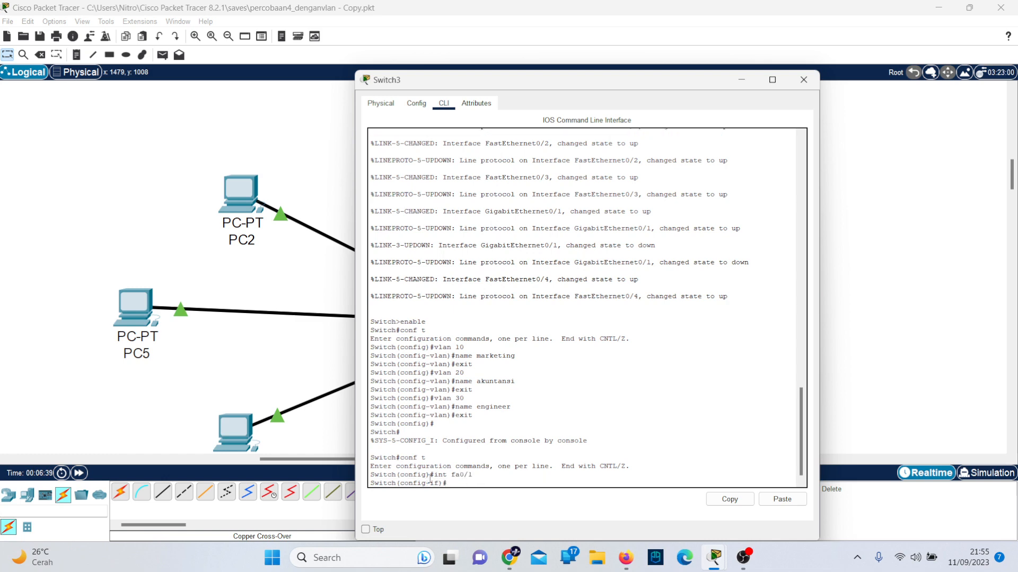
type("switchp")
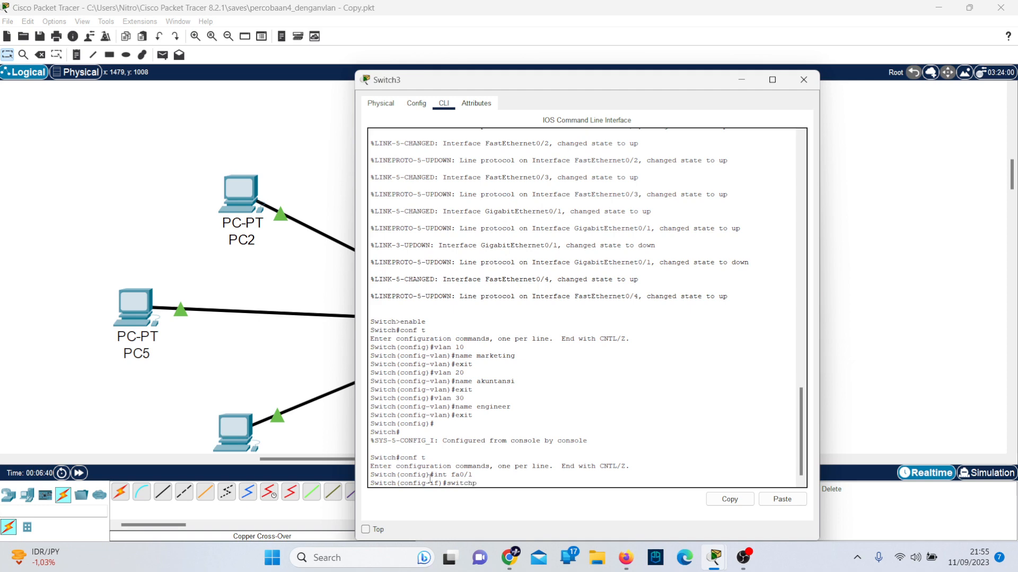
type("ort mode access")
key("Return")
Assign interface fa0/1 on Switch3 to VLAN 10 with switchport access vlan 10 and exit the interface configuration.
type("switchport access")
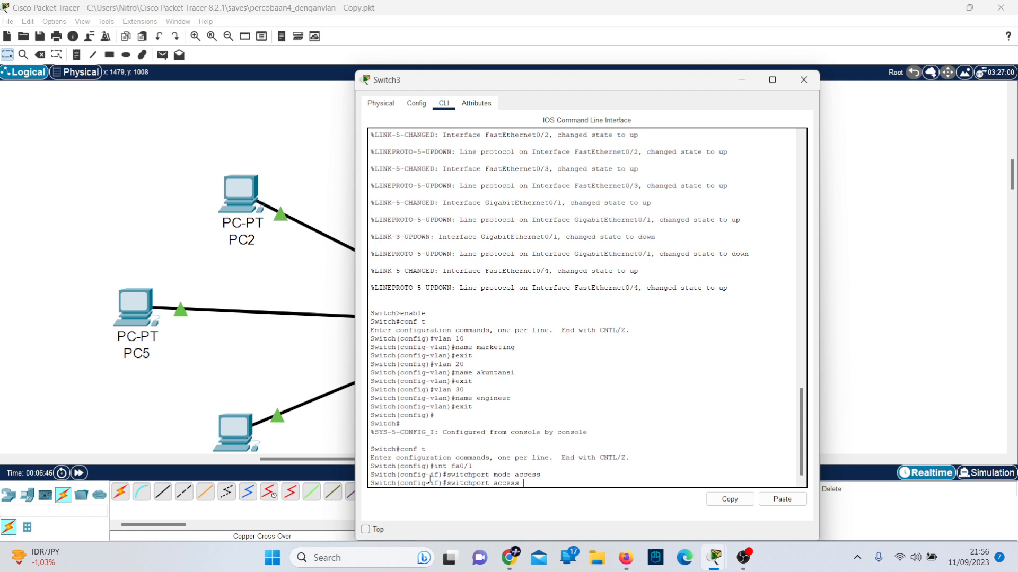
type(" vlan 10")
key("Return")
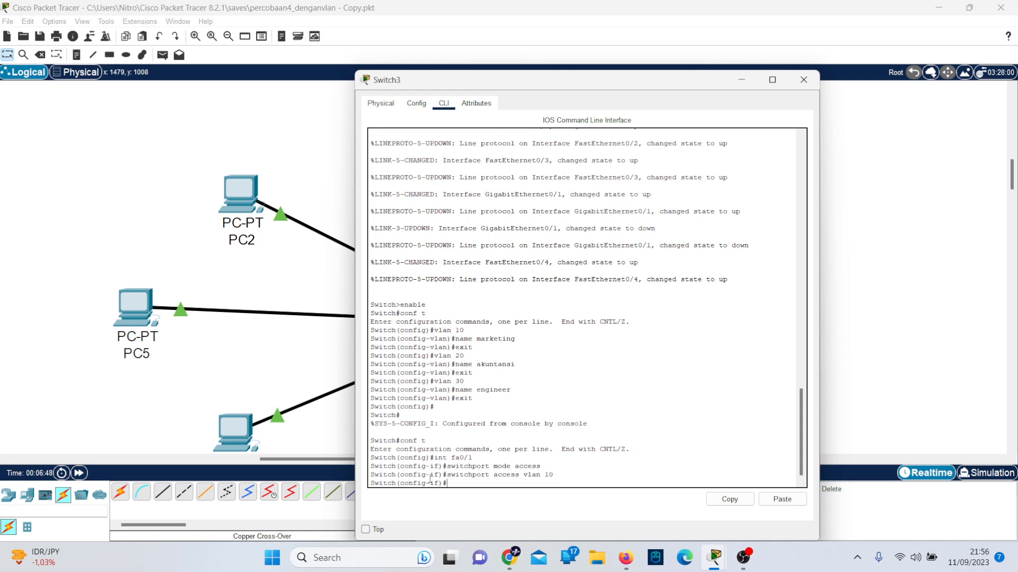
key("Up")
key("BackSpace")
key("BackSpace")
key("BackSpace")
key("BackSpace")
key("BackSpace")
key("BackSpace")
key("BackSpace")
key("BackSpace")
key("BackSpace")
key("BackSpace")
key("BackSpace")
key("BackSpace")
key("BackSpace")
key("BackSpace")
key("BackSpace")
key("BackSpace")
key("BackSpace")
key("BackSpace")
key("BackSpace")
key("BackSpace")
type("exit")
key("Return")
Enter interface fa0/2 on Switch3 and set it to access mode with switchport mode access.
type("int fa0/1")
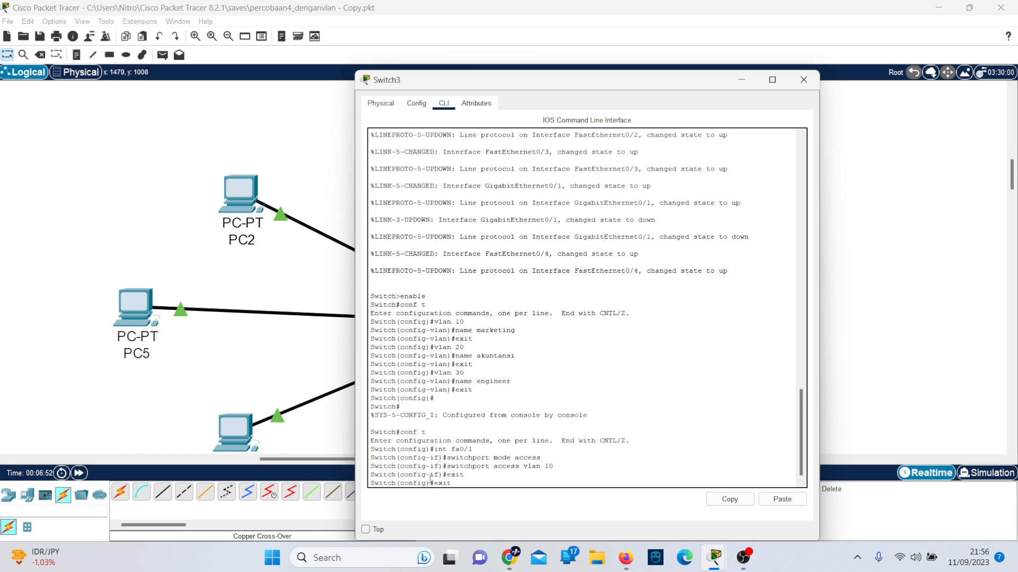
type("2")
key("Return")
type("switchport mode access")
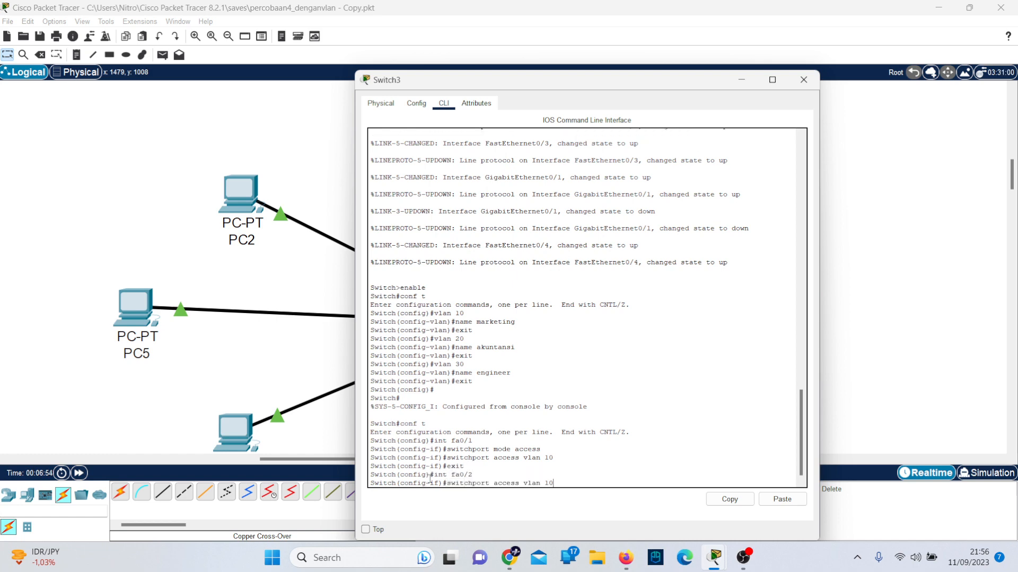
key("Return")
Assign interface fa0/2 on Switch3 to VLAN 20 with switchport access vlan 20 and exit the interface configuration.
key("Up")
key("Up")
key("Up")
key("Up")
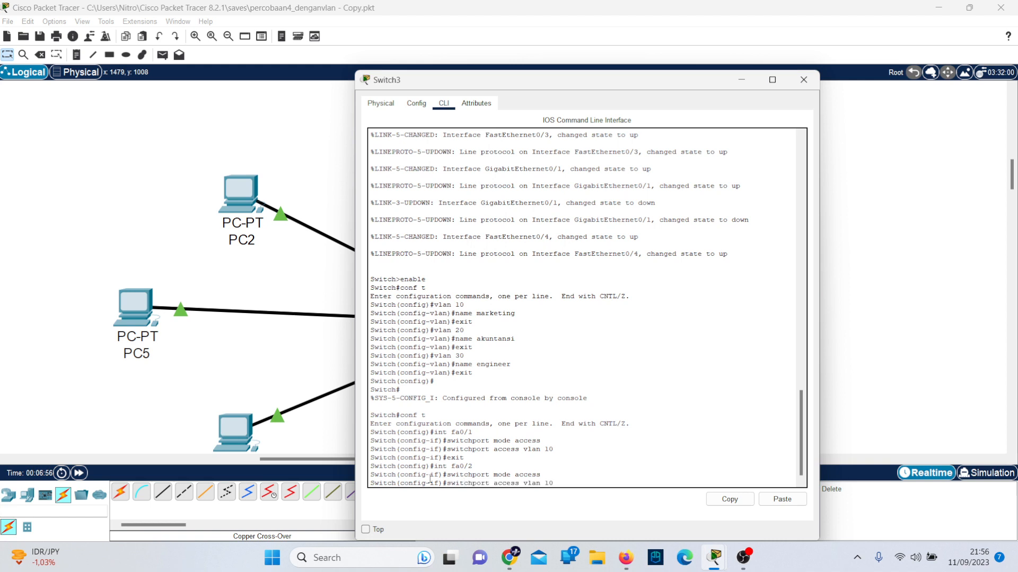
key("BackSpace")
key("BackSpace")
type("20")
key("Return")
key("Up")
key("Up")
key("Up")
key("Up")
key("Return")
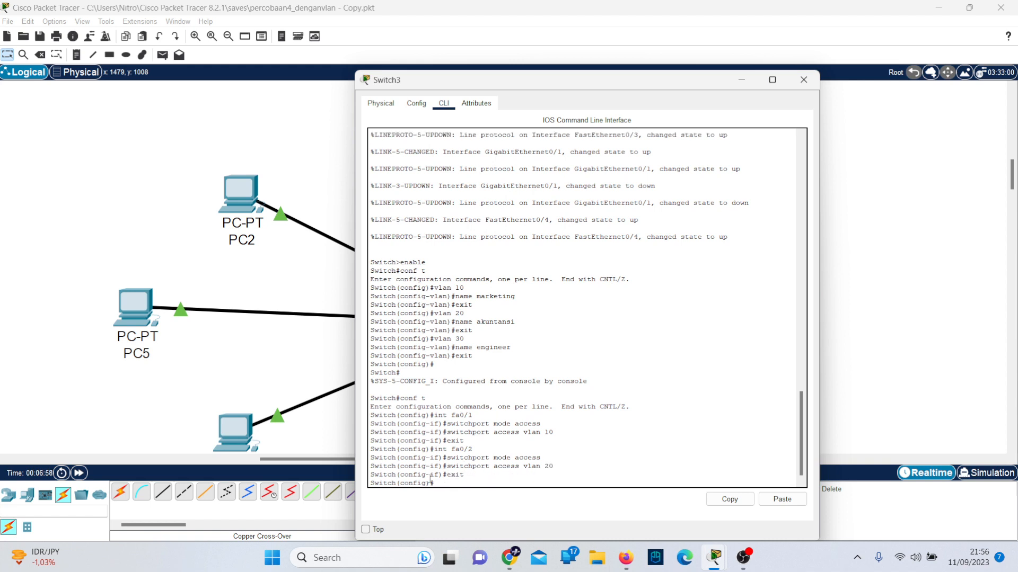
Enter interface fa0/3 on Switch3 and set it to access mode with switchport mode access.
key("Up")
key("Up")
key("Up")
key("Up")
key("Up")
key("Up")
key("BackSpace")
type("3")
key("Return")
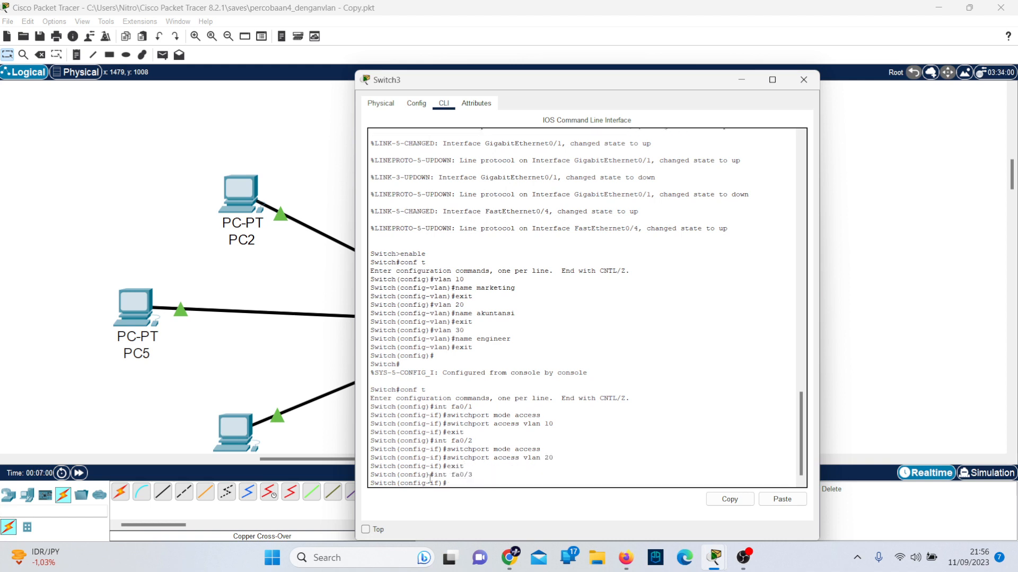
key("Up")
key("Up")
key("Up")
key("Up")
key("Return")
Assign interface fa0/3 on Switch3 to VLAN 30 with switchport access vlan 30, exit the interface configuration and close the switch.
key("Up")
key("Up")
key("Up")
key("Up")
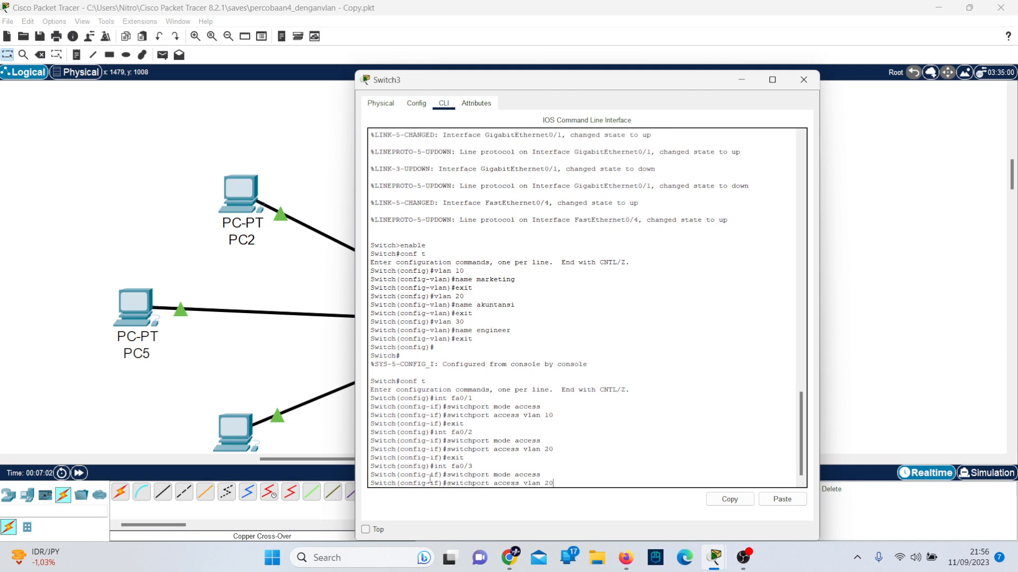
type("30")
key("Return")
key("Up")
key("Up")
key("Up")
key("Up")
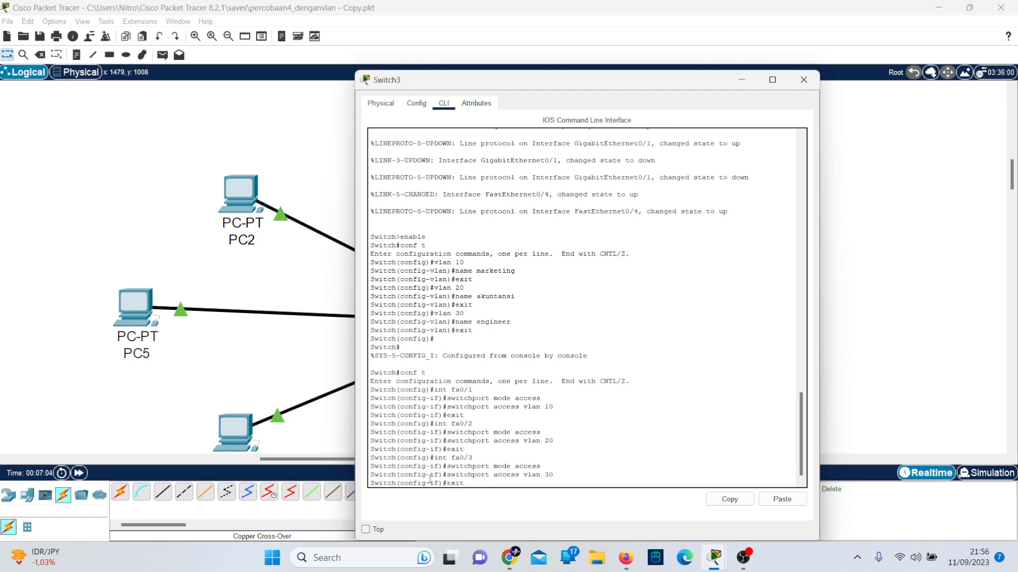
key("Return")
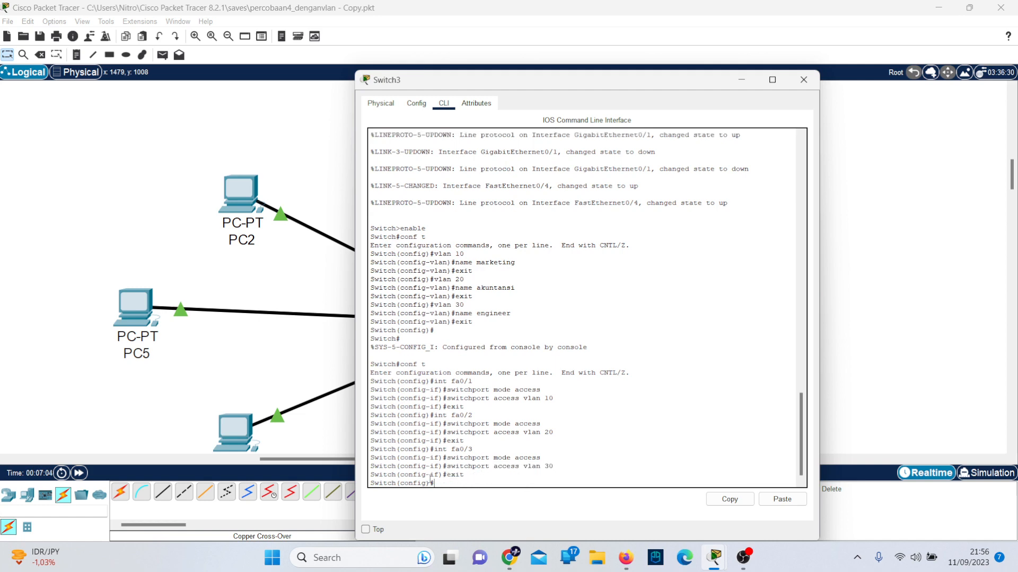
left_click(804, 79)
Review the PDF guide's pages on configuring trunks between the switches and testing the VLANs.
scroll(598, 223, "up", 15)
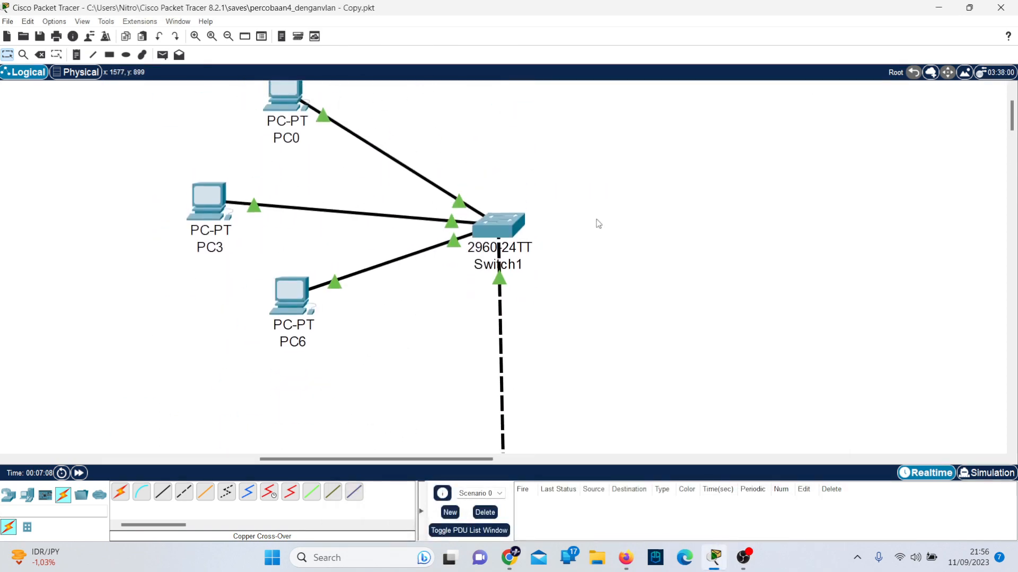
key("alt+Tab")
scroll(539, 288, "down", 5)
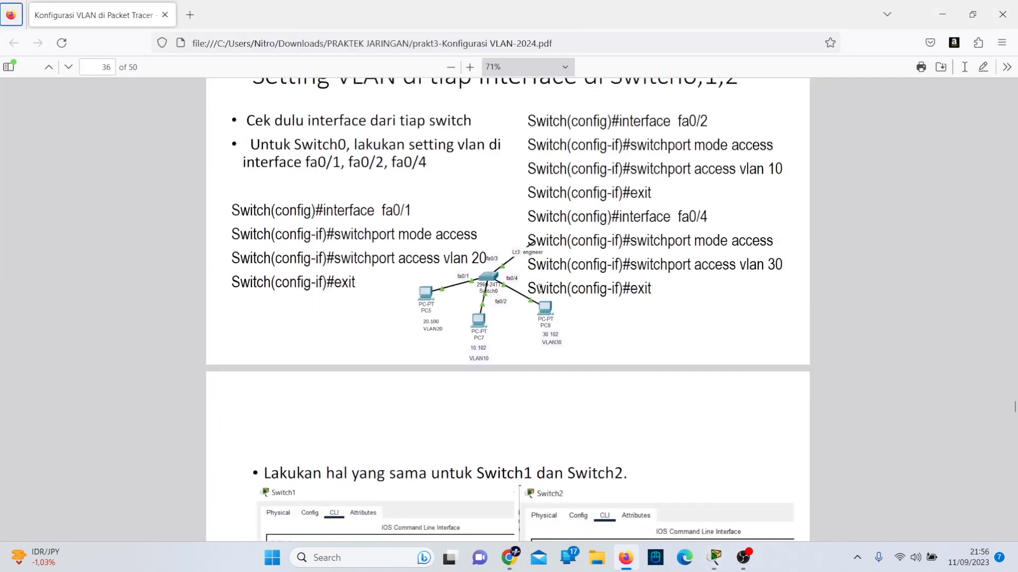
scroll(540, 288, "down", 6)
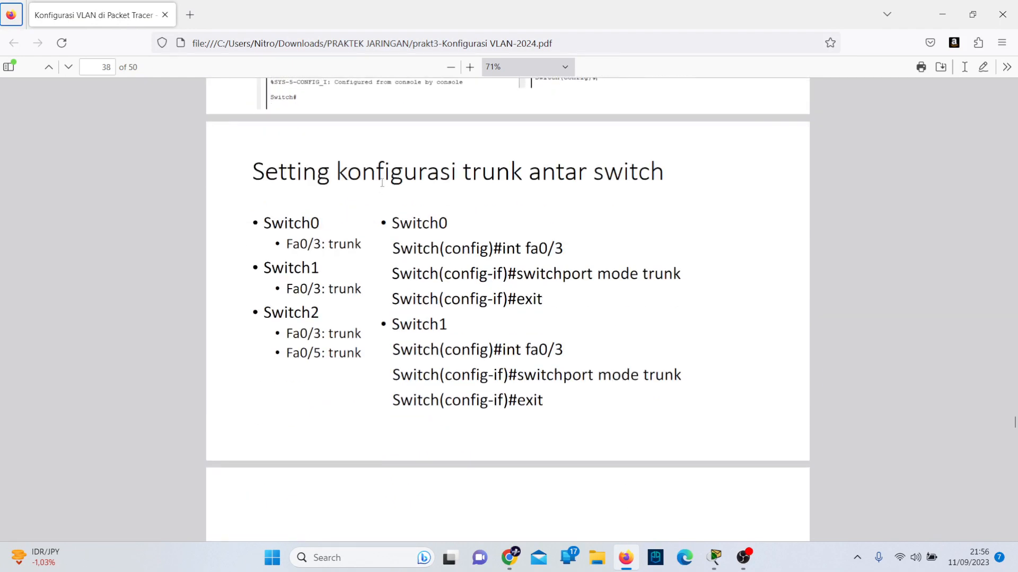
scroll(382, 182, "up", 5)
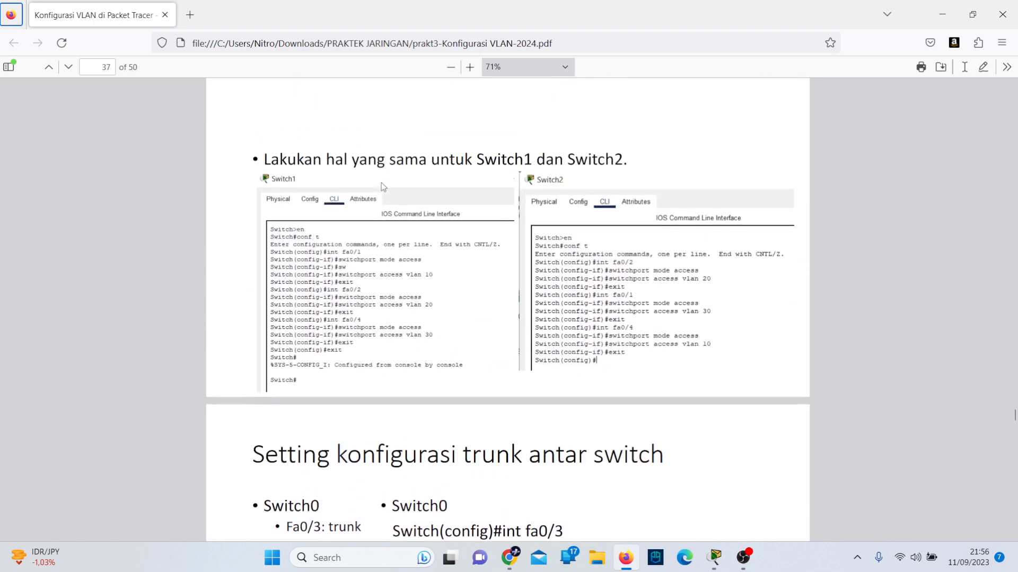
scroll(393, 342, "down", 5)
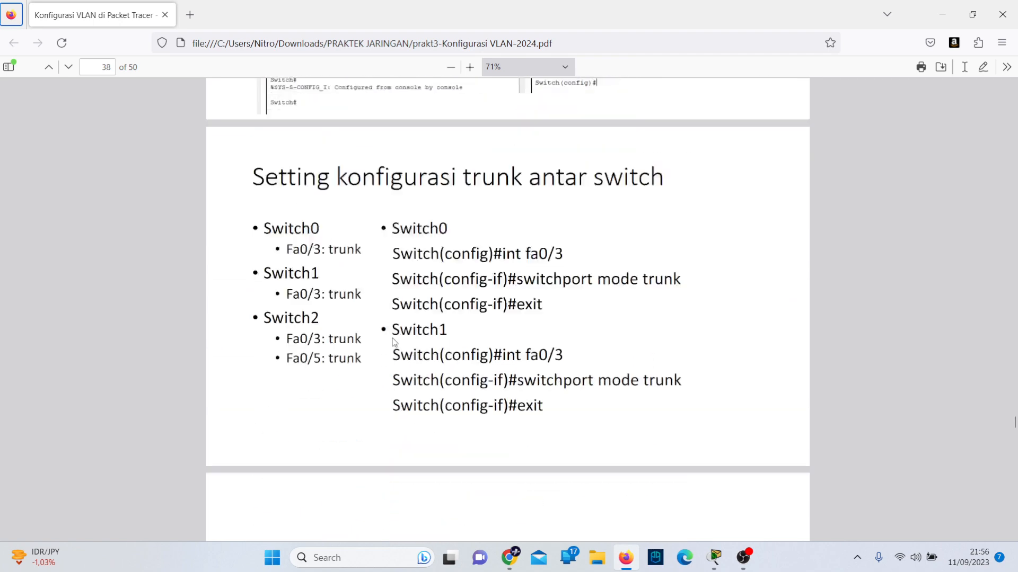
scroll(393, 342, "down", 5)
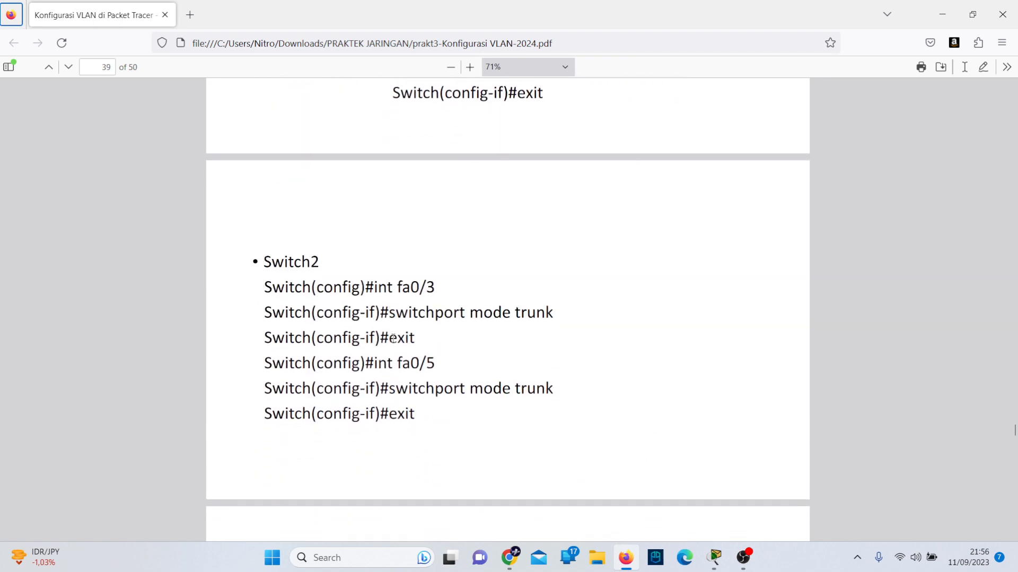
scroll(393, 338, "down", 5)
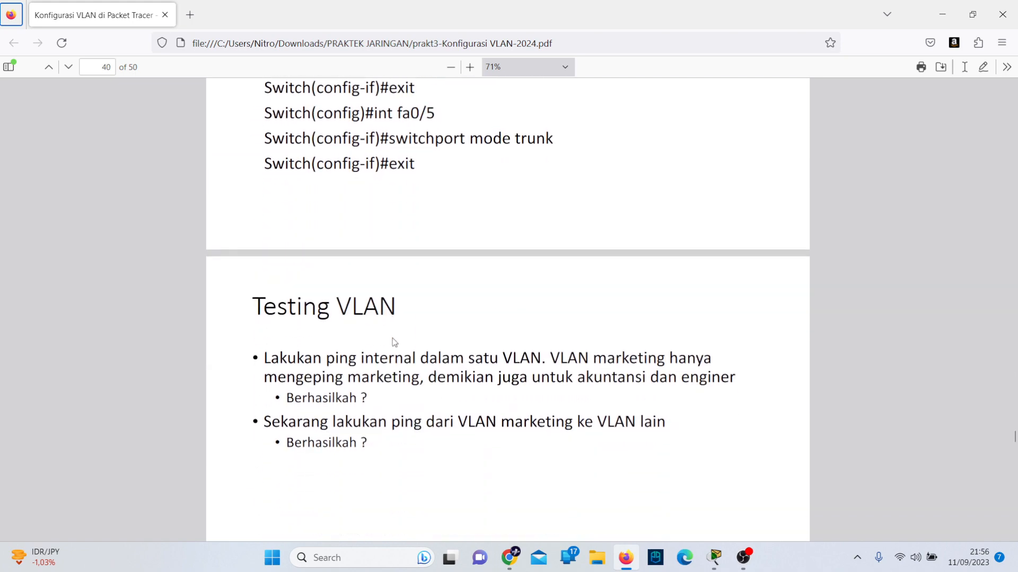
scroll(393, 342, "up", 10)
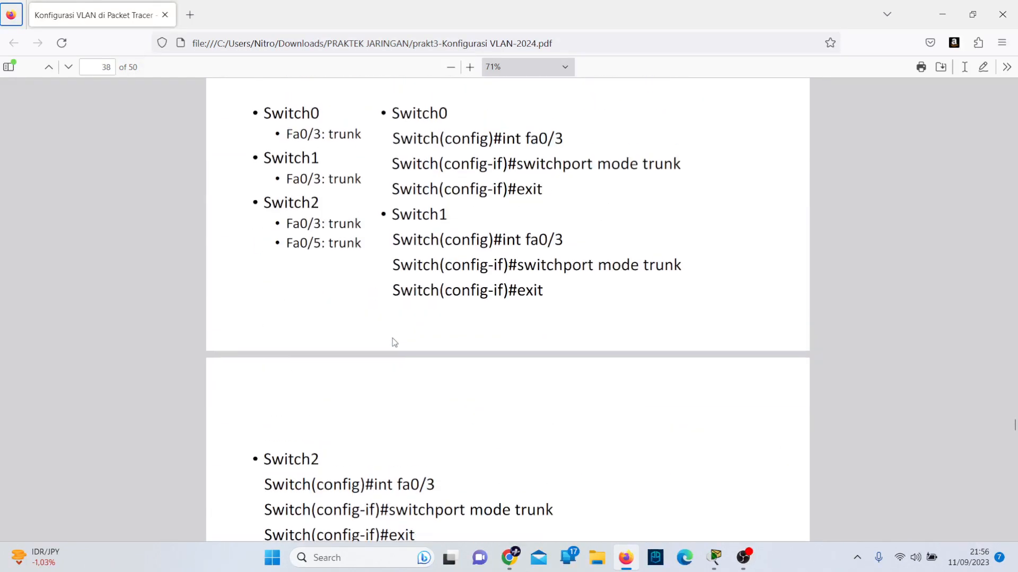
scroll(393, 342, "up", 1)
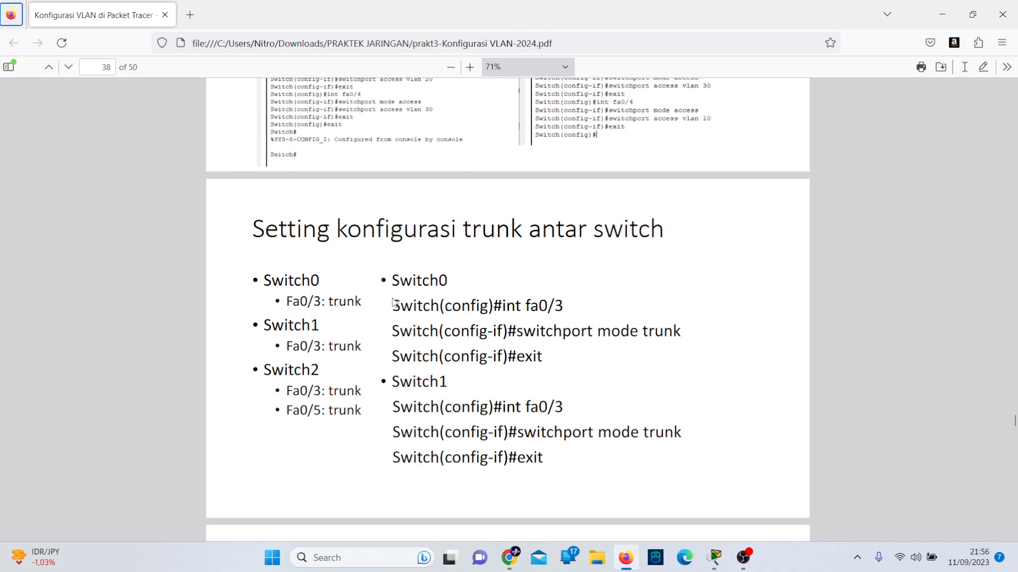
key("alt+Tab")
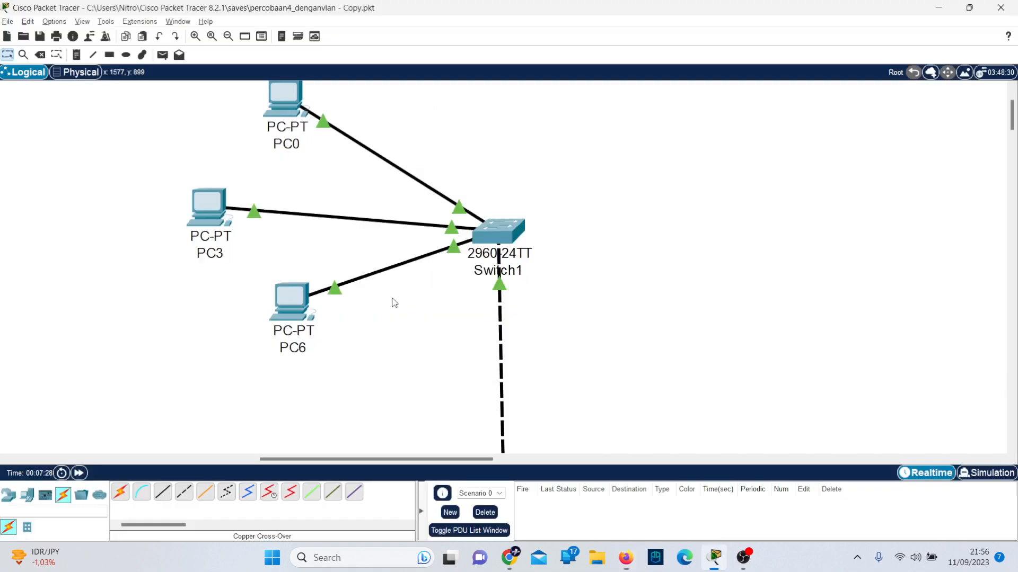
Search the web in a new browser tab for "trunk dalam jaringan adalah".
left_click(638, 553)
left_click(191, 13)
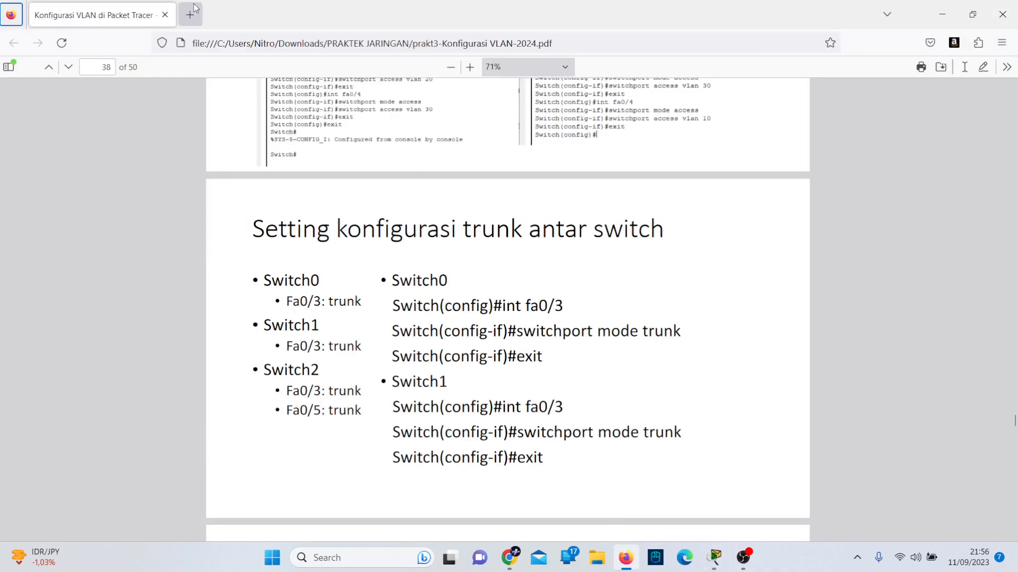
type("trunk dalam jaringan adalah")
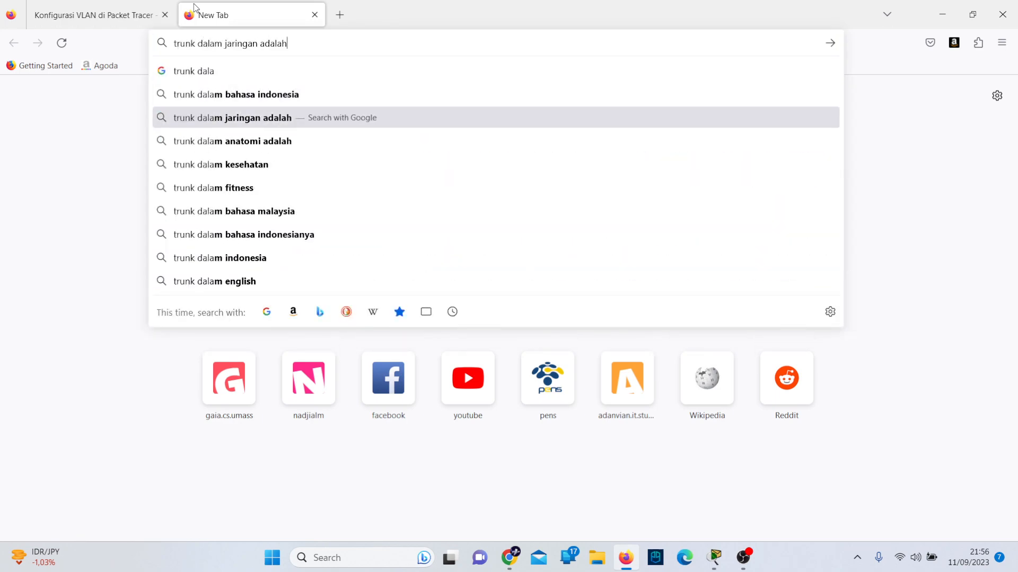
key("Return")
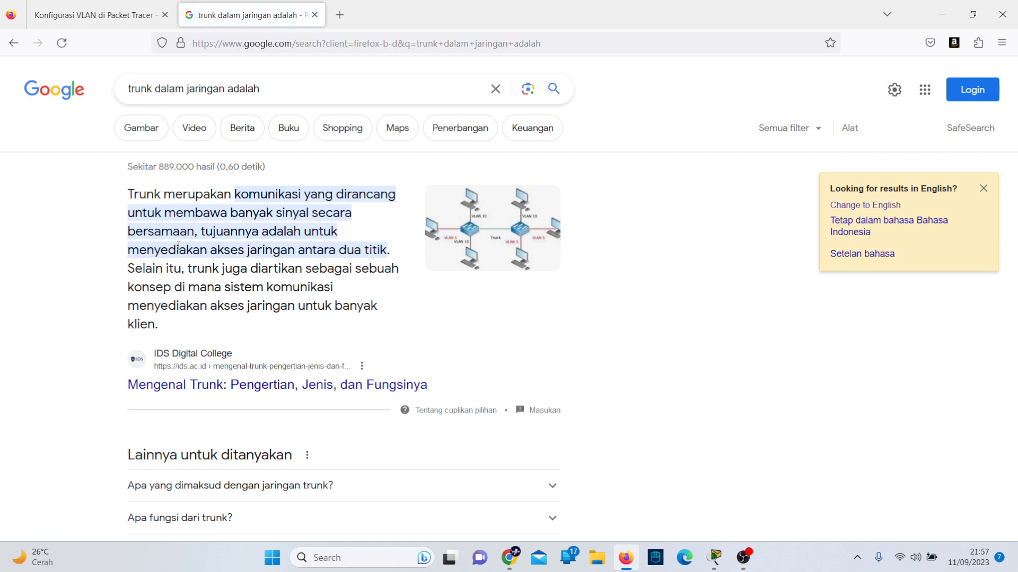
Expand the related question "Apa yang dimaksud dengan jaringan trunk?" and view the image results for the trunk search.
left_click(205, 482)
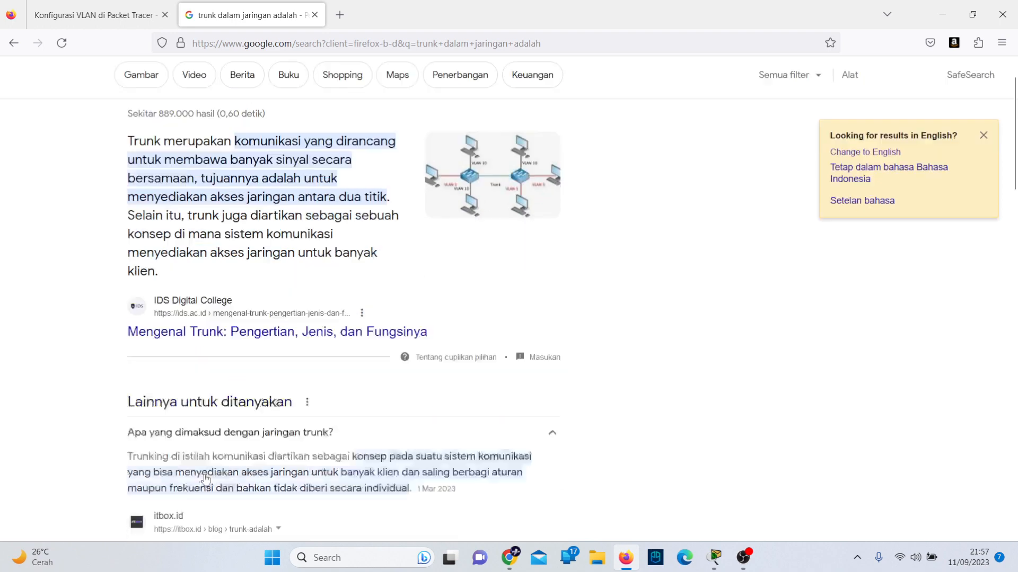
scroll(208, 402, "down", 4)
scroll(211, 318, "up", 5)
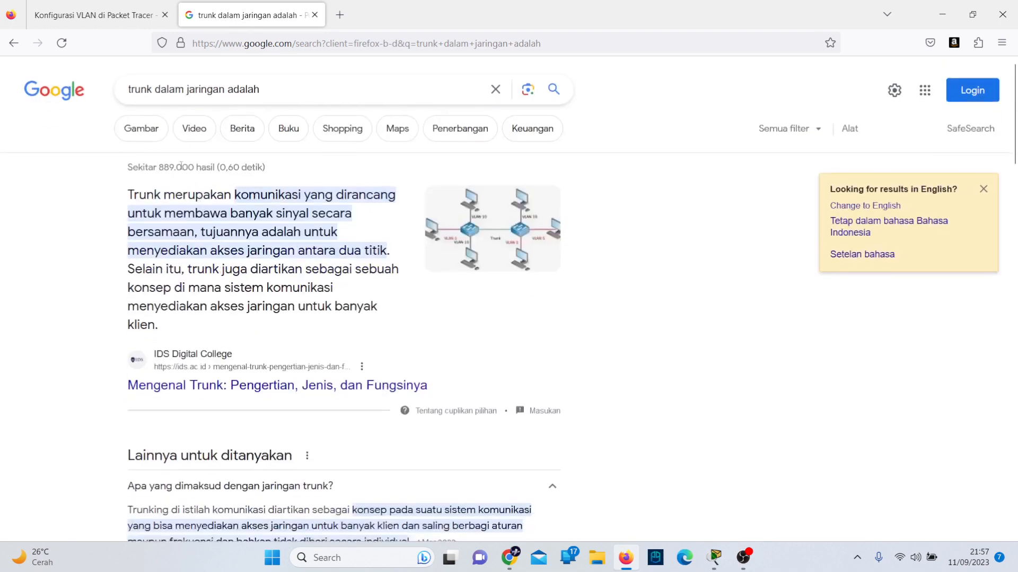
left_click(162, 132)
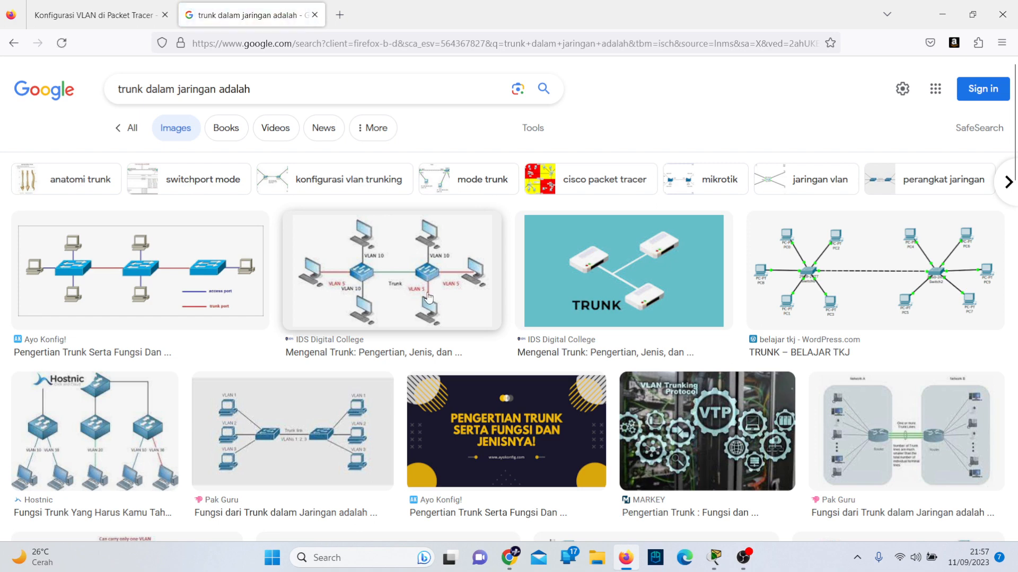
Enlarge the Ayo Konfig! trunk diagram, close the search tab and review the PDF guide's inter-switch trunk commands.
left_click(245, 294)
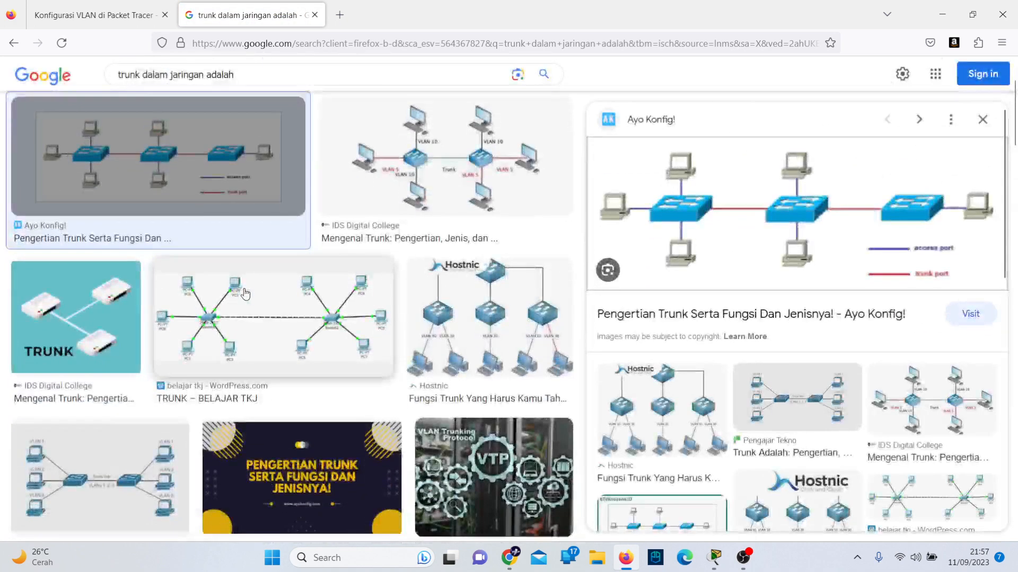
left_click(319, 19)
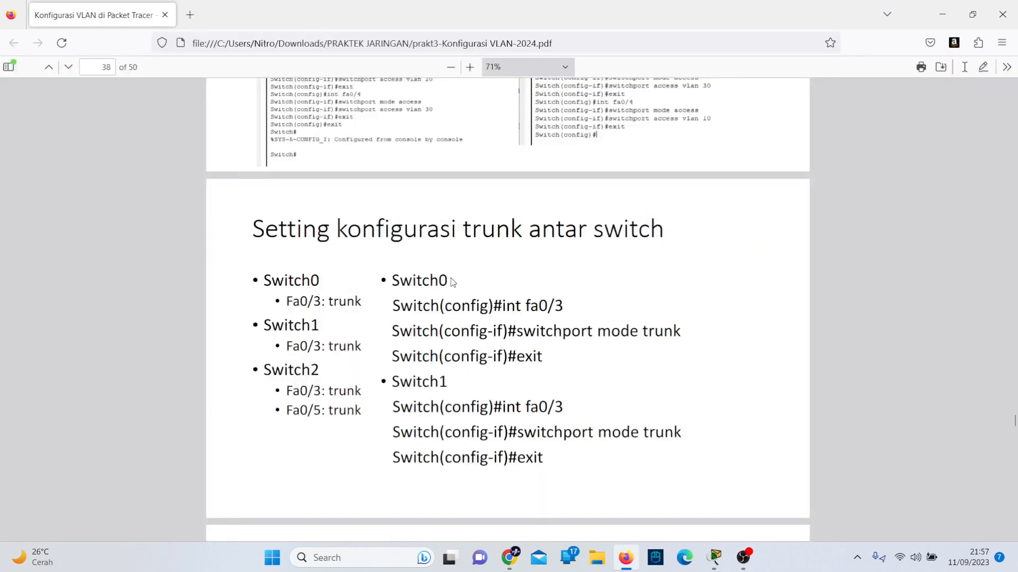
double_click(421, 285)
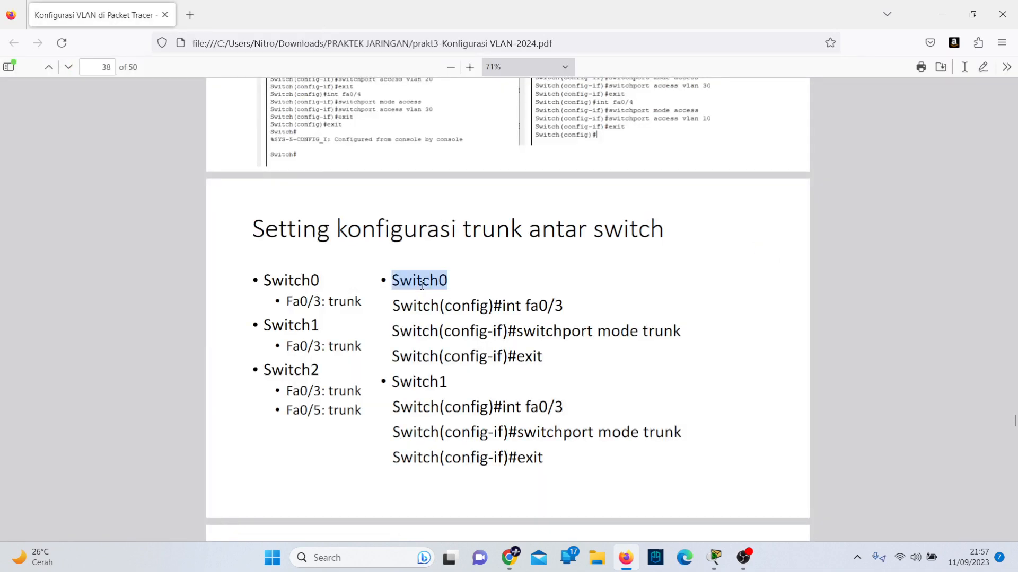
left_click(386, 290)
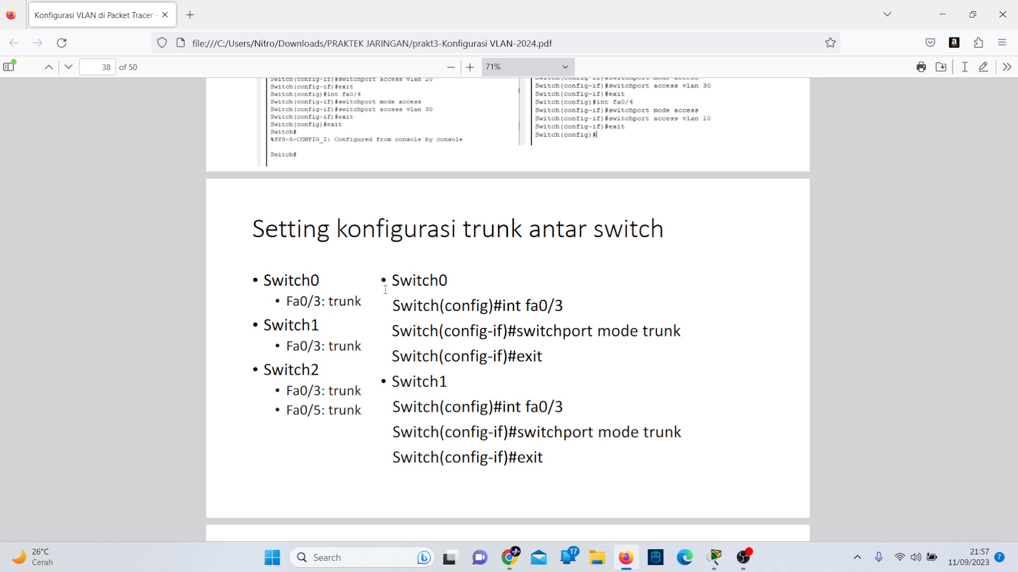
scroll(385, 290, "down", 5)
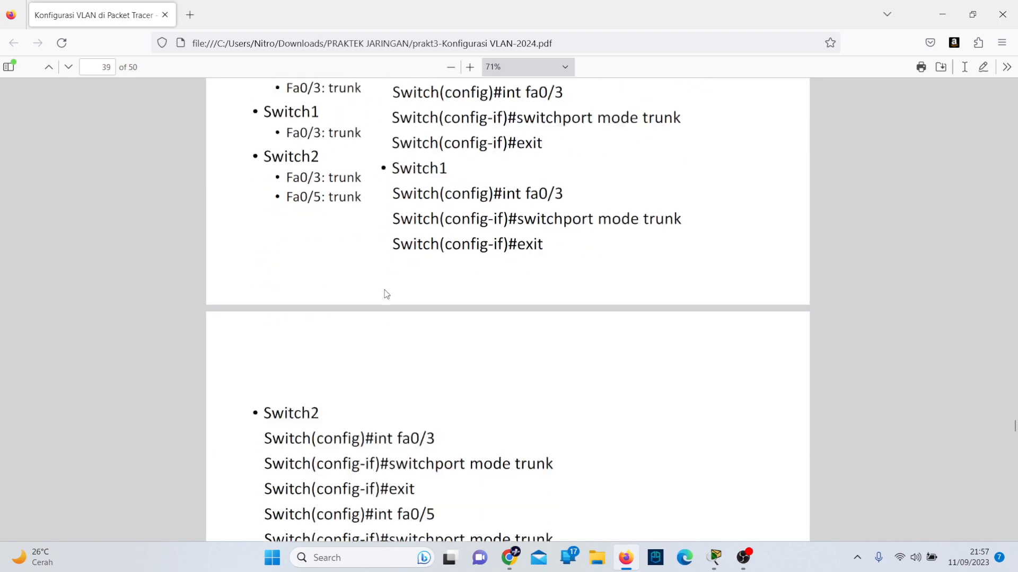
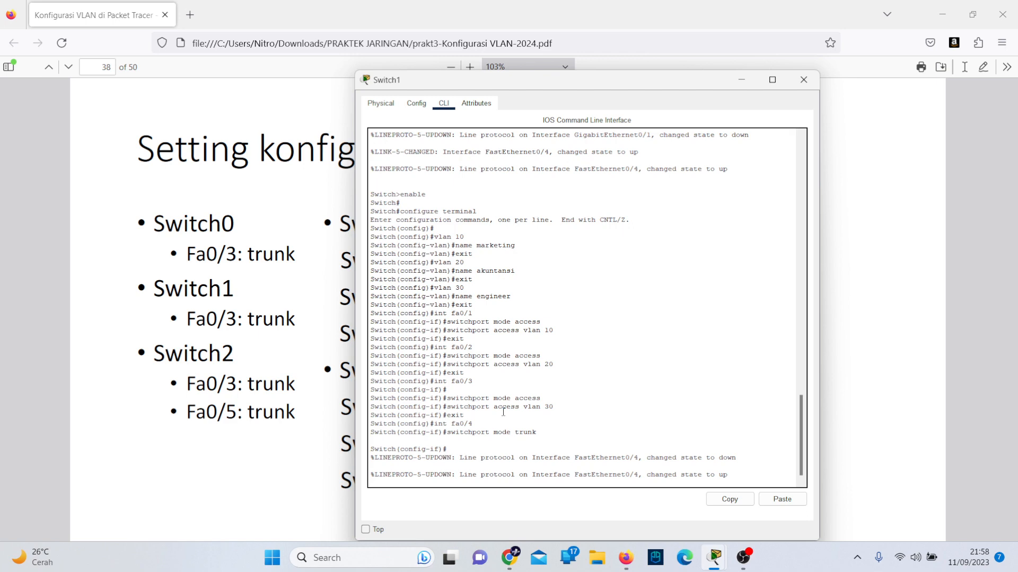
Compare Switch1's commands with the PDF guide, exit its fa0/4 interface configuration and close the switch.
key("alt+Tab")
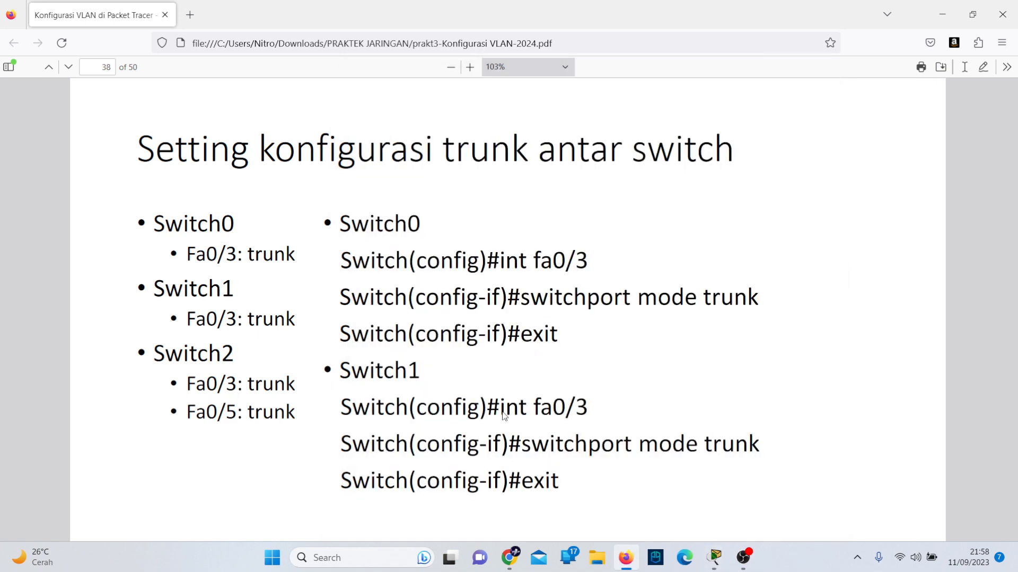
key("alt+Tab")
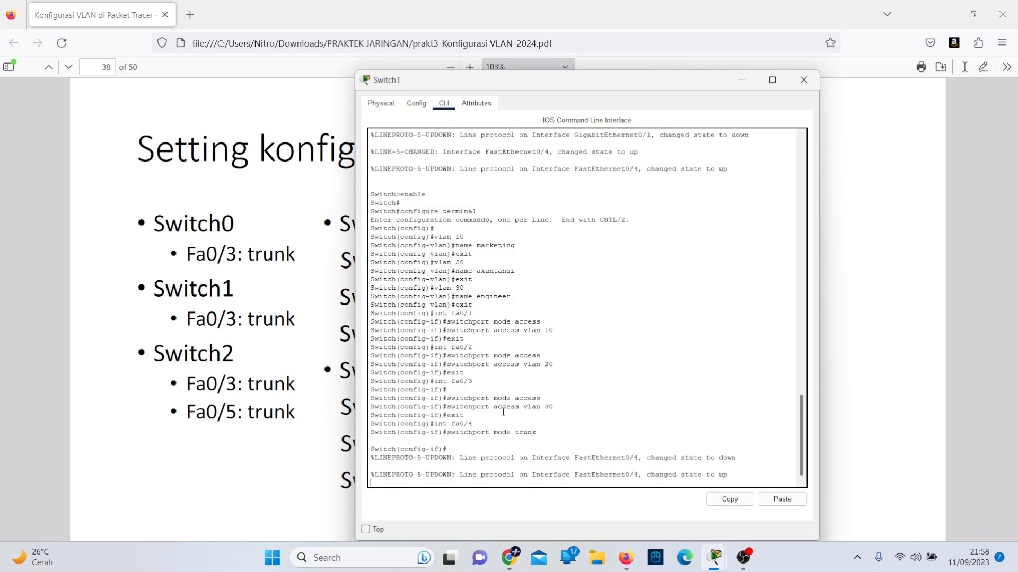
key("Return")
type("exit")
key("Return")
key("alt+Tab")
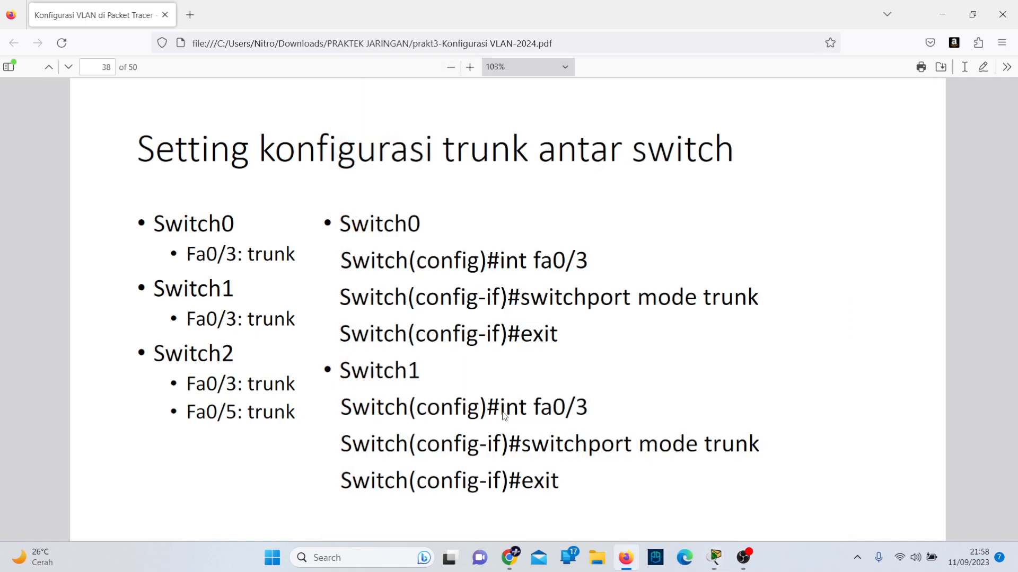
key("alt+Tab")
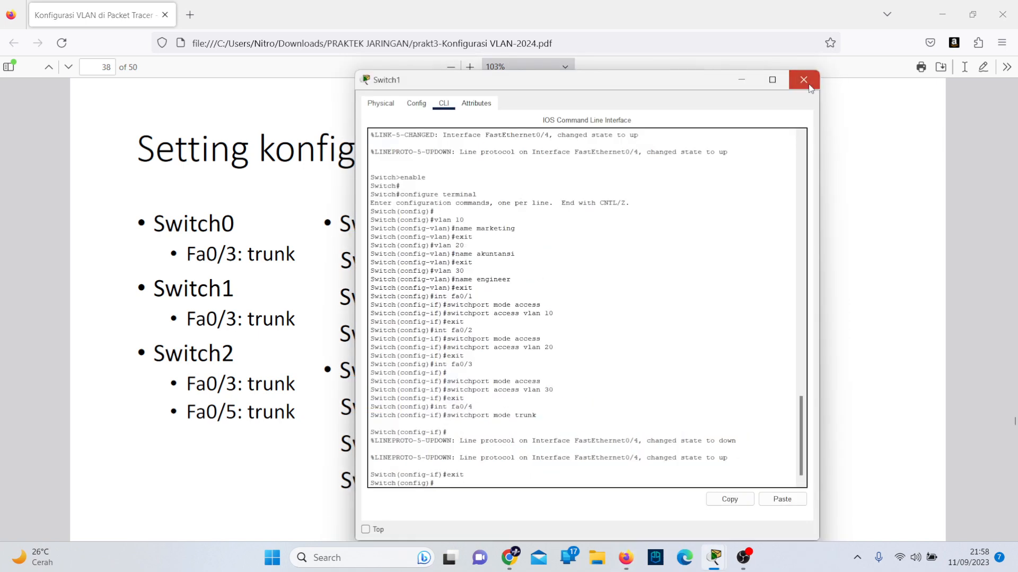
key("alt+Tab")
key("alt+Tab")
Open Switch2's command line and enter the configuration of its uplink interface with int fa0/4.
scroll(500, 318, "down", 5)
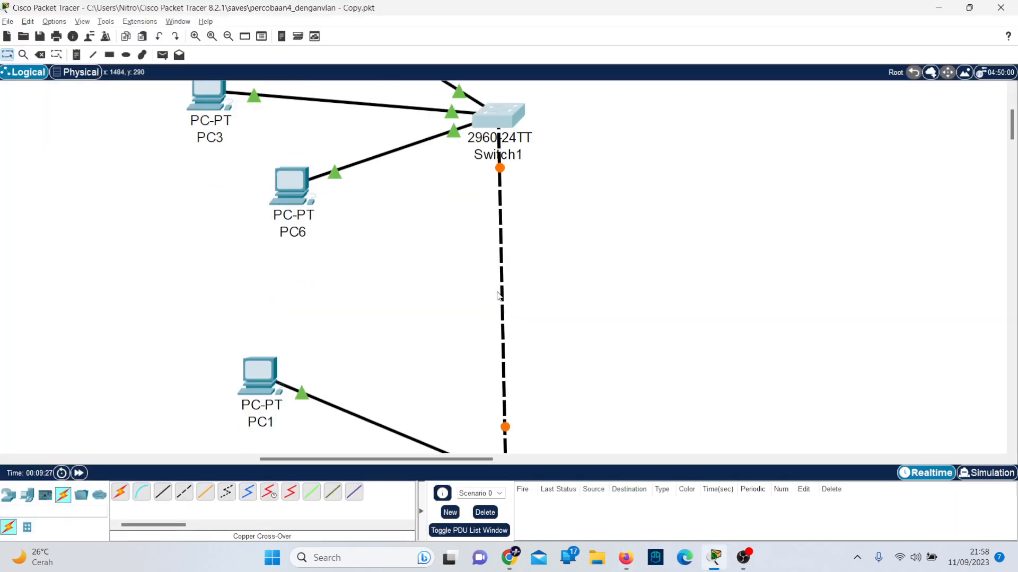
left_click(501, 326)
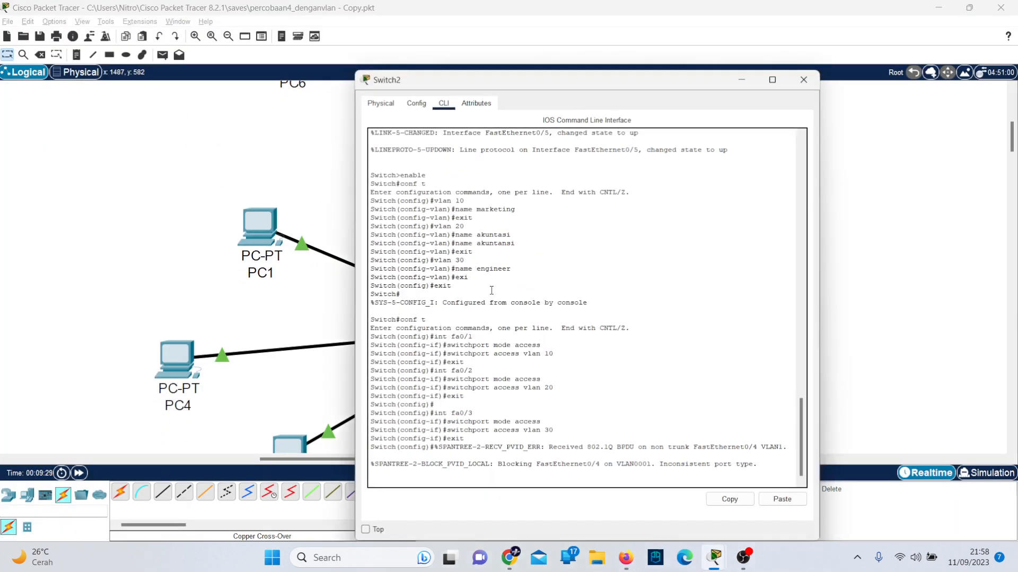
key("alt+Tab")
key("alt+Tab")
key("Return")
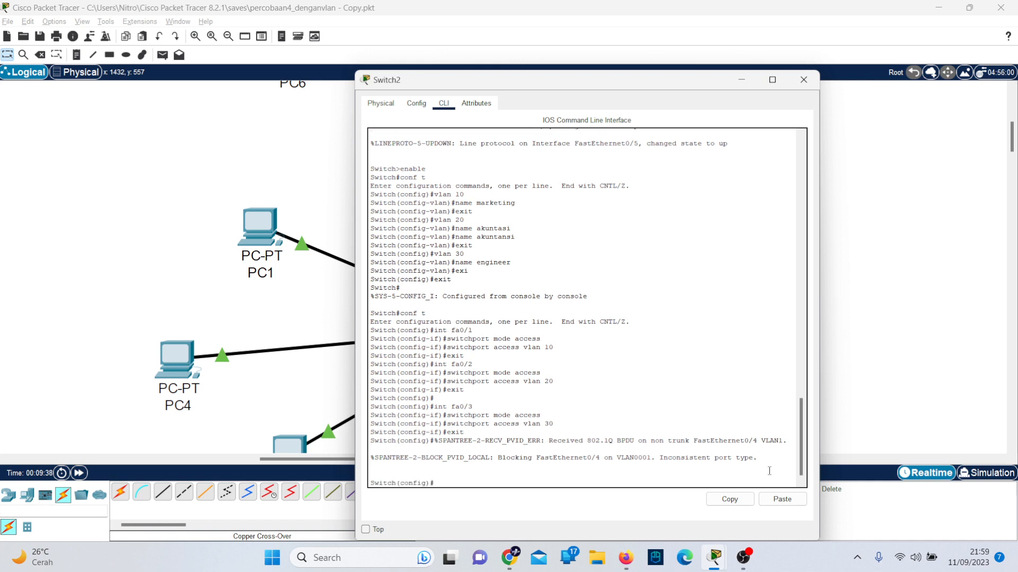
type("int fa")
type("/04")
key("BackSpace")
key("BackSpace")
key("BackSpace")
type("0/4")
key("Return")
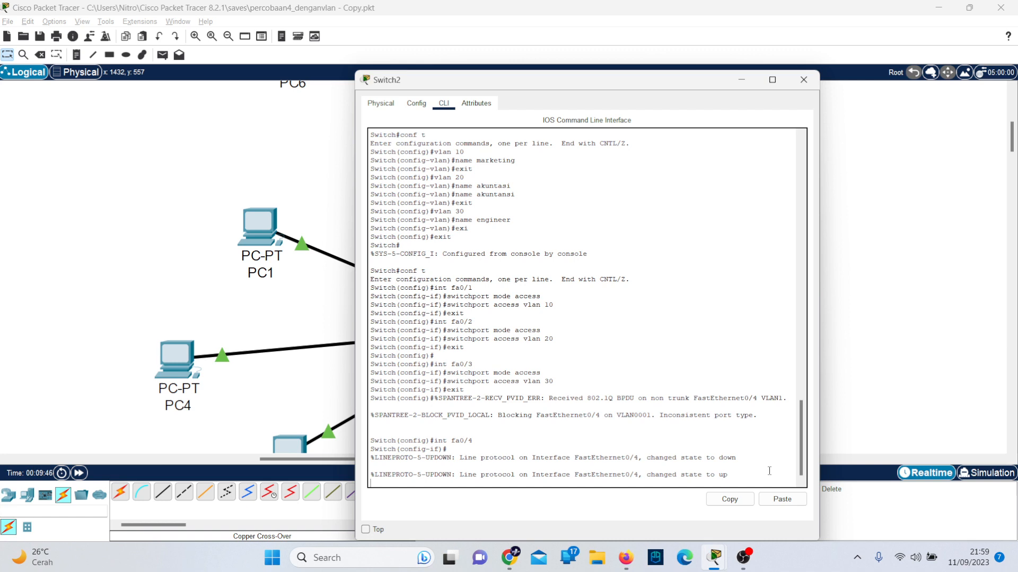
Make Switch2's fa0/4 a trunk with switchport mode trunk, exit the interface configuration and close the switch.
key("Up")
key("Down")
key("Return")
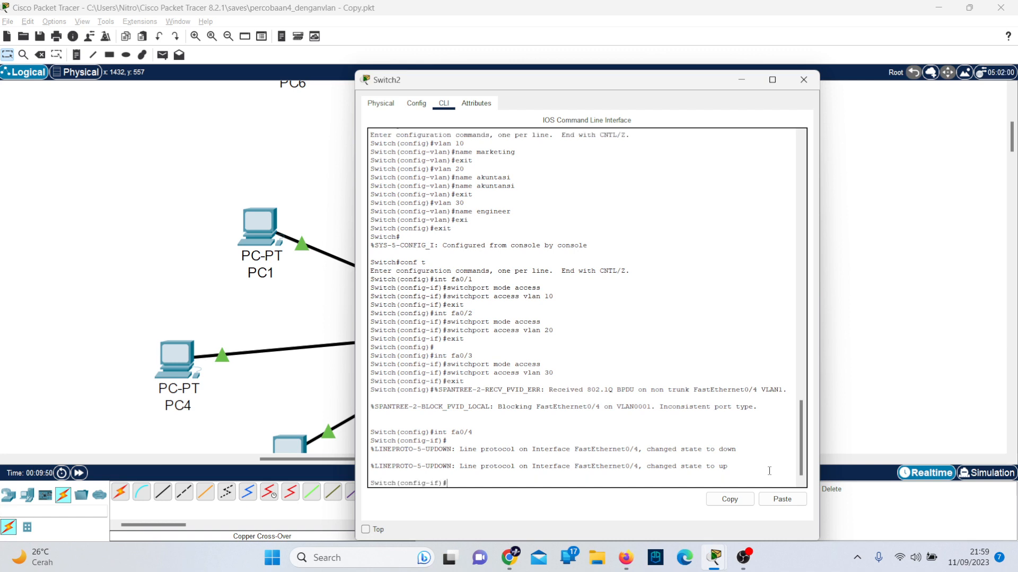
type("int fa0")
key("BackSpace")
key("BackSpace")
key("BackSpace")
key("BackSpace")
key("BackSpace")
key("BackSpace")
key("BackSpace")
type("switchport mode trunk")
key("Return")
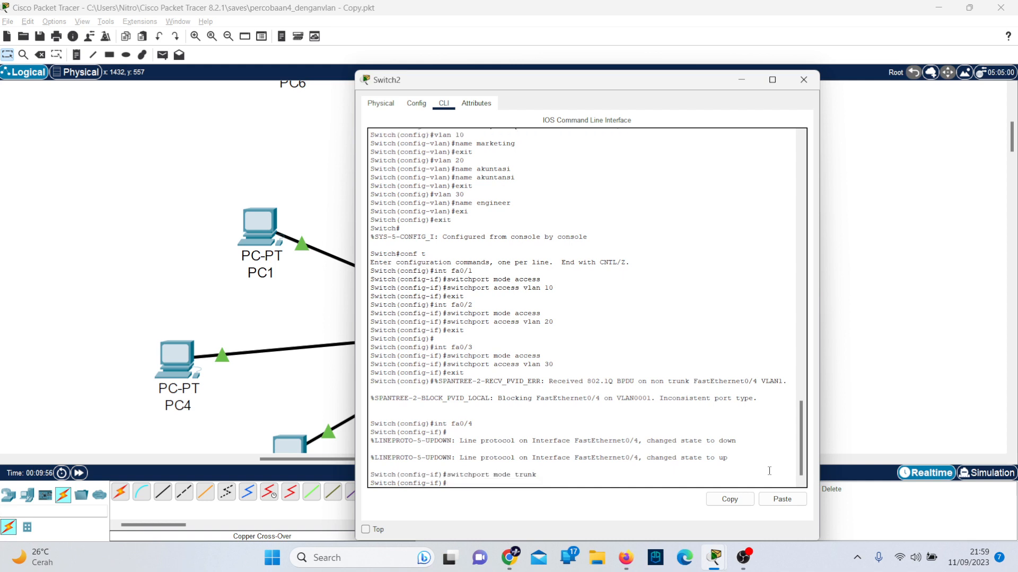
type("exit")
key("Return")
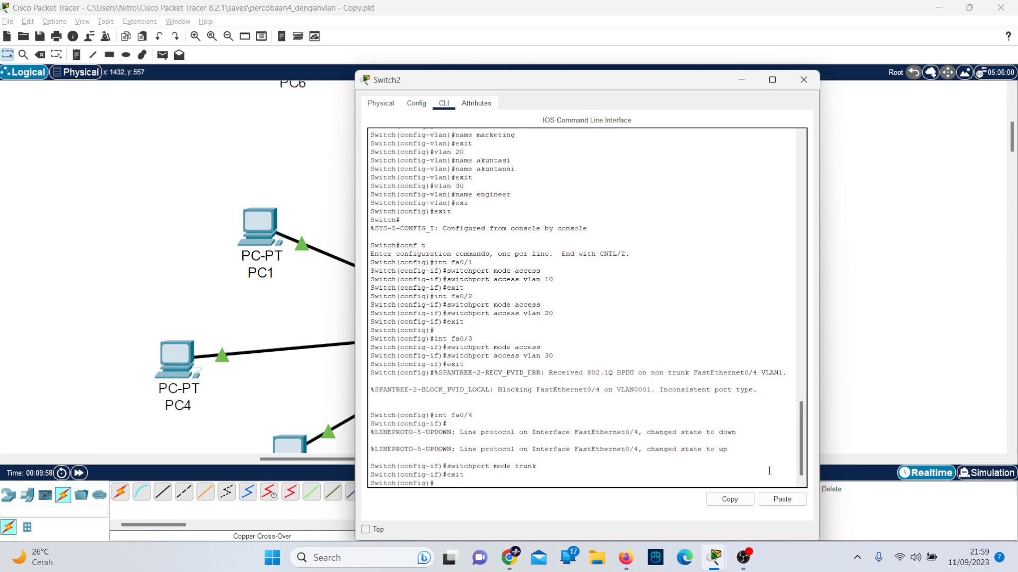
left_click(804, 80)
Inspect the link between Switch1 and Switch2, and review the trunk commands for Switch2 in the PDF guide.
scroll(602, 201, "up", 3)
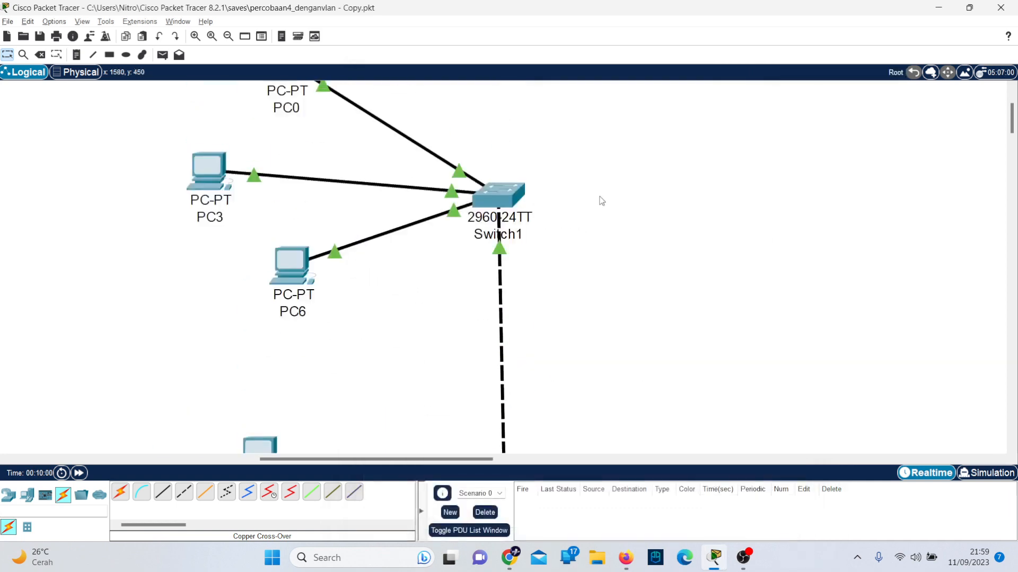
scroll(601, 201, "down", 4)
key("alt+Tab")
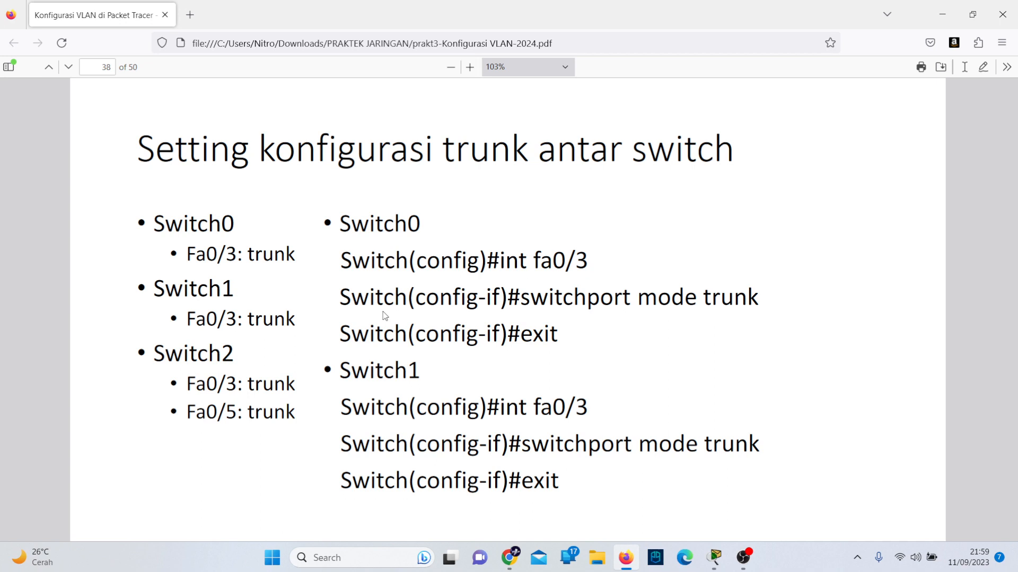
scroll(269, 373, "down", 3)
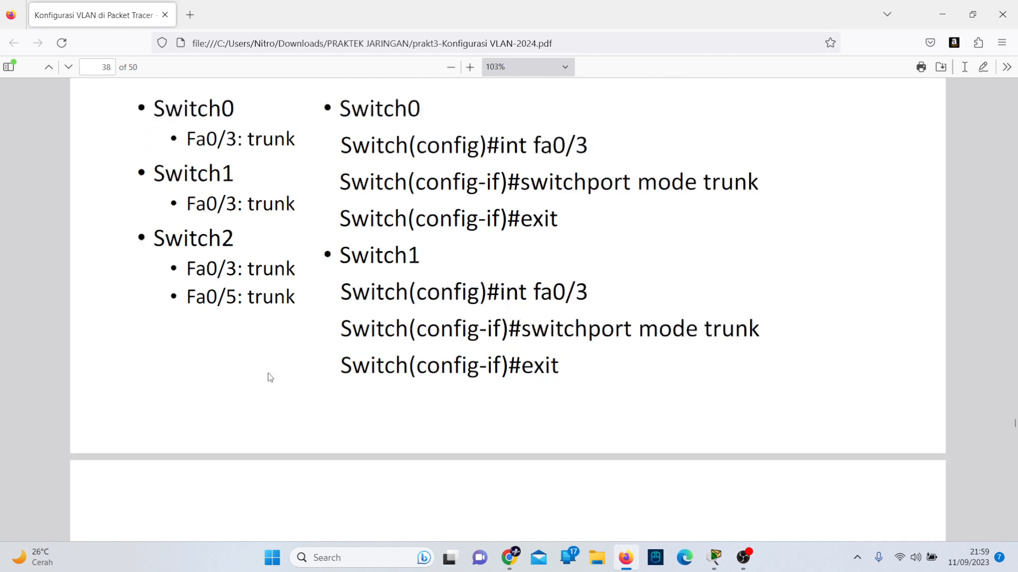
scroll(268, 377, "down", 14)
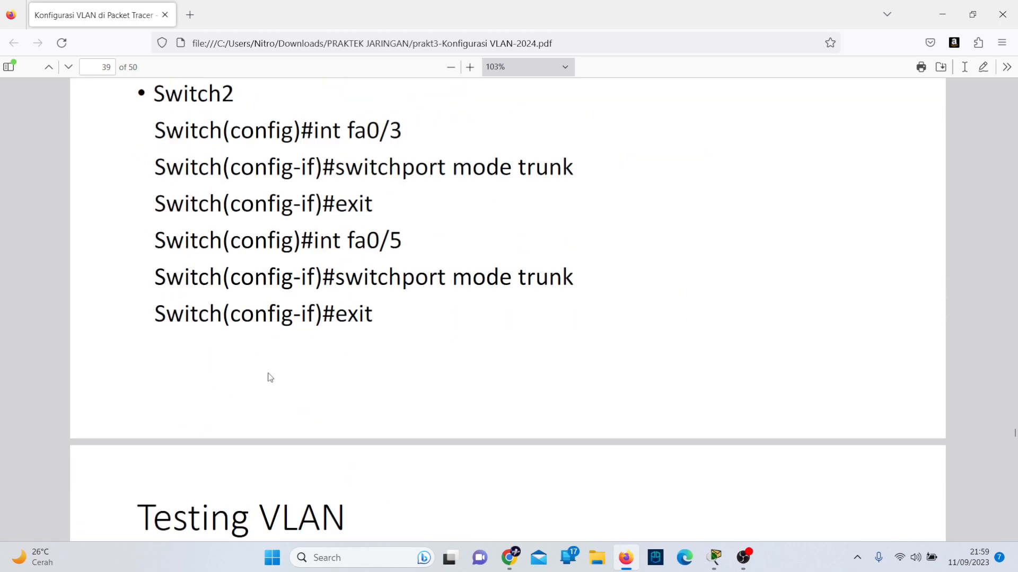
scroll(268, 377, "up", 2)
scroll(269, 377, "up", 4)
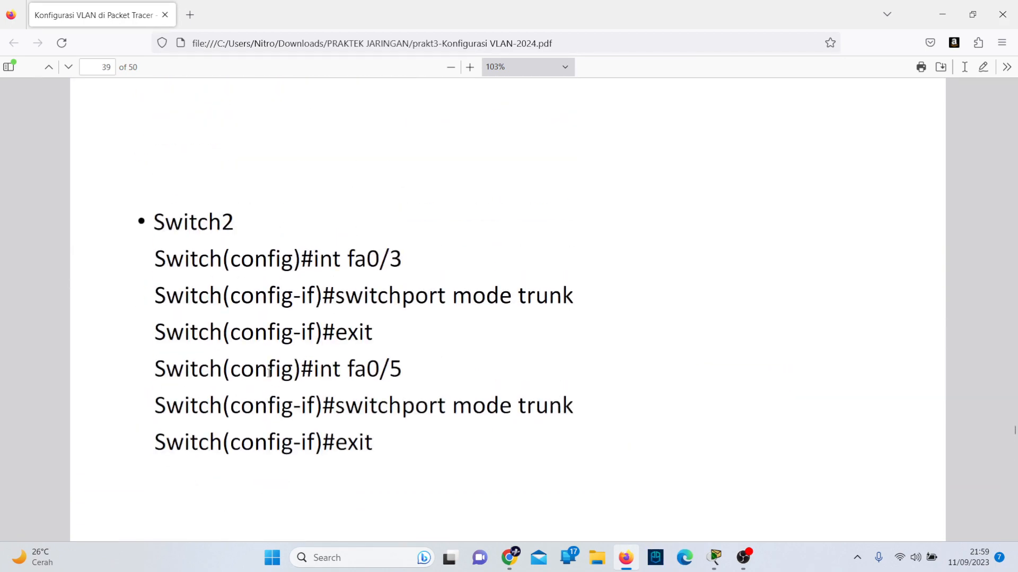
triple_click(270, 373)
left_click(269, 373)
Return to Packet Tracer, reopen Switch2's command line and enter interface configuration with int fa0/5.
key("alt+Tab")
scroll(597, 304, "down", 4)
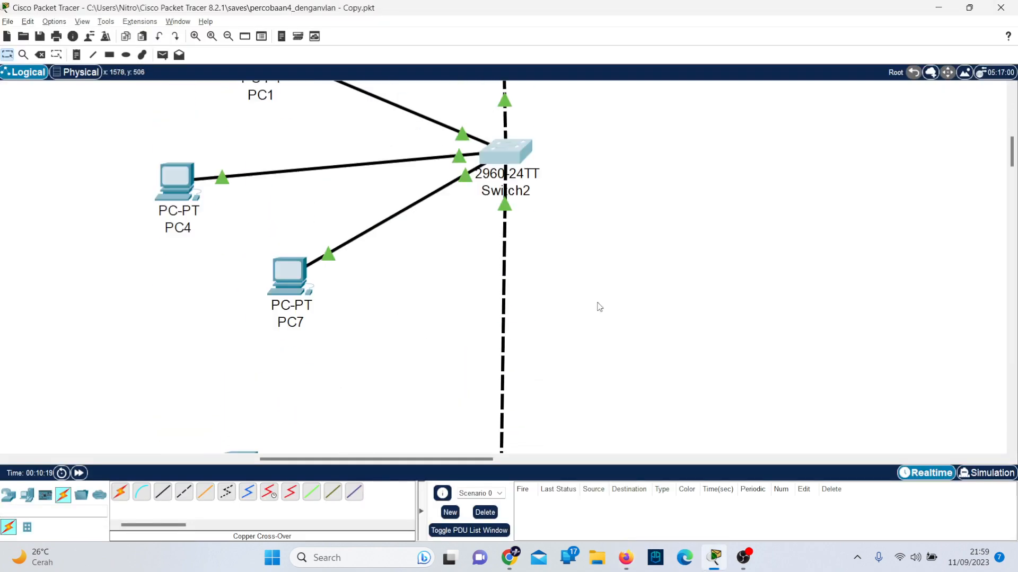
scroll(599, 306, "up", 1)
scroll(600, 308, "up", 2)
left_click(517, 307)
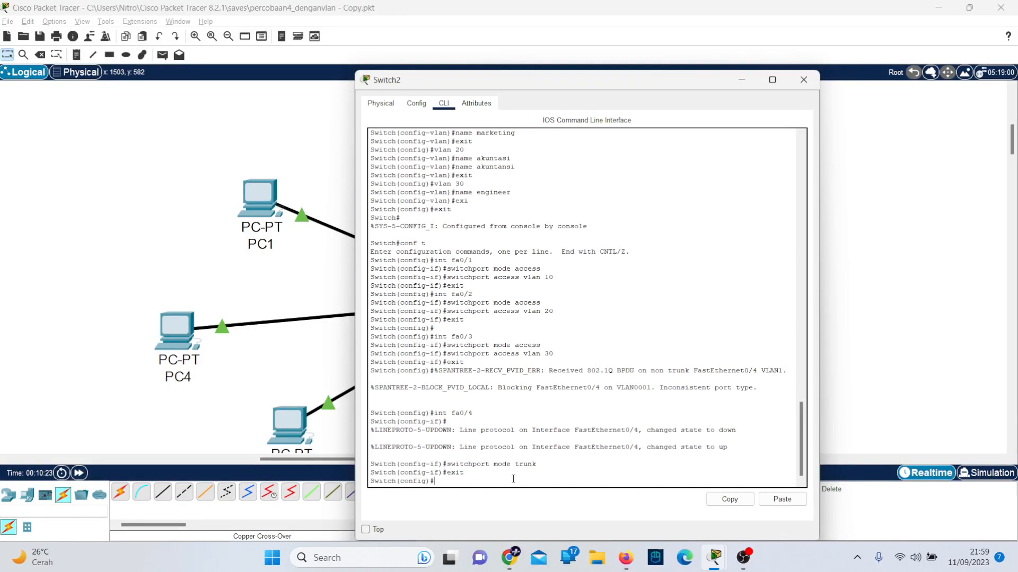
type("int fa")
key("BackSpace")
type("a")
key("BackSpace")
key("BackSpace")
key("BackSpace")
type("0/5")
key("Return")
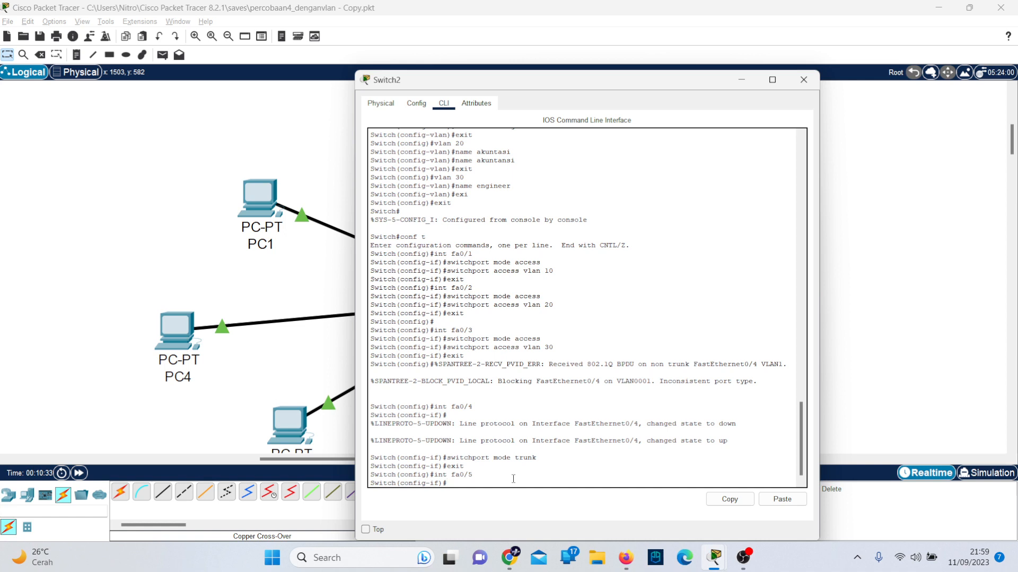
Set Switch2's fa0/5 to trunk with switchport mode trunk, exit the interface configuration and return to the topology.
type("switchprort mode trunk")
key("Return")
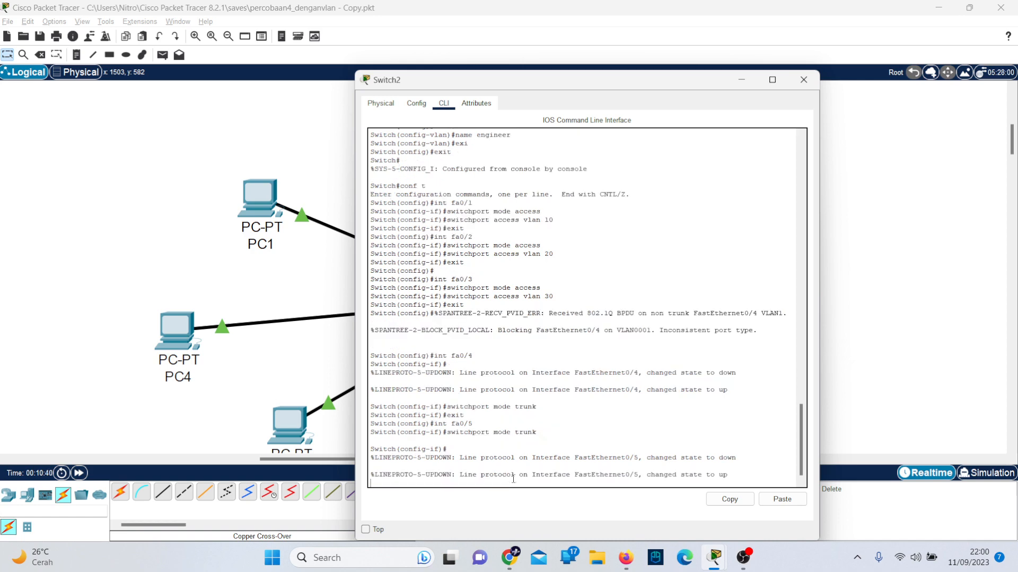
key("Return")
type("exit")
key("Return")
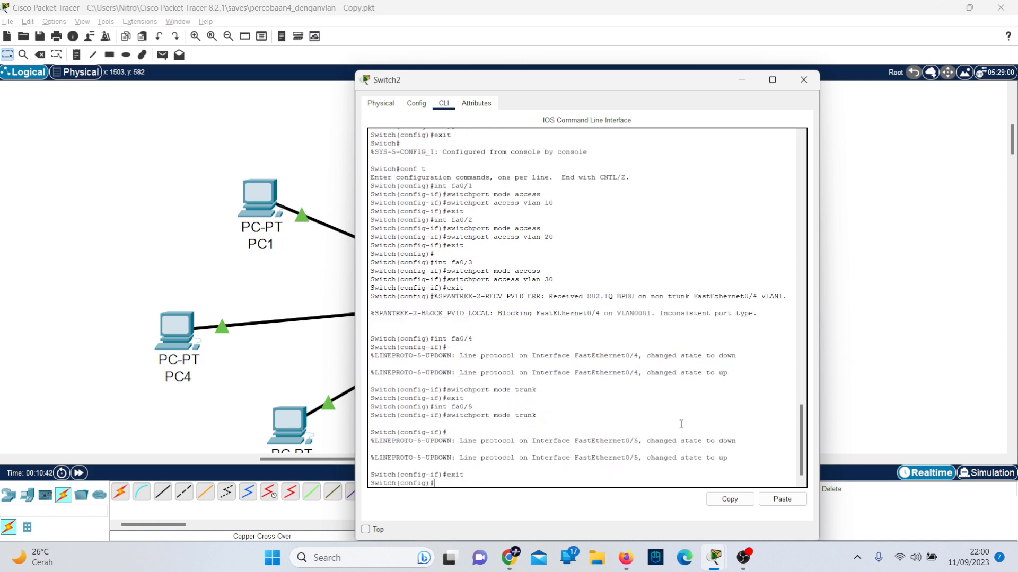
left_click(941, 393)
Open Switch3's command line and enter the configuration of its uplink interface with int fa0/4.
scroll(650, 351, "down", 9)
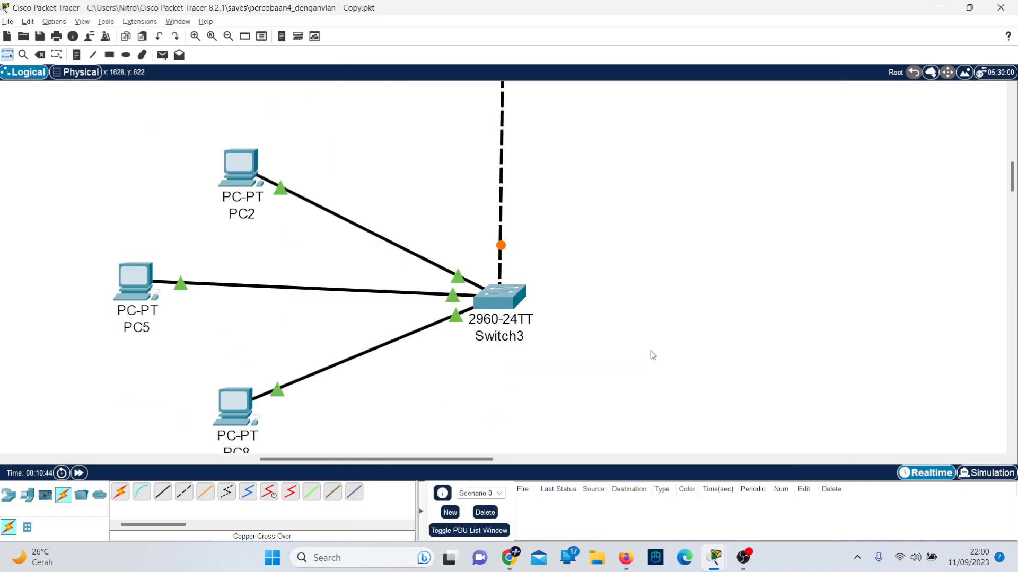
left_click(513, 234)
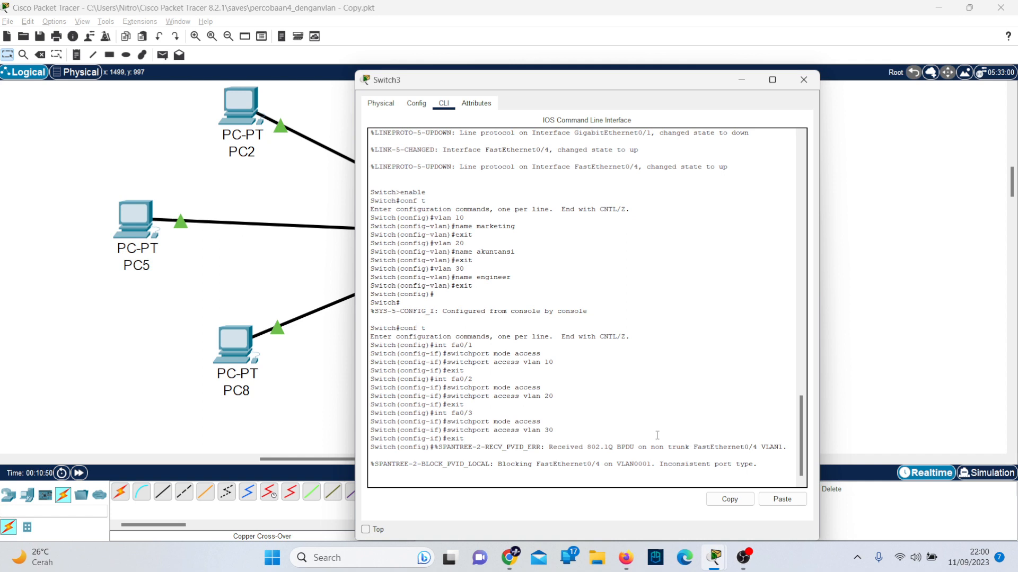
key("Return")
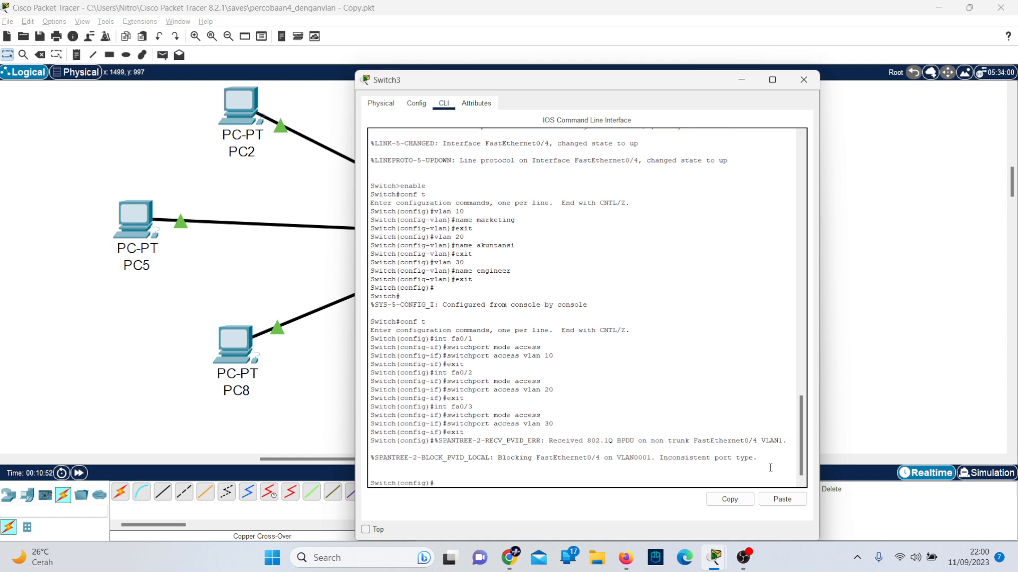
type("int fa0/4")
key("Return")
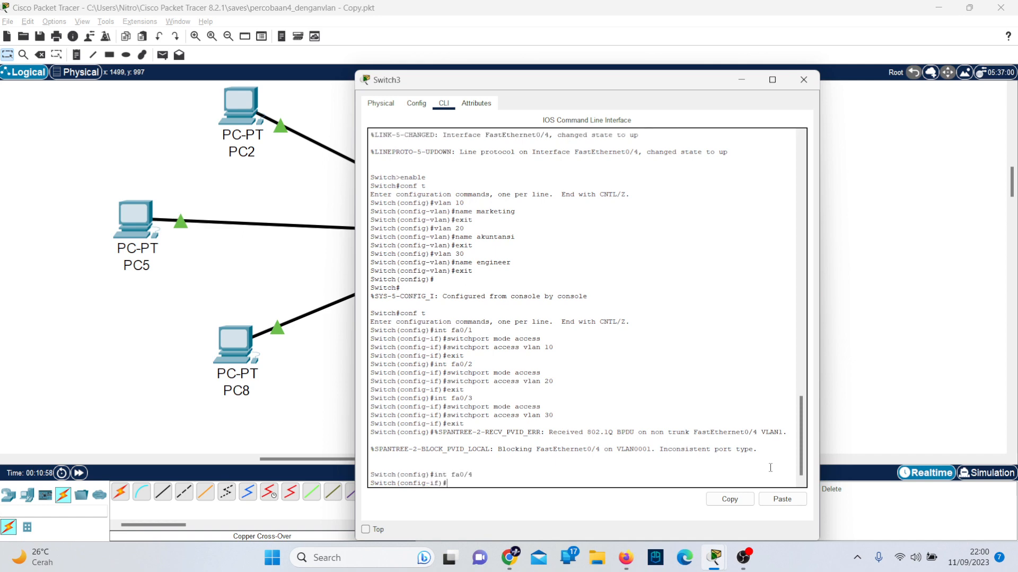
Make Switch3's fa0/4 a trunk with switchport mode trunk and exit the interface configuration.
type("switchport mode trunk")
key("Return")
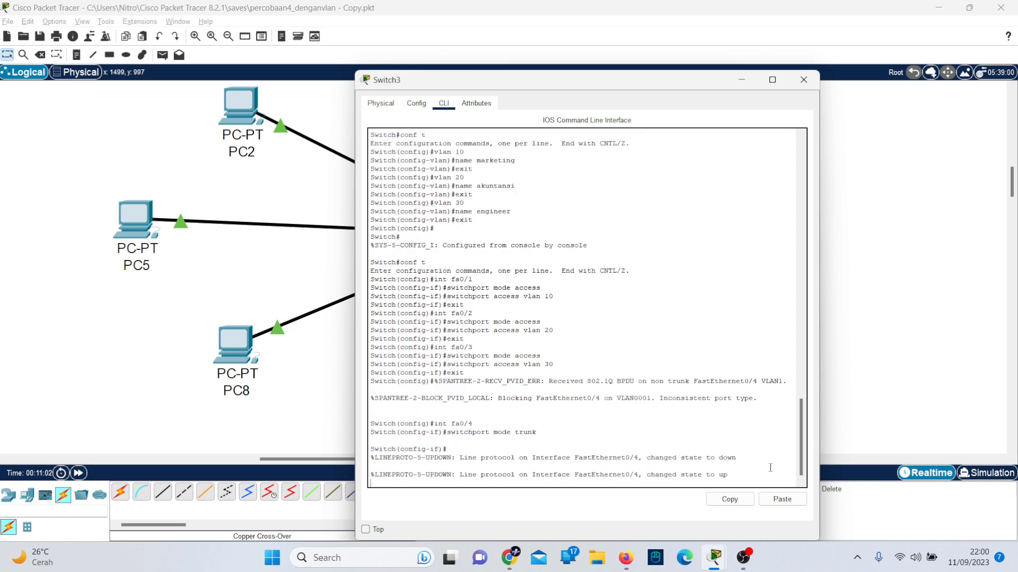
key("Return")
type("exit")
key("Return")
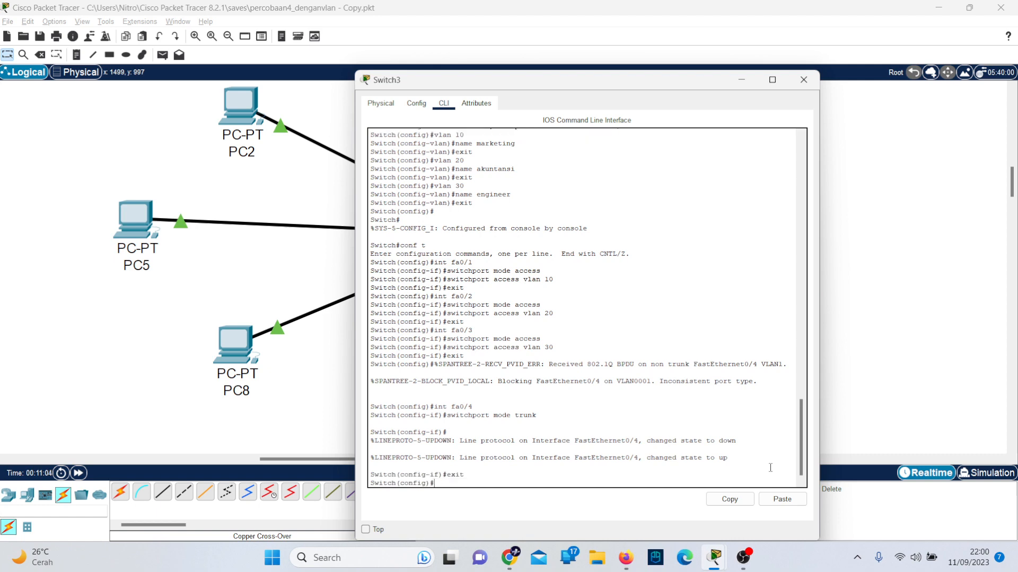
Switch back to the PDF guide in Firefox and read the Testing VLAN instructions.
key("alt+Tab")
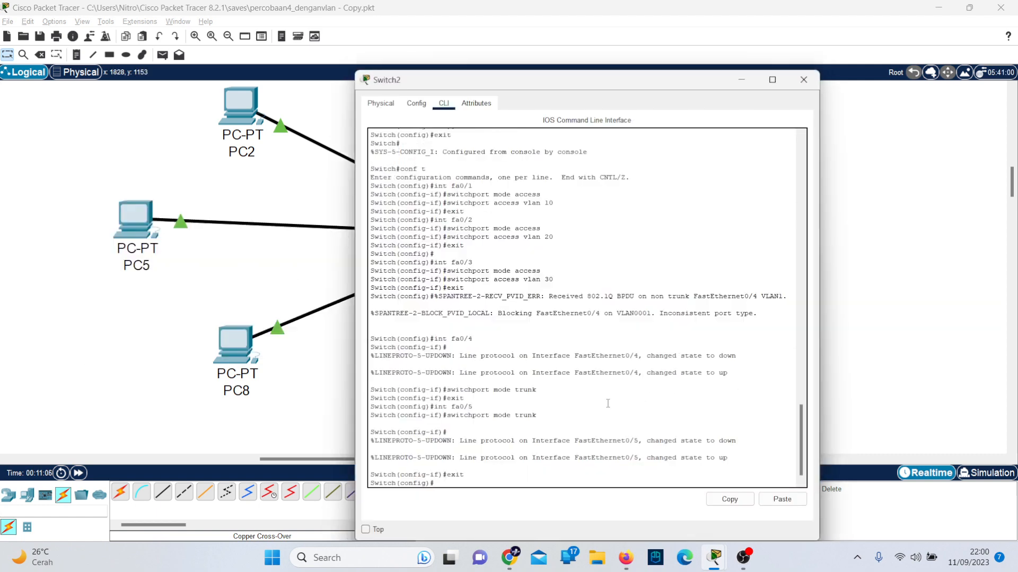
key("alt+Tab")
key("alt+Tab")
key("alt+Tab")
scroll(609, 407, "down", 6)
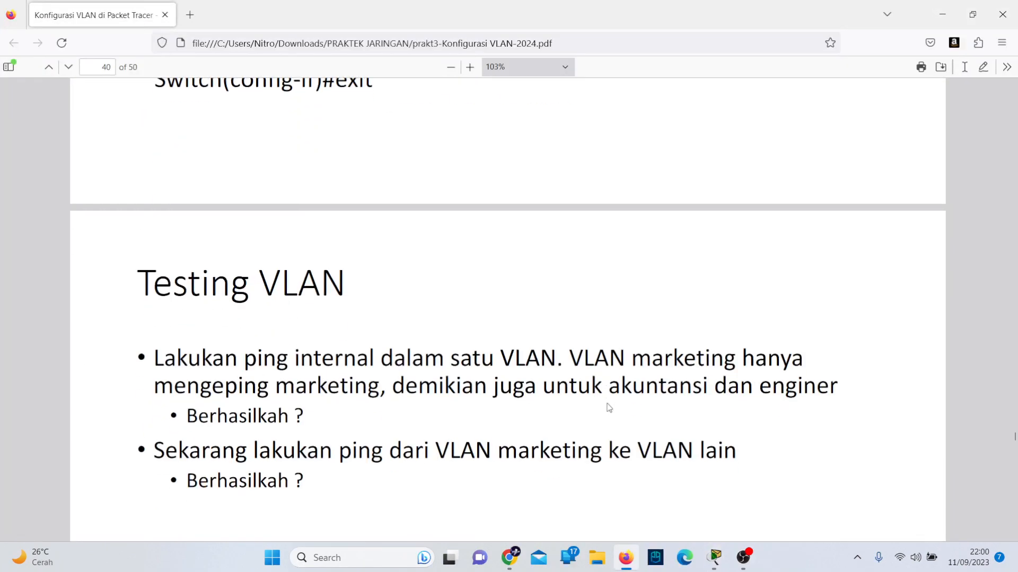
Review the Testing VLAN ping tasks in the PDF guide and switch to the Packet Tracer topology around Switch1.
scroll(609, 407, "down", 2)
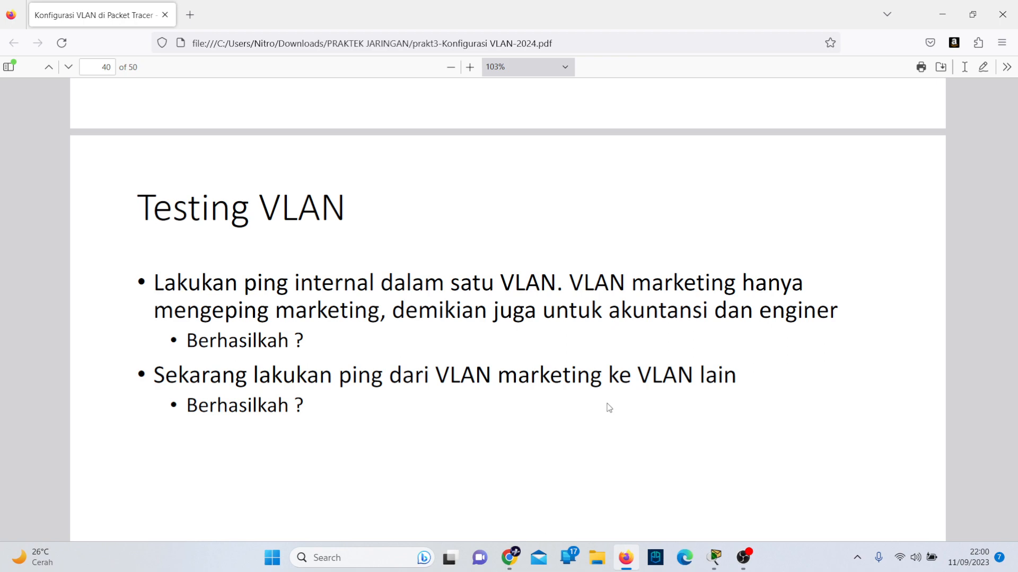
scroll(295, 303, "down", 3)
scroll(240, 307, "up", 3)
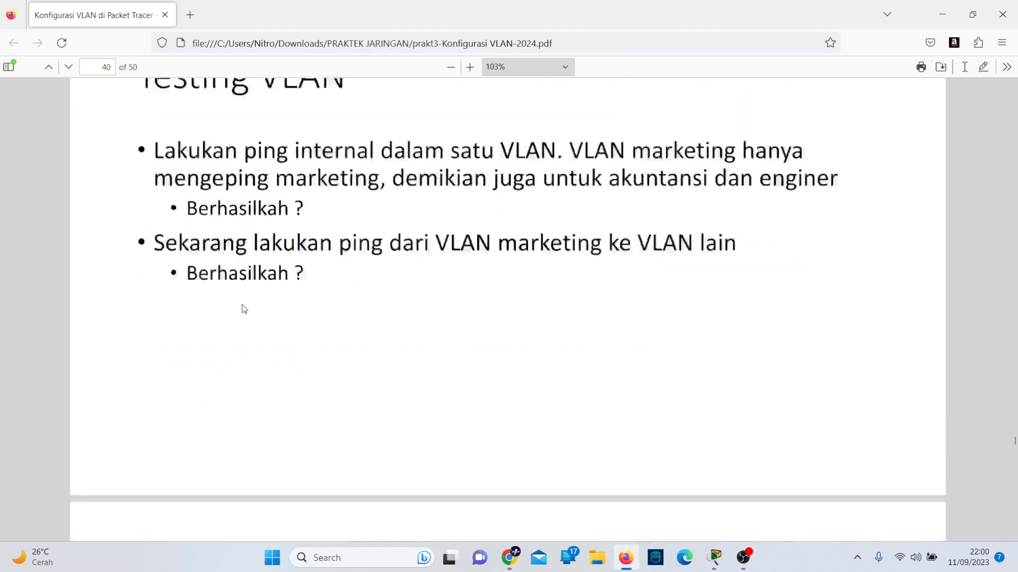
left_click_drag(144, 279, 359, 345)
left_click(352, 345)
key("alt+Tab")
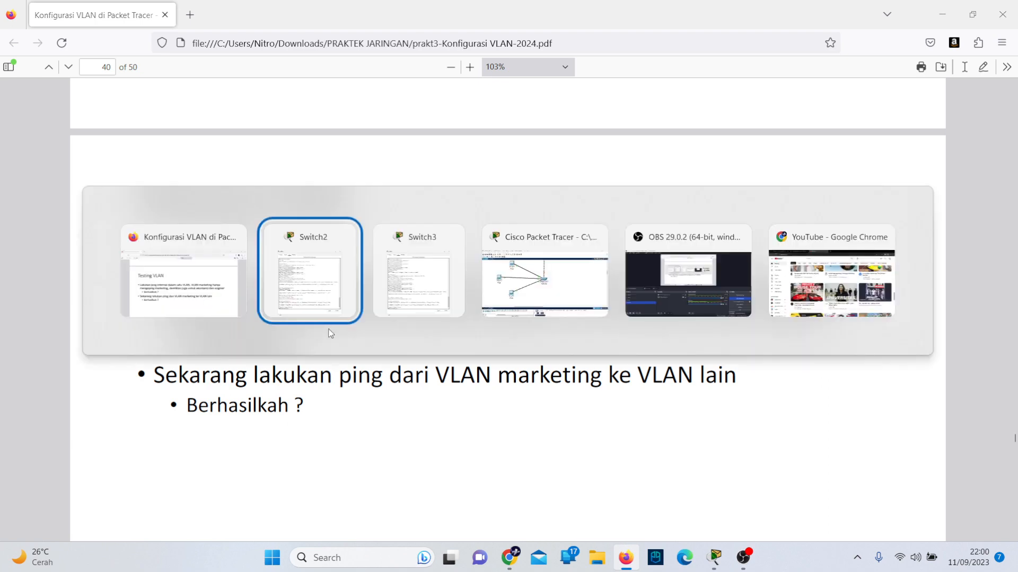
key("alt+Tab")
key("alt+Tab")
key("alt+Tab")
key("alt+Tab")
scroll(431, 202, "up", 5)
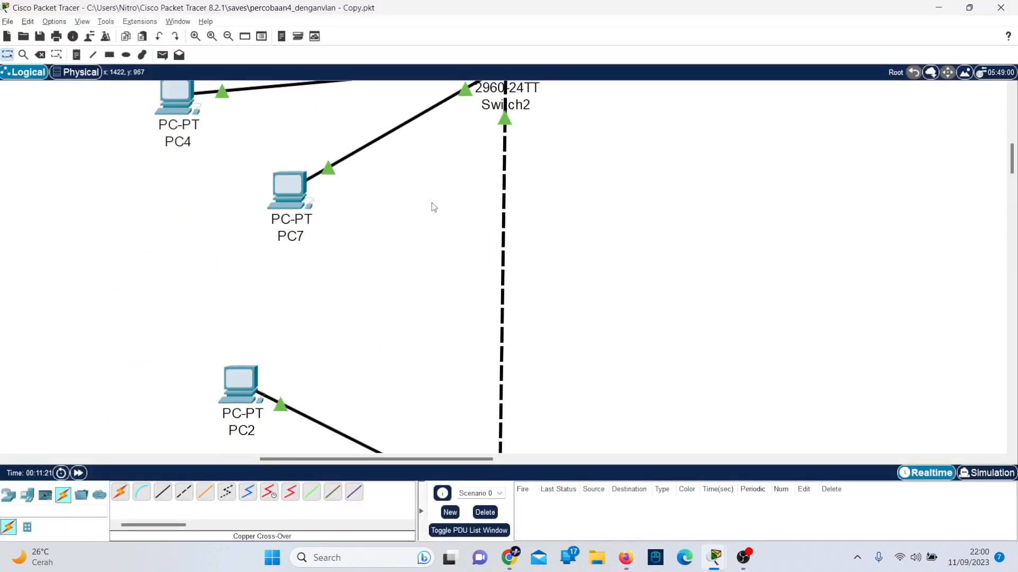
scroll(403, 266, "up", 4)
Open PC0, close the leftover switch windows and bring up PC0's Command Prompt.
double_click(287, 132)
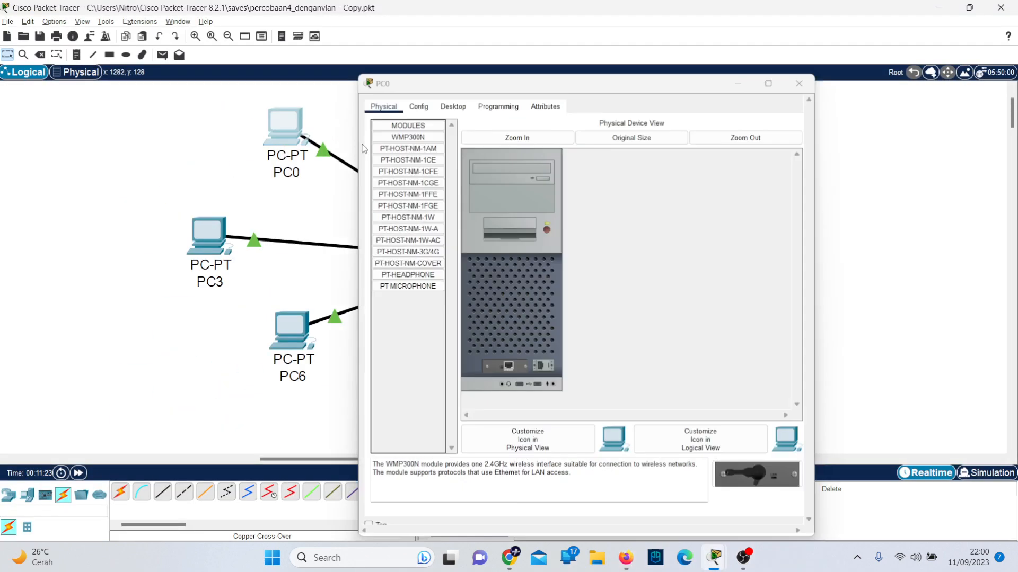
mouse_move(714, 557)
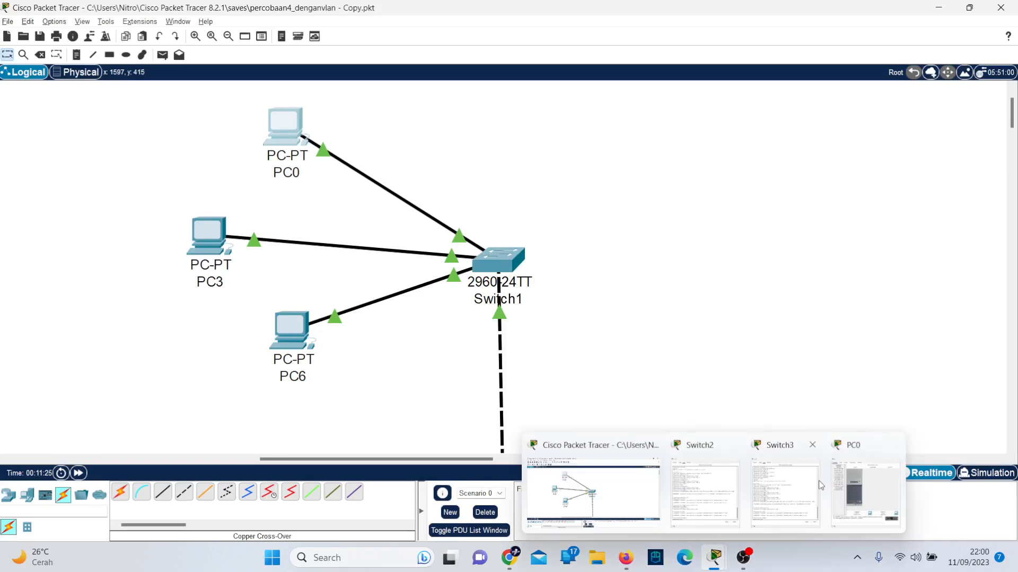
mouse_move(819, 485)
left_click(811, 446)
left_click(768, 444)
left_click(806, 488)
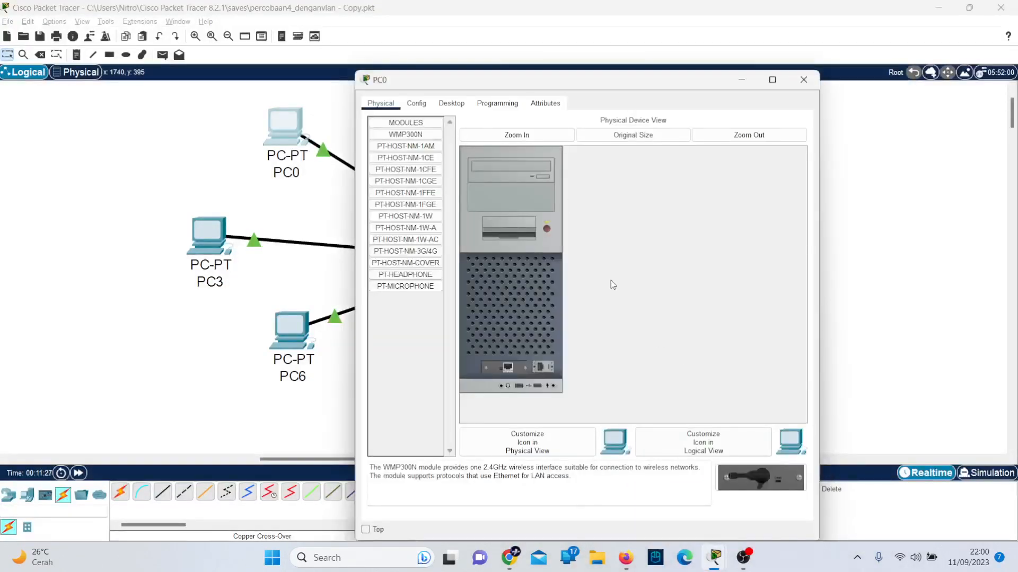
left_click(460, 102)
left_click(666, 154)
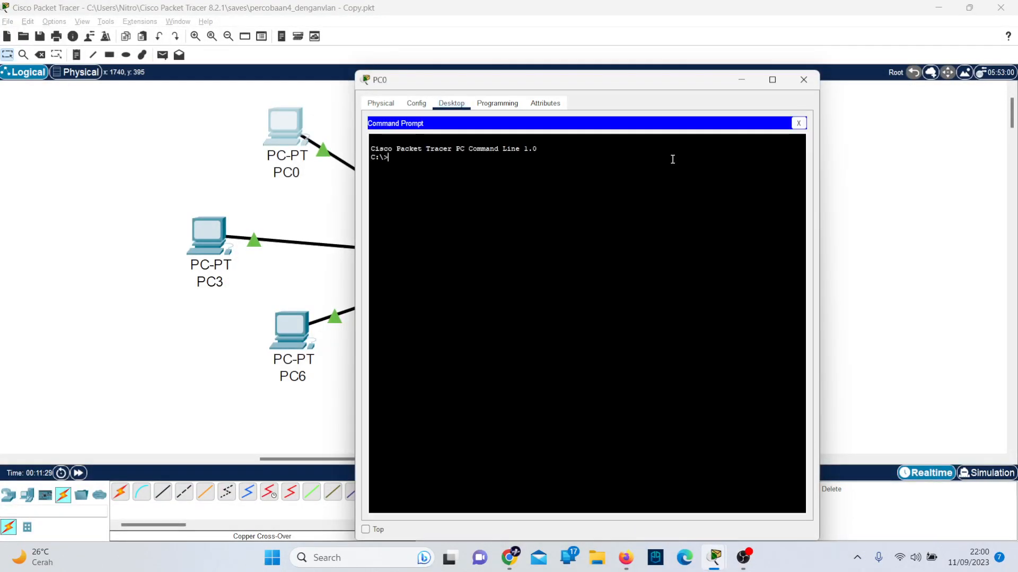
Run a continuous ping from PC0 to 192.168.10.102 with ping -t and stop it.
type("ping -t ")
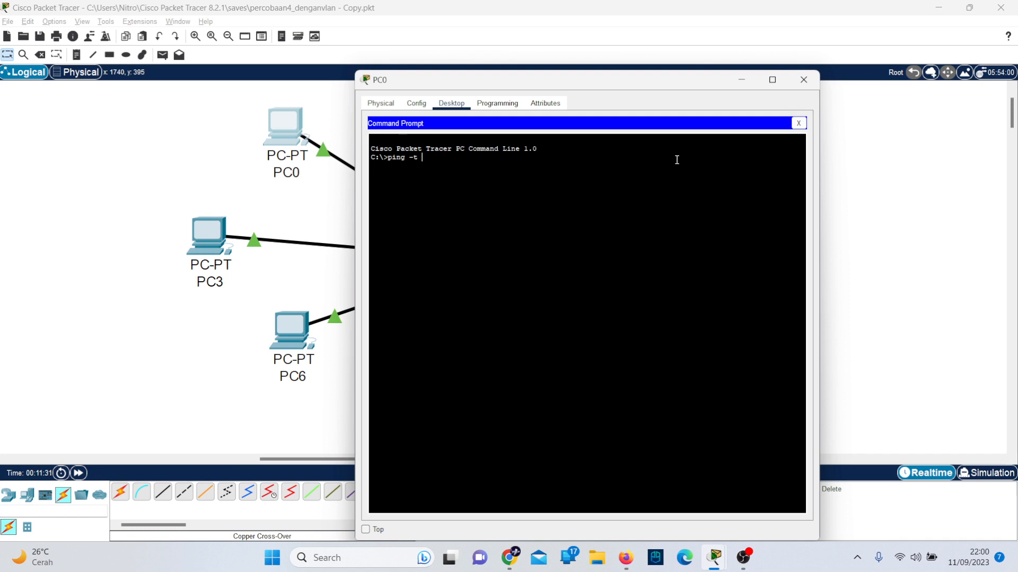
type("192.168.10.102")
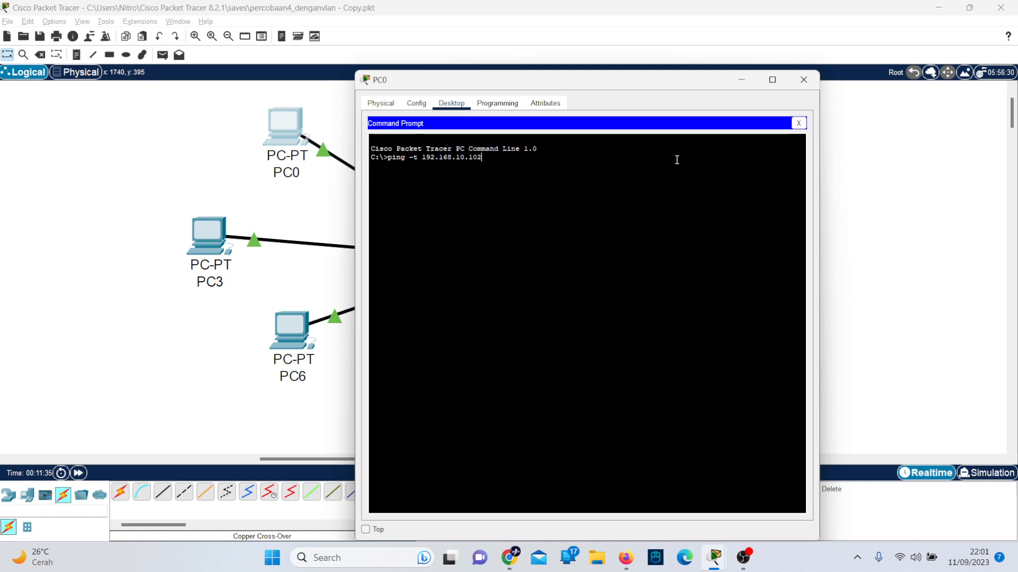
key("Return")
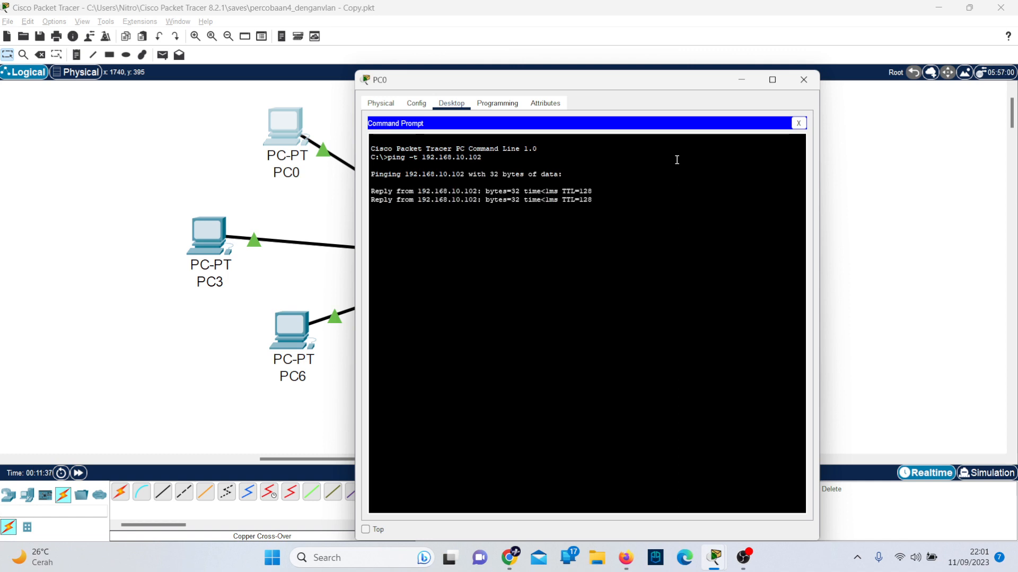
key("ctrl+c")
Ping 192.168.10.101 continuously from PC0, stop the ping and close PC0's window.
key("Up")
key("BackSpace")
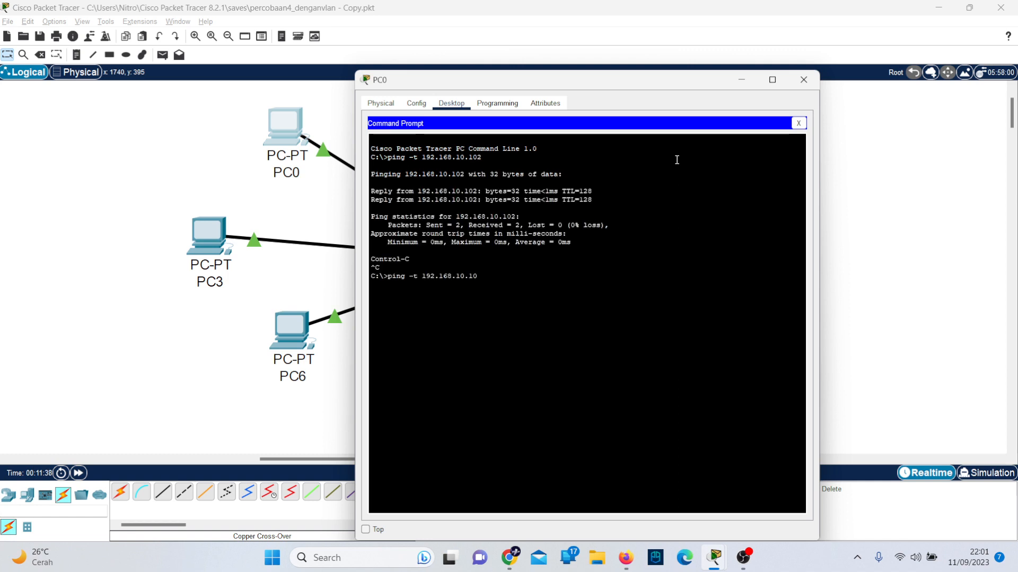
type("1")
key("Return")
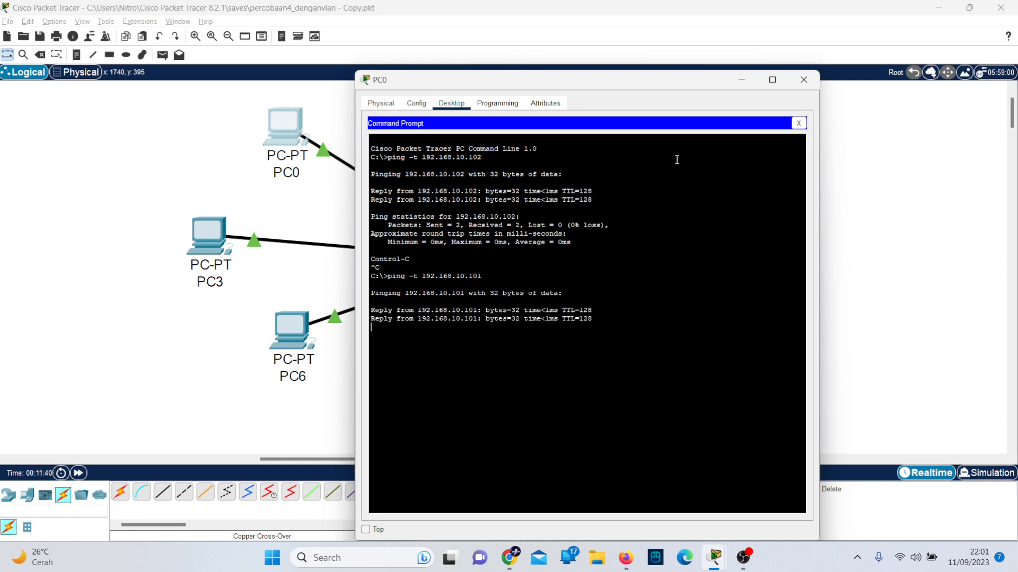
key("ctrl+c")
key("Return")
left_click(803, 80)
Recheck the instruction on pinging within one VLAN in the PDF guide and return to the topology.
key("alt+Tab")
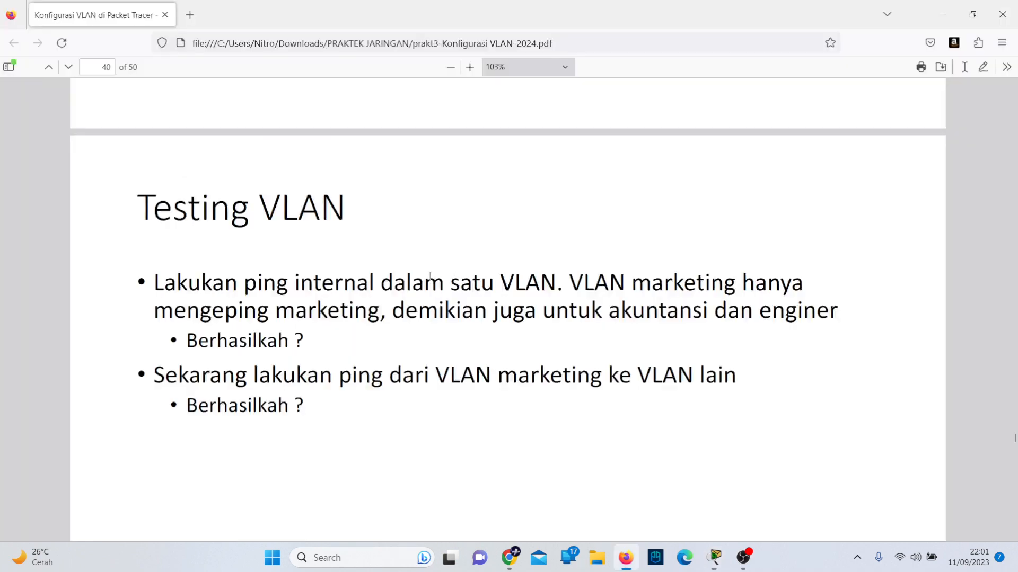
double_click(373, 298)
key("alt+Tab")
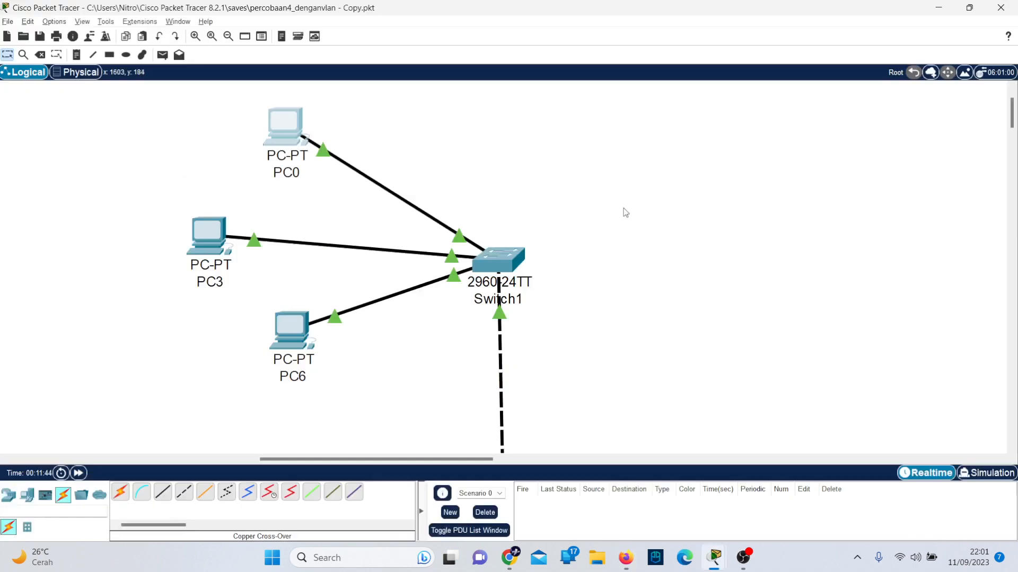
key("alt+Tab")
left_click(812, 73)
Open PC3's Command Prompt, ping 192.168.20.101 continuously with ping -t and stop the ping.
left_click(209, 236)
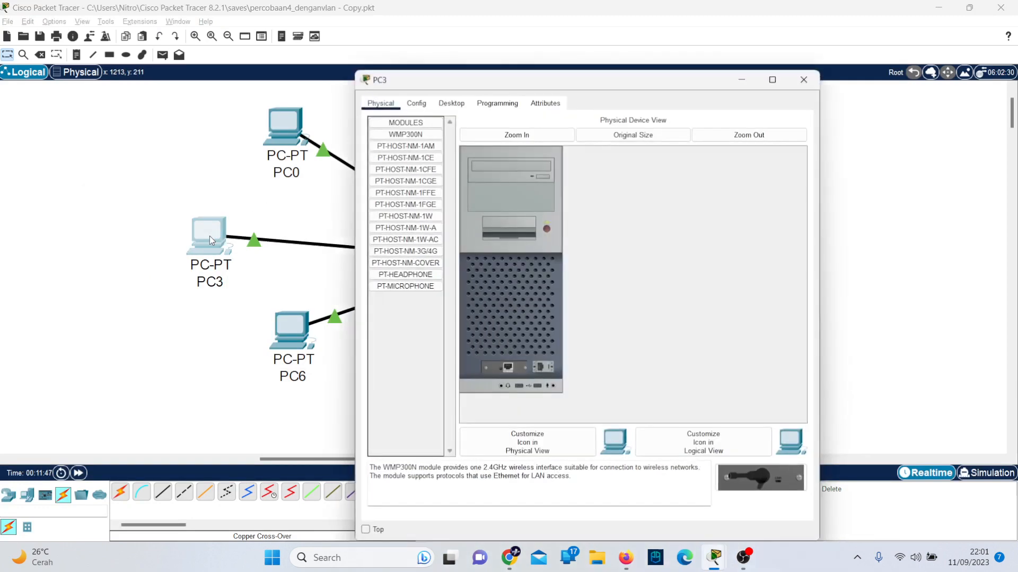
left_click(453, 106)
left_click(660, 148)
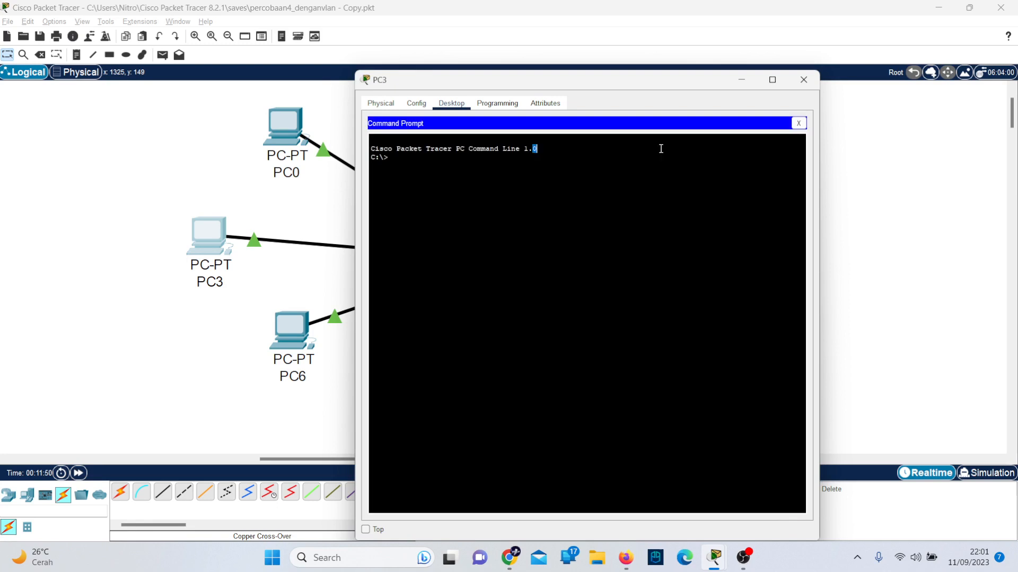
left_click(743, 557)
left_click(743, 558)
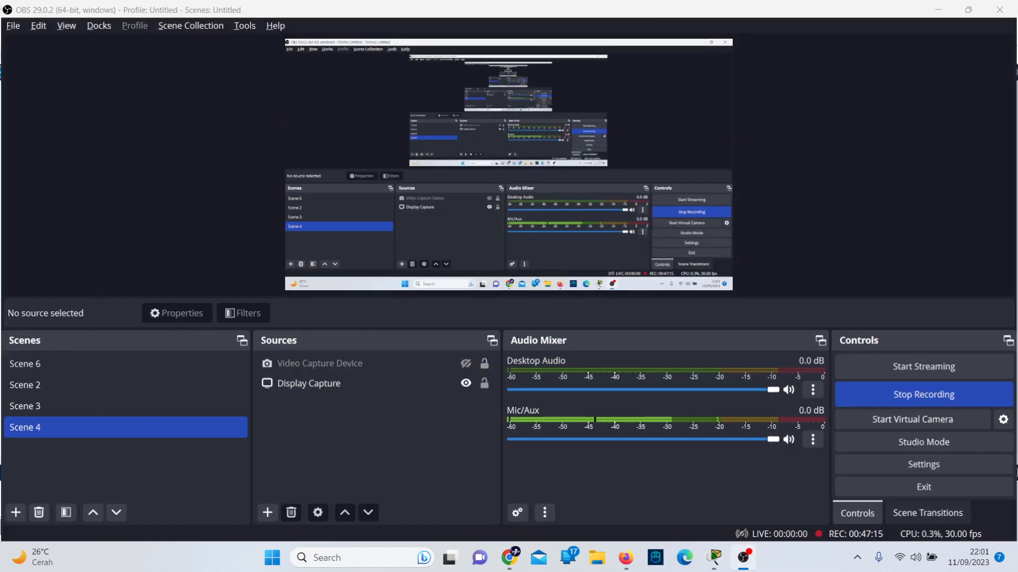
type("ping")
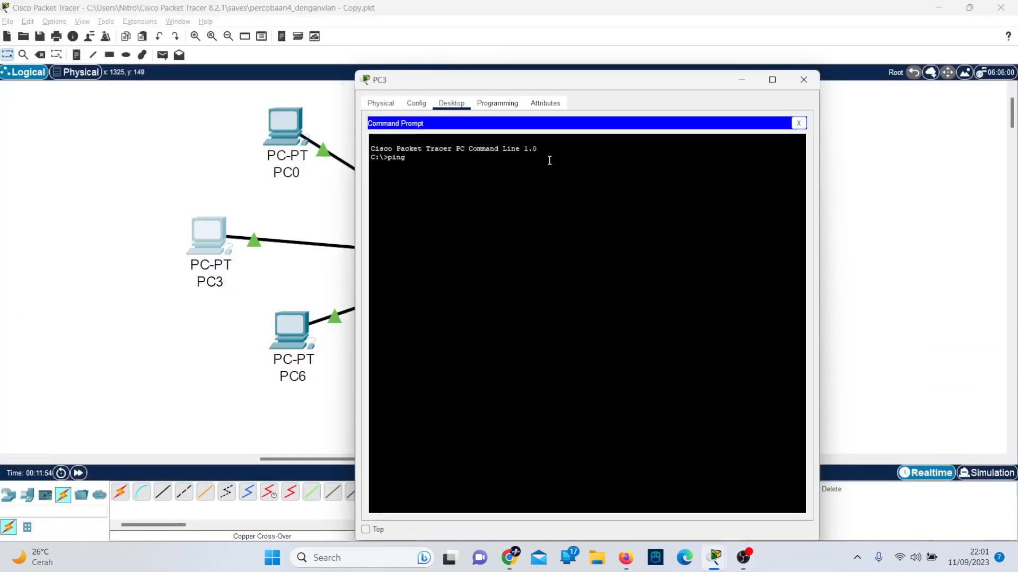
type(" -t 192.168.20.101")
key("Return")
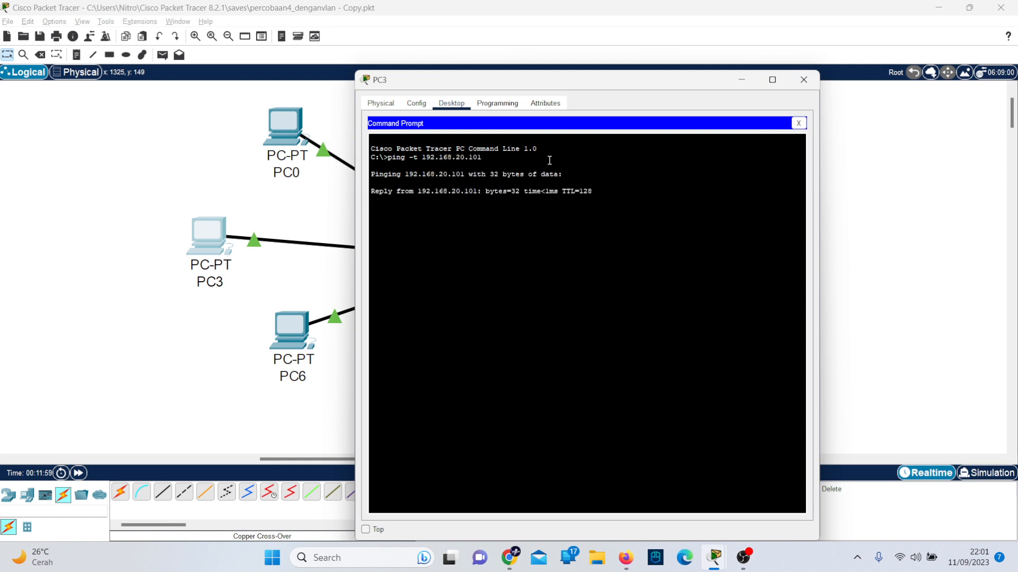
key("ctrl+c")
Ping 192.168.20.102 continuously from PC3, stop the ping and close PC3's window.
key("Up")
key("BackSpace")
type("2")
key("Return")
key("ctrl+c")
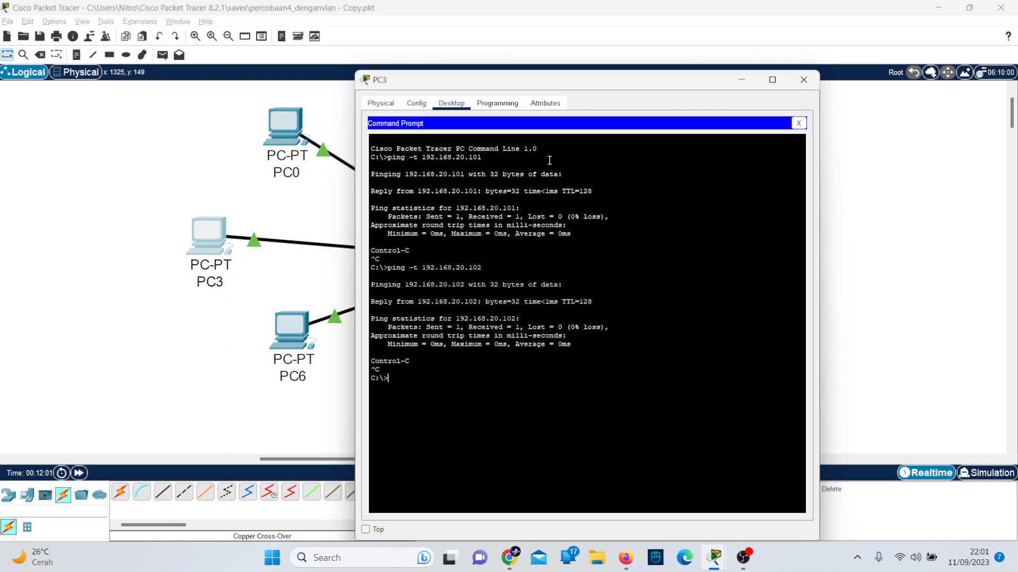
left_click(804, 80)
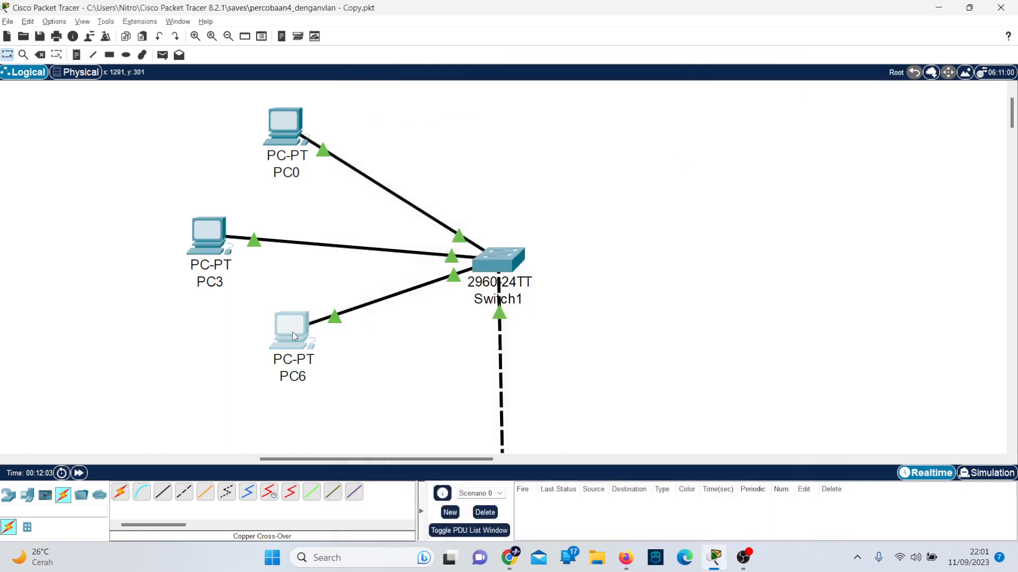
Open PC6's Command Prompt, ping 192.168.30.102 continuously with ping -t and stop the ping.
left_click(291, 332)
left_click(451, 104)
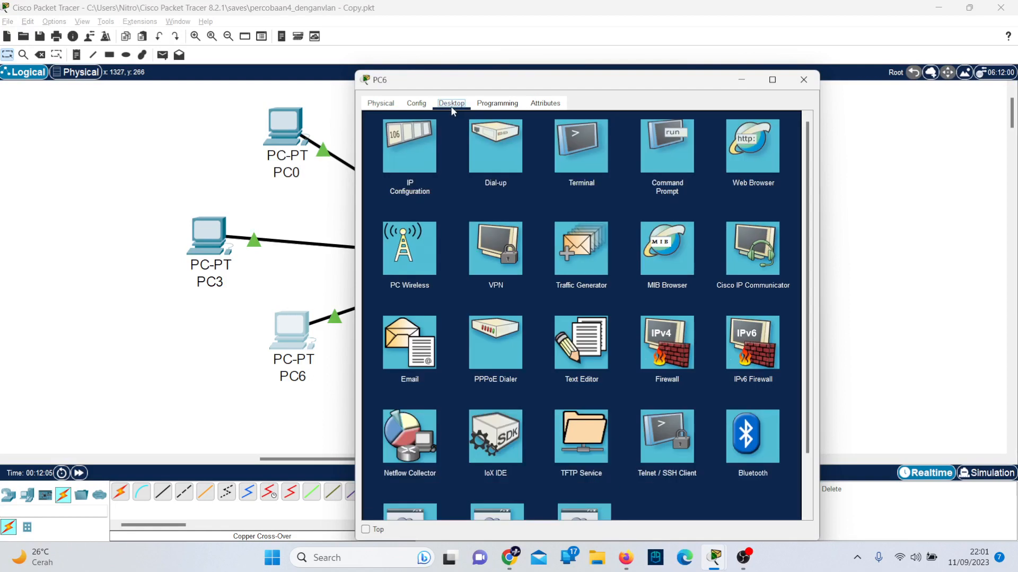
left_click(667, 151)
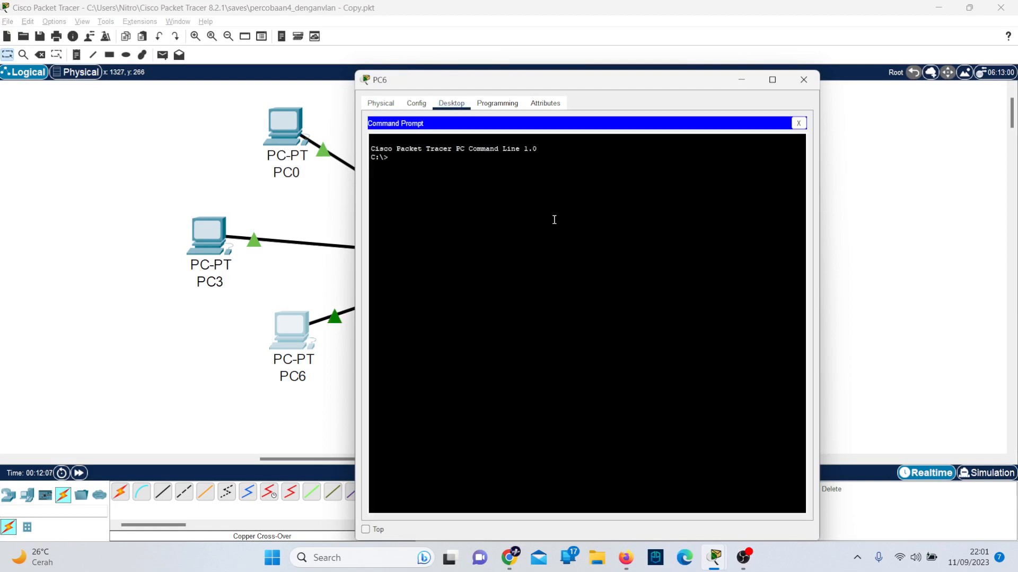
type("ping -t 192.168.")
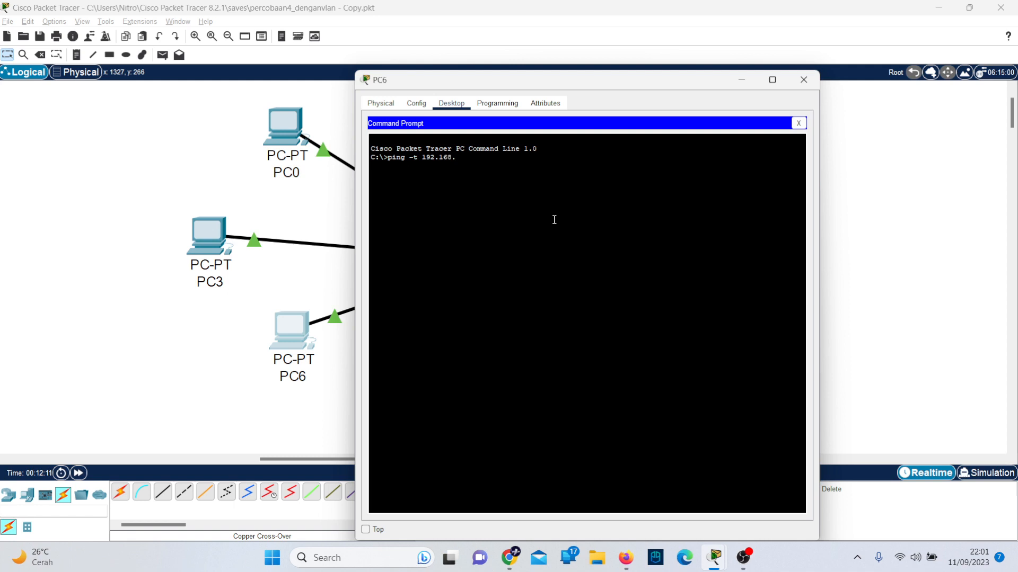
type("30.102")
key("Return")
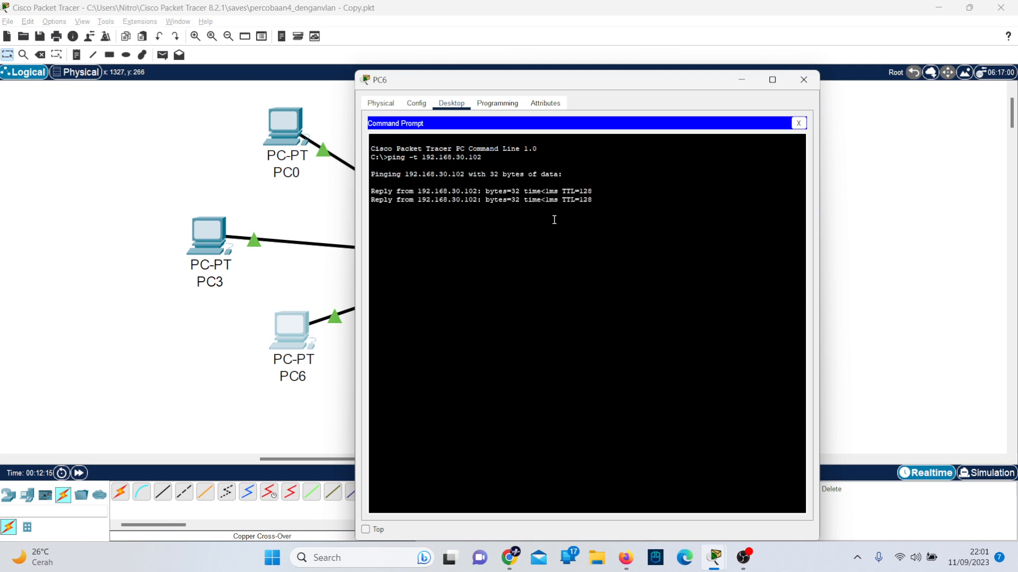
key("ctrl+c")
Ping 192.168.30.101 continuously from PC6, stop the ping and close PC6's window.
key("Up")
key("BackSpace")
type("192.168.30.101")
key("Return")
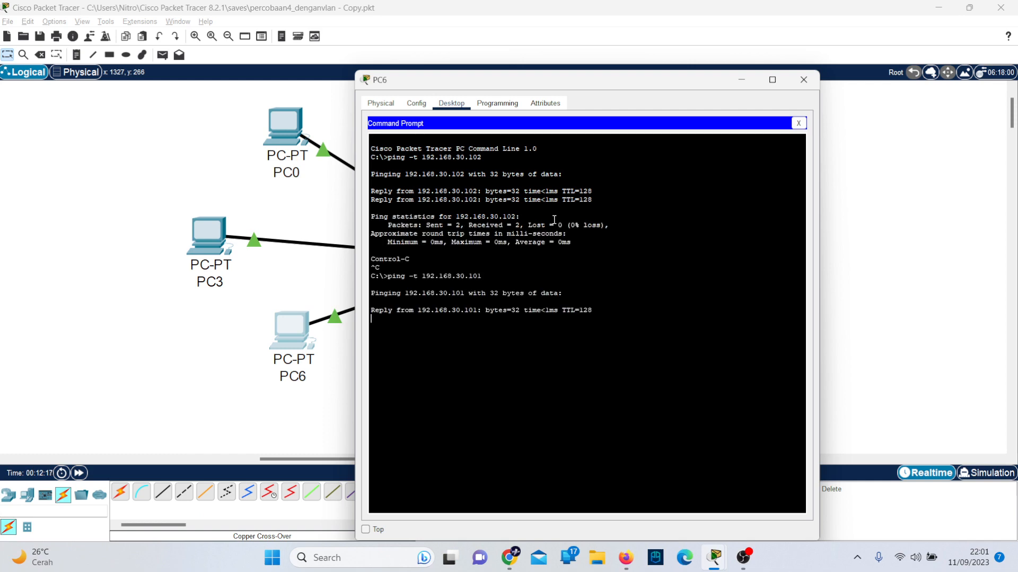
key("ctrl+c")
left_click(803, 79)
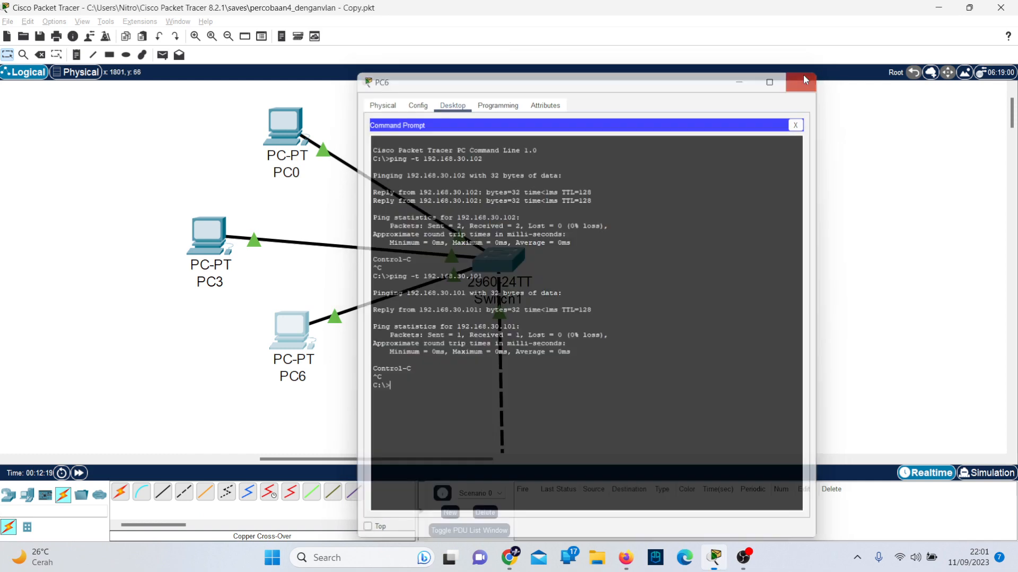
Check the PDF guide's task on pinging from the marketing VLAN to other VLANs and return to the topology.
key("alt+Tab")
key("alt+Tab")
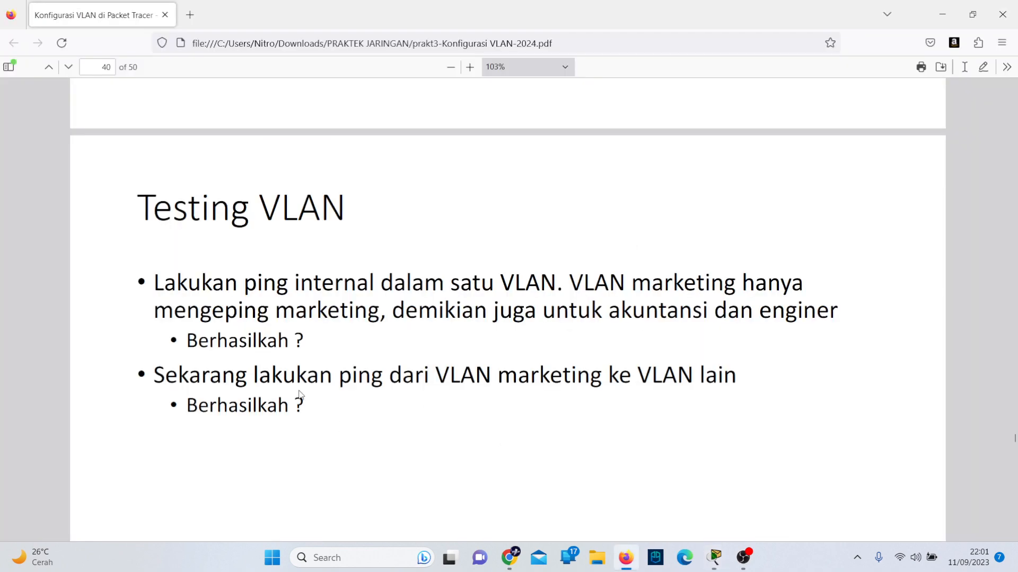
key("alt+Tab")
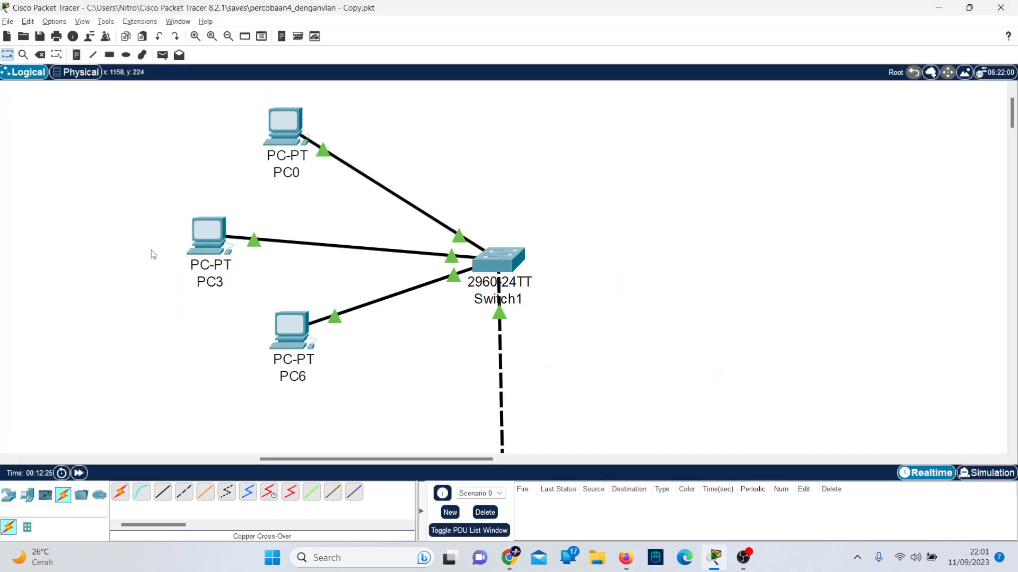
From PC0's Command Prompt, test cross-VLAN connectivity with ping -t 192.168.20.100 and stop the ping.
left_click(305, 147)
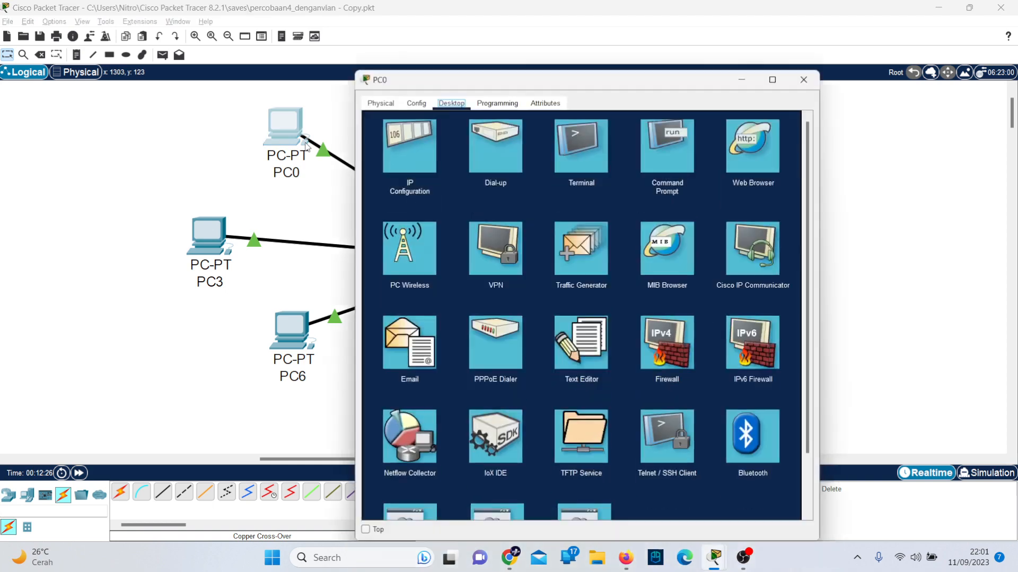
left_click(681, 151)
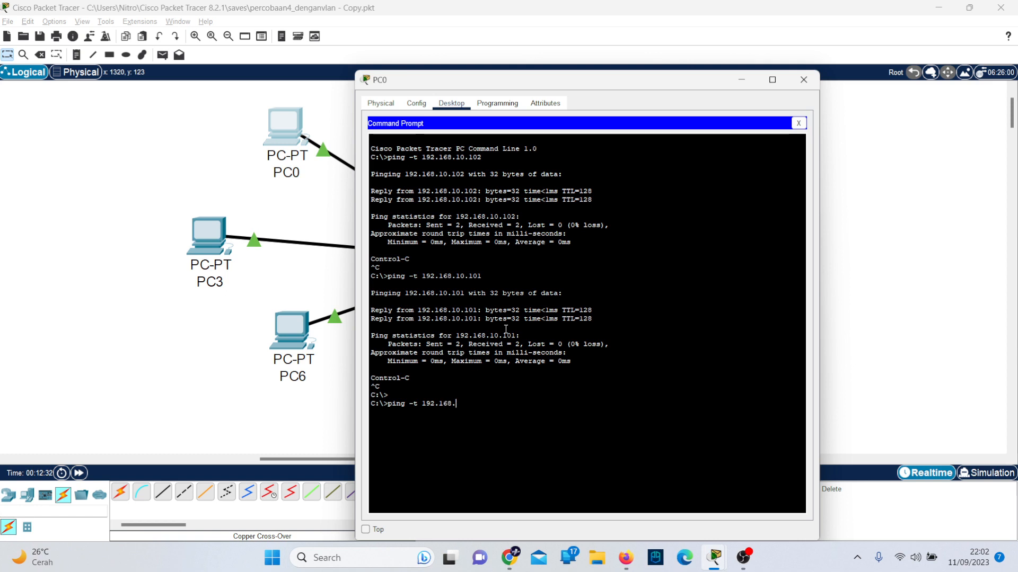
type("00")
key("Return")
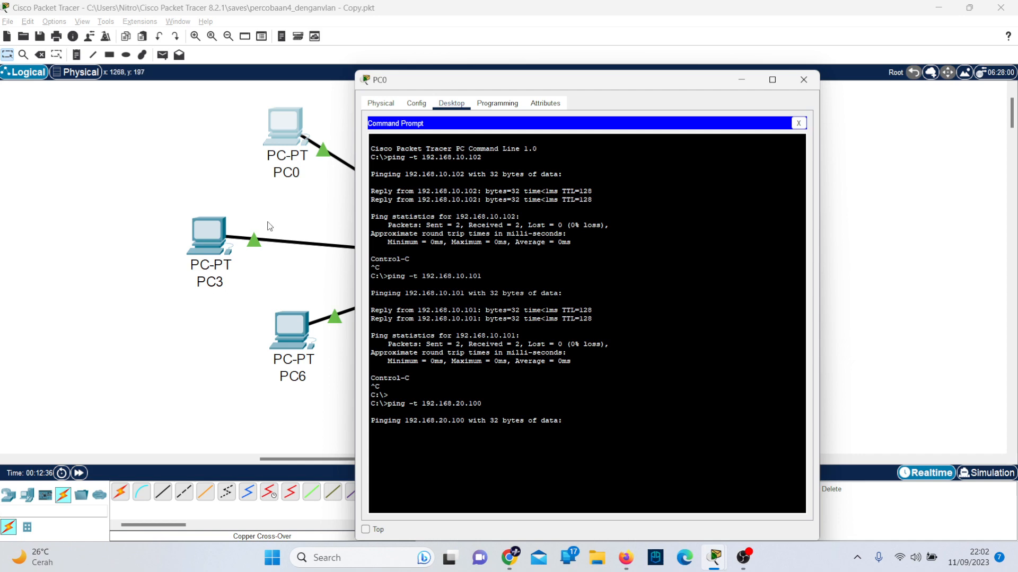
left_click(258, 206)
key("alt+Tab")
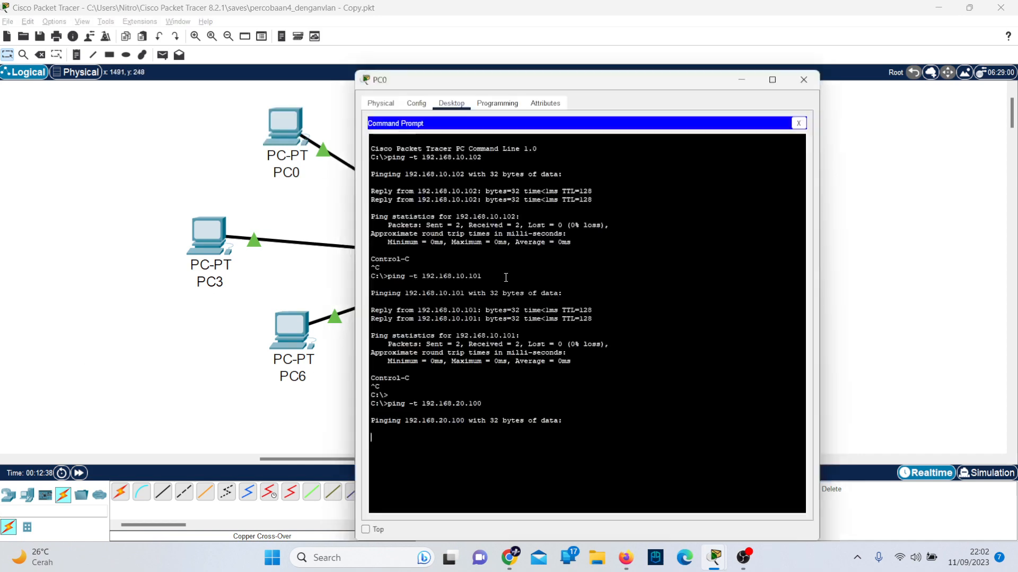
key("ctrl+c")
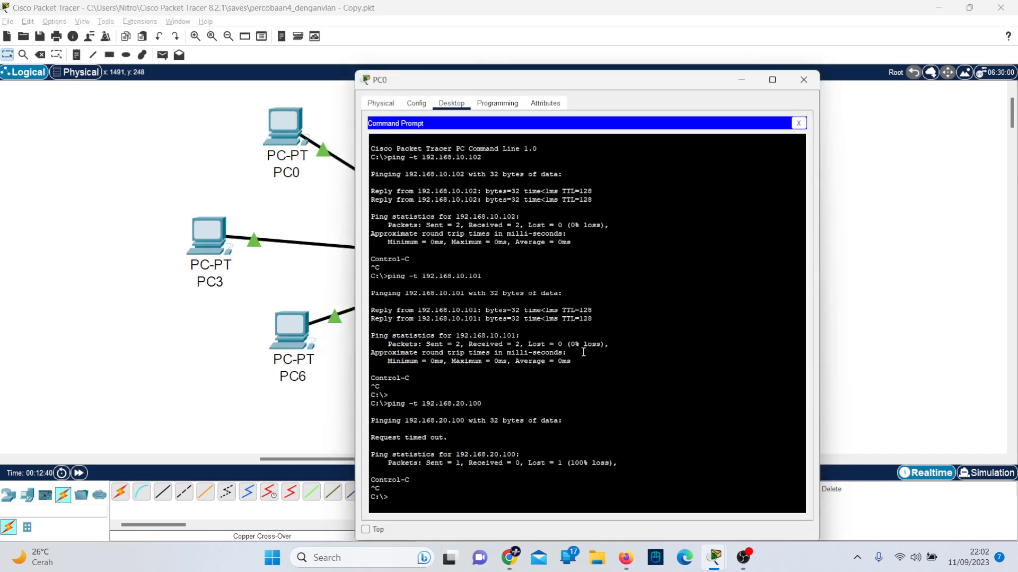
Switch to the PDF guide and review the Testing VLAN page and the start of Percobaan 5.
key("alt+Tab")
key("Tab")
scroll(558, 346, "down", 8)
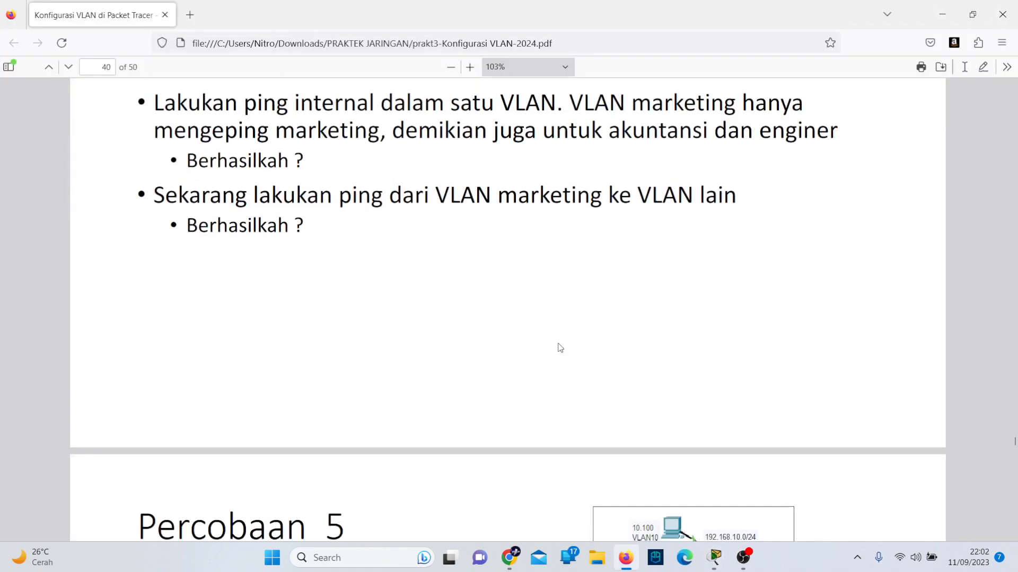
scroll(557, 345, "up", 10)
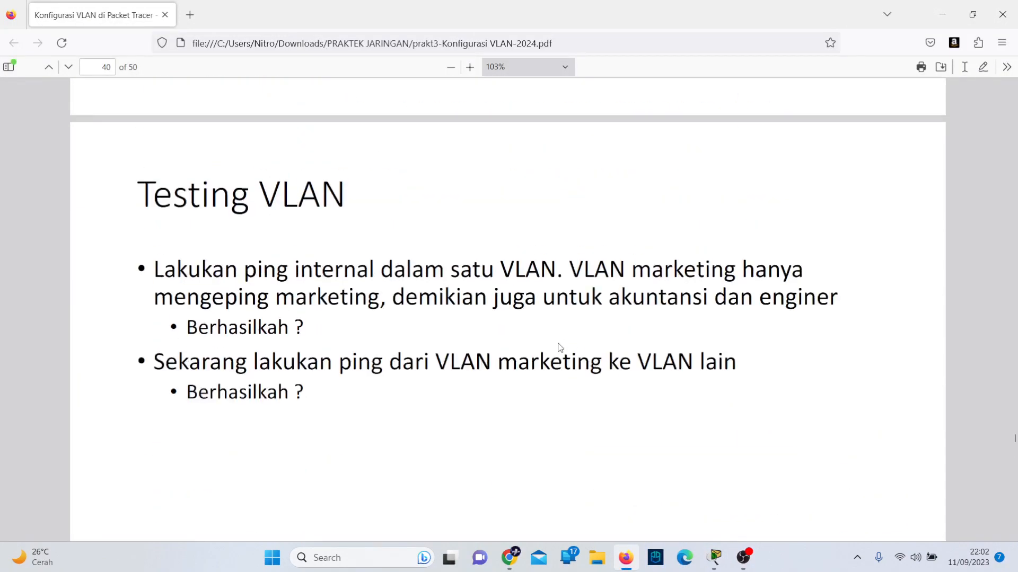
key("alt+Tab")
key("alt+Tab")
scroll(558, 346, "down", 8)
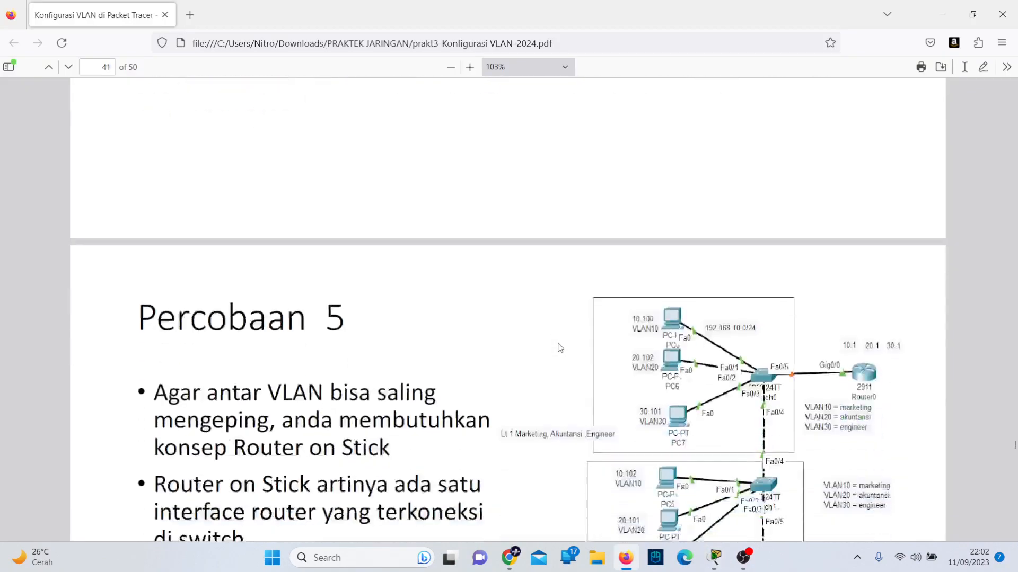
Return to the Packet Tracer topology and save percobaan4_denganvlan - Copy.pkt.
key("alt+Tab")
scroll(547, 325, "down", 3)
scroll(540, 293, "right", 3)
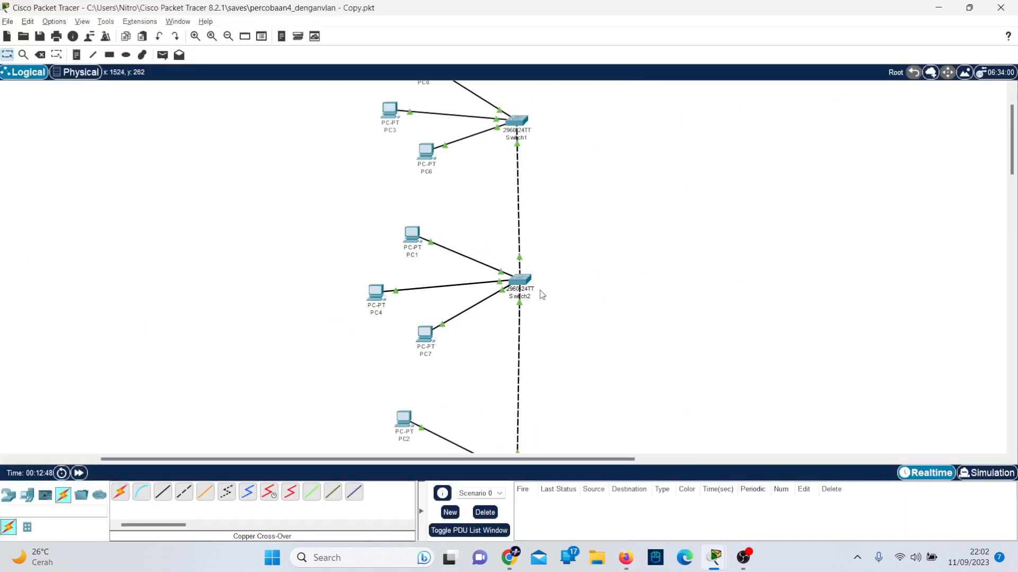
scroll(541, 293, "down", 3)
key("ctrl+s")
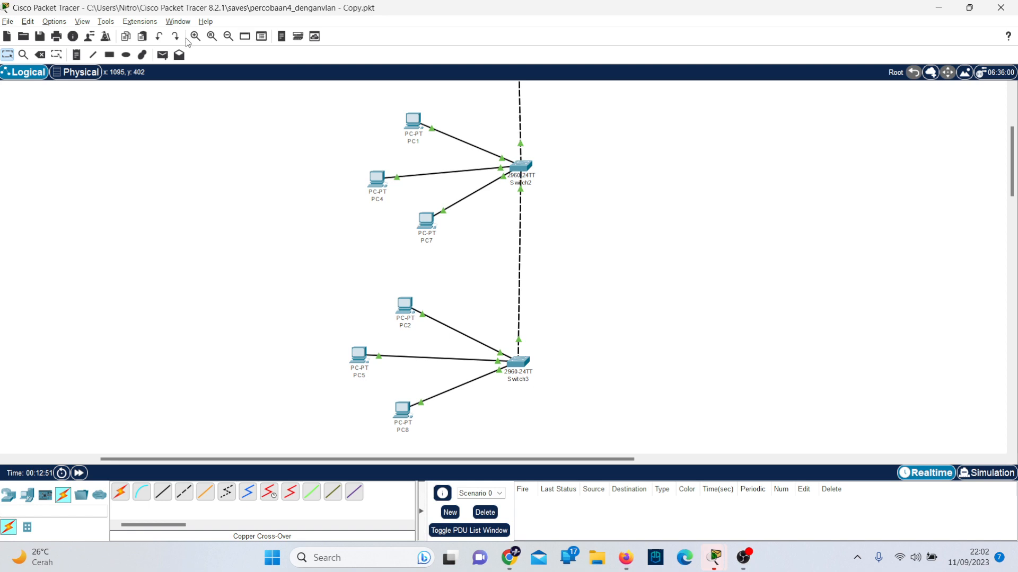
left_click(11, 24)
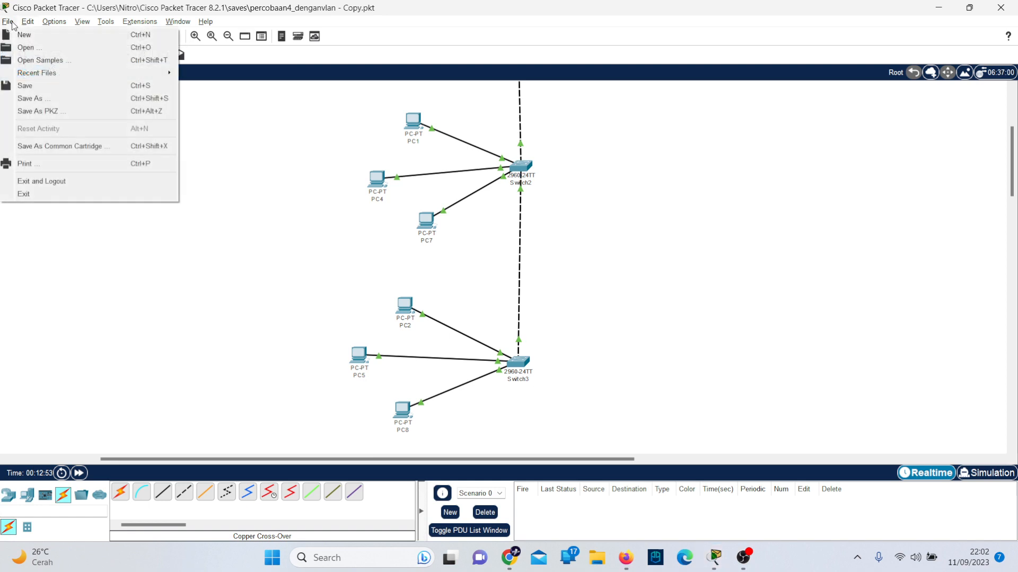
left_click(34, 86)
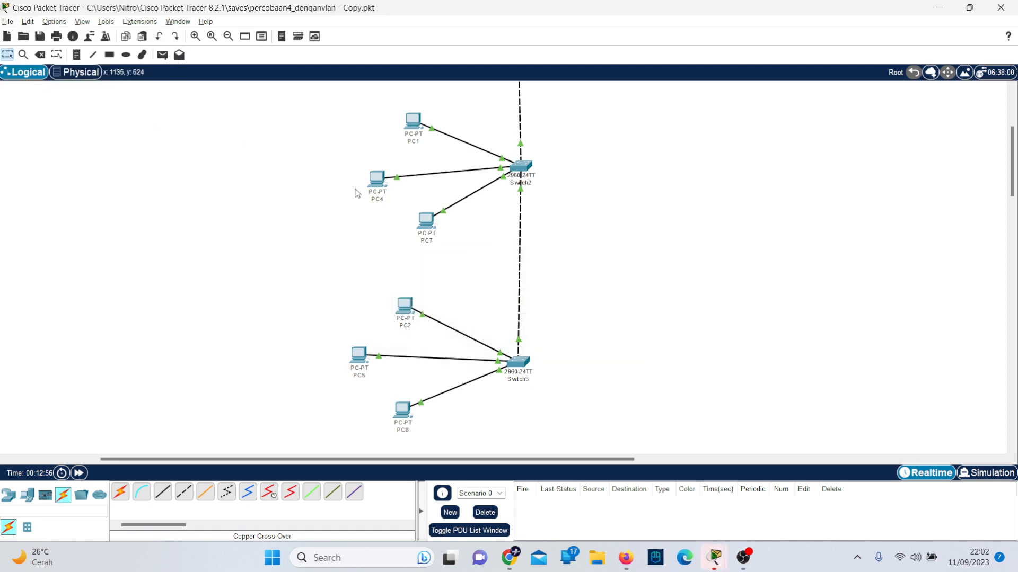
left_click(8, 22)
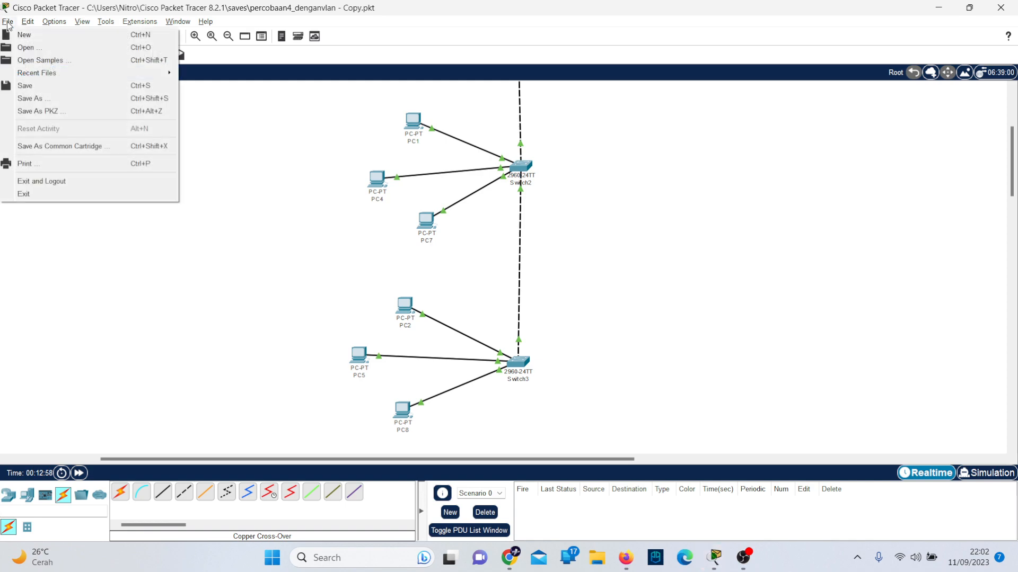
left_click(33, 98)
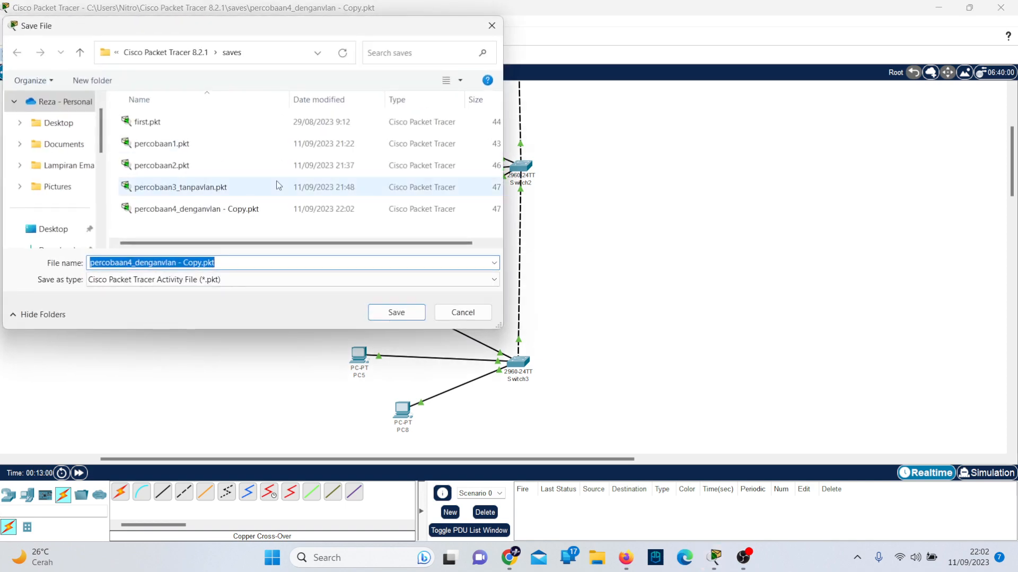
left_click(493, 25)
Switch to the PDF guide and read the Percobaan 5 page on Router on a Stick.
key("alt+Tab")
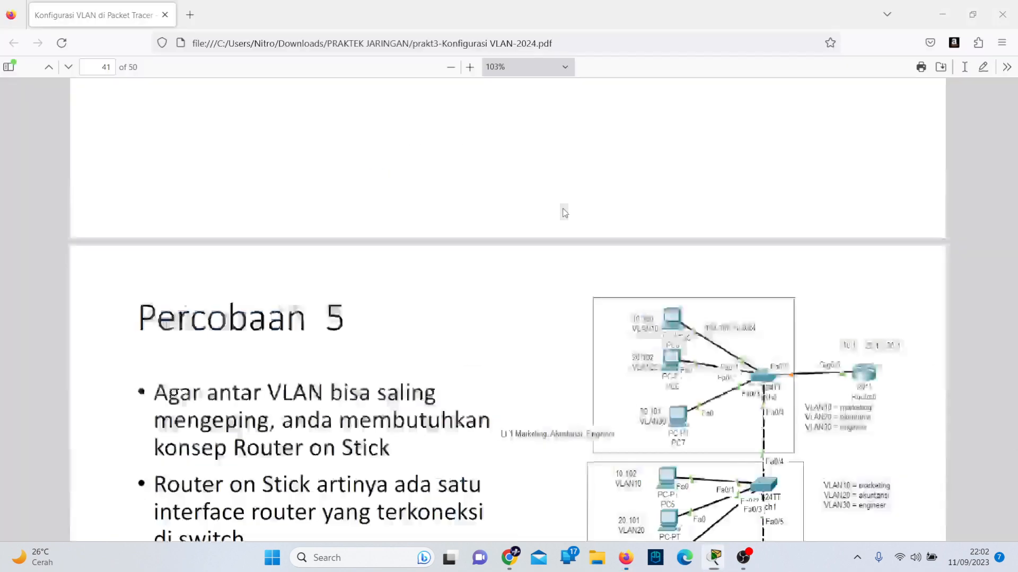
scroll(423, 381, "down", 2)
scroll(423, 380, "down", 1)
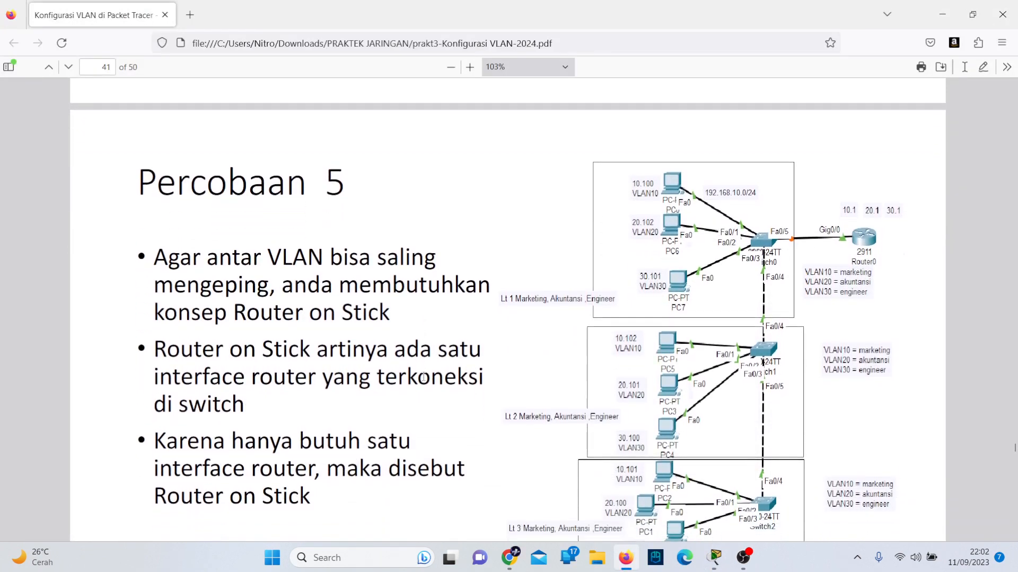
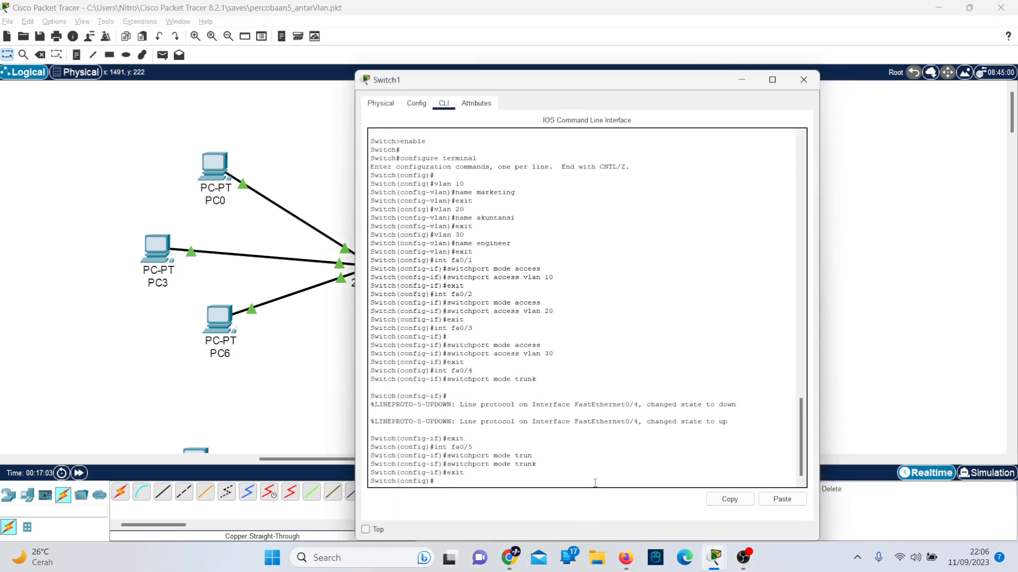
In Switch1's CLI, reapply trunk mode to interface fa0/5 and exit to global configuration.
type("i")
key("Up")
key("Up")
key("Up")
key("Up")
key("Return")
key("Up")
key("Up")
key("Up")
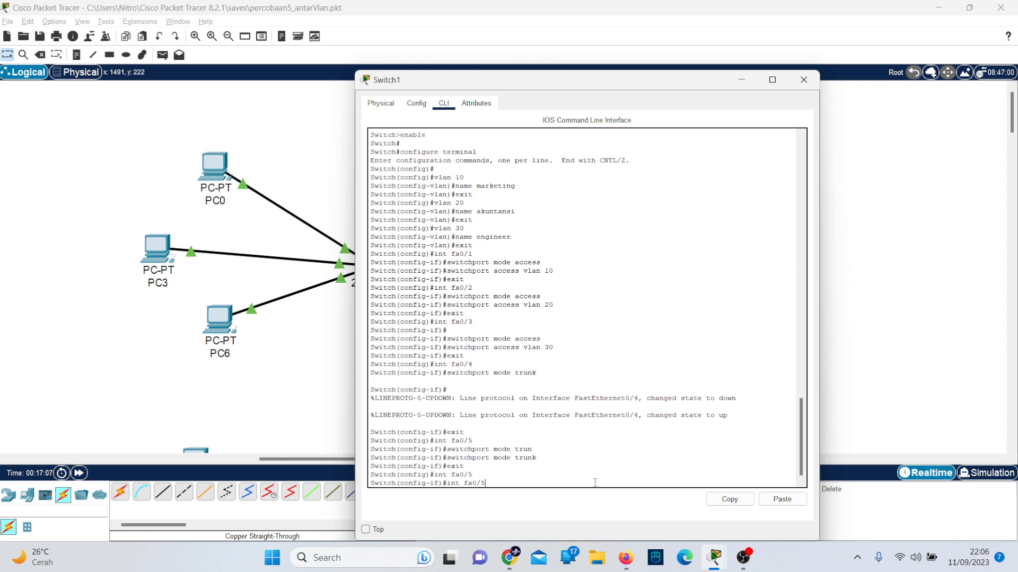
key("Return")
key("Up")
key("Up")
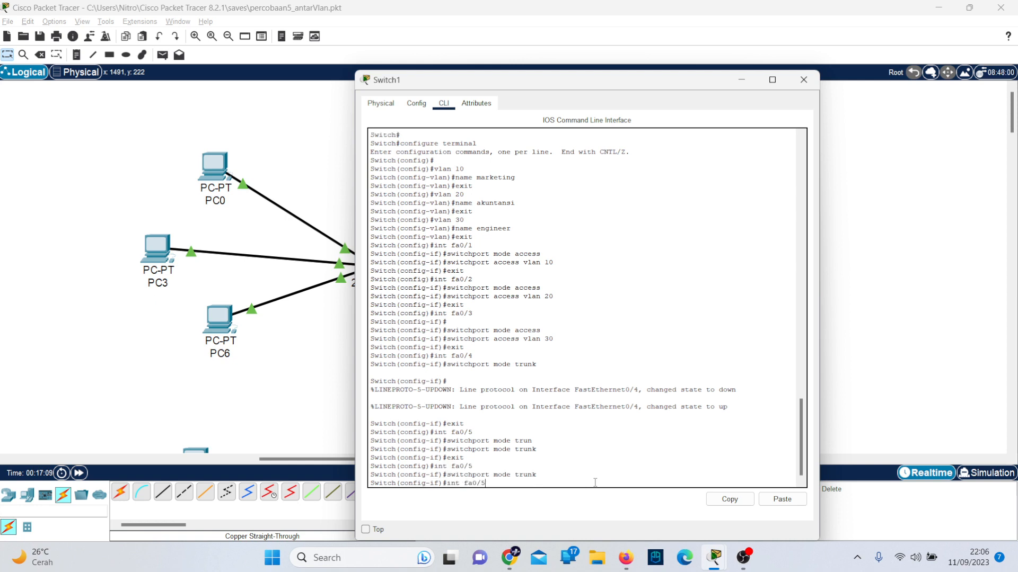
key("Return")
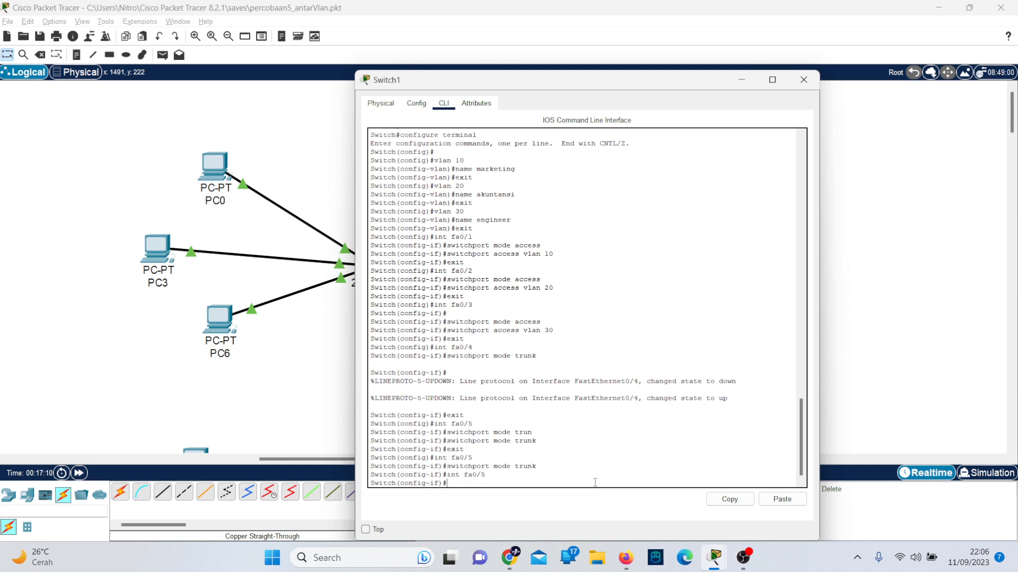
key("Up")
key("Up")
key("Up")
key("Up")
key("Return")
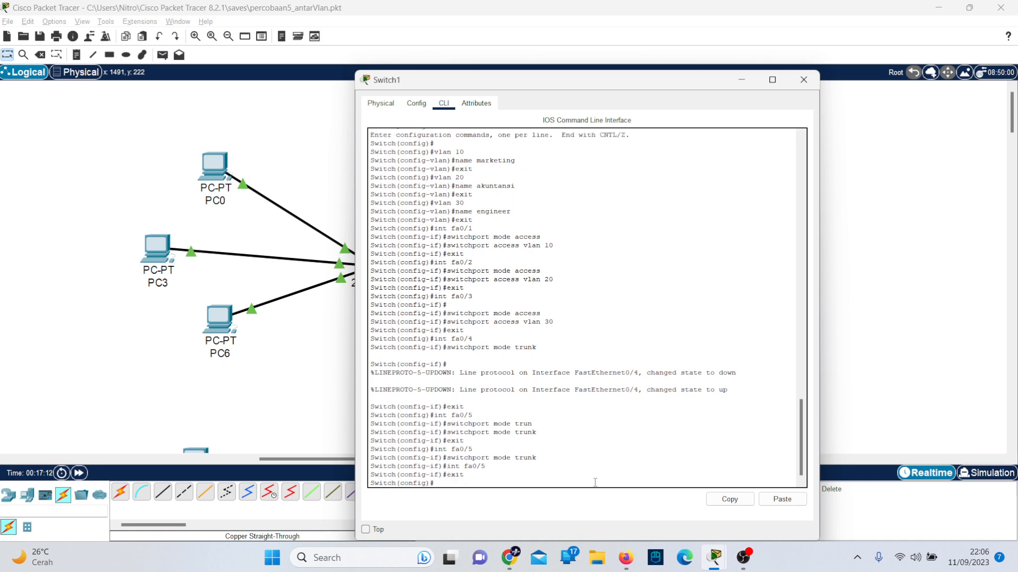
Close Switch1, open Router0's CLI, decline the initial configuration dialog and enter privileged mode with enable.
left_click(804, 80)
left_click(589, 263)
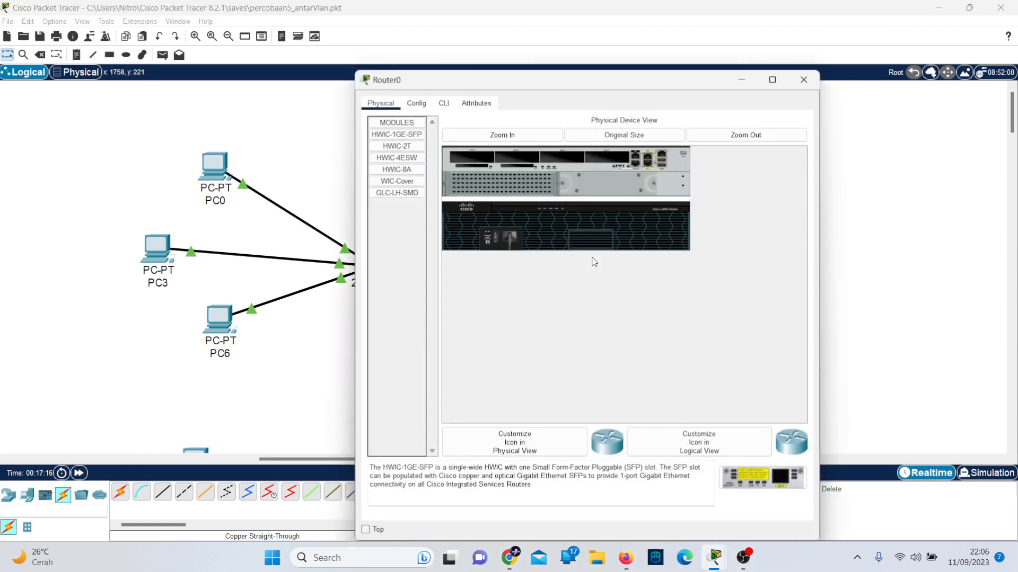
left_click(443, 103)
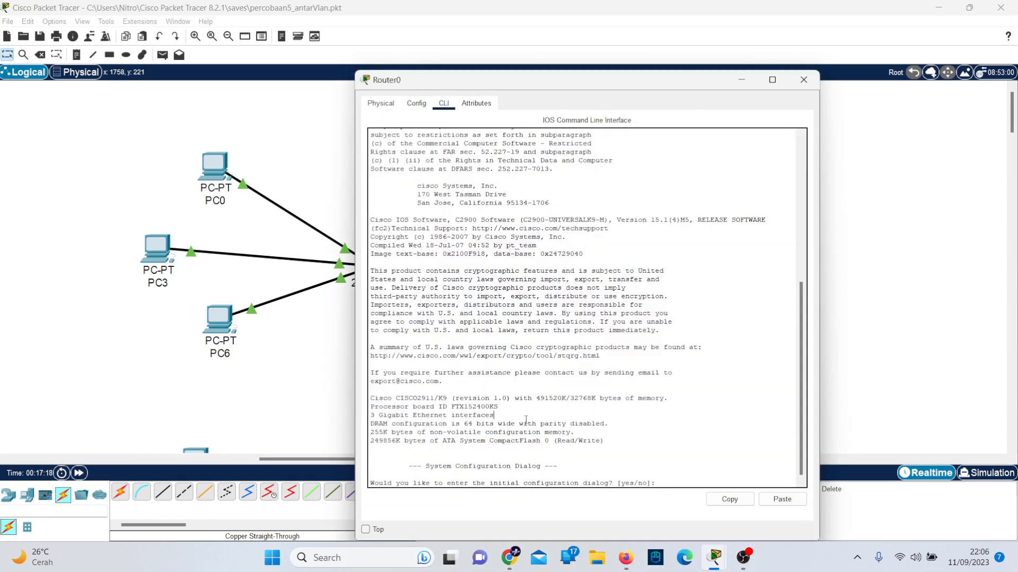
type("no")
key("Return")
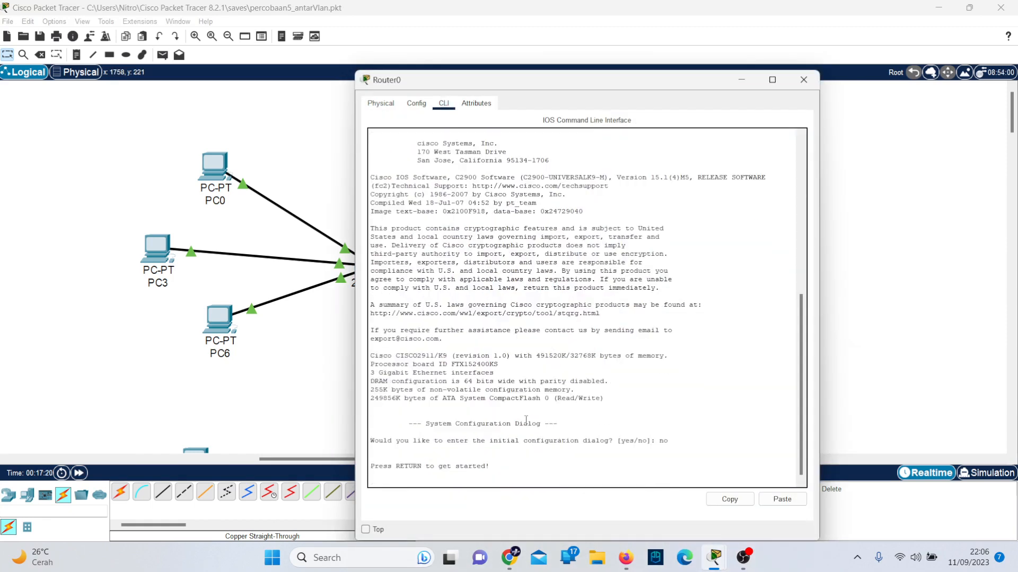
key("Return")
type("er>")
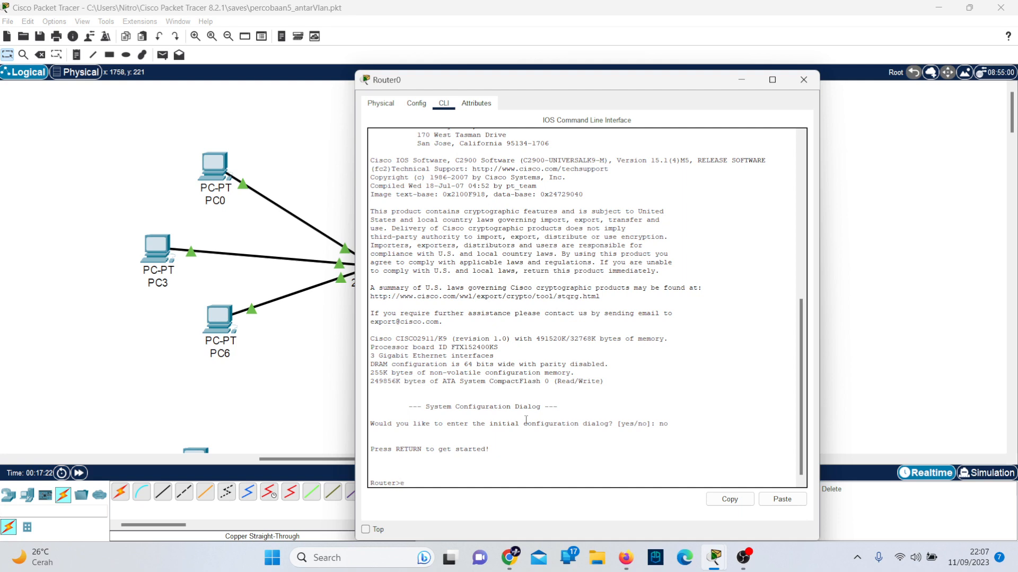
type("enable")
key("Return")
Try entering int fa0/0 from Router0's privileged mode, checking the interface name in the PDF guide's router configuration commands.
type("i")
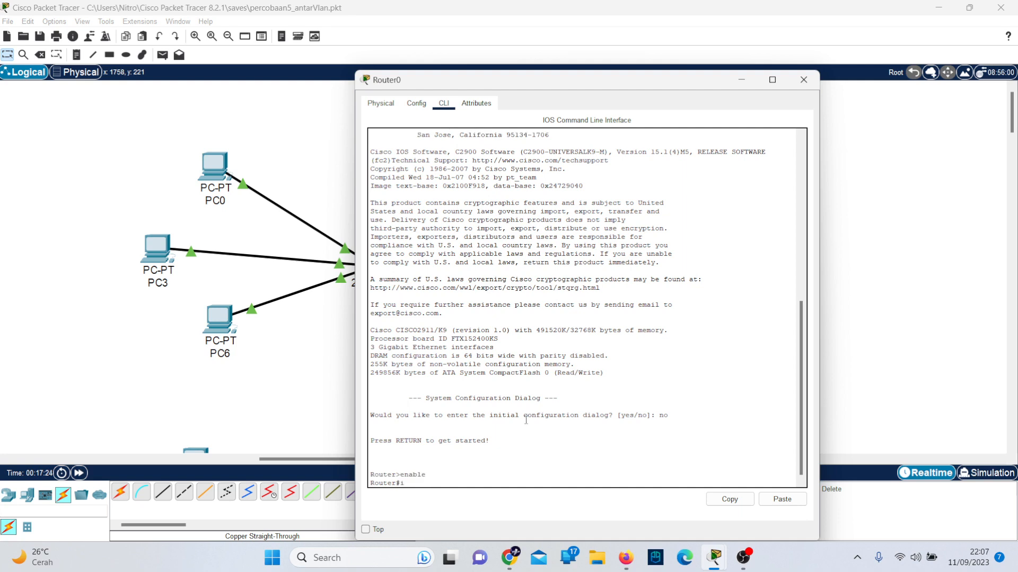
type("nt fa0/")
key("alt+Tab")
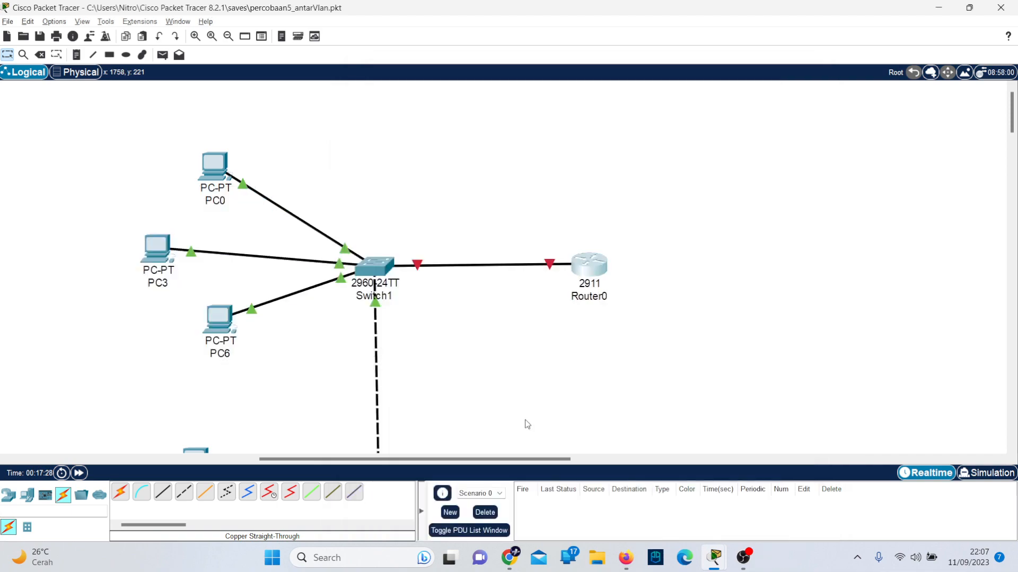
key("alt+Tab")
key("alt+Tab")
key("alt+Tab")
scroll(526, 418, "up", 10)
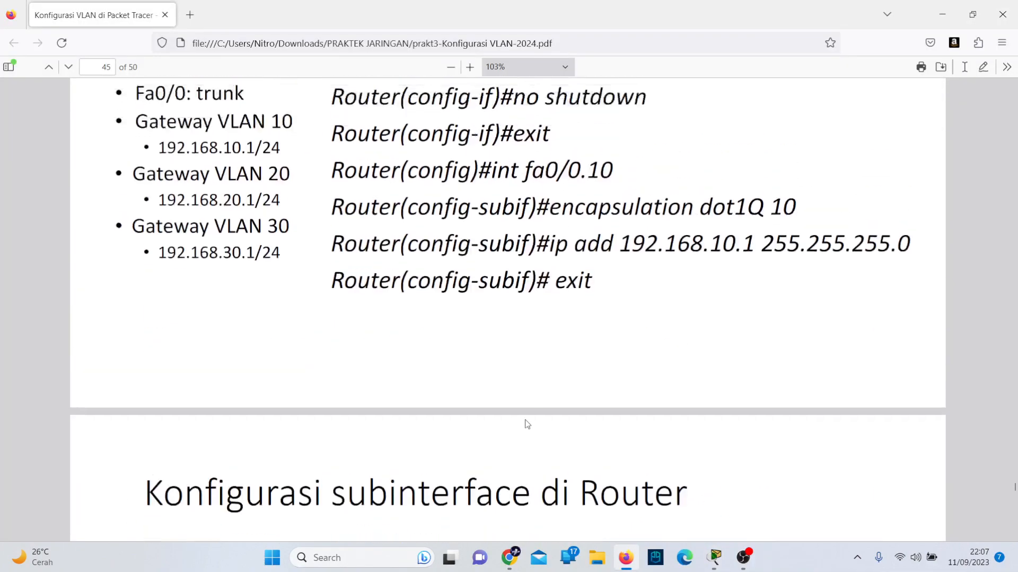
key("alt+Tab")
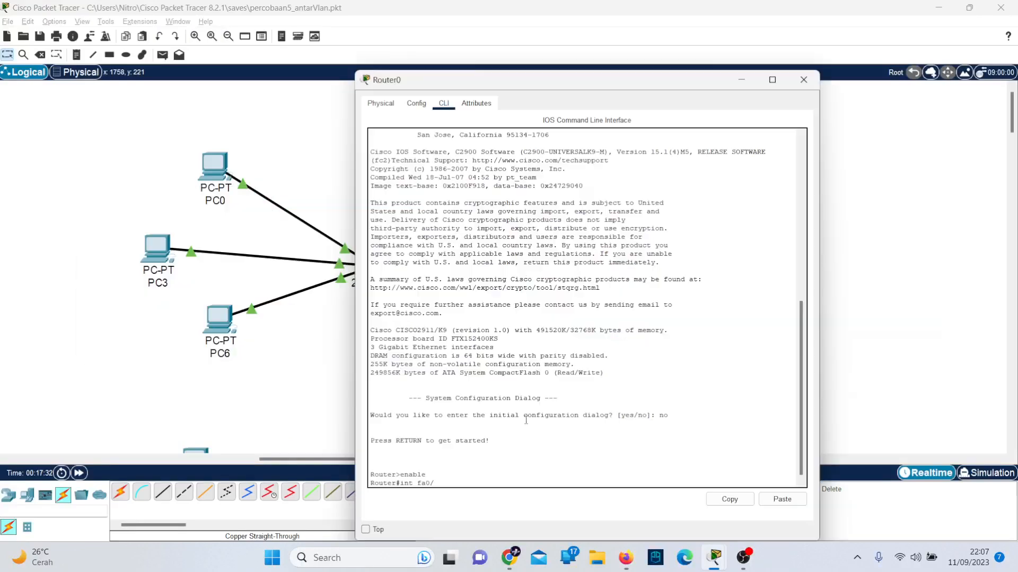
type("0")
key("Return")
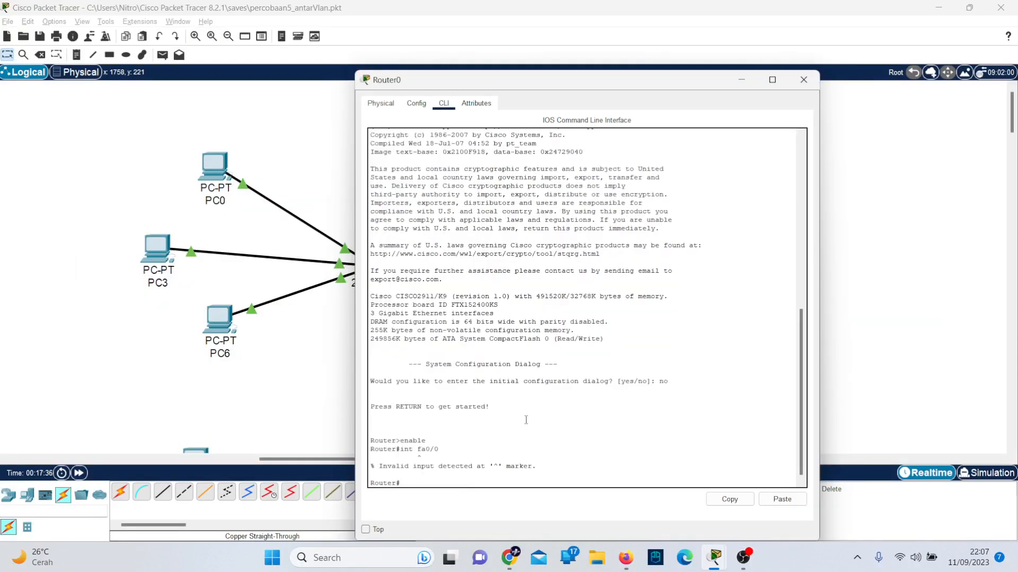
Check Router0's available interfaces, and try int ga0/0 and int g0/0 from privileged mode.
left_click(383, 102)
left_click(416, 105)
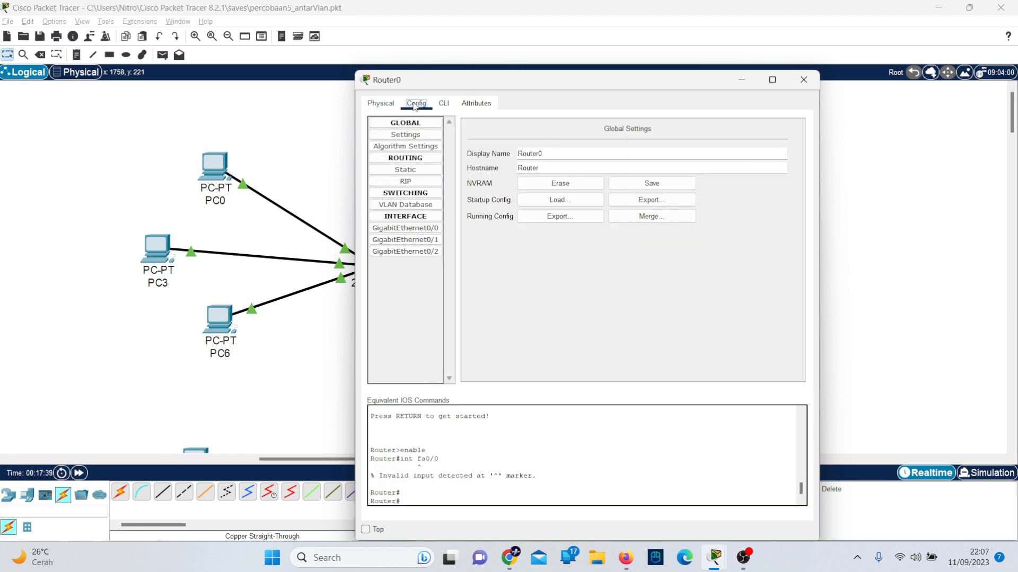
left_click(445, 103)
type("i")
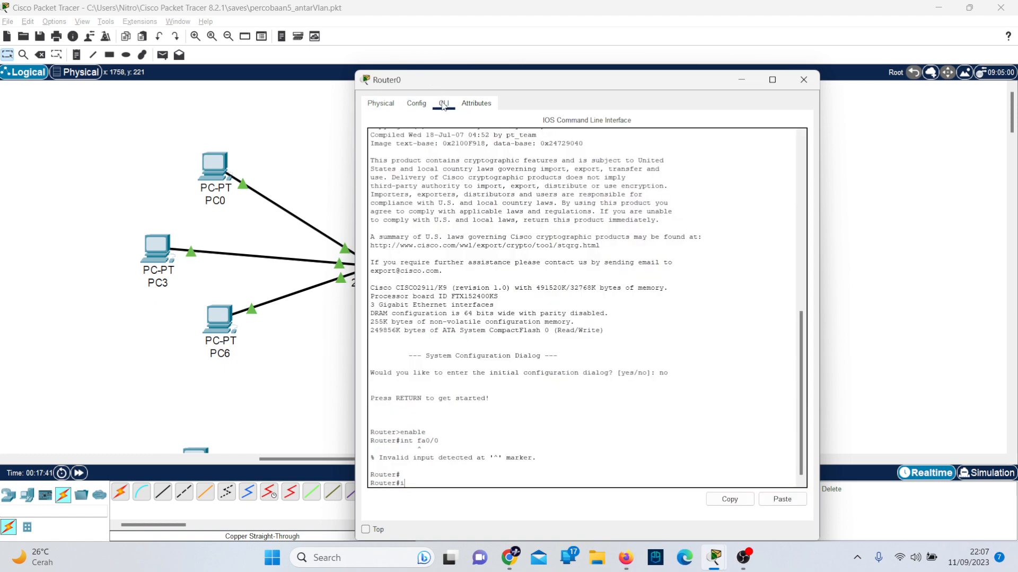
type("nt ga0/0")
key("Return")
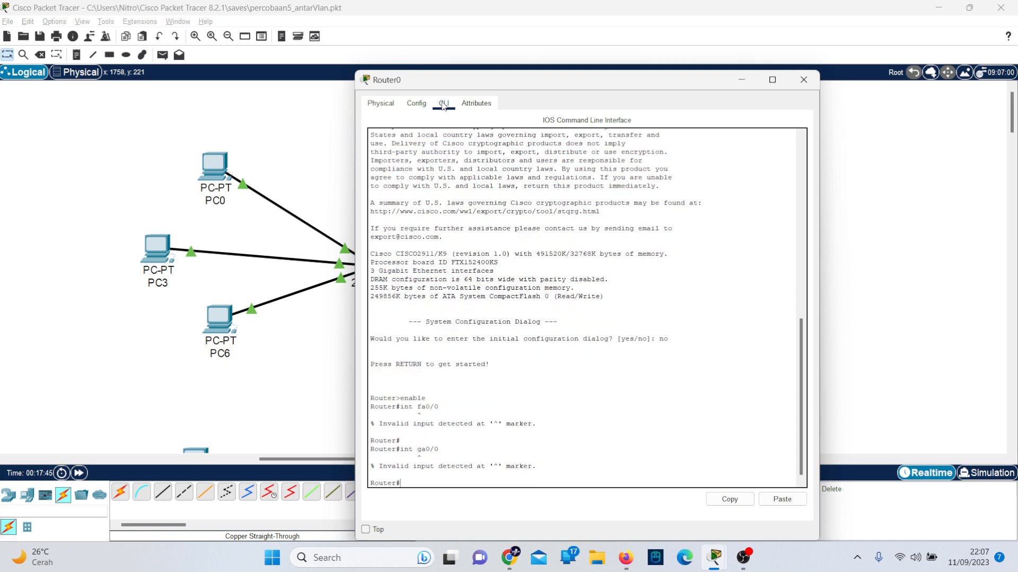
key("Up")
key("BackSpace")
key("Return")
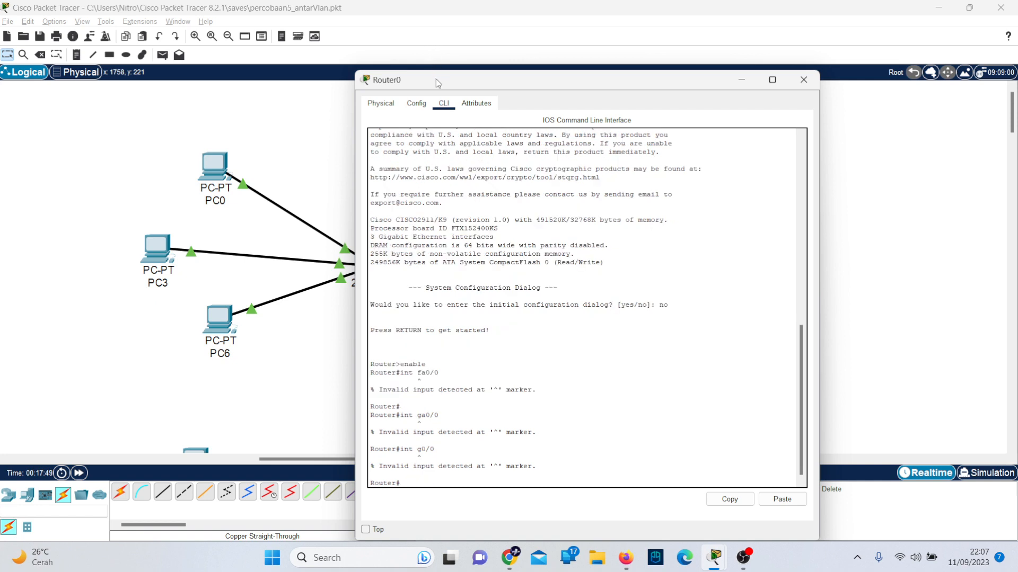
Enter global configuration mode on Router0 with conf t.
left_click(420, 108)
type("conf t")
key("Return")
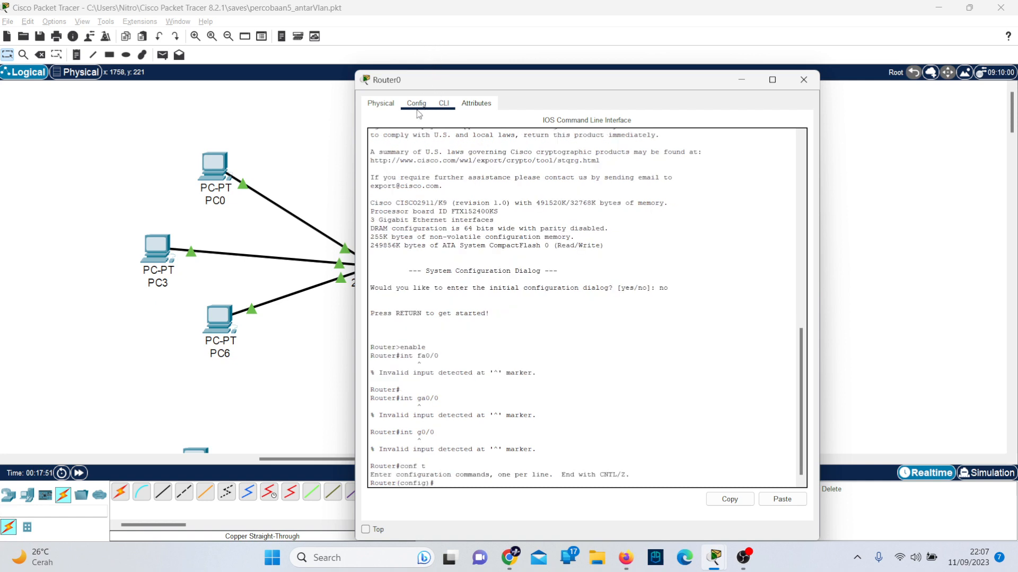
Try int fa0/0 and int ga0/0 from Router0's global configuration mode.
type("int fa/")
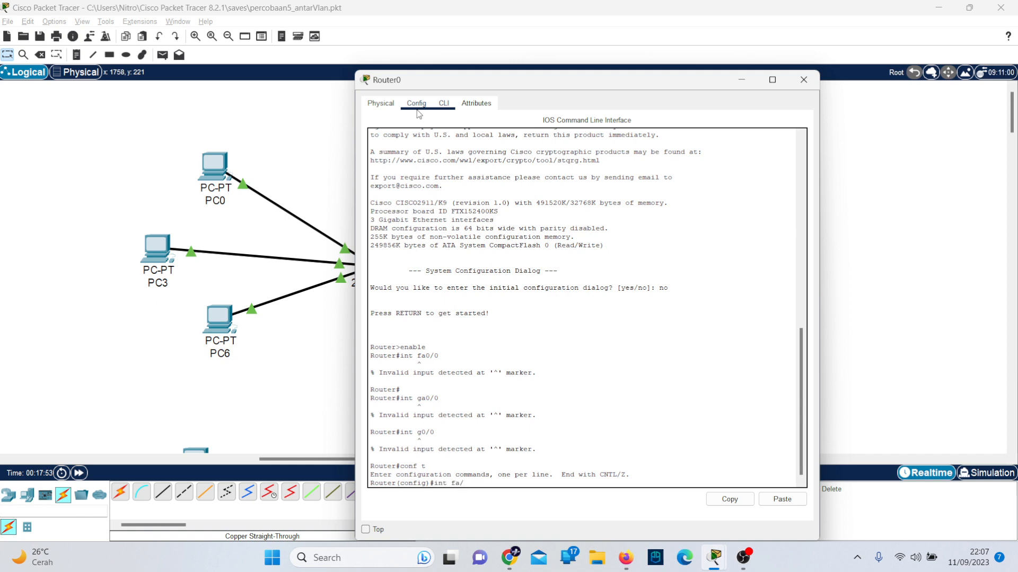
key("BackSpace")
type("0/0")
key("Return")
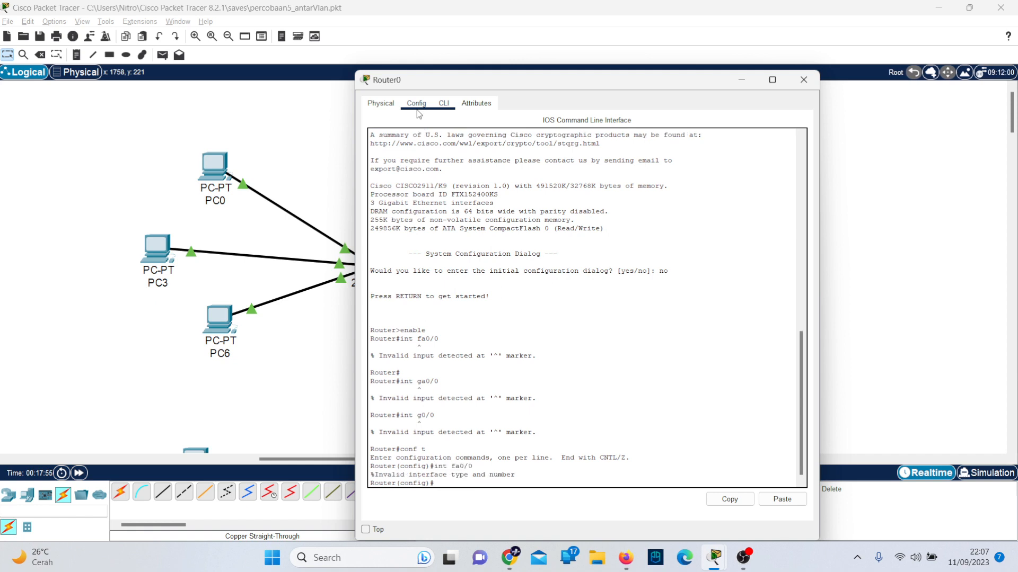
key("Up")
key("Return")
key("Return")
Select GigabitEthernet0/0 in Router0's configuration settings to enter its interface mode, and return to the CLI.
left_click(408, 106)
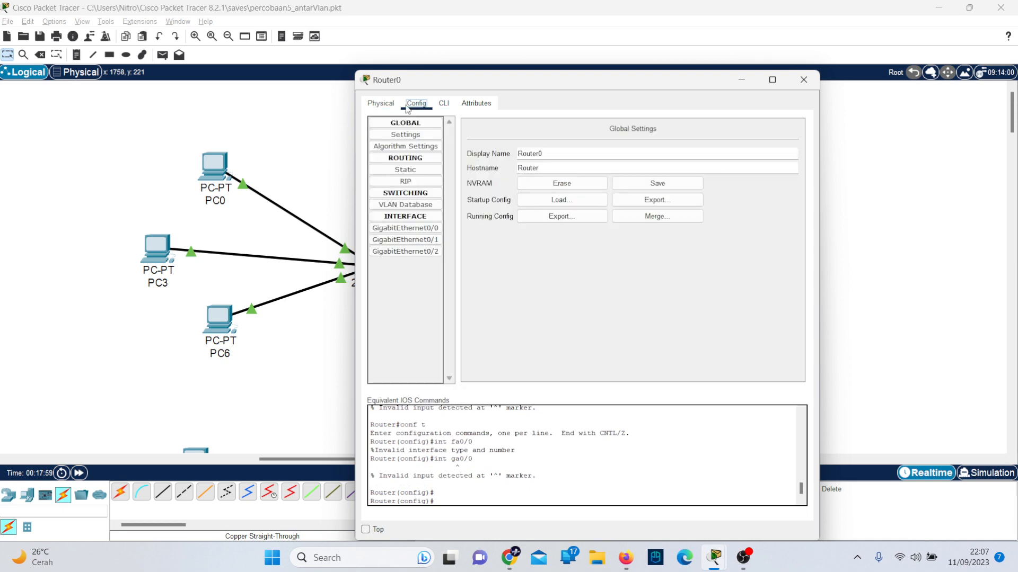
left_click(414, 228)
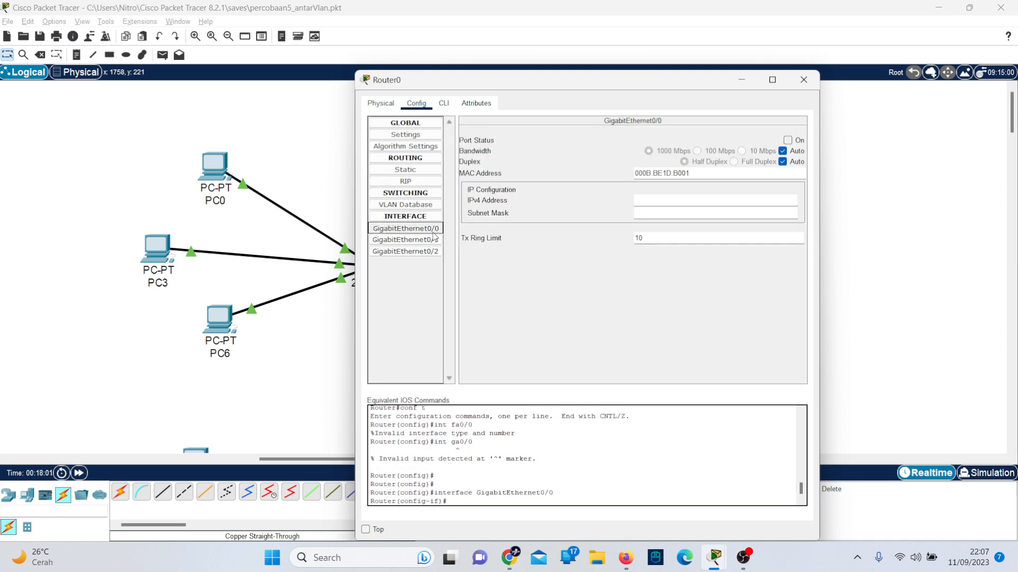
left_click(442, 102)
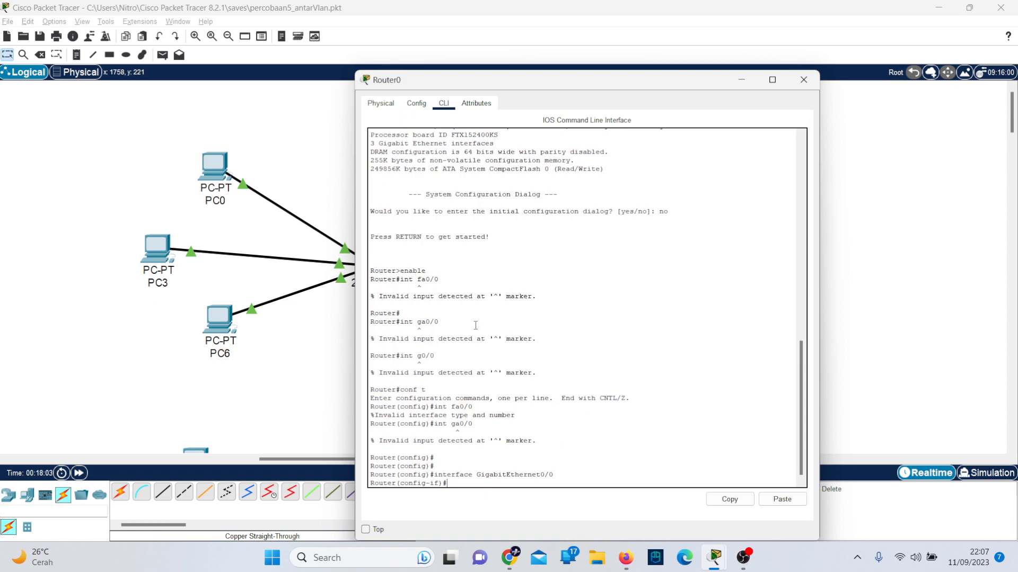
Enable Router0's GigabitEthernet0/0 interface with no shutdown, checking the PDF guide, and exit to global configuration mode.
key("Escape")
key("alt+Tab")
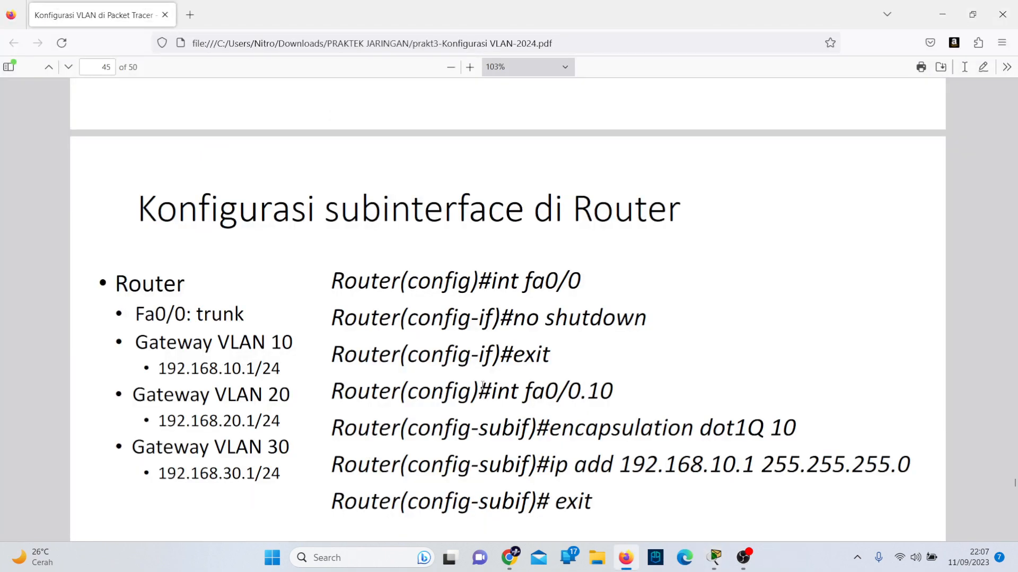
key("alt+Tab")
type("no")
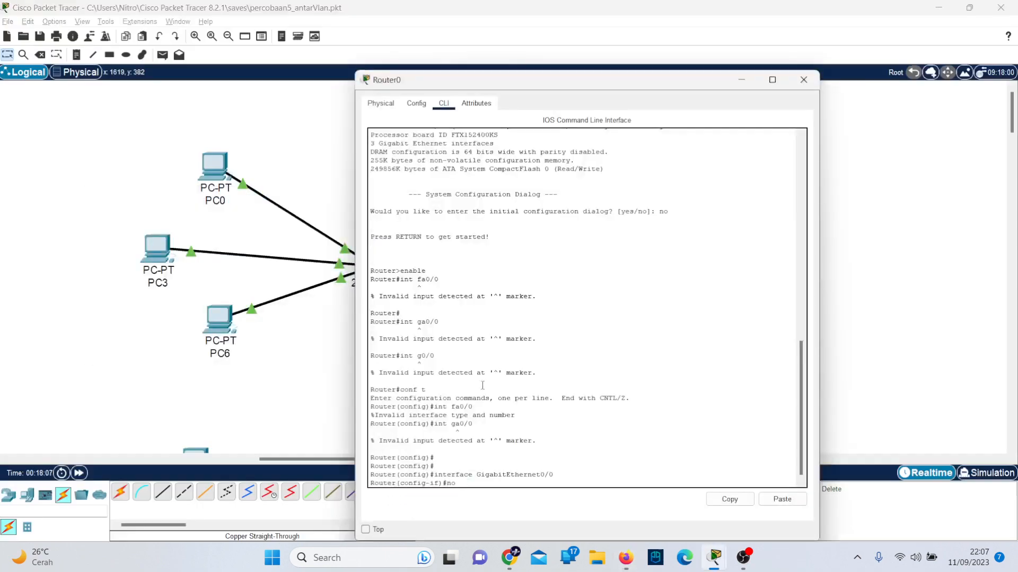
type(" shutdown")
key("Return")
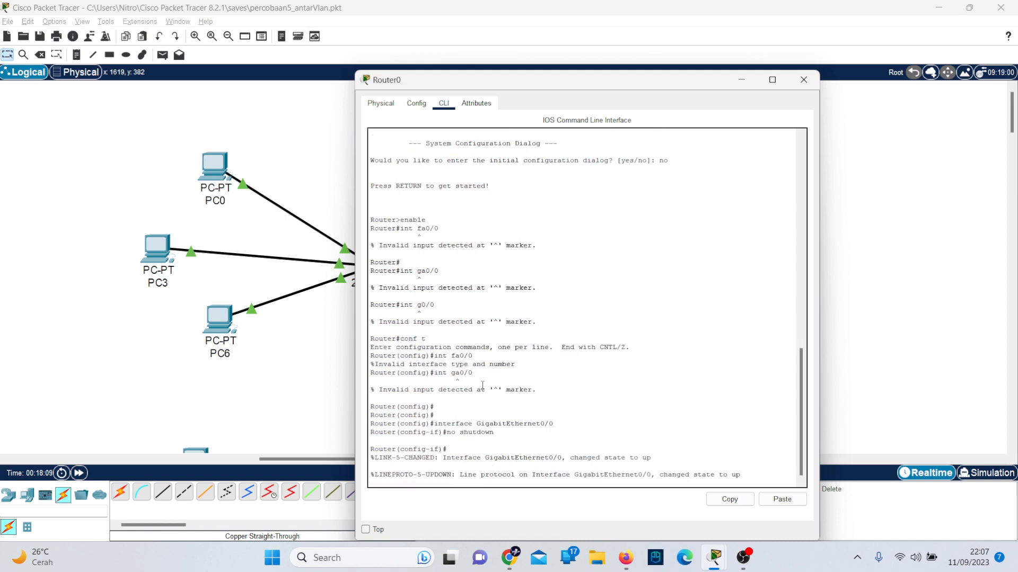
key("alt+Tab")
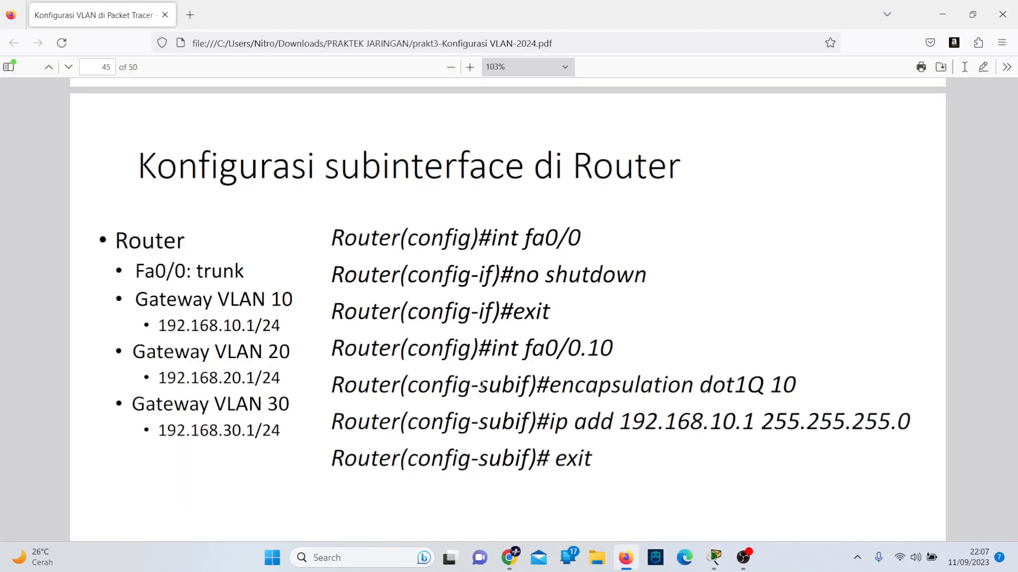
key("alt+Tab")
type("exit")
key("Return")
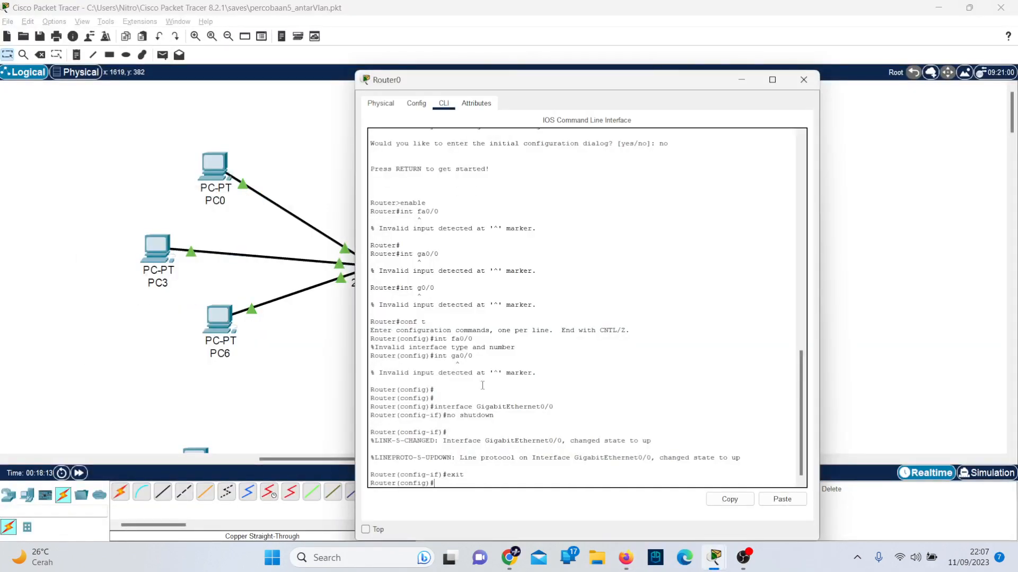
Create subinterface GigabitEthernet0/0.10 on Router0 with the int command, following the guide's VLAN 10 example.
key("alt+Tab")
key("alt+Tab")
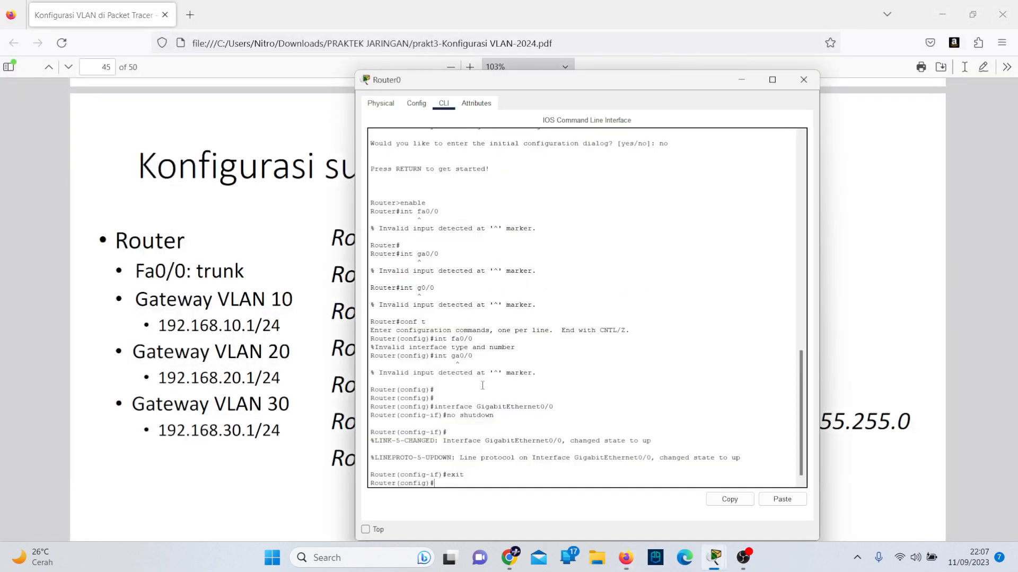
type("int GigabitEthernet0/0.")
key("alt+Tab")
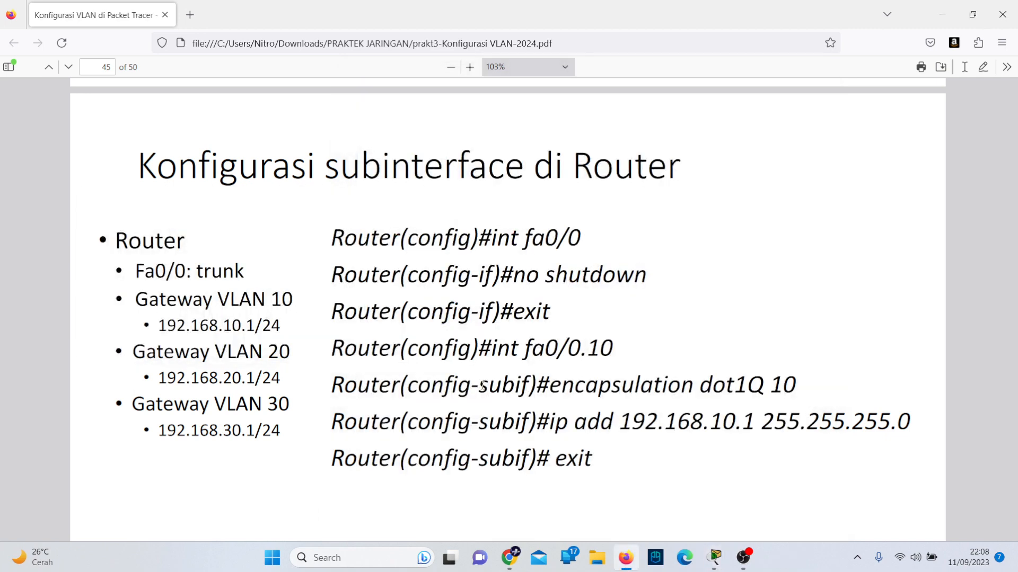
key("alt+Tab")
type("0.10")
key("alt+Tab")
key("alt+Tab")
key("Return")
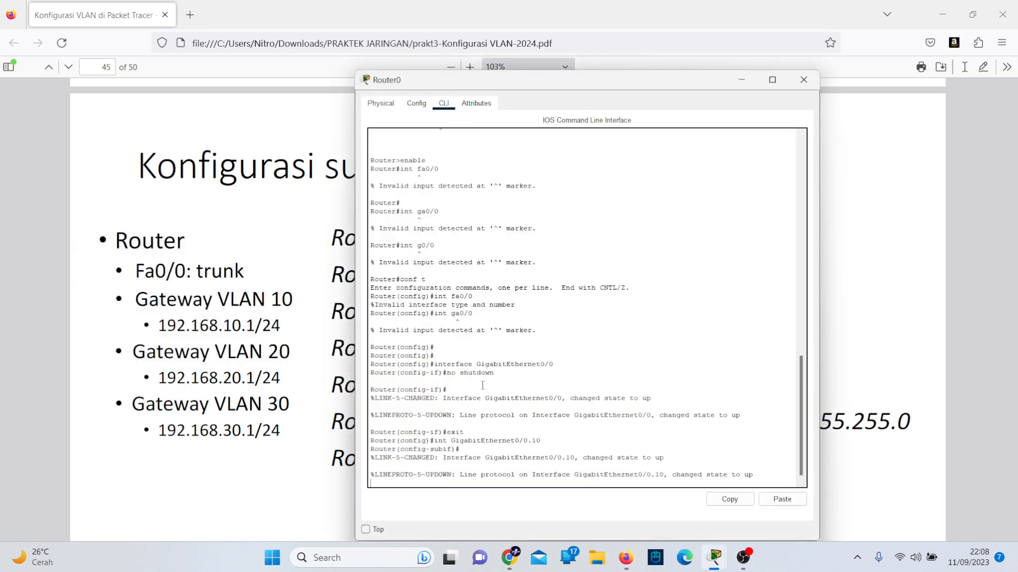
key("alt+Tab")
key("alt+Tab")
key("Return")
Set 802.1Q encapsulation for VLAN 10 on the GigabitEthernet0/0.10 subinterface with encapsulation dot1Q 10.
key("alt+Tab")
key("alt+Tab")
type("encap")
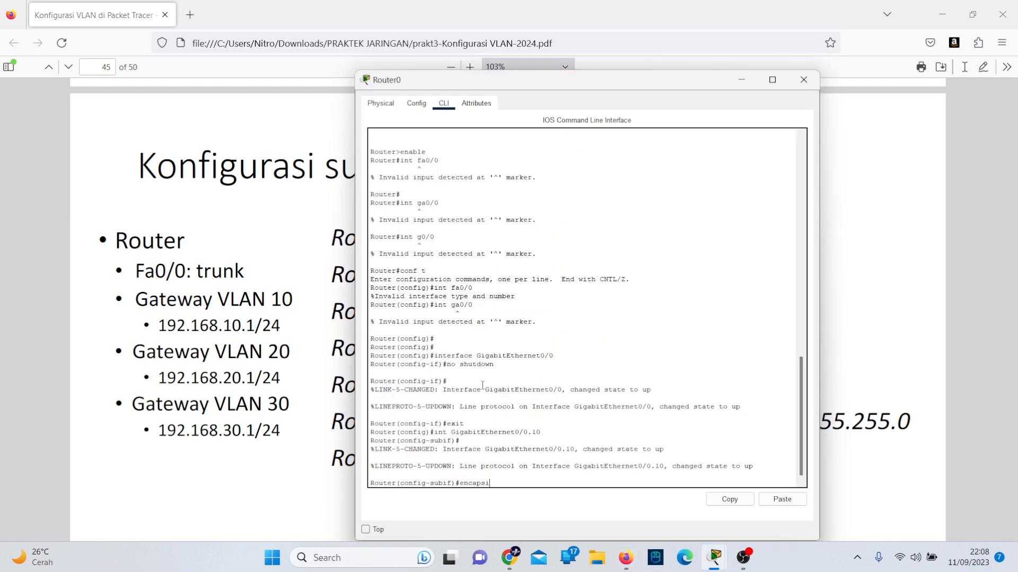
type("si")
key("BackSpace")
type("ulation")
key("alt+Tab")
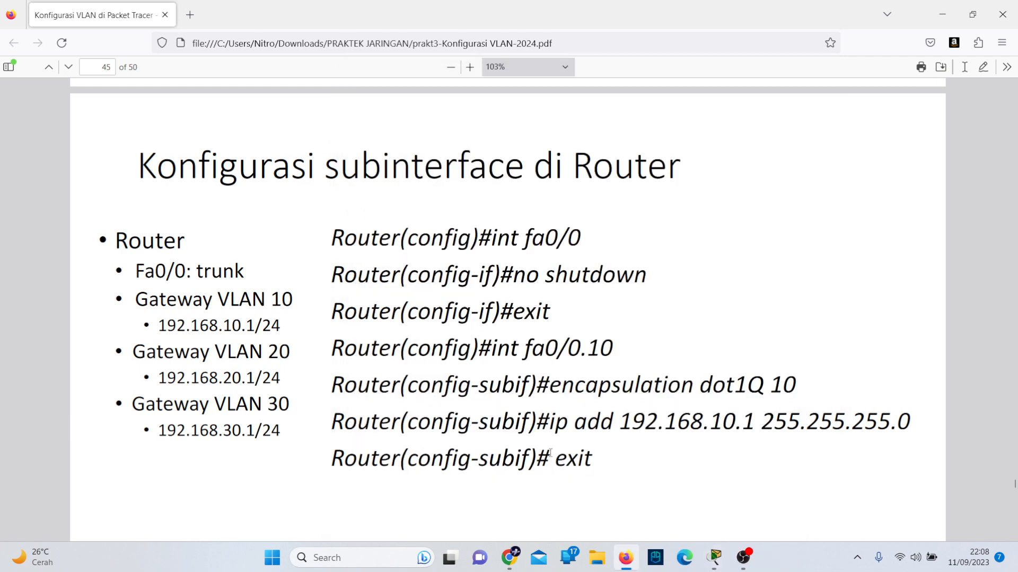
key("alt+Tab")
type("ion dot1")
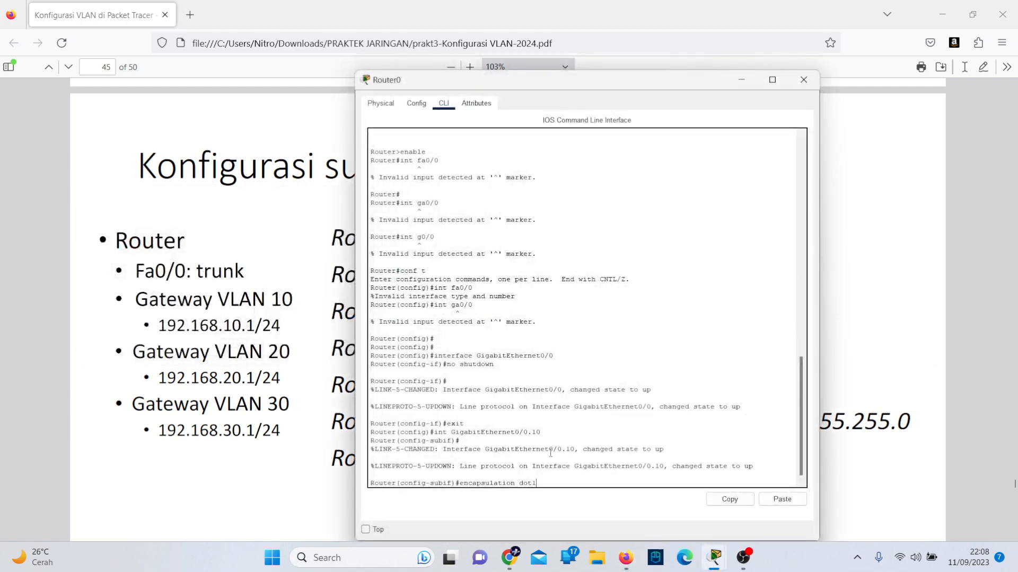
type("Q")
key("alt+Tab")
key("alt+Tab")
type("10")
key("Return")
Switch to Firefox and search the web for "encapsulation dot1Q" in a new tab.
key("alt+Tab")
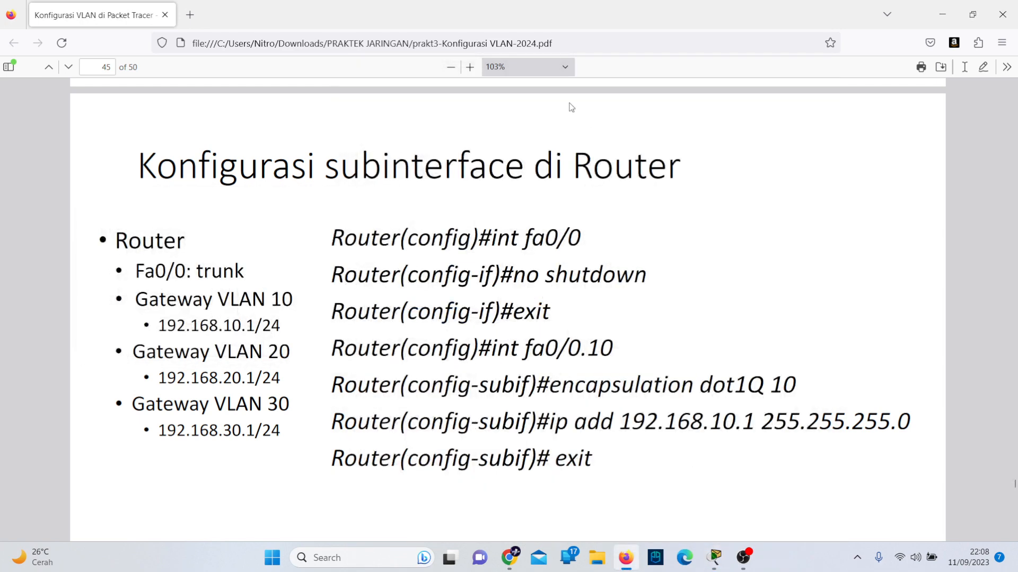
left_click(189, 15)
type("en")
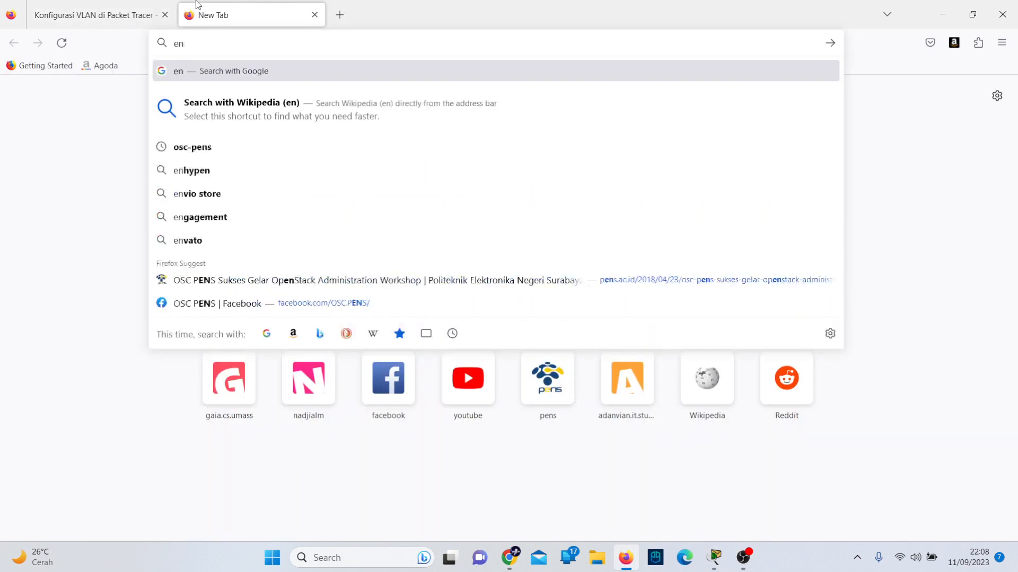
type("caplsulati")
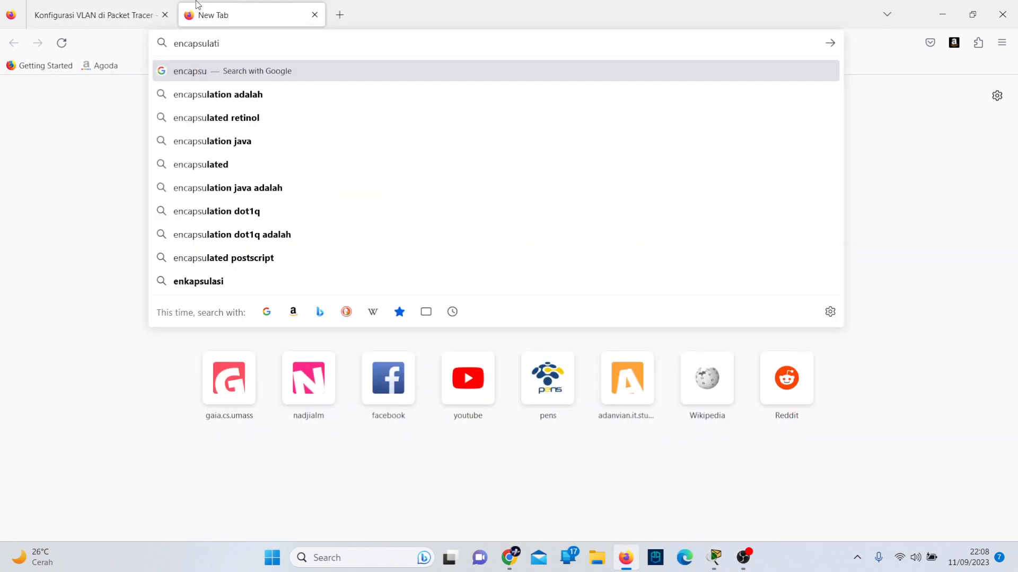
type("on dot1")
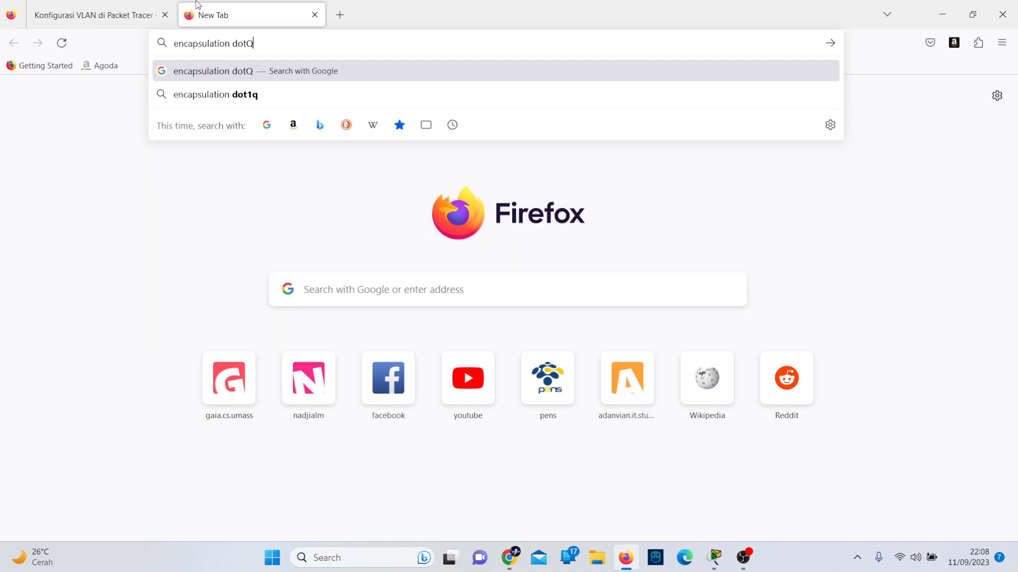
type("Q")
key("Return")
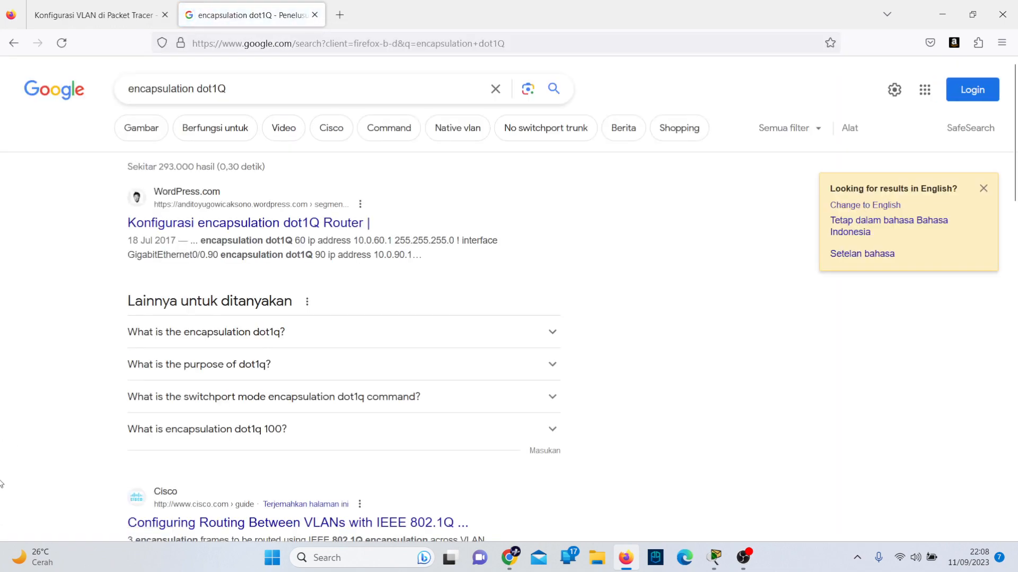
Examine the search answers on dot1q's meaning and purpose and the 802.1Q frame format images, and close the search tab.
left_click(294, 328)
scroll(316, 287, "down", 1)
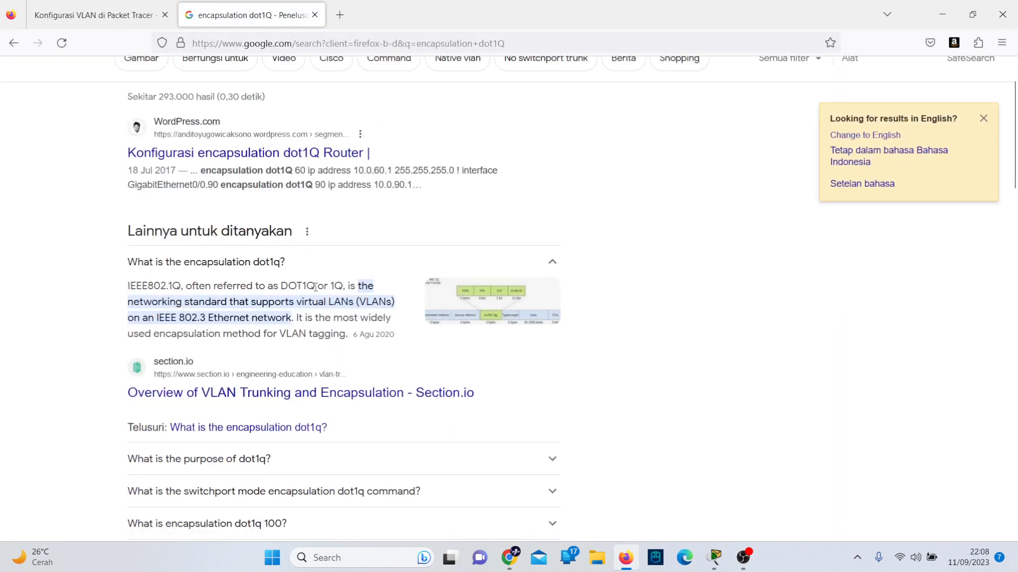
left_click(501, 305)
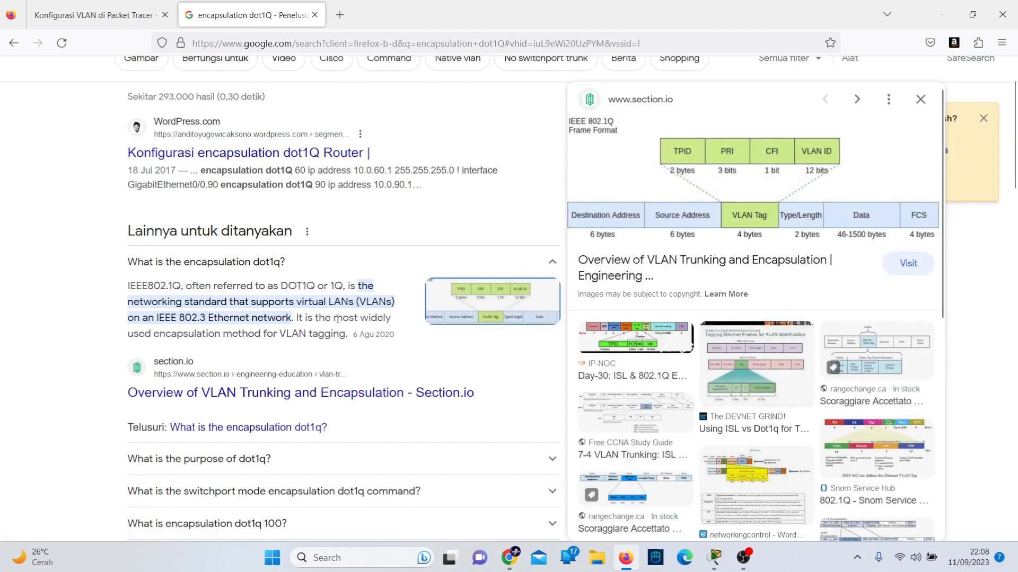
left_click(603, 361)
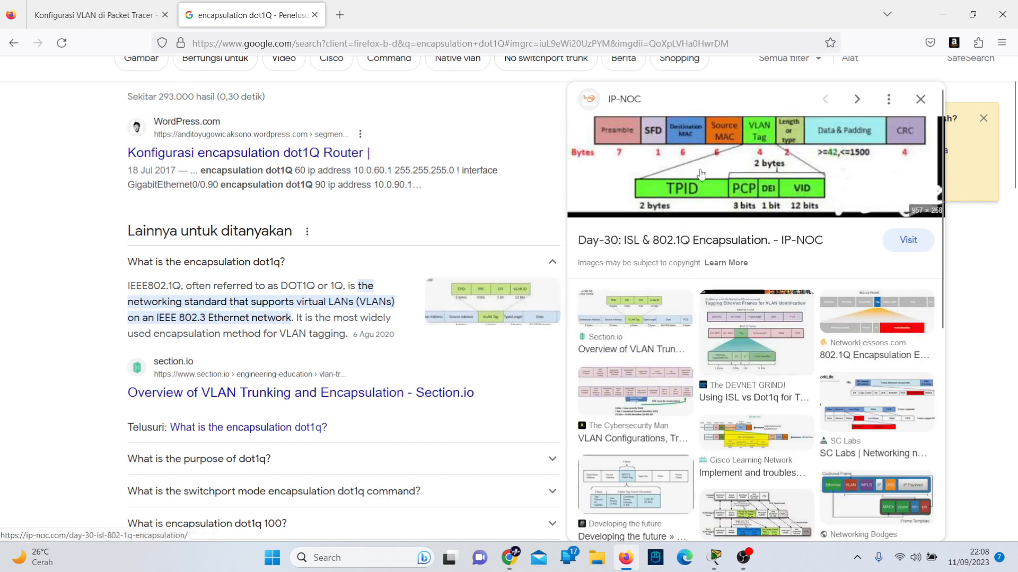
left_click(919, 105)
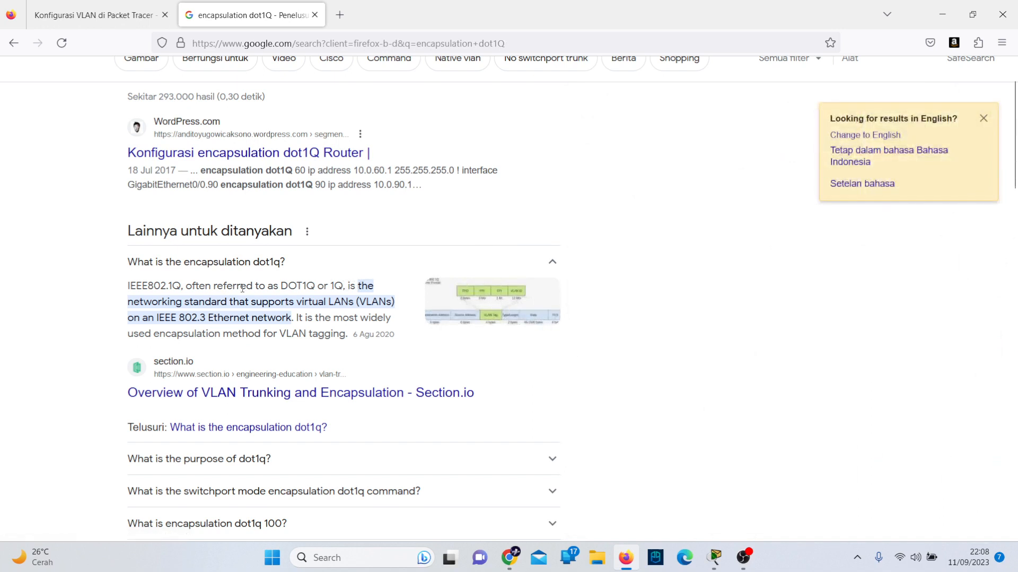
left_click_drag(247, 287, 334, 286)
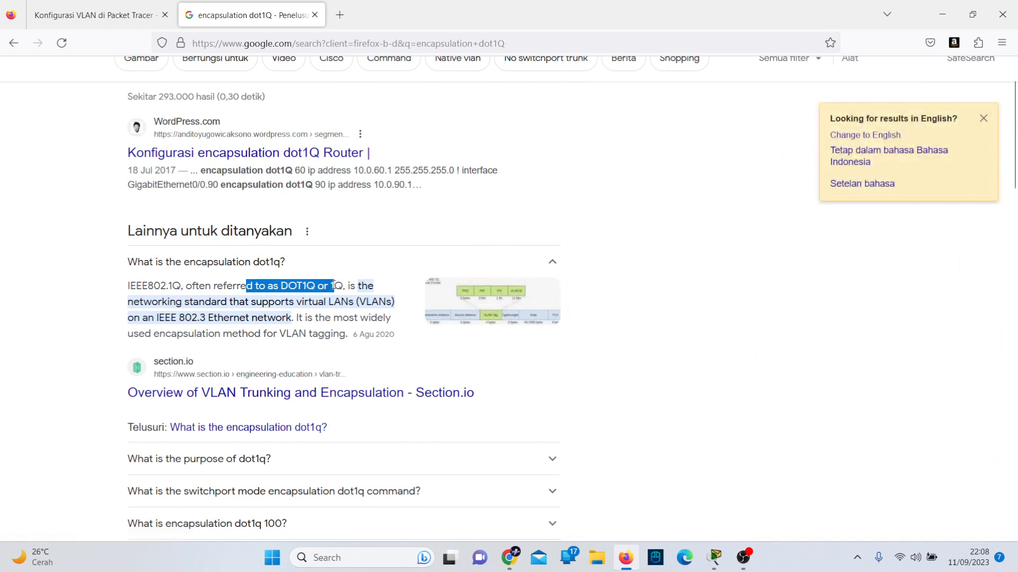
left_click(334, 287)
scroll(405, 349, "down", 2)
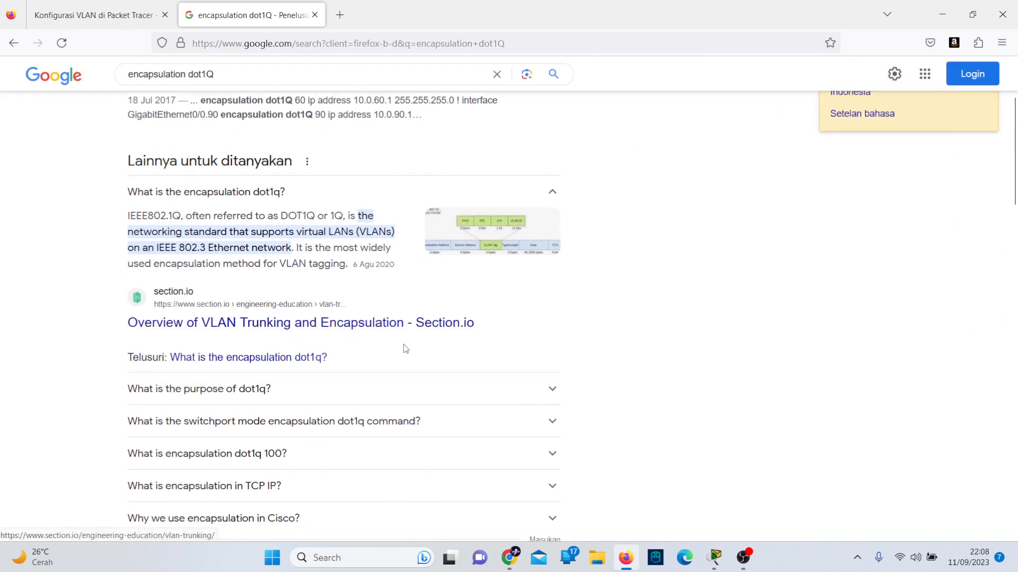
left_click(494, 396)
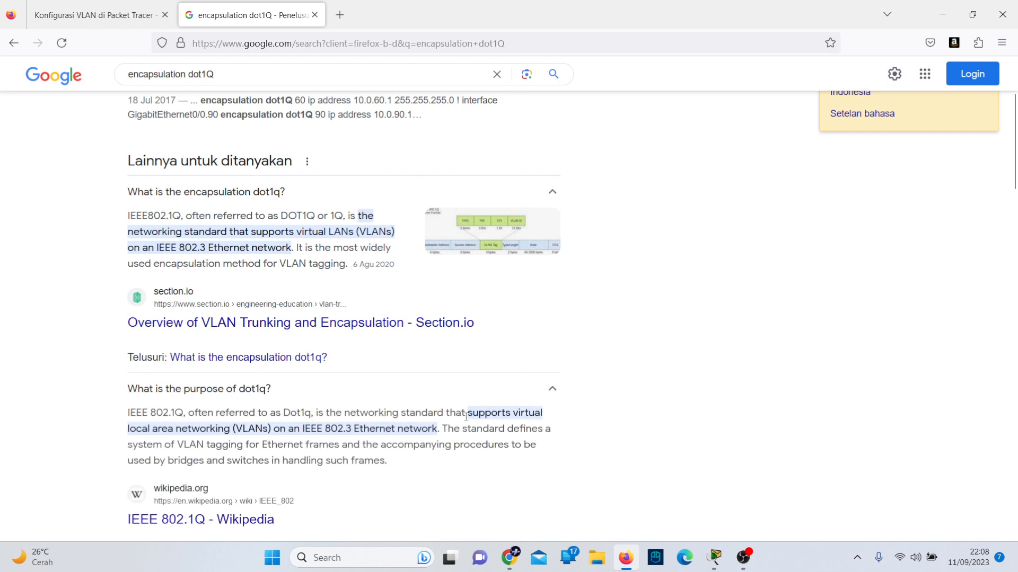
key("ctrl+w")
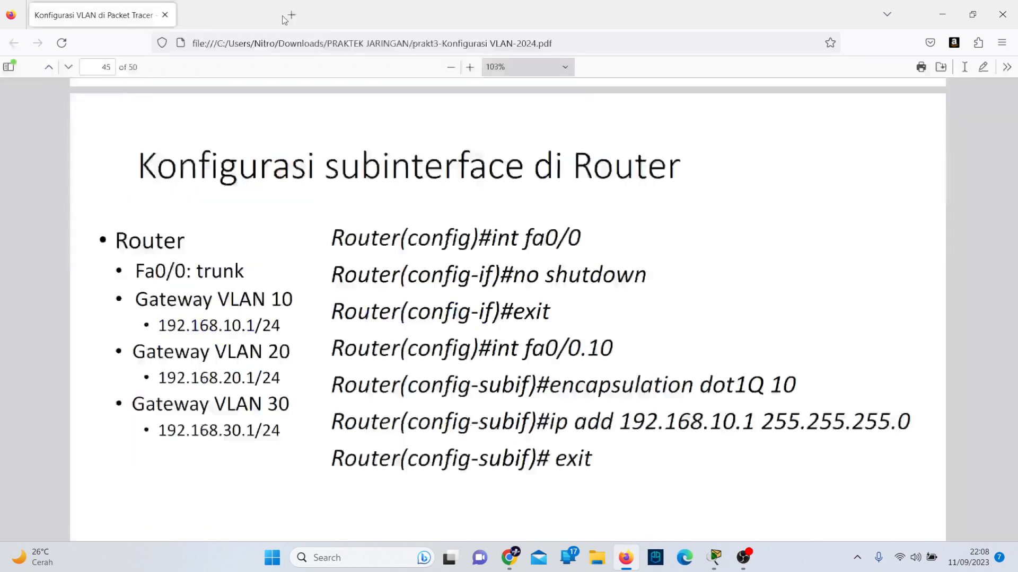
In Router0's CLI, assign 192.168.10.1 255.255.255.0 to the GigabitEthernet0/0.10 subinterface and exit to global configuration mode.
key("alt+Tab")
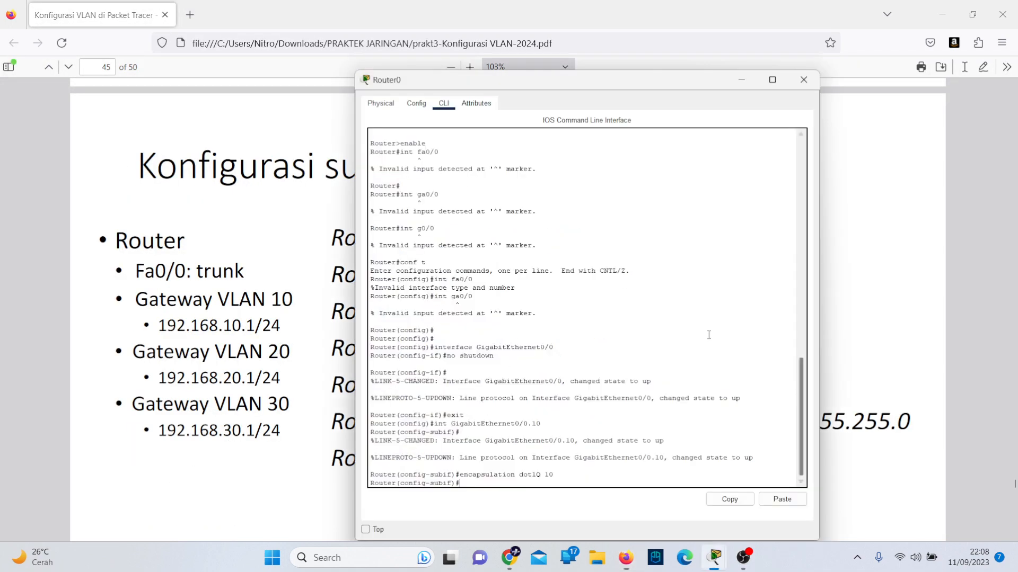
key("alt+Tab")
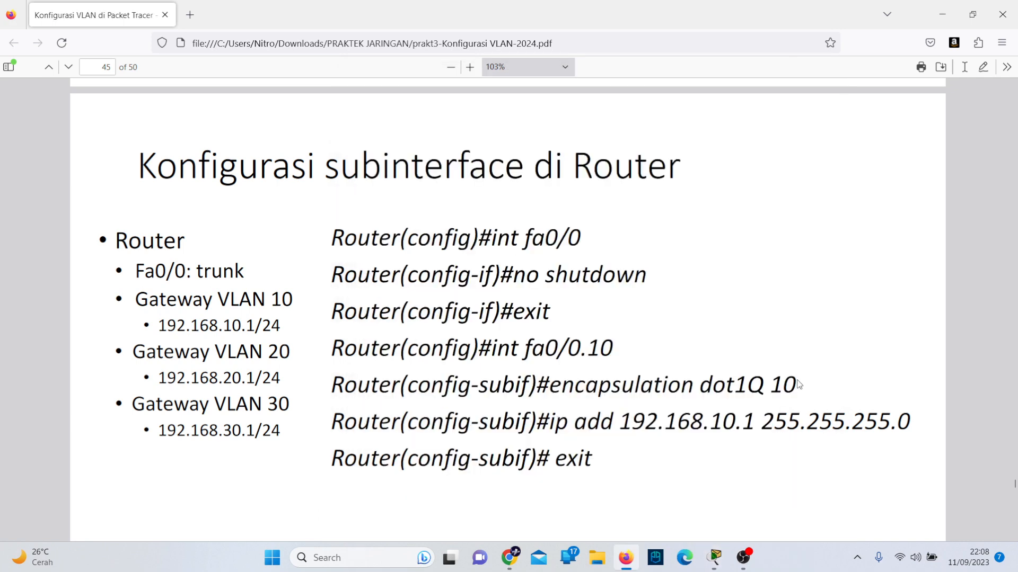
key("alt+Tab")
type("ip add")
key("alt+Tab")
key("alt+Tab")
type("192.16")
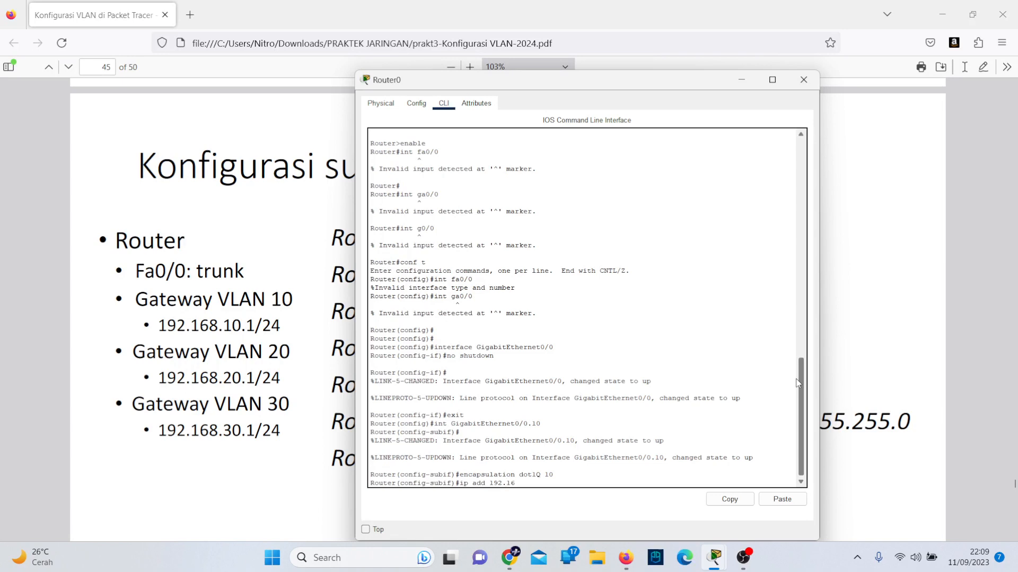
type("8.10.1")
key("alt+Tab")
key("alt+Tab")
type("2555.2")
type(".255.2555")
key("BackSpace")
type(".0")
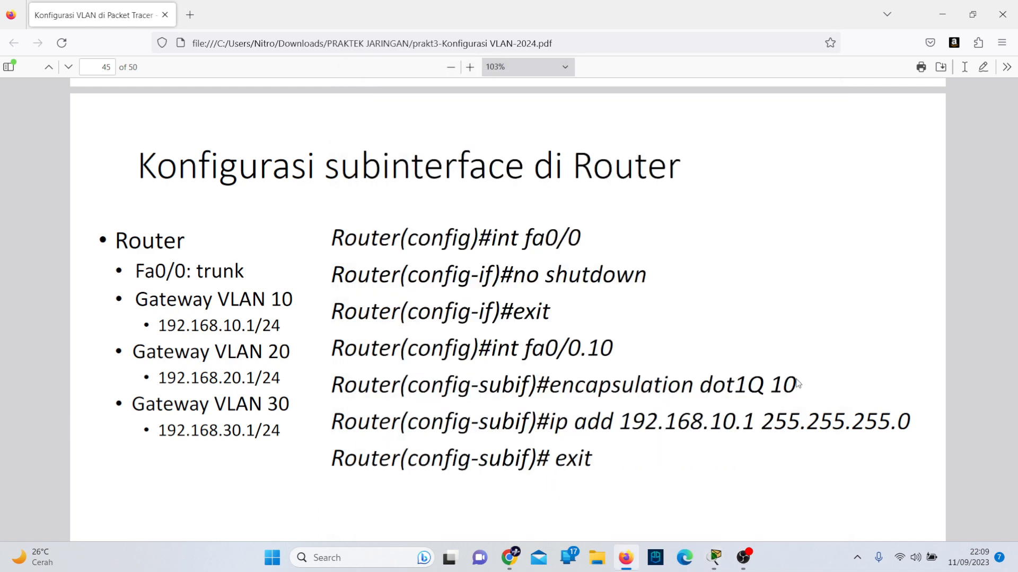
key("Return")
type("exit")
key("Return")
Examine the PDF guide's router subinterface slides for the Fa0/0 trunk note and the VLAN 20 and 30 commands.
key("alt+Tab")
scroll(618, 369, "down", 5)
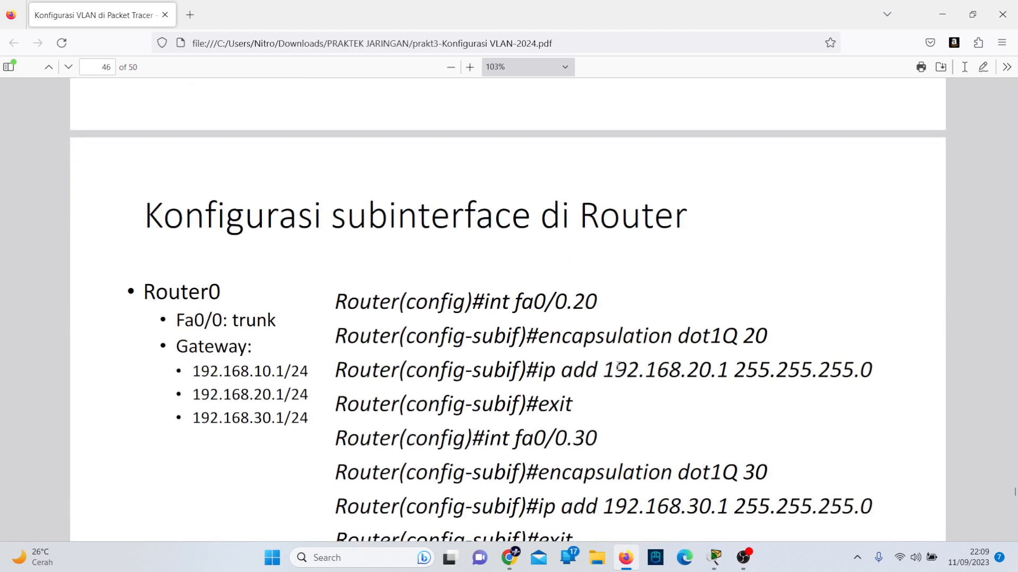
scroll(618, 366, "down", 1)
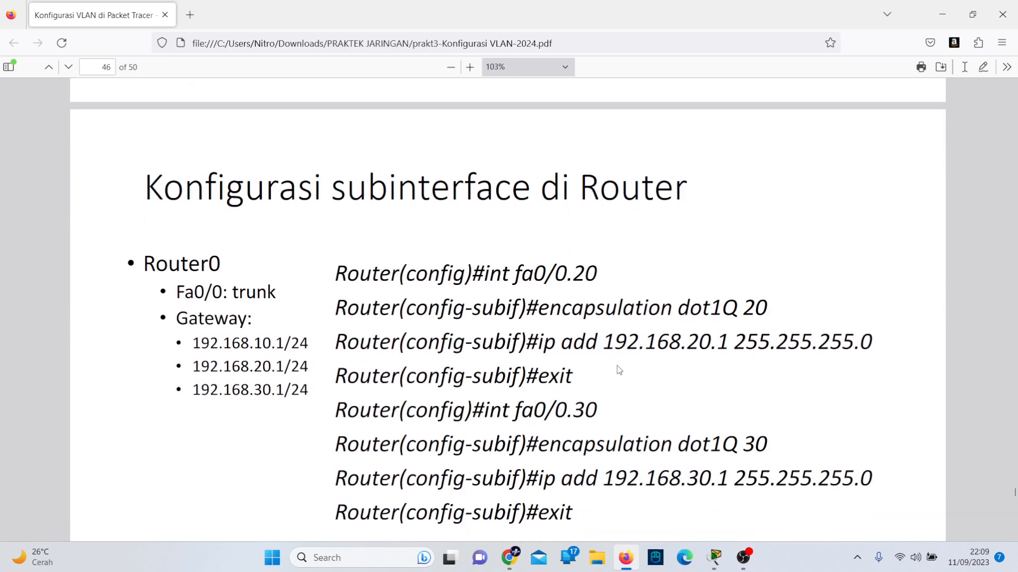
triple_click(246, 285)
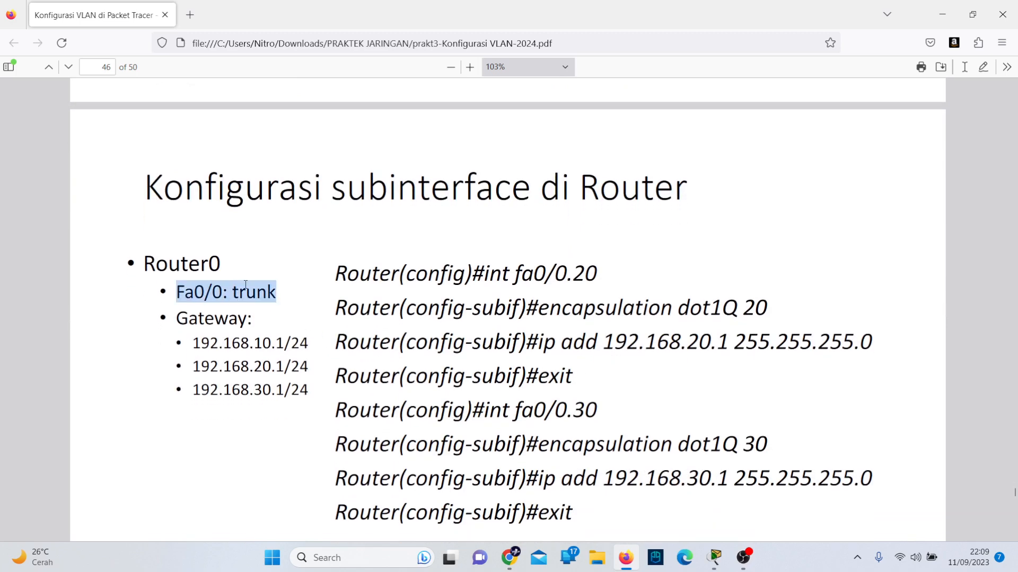
scroll(245, 286, "up", 10)
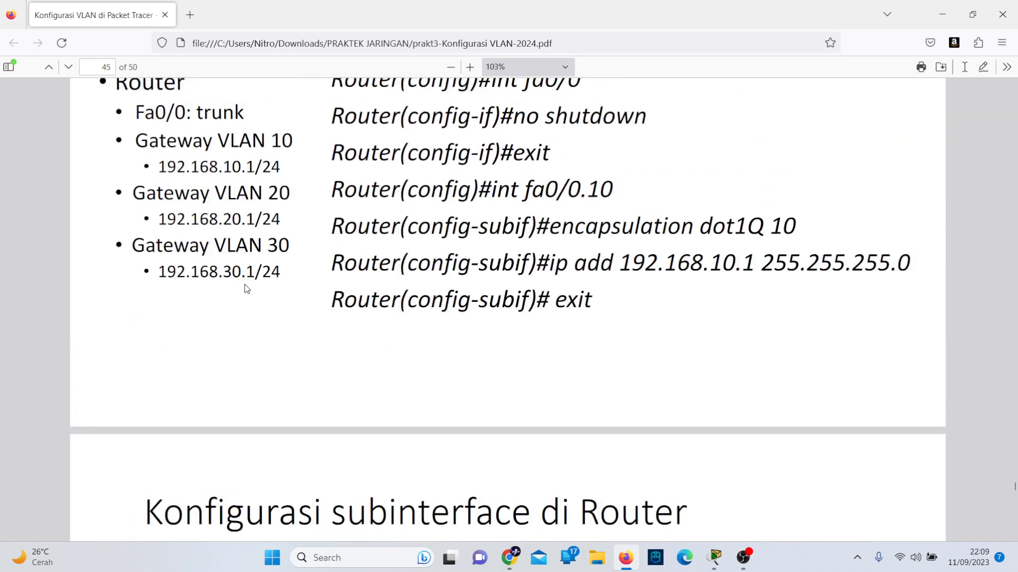
scroll(245, 288, "down", 5)
scroll(245, 285, "up", 5)
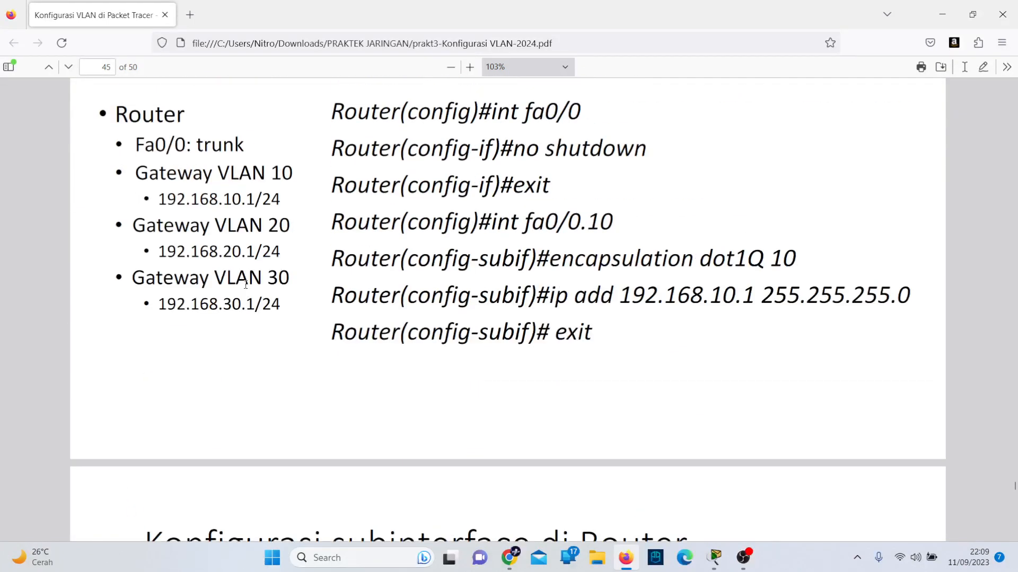
triple_click(190, 142)
left_click(191, 142)
triple_click(191, 142)
scroll(192, 146, "up", 5)
scroll(192, 147, "down", 10)
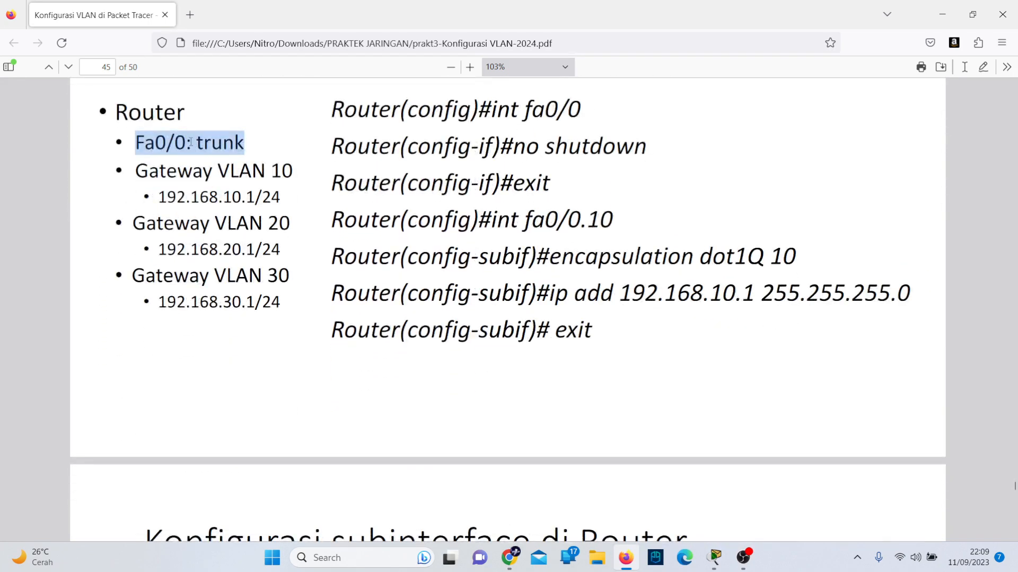
scroll(440, 436, "down", 10)
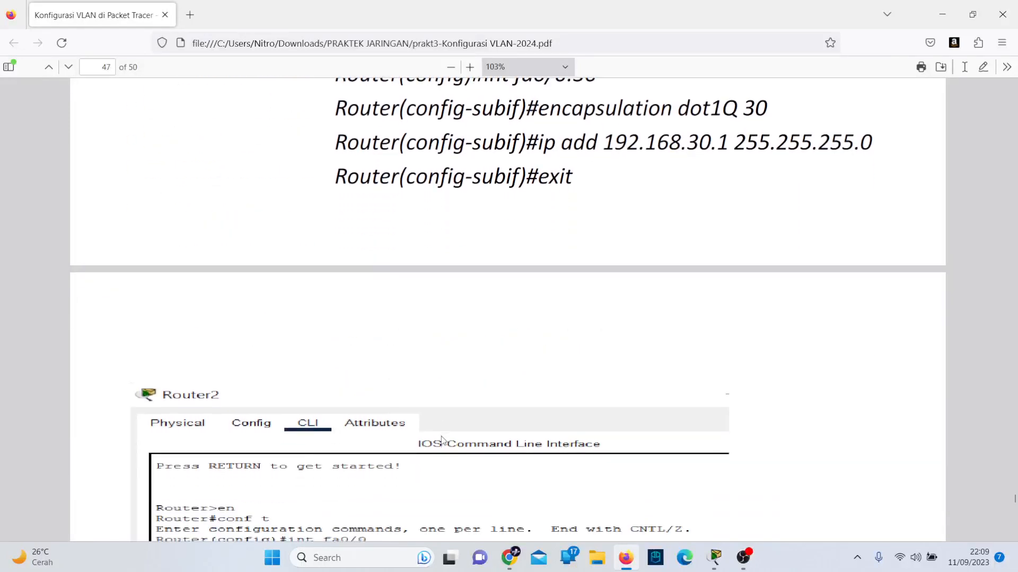
Check the VLAN 20 and 30 commands in the PDF guide and open subinterface GigabitEthernet0/0.20 in Router0's CLI.
scroll(441, 437, "up", 8)
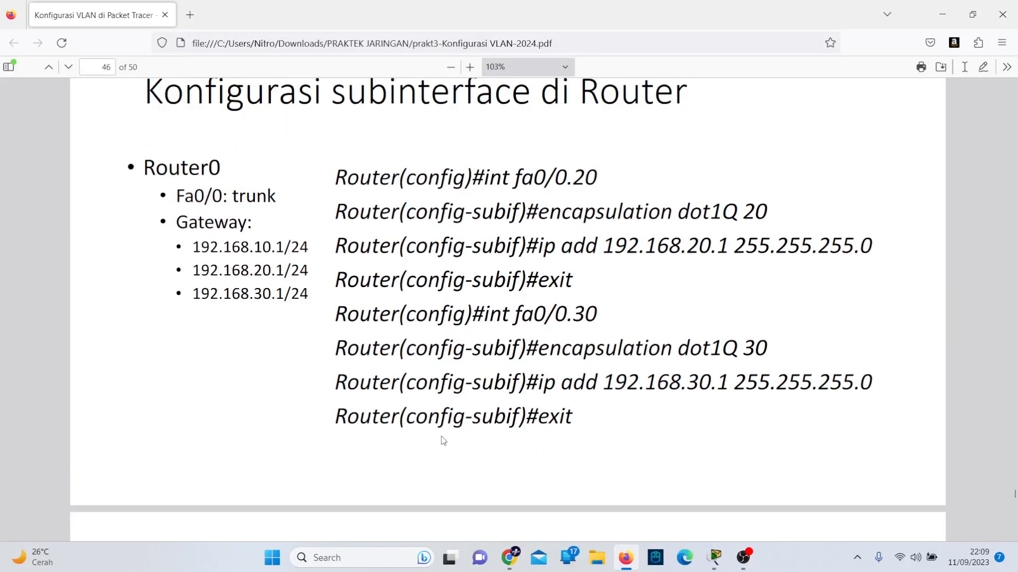
scroll(441, 437, "down", 15)
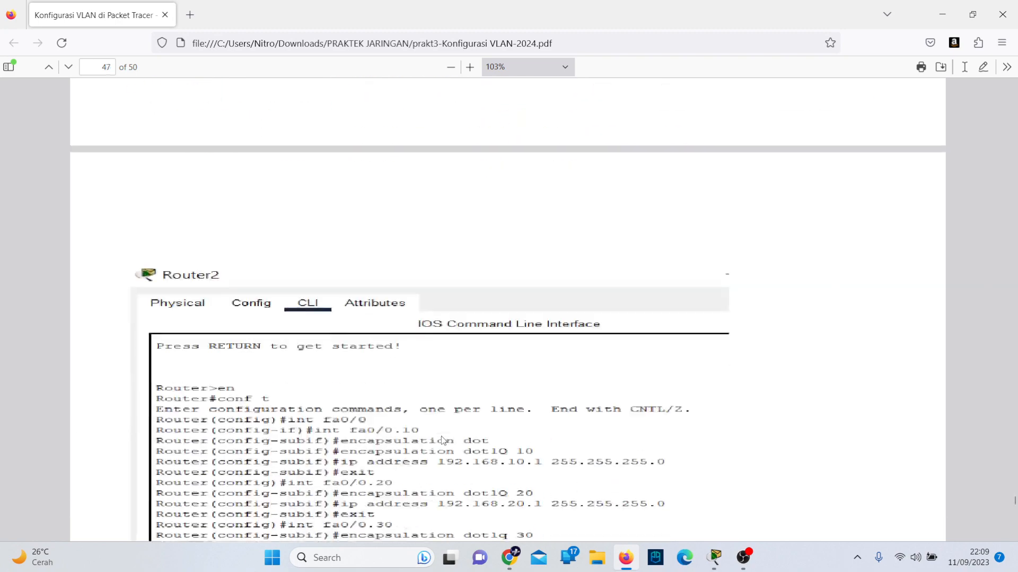
scroll(440, 437, "up", 15)
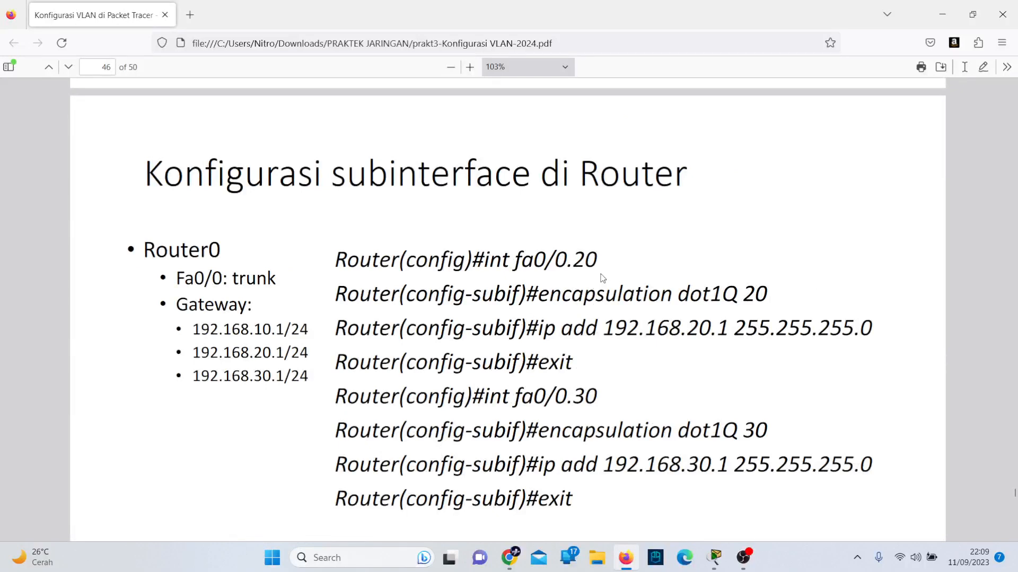
scroll(610, 287, "up", 5)
scroll(609, 289, "down", 5)
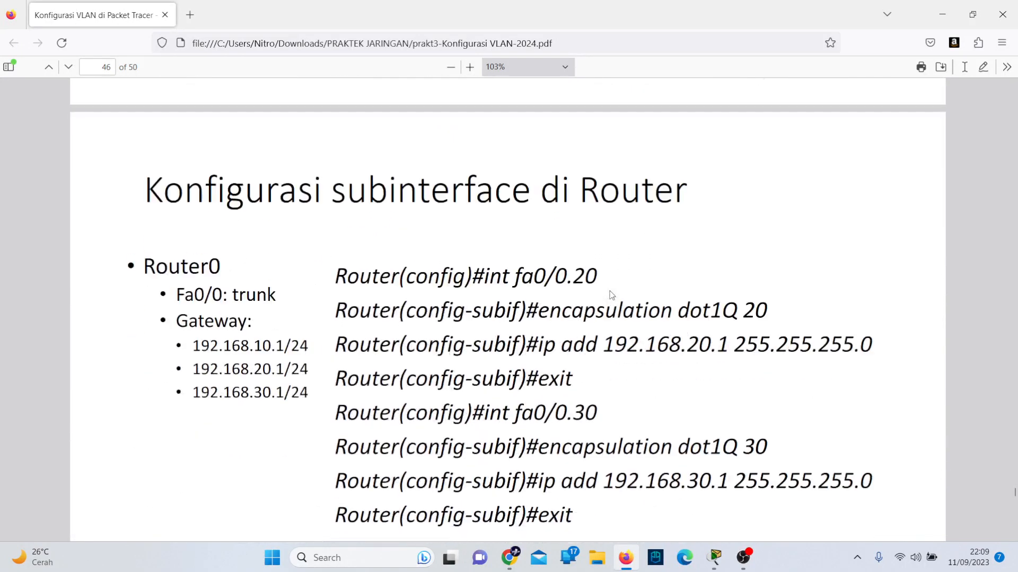
key("alt+Tab")
key("Up")
key("Up")
key("Up")
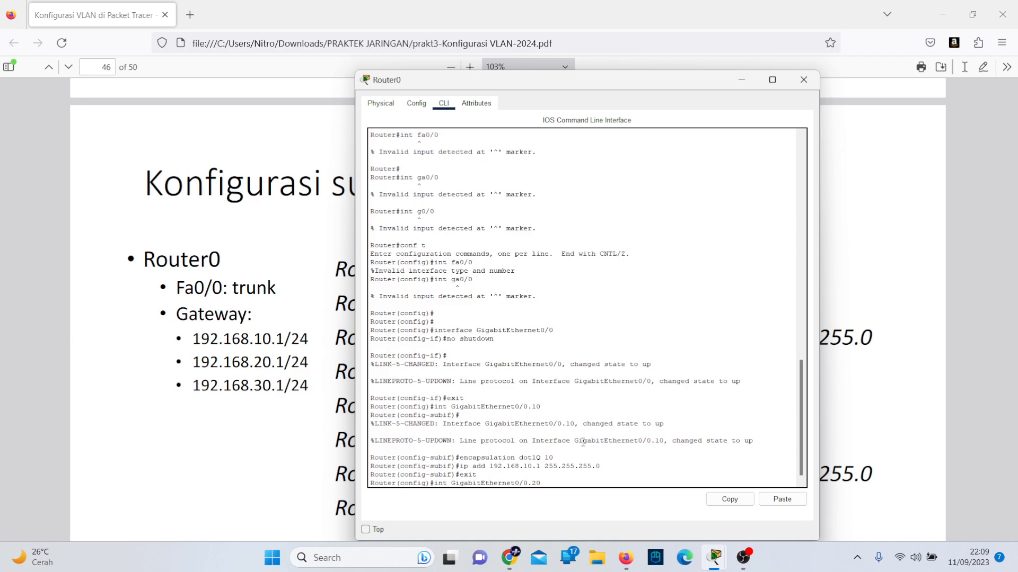
key("super+shift+s")
key("Escape")
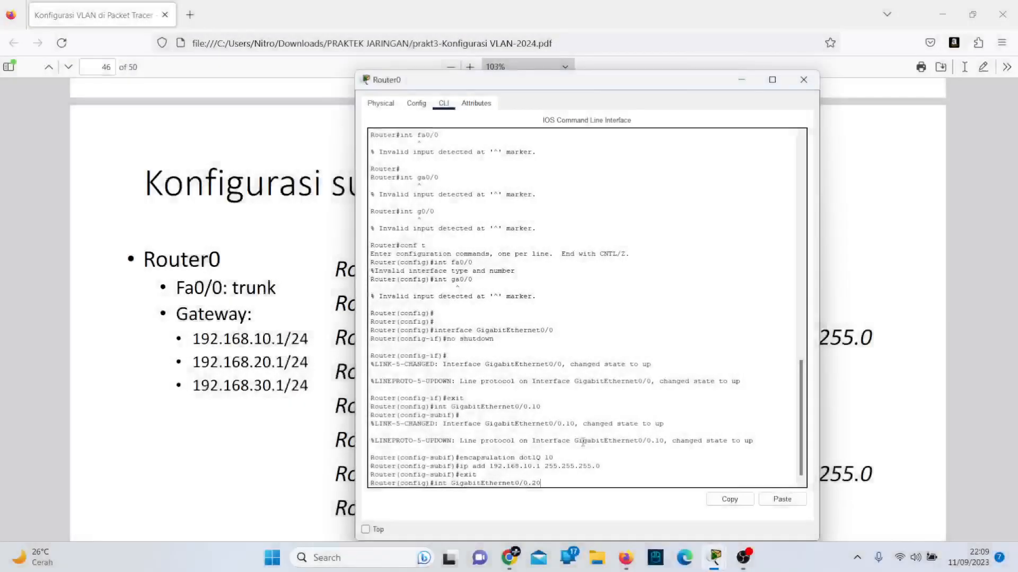
left_click(745, 557)
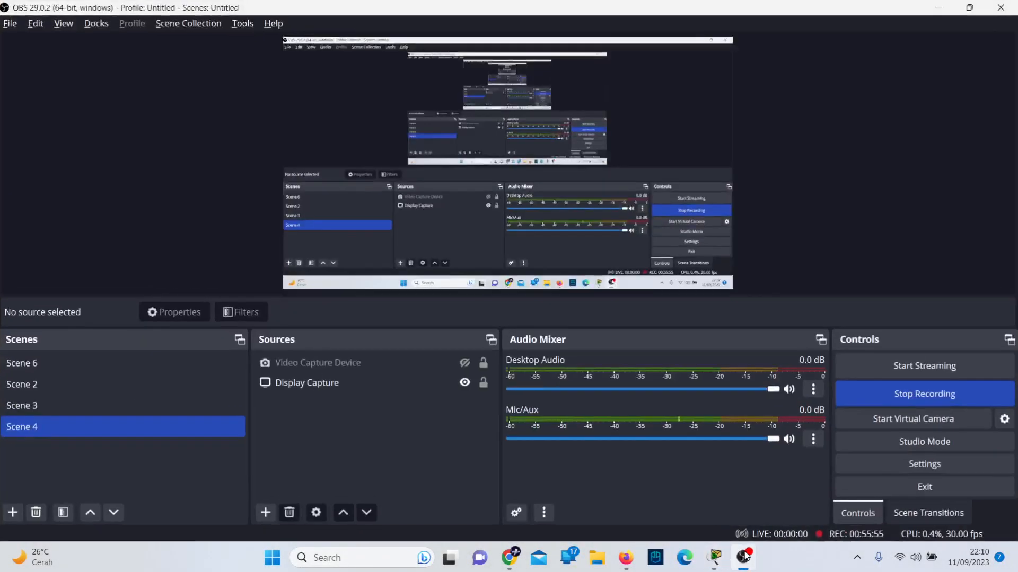
left_click(744, 561)
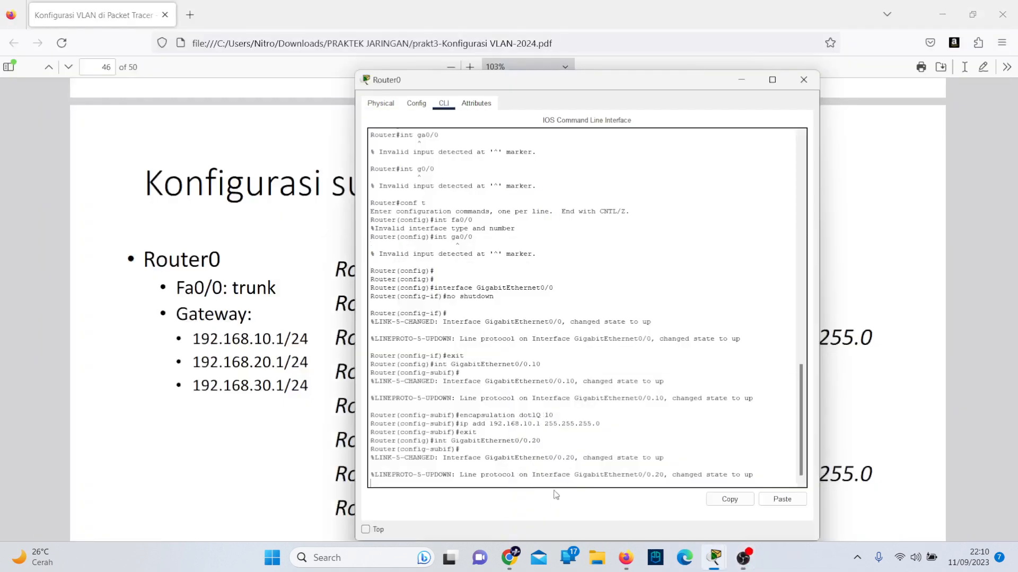
key("Return")
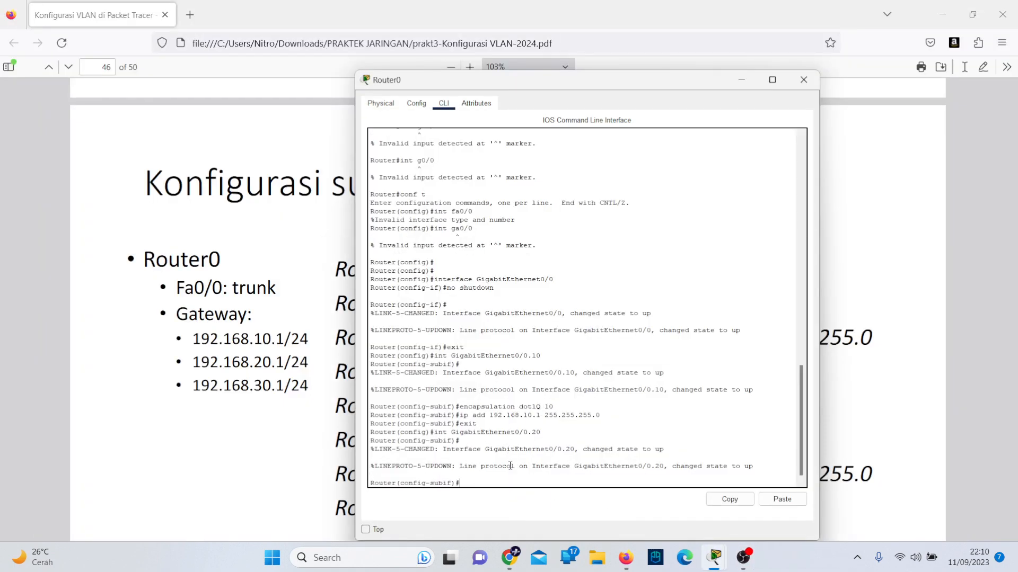
Set dot1Q encapsulation for VLAN 20 on the GigabitEthernet0/0.20 subinterface.
key("Up")
key("Up")
key("Up")
key("Up")
key("alt+Tab")
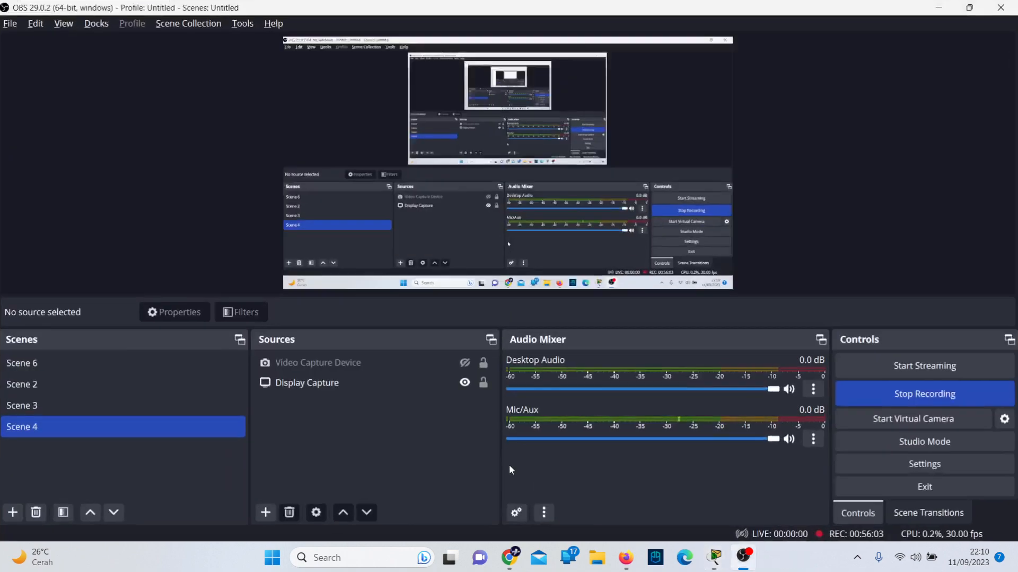
key("alt+Tab")
key("BackSpace")
key("BackSpace")
type("20")
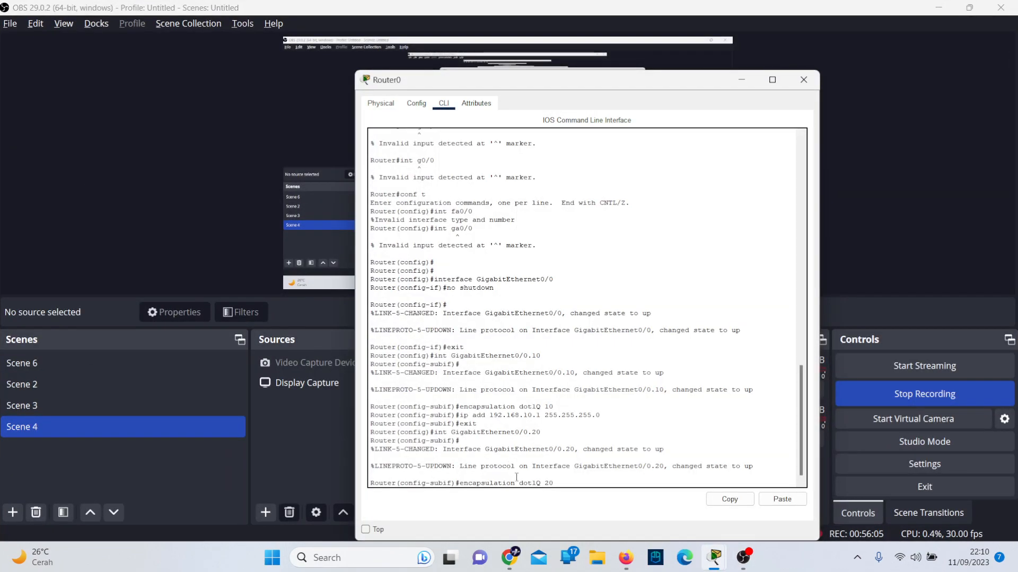
mouse_move(716, 563)
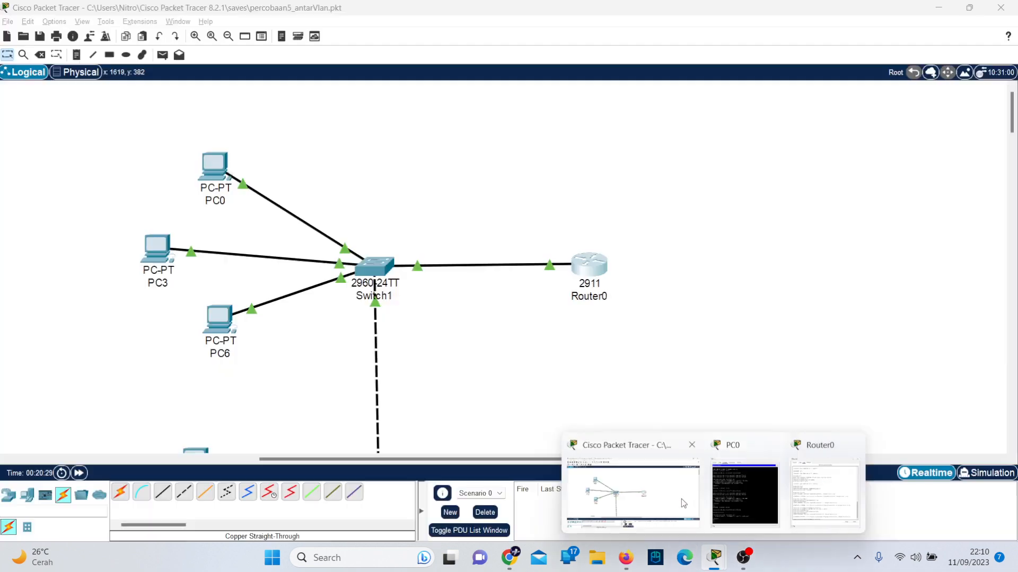
left_click(682, 499)
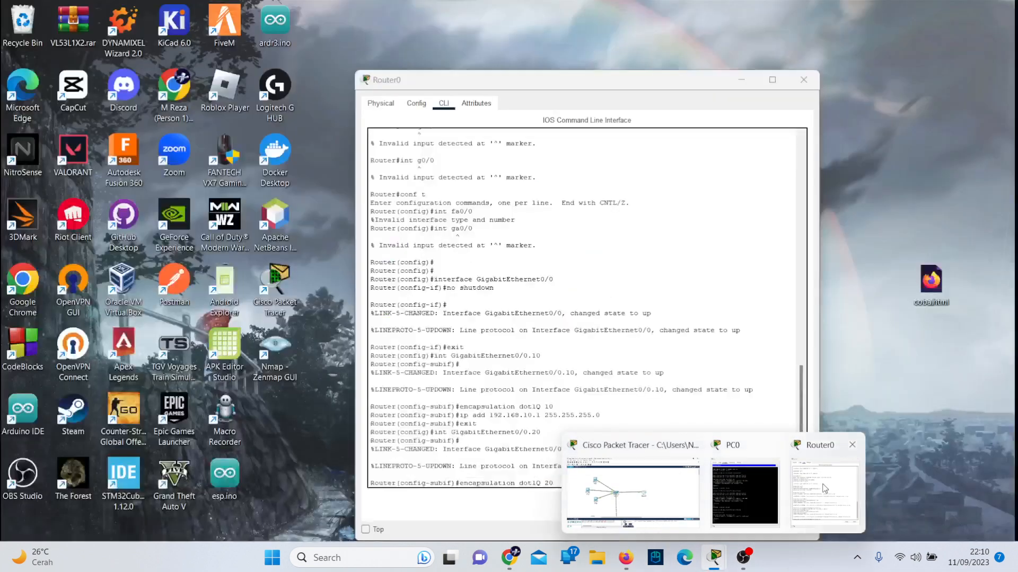
left_click(908, 516)
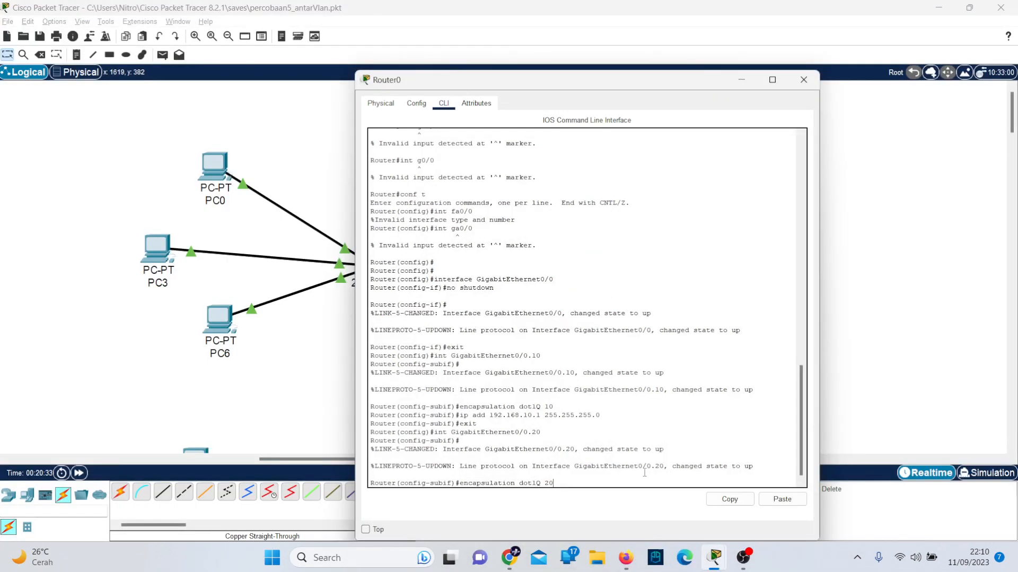
key("Return")
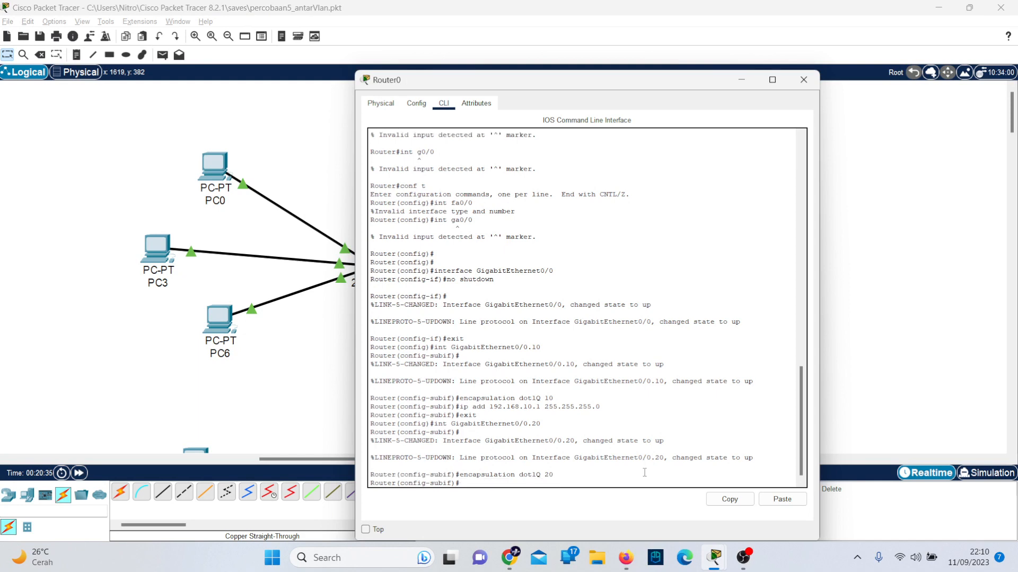
Assign 192.168.20.1 255.255.255.0 to the GigabitEthernet0/0.20 subinterface and exit to global configuration mode.
key("Up")
key("Up")
key("Up")
key("Up")
key("BackSpace")
type("2")
key("Return")
type("e")
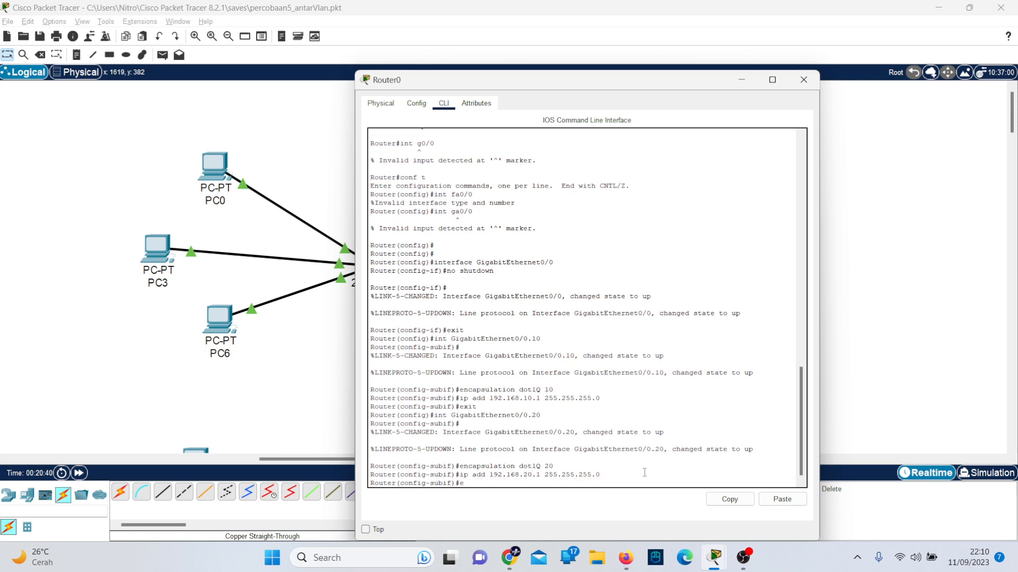
type("xit")
key("Return")
Open the GigabitEthernet0/0.30 subinterface for configuration in Router0's CLI.
key("Up")
key("Up")
key("Up")
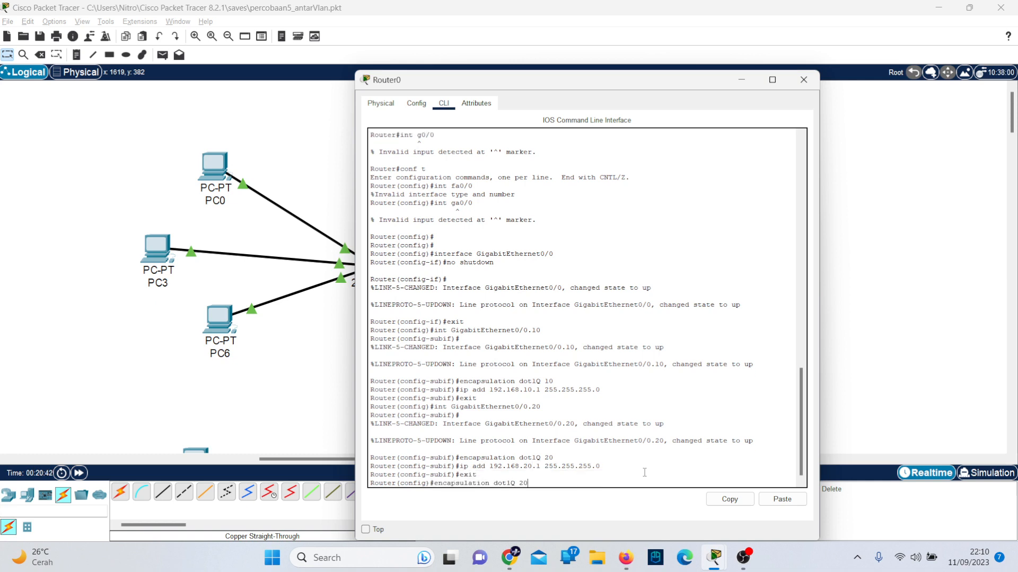
key("Up")
type("3")
key("Return")
key("Up")
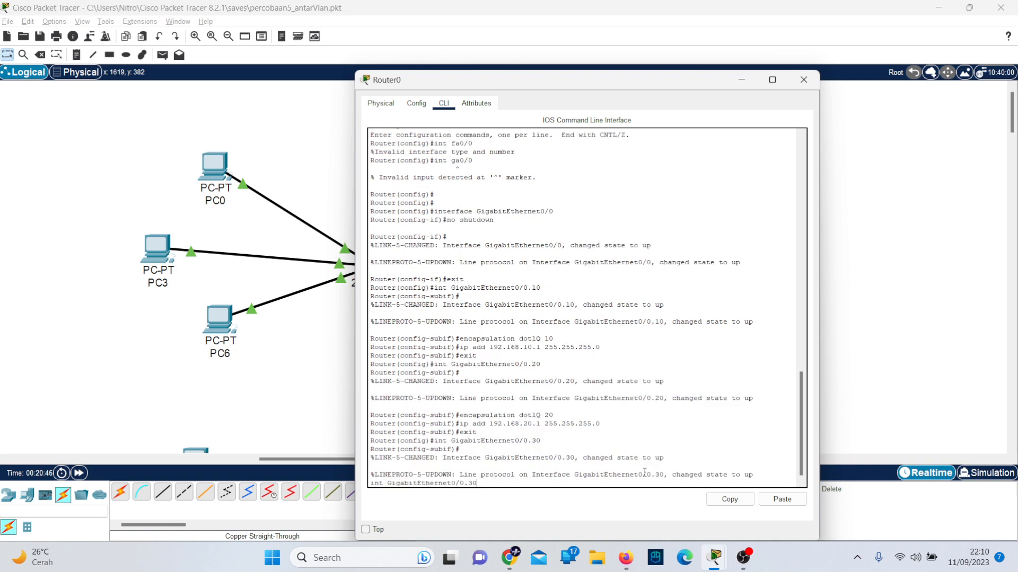
key("Down")
key("Return")
Set dot1Q encapsulation for VLAN 30 on the GigabitEthernet0/0.30 subinterface.
key("Up")
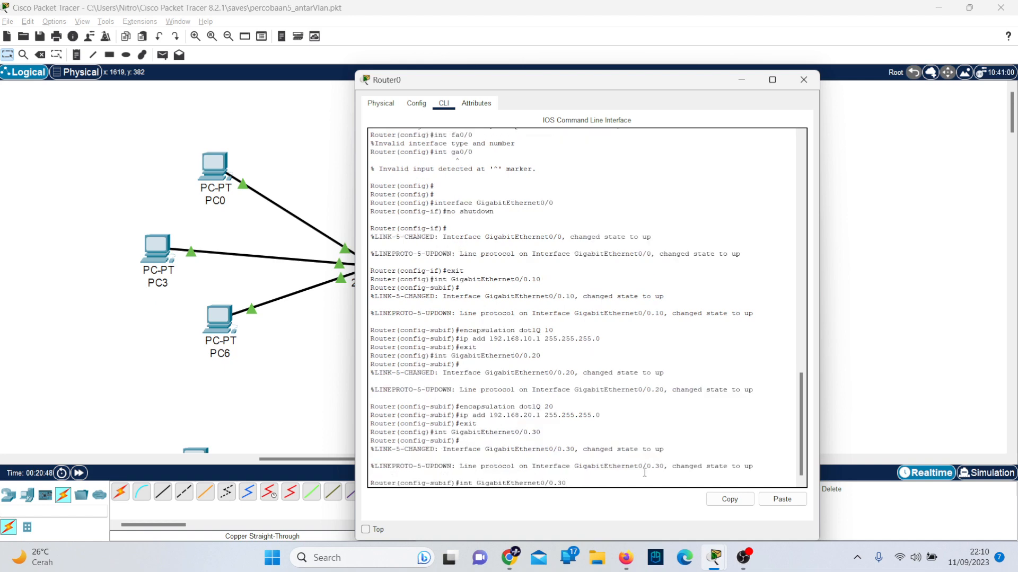
key("Up")
key("Up")
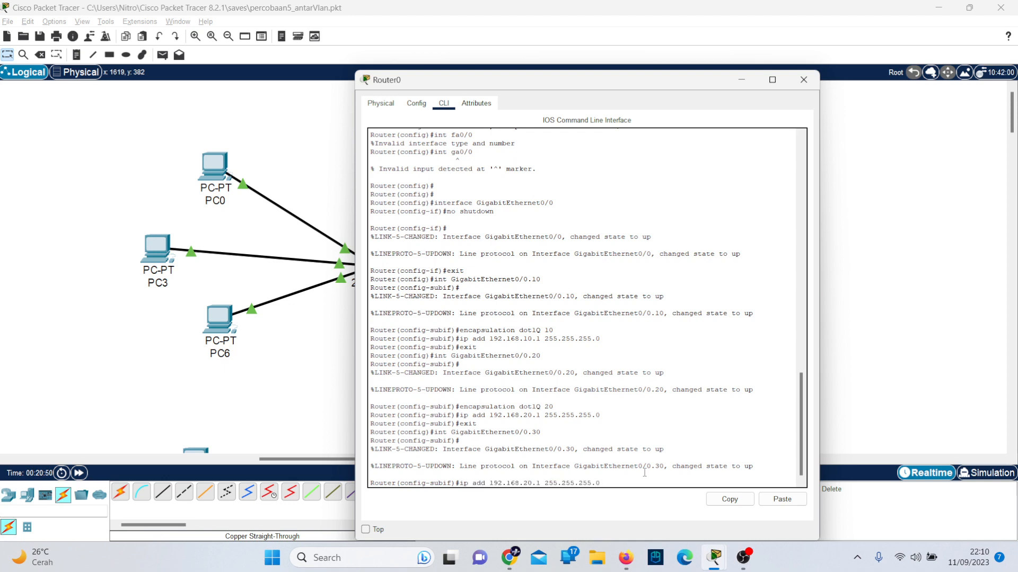
key("Up")
key("Return")
Assign 192.168.30.1 255.255.255.0 to the GigabitEthernet0/0.30 subinterface and exit to global configuration mode.
key("Up")
key("Up")
key("Up")
key("Up")
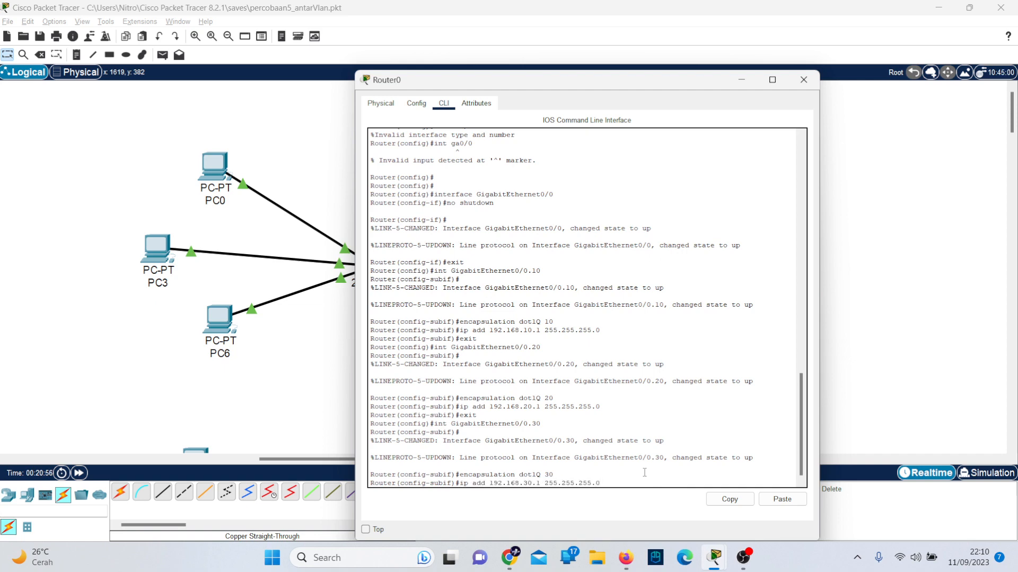
key("Return")
key("Up")
key("Up")
key("Up")
key("Up")
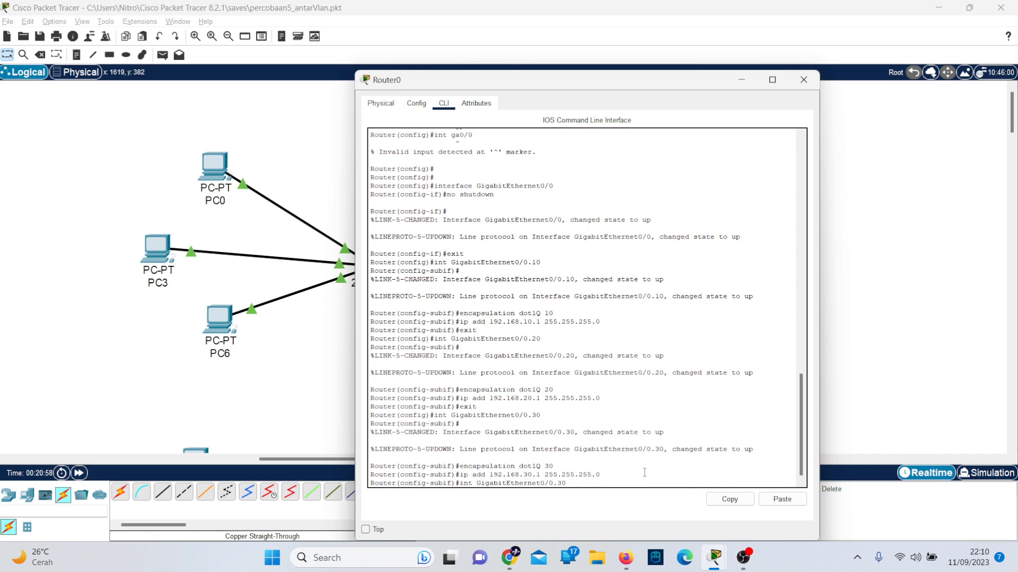
key("Return")
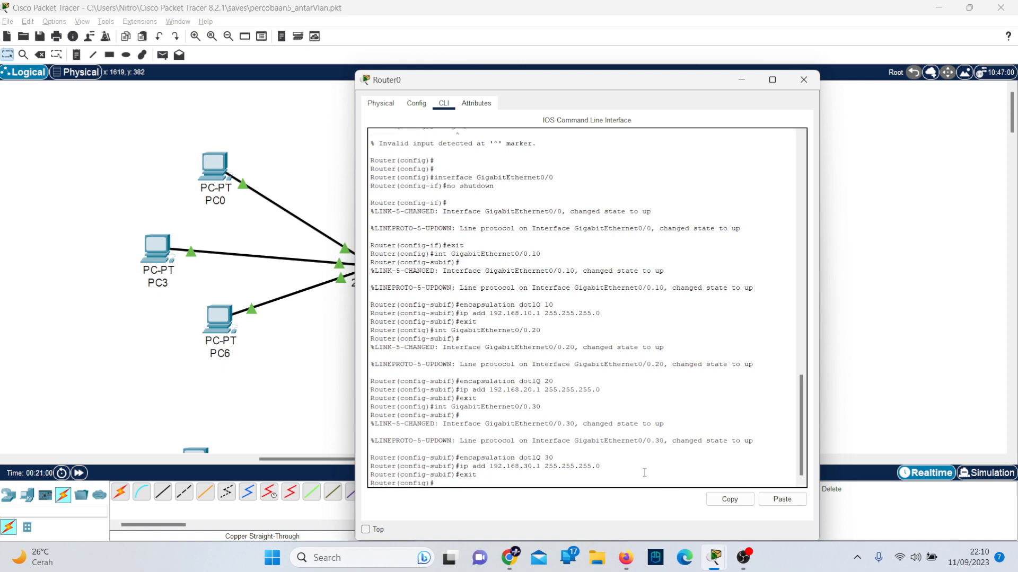
Open the main GigabitEthernet0/0 interface for configuration in Router0's CLI.
key("alt+Tab")
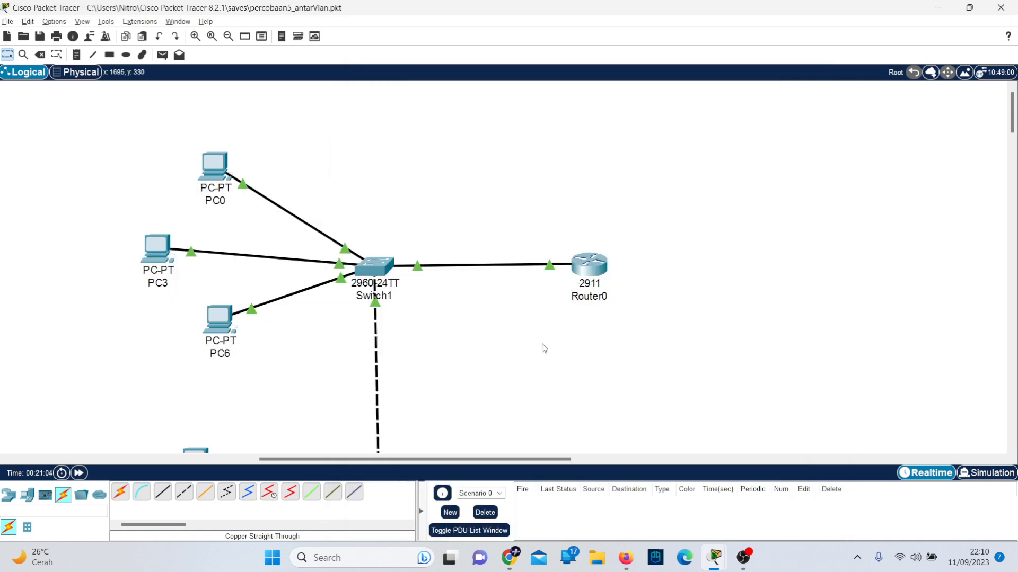
key("alt+Tab")
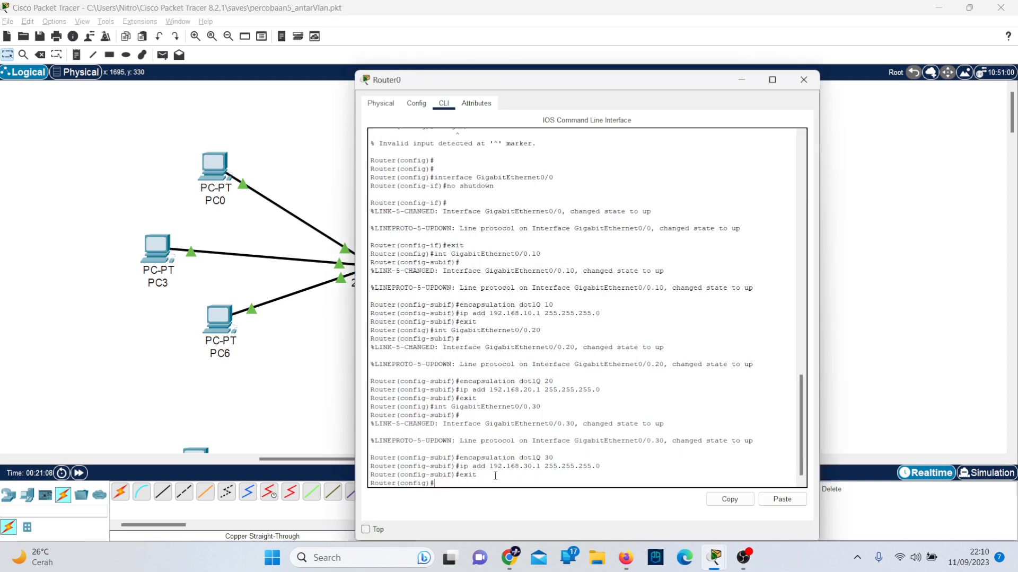
key("Up")
key("Up")
key("Up")
key("Up")
key("BackSpace")
key("BackSpace")
key("BackSpace")
key("Return")
Try to put Router0's GigabitEthernet0/0 interface into trunk mode with "switchport mode trunk".
type("switchmode")
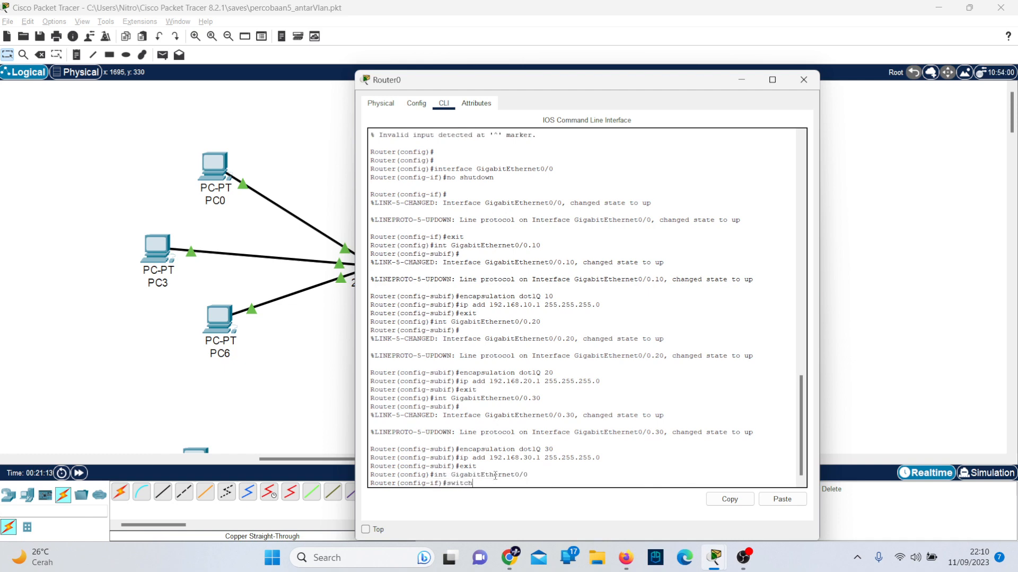
key("BackSpace")
key("BackSpace")
key("BackSpace")
key("BackSpace")
key("BackSpace")
type("port mode trunk")
key("Return")
key("Up")
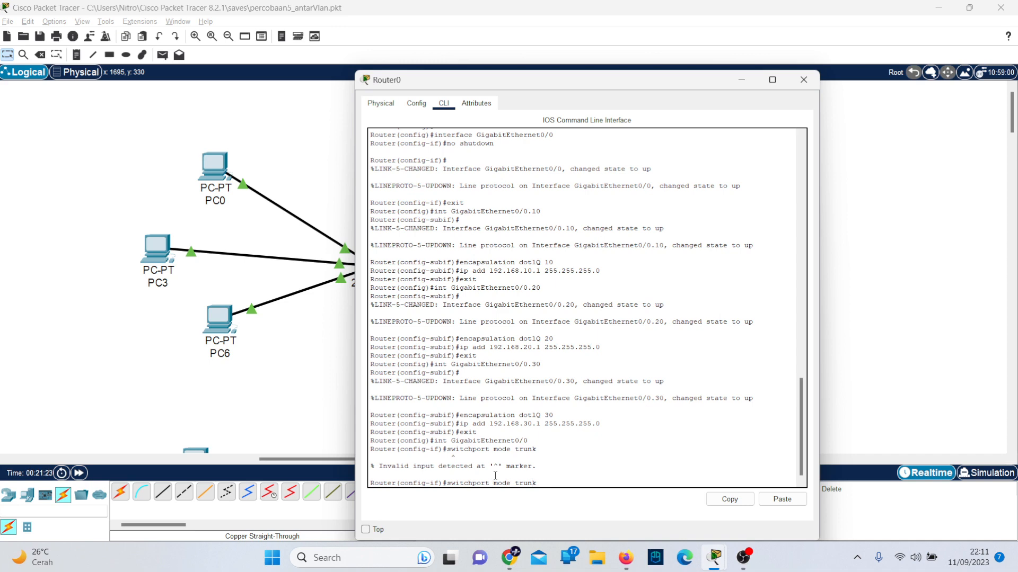
Compare the "switchport mode trunk" command in Router0's CLI with the PDF guide's slide on Switch1's router-facing interface.
key("alt+Tab")
key("alt+Tab")
key("alt+Tab")
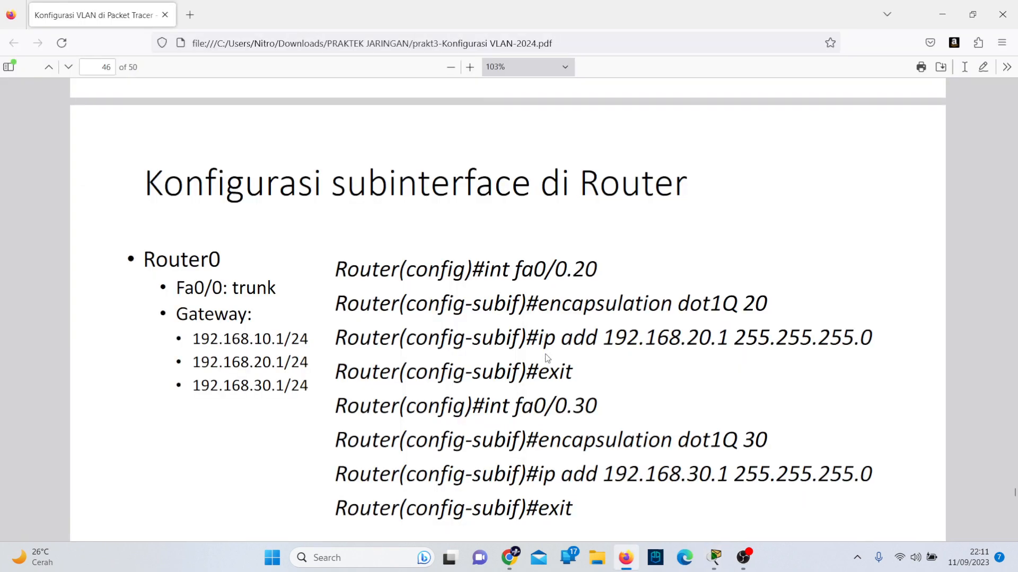
scroll(498, 370, "up", 15)
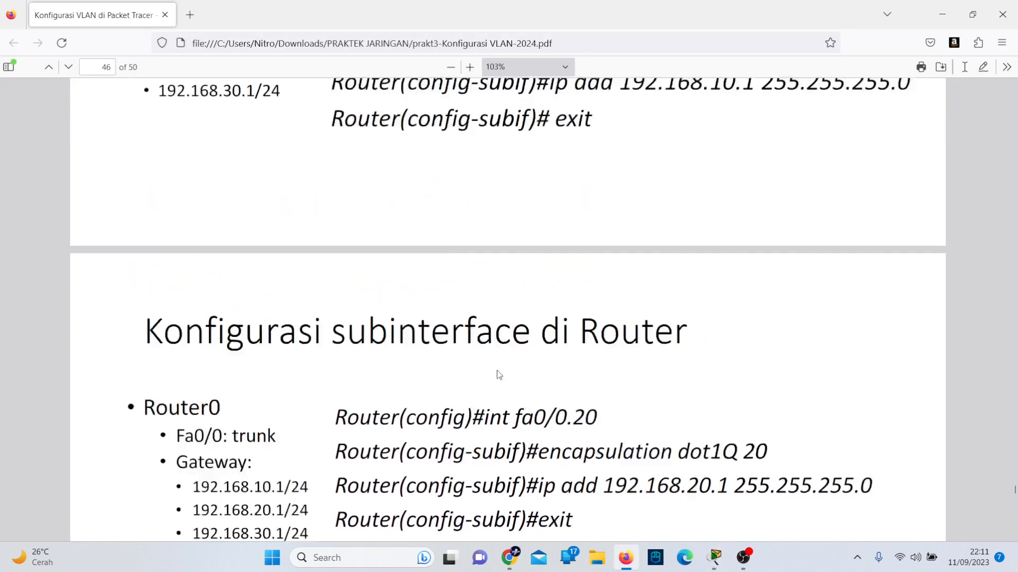
scroll(498, 373, "up", 4)
scroll(496, 373, "down", 5)
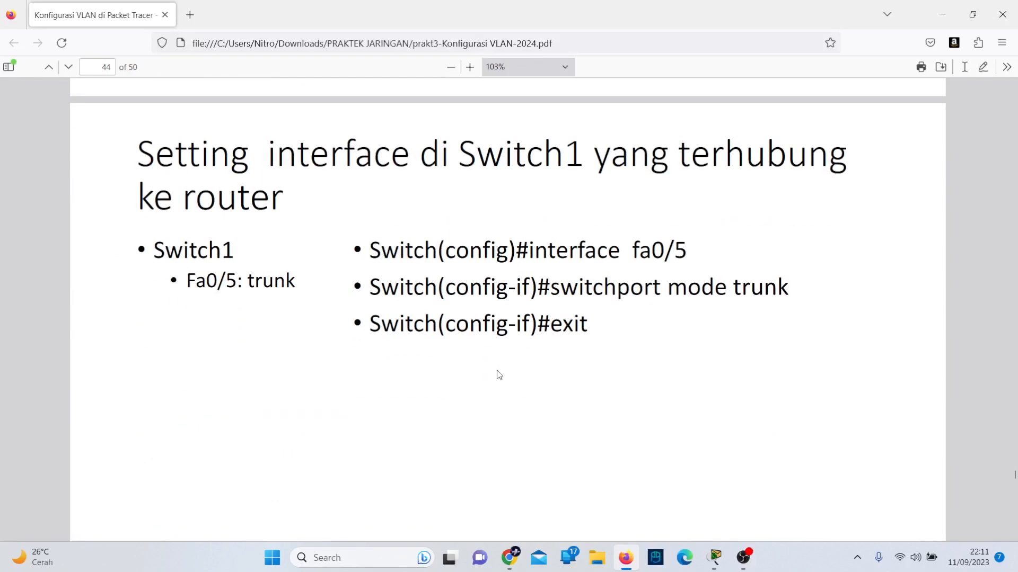
key("alt+Tab")
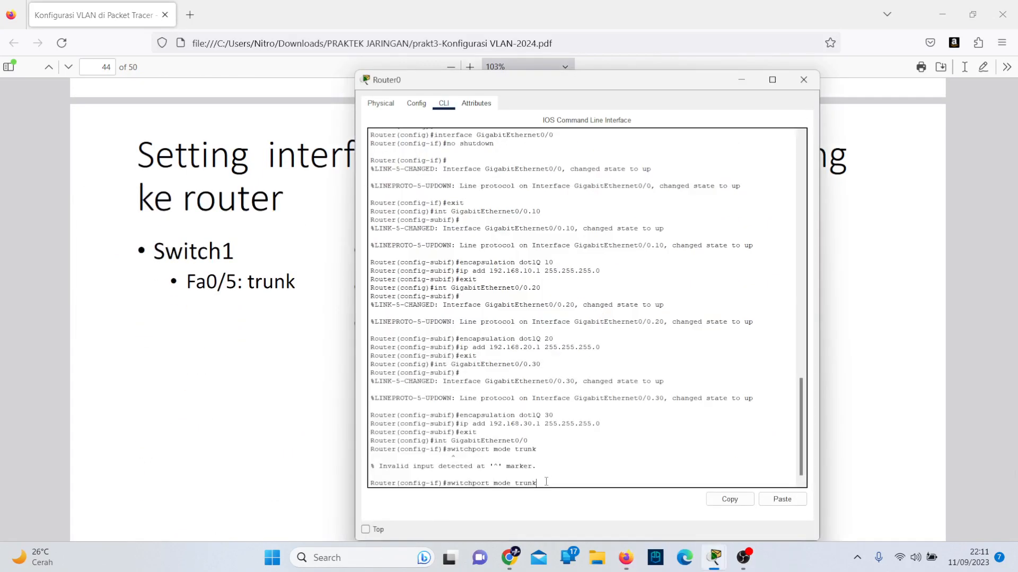
left_click_drag(542, 483, 370, 483)
key("alt+Tab")
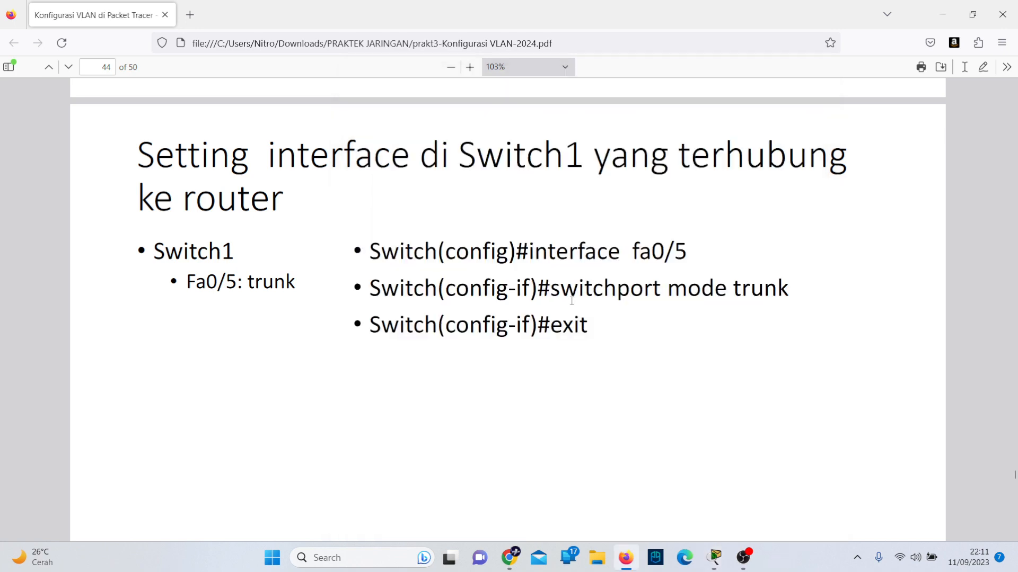
double_click(571, 301)
key("alt+Tab")
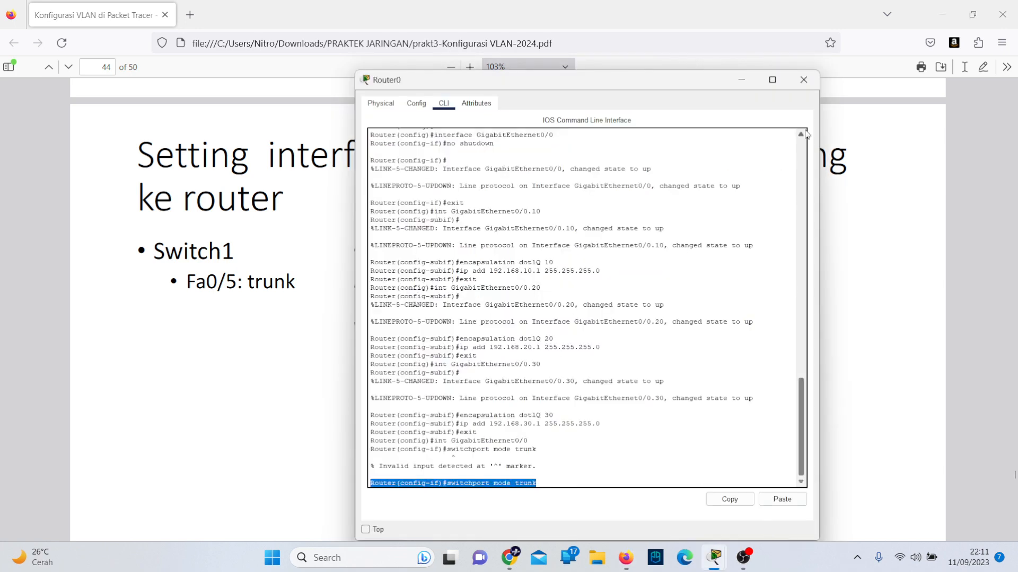
Retry "switchport mode trunk" on Router0's GigabitEthernet0/0 interface and close the Router0 window.
left_click(669, 403)
key("Return")
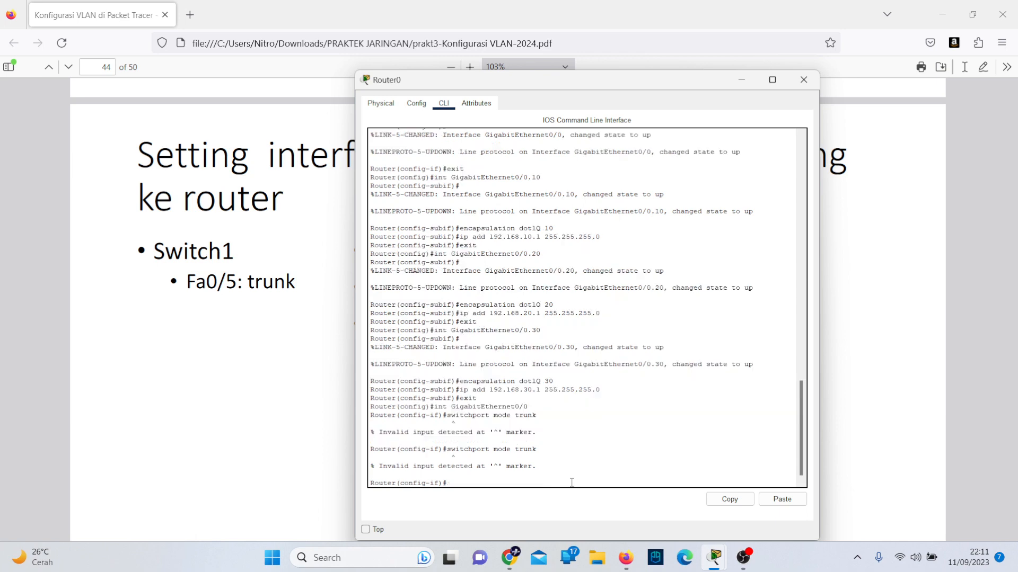
left_click(803, 79)
key("alt+Tab")
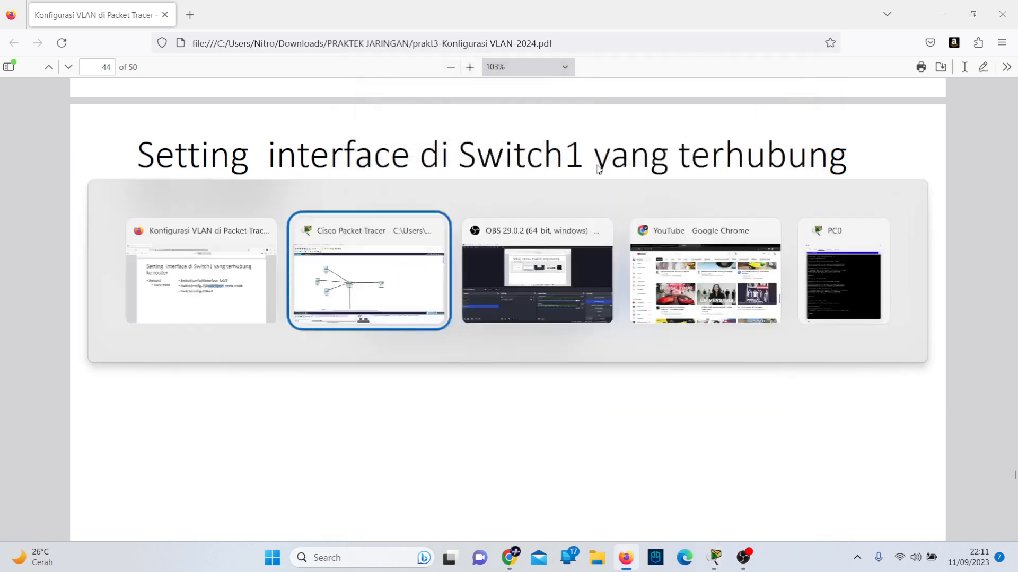
Switch to Packet Tracer and run a continuous ping from PC0 to 192.168.20.100, stopping it once replies have been checked.
left_click(215, 165)
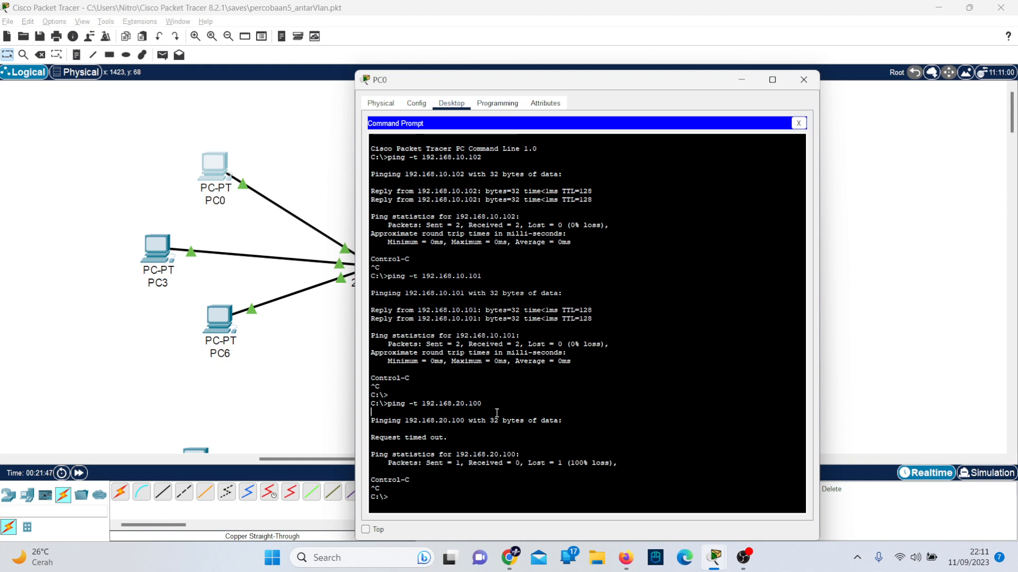
key("Up")
key("Up")
key("Down")
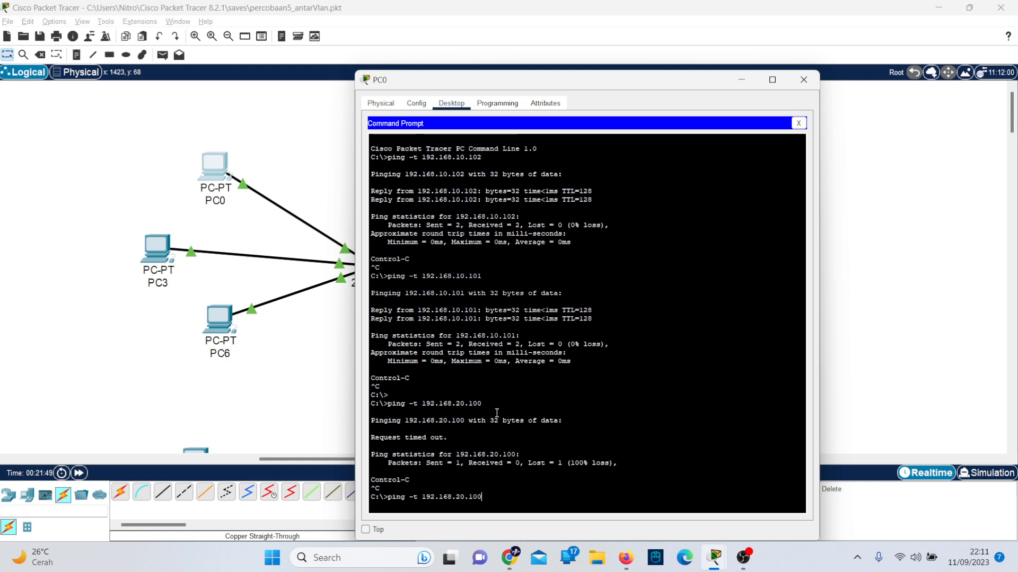
key("Return")
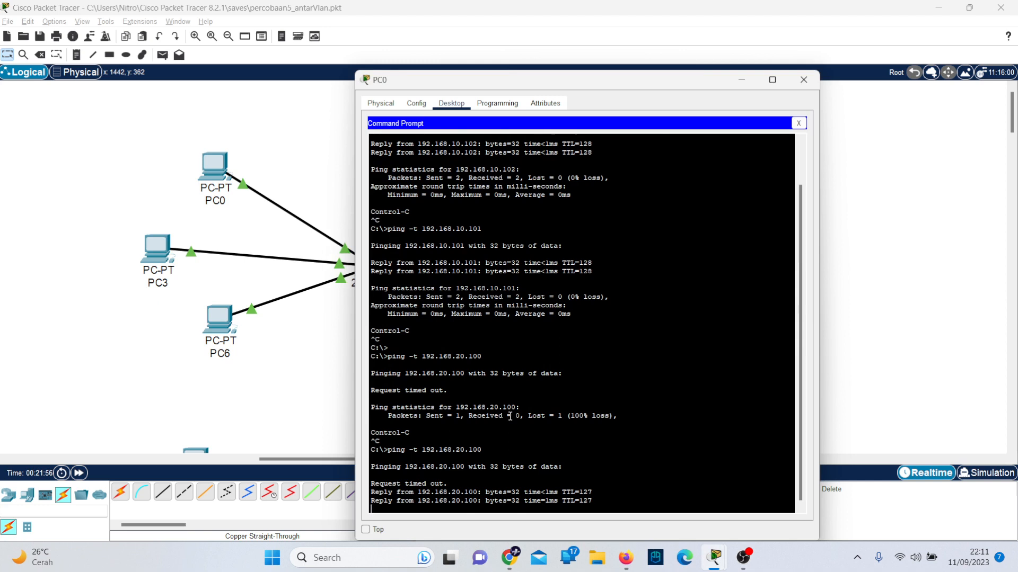
key("alt+Tab")
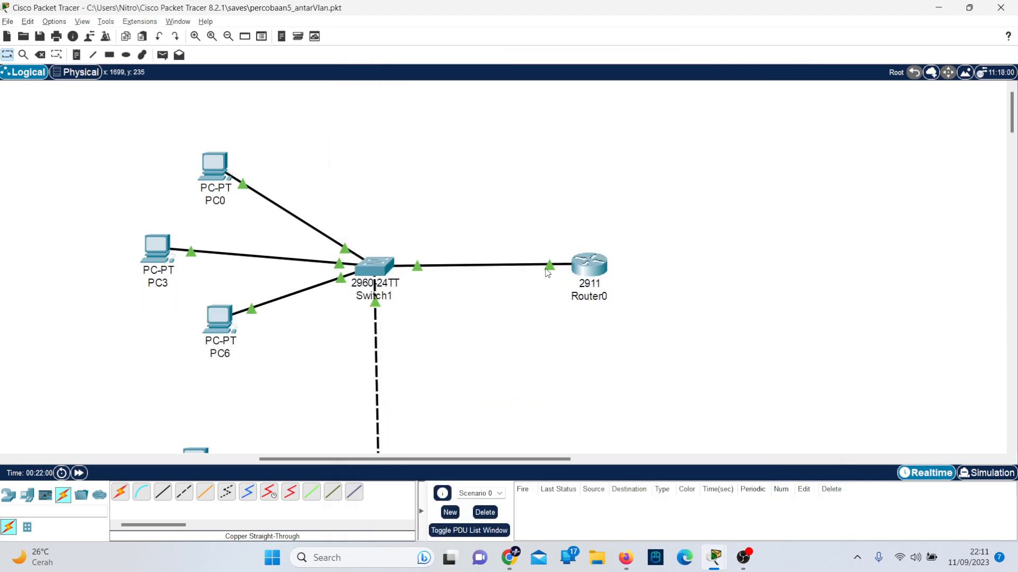
key("alt+Tab")
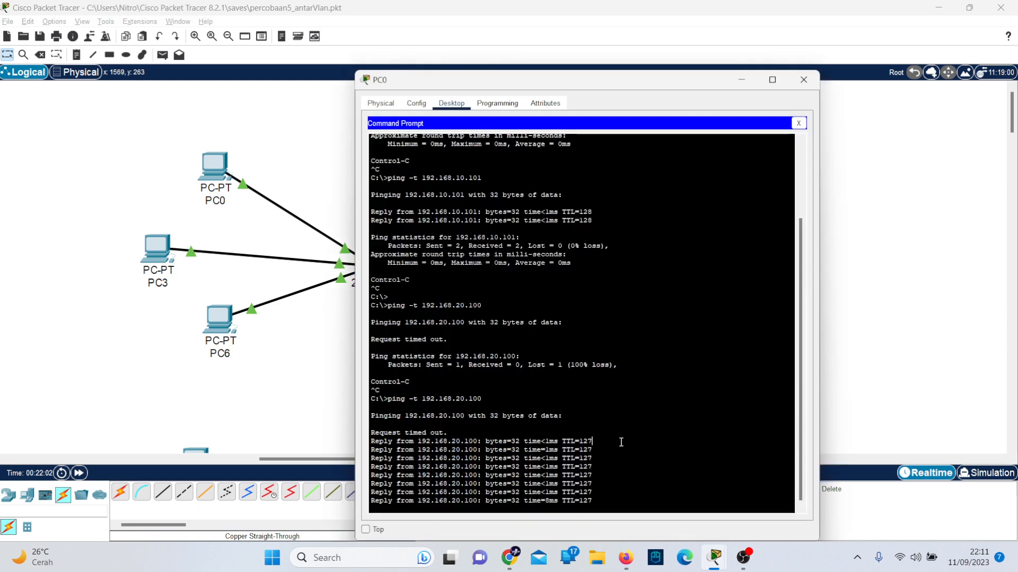
key("ctrl+c")
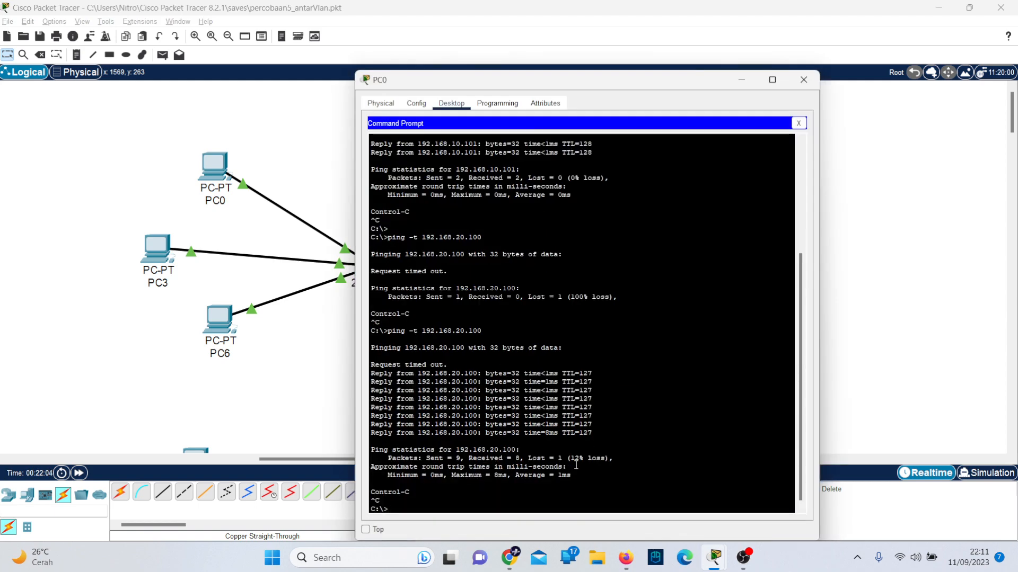
Start a continuous ping from PC0's command prompt to 192.168.30.100.
key("Up")
key("BackSpace")
key("BackSpace")
type("30")
key("Return")
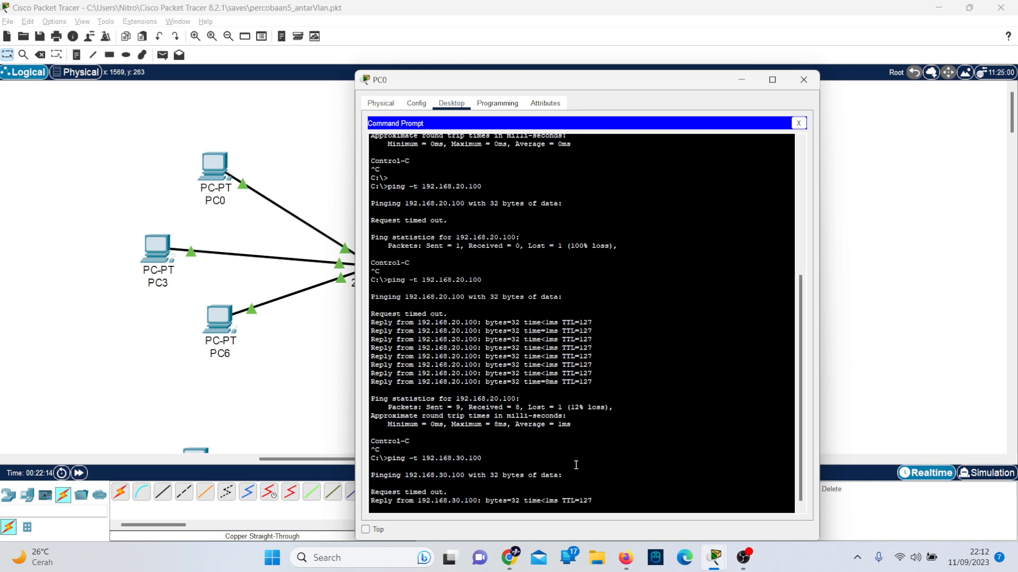
Look over the topology around Switch2 and below, and switch back to the PDF guide in Firefox.
left_click(889, 379)
scroll(889, 380, "down", 5)
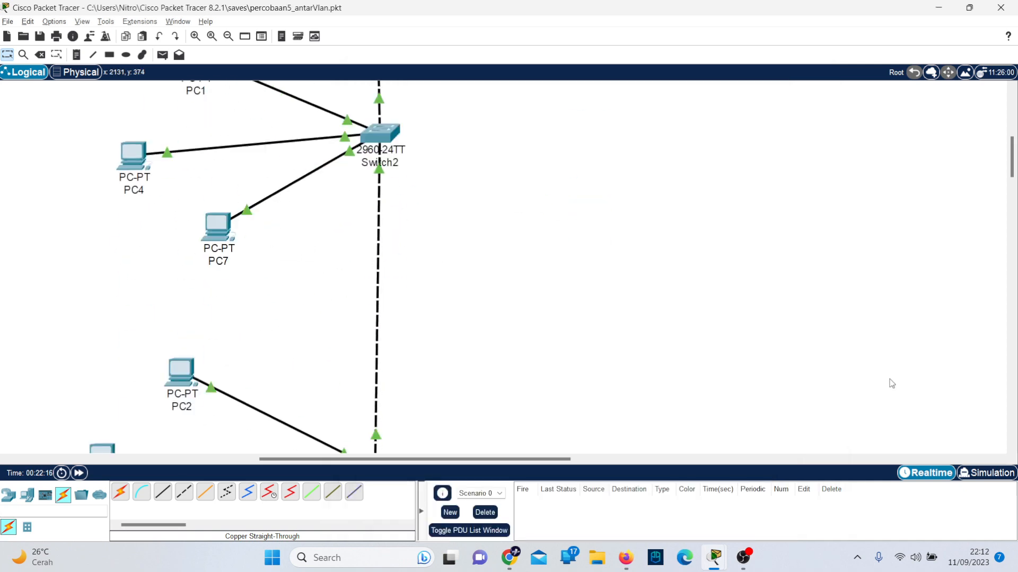
scroll(889, 380, "down", 8)
key("alt+Tab")
key("Tab")
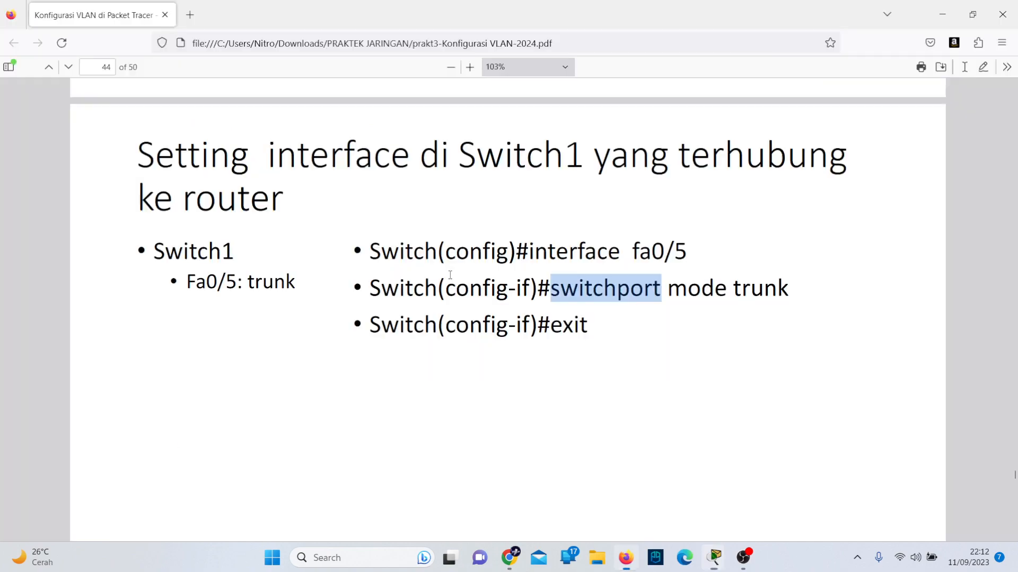